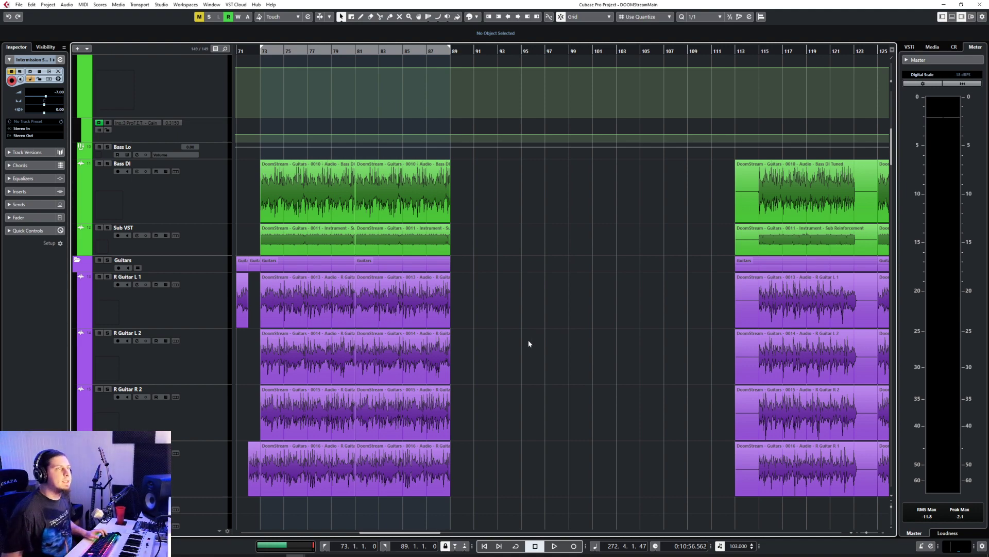
Step: Look over the bass, guitar, synth and drum parts between bars 61 and 141 of the arrangement
scroll(528, 339, "right", 6)
scroll(511, 338, "left", 2)
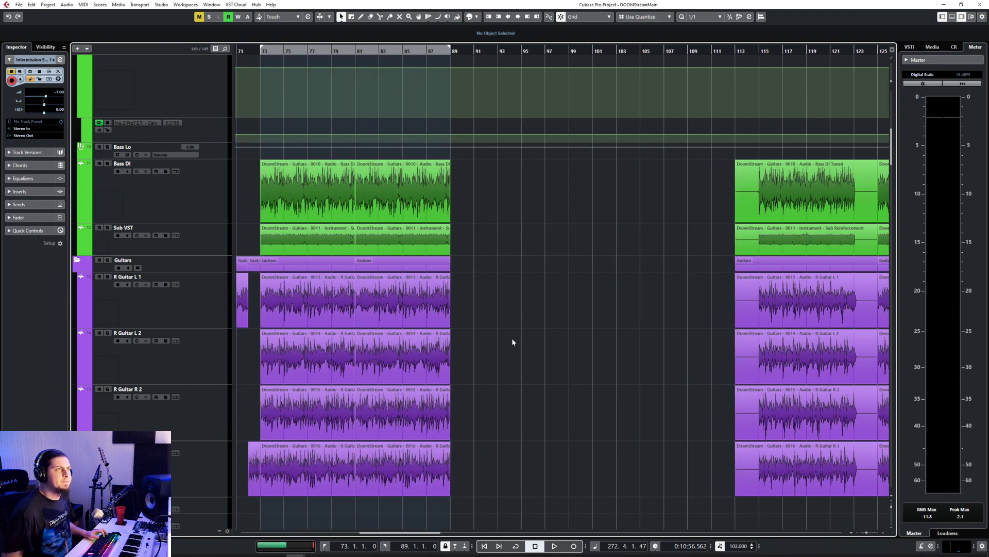
scroll(513, 336, "right", 1)
scroll(514, 336, "left", 2)
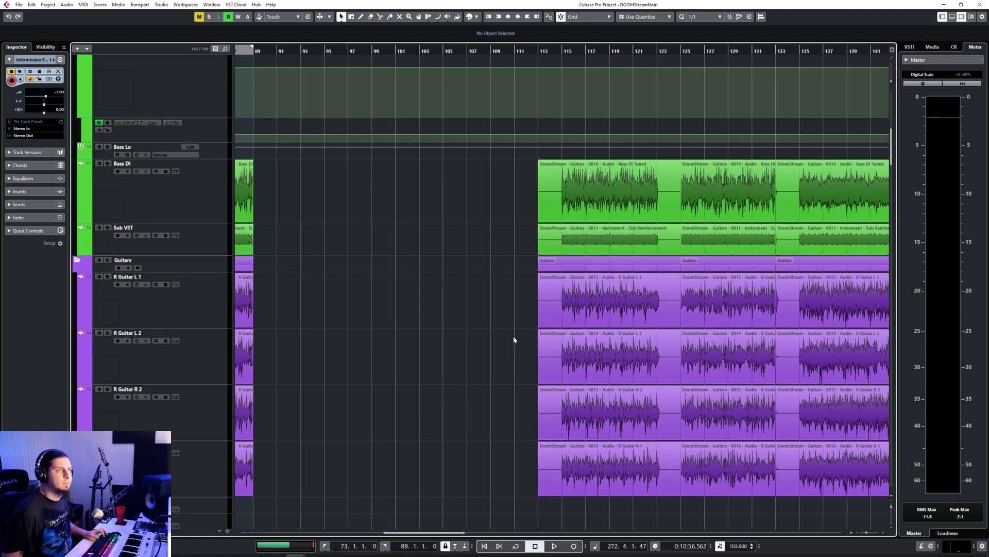
scroll(513, 336, "right", 1)
scroll(513, 335, "down", 10)
scroll(513, 336, "down", 15)
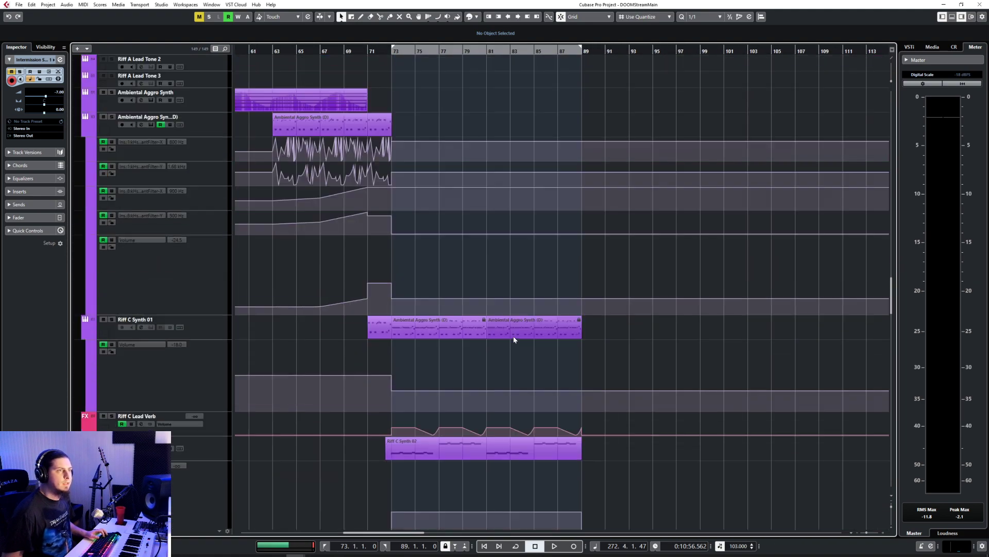
scroll(513, 336, "up", 2)
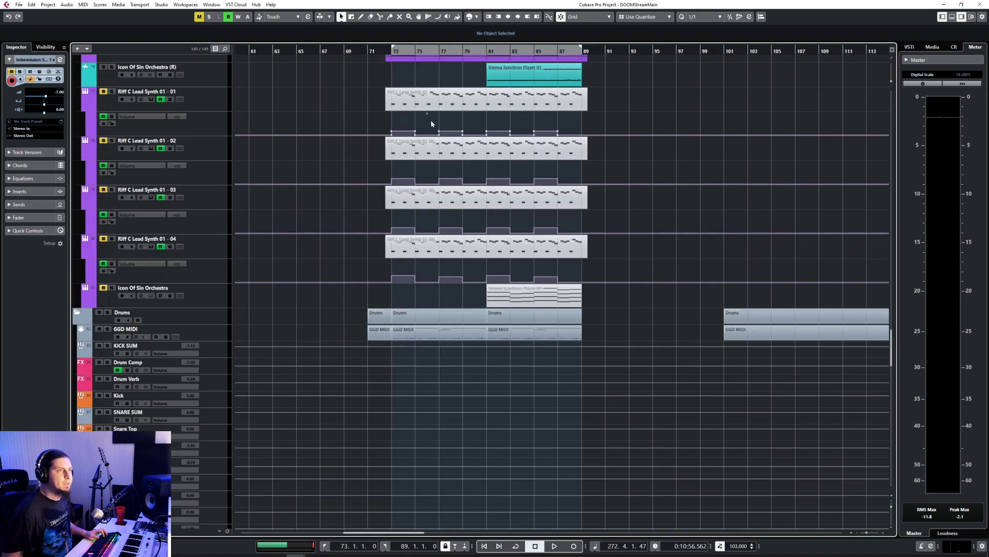
Step: Select the GGD MIDI drum track and place the playhead at bar 71
left_click(391, 46)
left_click(390, 50)
left_click(199, 330)
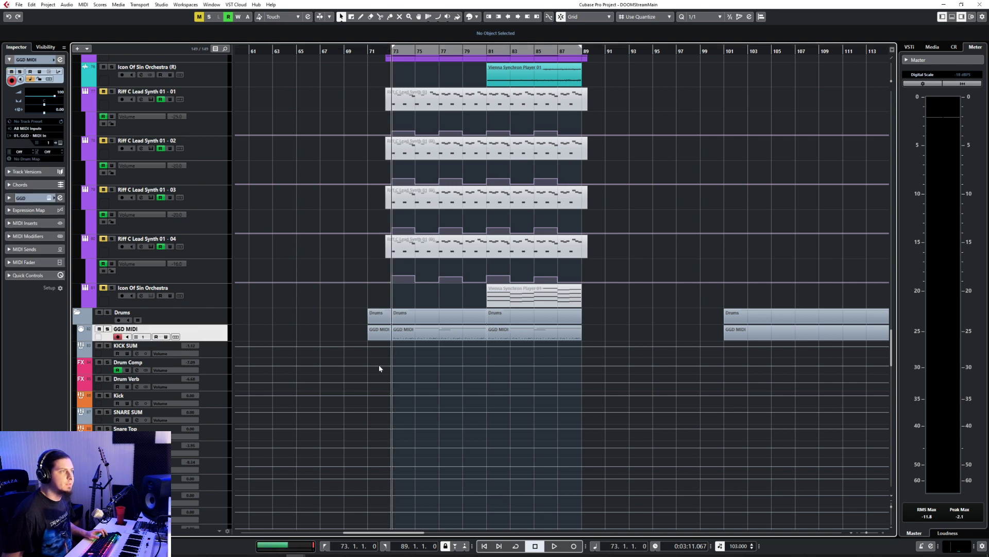
scroll(495, 307, "left", 10)
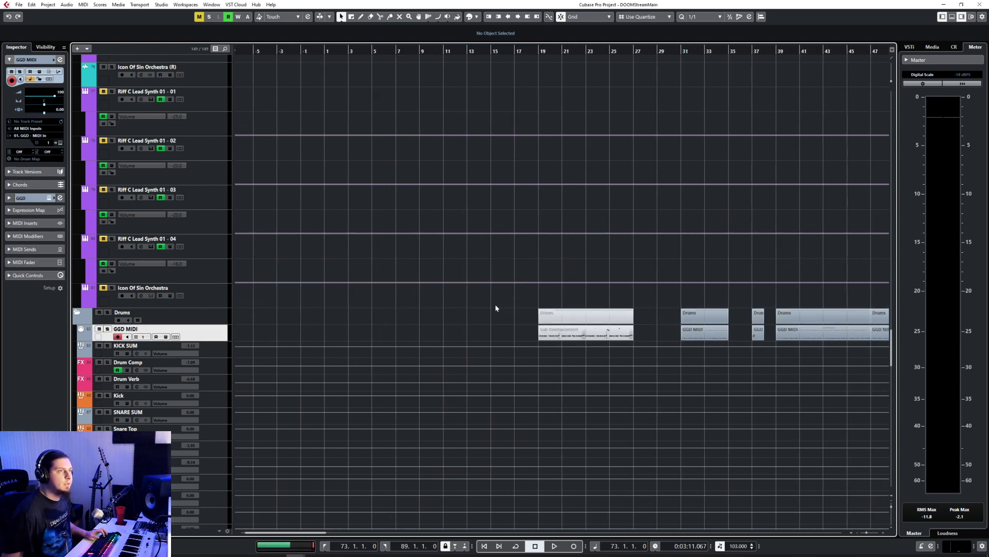
scroll(495, 306, "right", 10)
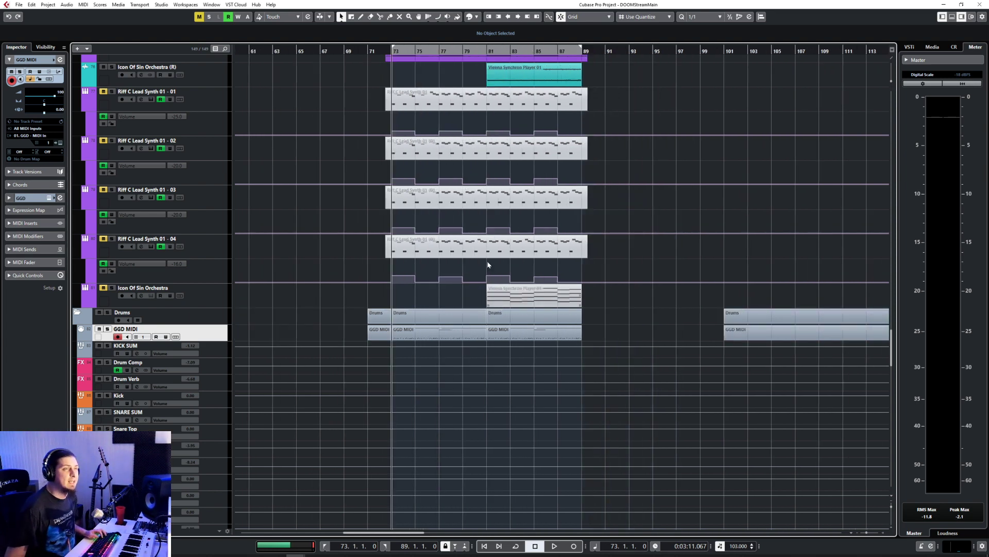
left_click(369, 50)
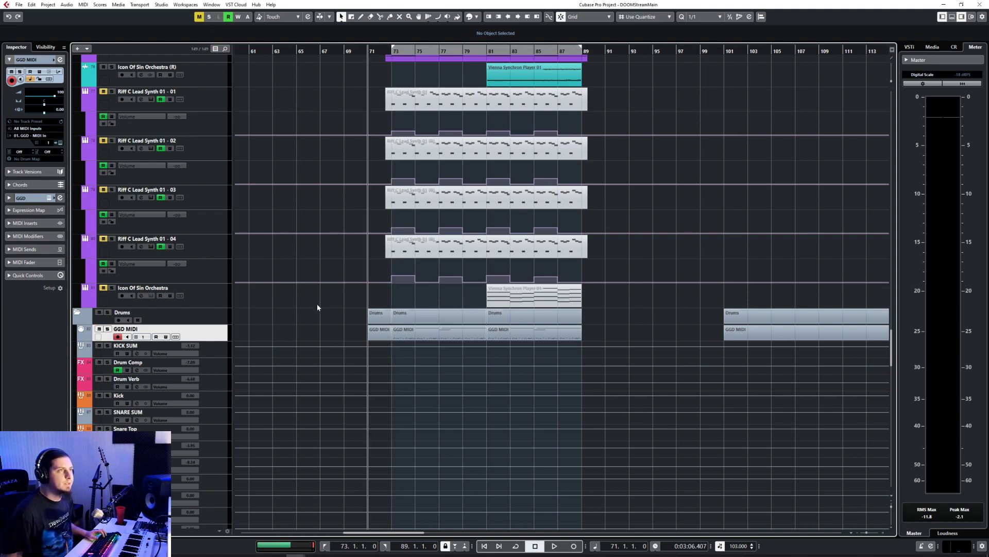
Step: Solo the Bass and Drums folders and play the section from bar 71
scroll(295, 314, "up", 15)
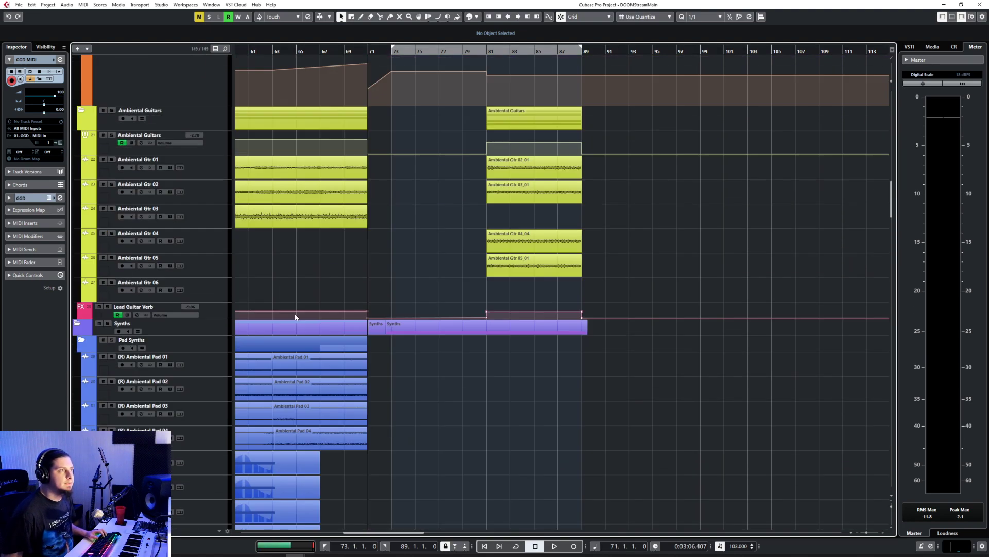
scroll(295, 316, "up", 10)
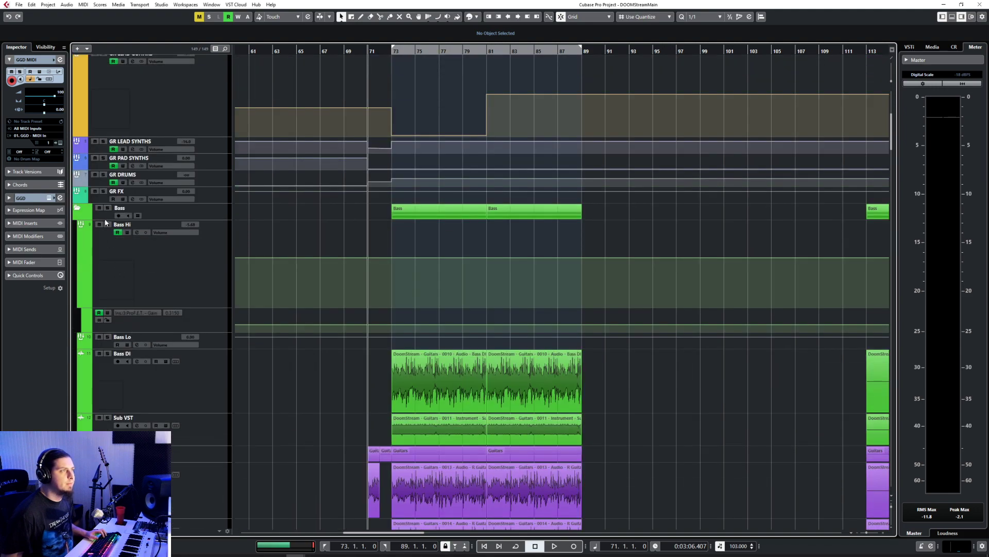
scroll(353, 423, "down", 20)
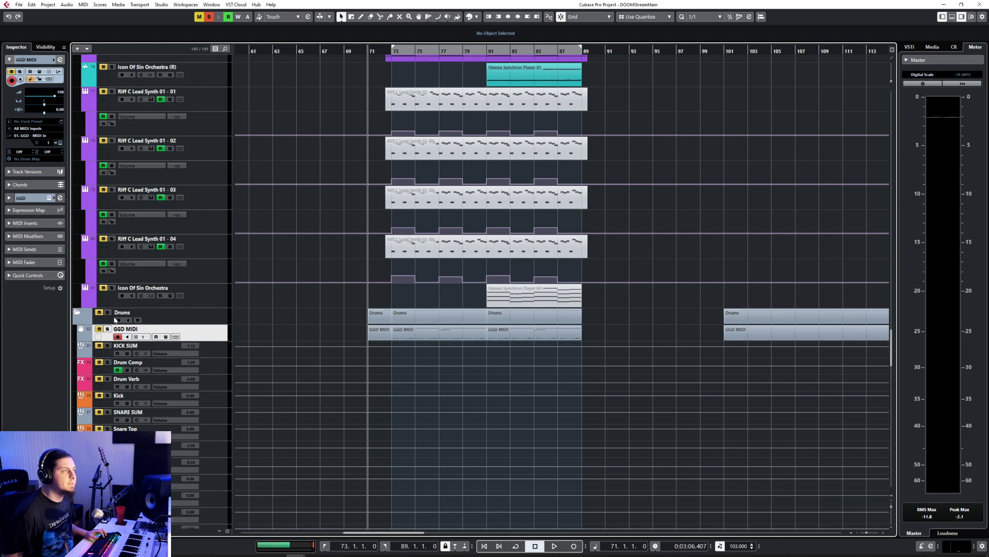
scroll(398, 385, "up", 6)
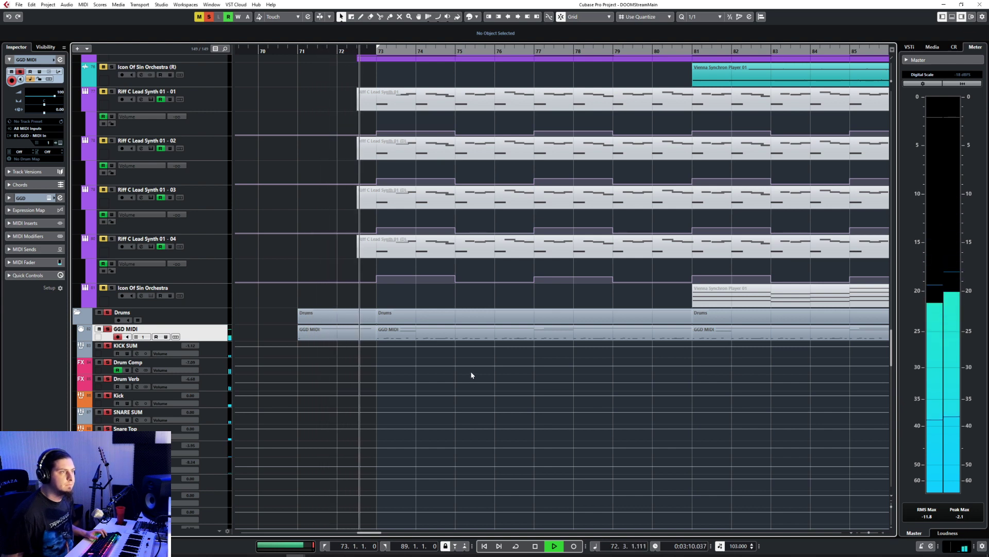
Step: In the GGD MIDI part at bar 71, set the quantize grid to 1/8 and copy the last D4 notes to 72.4.3
double_click(395, 336)
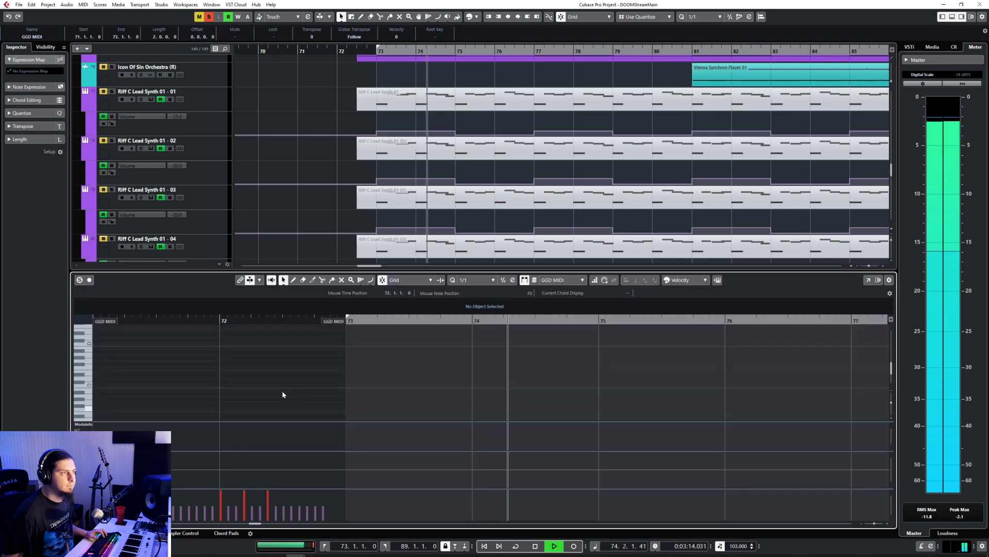
scroll(282, 394, "up", 5)
left_click(318, 386)
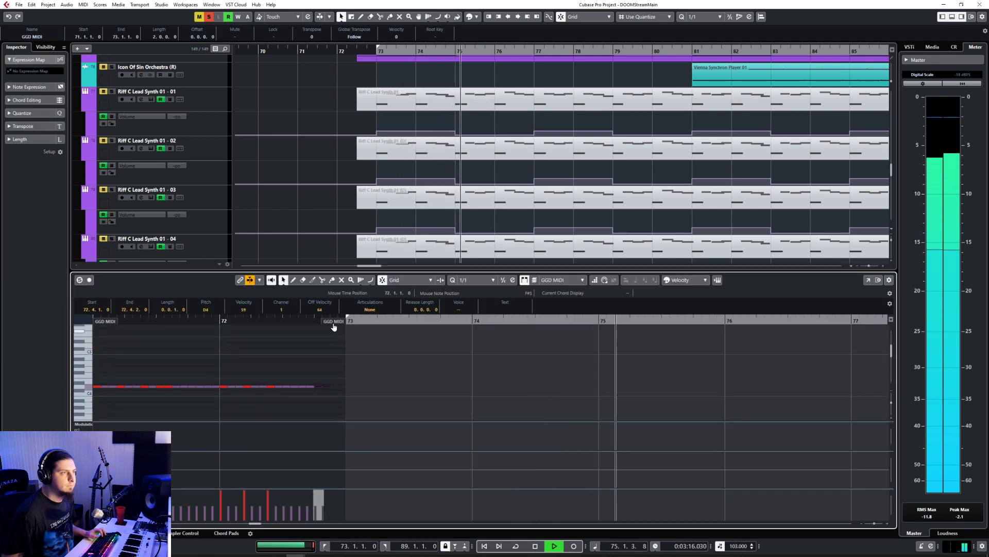
key("space")
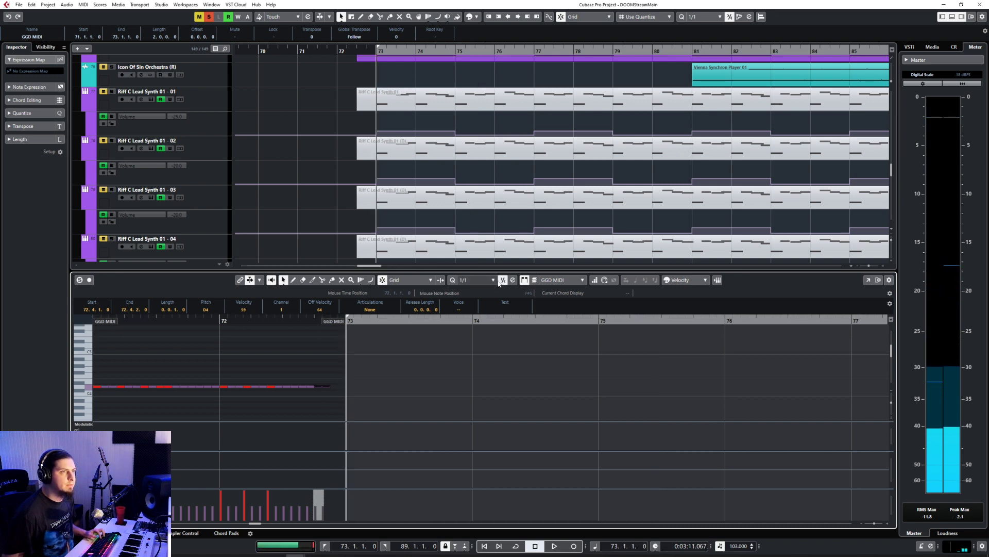
left_click(492, 282)
left_click(476, 316)
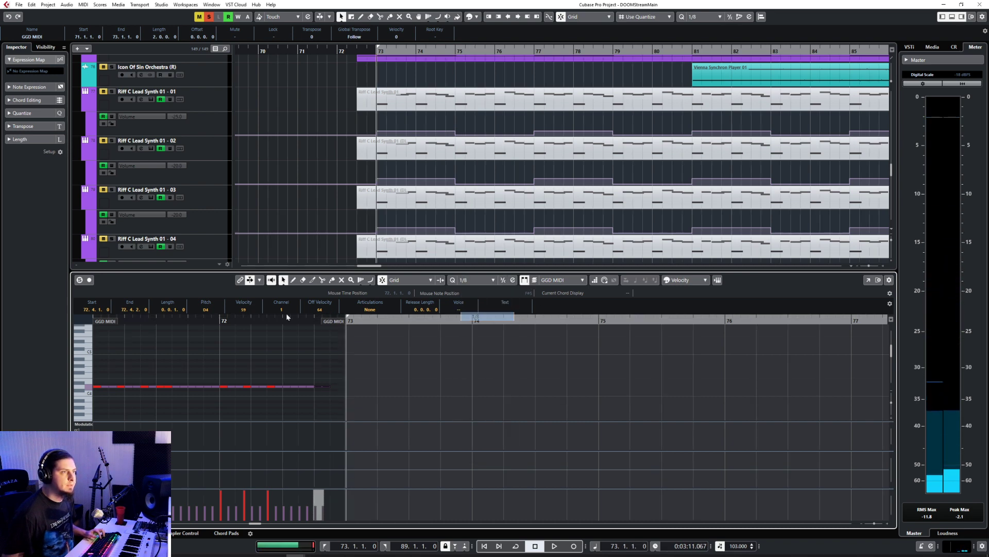
left_click(328, 318)
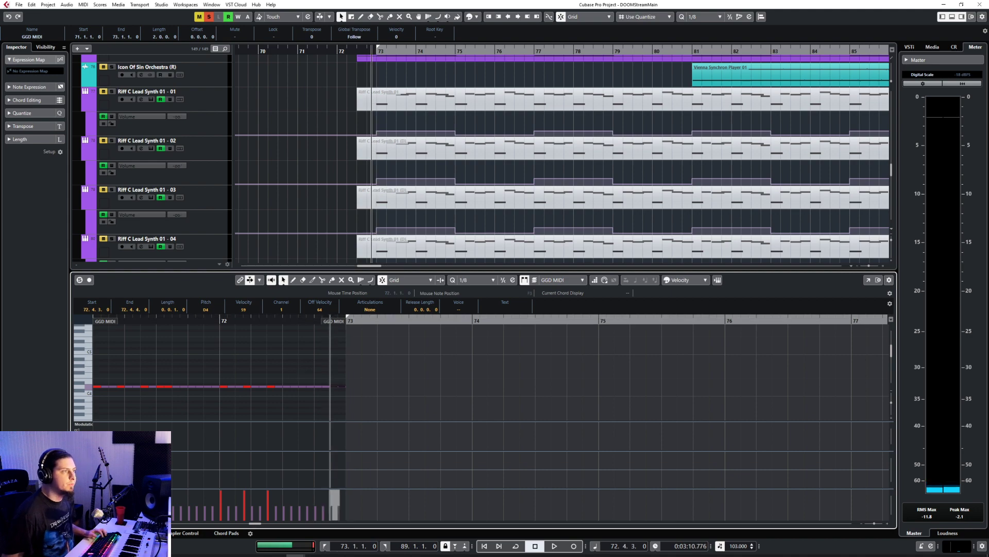
key("Return")
Step: Look over the FX, drum, guitar, bass, pad and lead synth tracks across the wider arrangement
scroll(511, 383, "down", 12)
scroll(511, 384, "down", 6)
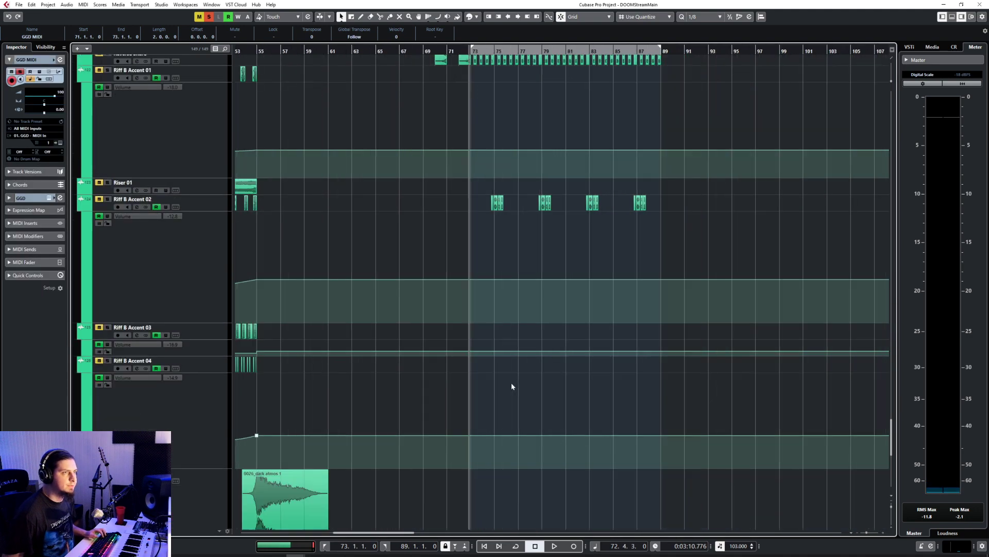
scroll(512, 385, "up", 15)
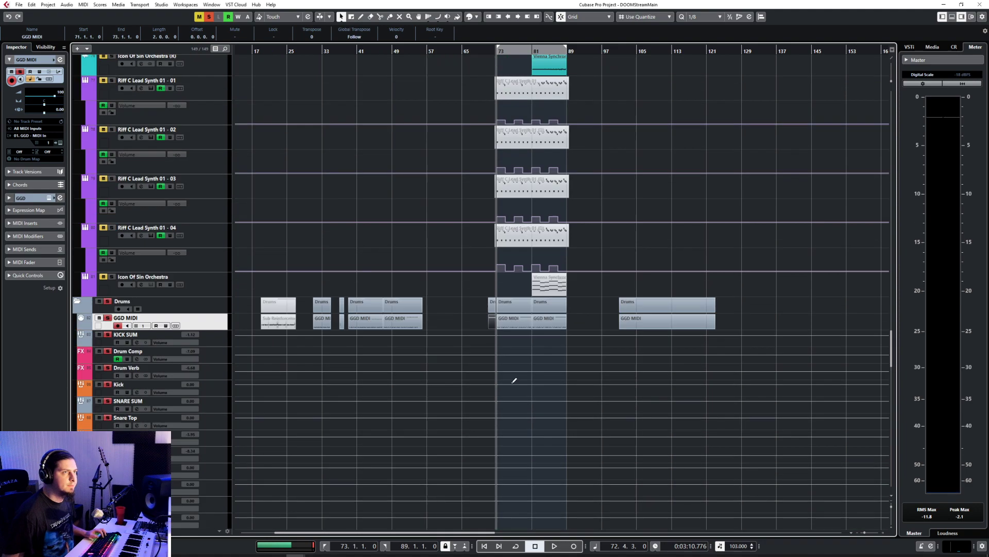
scroll(512, 385, "up", 15)
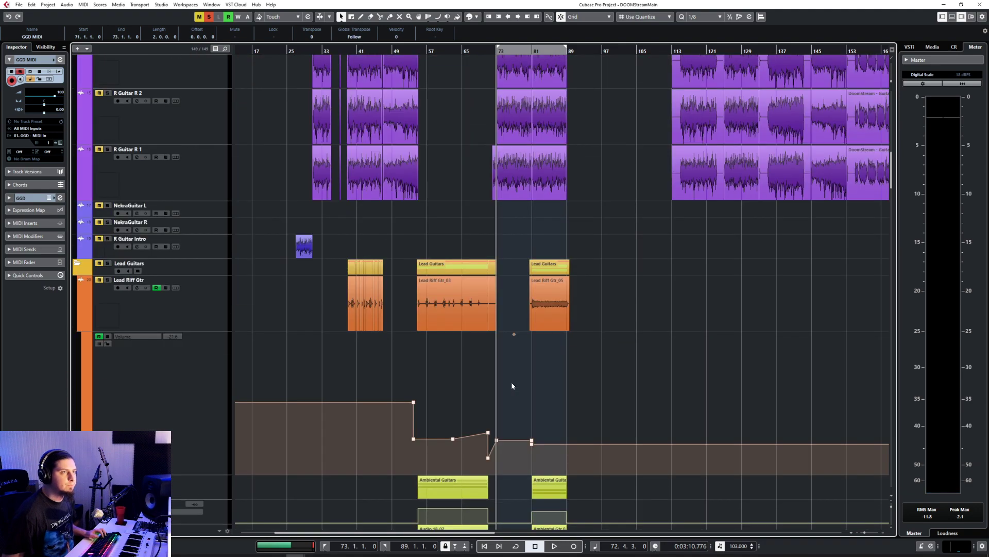
scroll(513, 385, "up", 4)
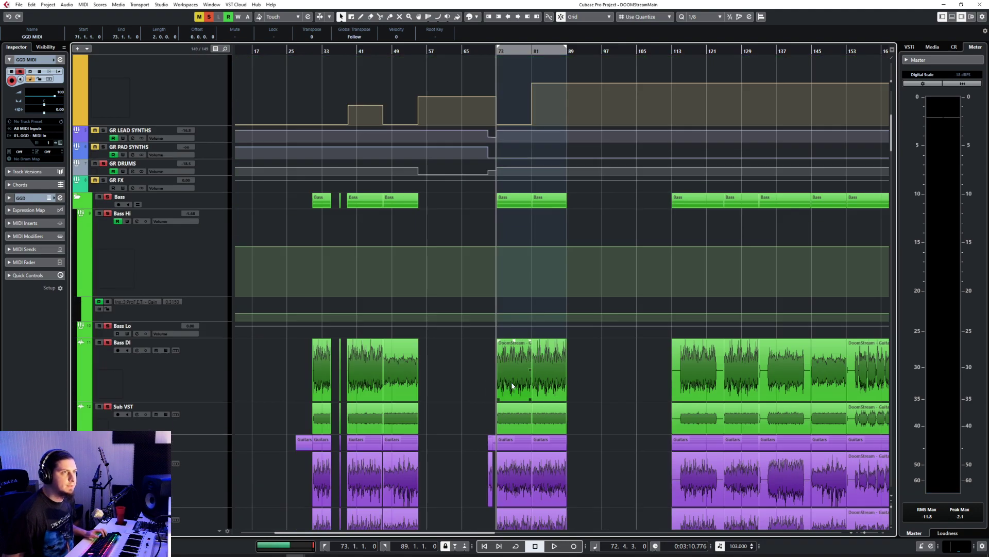
scroll(512, 386, "up", 12)
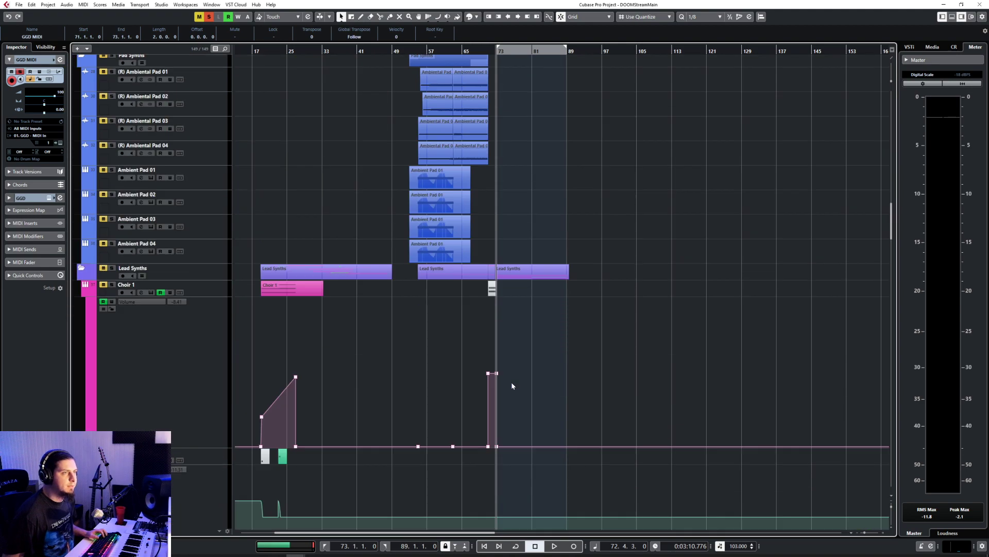
scroll(511, 385, "down", 8)
Step: Set the buffer size to 192 in the Scarlett 6i6 device settings
left_click(918, 551)
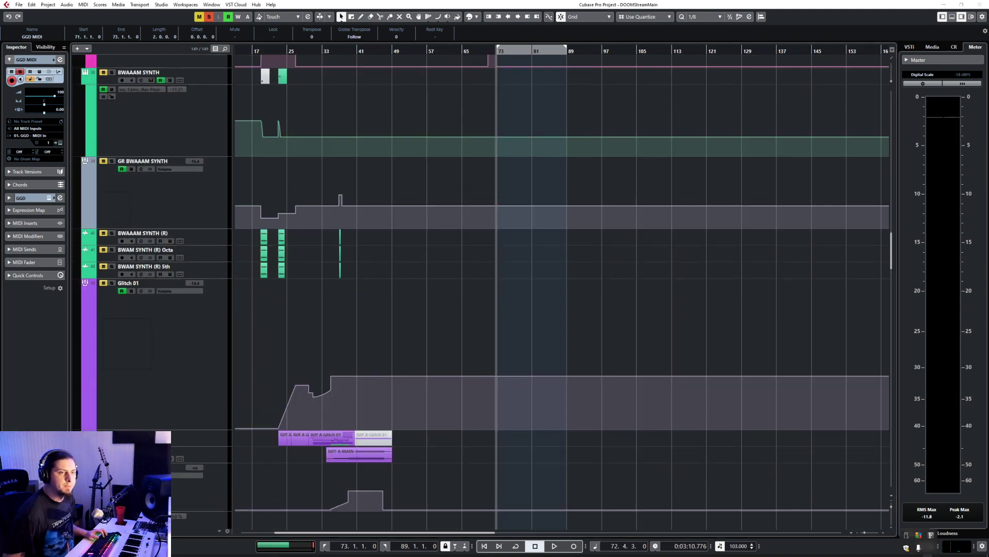
left_click(931, 537)
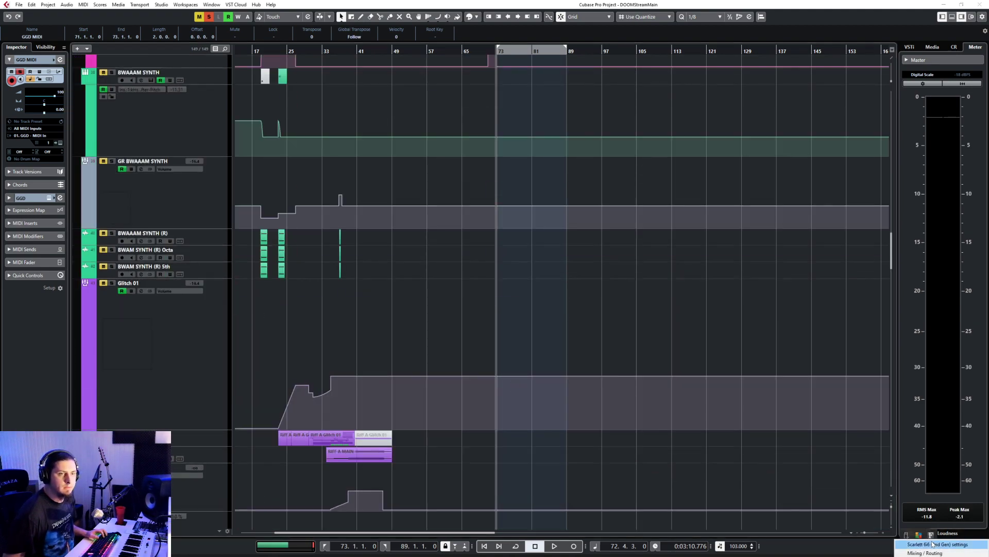
left_click(933, 544)
left_click(894, 453)
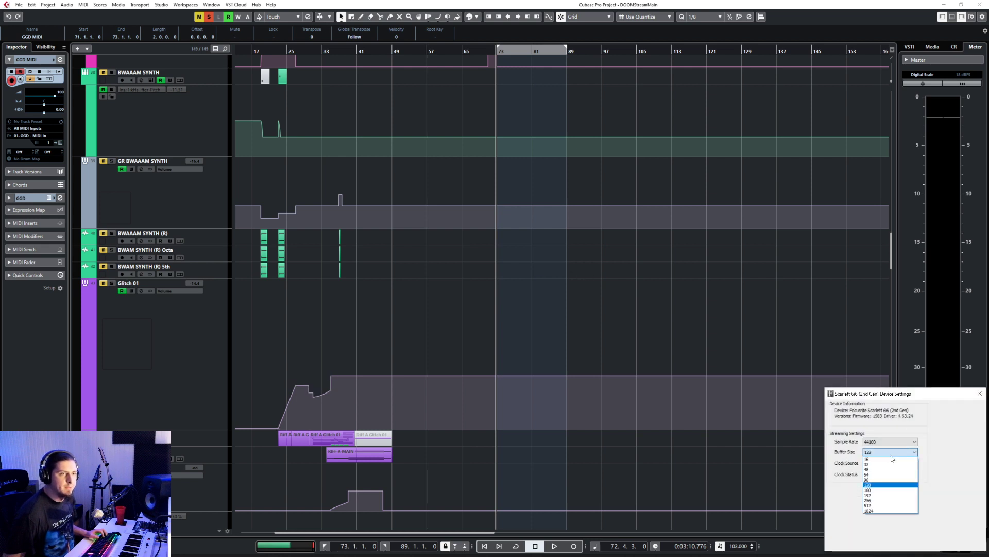
left_click(890, 495)
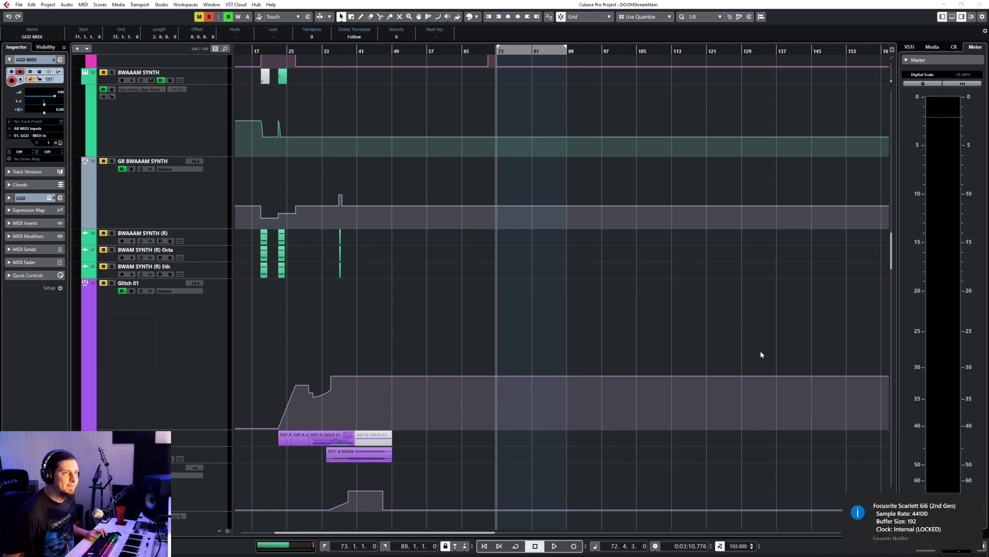
Step: Play the soloed bass and drums from bar 71 and bring the GGD MIDI track into view
left_click(486, 51)
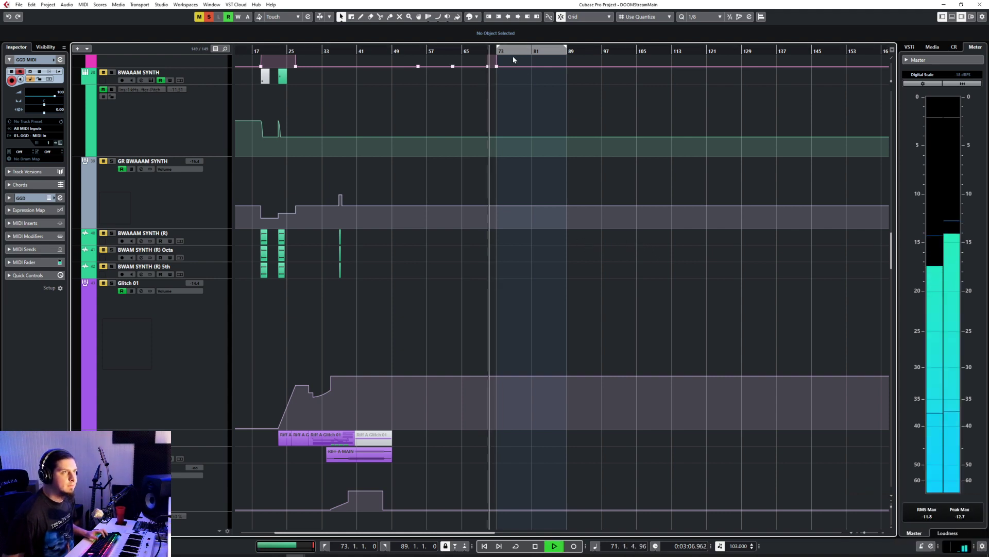
scroll(559, 295, "down", 10)
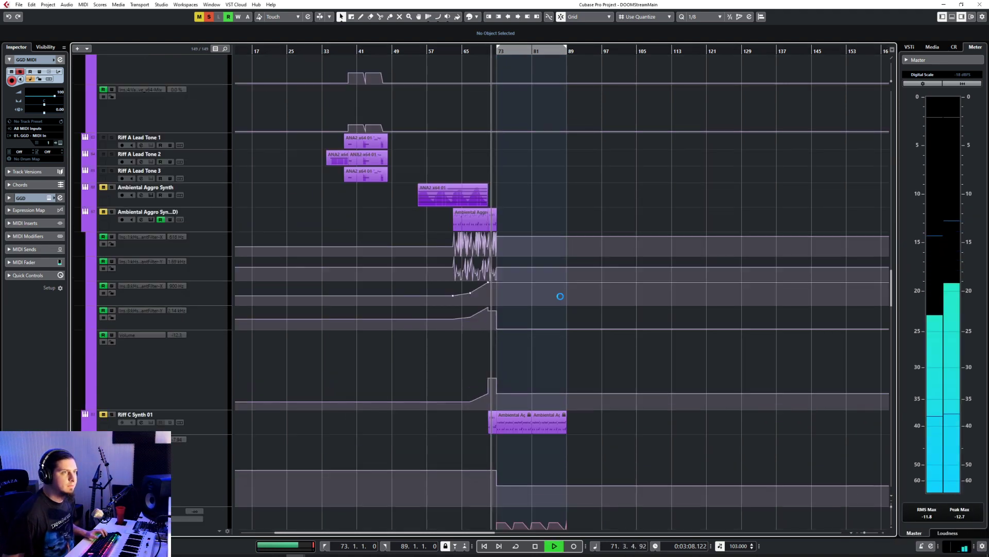
scroll(561, 296, "down", 5)
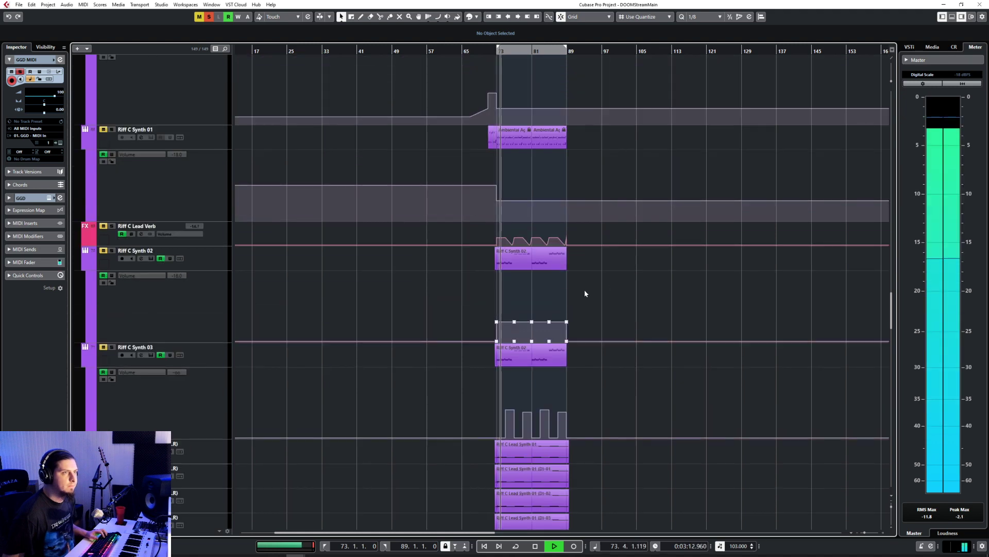
scroll(585, 291, "up", 7)
scroll(585, 291, "left", 5)
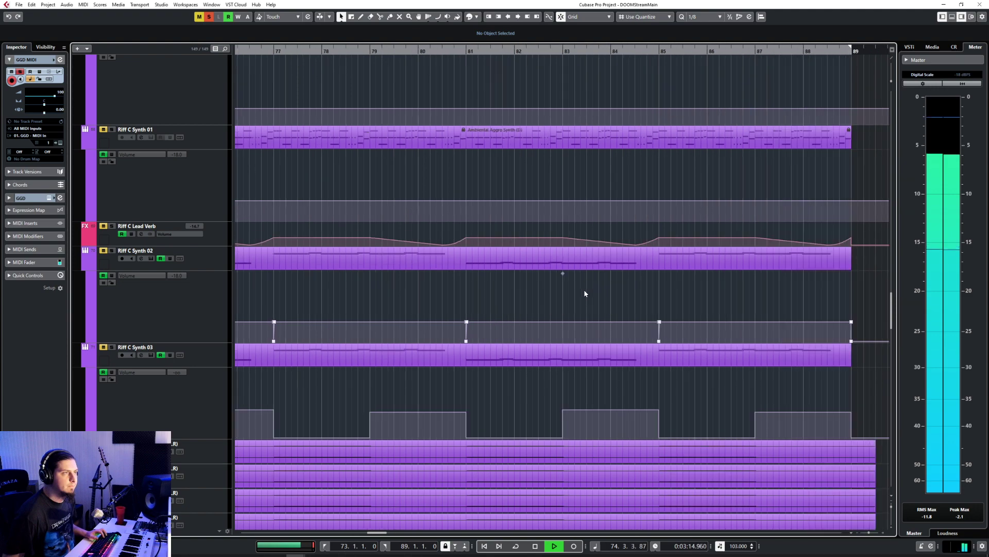
scroll(585, 293, "left", 3)
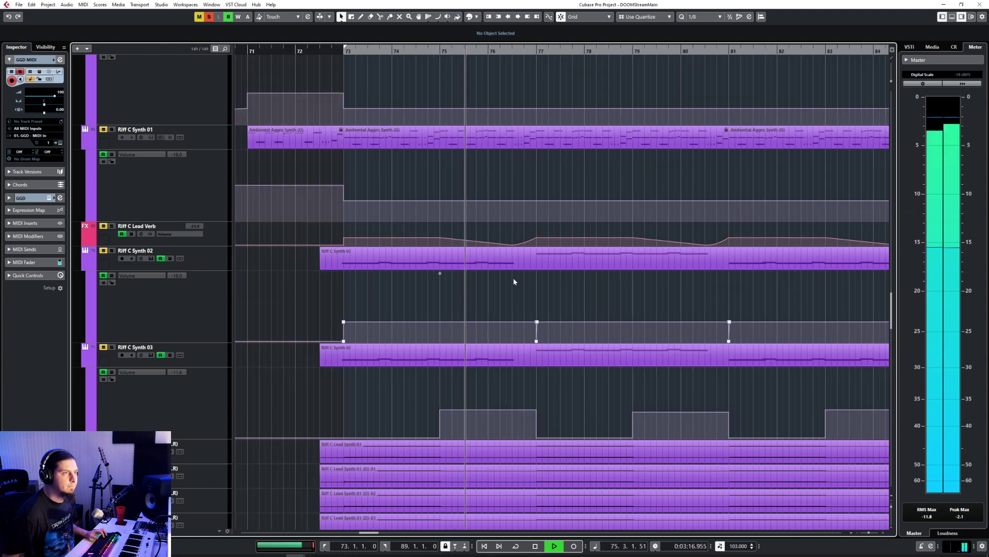
scroll(514, 289, "down", 10)
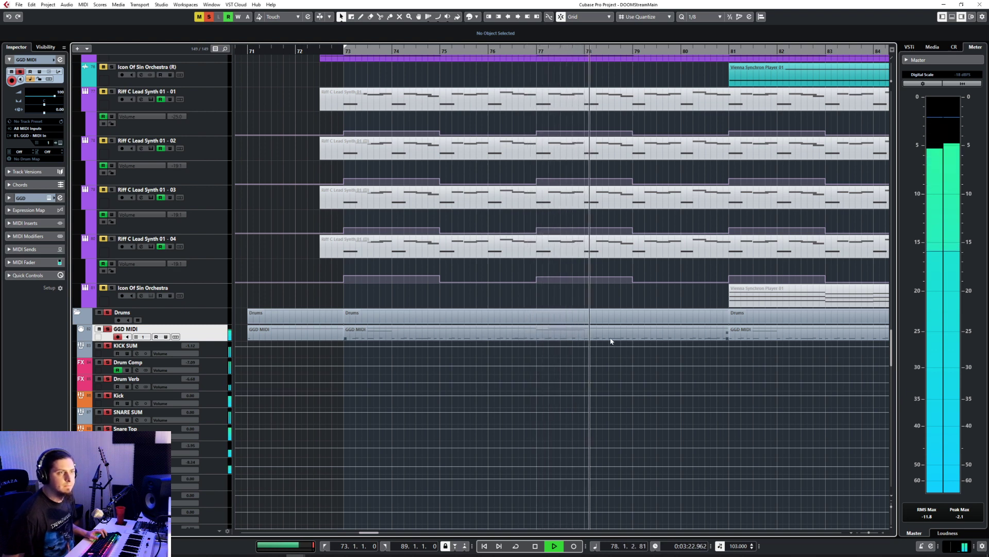
key("space")
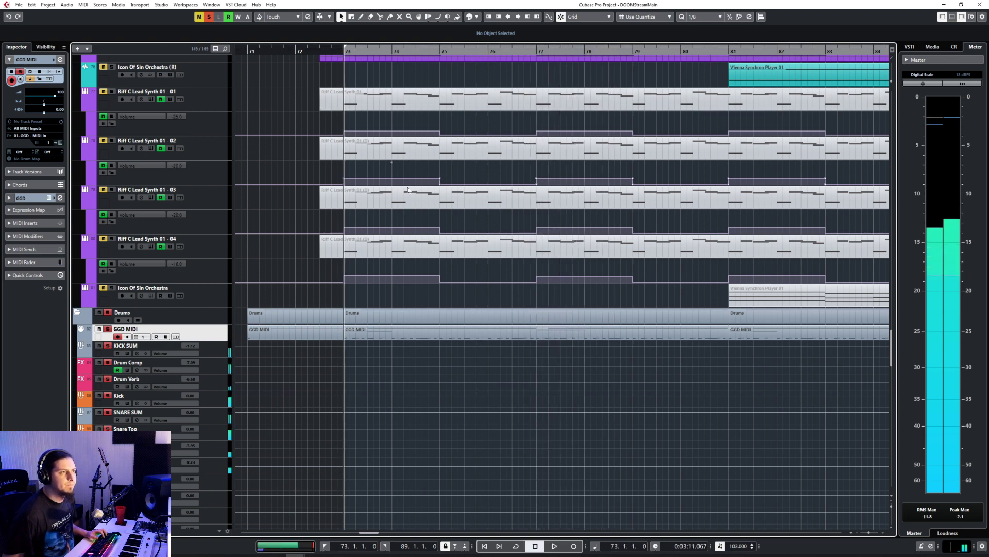
Step: Replay the section from bar 73 and open the GGD MIDI part starting there for note editing
key("space")
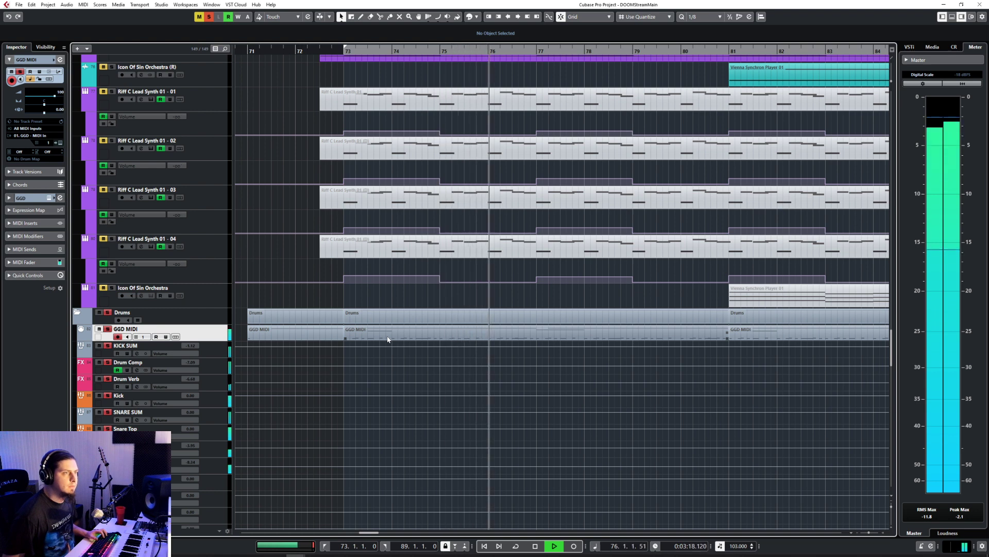
key("space")
double_click(441, 332)
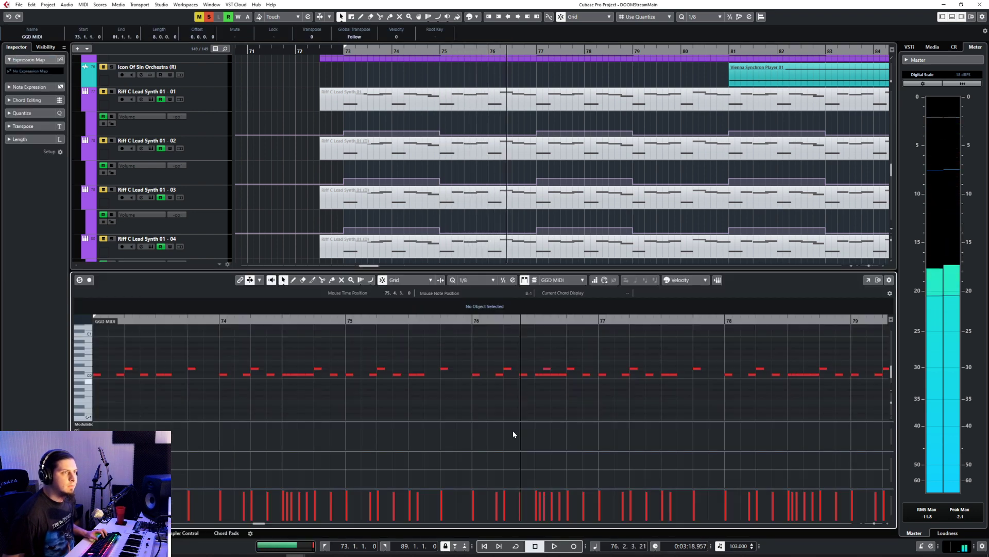
Step: Set the note editor's quantize value to 1/16 and replay the drums from just before bar 75
left_click(479, 281)
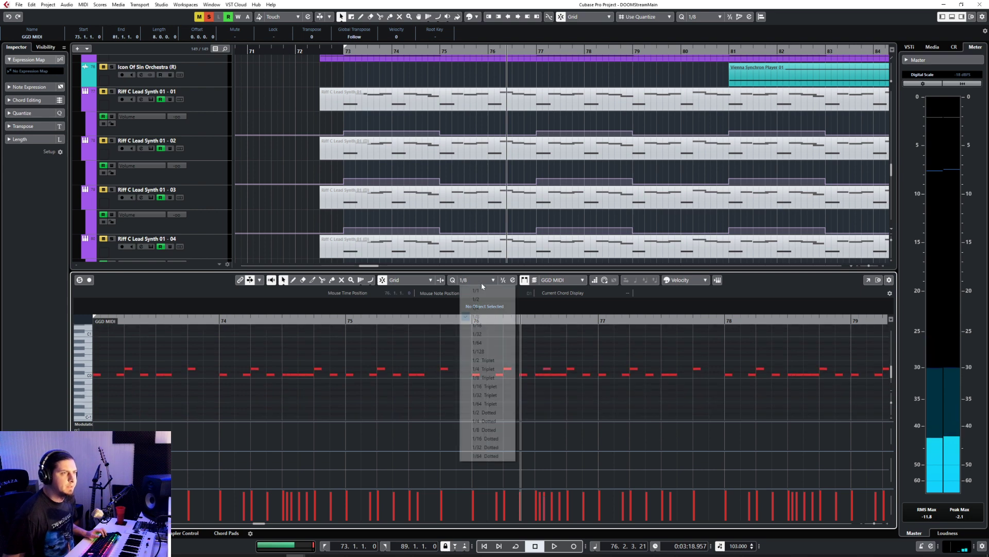
left_click(486, 325)
left_click(337, 321)
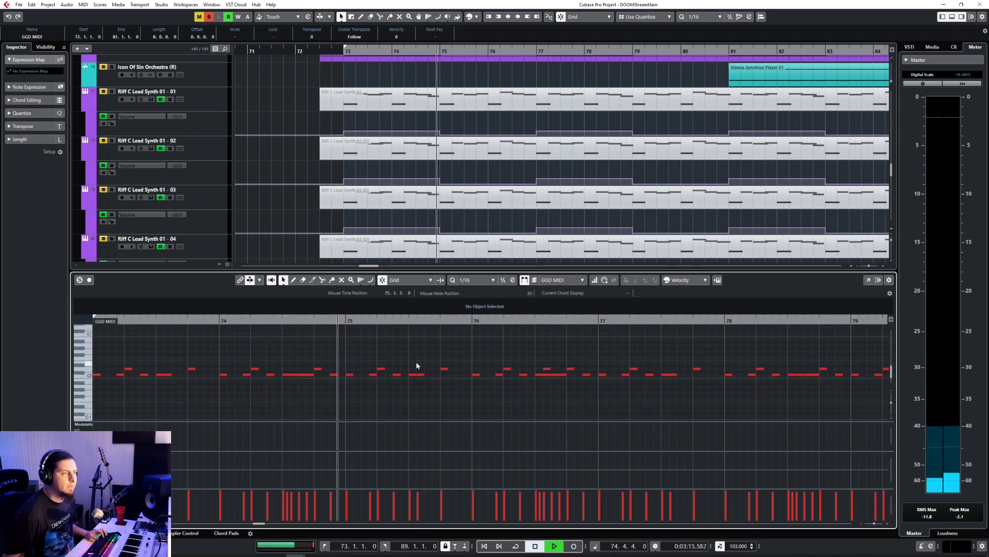
scroll(403, 361, "down", 4)
scroll(404, 360, "up", 3)
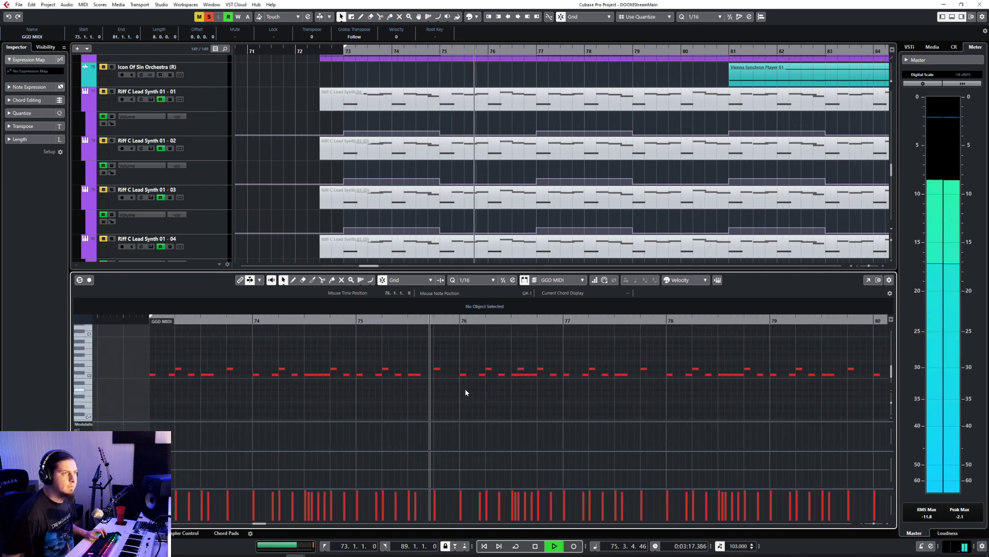
scroll(465, 390, "right", 2)
key("space")
Step: Draw C0 kick notes at 75.4.2 and 75.4.3 and a D0 snare note at 75.4.4, and play the fill back
right_click(286, 377)
left_click(295, 376)
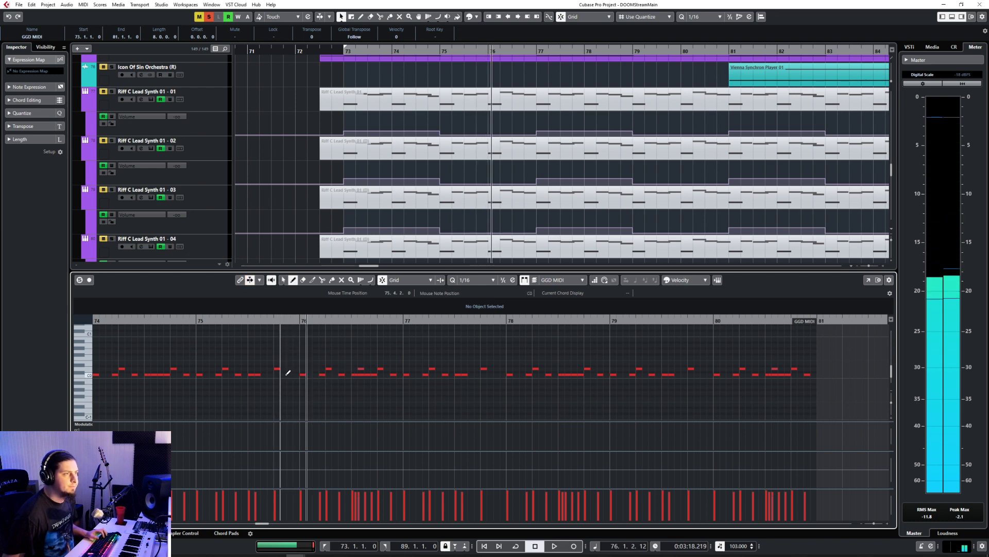
left_click(288, 374)
key("1")
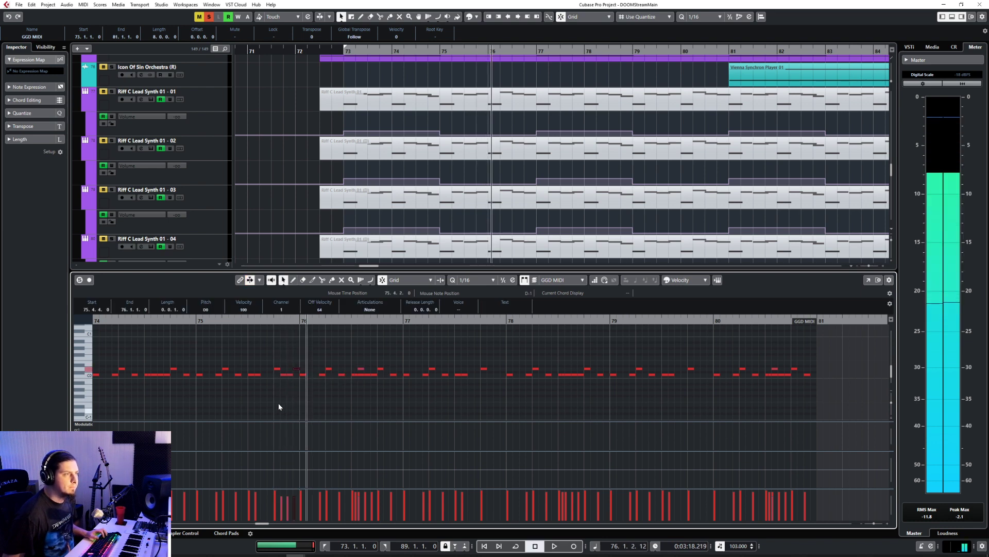
left_click(233, 323)
key("space")
left_click(323, 343)
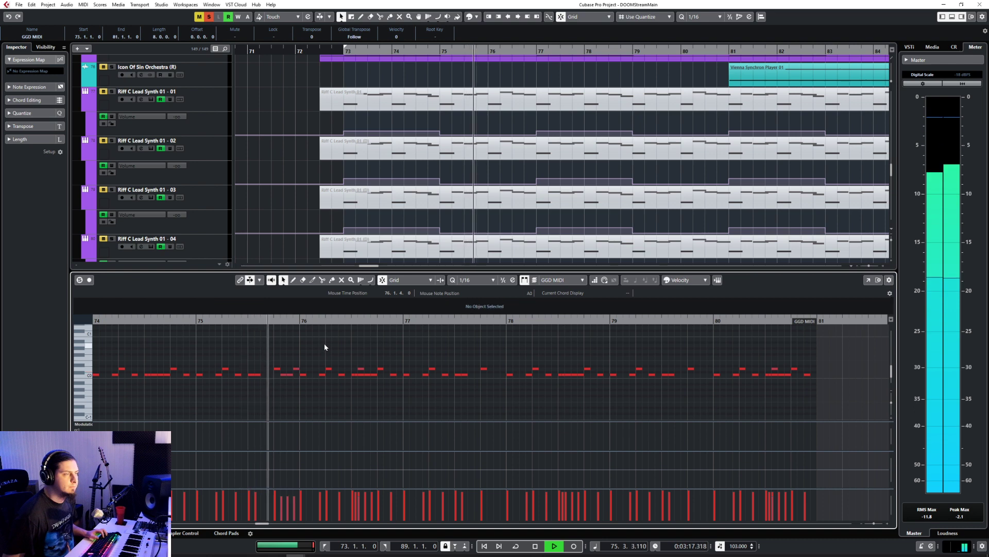
key("space")
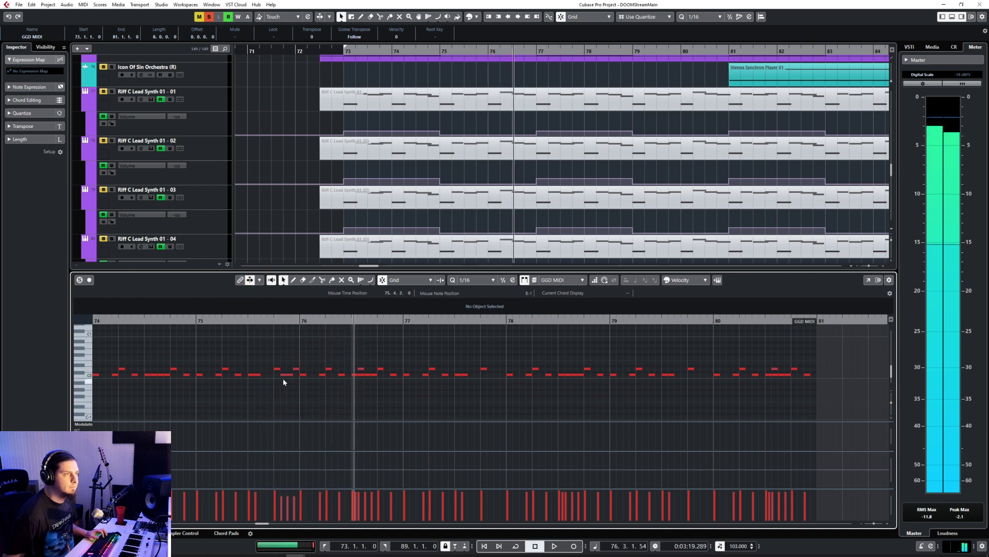
Step: Raise the velocities of the added kick notes at the end of bar 75, with 116 at 75.4.3, and replay the fill
left_click_drag(291, 381, 292, 382)
left_click(287, 365)
left_click(291, 374)
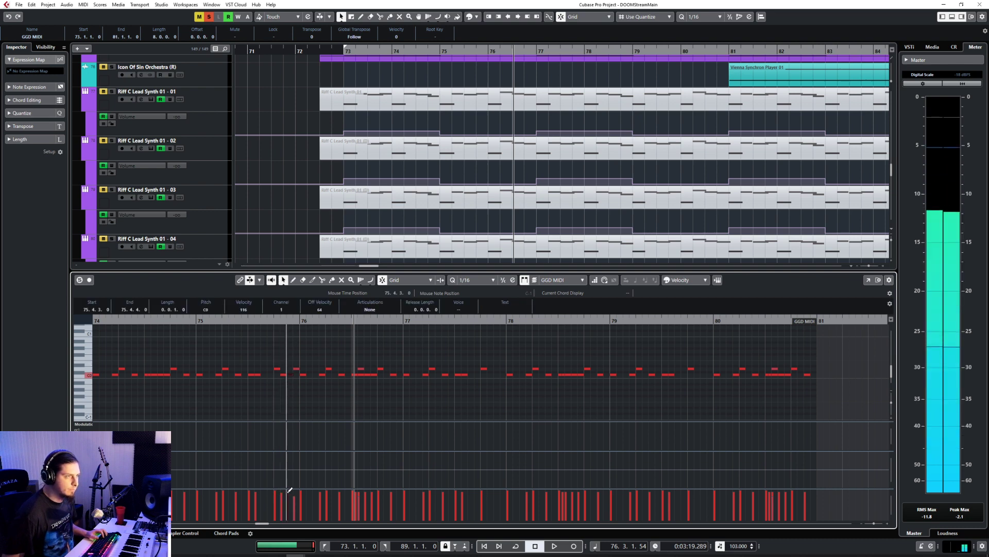
left_click(272, 334)
key("space")
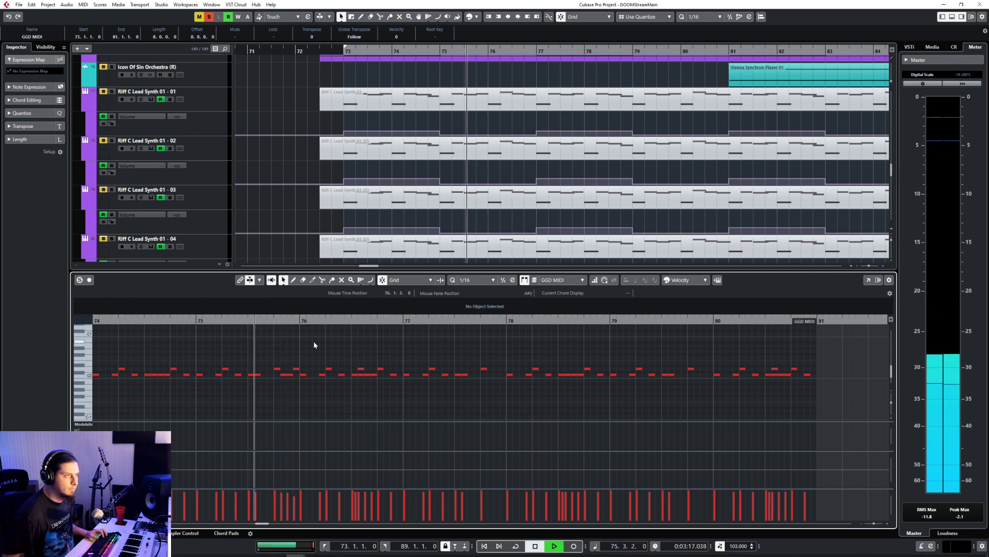
left_click(314, 342)
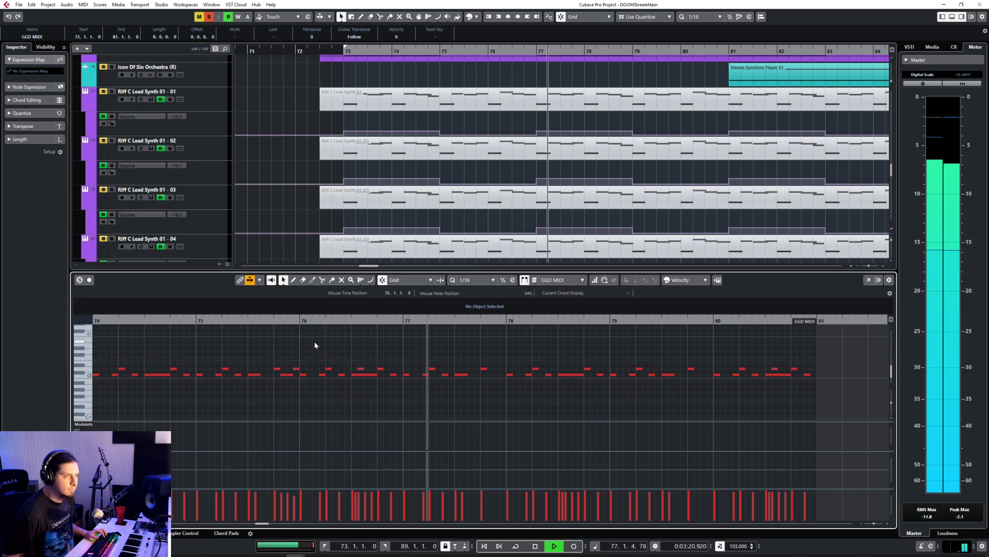
Step: Play the drum part from bar 77 into bar 80 and listen to its second half
scroll(415, 407, "down", 3)
scroll(415, 404, "up", 2)
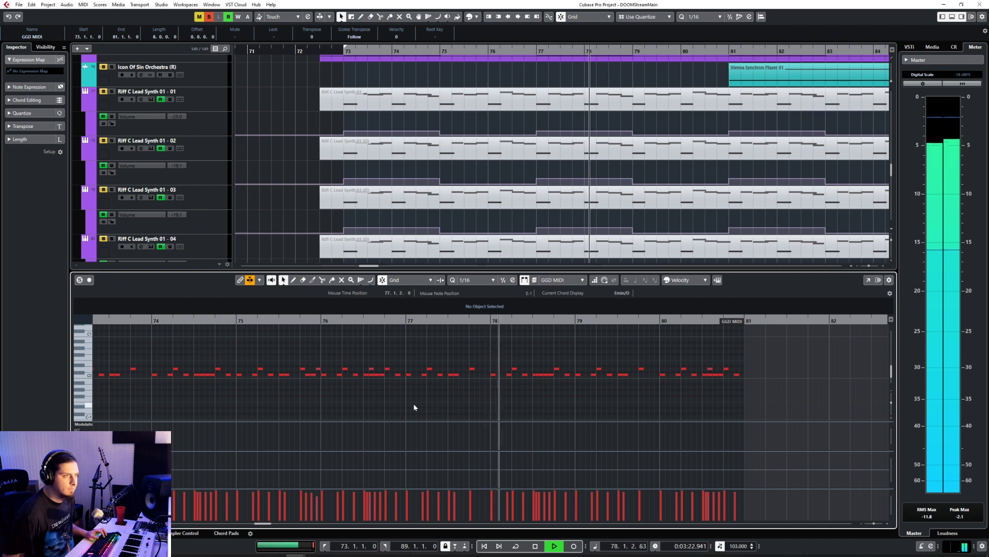
left_click(407, 319)
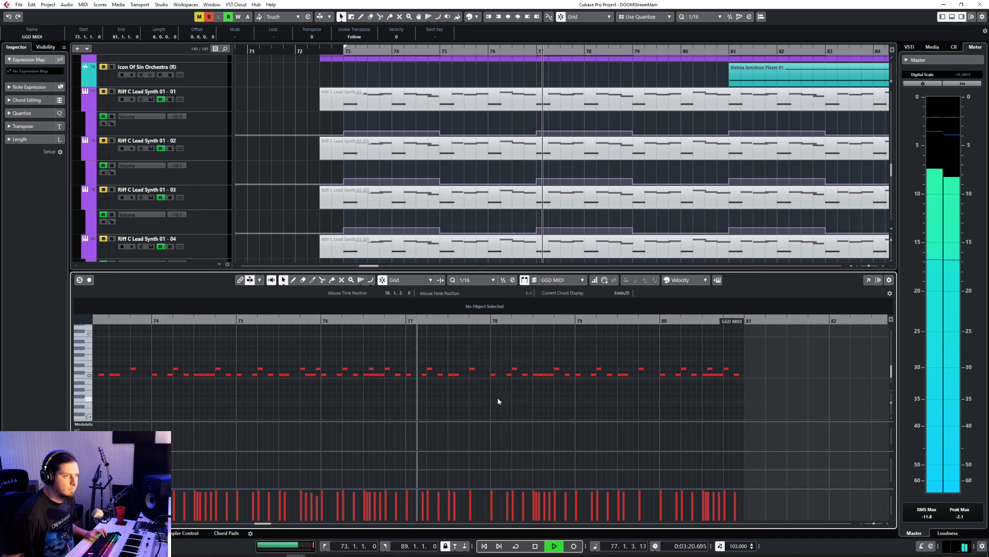
key("f")
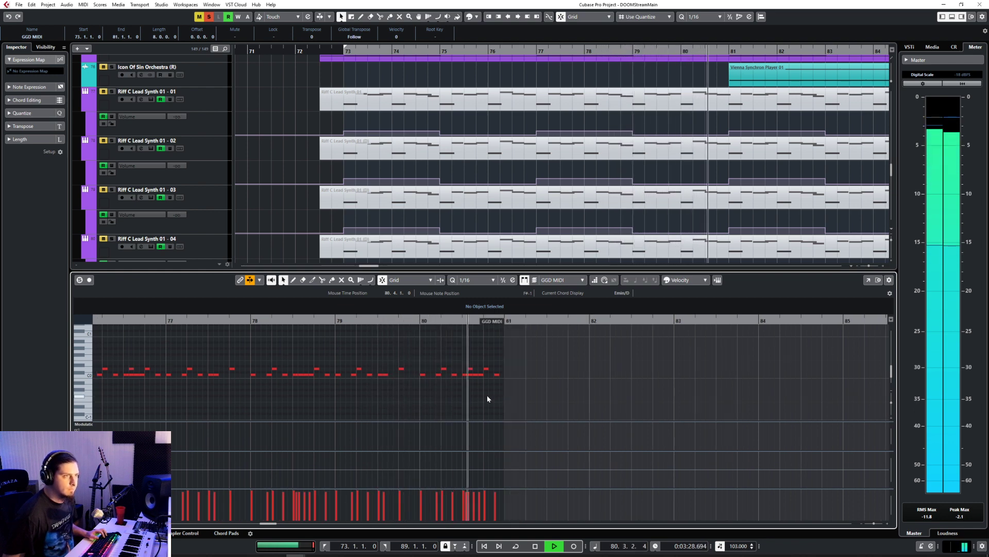
scroll(446, 381, "up", 2)
key("space")
Step: Play bar 80 and replace the C0 kick note at 80.2.3 with a D0 snare note at velocity 123
left_click(409, 321)
key("space")
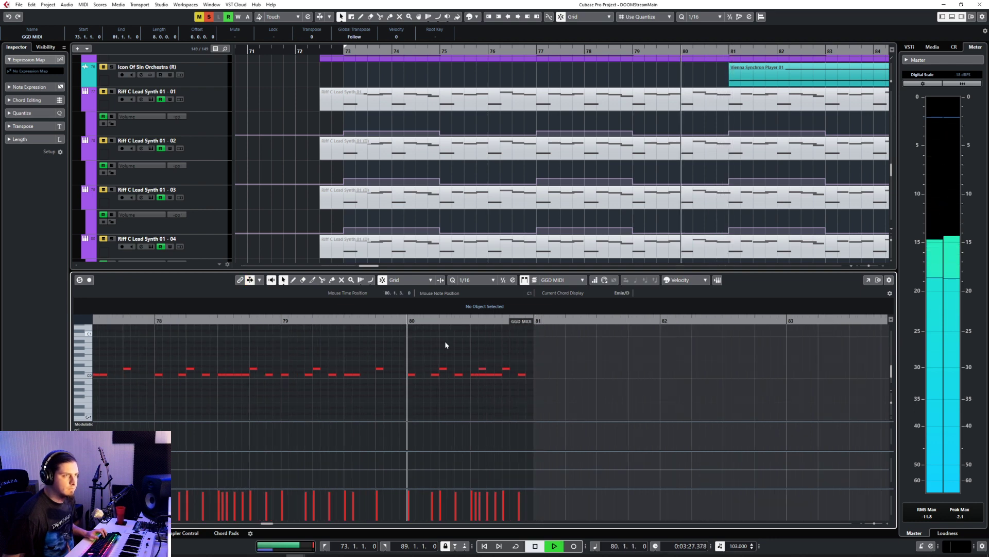
key("space")
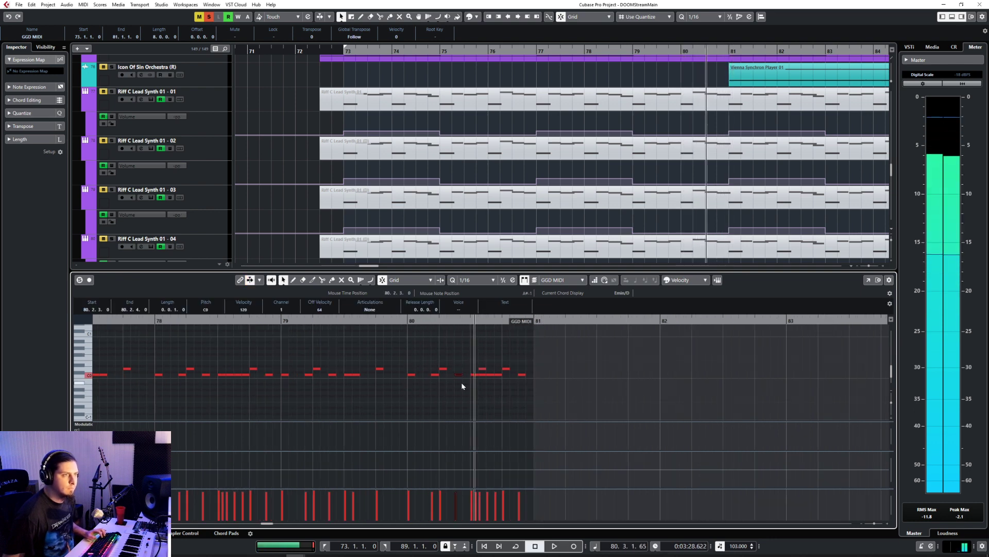
key("8")
left_click(458, 369)
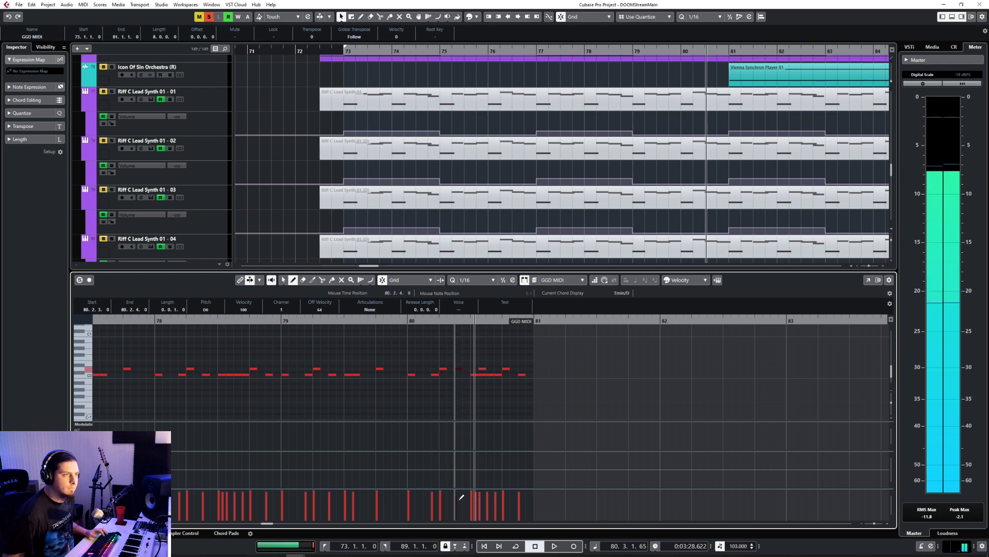
Step: Replay the fill from beat 4 of bar 79 and select the C0 kick note at 80.1.4 to check it
left_click(384, 319)
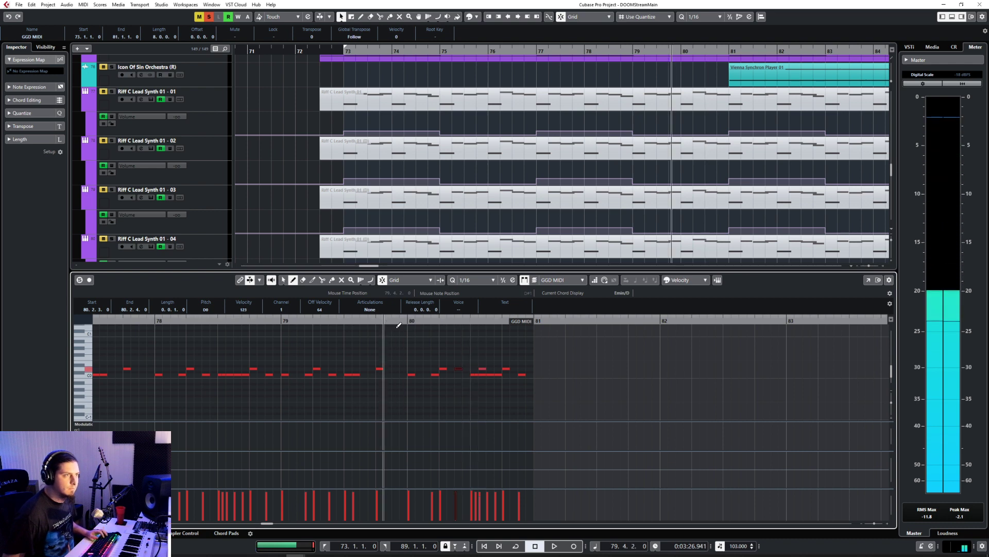
key("space")
left_click(427, 338)
right_click(446, 368)
left_click(446, 366)
key("Delete")
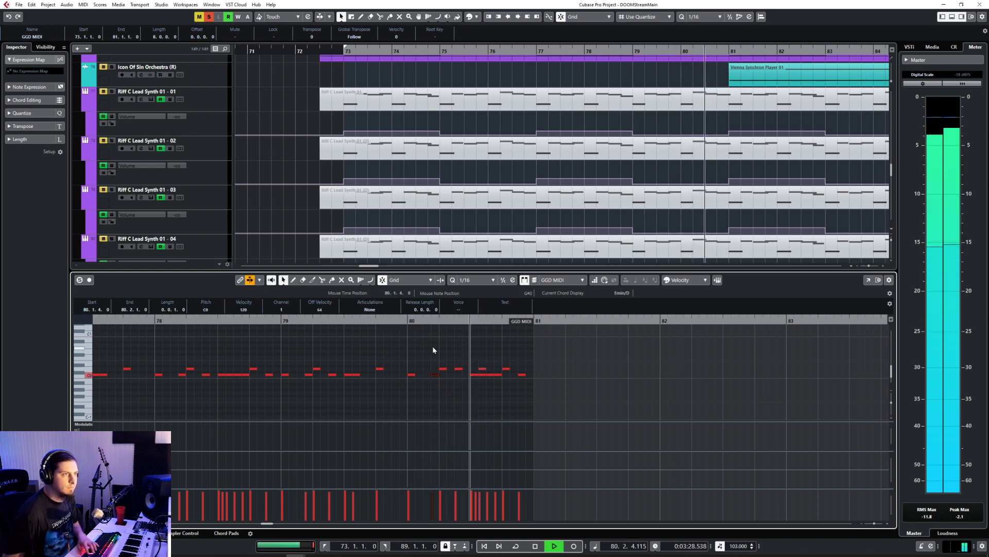
left_click(377, 320)
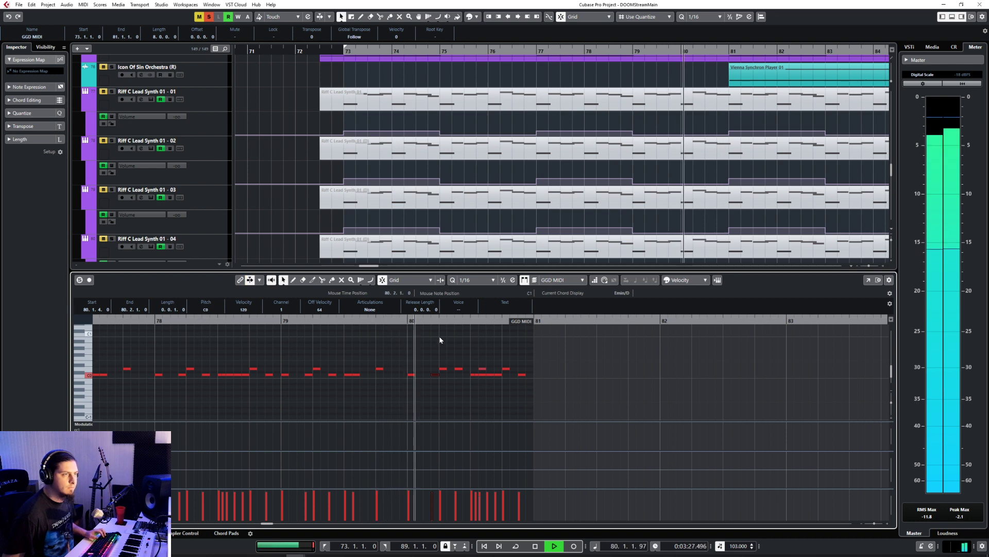
Step: Draw a C0 kick note at 80.2.4 and replay the bar 80 fill from the end of bar 79
right_click(453, 377)
left_click(466, 372)
left_click(467, 374)
right_click(468, 372)
left_click(464, 367)
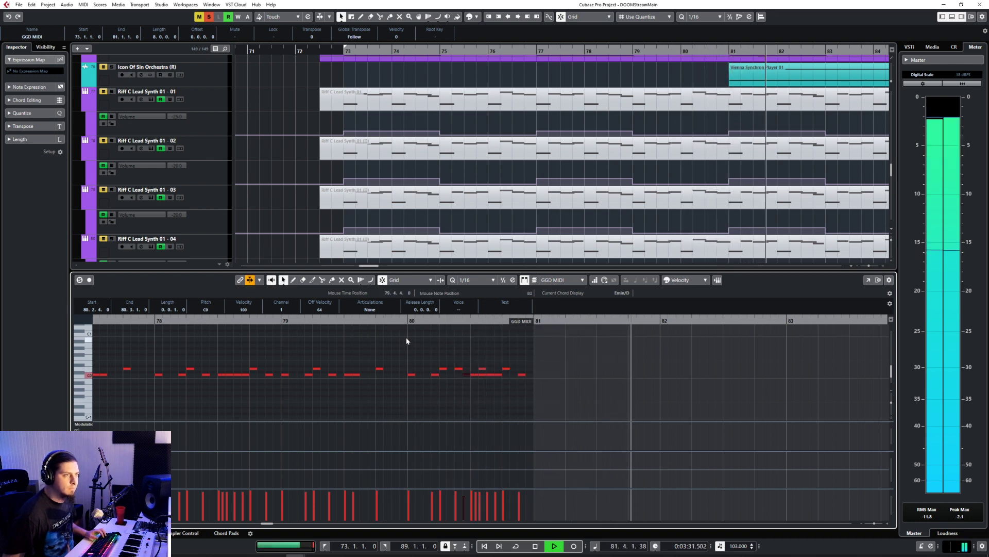
left_click(388, 320)
left_click(434, 345)
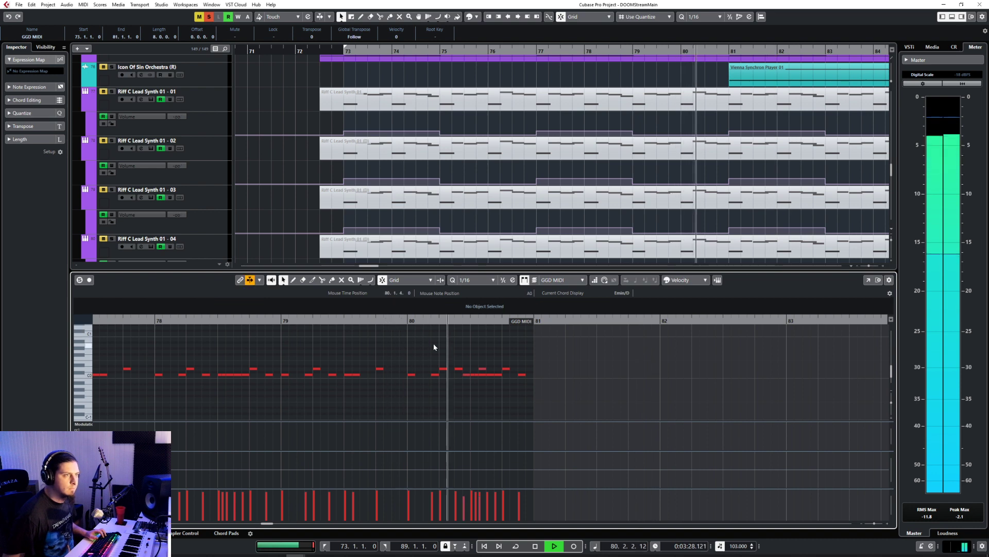
scroll(467, 384, "down", 5)
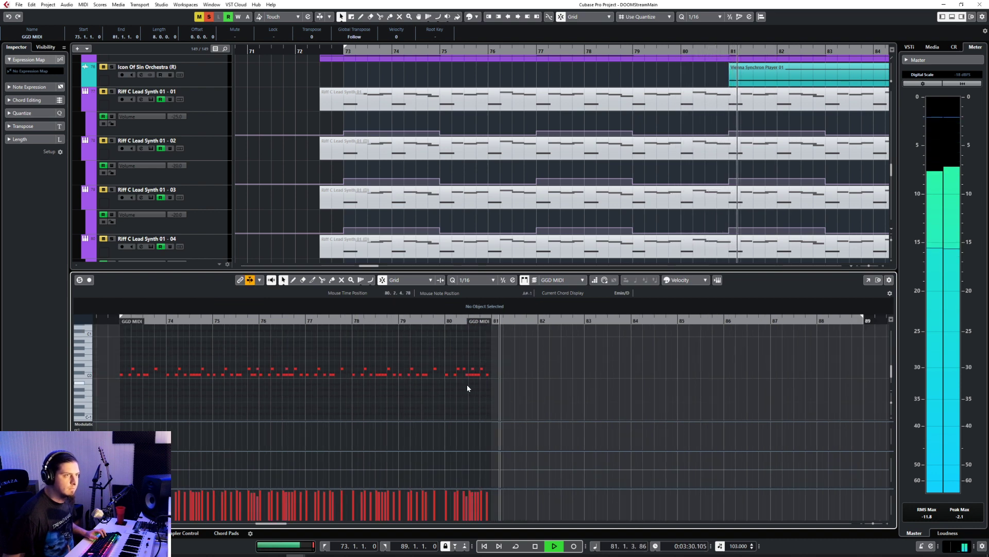
Step: Close the note editor and replace the GGD MIDI part at bar 81 with a copy of the edited part from bar 73
key("space")
key("Return")
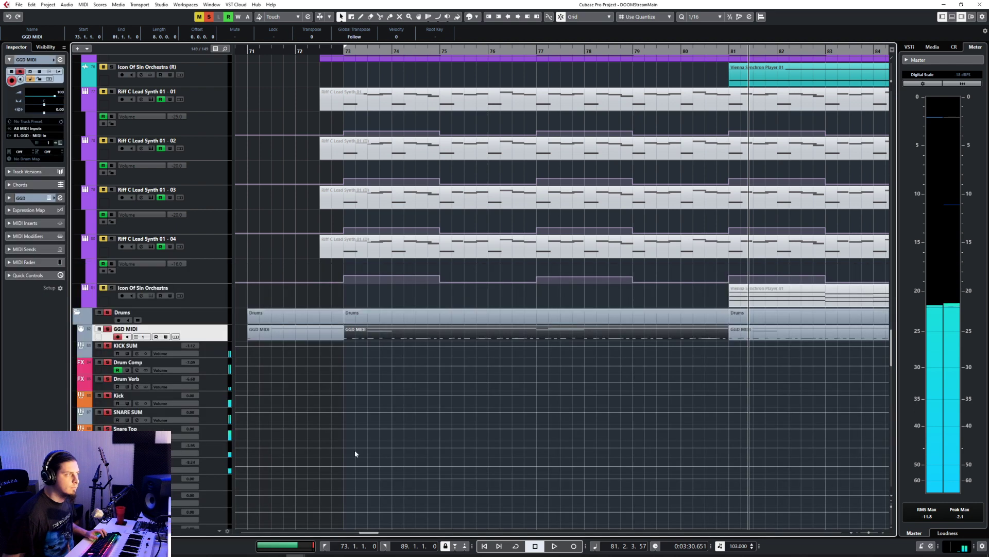
left_click(735, 338)
key("Delete")
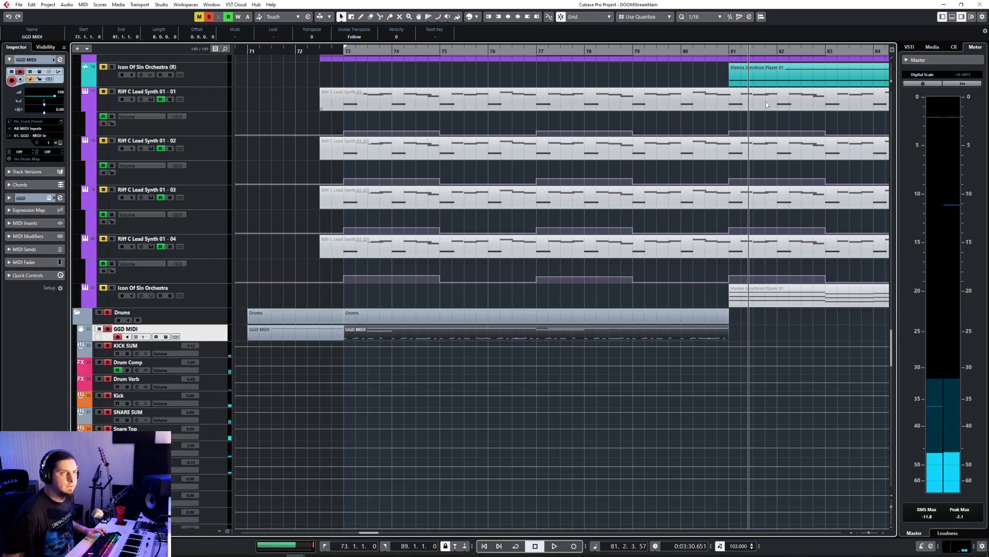
left_click(730, 50)
key("ctrl+d")
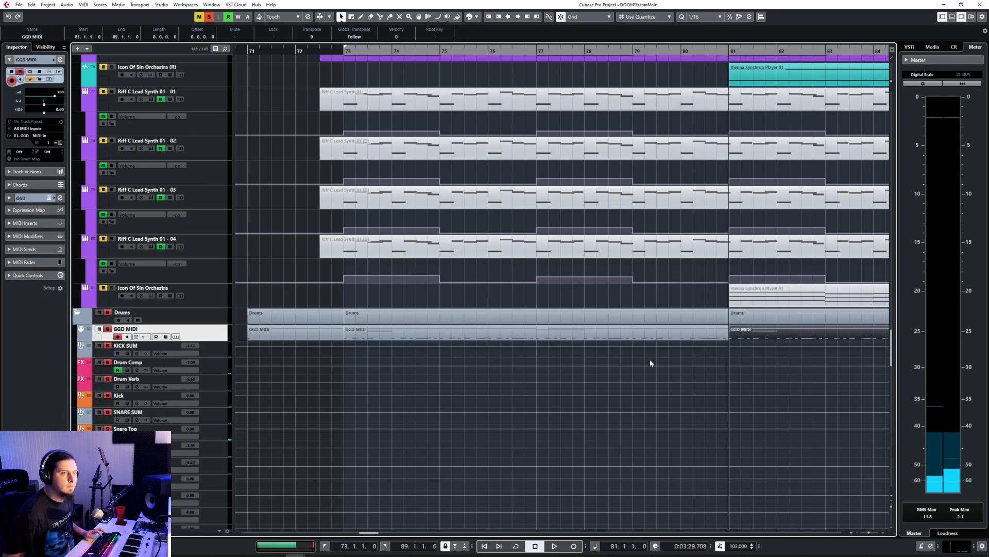
scroll(651, 359, "right", 4)
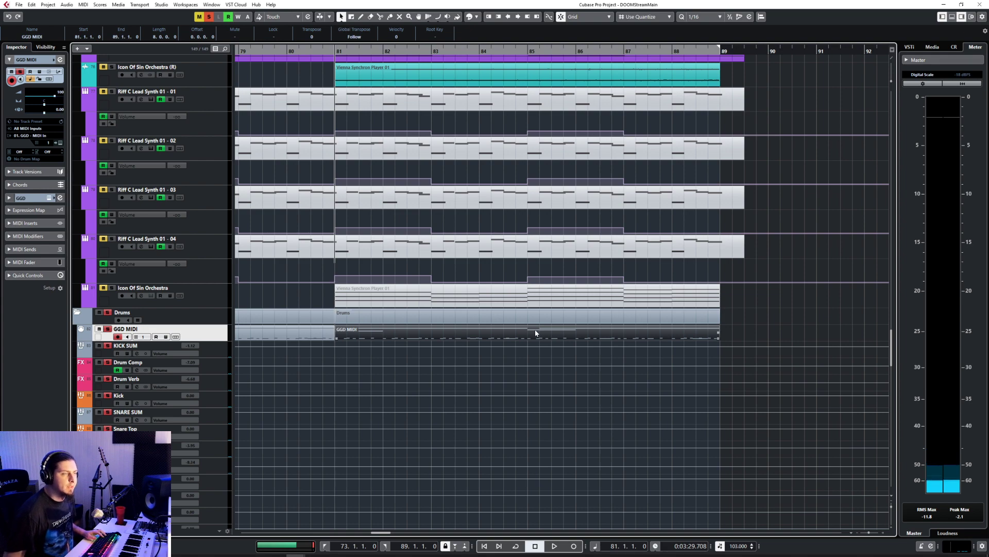
Step: Open the copied GGD MIDI part at bar 81 in the note editor and play it through to bar 89
double_click(535, 332)
scroll(253, 387, "up", 5)
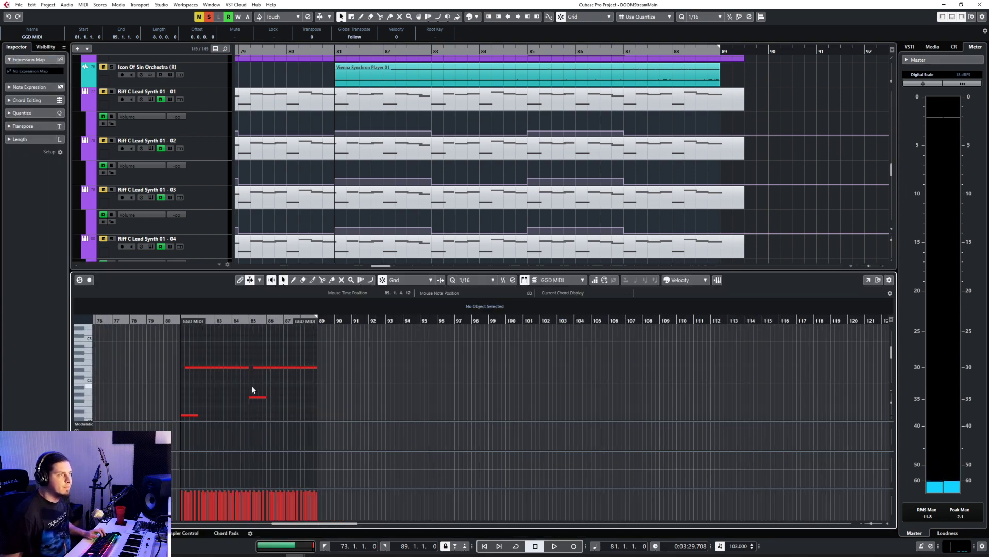
scroll(252, 389, "left", 5)
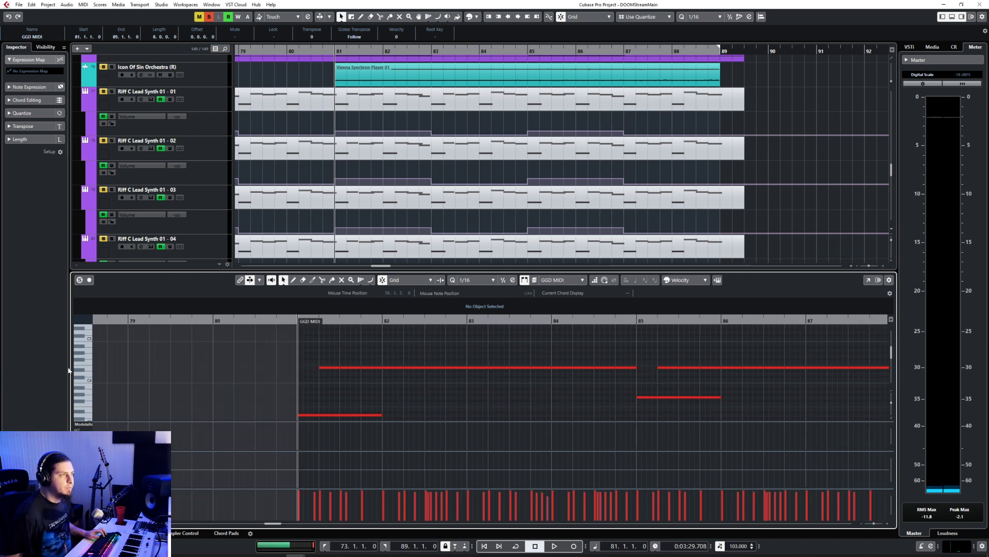
left_click(88, 370)
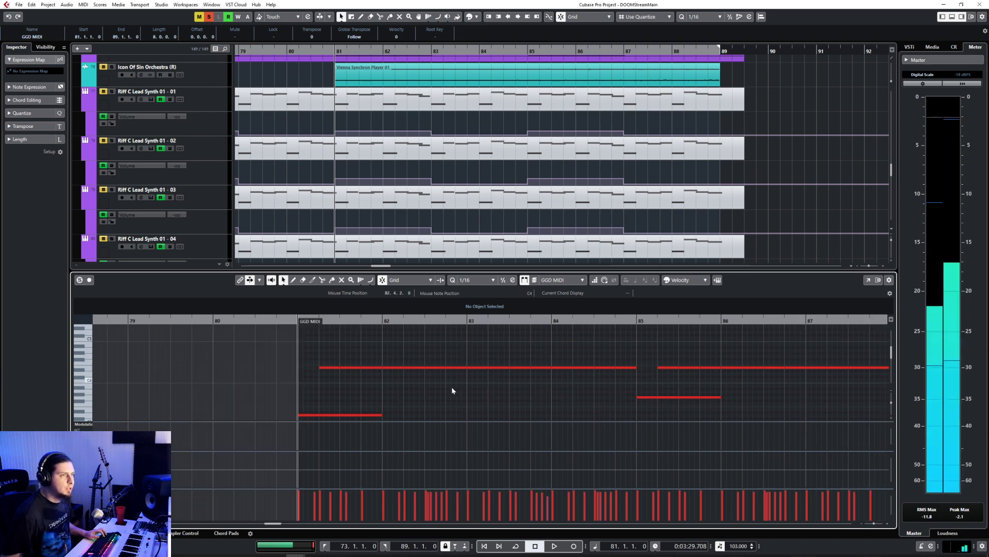
key("space")
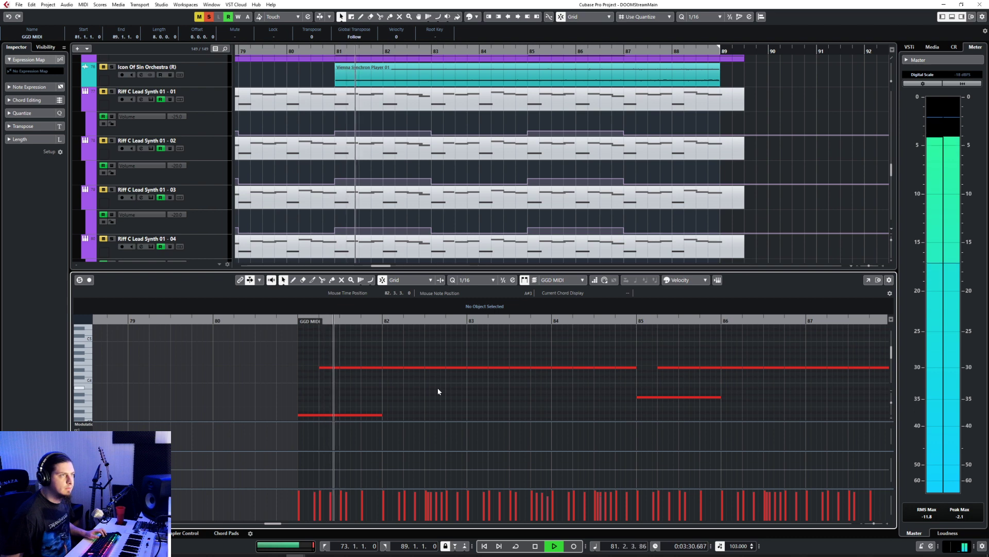
scroll(438, 391, "down", 10)
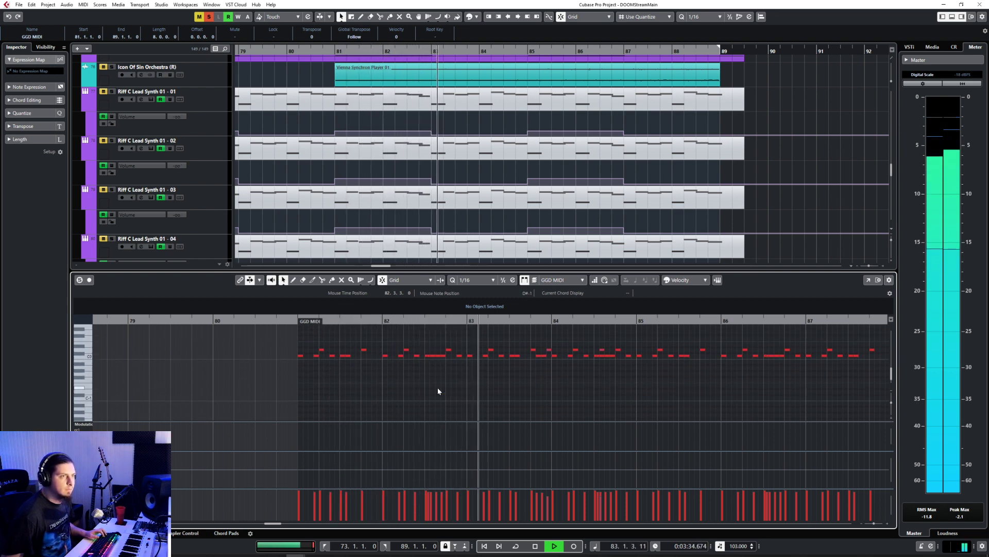
scroll(438, 391, "down", 2)
scroll(438, 391, "right", 2)
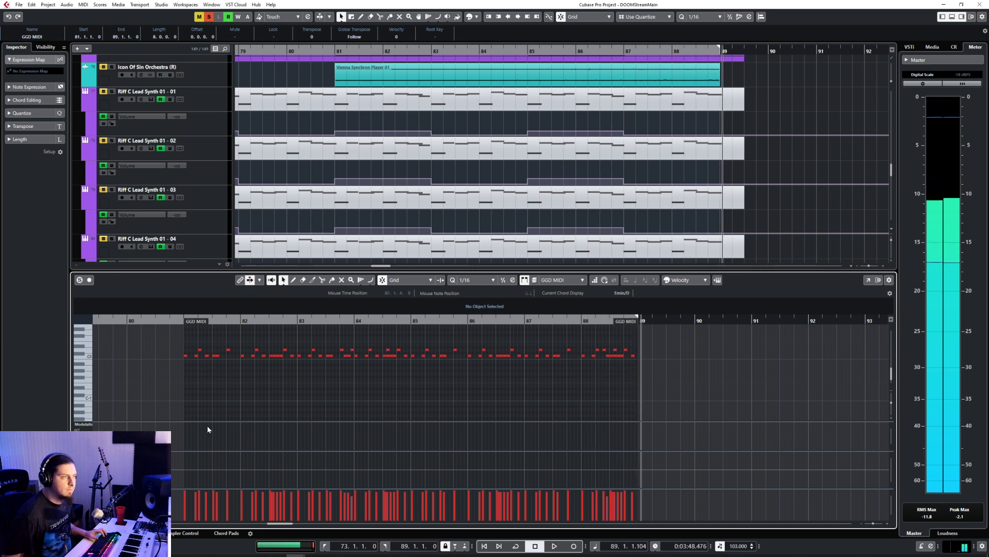
Step: Close the note editor, clear the track solos and bring the group and bass tracks into view
key("ctrl+e")
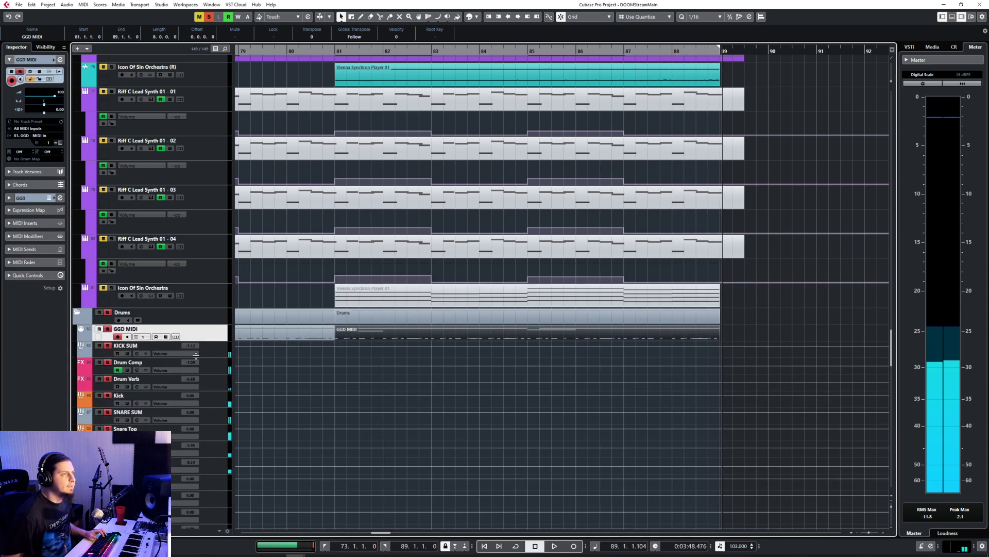
left_click(213, 313)
scroll(321, 373, "up", 10)
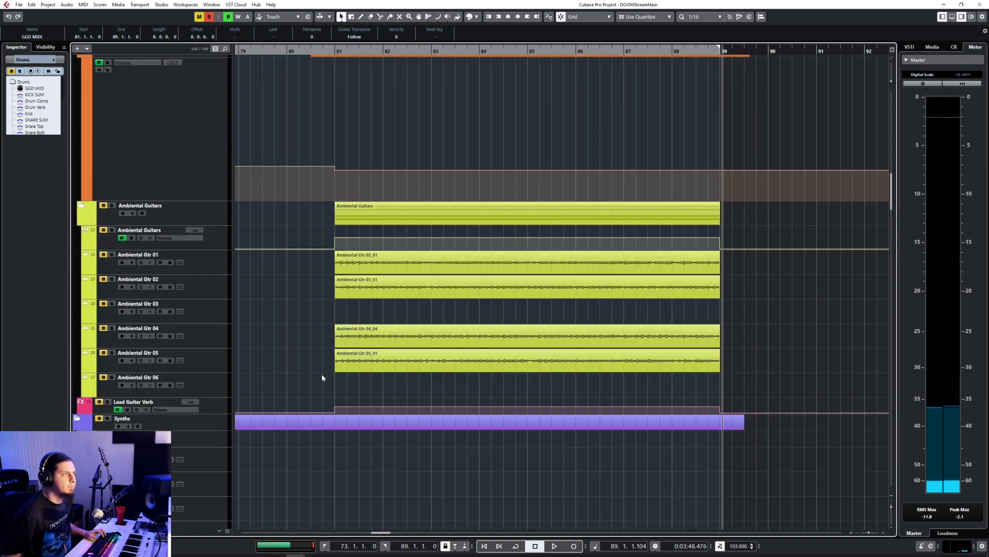
scroll(322, 373, "up", 10)
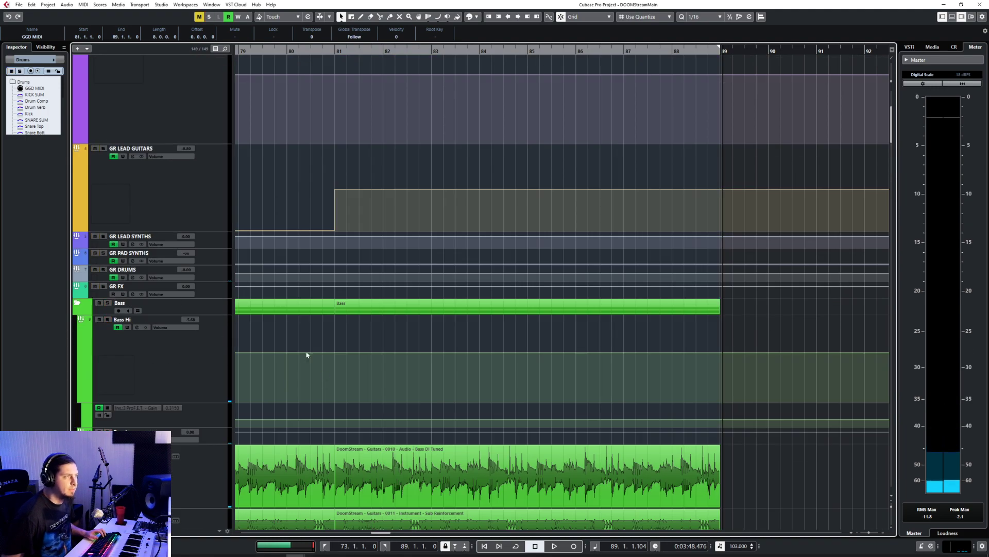
Step: Play the arrangement from bar 81 to bar 89 while reviewing the synth, orchestra and drum tracks
scroll(307, 354, "down", 15)
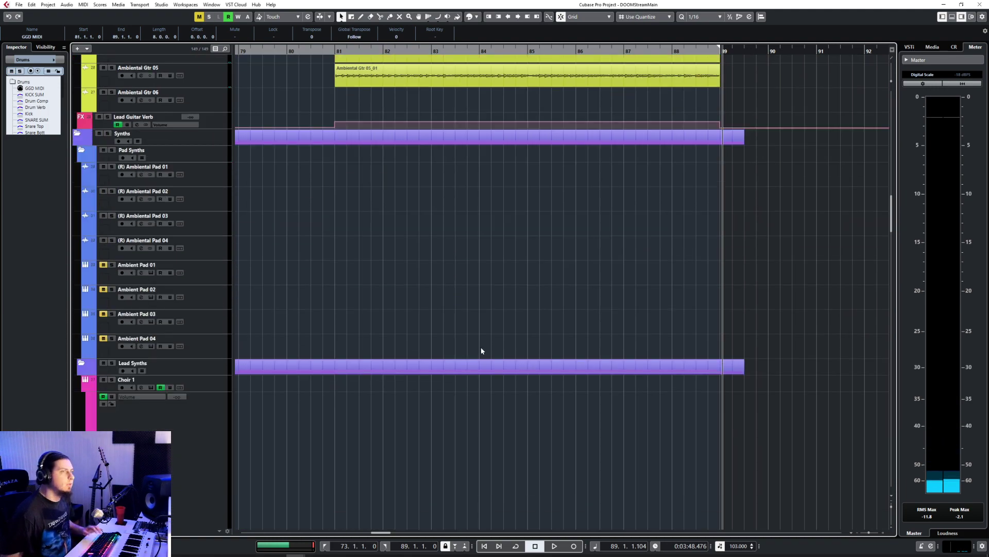
scroll(539, 342, "down", 15)
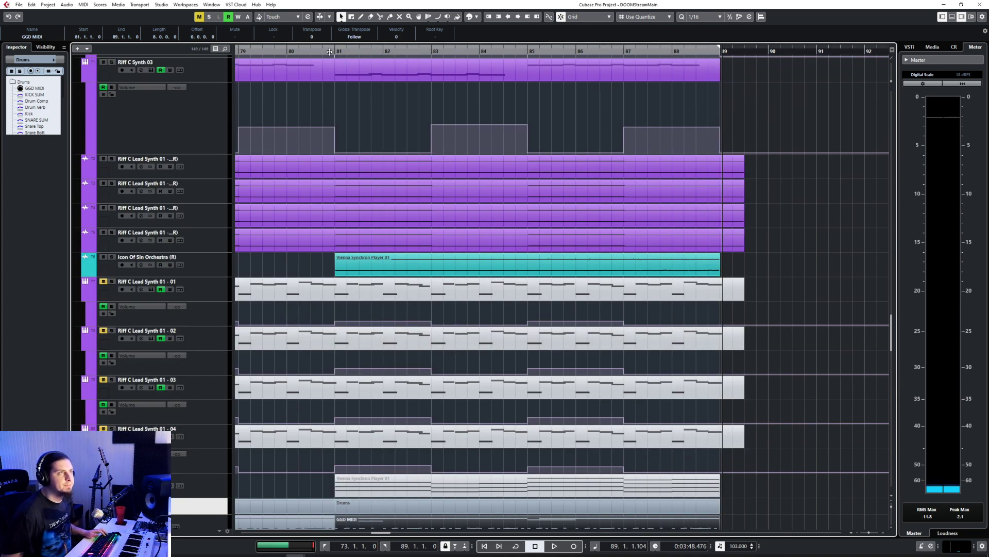
left_click(329, 52)
key("space")
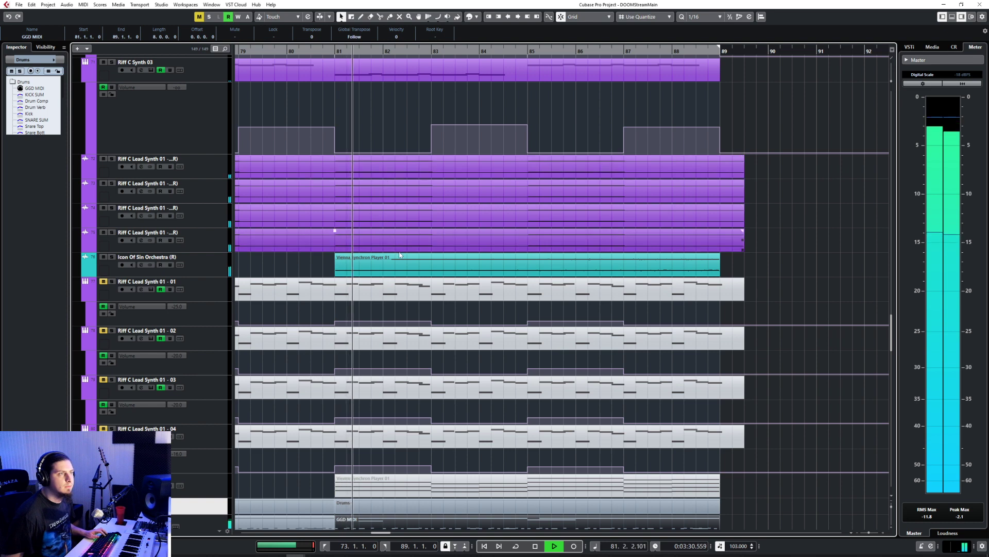
scroll(400, 254, "down", 2)
scroll(402, 263, "left", 3)
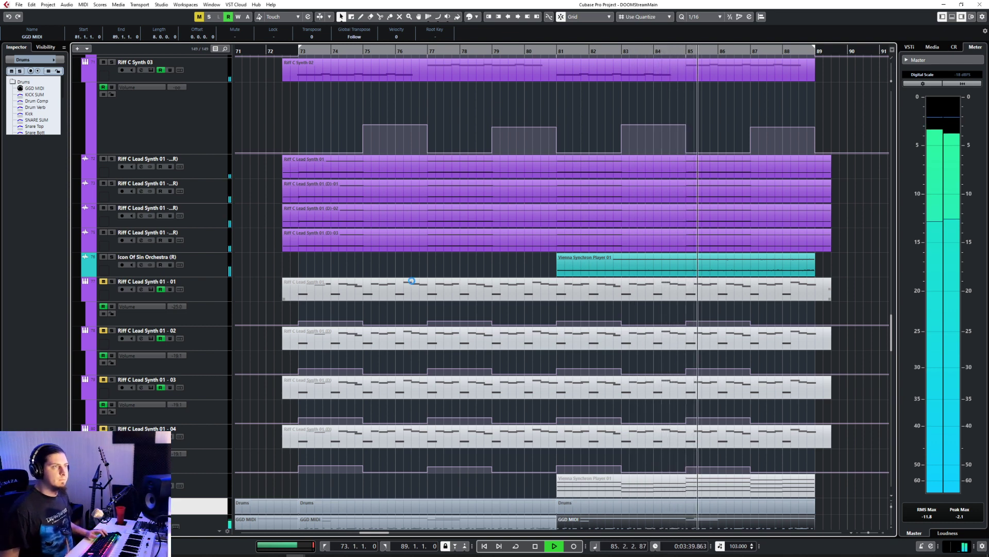
scroll(412, 281, "right", 3)
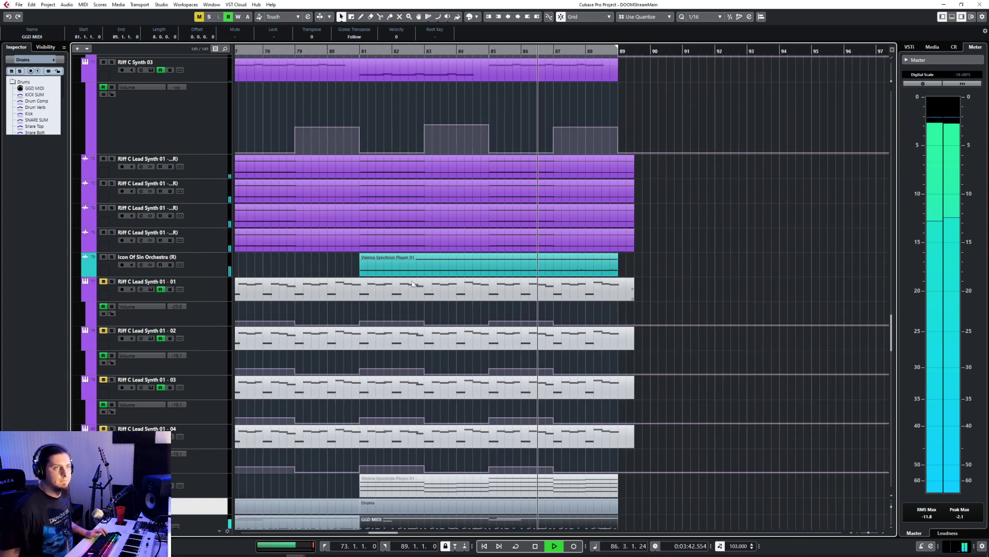
scroll(753, 309, "up", 6)
scroll(613, 400, "down", 3)
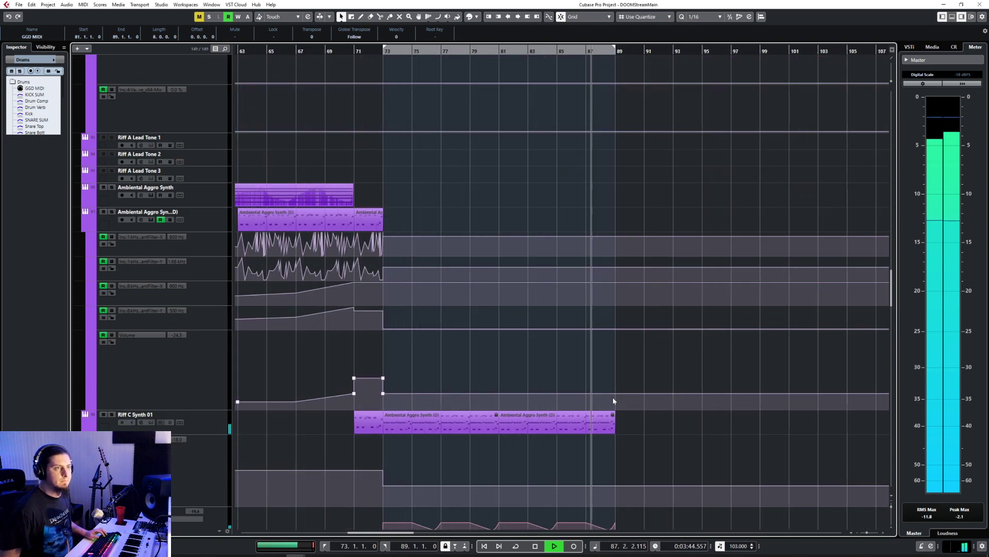
scroll(654, 451, "up", 3)
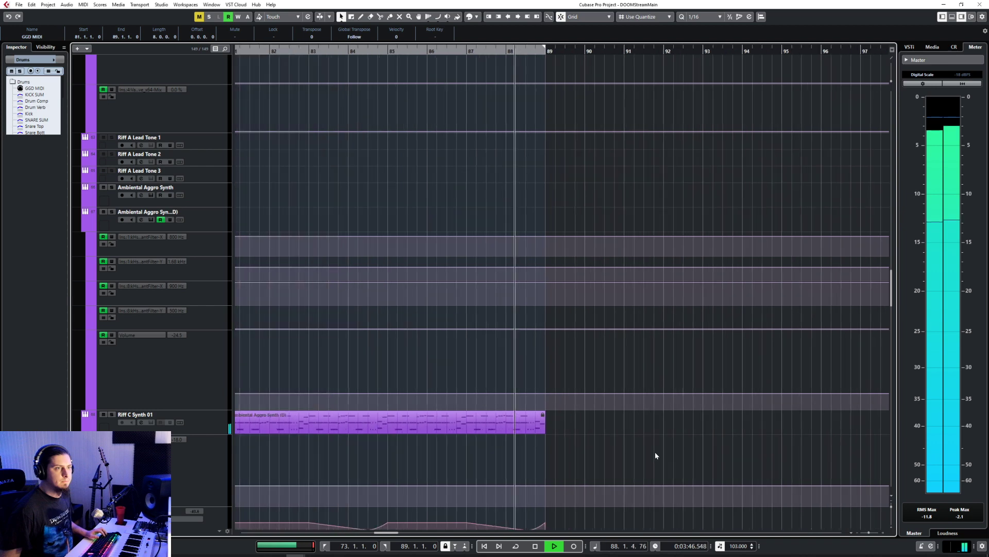
scroll(654, 451, "up", 2)
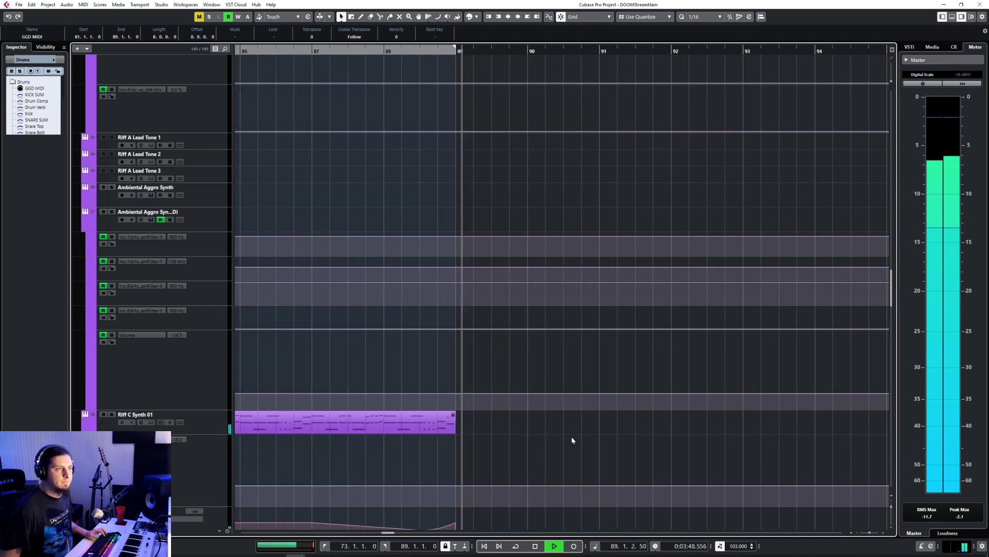
key("space")
Step: Find the recorded bass and guitar sections in bars 113 to 173 and audition the riff around bar 134
scroll(572, 440, "left", 8)
scroll(570, 437, "up", 10)
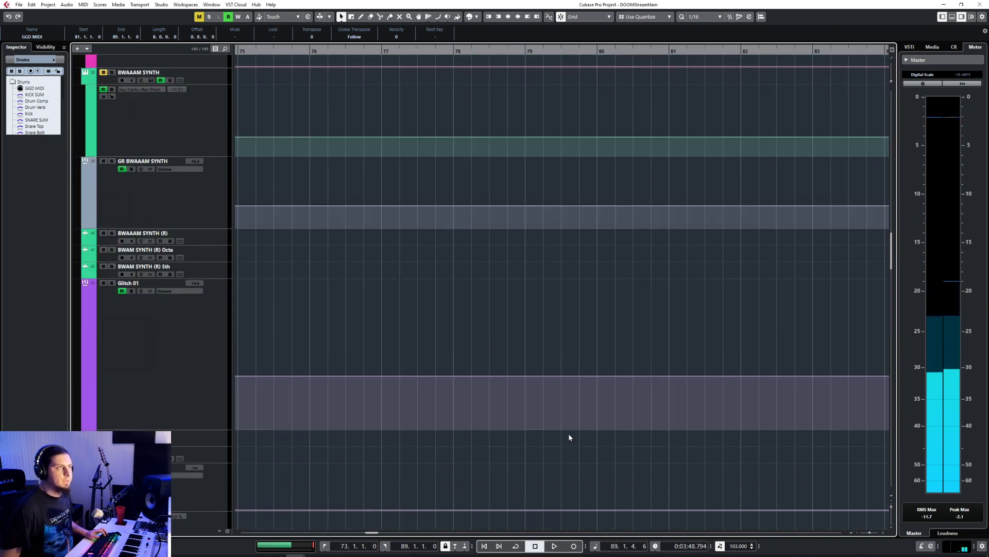
scroll(570, 437, "down", 3)
scroll(570, 437, "right", 10)
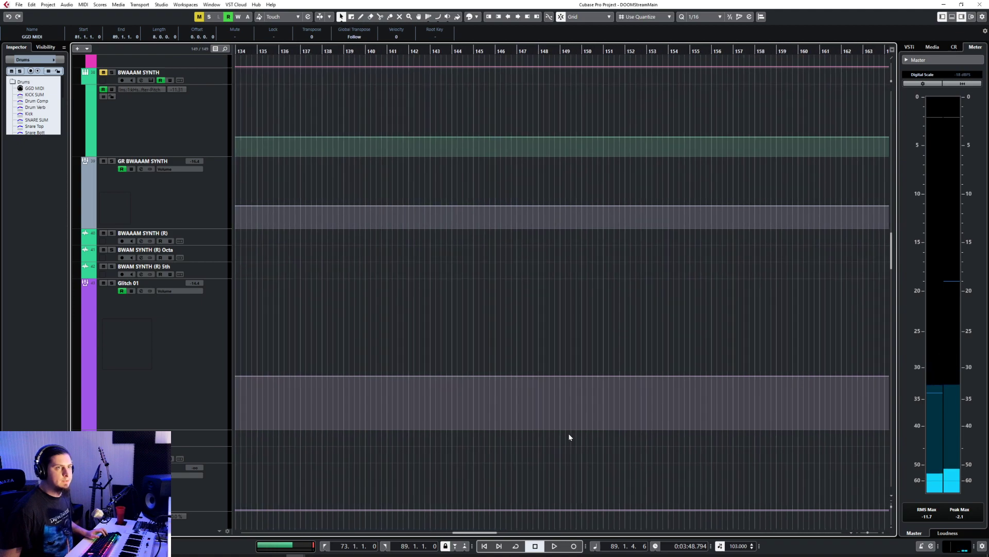
scroll(570, 437, "down", 3)
scroll(564, 437, "up", 10)
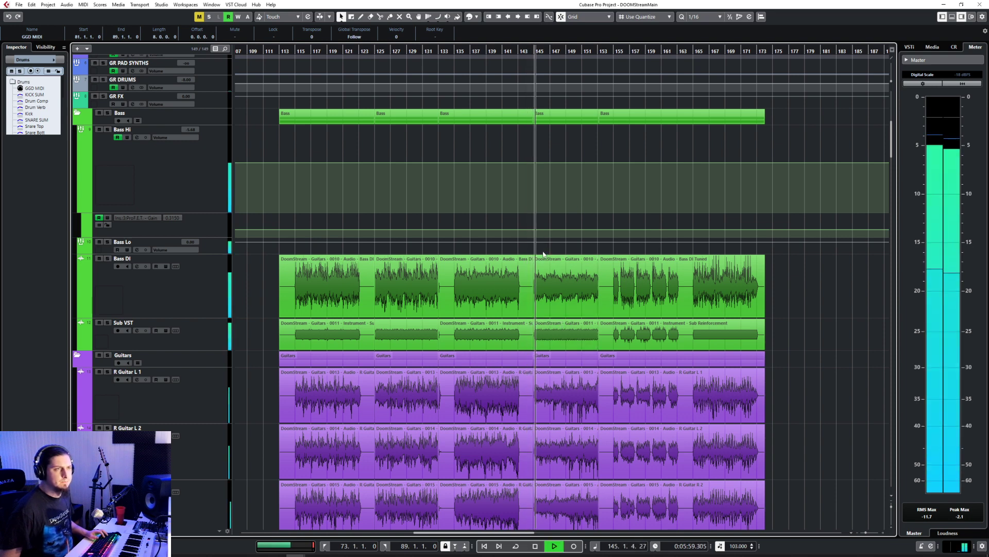
left_click(452, 50)
key("space")
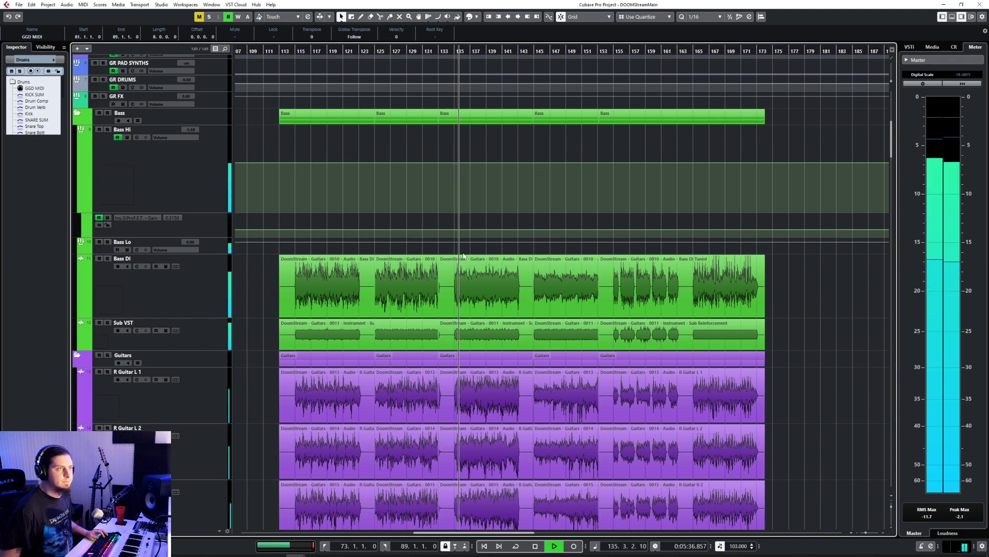
left_click_drag(463, 256, 472, 342)
left_click_drag(481, 434, 484, 435)
scroll(513, 418, "down", 2)
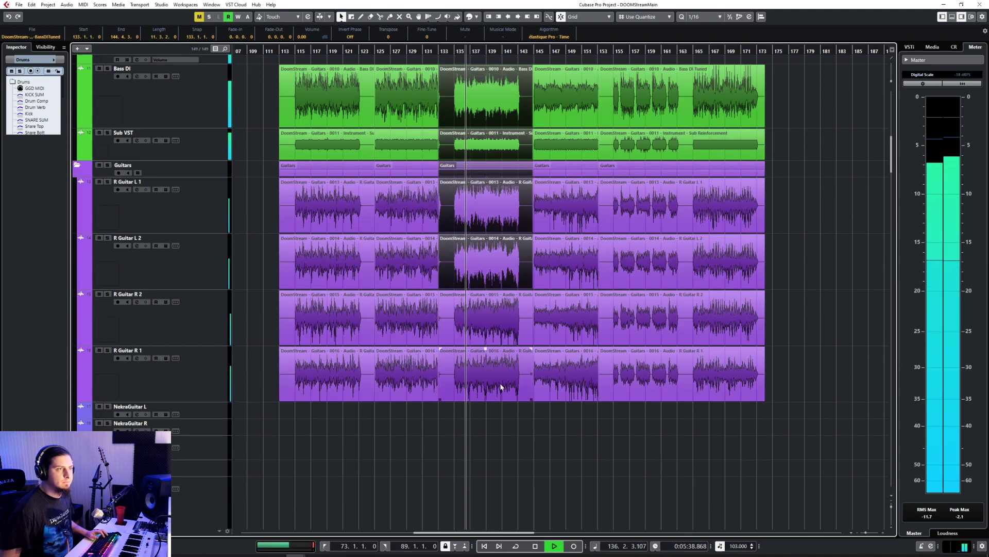
scroll(500, 387, "up", 1)
left_click(472, 260)
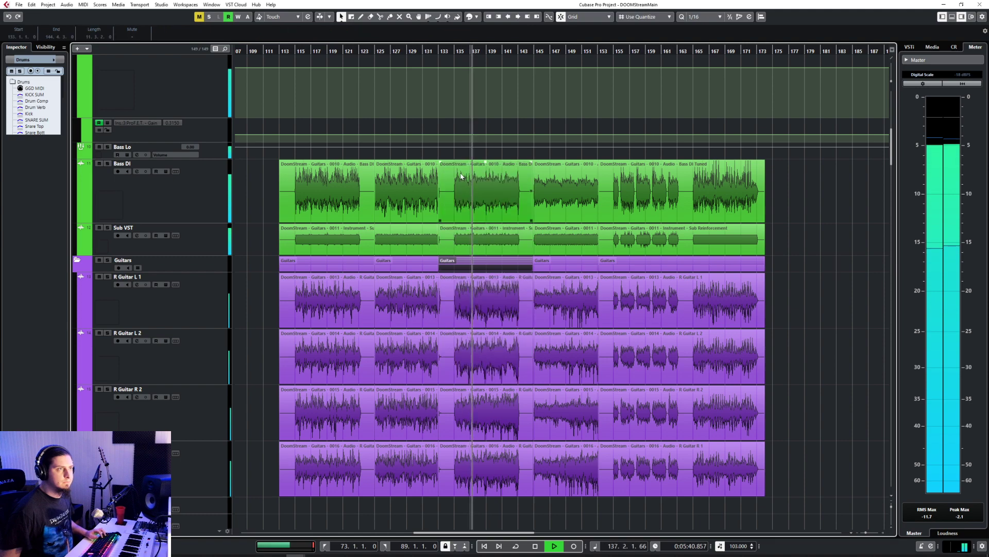
left_click(462, 176)
Step: Collapse the Bass and Guitars folder tracks and select both of their folder parts starting at bar 133
scroll(470, 221, "up", 4)
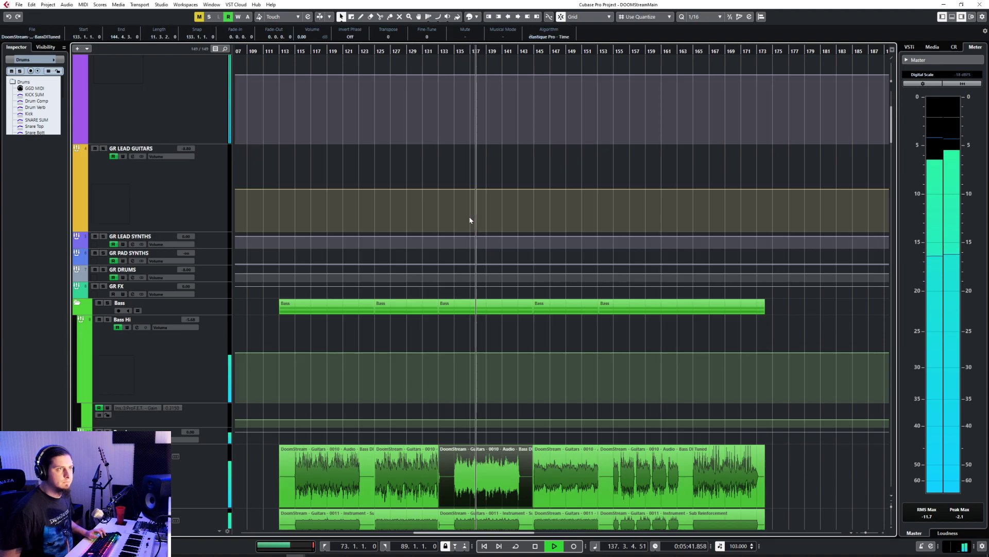
left_click(77, 304)
left_click(77, 320)
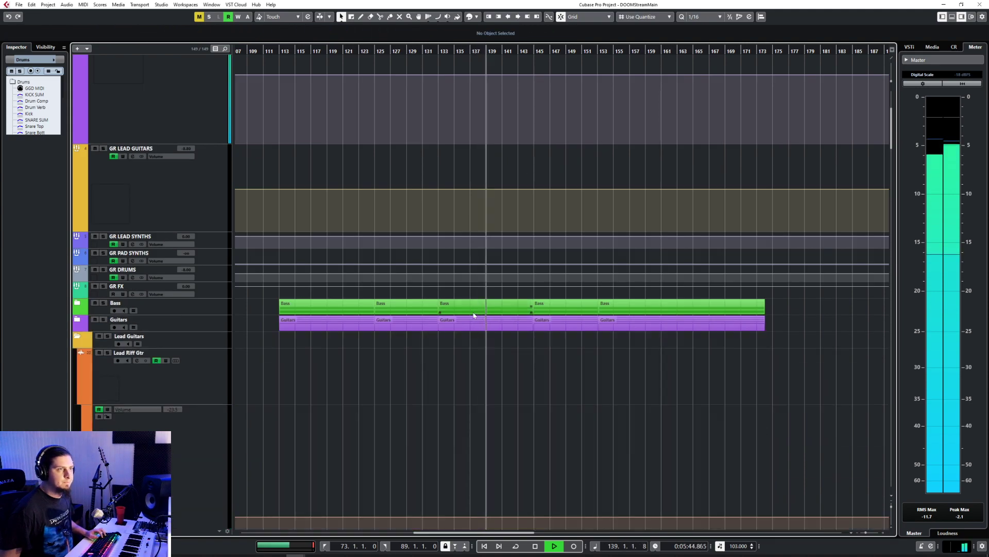
left_click(451, 311)
left_click(446, 322, "shift")
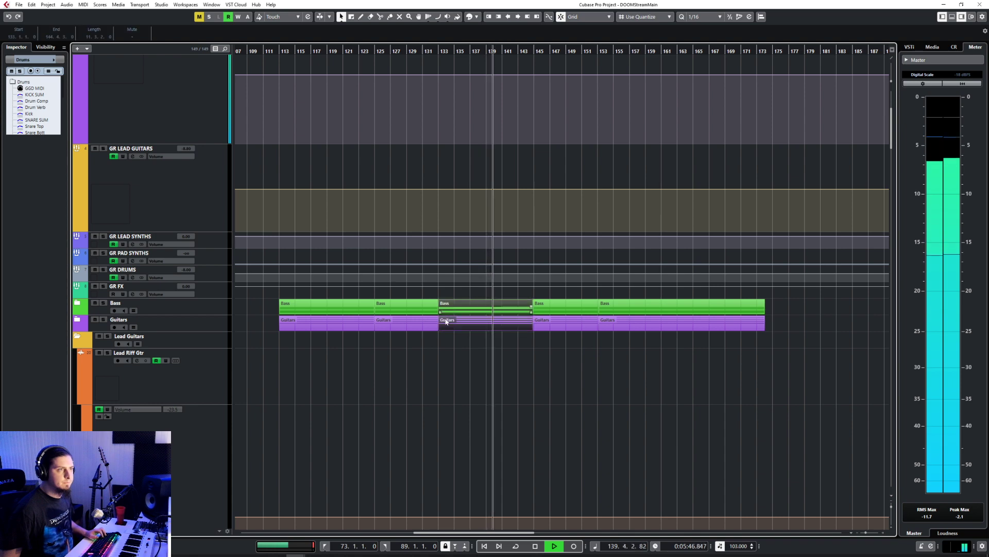
Step: Set the quantize grid to 1/1 and trim the start of the selected Bass and Guitars parts to bar 135
left_click_drag(440, 328, 453, 331)
key("ctrl+z")
scroll(499, 313, "up", 3)
left_click(702, 17)
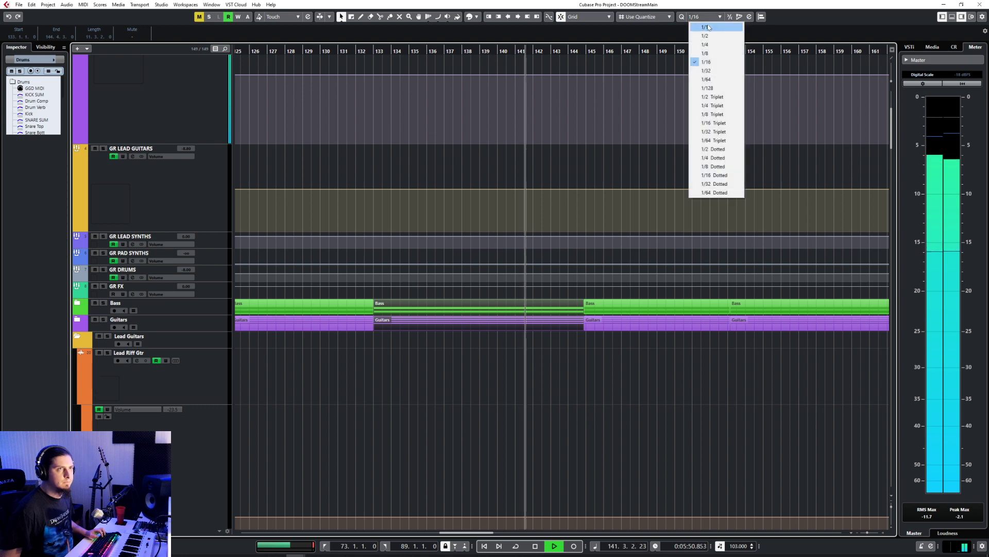
left_click(697, 23)
left_click_drag(376, 328, 393, 329)
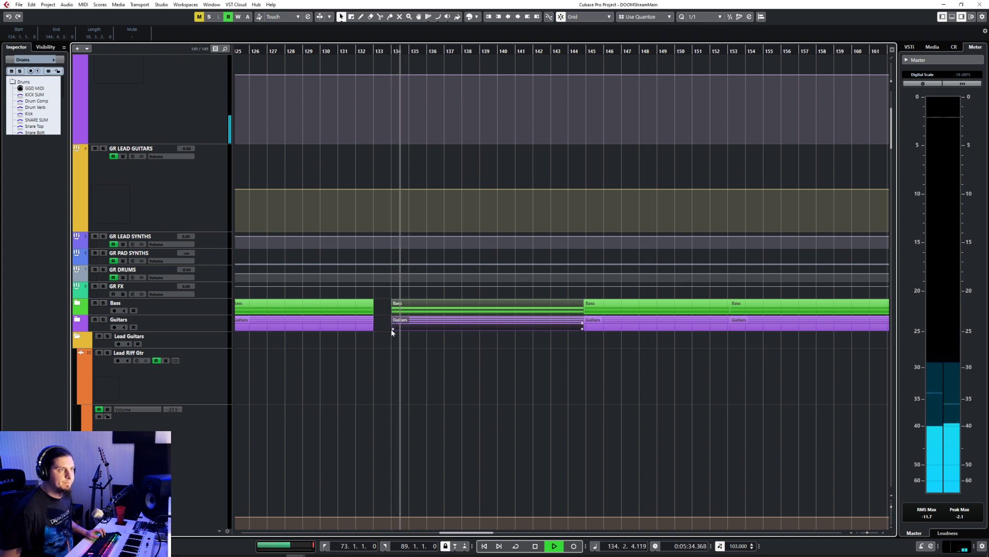
left_click_drag(394, 328, 411, 328)
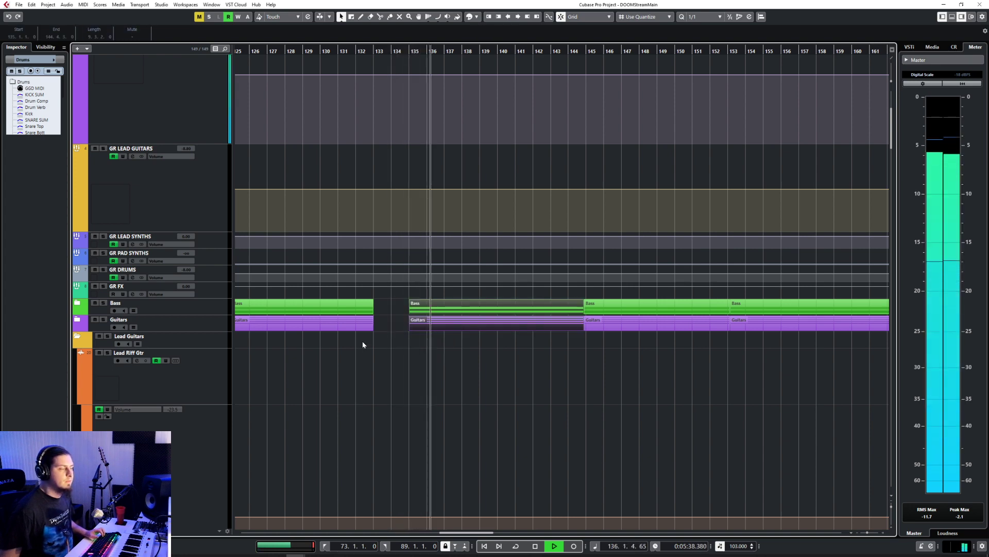
Step: Stop playback and paste a copy of the trimmed Bass and Guitars parts at bar 89
key("space")
scroll(395, 357, "left", 8)
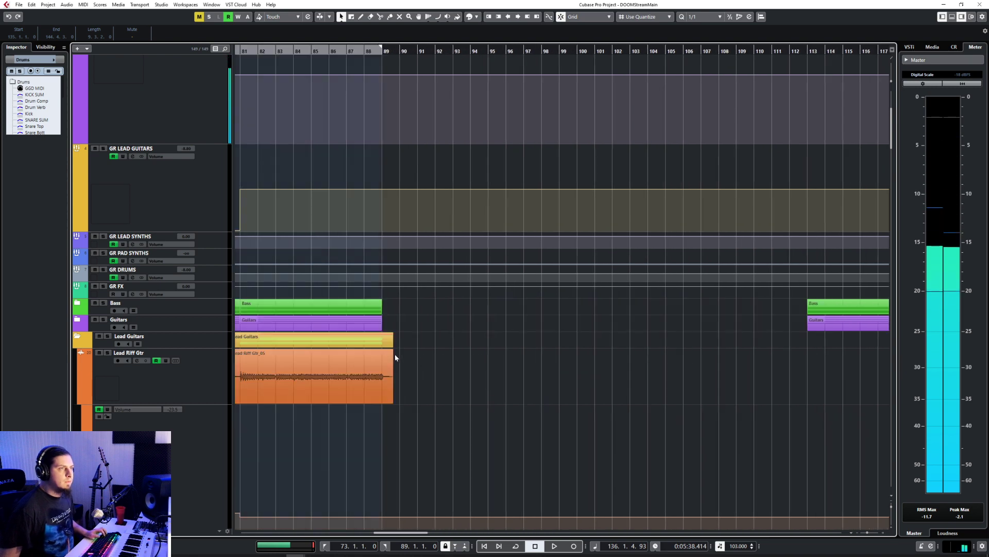
left_click(380, 49)
left_click(188, 313)
key("ctrl+v")
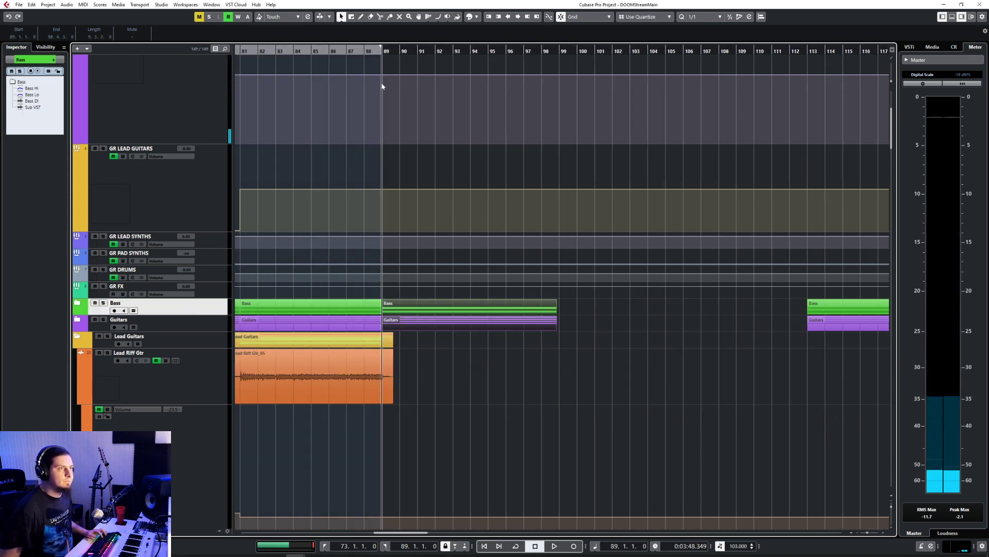
Step: Start playback at bar 86 and draw an empty GGD MIDI part from bar 89 to bar 97
left_click(327, 50)
key("space")
scroll(459, 337, "down", 15)
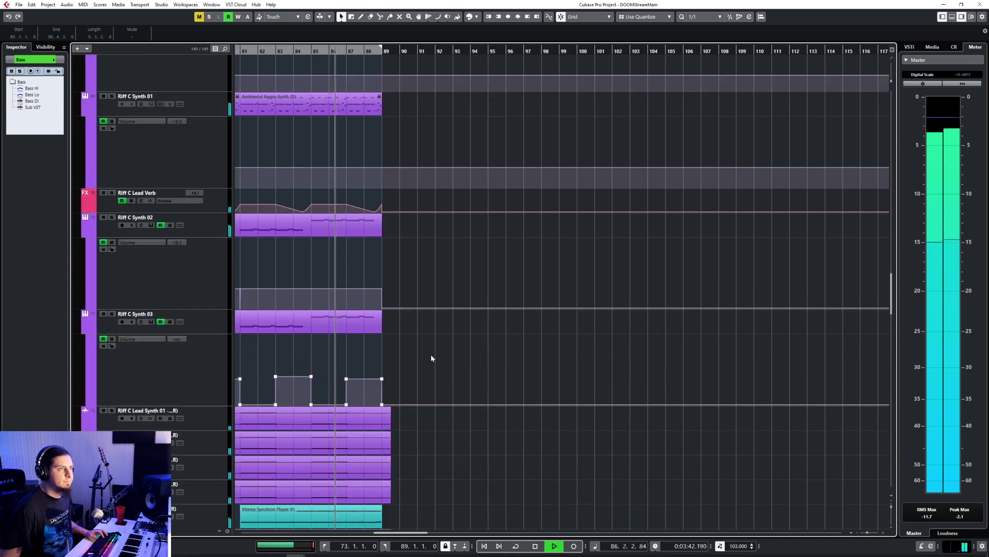
scroll(431, 351, "up", 3)
right_click(403, 386)
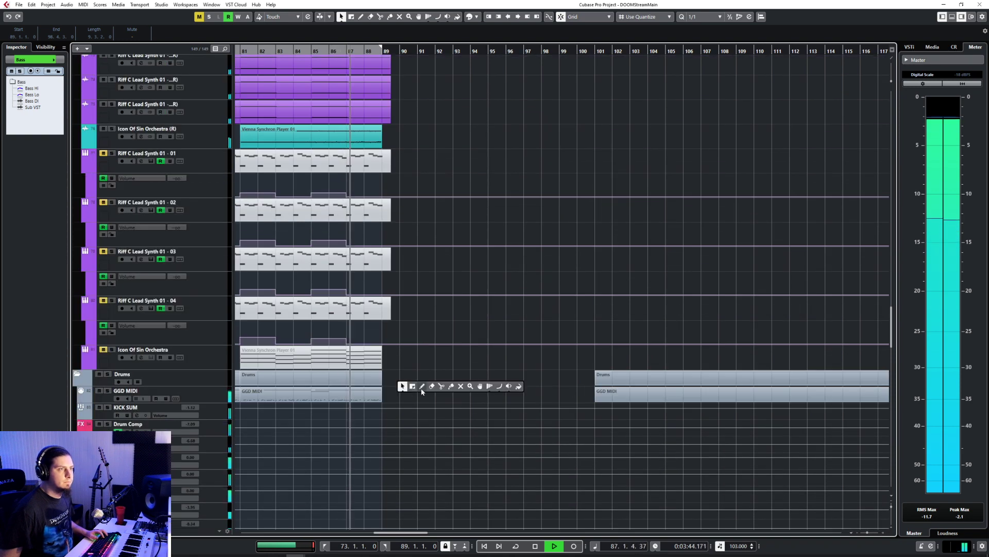
left_click(422, 387)
left_click_drag(389, 395, 524, 392)
key("1")
Step: Expand the Bass folder track and listen to the pasted bass riff from bar 89
scroll(525, 393, "up", 15)
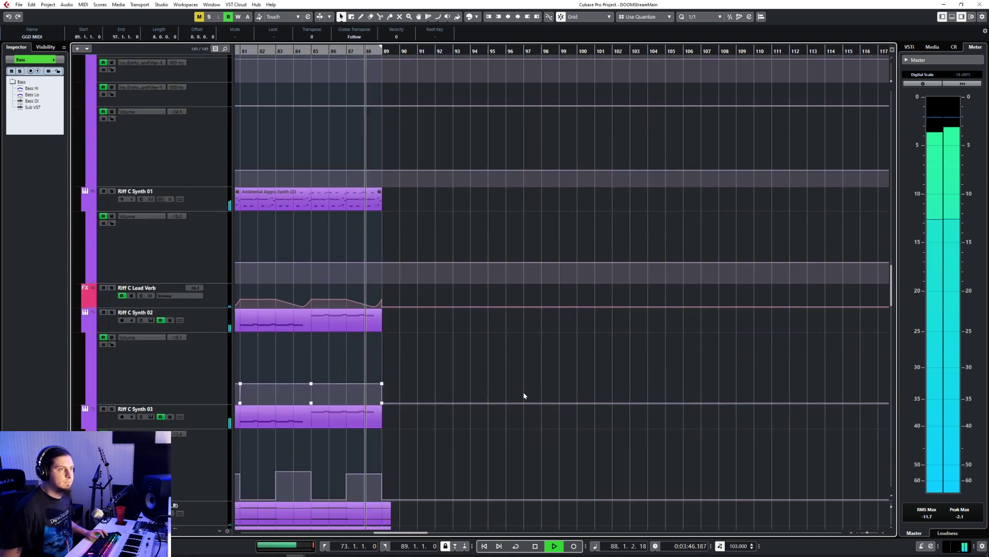
scroll(524, 393, "up", 15)
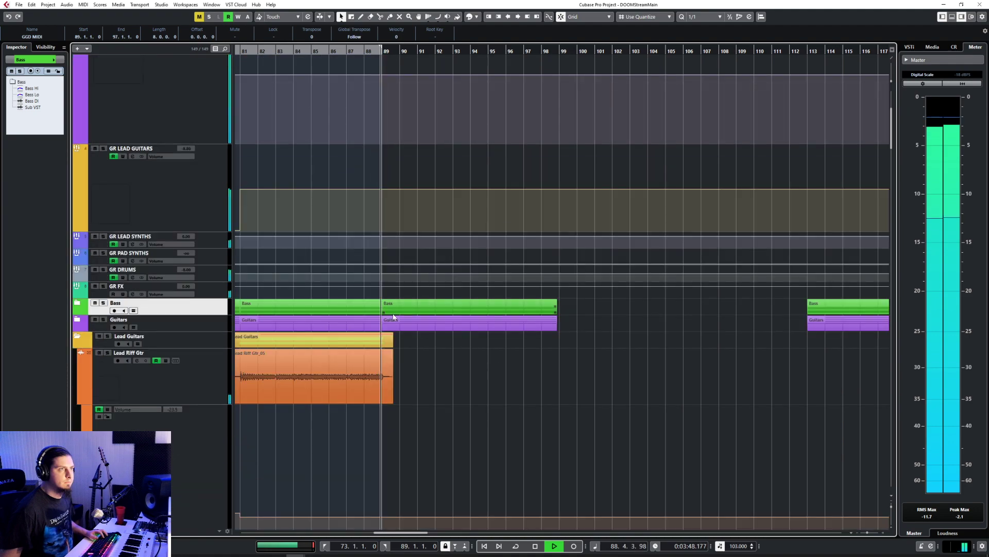
left_click(77, 303)
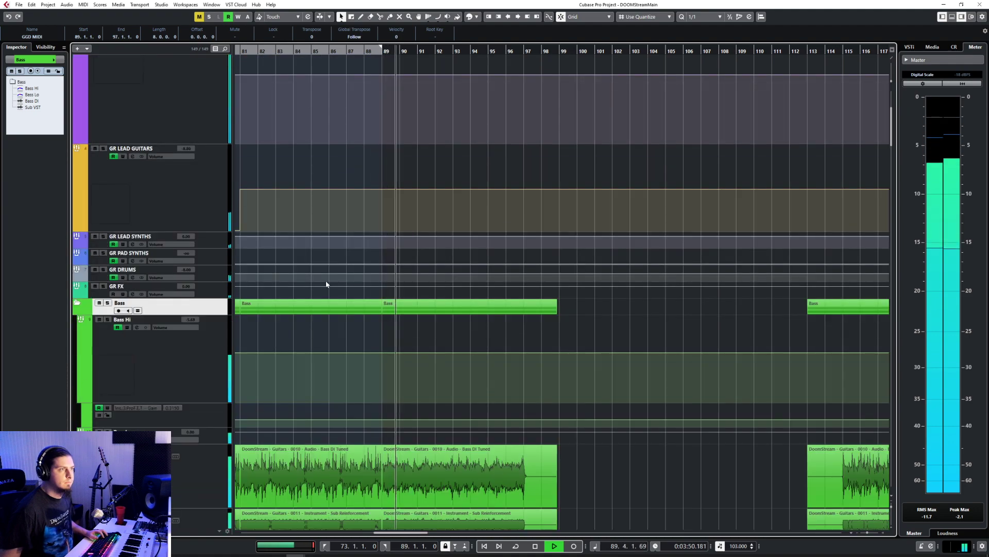
scroll(326, 282, "down", 10)
scroll(332, 278, "up", 8)
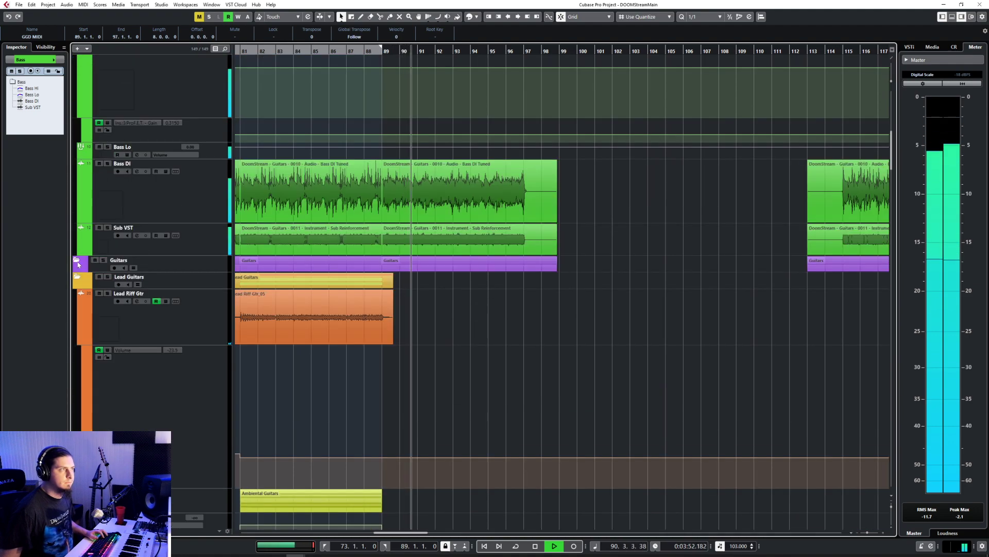
Step: Open the new GGD MIDI part at bar 89 in the note editor and set its quantize grid to 1/16
scroll(470, 336, "down", 4)
scroll(470, 336, "down", 12)
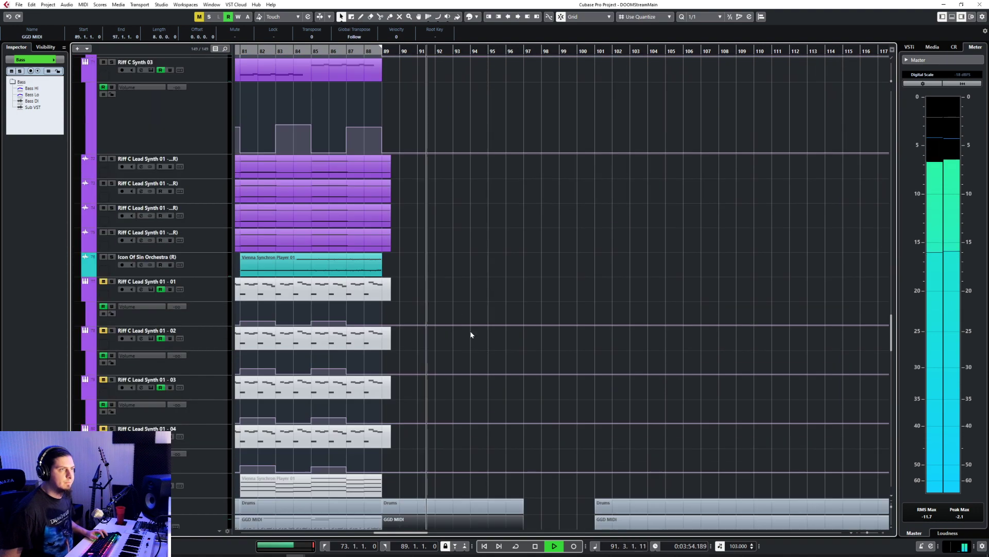
double_click(415, 428)
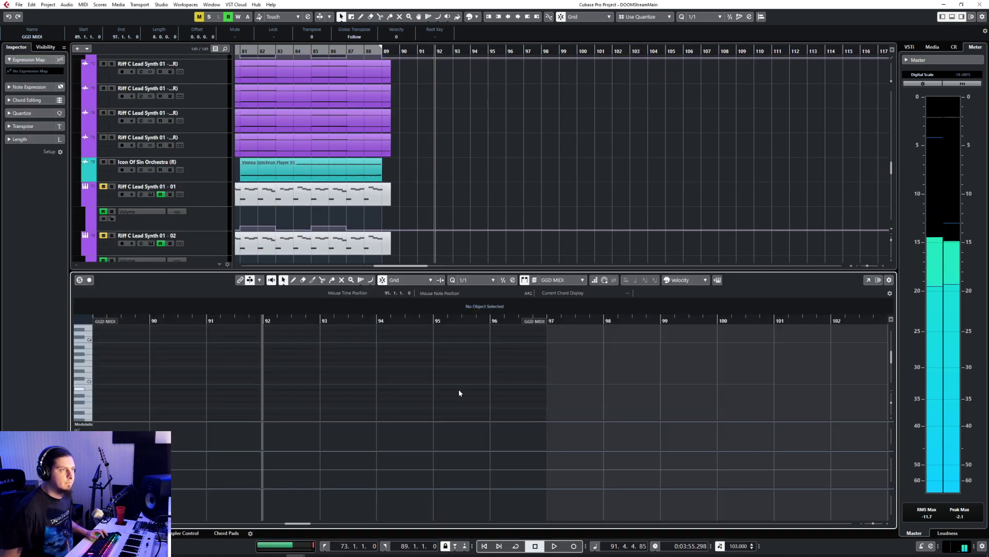
left_click(477, 281)
left_click(495, 328)
scroll(338, 439, "up", 3)
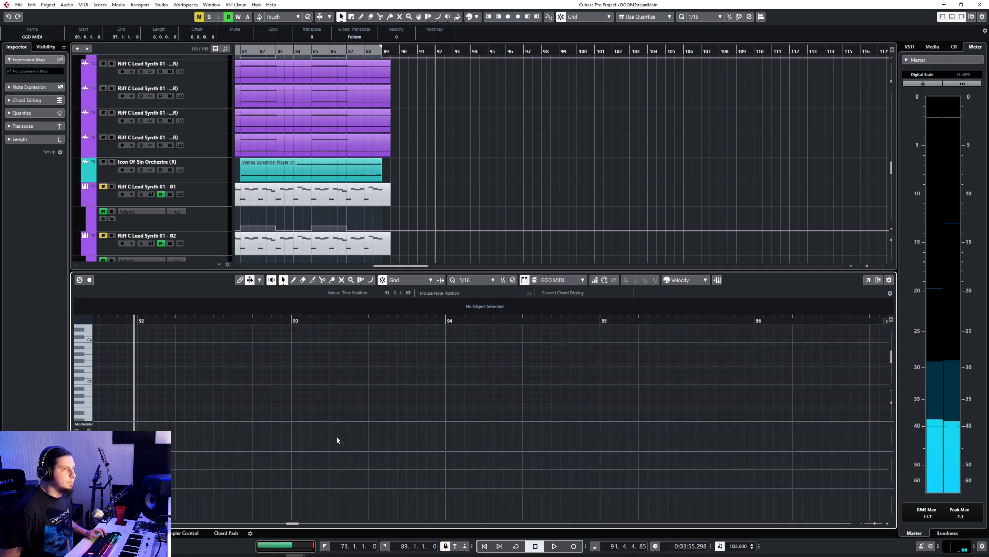
scroll(335, 400, "left", 2)
scroll(344, 384, "down", 3)
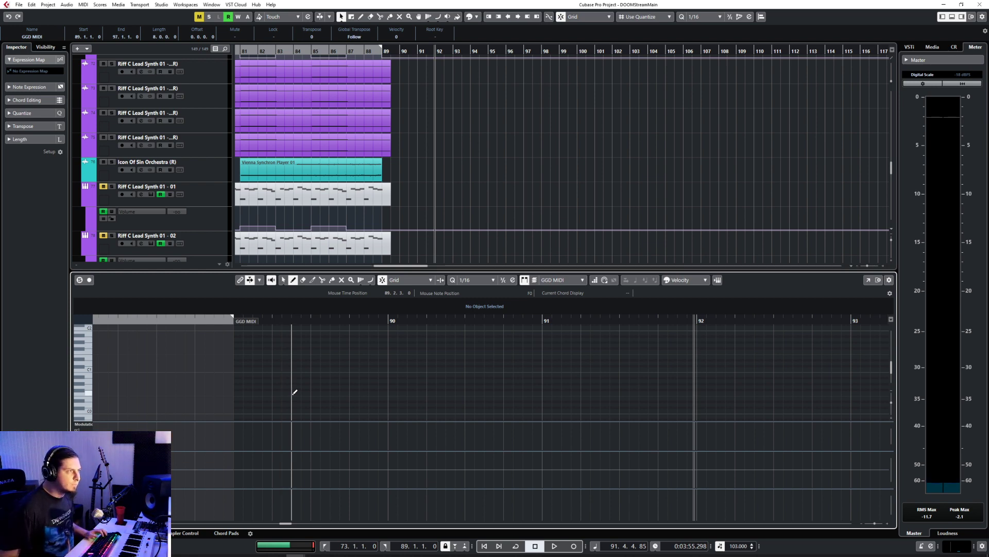
Step: Draw four sixteenth kicks on C0 from bar 89 beat 1, add snare-kick pairs on beats 2, 3 and 4, and play them back
left_click(89, 414)
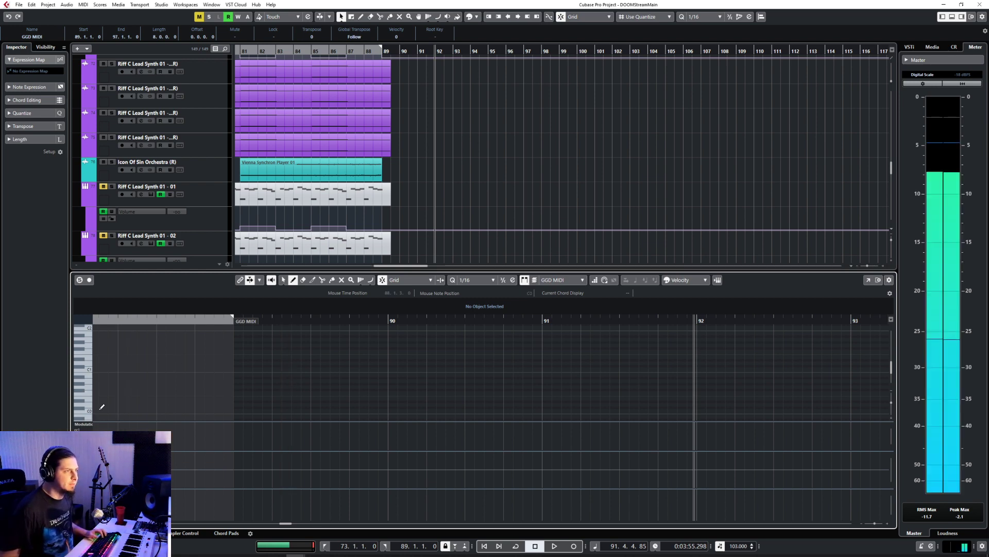
left_click(240, 410)
left_click(247, 410)
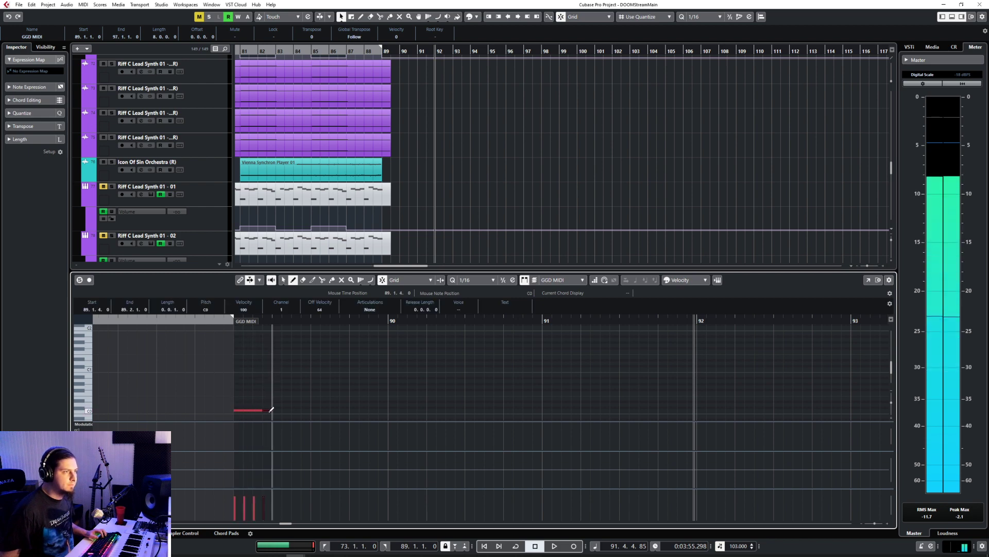
left_click(279, 405)
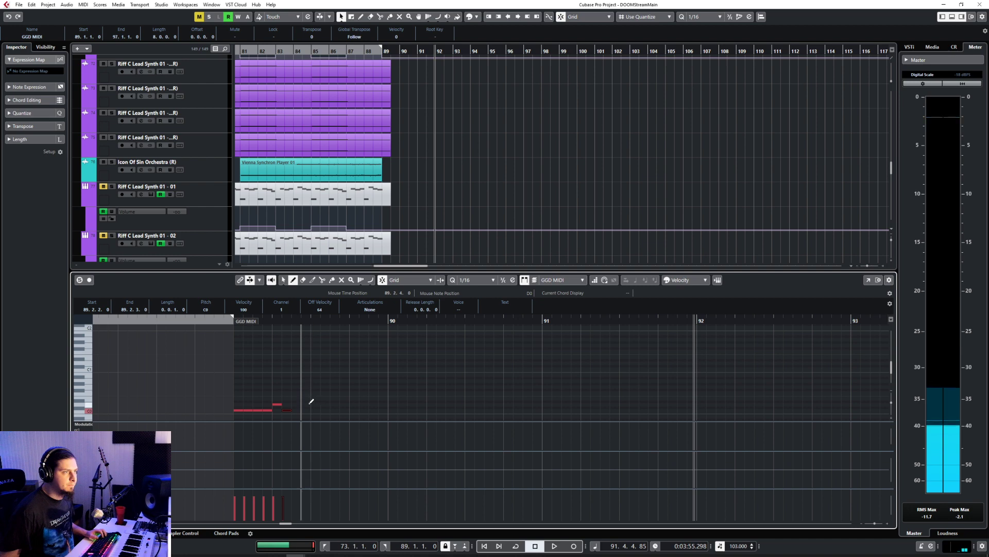
left_click(325, 411)
left_click(353, 404)
left_click(370, 410)
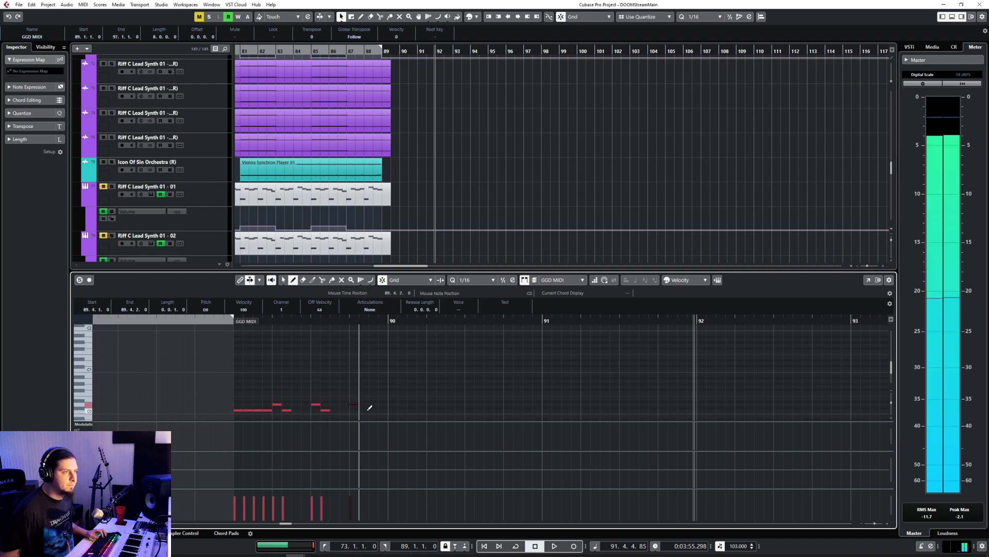
key("1")
left_click_drag(369, 410, 364, 411)
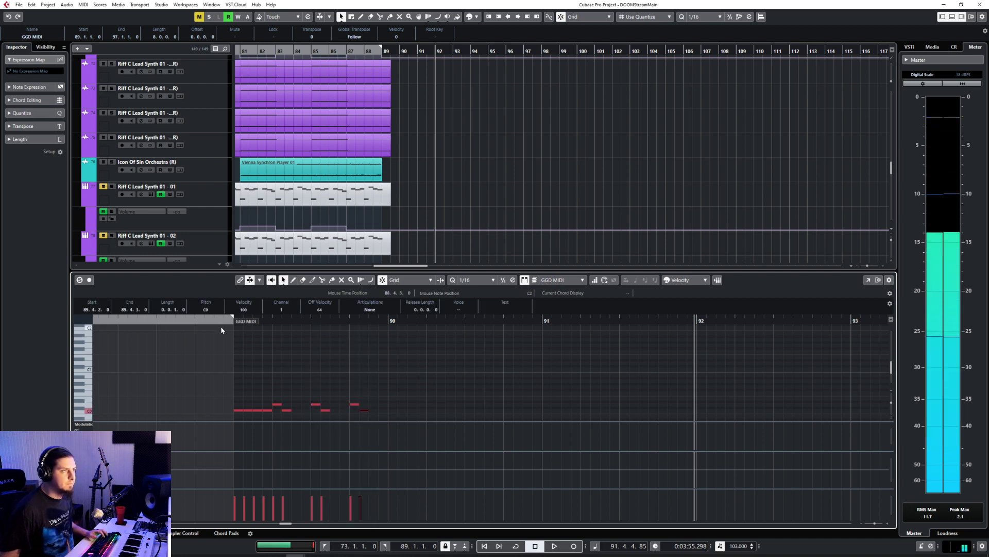
left_click(221, 328)
key("space")
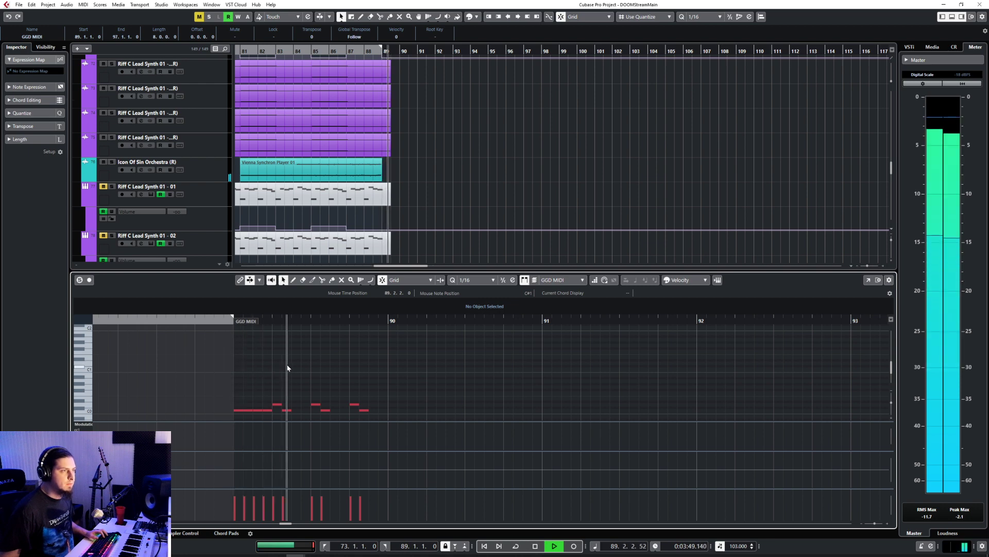
key("space")
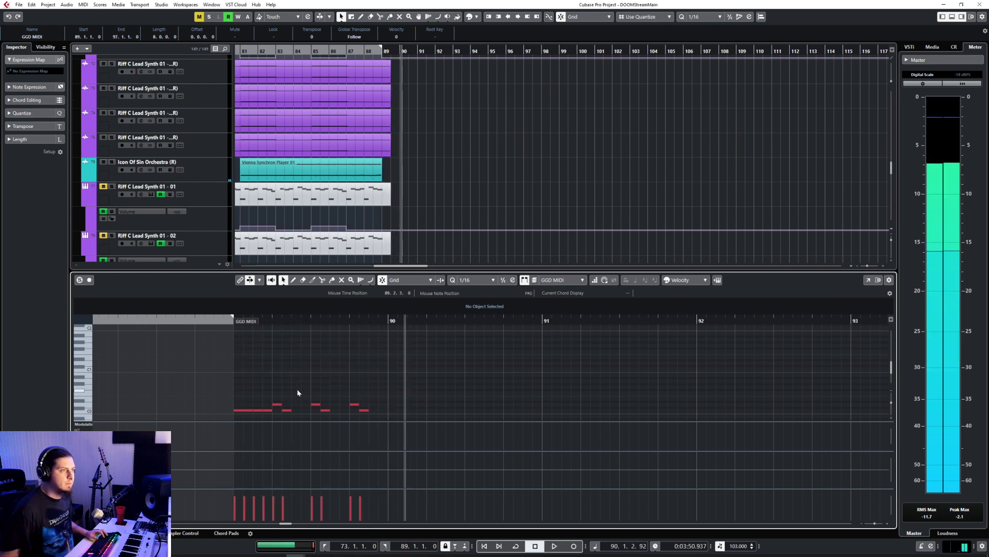
Step: Try replacing the notes after 89.2.2 with copies of the snare-kick pair on every remaining eighth of bar 89, and play the result
left_click_drag(297, 388, 431, 431)
key("Delete")
scroll(398, 397, "down", 2)
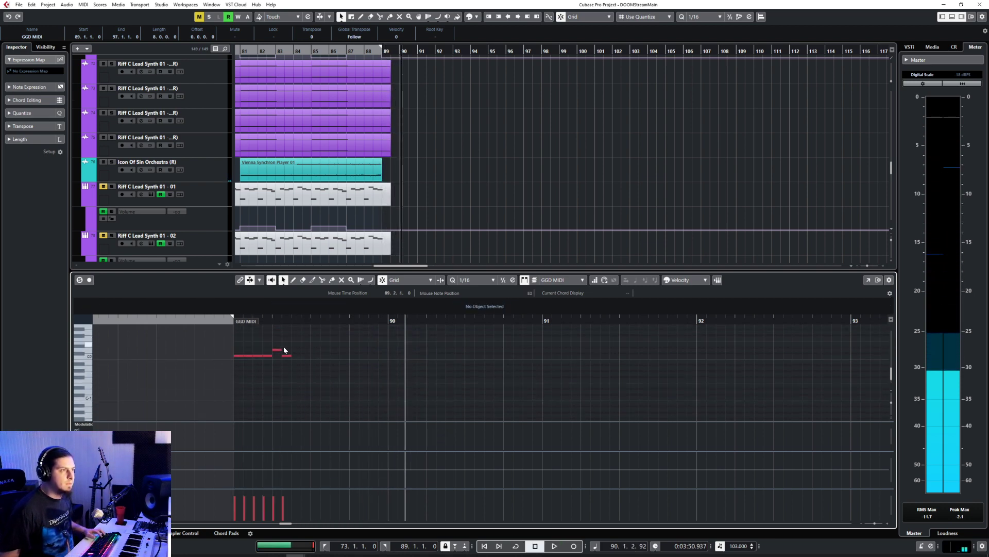
left_click_drag(284, 347, 279, 358)
key("ctrl+c")
left_click(291, 320)
key("ctrl+v")
left_click(311, 320)
key("ctrl+v")
left_click(332, 319)
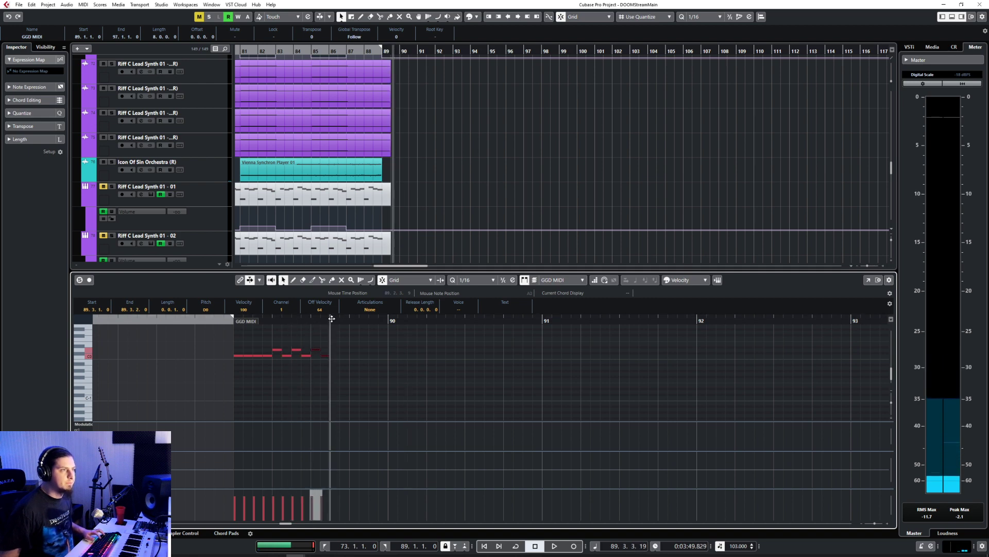
key("ctrl+v")
left_click(349, 319)
left_click(224, 321)
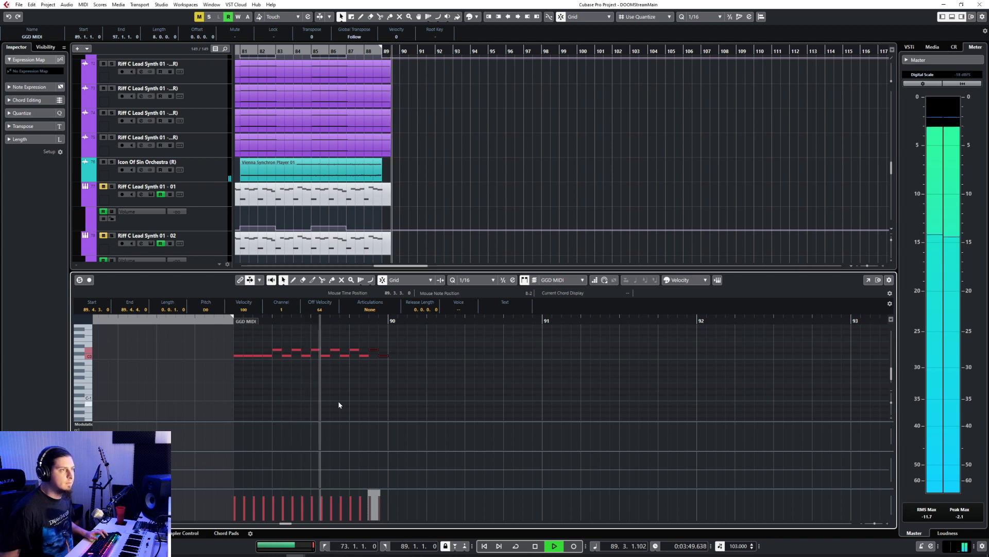
key("space")
Step: Delete the notes after 89.2.2, paste the snare-kick pair on beats 3 and 4 of bar 89, and play the pattern back
scroll(291, 376, "up", 2)
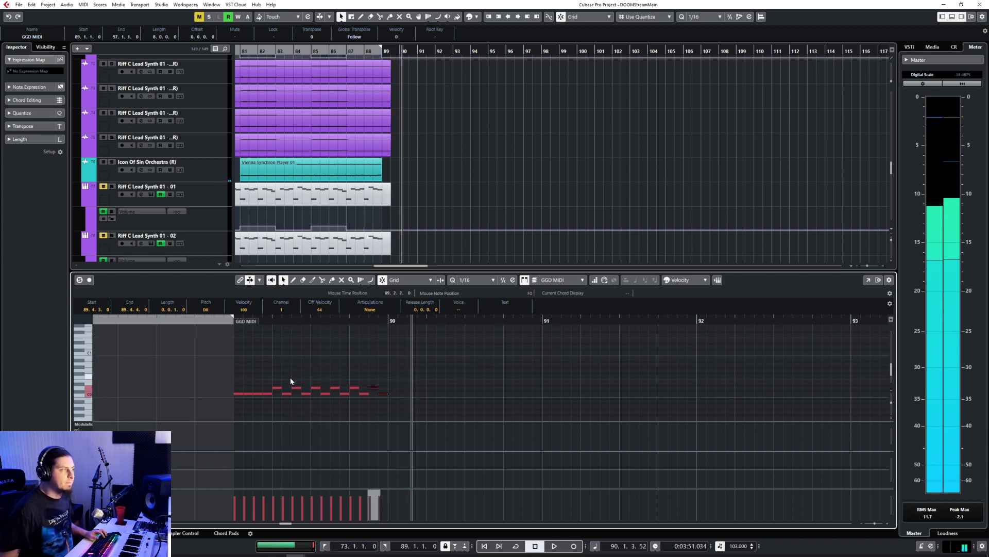
left_click_drag(298, 366, 386, 404)
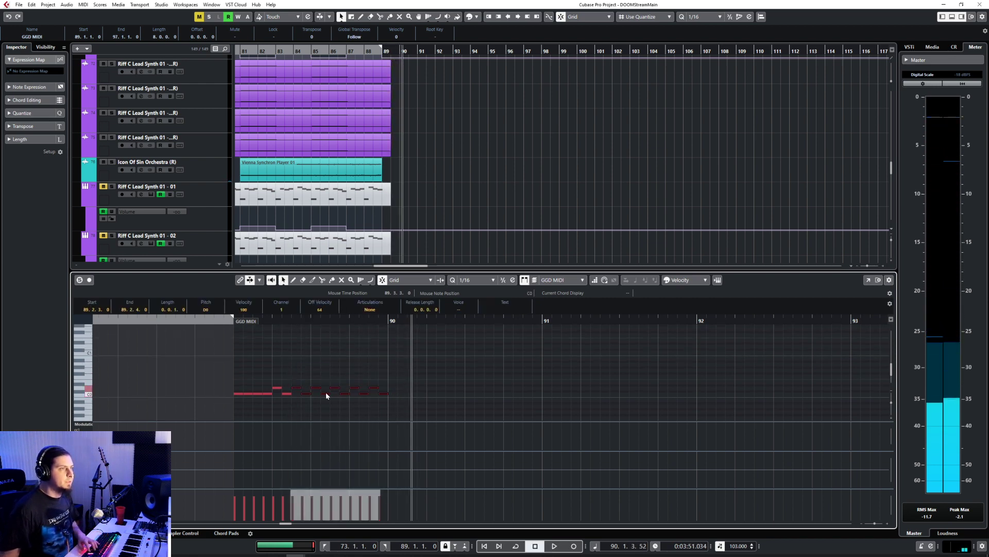
key("Delete")
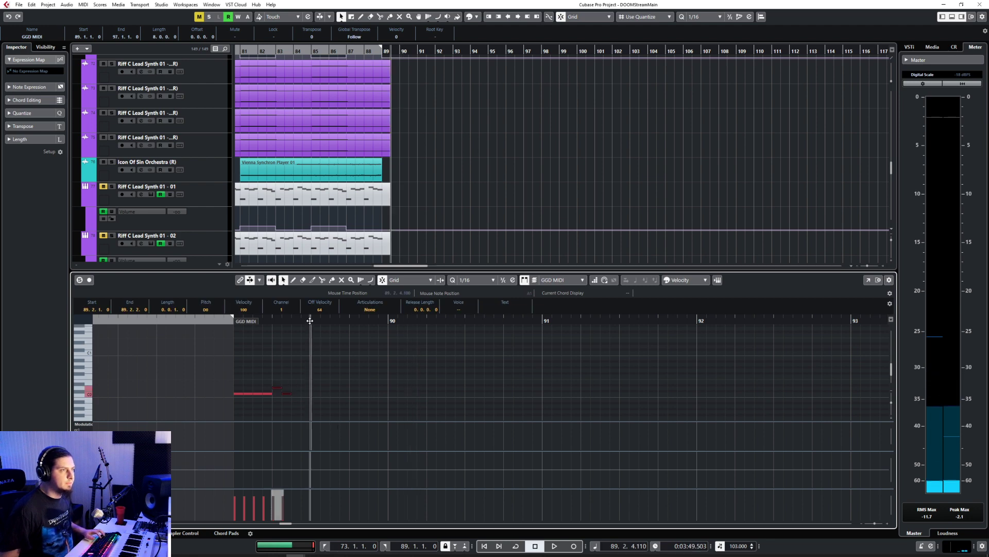
key("ctrl+d")
left_click(349, 320)
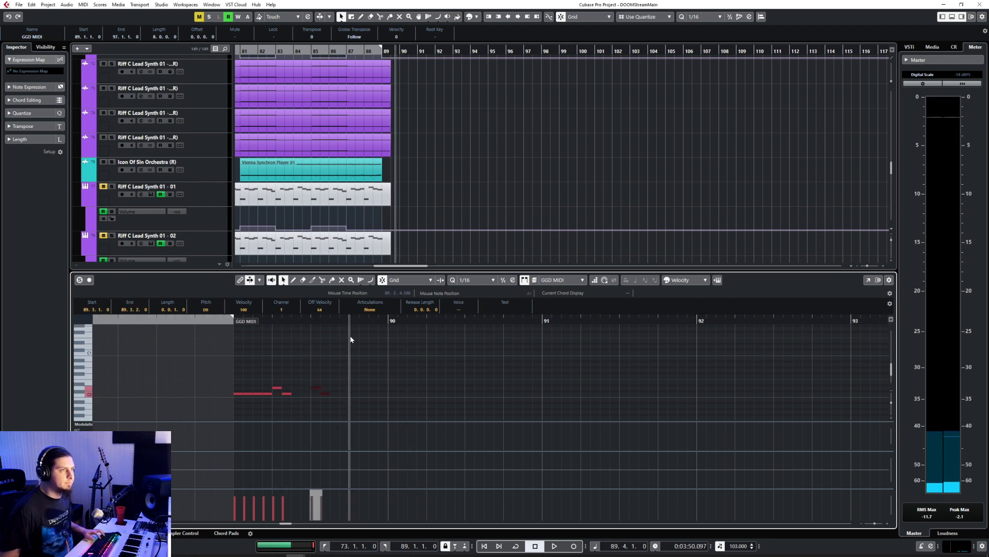
left_click(229, 321)
key("space")
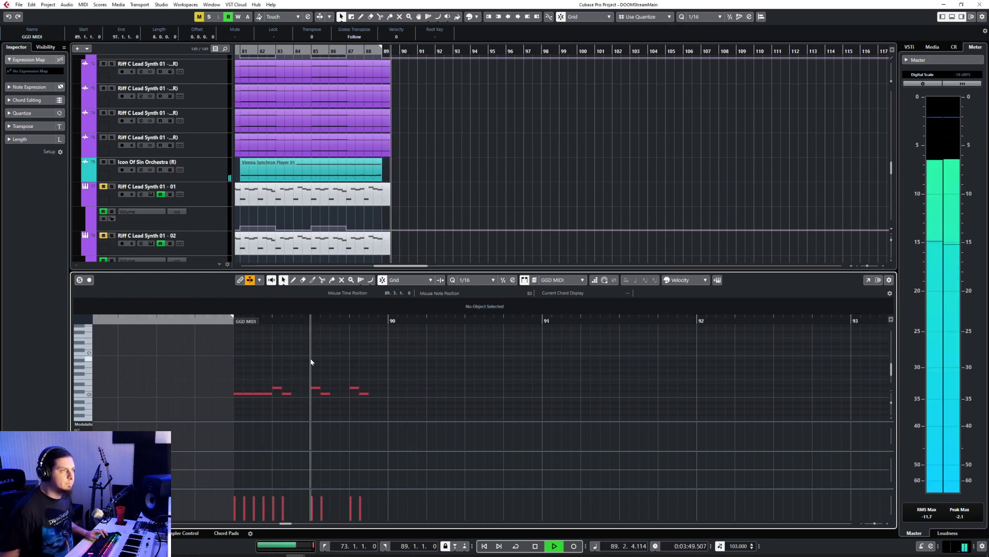
key("space")
Step: Add C0 kick notes at 89.2.4, 89.3.4, 89.4.3 and 89.4.4, and start playback just before bar 89
key("8")
left_click(305, 393)
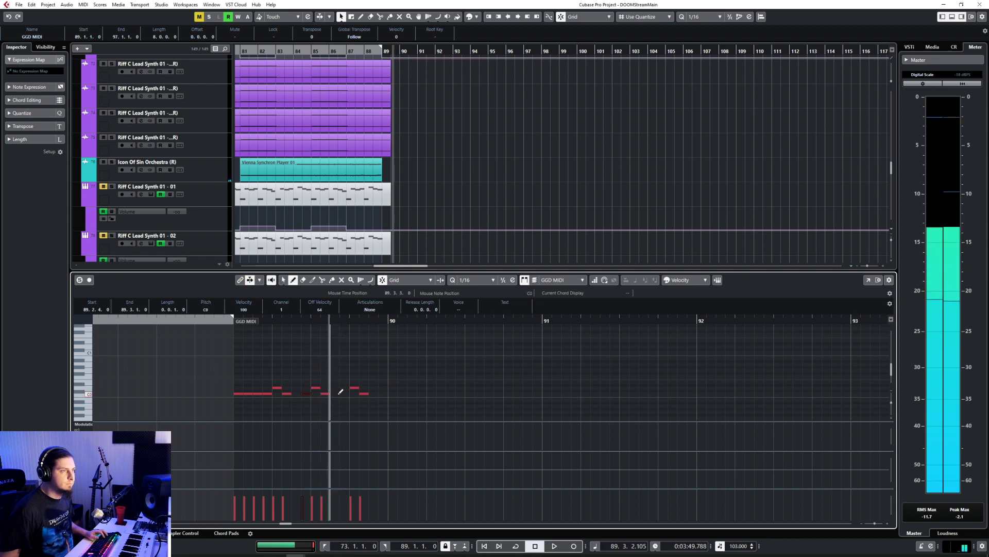
left_click(343, 394)
left_click(377, 393)
left_click(381, 394)
right_click(382, 394)
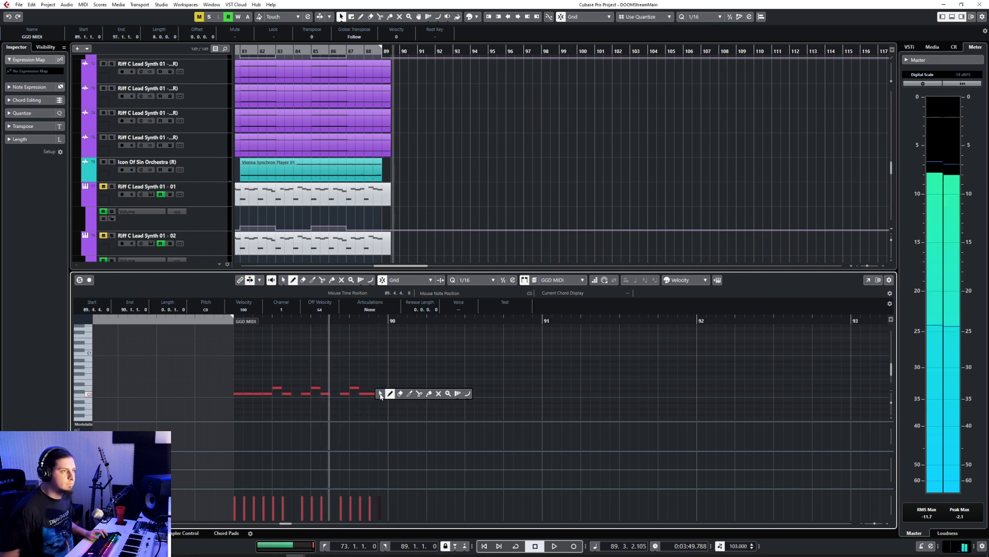
left_click(383, 393)
left_click(227, 318)
key("space")
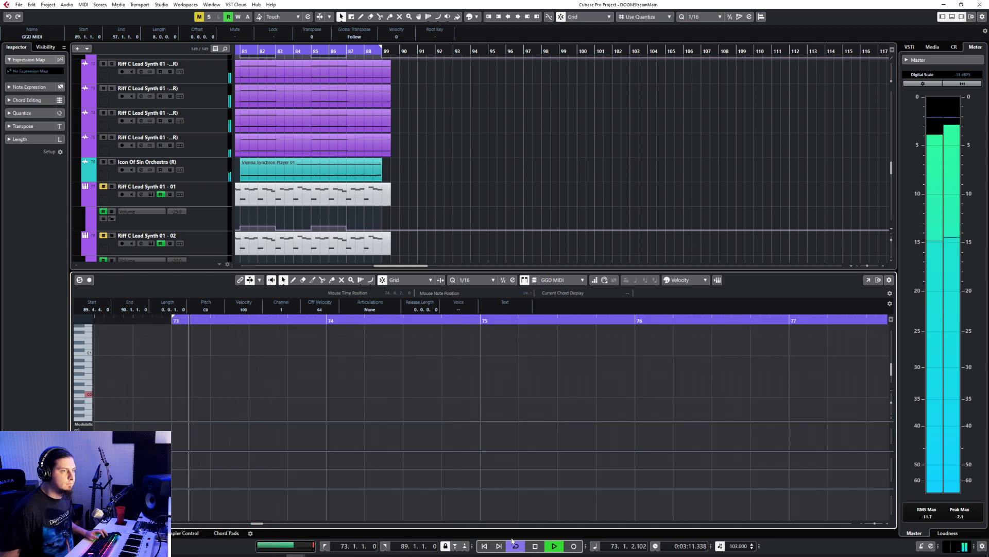
Step: Turn cycle playback off and slightly raise the velocity of all the drum notes in bar 89
key("KP_Divide")
scroll(491, 431, "down", 5)
scroll(488, 427, "right", 8)
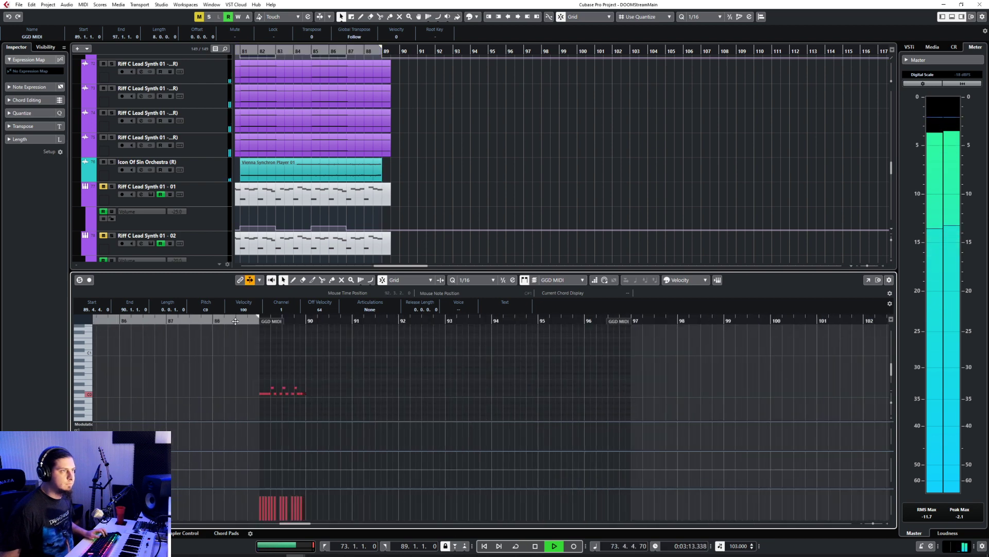
left_click_drag(254, 374, 331, 401)
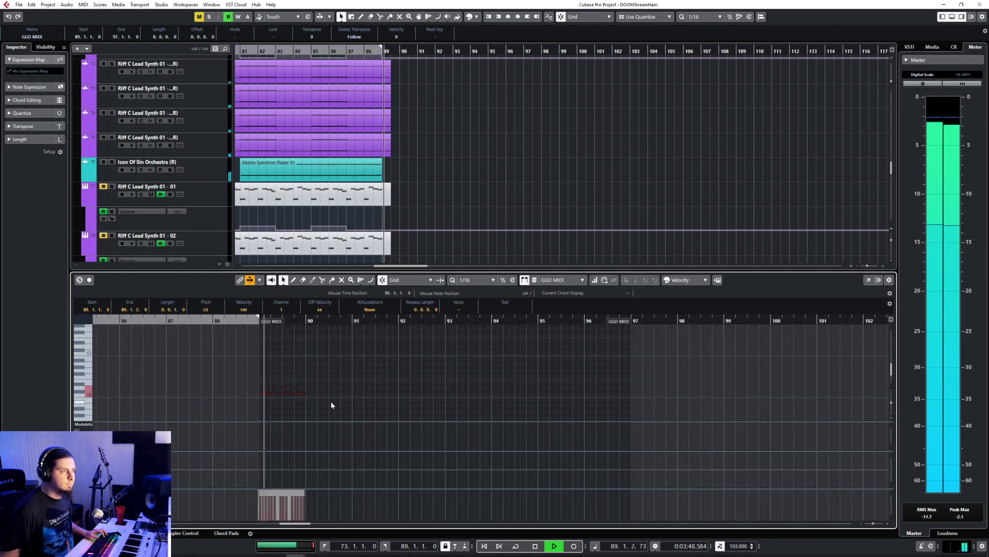
left_click_drag(282, 490, 283, 487)
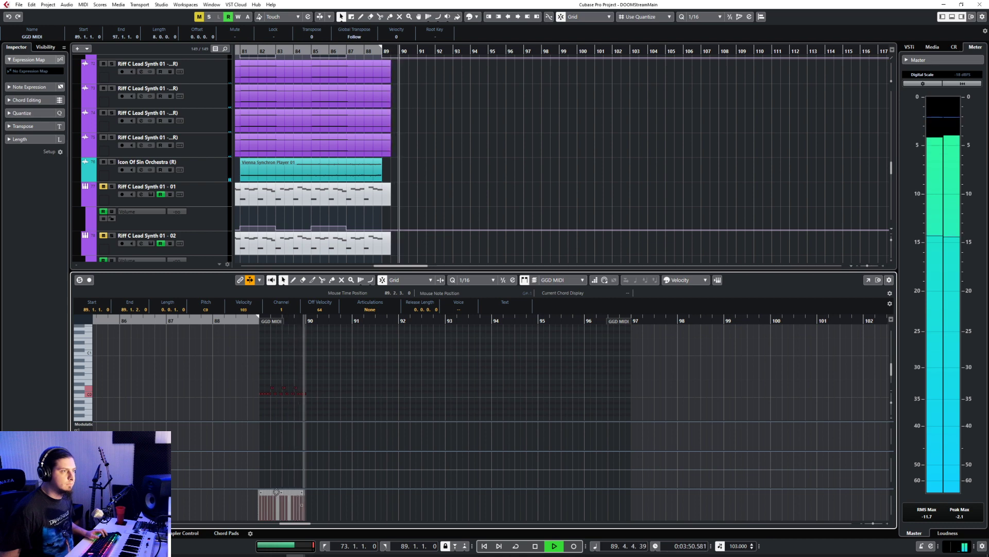
left_click(284, 401)
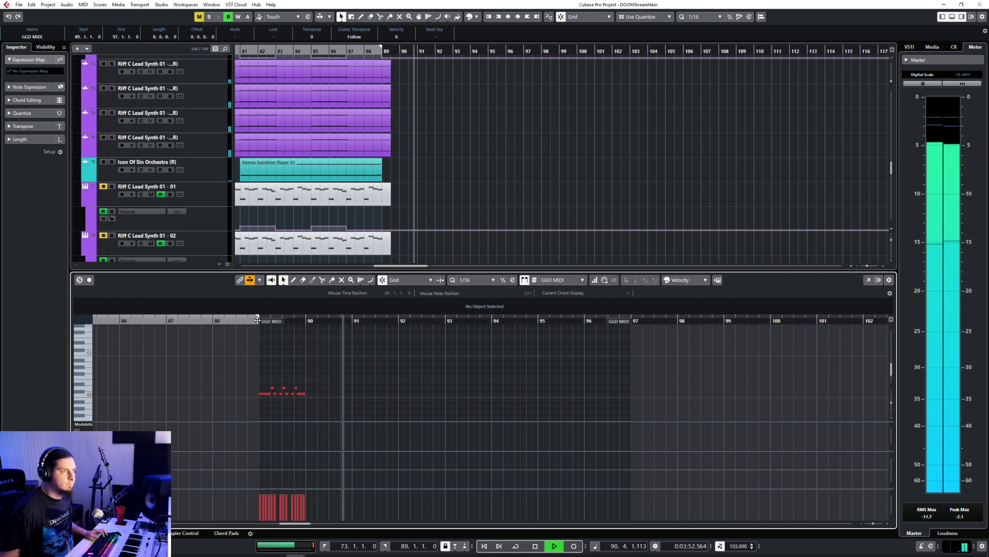
Step: Close the note editor and look over the bass, synth and drum tracks while listening to the transition from bar 88
key("KP_2")
scroll(315, 379, "up", 4)
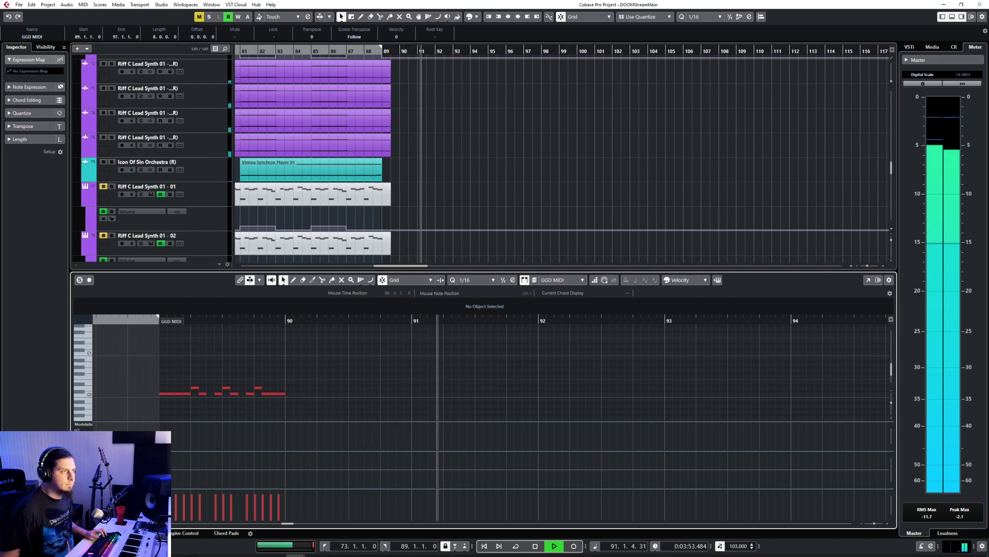
key("Return")
key("space")
scroll(466, 346, "up", 8)
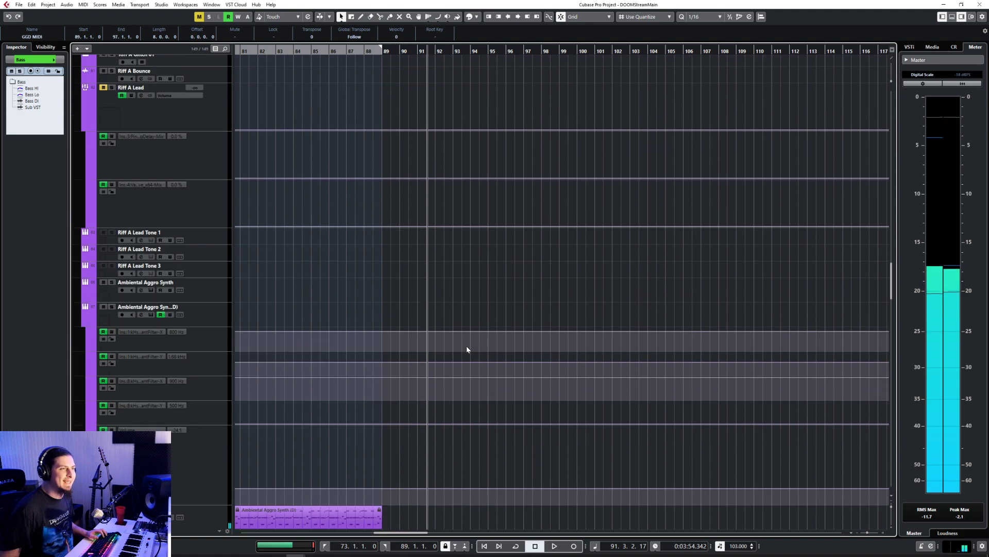
scroll(466, 345, "up", 10)
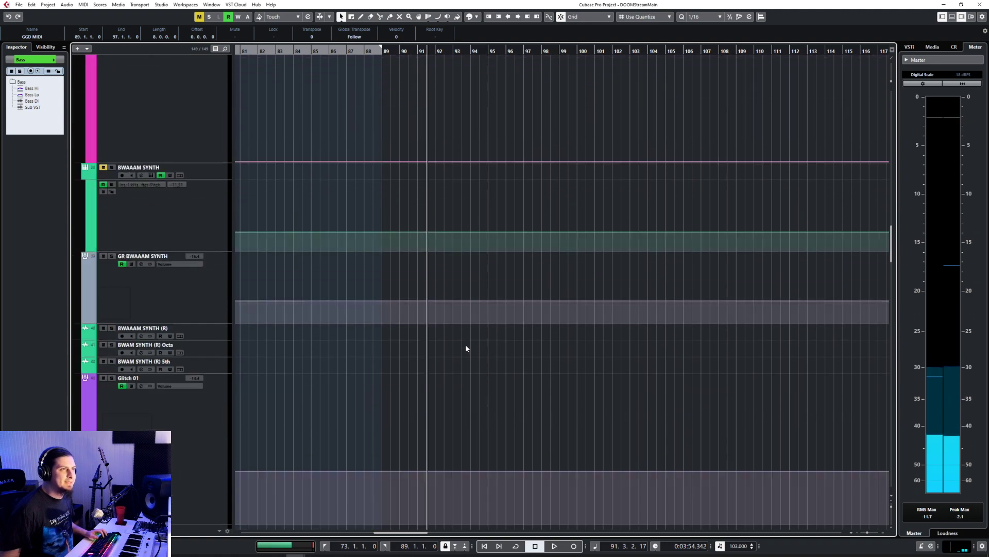
scroll(466, 348, "up", 10)
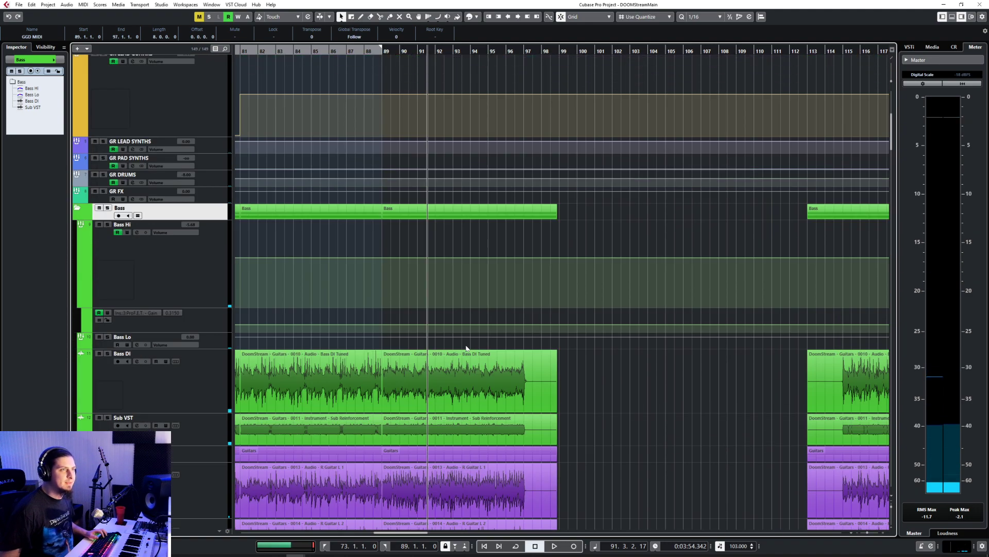
scroll(466, 348, "down", 20)
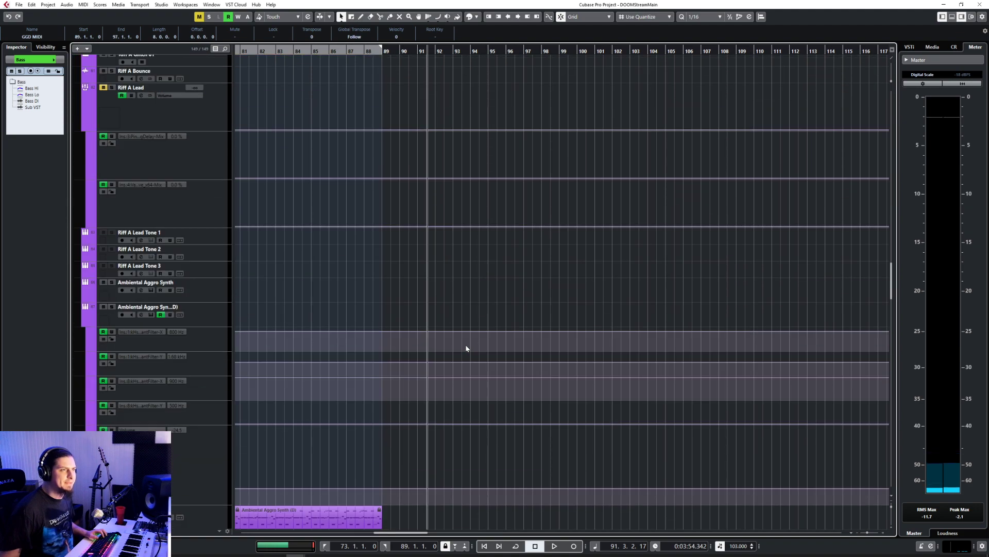
scroll(466, 349, "up", 3)
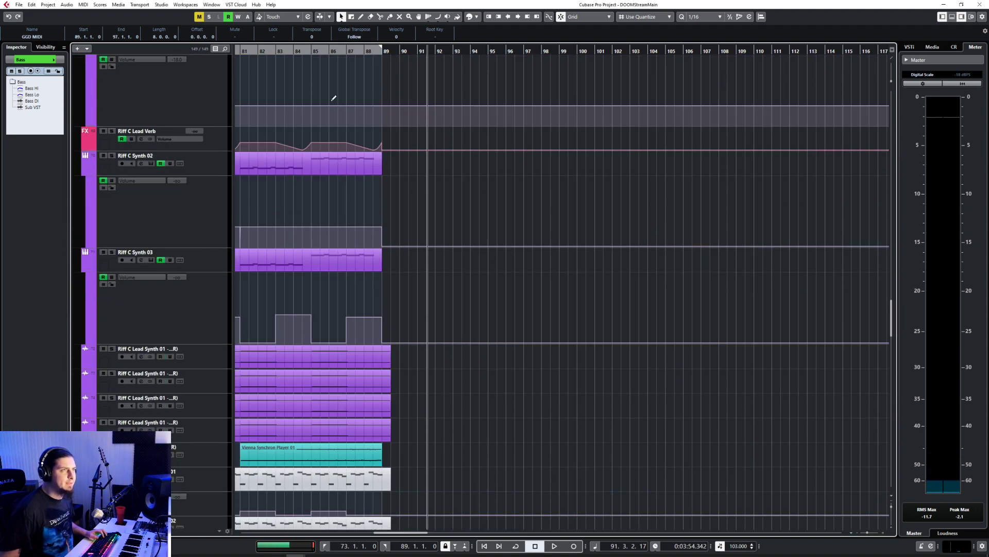
left_click(369, 53)
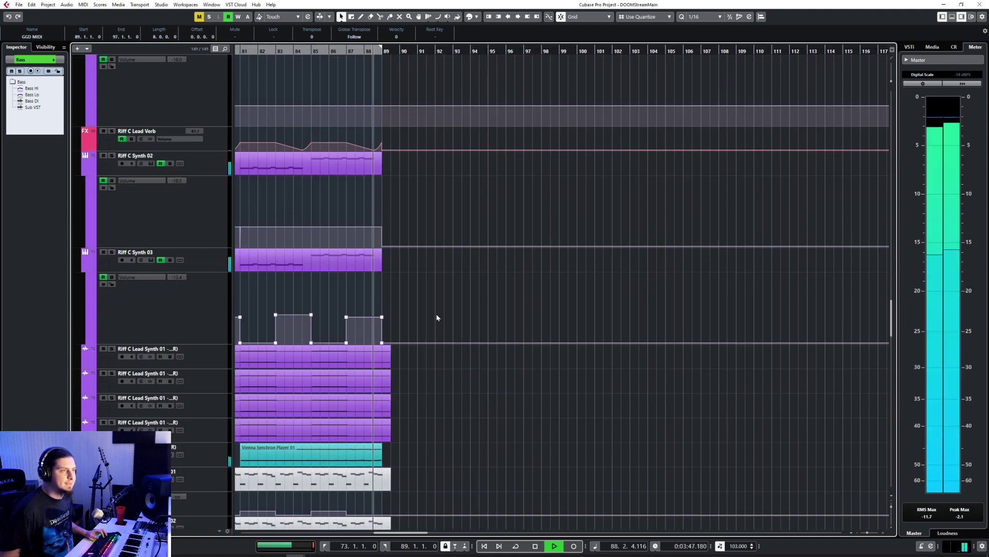
scroll(437, 310, "down", 6)
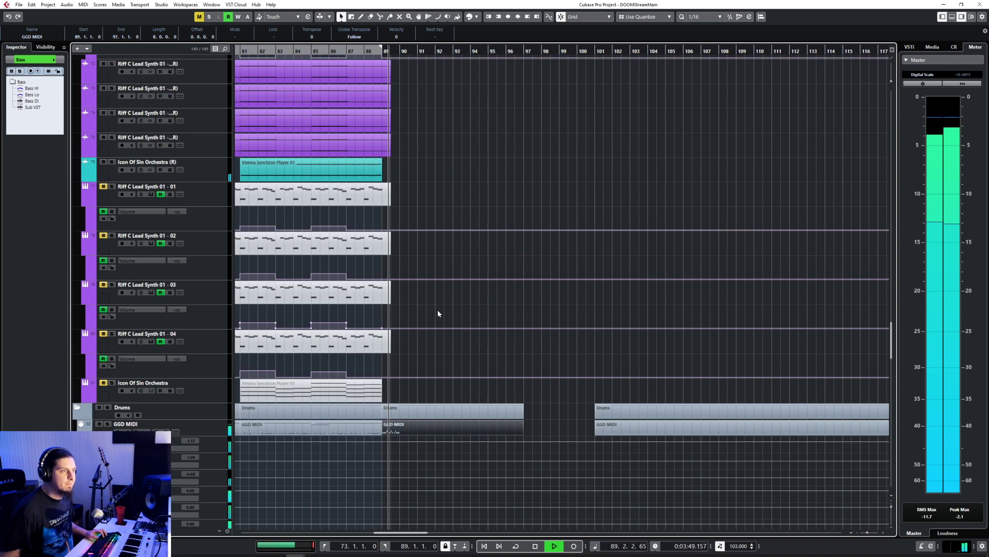
scroll(437, 311, "up", 4)
scroll(439, 309, "up", 3)
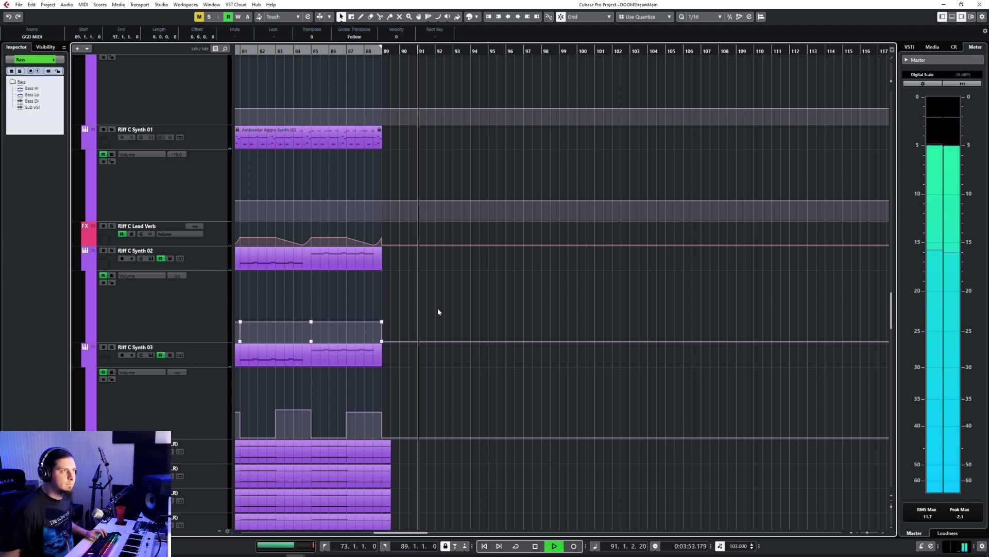
scroll(437, 308, "down", 5)
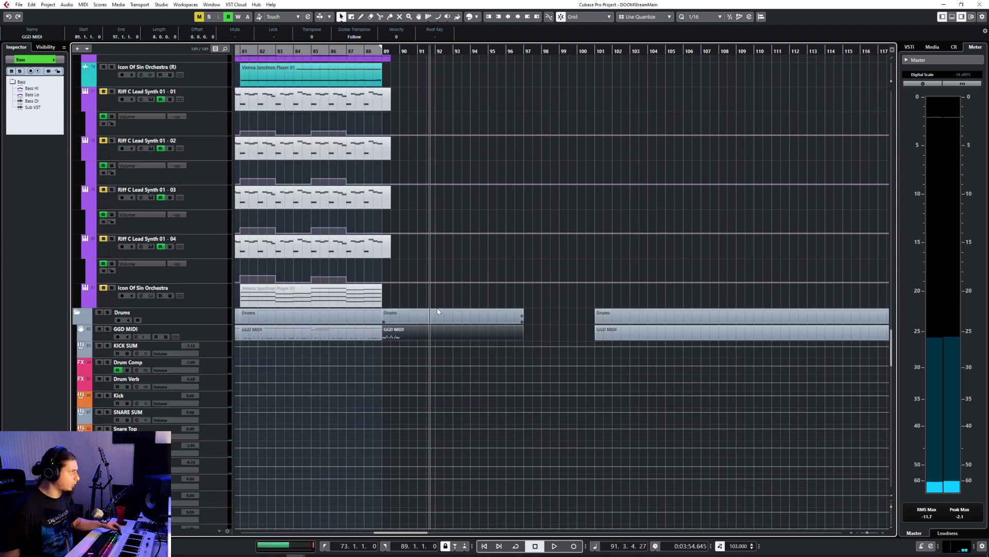
Step: Reopen the GGD MIDI part at bar 89 in the note editor and start playback just before it
left_click(443, 276)
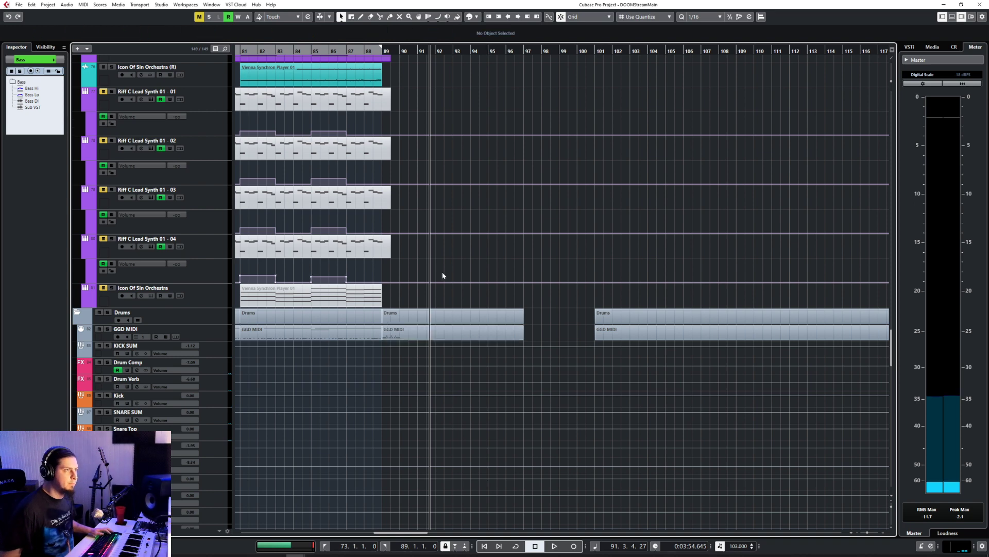
double_click(435, 327)
scroll(201, 368, "left", 3)
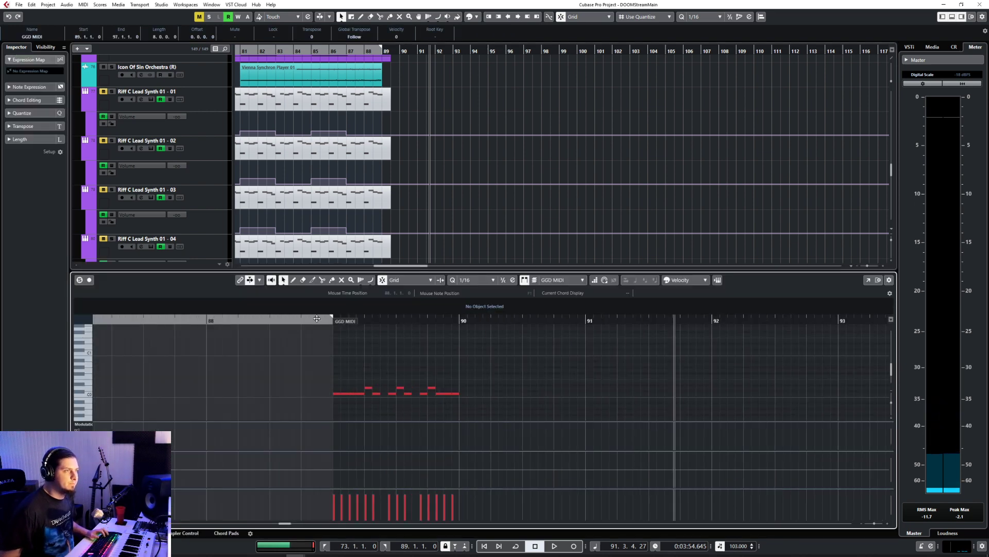
left_click(317, 318)
key("space")
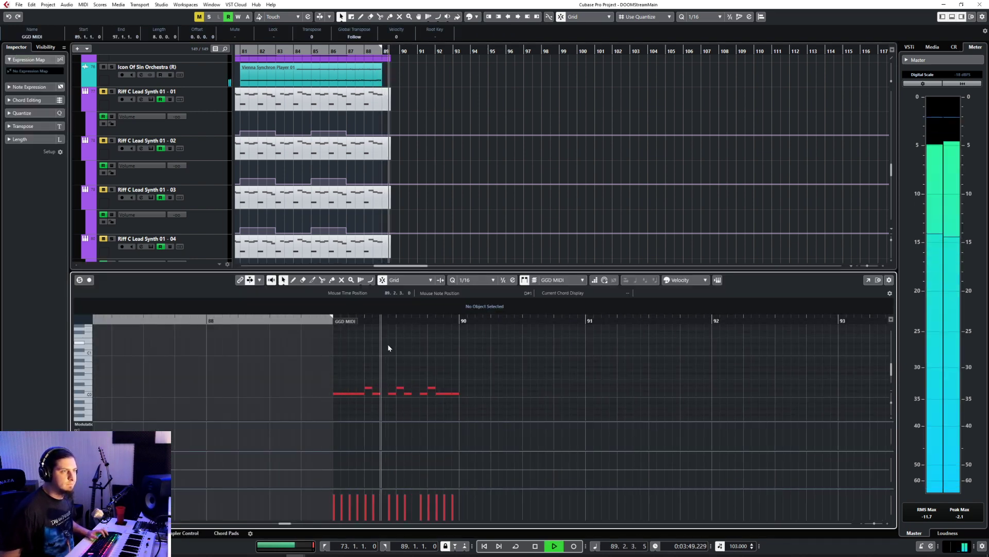
Step: Stop playback, close the note editor and look through the tracks and earlier bars for the Sub Reinforcement MIDI part
key("space")
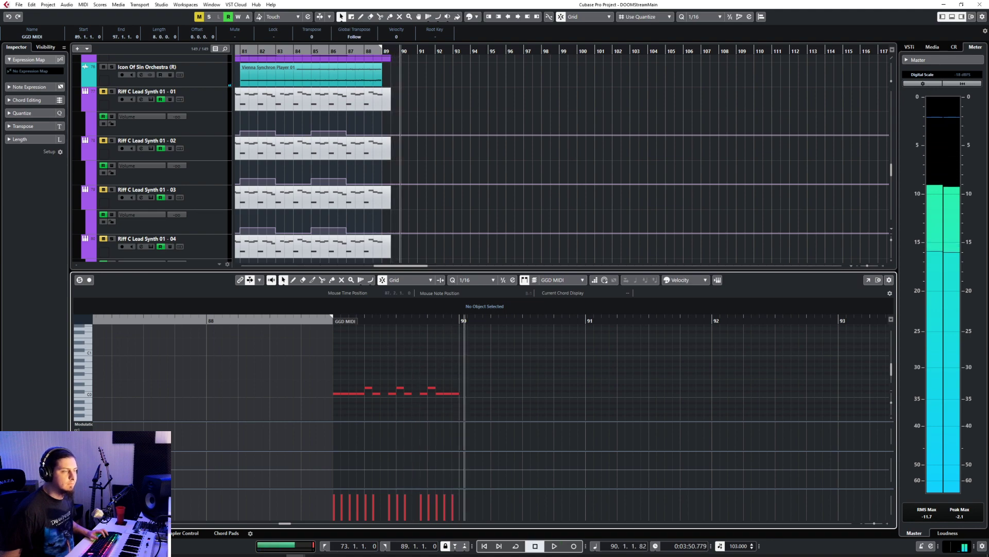
key("Return")
scroll(516, 317, "up", 20)
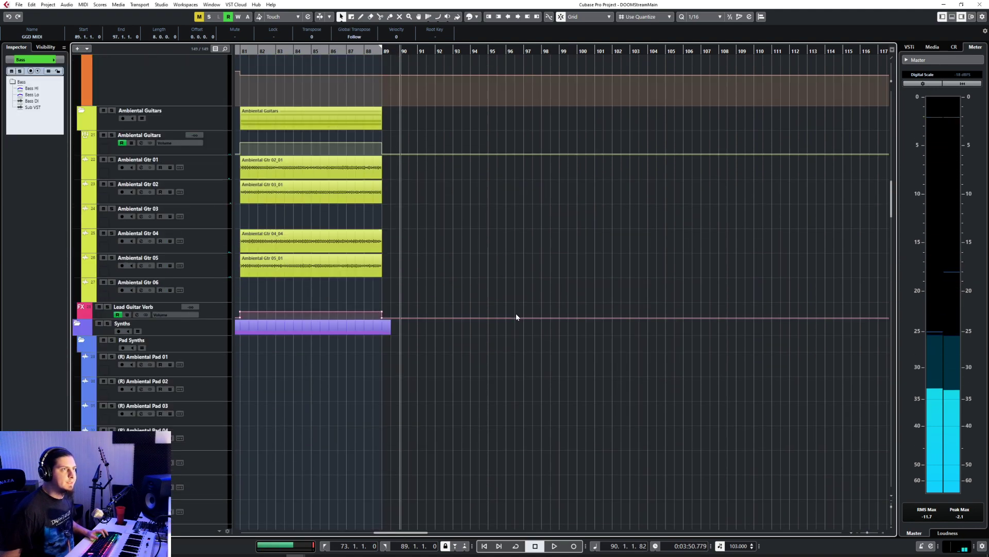
scroll(516, 316, "down", 20)
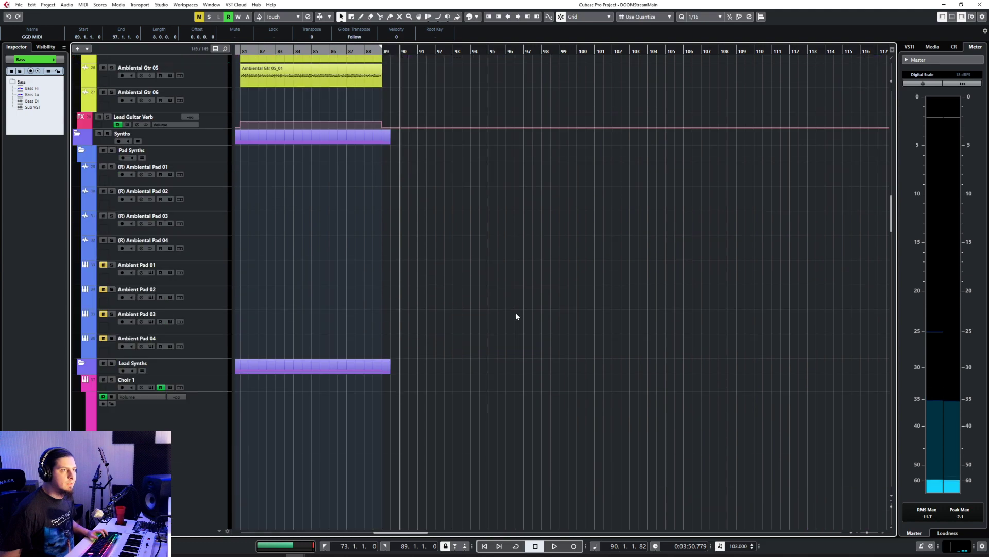
scroll(517, 315, "down", 10)
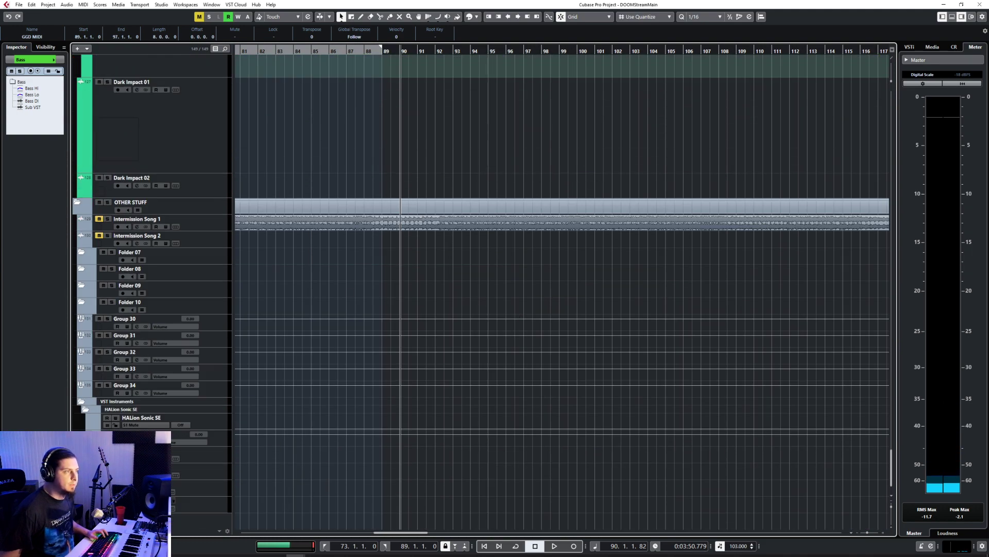
scroll(411, 366, "left", 15)
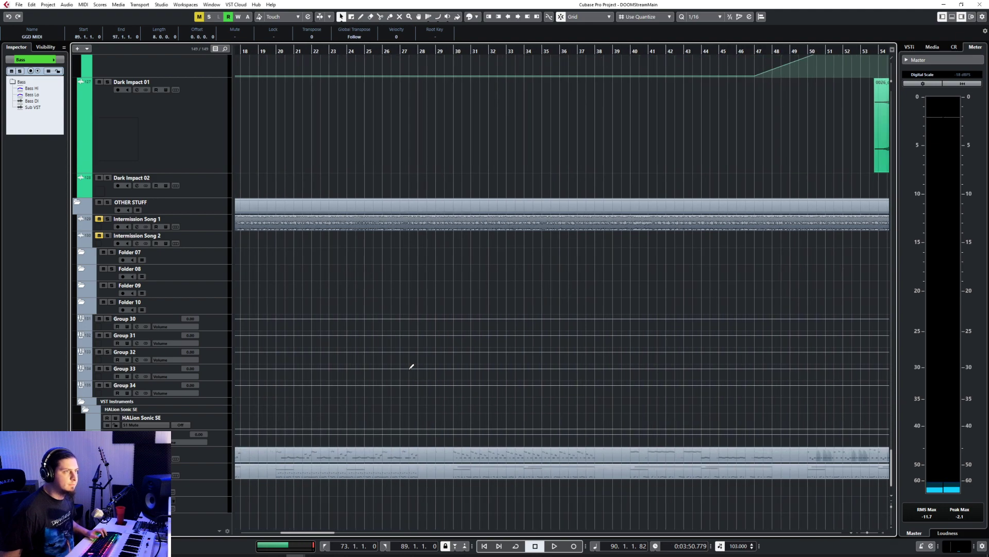
scroll(411, 365, "down", 8)
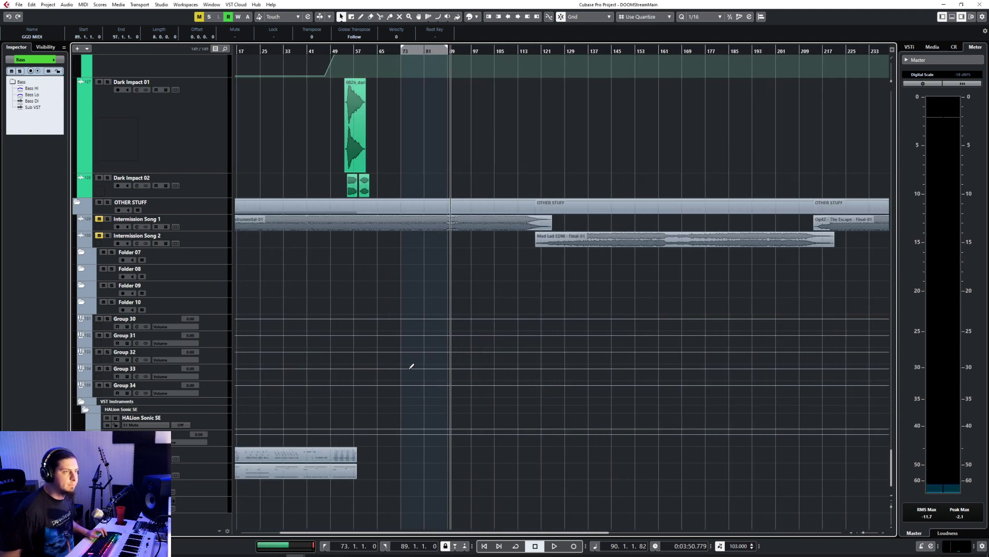
scroll(392, 372, "up", 10)
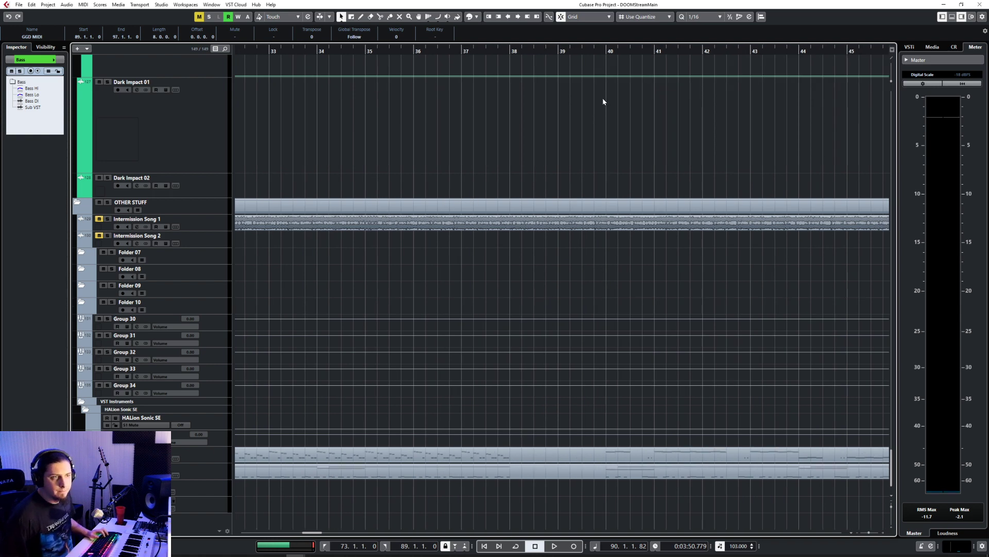
scroll(463, 332, "left", 3)
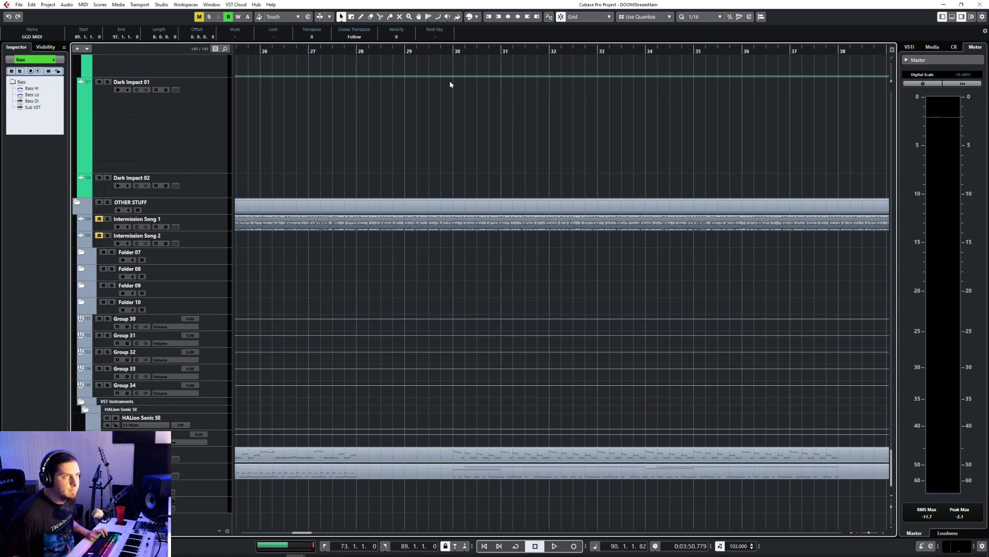
scroll(426, 313, "left", 4)
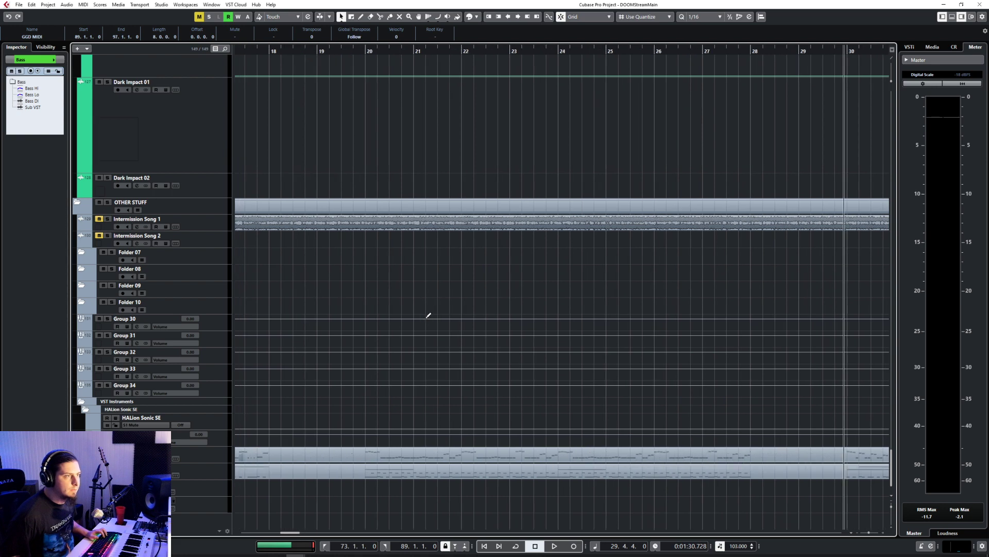
Step: Place the cursor at bar 20, open the Sub Reinforcement part there and examine the rhythm of the riff's notes
left_click(365, 52)
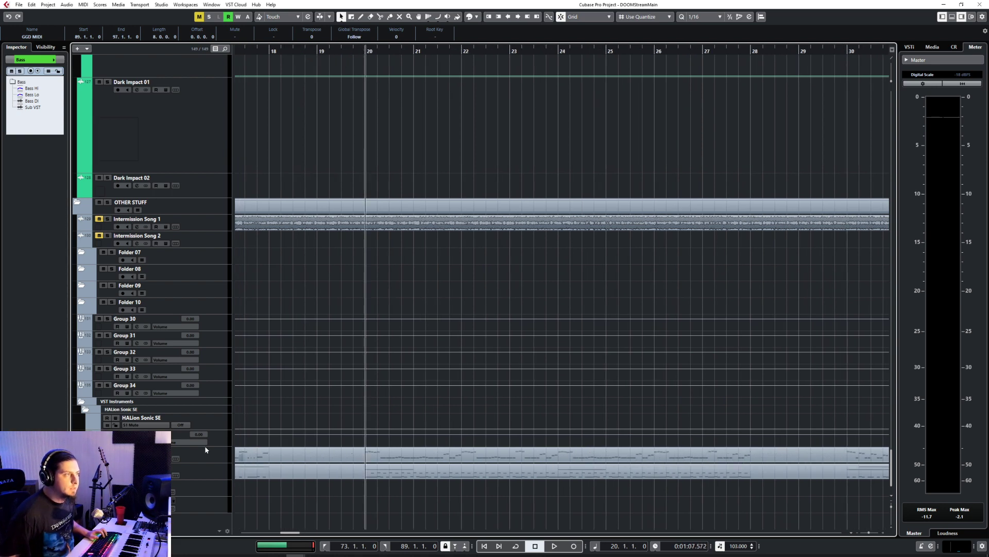
left_click(204, 459)
double_click(400, 459)
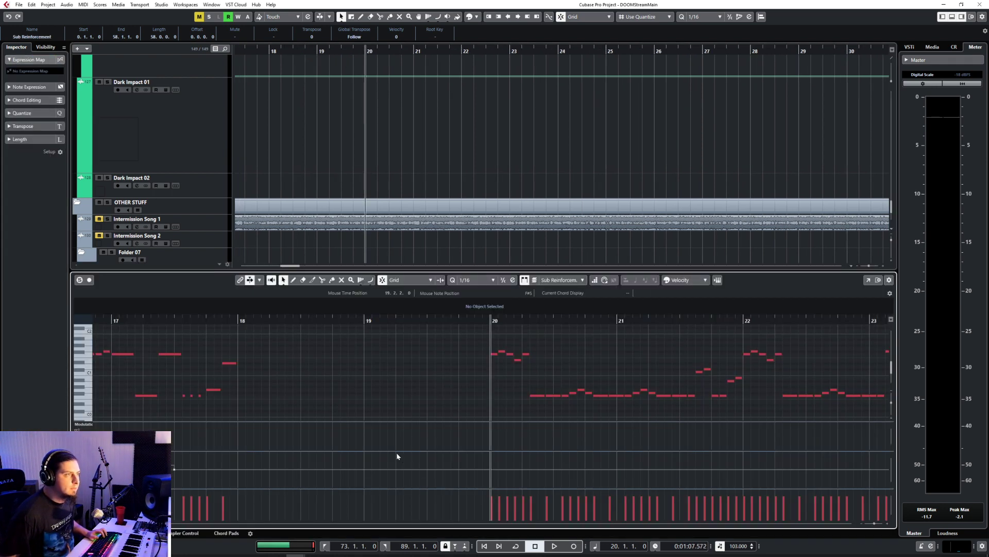
scroll(543, 365, "right", 2)
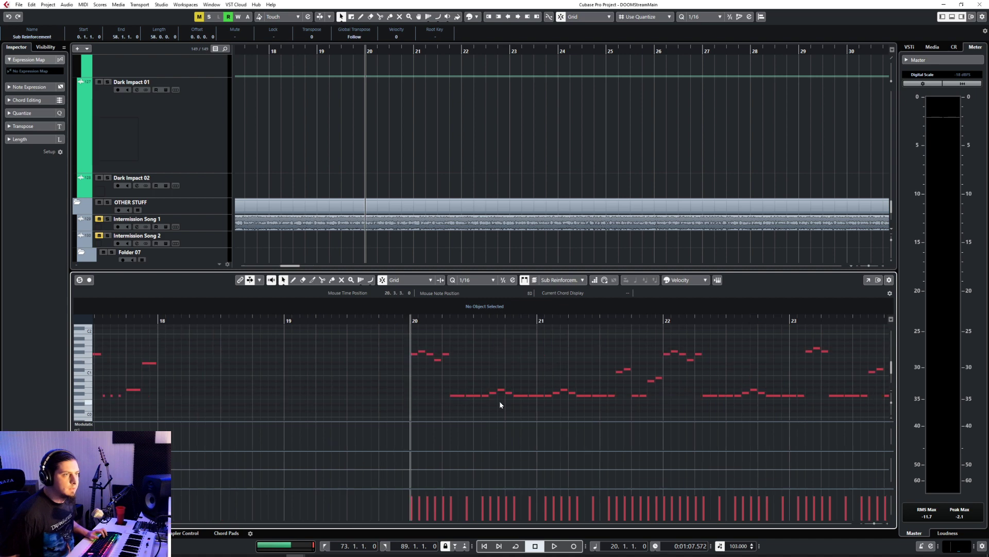
scroll(483, 365, "right", 4)
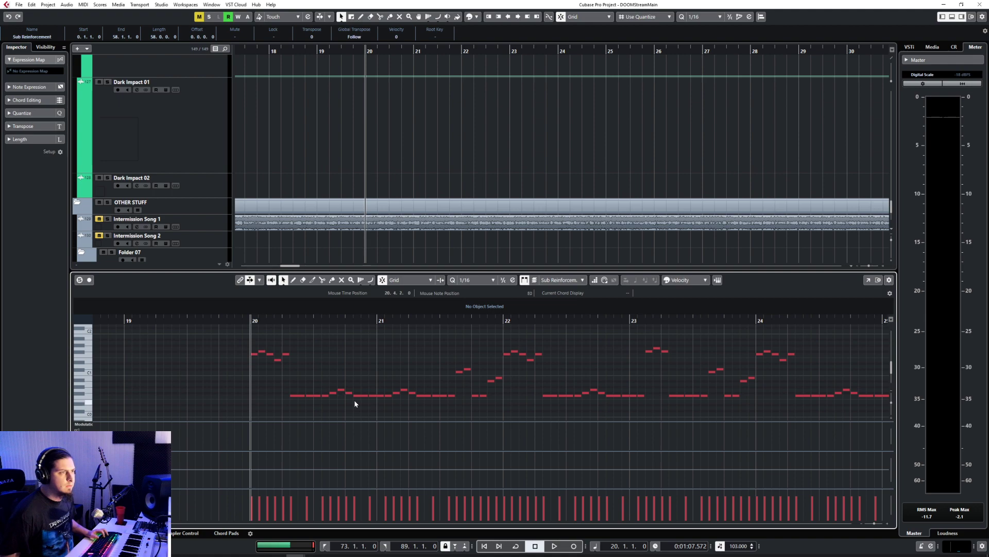
Step: Close the Sub Reinforcement part and reopen the GGD MIDI part at bar 89 in the note editor
key("Return")
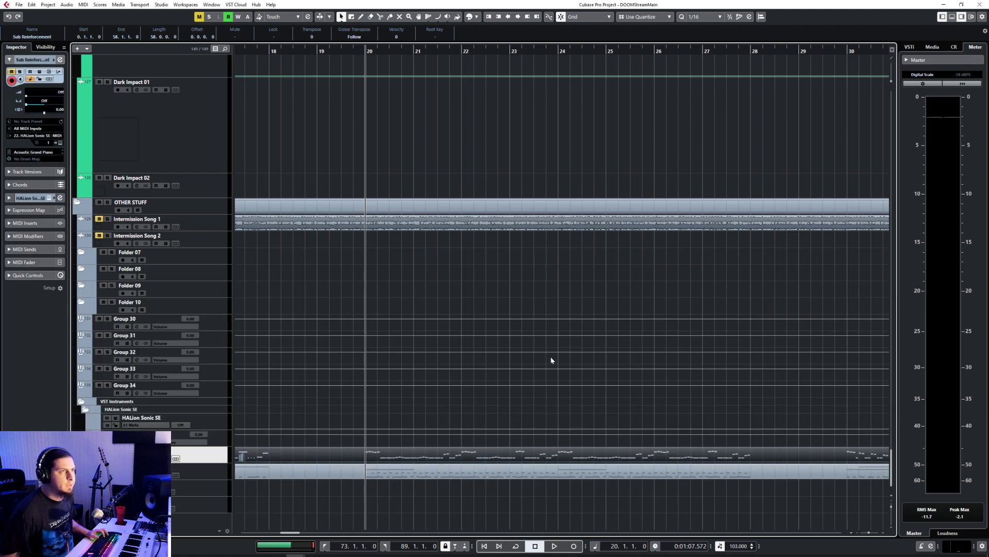
scroll(553, 366, "up", 10)
scroll(554, 369, "down", 5)
scroll(553, 369, "right", 4)
scroll(554, 369, "right", 6)
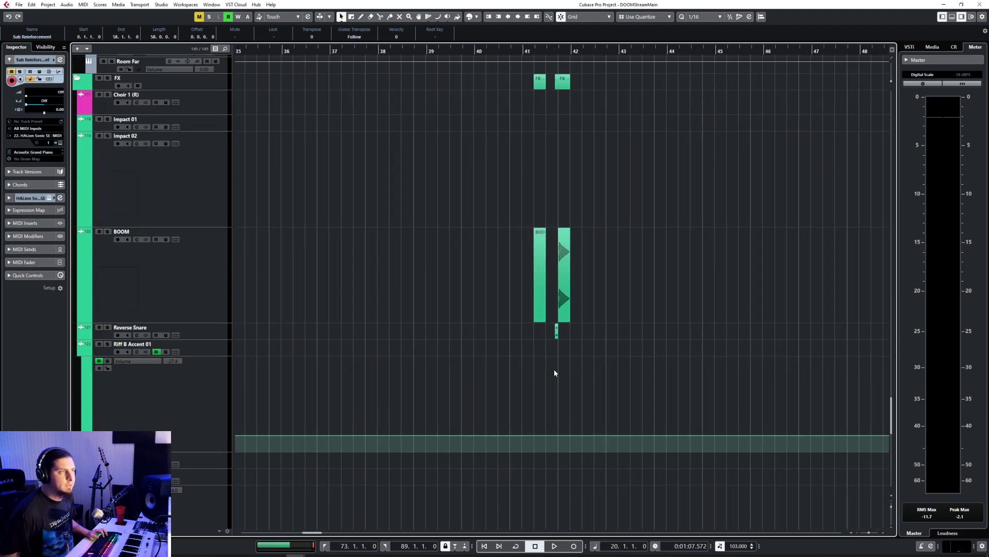
scroll(554, 369, "up", 8)
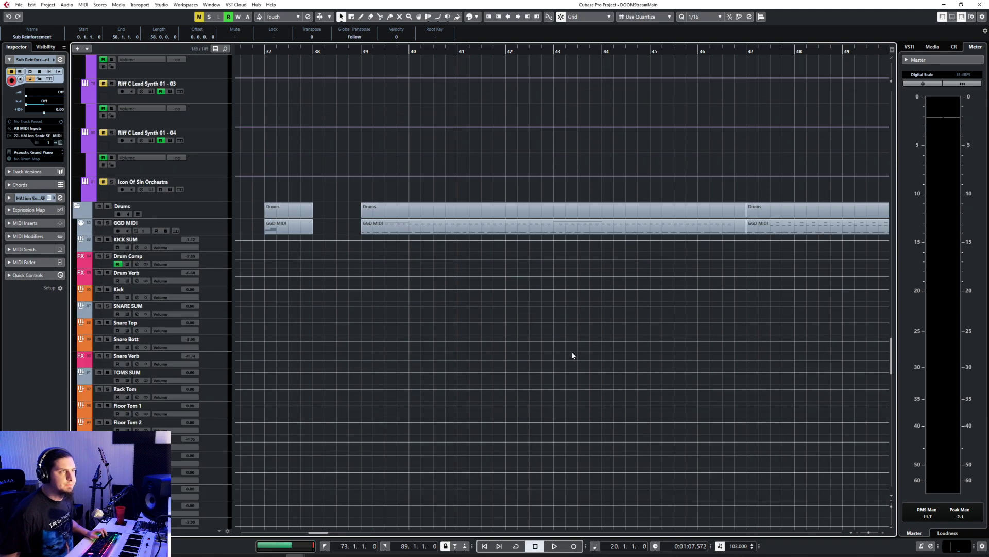
scroll(571, 353, "right", 6)
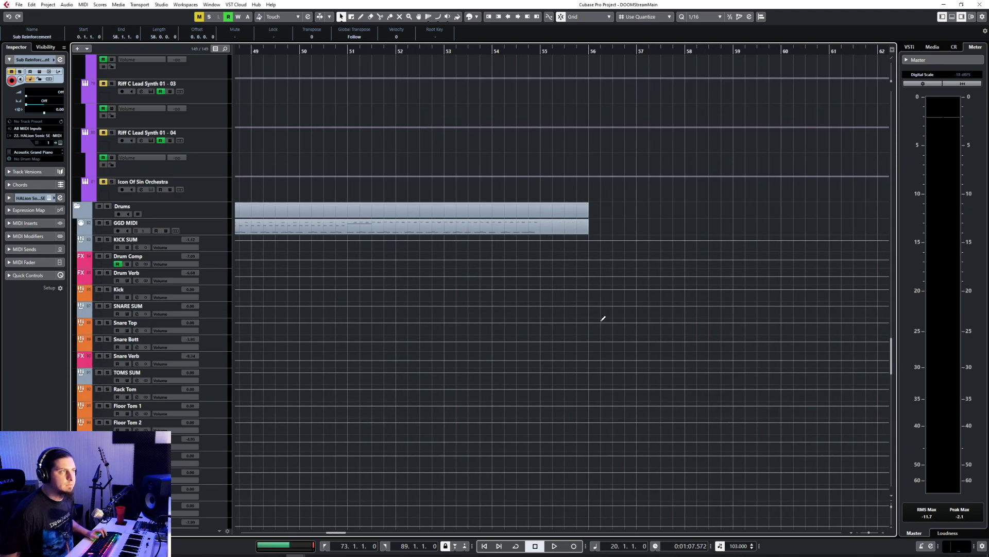
scroll(517, 285, "right", 9)
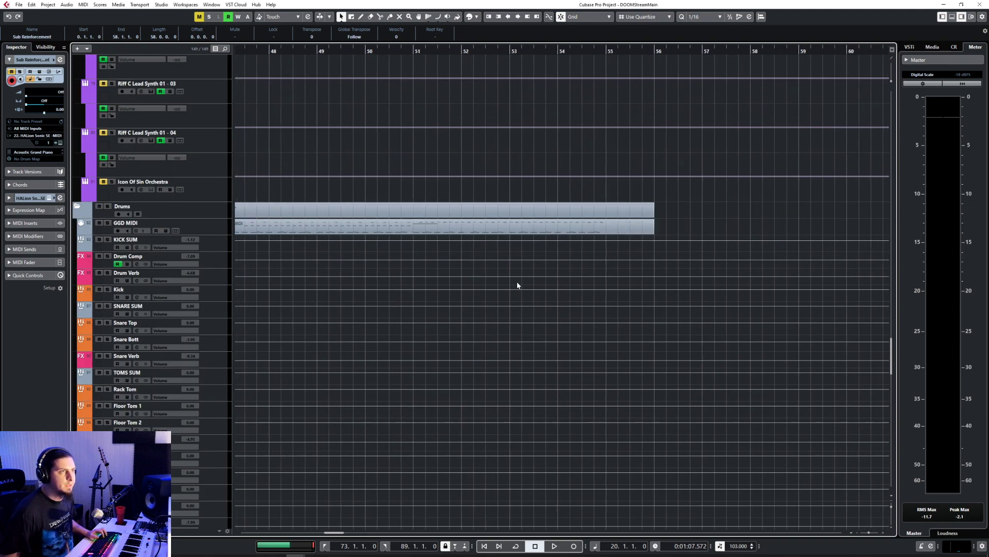
scroll(518, 285, "right", 11)
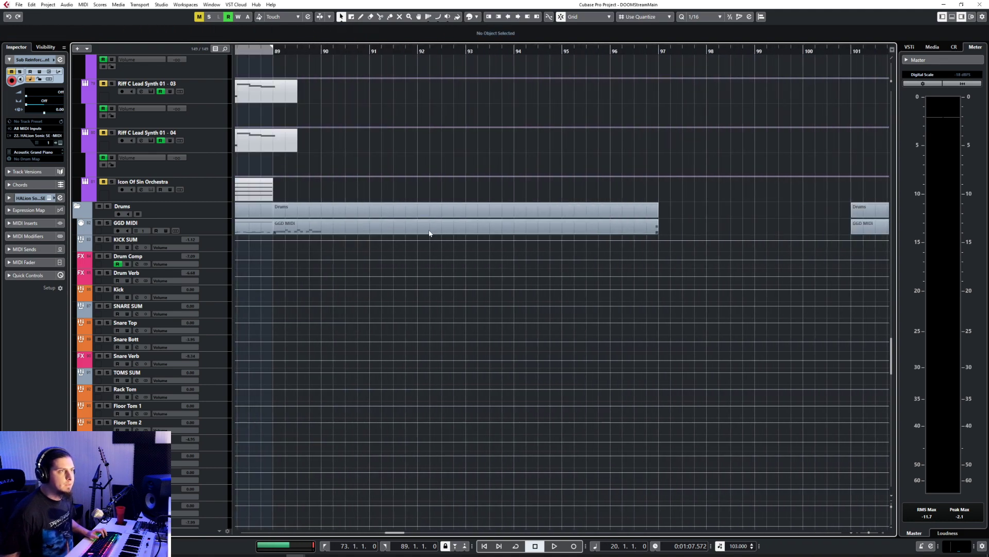
double_click(430, 234)
scroll(177, 388, "left", 3)
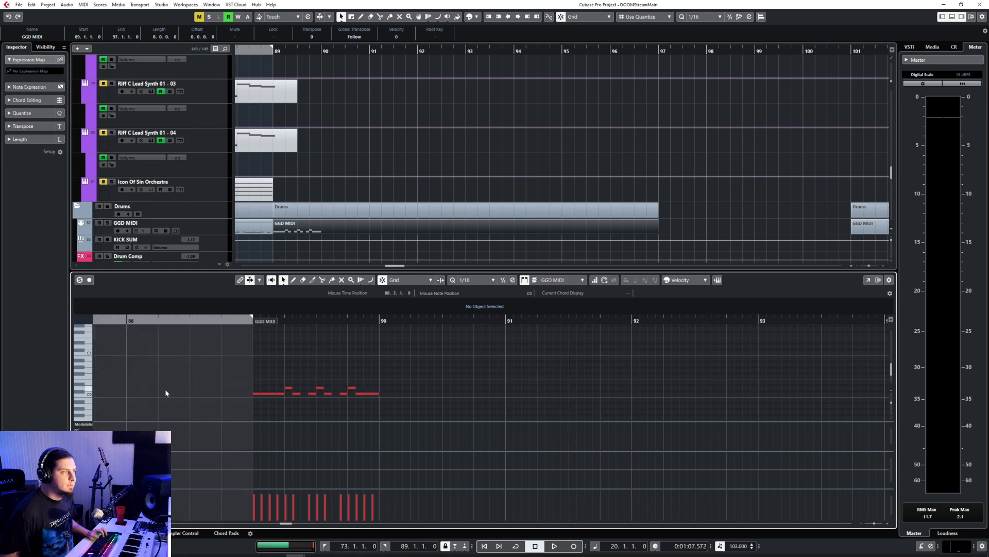
Step: Add a C0 kick note at 89.3.3 and delete the kick at 89.4.3
left_click(328, 396)
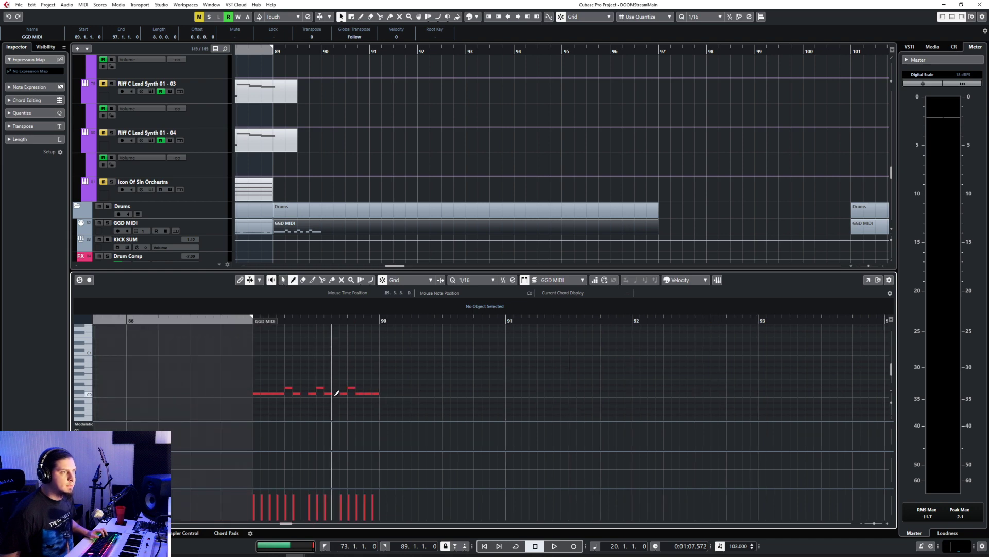
left_click_drag(368, 388, 368, 408)
key("Delete")
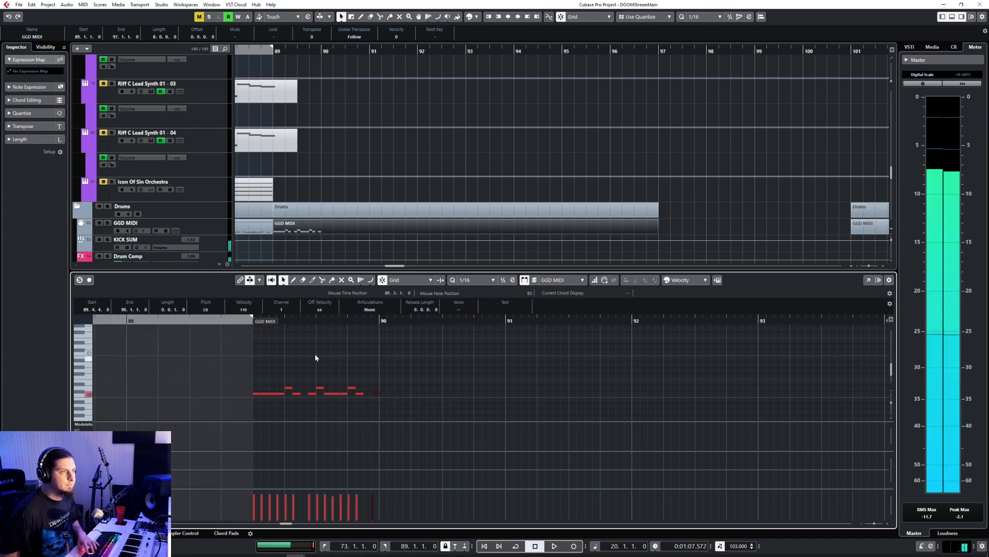
Step: Listen to the revised drum pattern from bar 89 into bar 90
left_click(254, 320)
key("space")
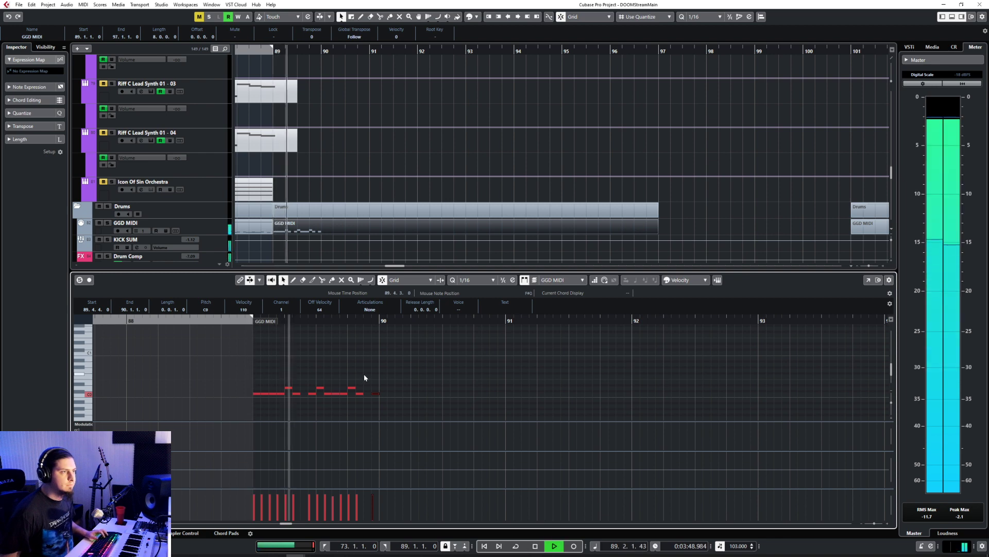
key("space")
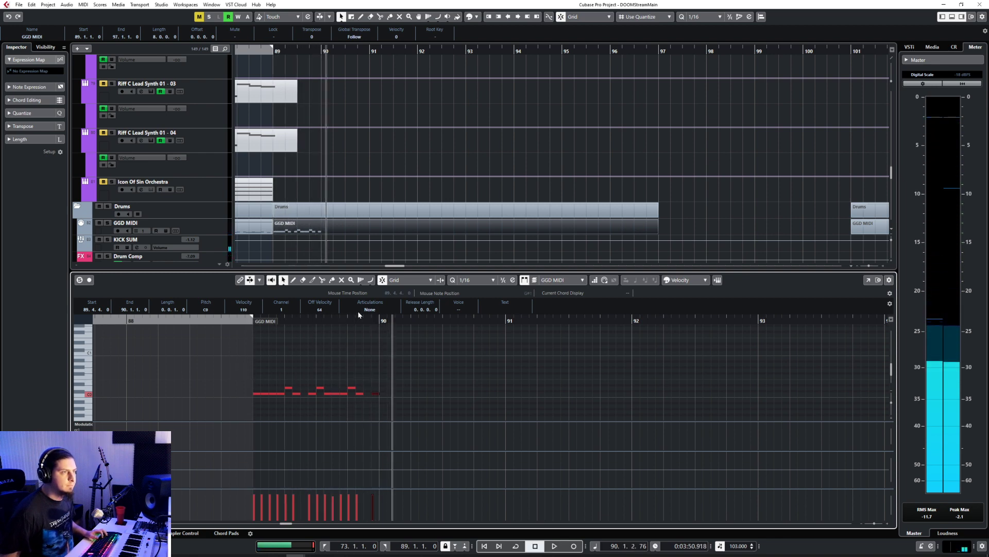
key("space")
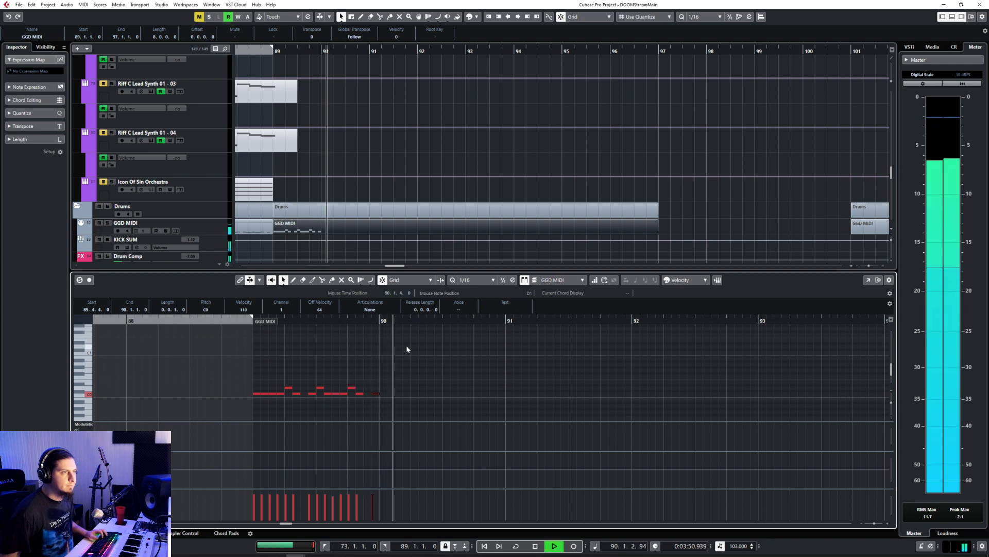
key("space")
Step: Add C0 kick notes at 90.1.2, 90.1.3 and 90.1.4 and a D0 snare note at 90.1.1
key("8")
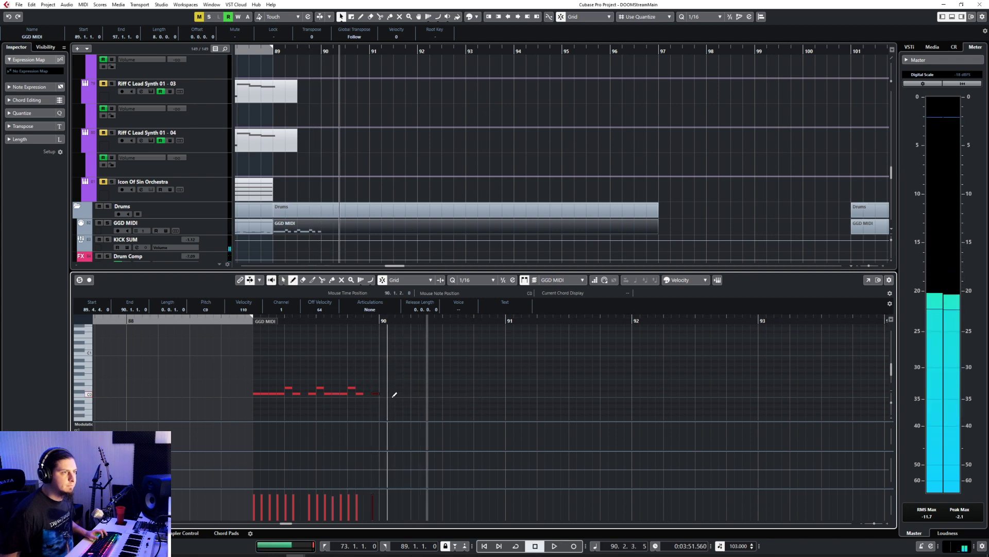
left_click(391, 394)
left_click(400, 394)
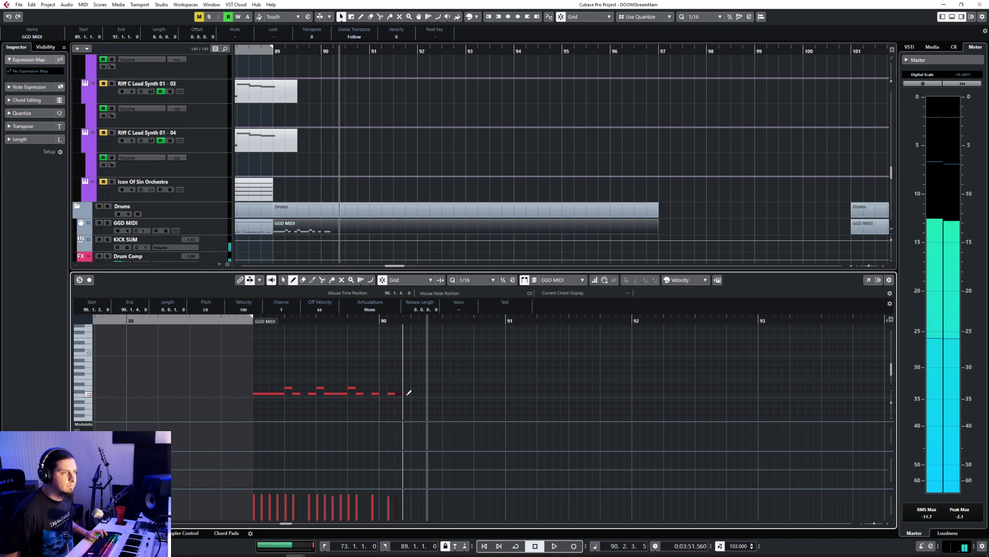
left_click(408, 394)
left_click(382, 386)
key("1")
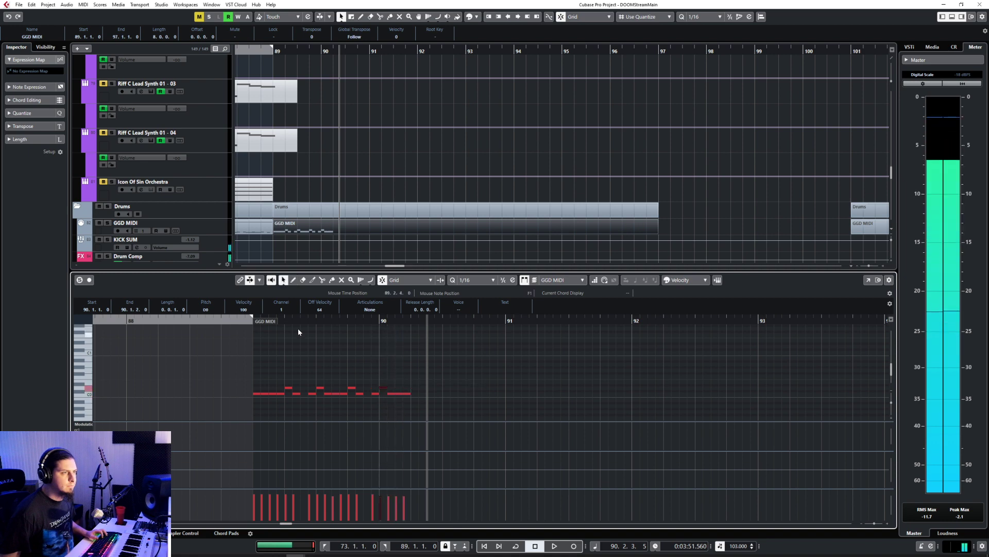
Step: Play the pattern from bar 89 through the new hits on the first beat of bar 90
left_click(250, 327)
key("space")
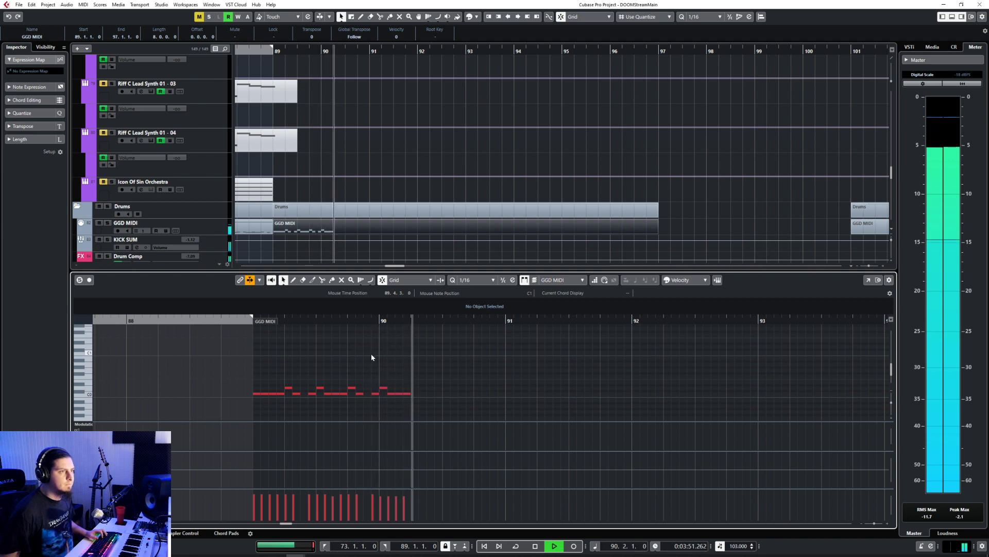
key("space")
Step: Add D0 snare notes at 90.2.1 and 90.3.1 and C0 kick notes at 90.2.2, 90.2.4 and 90.3.2
key("8")
left_click(416, 387)
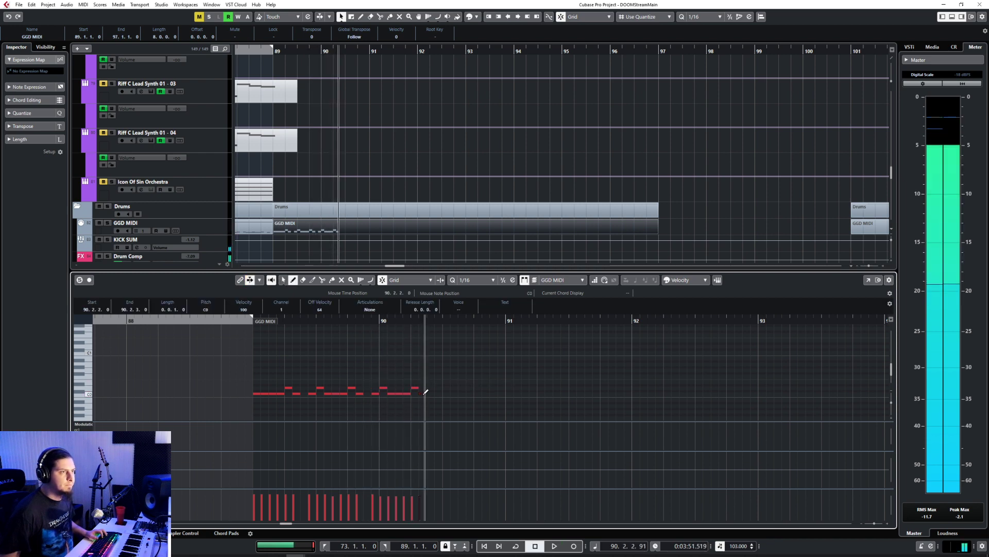
left_click(438, 393)
left_click(445, 387)
left_click(453, 393)
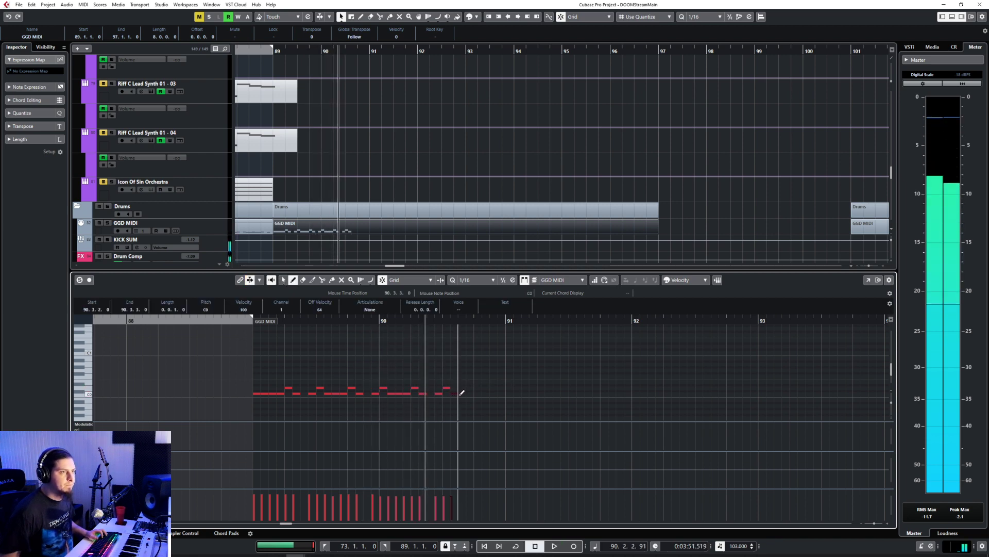
Step: Complete bar 90 with C0 kicks at 90.3.3, 90.3.4, 90.4.2, 90.4.3 and 90.4.4 and a D0 snare at 90.4.1
left_click(470, 393)
left_click(477, 387)
left_click(486, 394)
left_click(494, 394)
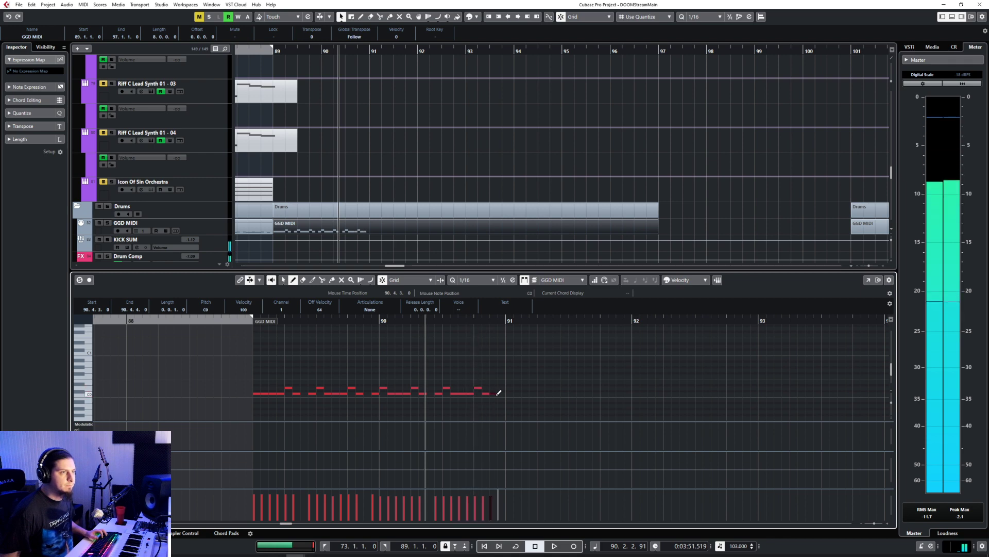
left_click(499, 393)
right_click(500, 395)
left_click(499, 395)
Step: Listen to the complete two-bar drum pattern from bar 89 to bar 91
left_click(246, 320)
key("space")
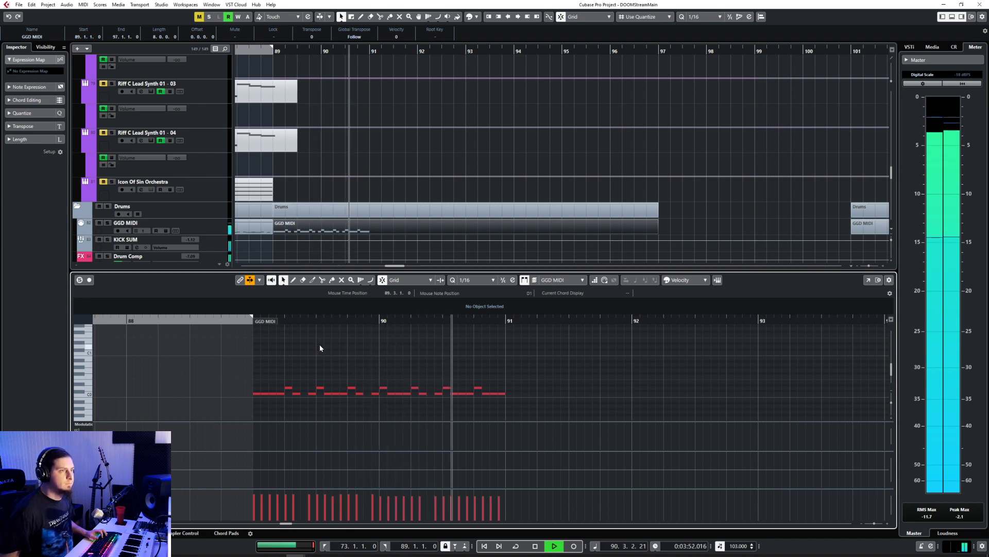
key("space")
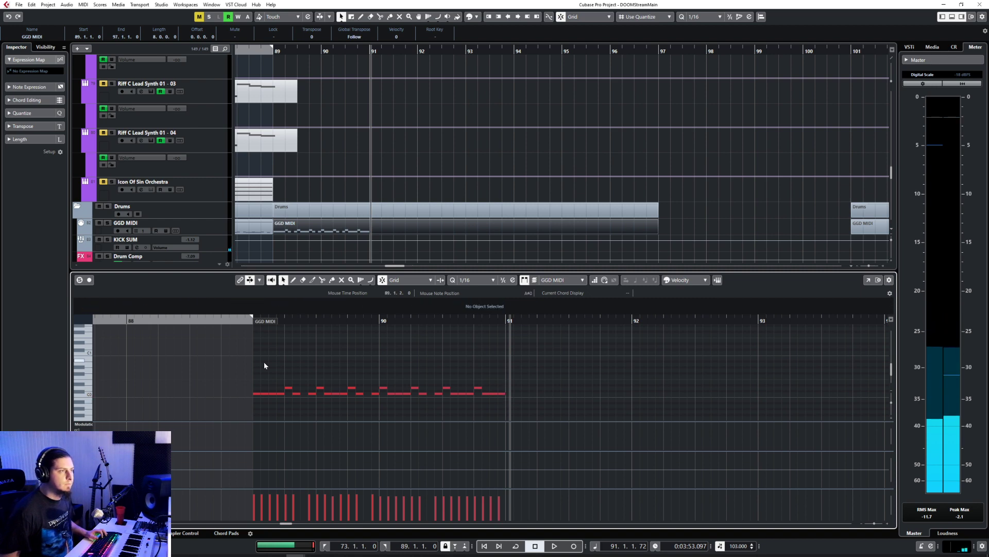
left_click_drag(247, 371, 605, 419)
left_click(396, 368)
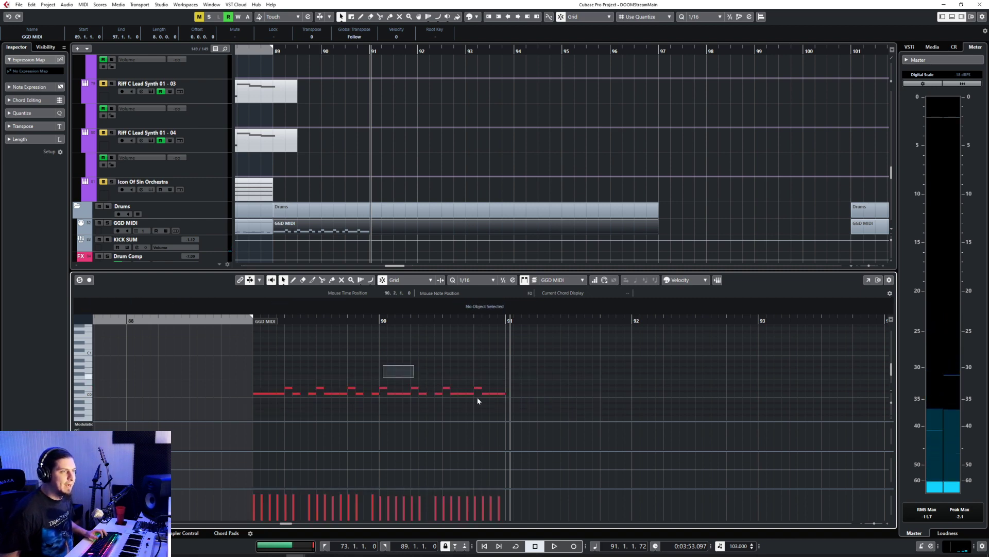
Step: Search the drum kit's keys around C3 for a cymbal sound and audition one
left_click_drag(477, 400, 541, 415)
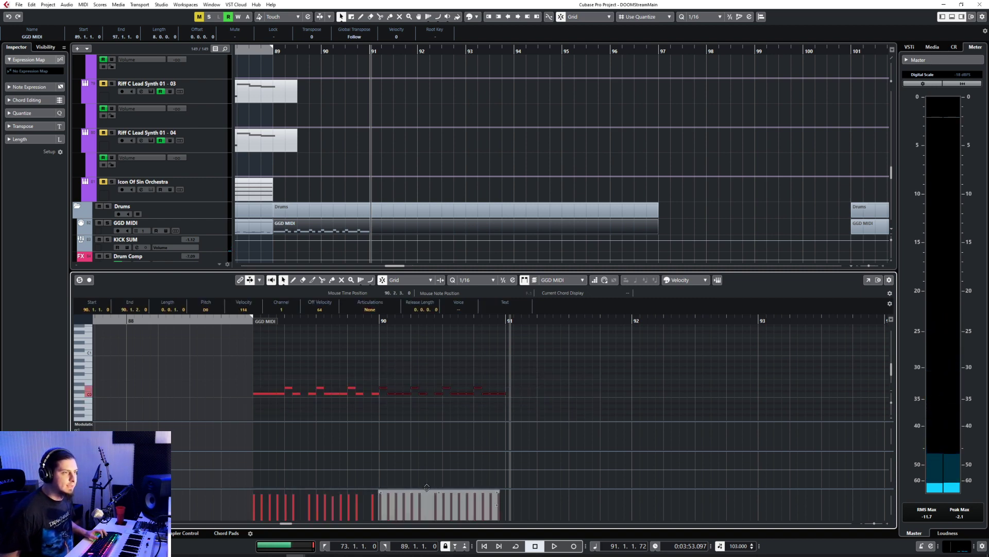
left_click(385, 350)
right_click(351, 374)
left_click(361, 375)
scroll(286, 379, "up", 5)
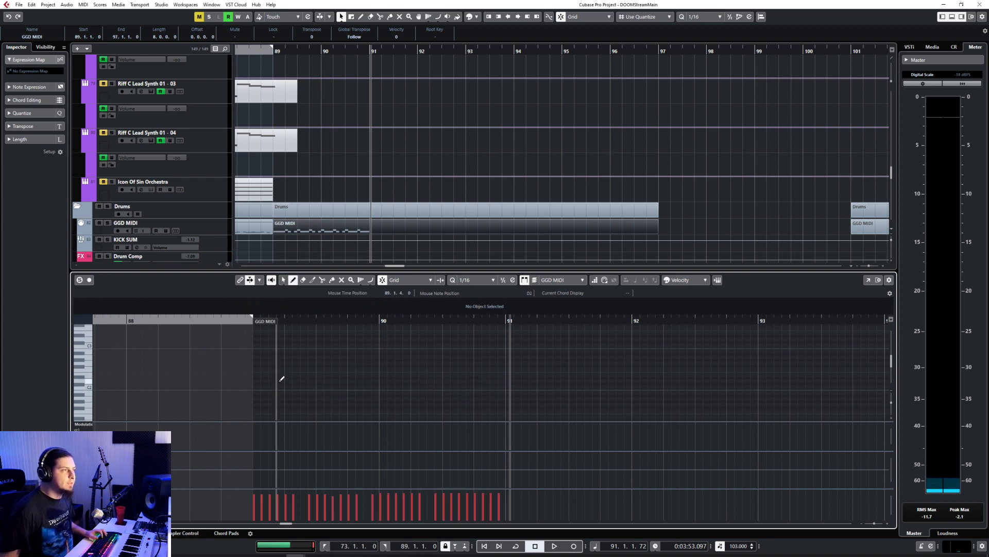
scroll(286, 379, "down", 2)
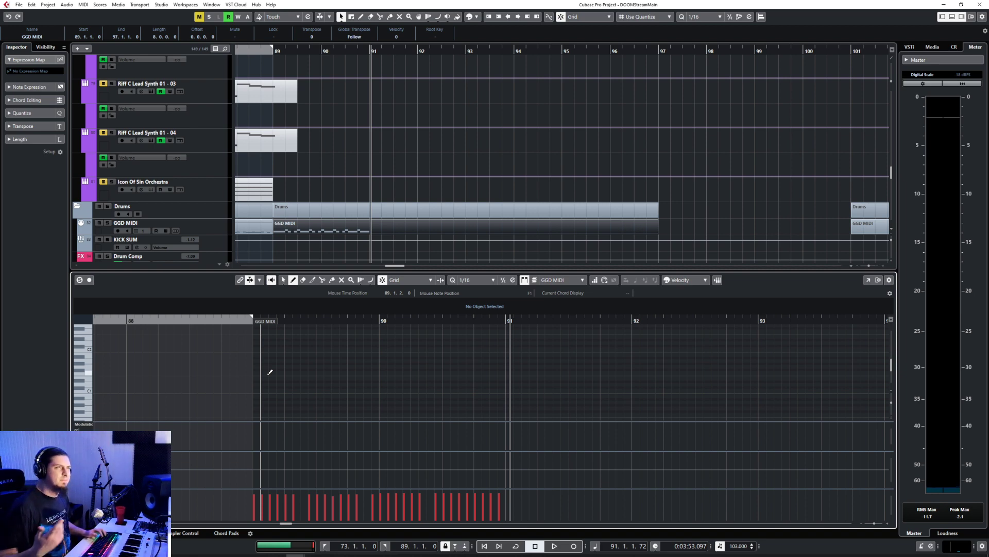
scroll(243, 382, "down", 4)
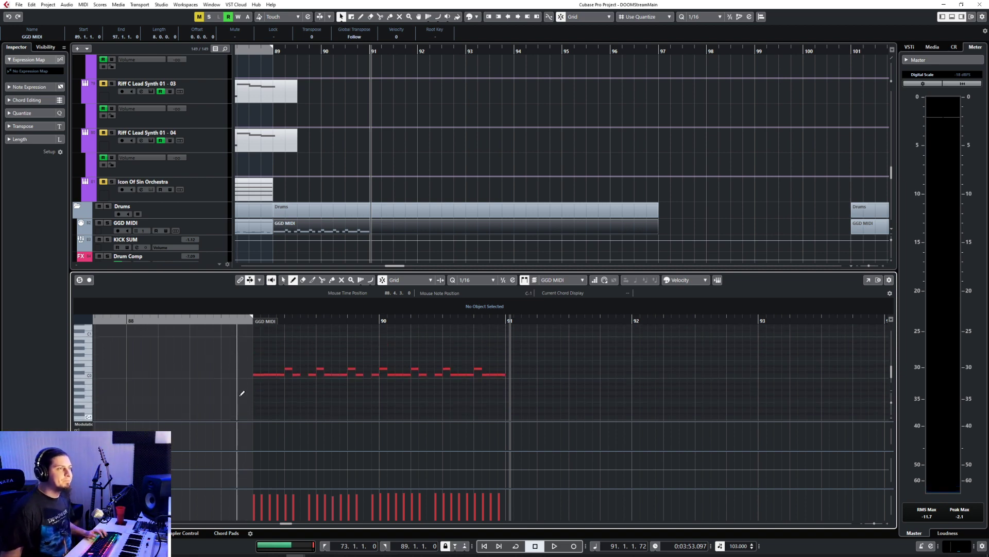
scroll(237, 381, "up", 1)
scroll(97, 347, "up", 3)
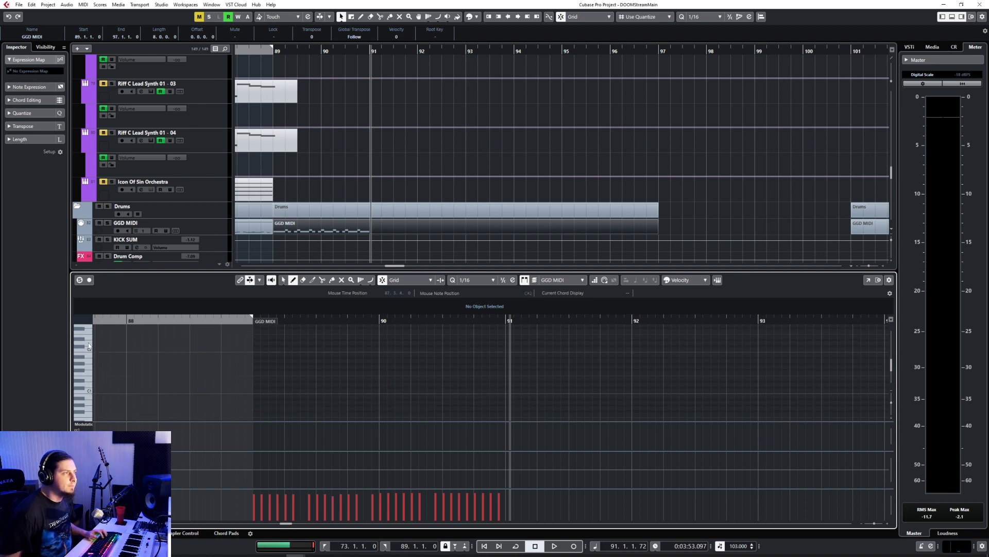
scroll(89, 351, "up", 3)
left_click(89, 350)
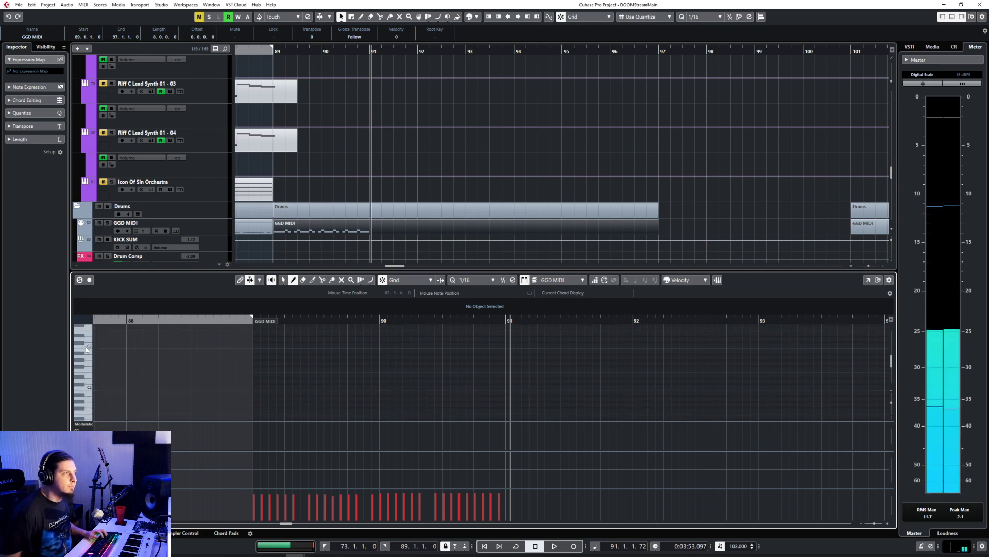
Step: Draw a D3 note from 89.1.1 to 90.1.1 and raise its velocity to 127
left_click(258, 336)
left_click_drag(308, 343, 380, 339)
left_click(260, 487)
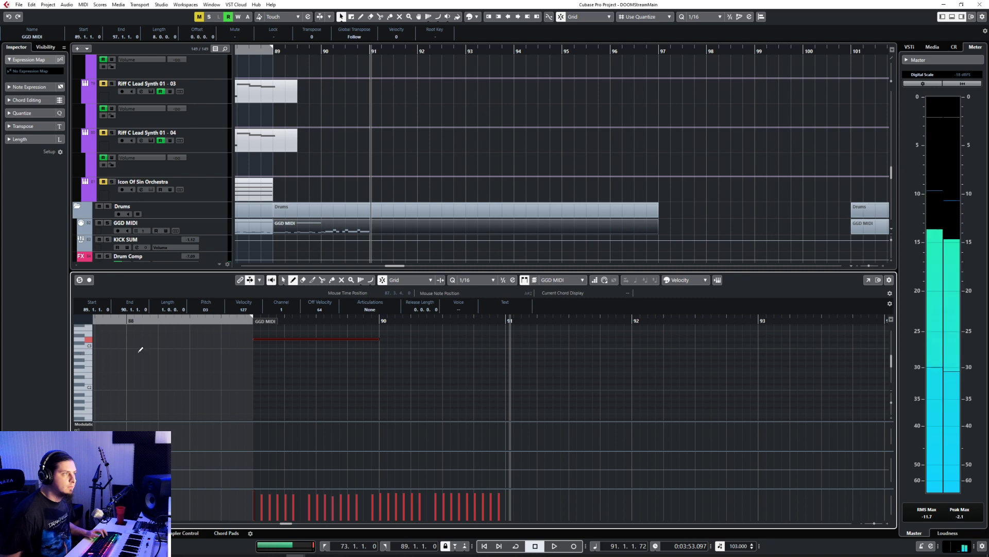
Step: Draw sixteenth-length A#2 notes at 89.2.1, 89.3.1 and 89.4.1
left_click(288, 354)
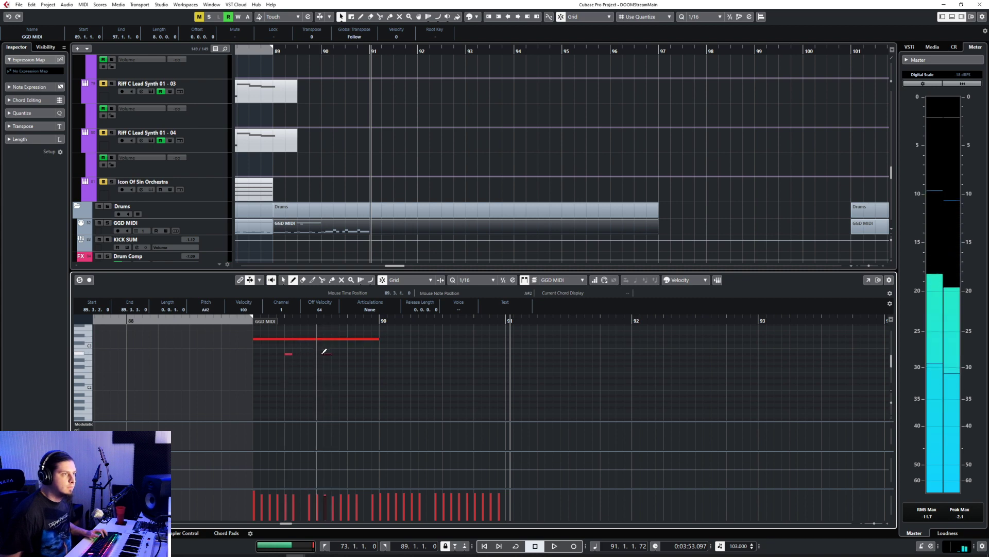
left_click(357, 354)
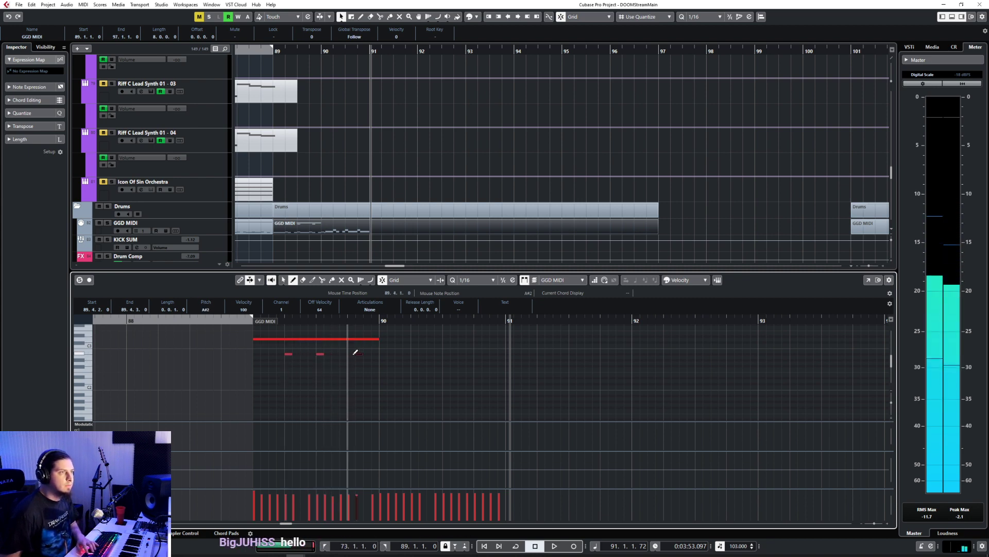
key("1")
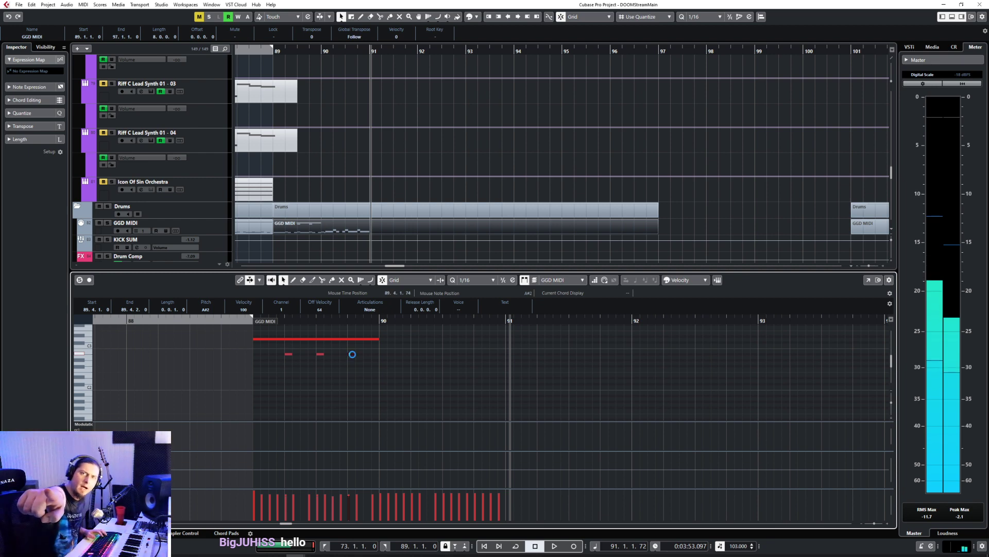
Step: Play from bar 88 into the new cymbal notes of bar 89
left_click(244, 319)
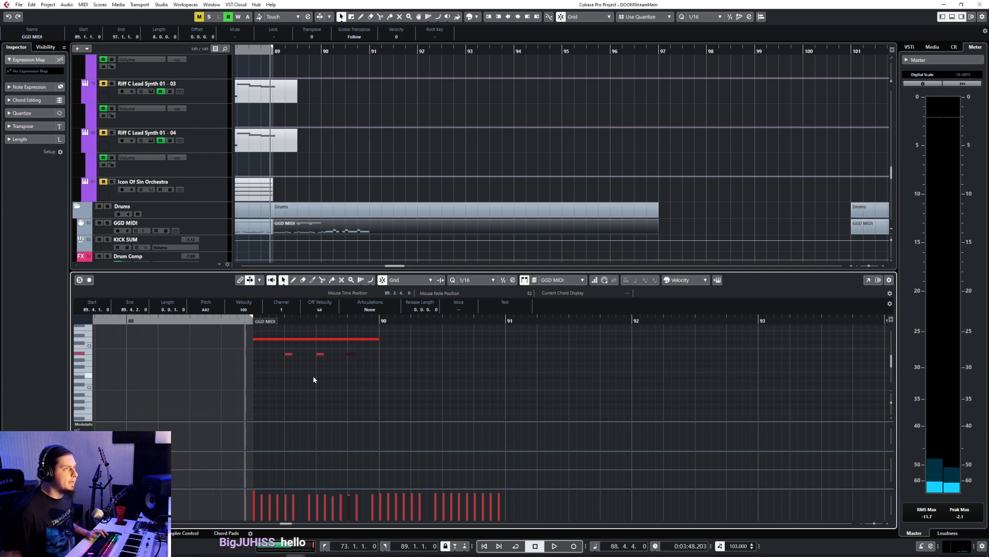
left_click(473, 391)
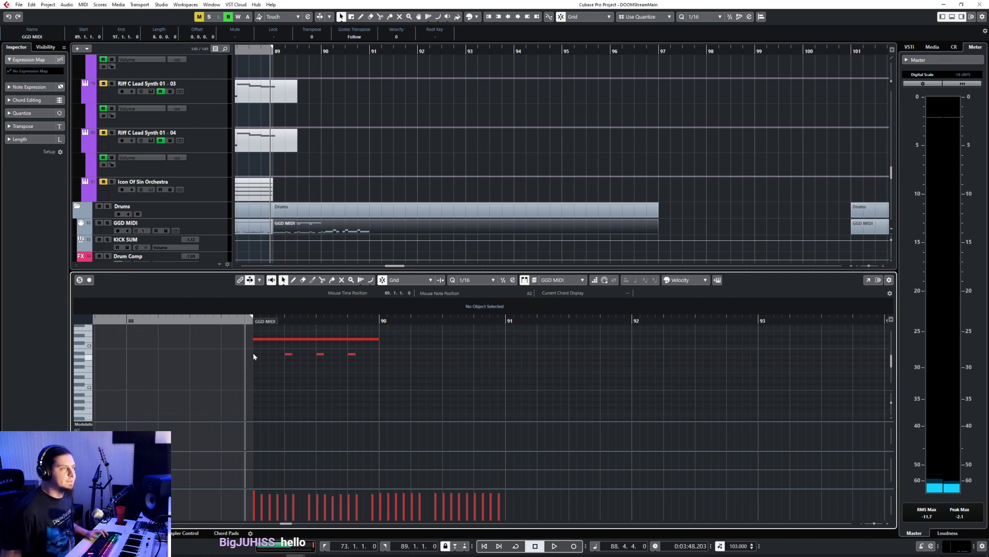
left_click(127, 320)
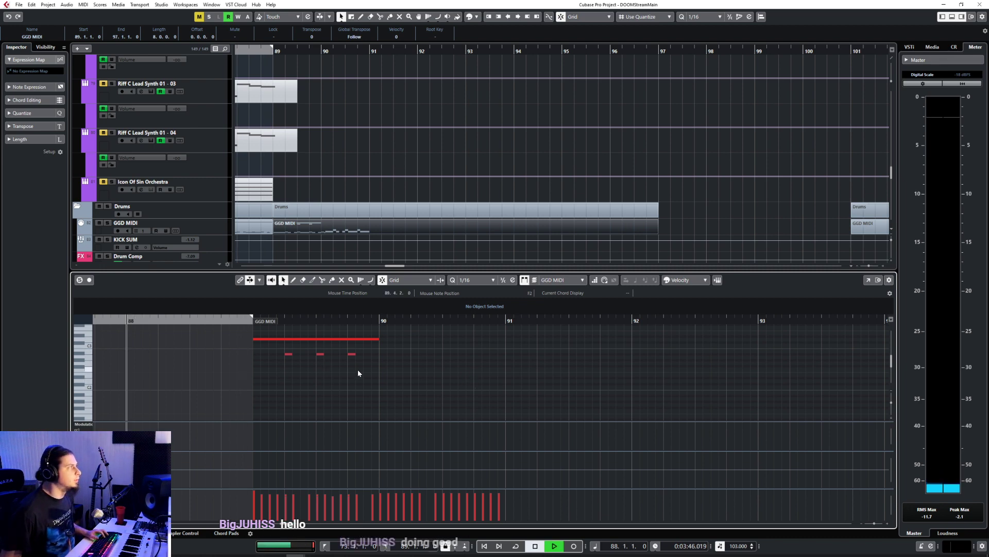
key("space")
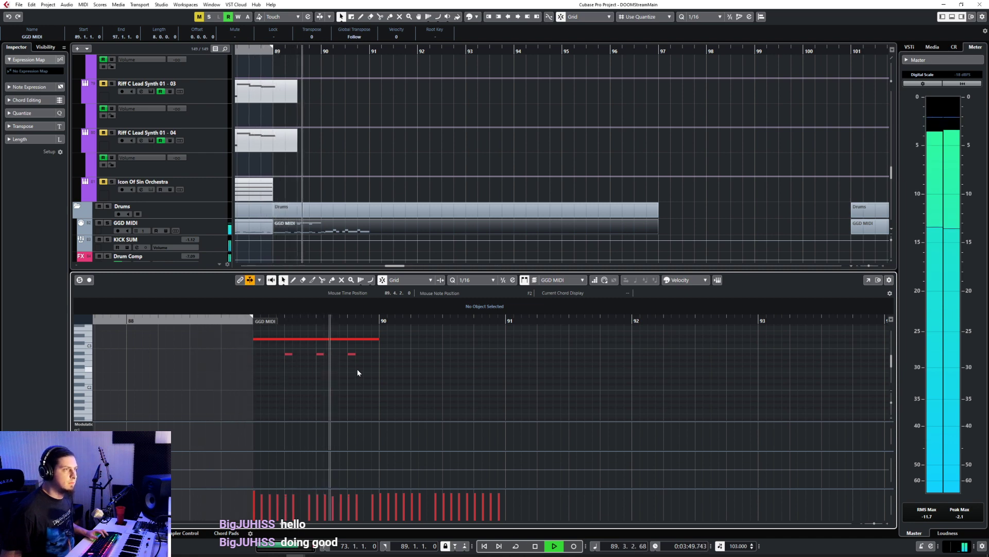
Step: Copy the A#2 notes at 89.3.1 and 89.4.1 to 90.1.1 and 90.3.1
left_click_drag(355, 369, 312, 350)
key("space")
left_click(378, 319)
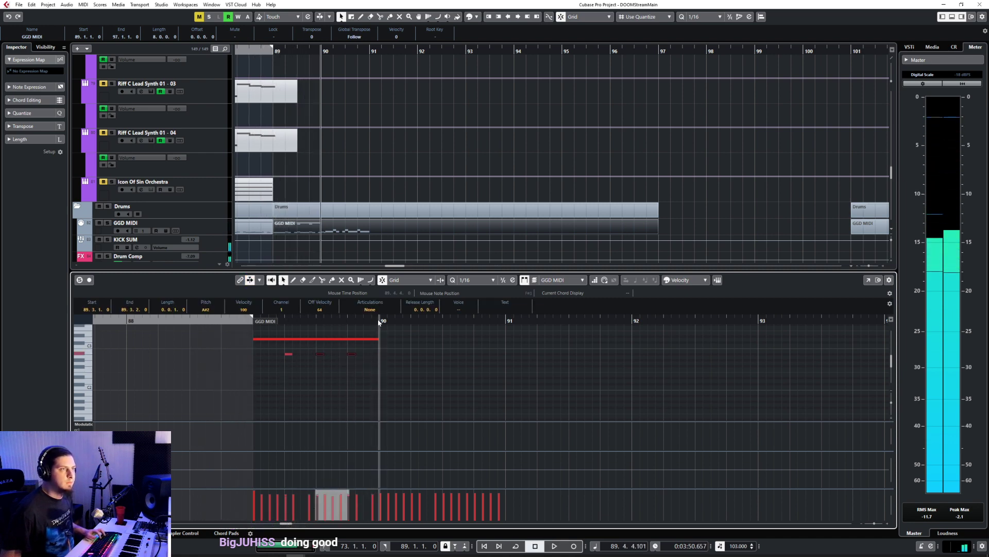
key("ctrl+v")
left_click(442, 320)
key("ctrl+v")
left_click(342, 395)
Step: Add an A#2 note at 89.1.3 with a much lower velocity than the accented hits
right_click(269, 356)
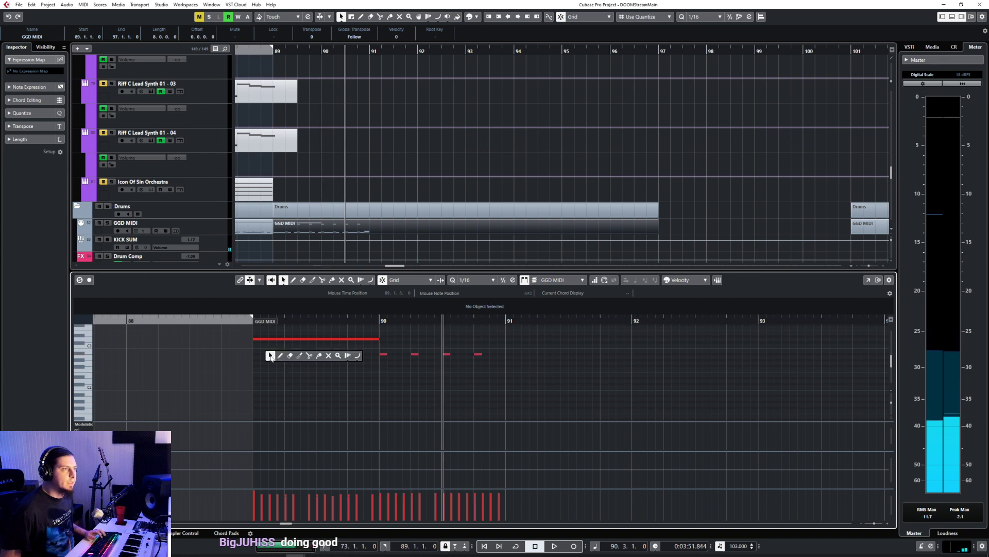
left_click(279, 356)
left_click(272, 354)
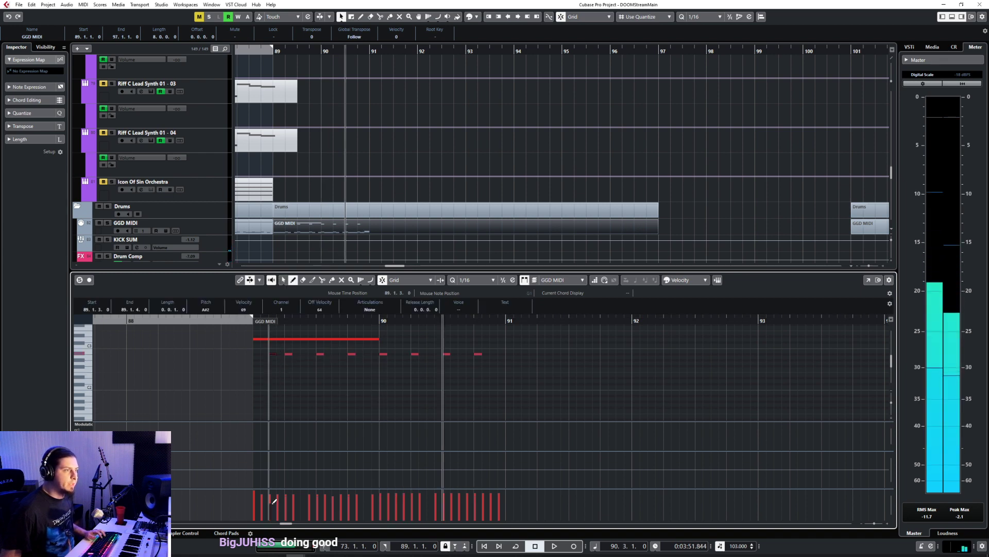
right_click(280, 375)
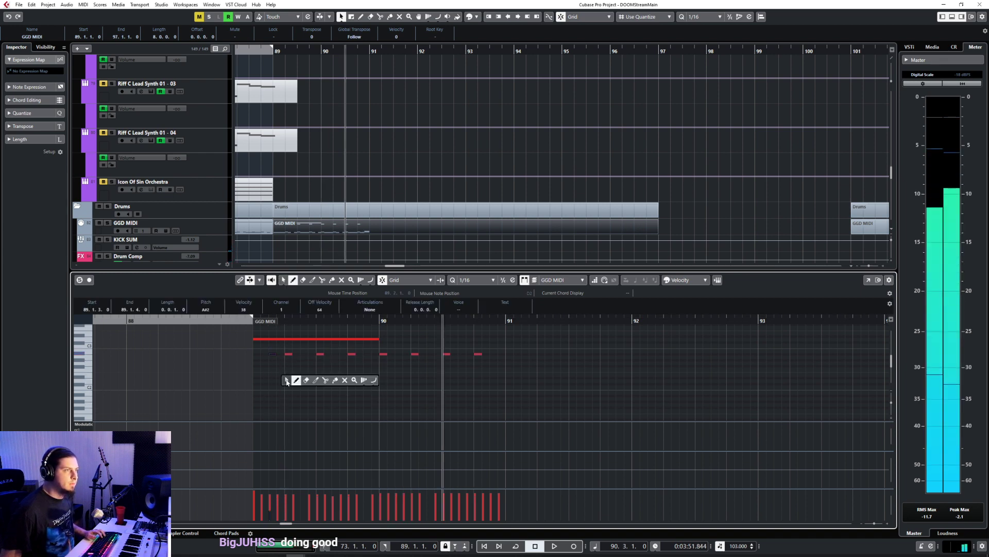
left_click(283, 380)
Step: Paste the quiet A#2 note at 89.2.3, 89.3.3 and 89.4.3
left_click(302, 320)
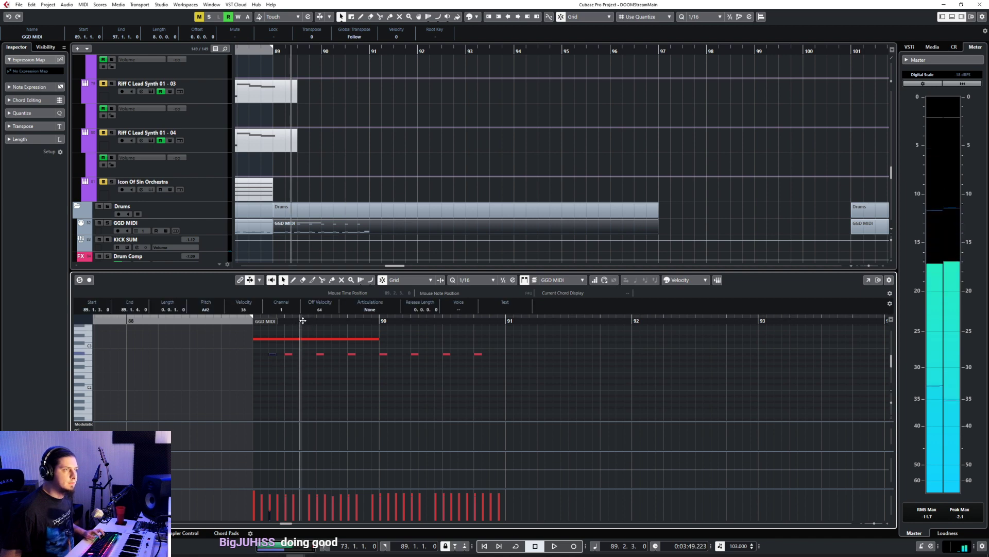
left_click(335, 320)
key("ctrl+v")
left_click(366, 320)
key("ctrl+v")
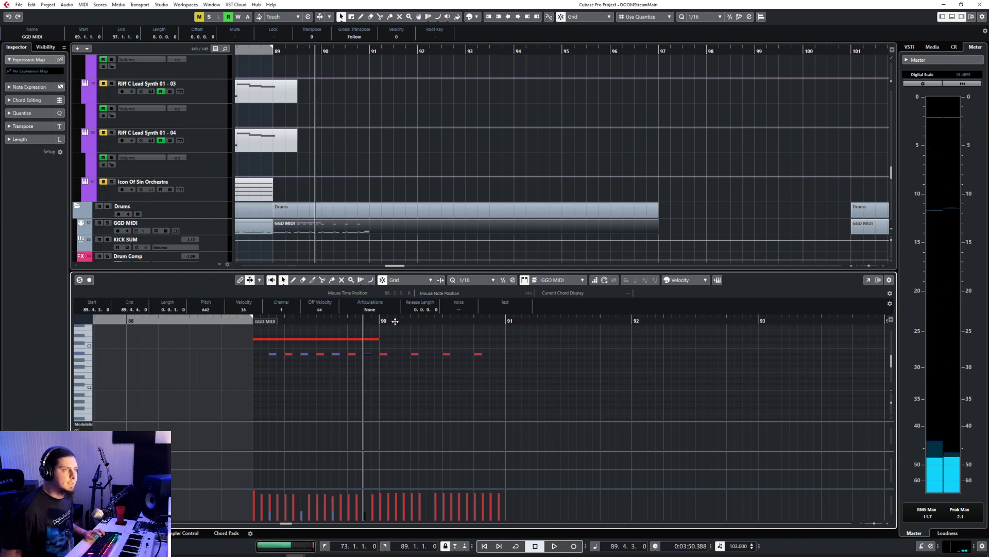
Step: Paste the quiet A#2 note at 90.1.3, 90.2.3, 90.3.3 and 90.4.3
left_click(395, 320)
key("ctrl+v")
left_click(427, 320)
key("ctrl+v")
left_click(459, 320)
key("ctrl+v")
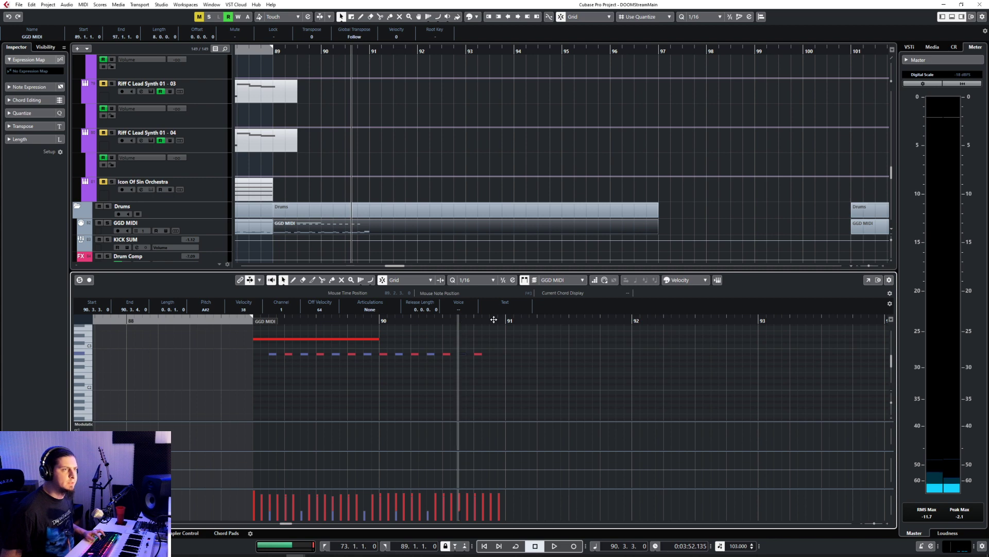
left_click(490, 320)
key("ctrl+v")
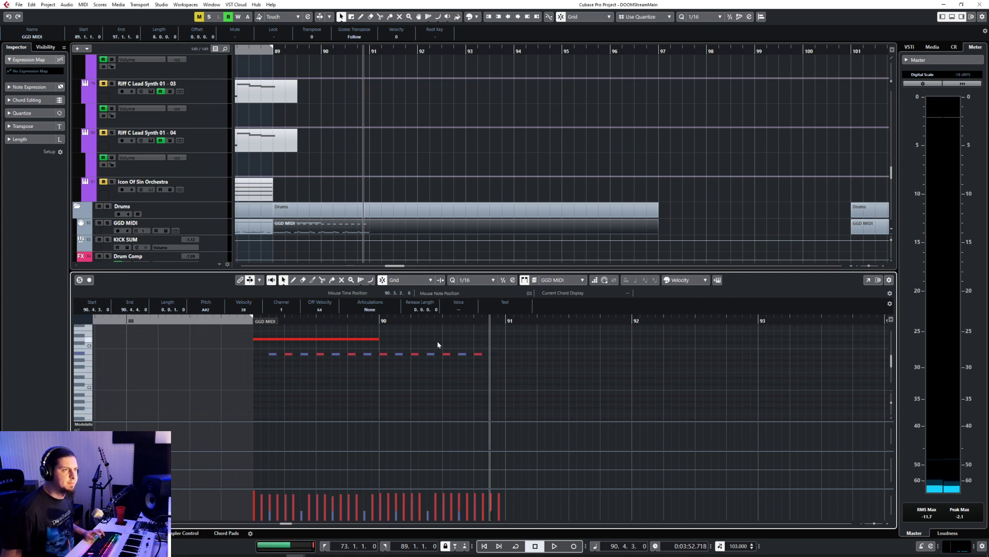
Step: Play the pattern with its cymbal part from 88.4.3 to bar 91
left_click(240, 319)
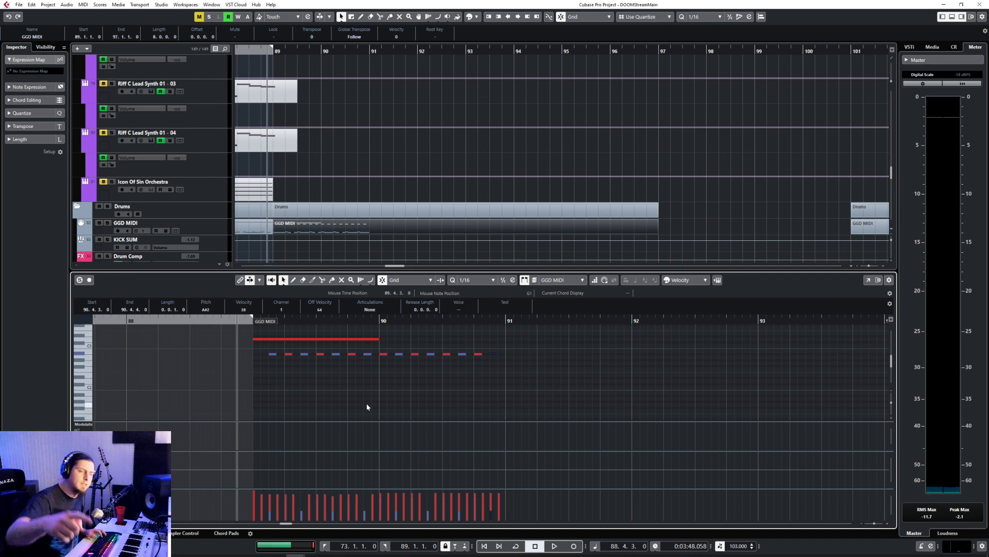
key("space")
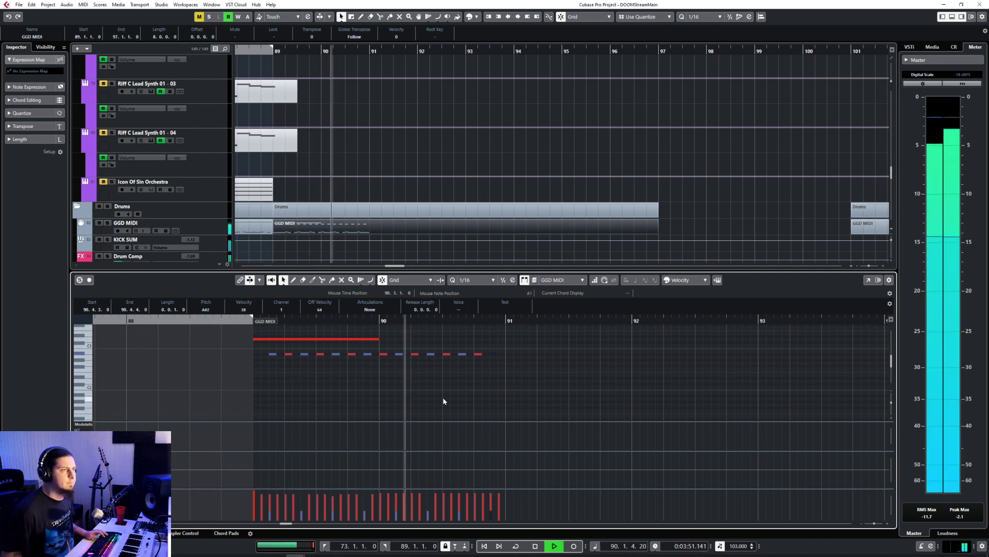
scroll(443, 397, "down", 3)
scroll(437, 393, "up", 1)
scroll(437, 393, "down", 2)
key("space")
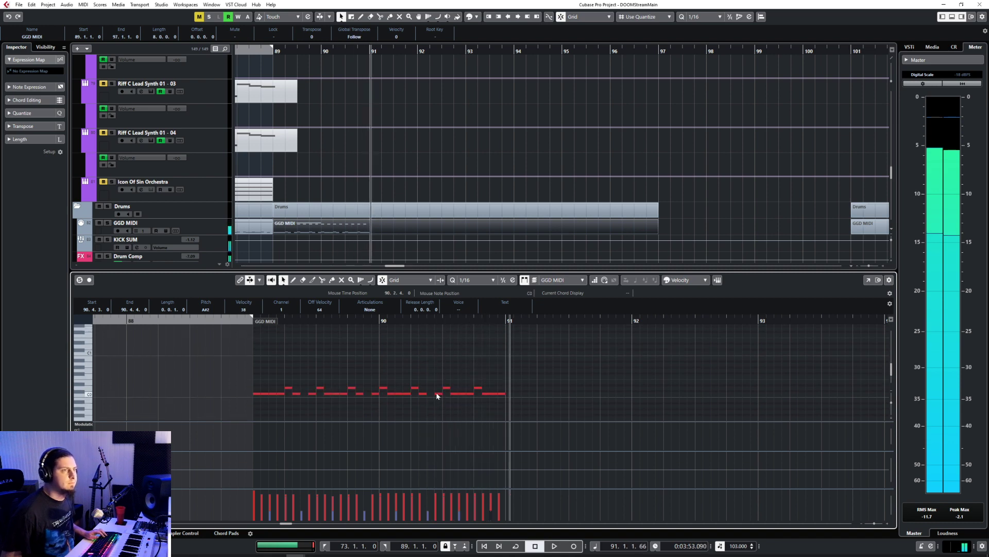
Step: Copy all drum notes of bars 89 and 90 to bar 91
scroll(436, 395, "up", 3)
scroll(435, 393, "down", 2)
left_click_drag(315, 338, 597, 413)
scroll(330, 346, "up", 2)
scroll(369, 367, "down", 3)
left_click_drag(313, 361, 536, 407)
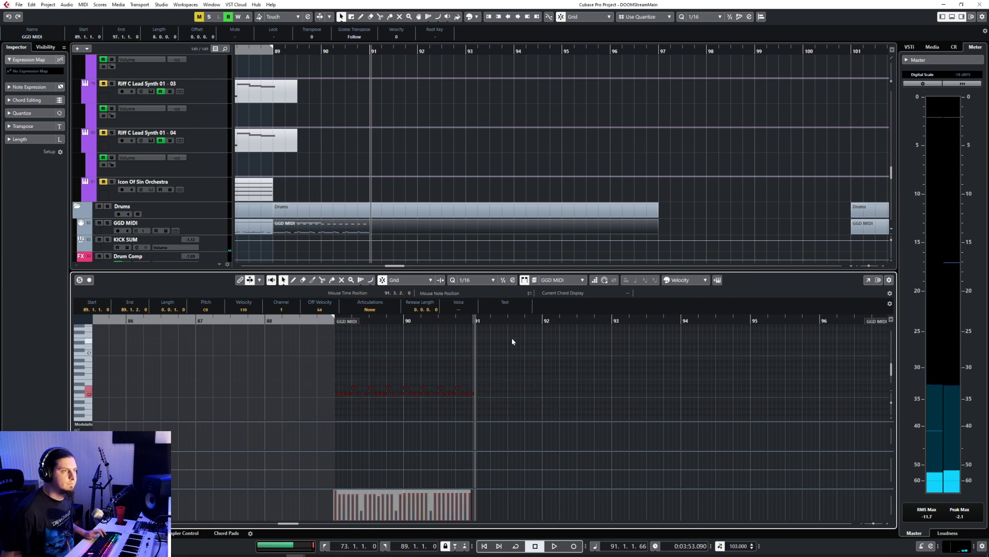
key("ctrl+v")
scroll(524, 379, "up", 3)
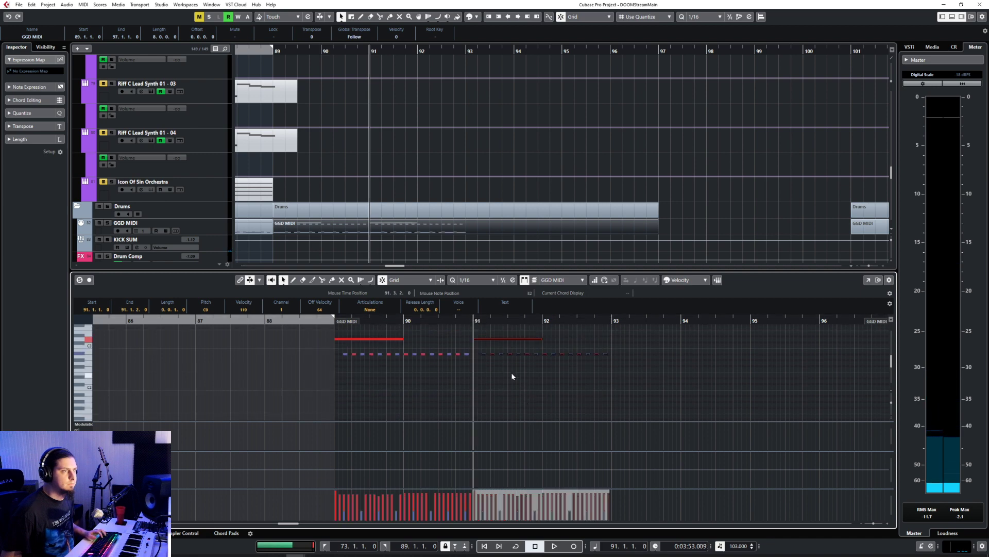
Step: Move the one-bar D3 note at 91.1.1 up to G3
left_click(483, 335)
left_click(487, 339)
scroll(225, 367, "up", 2)
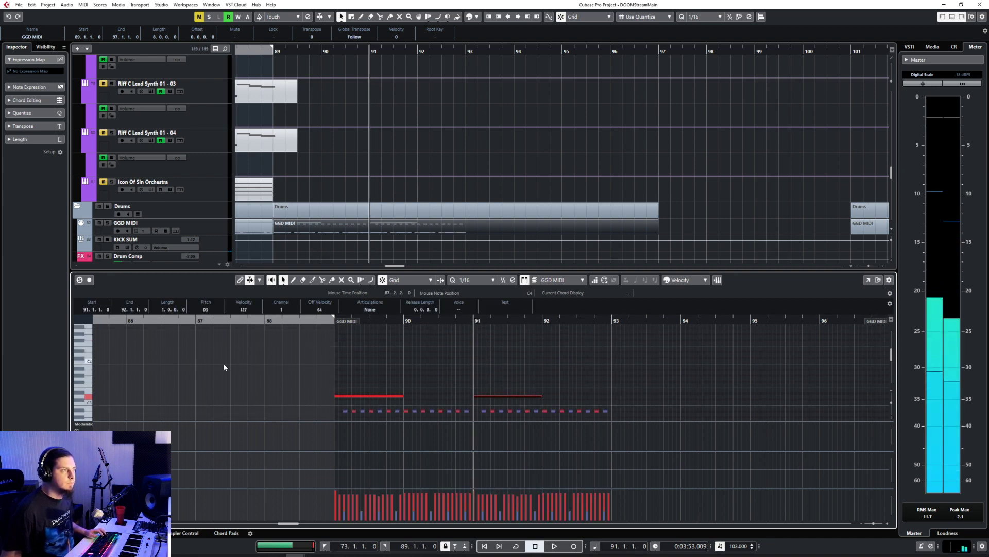
left_click(89, 381)
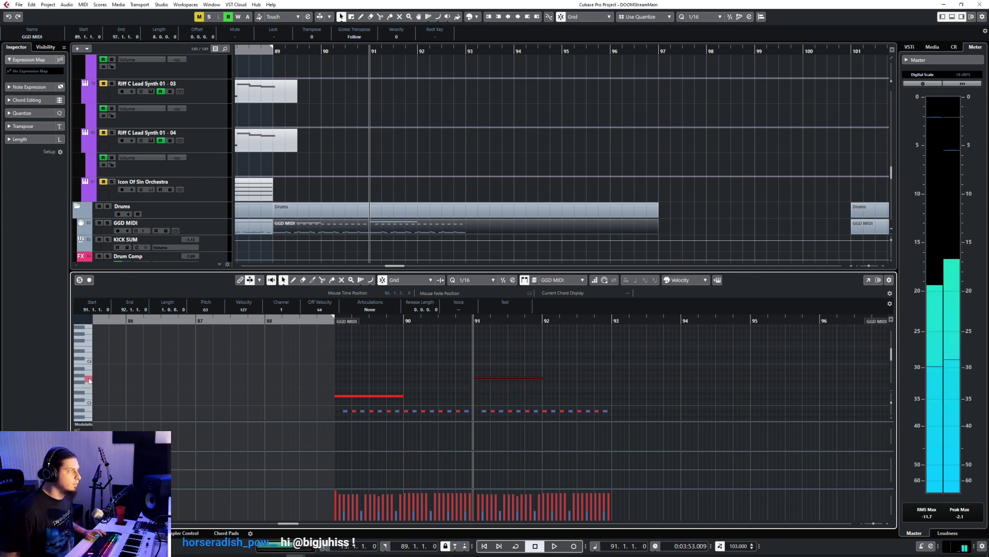
left_click(417, 356)
Step: Listen to the four-bar drum pattern through the end of bar 92
key("space")
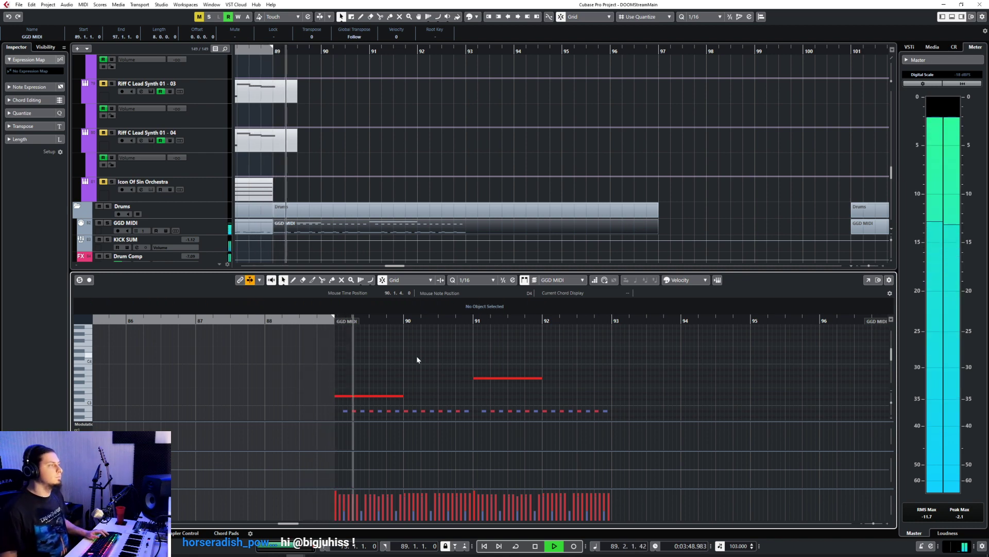
scroll(416, 356, "down", 5)
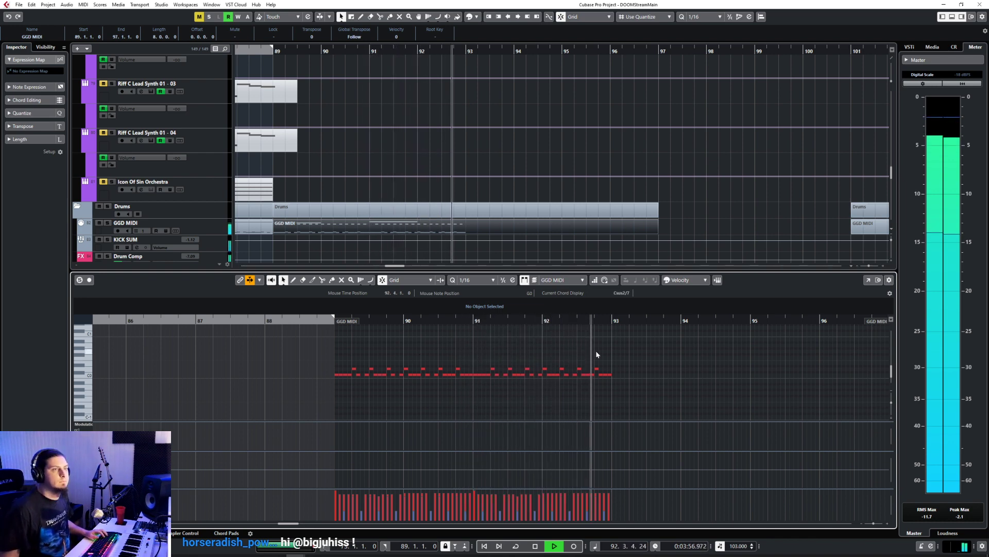
key("space")
Step: Delete the C0 kick notes at the end of bar 92, after the snare at 92.4.1
left_click_drag(616, 379, 617, 379)
key("Delete")
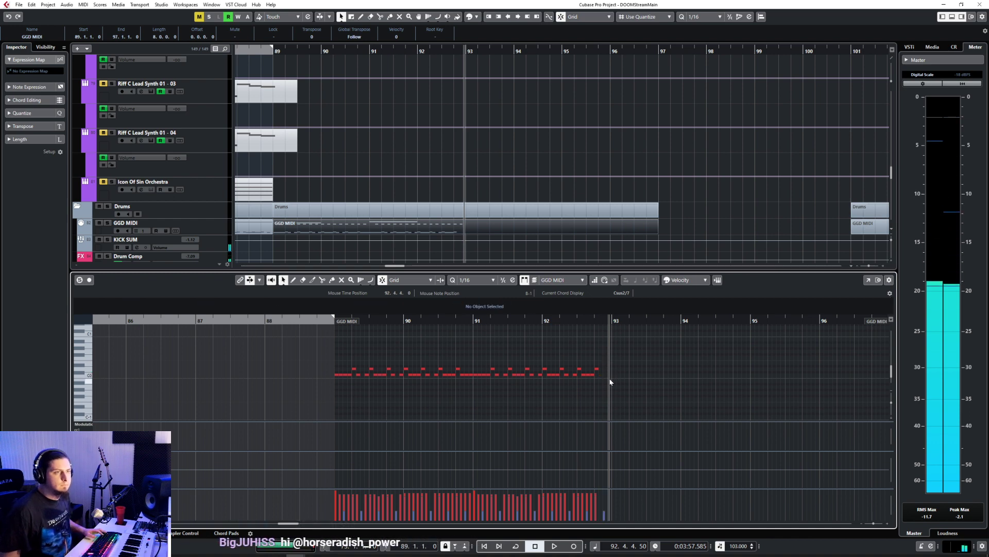
Step: Replace the snare at 92.4.1 with D0 snare hits of 1/32 length starting at 92.4.1
scroll(609, 379, "up", 3)
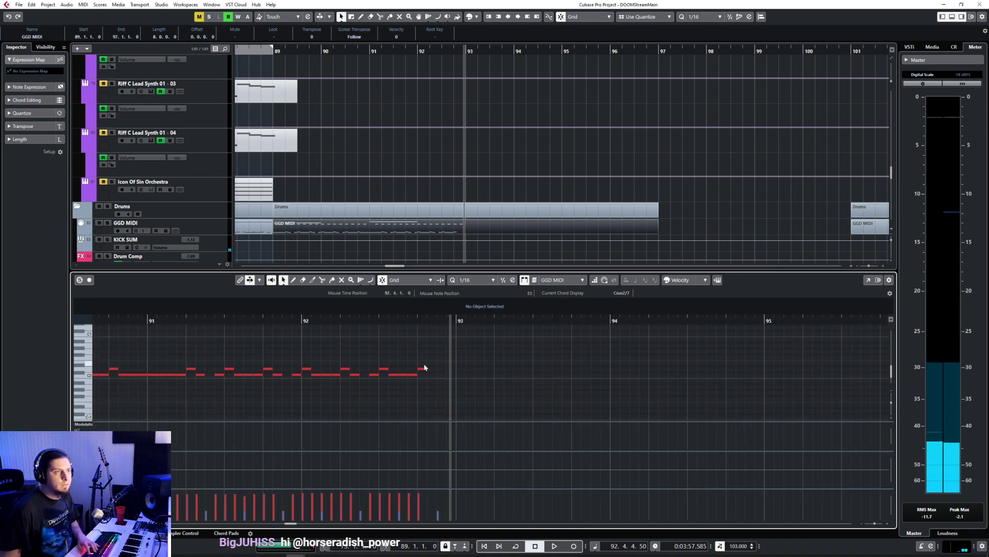
left_click(425, 367)
left_click(474, 280)
left_click(485, 334)
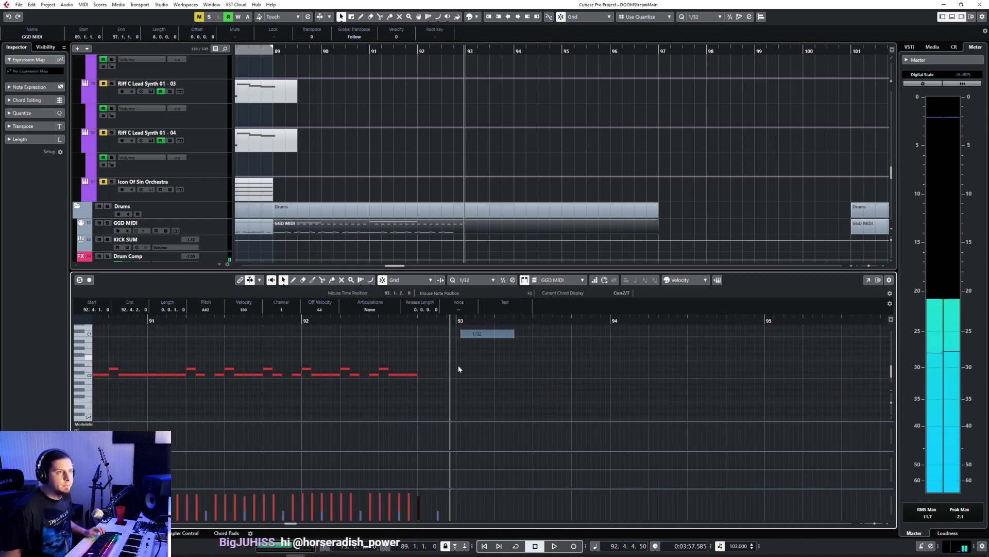
key("8")
left_click(420, 368)
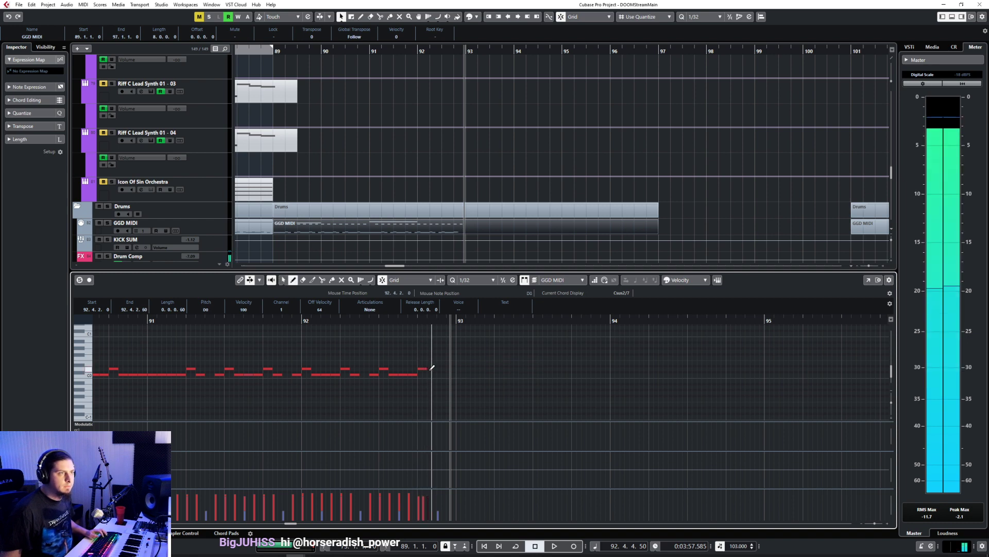
Step: Replace the 1/32 snare at 92.4.2 with a run of 1/16 D0 snares up to the end of bar 92
left_click(474, 280)
left_click(484, 325)
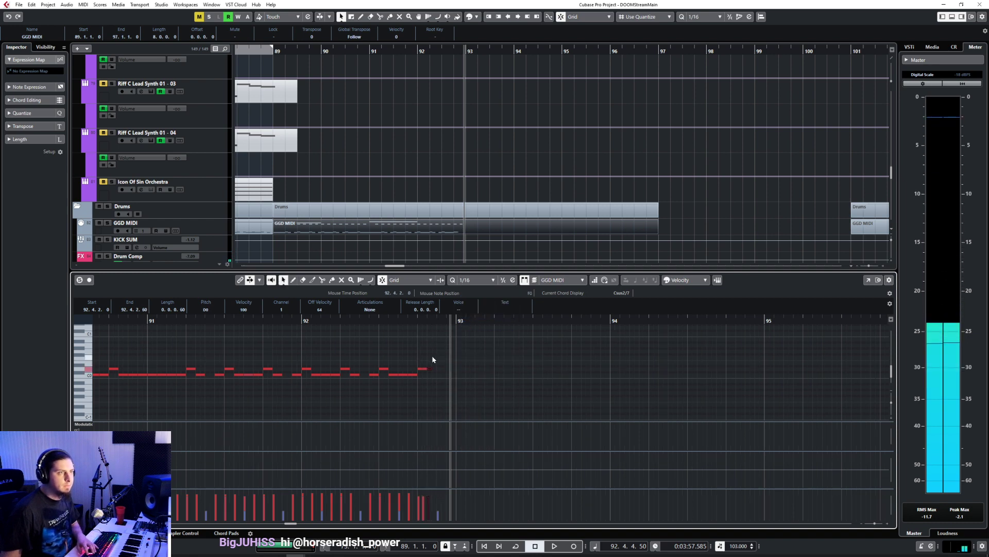
key("1")
key("Delete")
left_click_drag(439, 368, 449, 367)
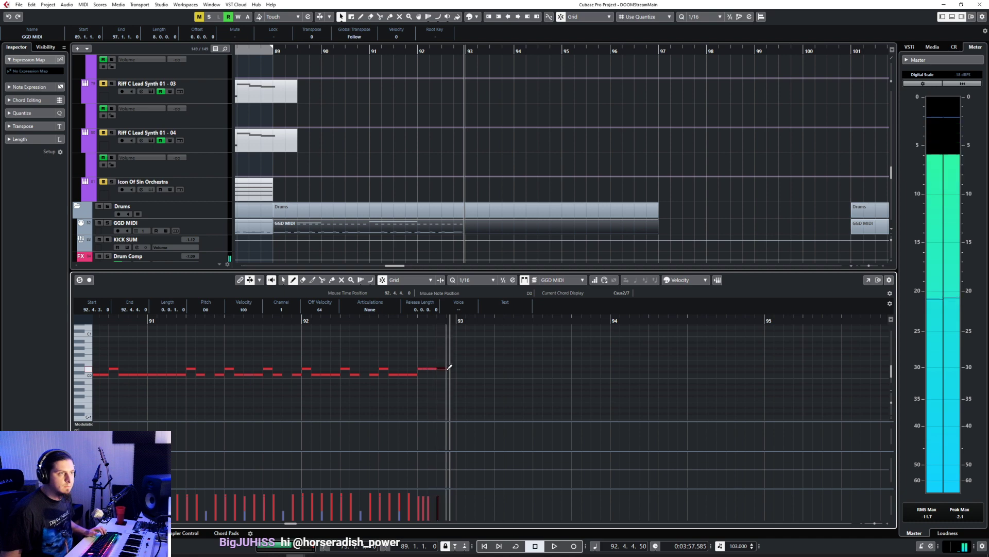
left_click(449, 369)
scroll(451, 366, "up", 5)
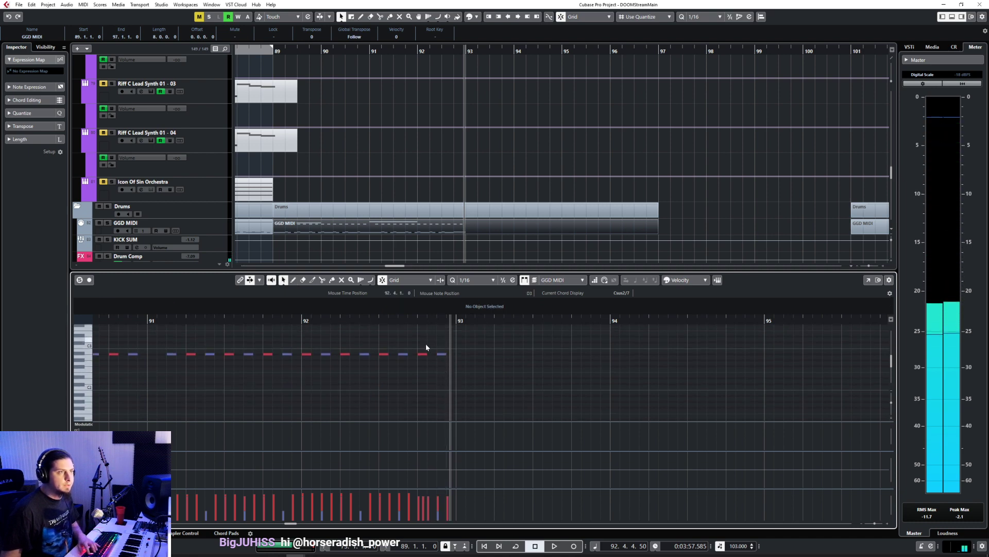
Step: Ramp the velocities of the closing snare fill in bar 92 upward and listen to the fill into bar 93
scroll(452, 361, "down", 5)
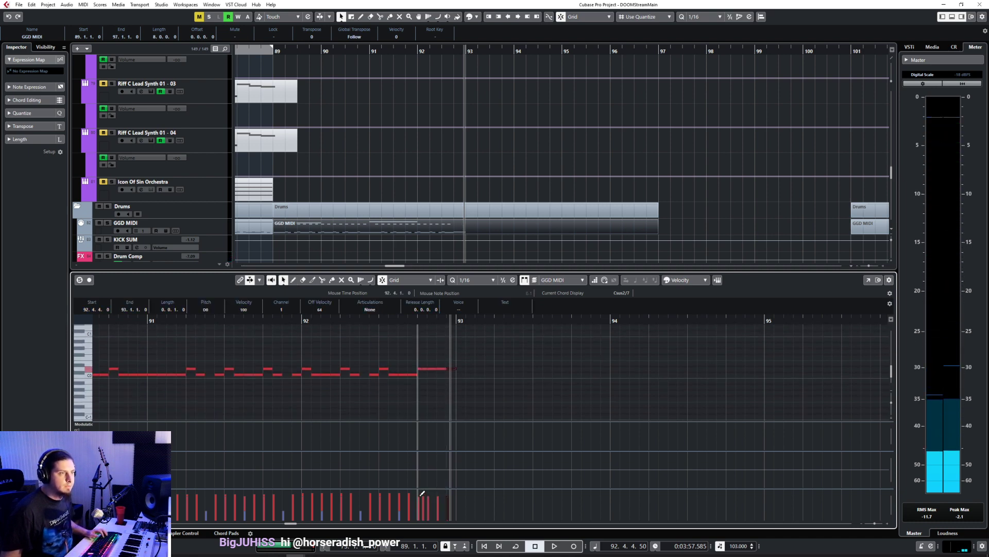
left_click_drag(421, 496, 461, 473)
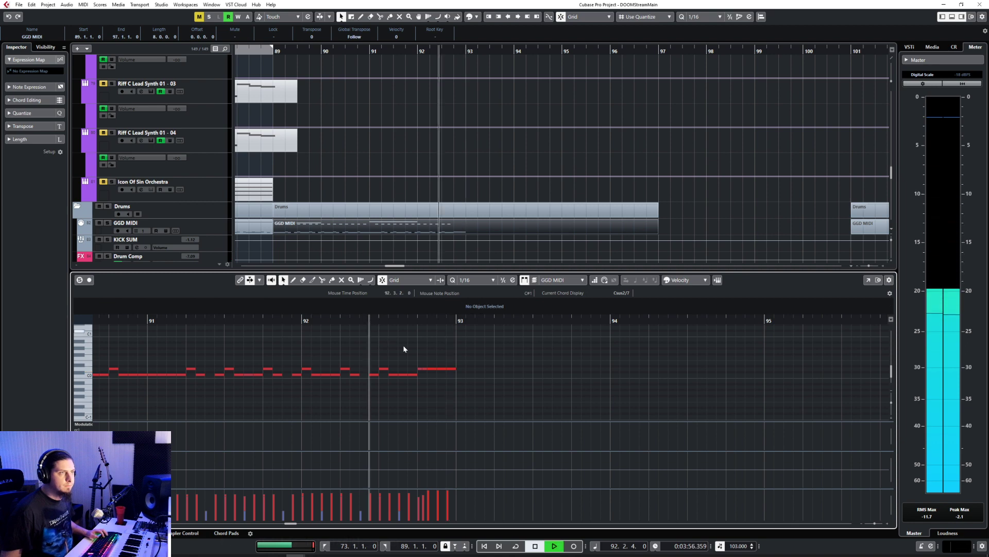
key("space")
scroll(414, 351, "down", 4)
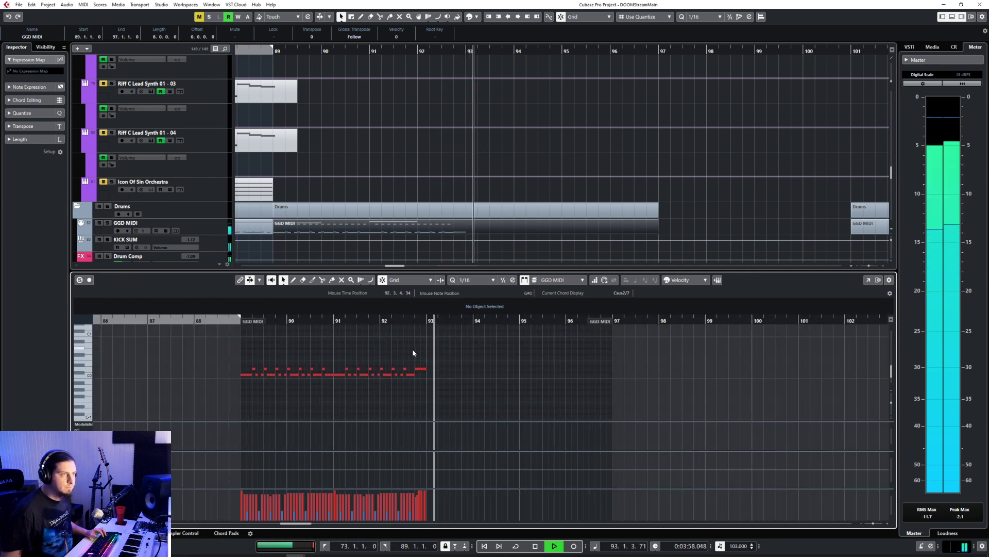
scroll(296, 349, "up", 7)
key("space")
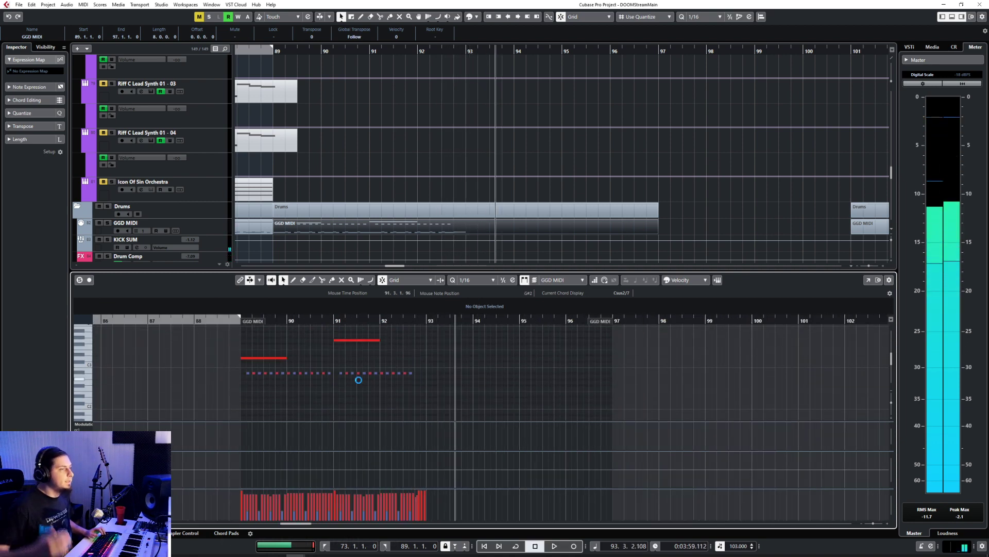
Step: Copy the C0 kick notes of bars 89 to 92 to bar 93
scroll(363, 383, "down", 4)
scroll(368, 384, "up", 4)
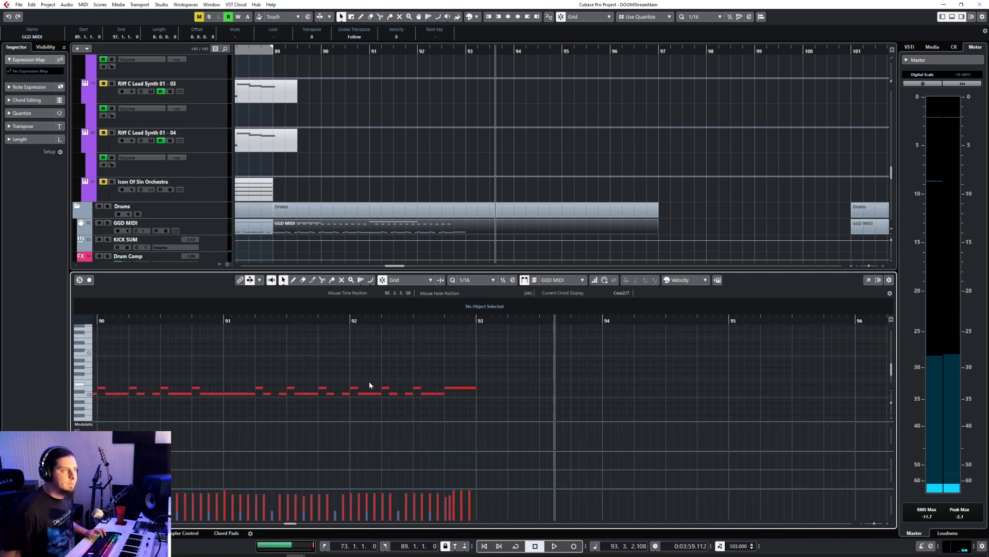
scroll(348, 392, "down", 3)
left_click_drag(133, 393, 403, 407)
left_click(418, 320)
key("ctrl+v")
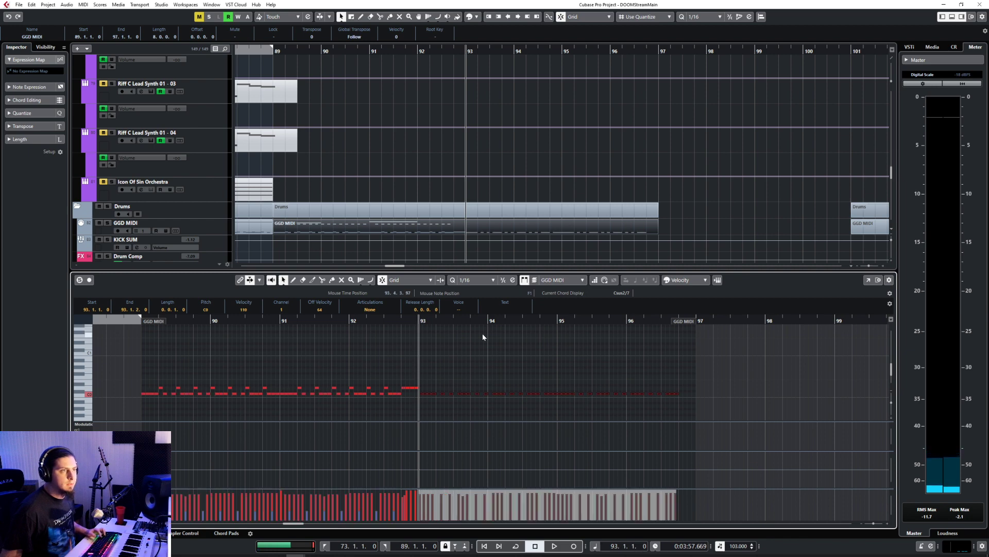
Step: Add 1/16 D0 snares at 93.2.1 and 93.4.1 and raise their velocity to 119
scroll(462, 369, "up", 4)
left_click(471, 281)
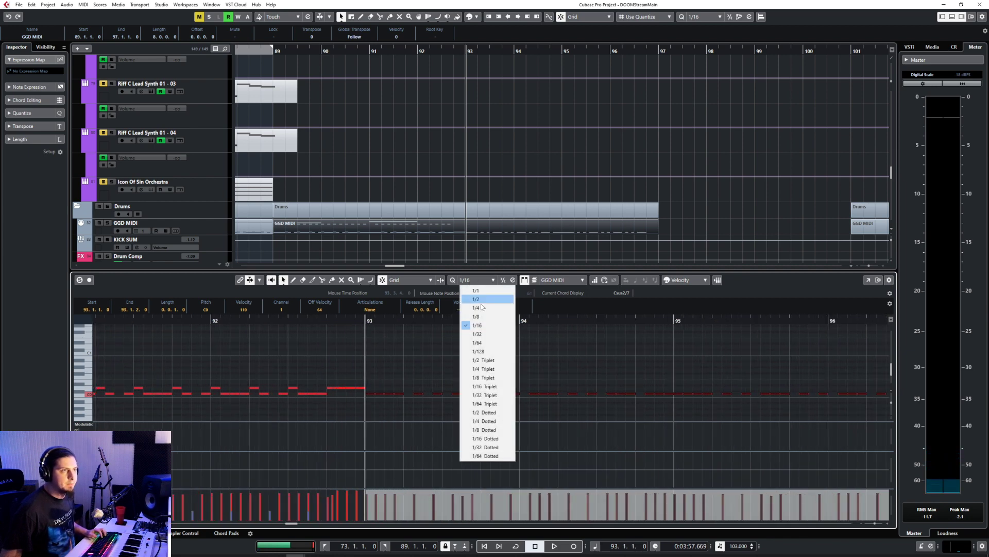
left_click(488, 327)
right_click(454, 387)
left_click(463, 386)
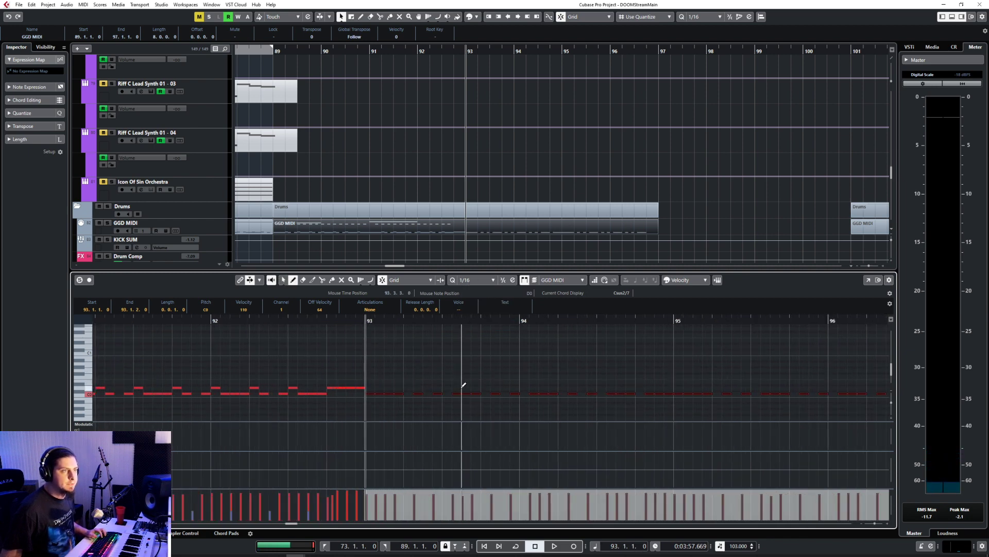
left_click(409, 387)
left_click(482, 386)
key("1")
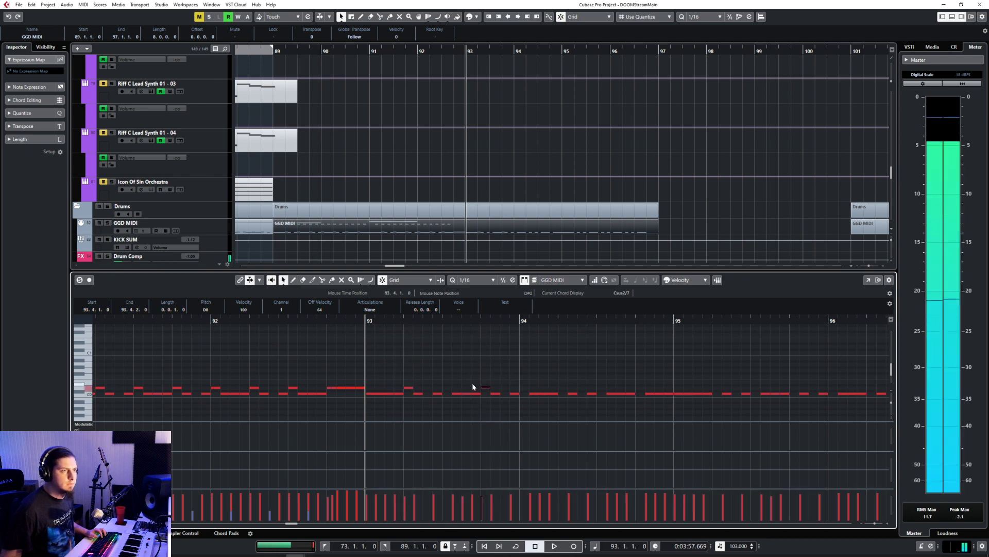
left_click_drag(389, 372, 511, 395)
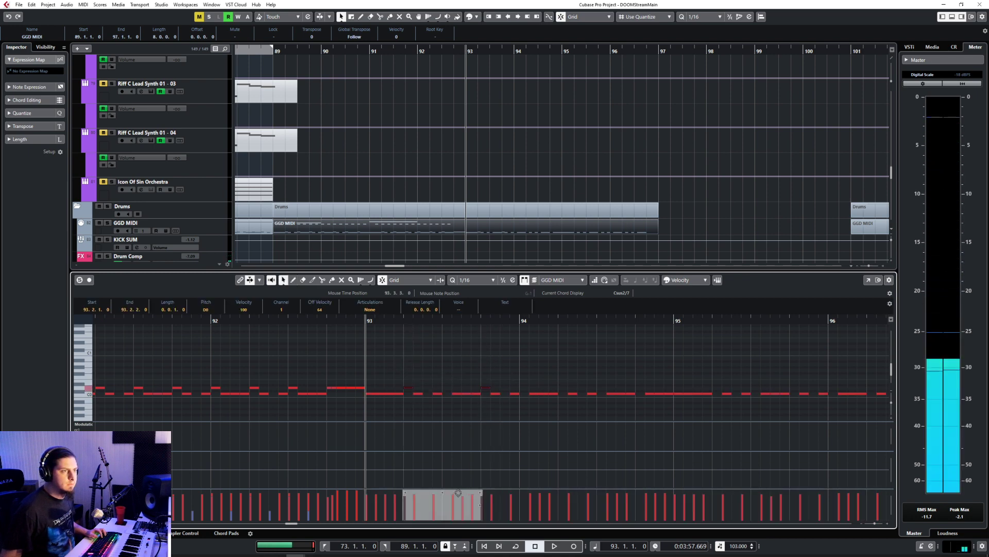
Step: Copy the cymbal notes of bars 89 to 92, including the one-bar D3 and G3 notes, to bar 93
scroll(431, 359, "down", 5)
scroll(405, 376, "up", 4)
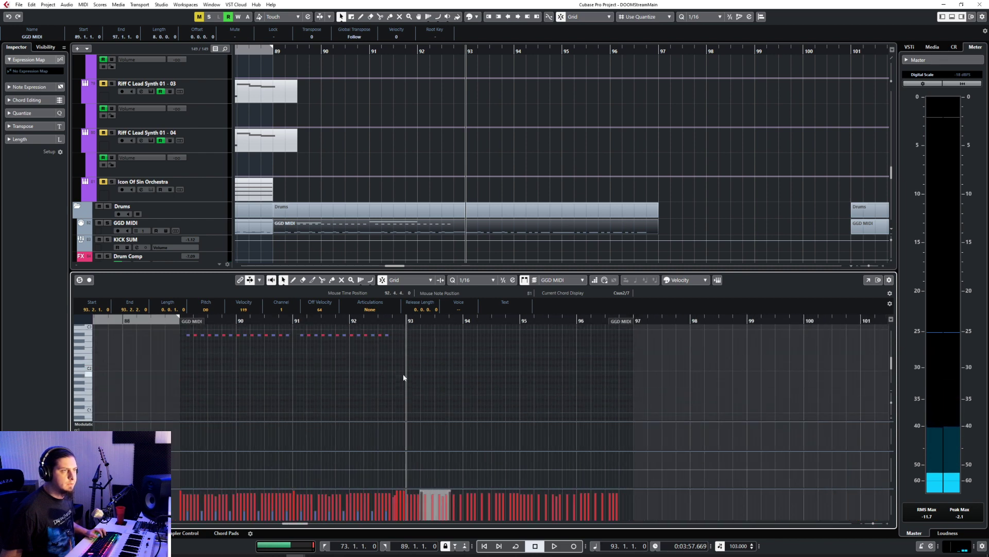
mouse_move(167, 344)
left_mouse_down()
mouse_move(470, 397)
mouse_move(413, 356)
left_mouse_up()
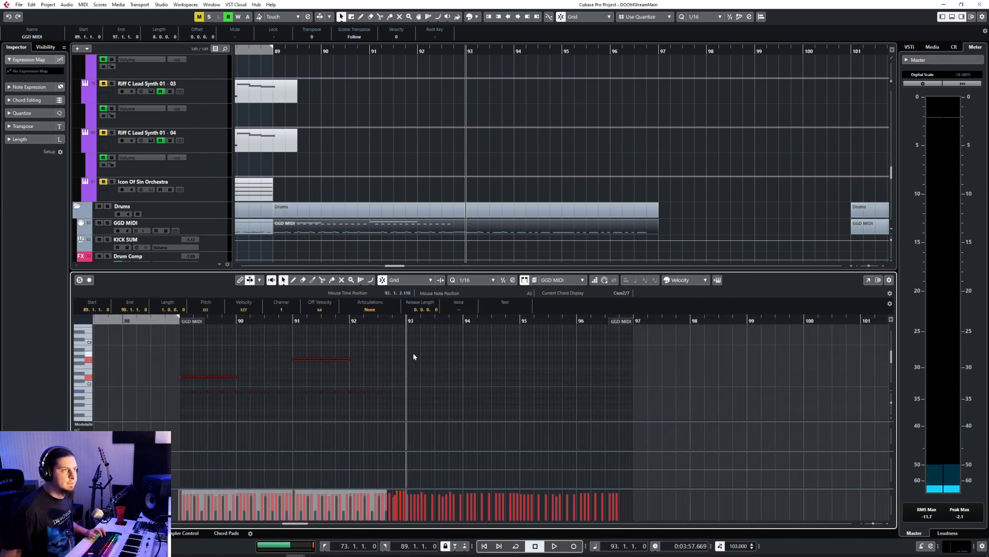
key("ctrl+v")
scroll(420, 366, "down", 5)
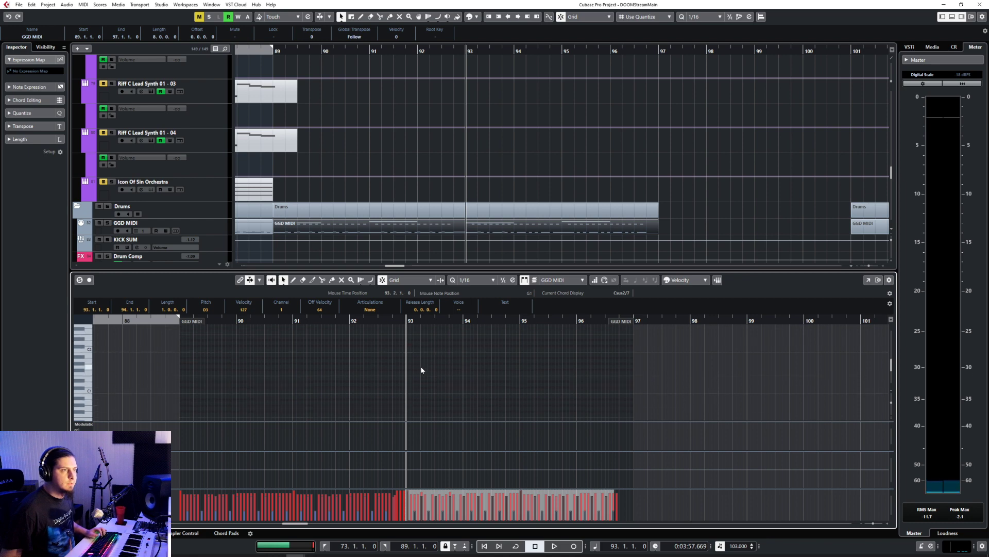
Step: Copy the two D0 snares of bar 93 to 94.2.1, 95.2.1 and 96.2.1
scroll(420, 366, "up", 1)
left_click_drag(419, 357, 477, 371)
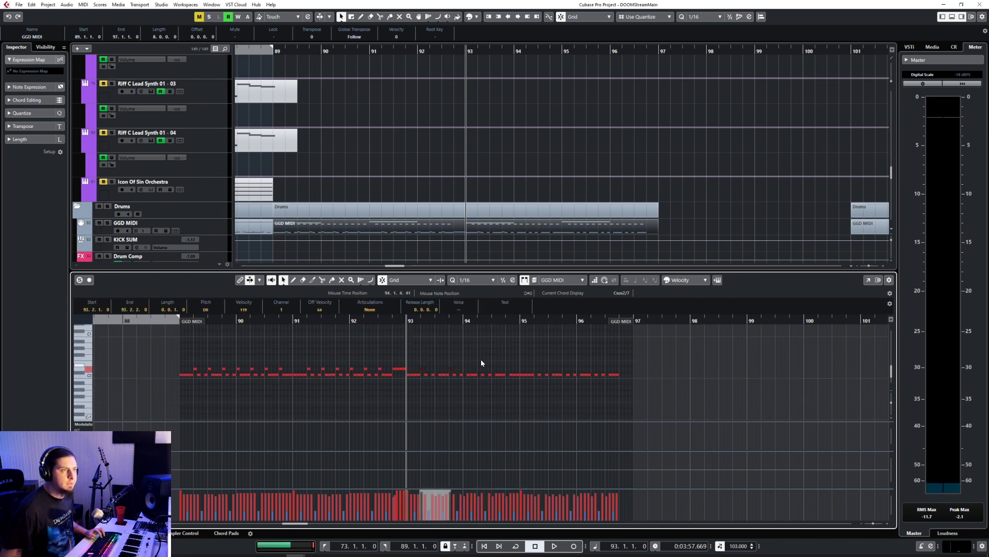
left_click(476, 319)
key("ctrl+v")
left_click(534, 321)
key("ctrl+v")
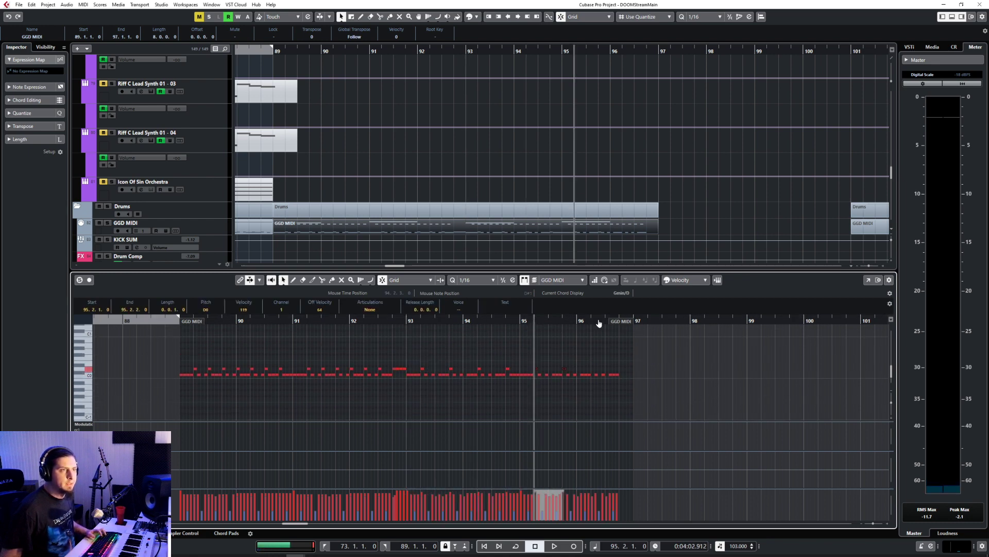
key("ctrl+v")
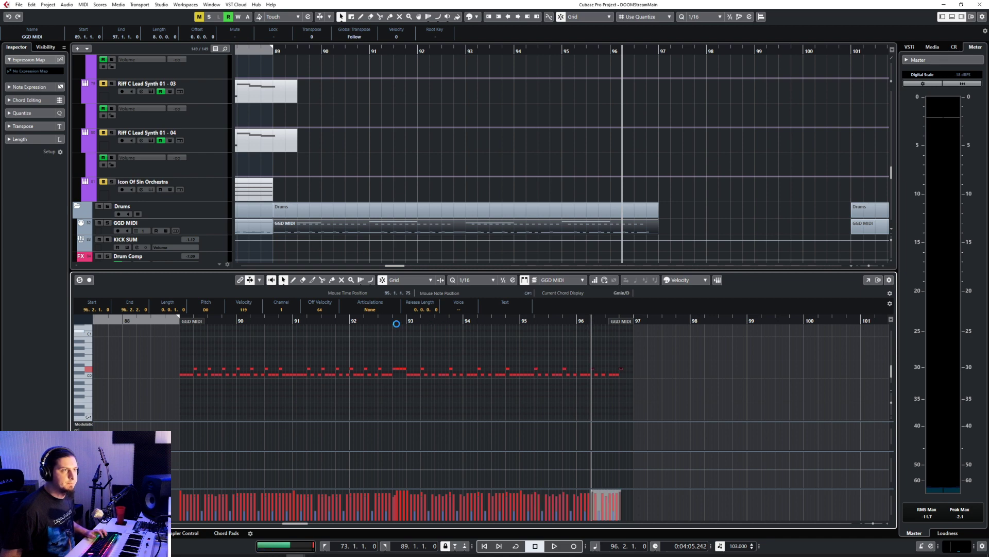
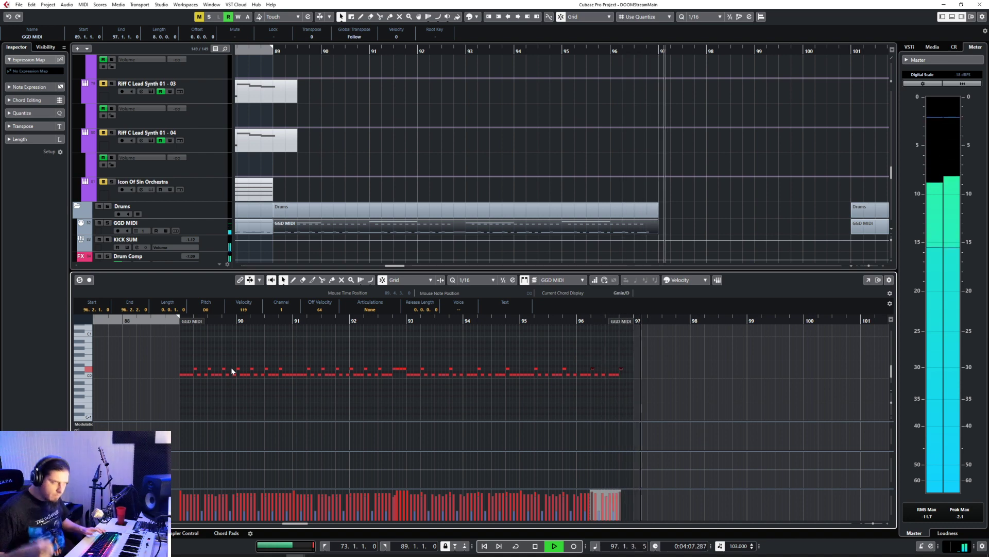
Step: Stop playback and add 1/16 D0 snares at 96.4.2, 96.4.3 and 96.4.4, raising the ending fill's velocities to 127
key("space")
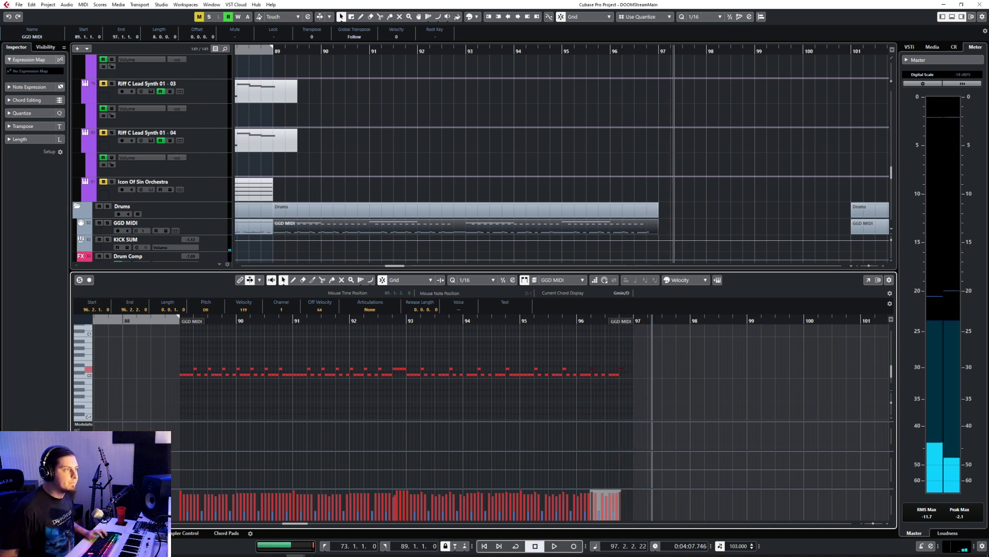
left_click(78, 533)
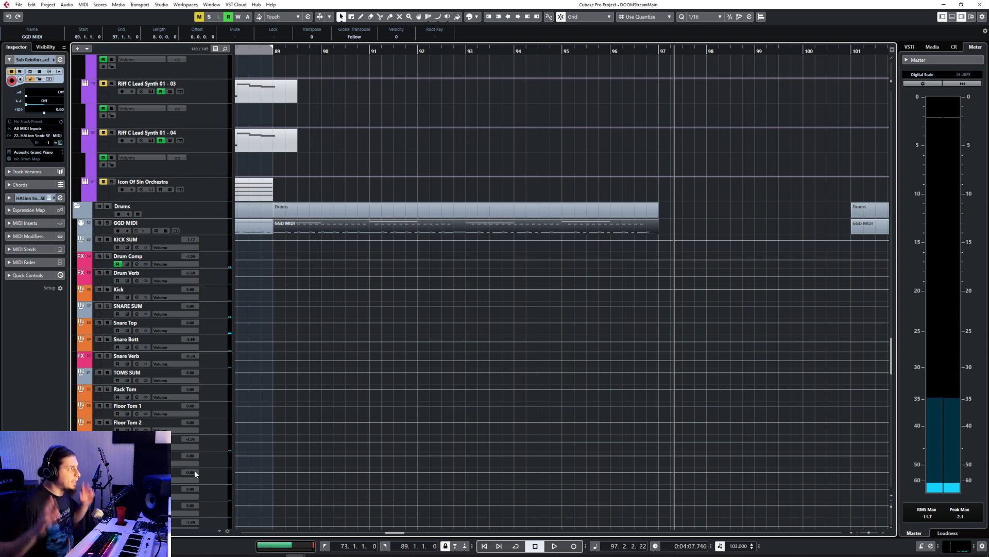
double_click(654, 229)
scroll(541, 384, "up", 3)
scroll(543, 389, "down", 2)
scroll(542, 388, "up", 2)
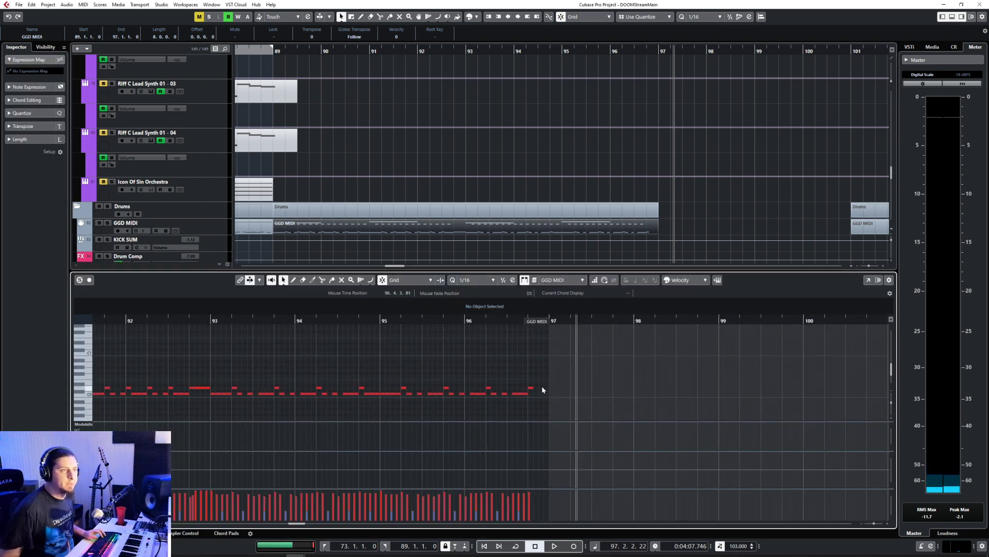
right_click(542, 387)
left_click(552, 387)
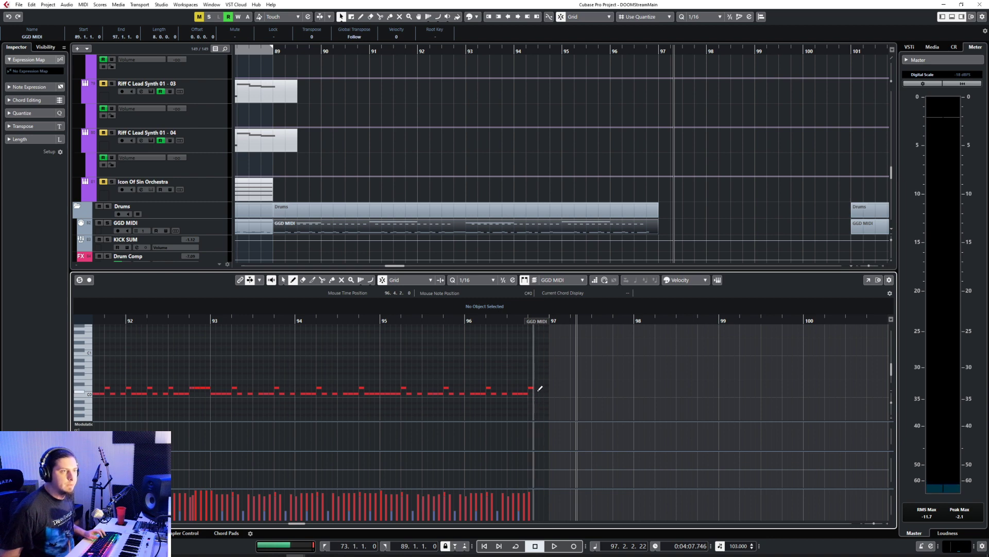
left_click(540, 387)
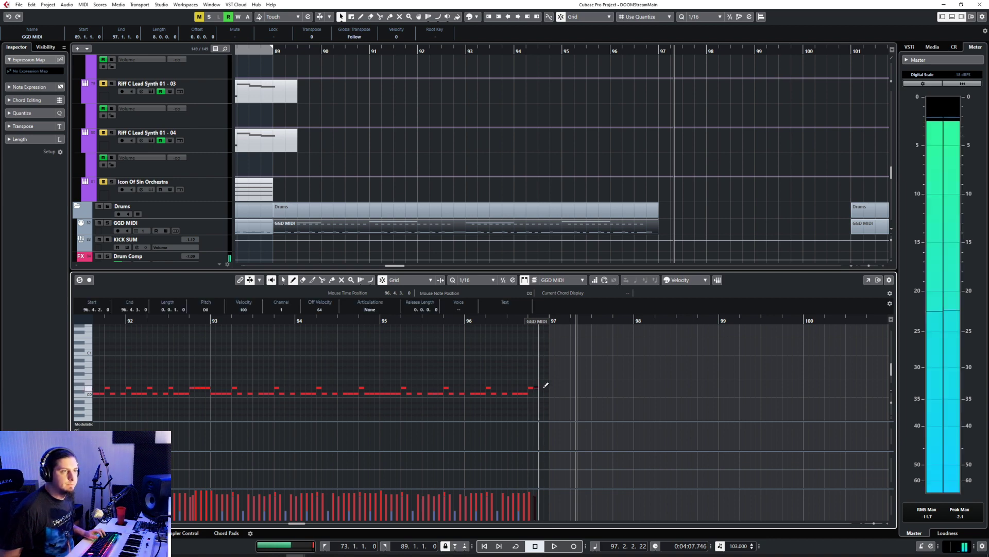
right_click(548, 388)
left_click_drag(531, 492, 555, 478)
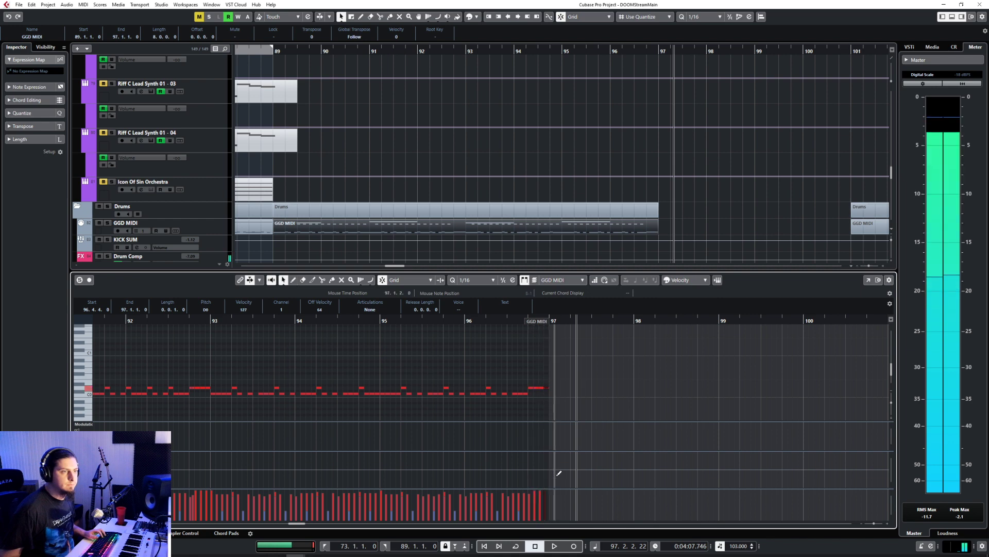
left_click(604, 415)
Step: Close the drum part's editor and play the arrangement from bar 87
scroll(566, 375, "up", 4)
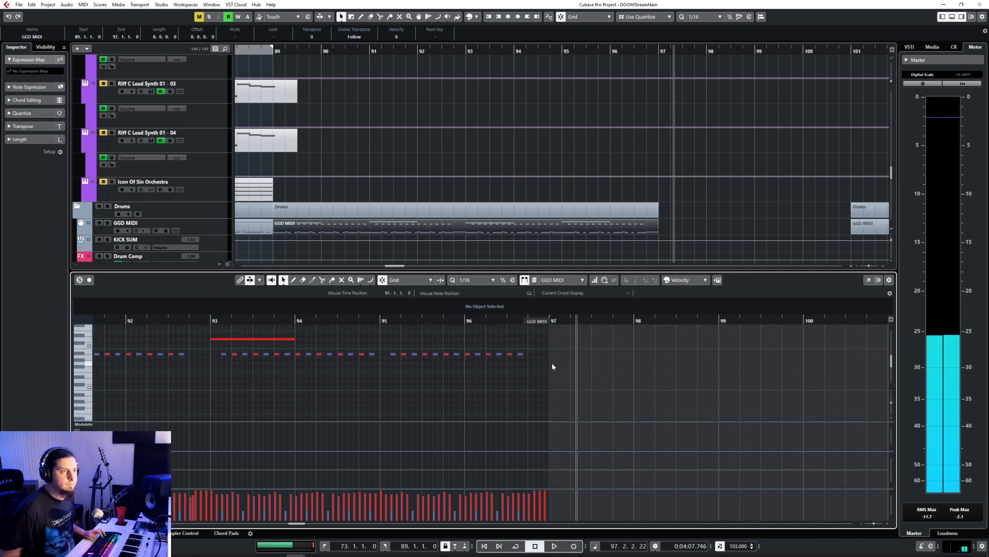
scroll(552, 363, "up", 1)
key("Return")
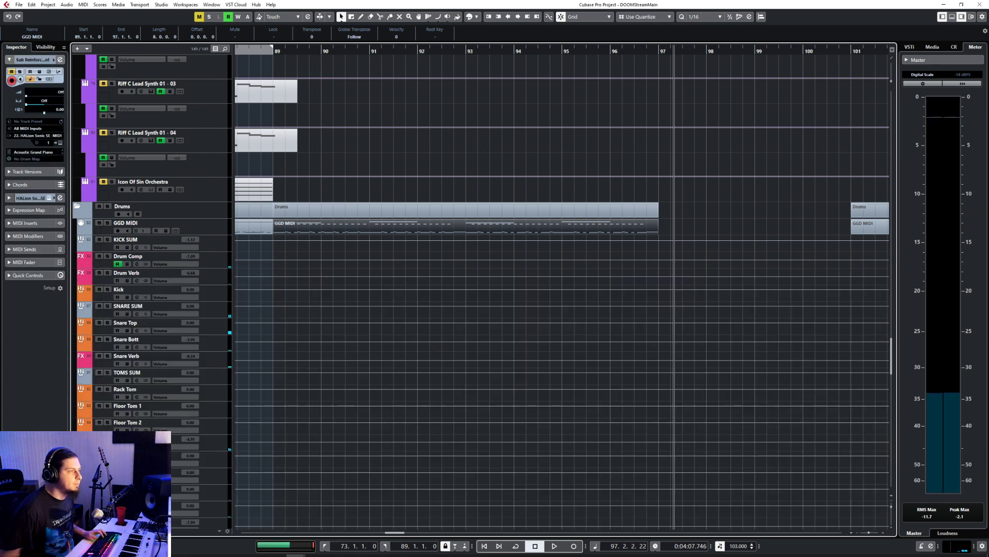
scroll(521, 239, "up", 7)
scroll(521, 240, "down", 3)
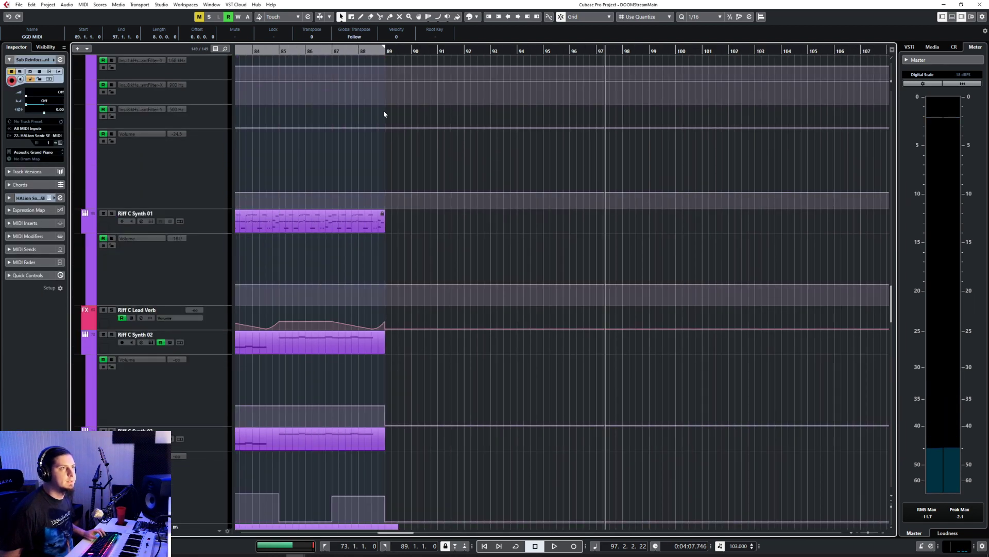
left_click(333, 52)
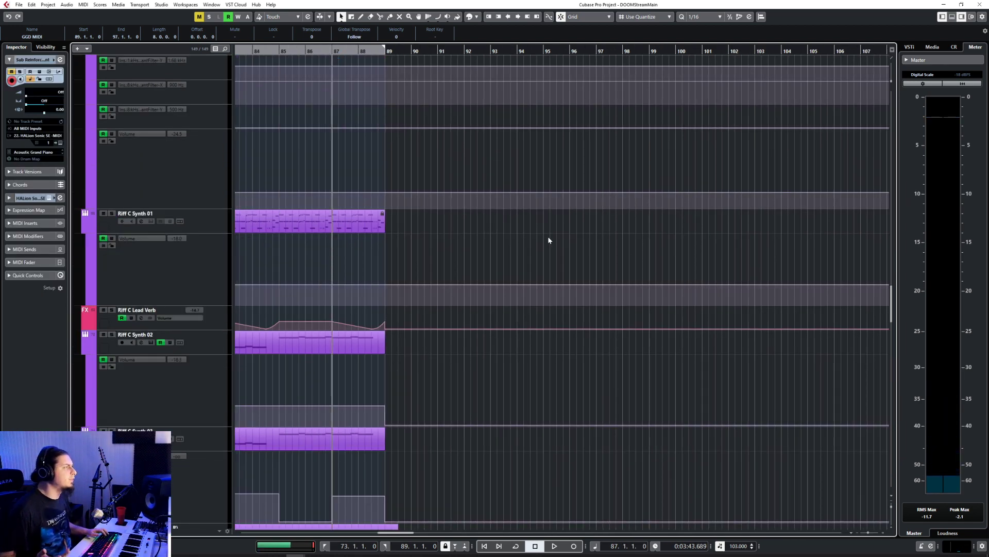
key("space")
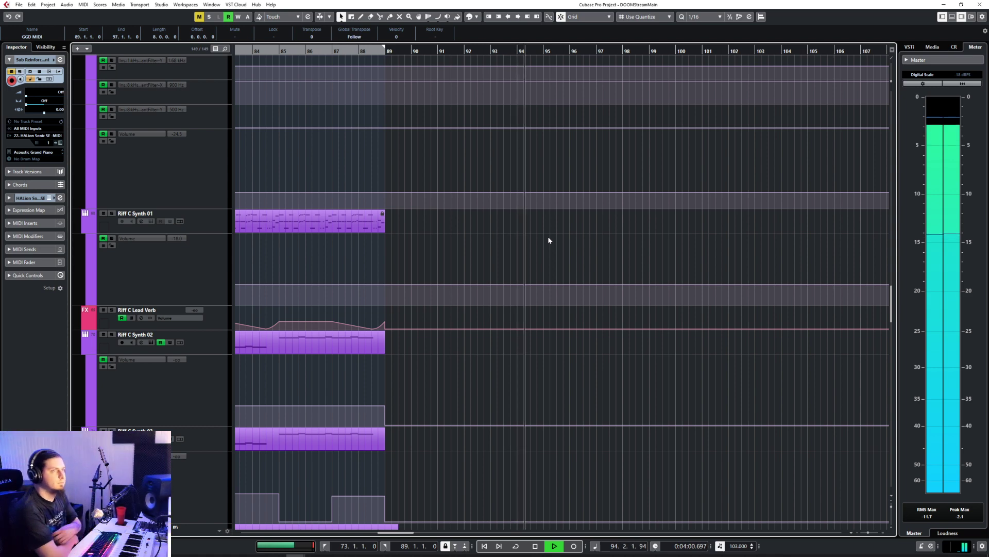
Step: In the GGD MIDI part, move the repeated A#2 cymbal notes of bars 93 to 96 down to B1
scroll(548, 236, "down", 10)
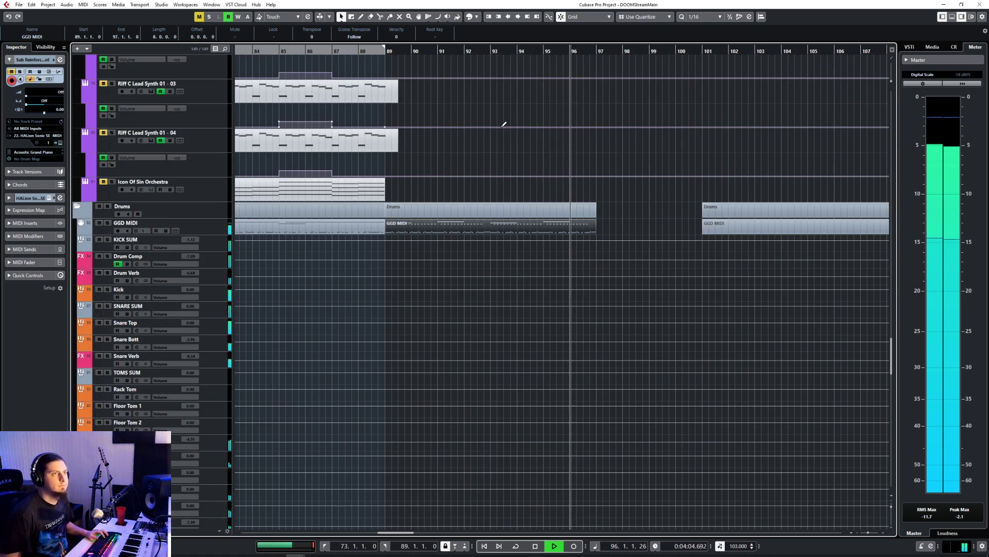
double_click(499, 228)
key("space")
left_click_drag(432, 383, 748, 407)
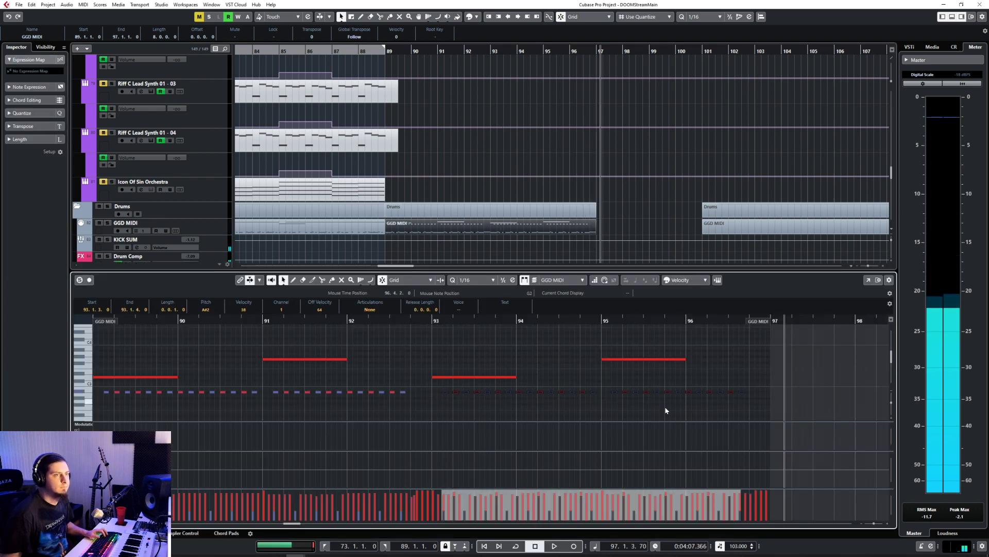
scroll(162, 375, "down", 2)
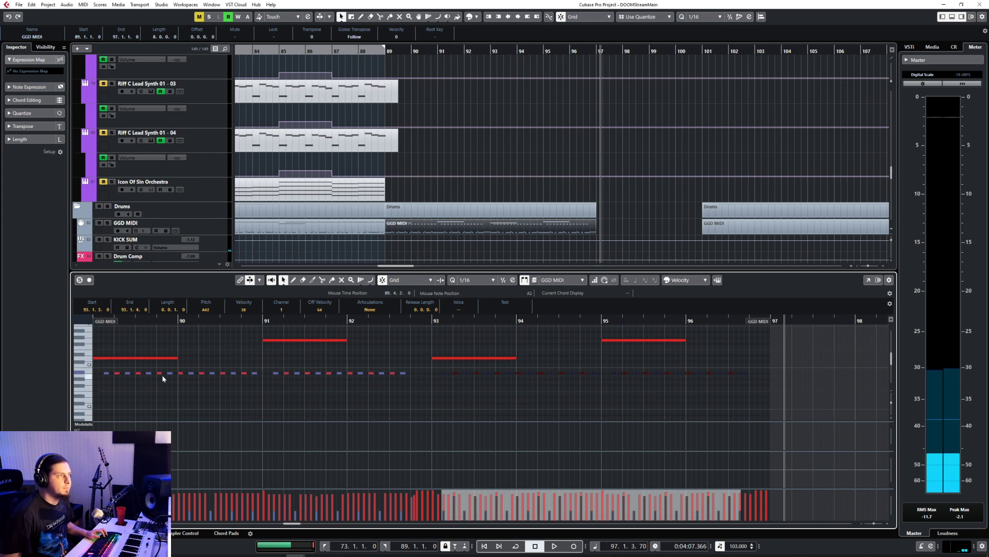
left_click(91, 395)
left_click(90, 395)
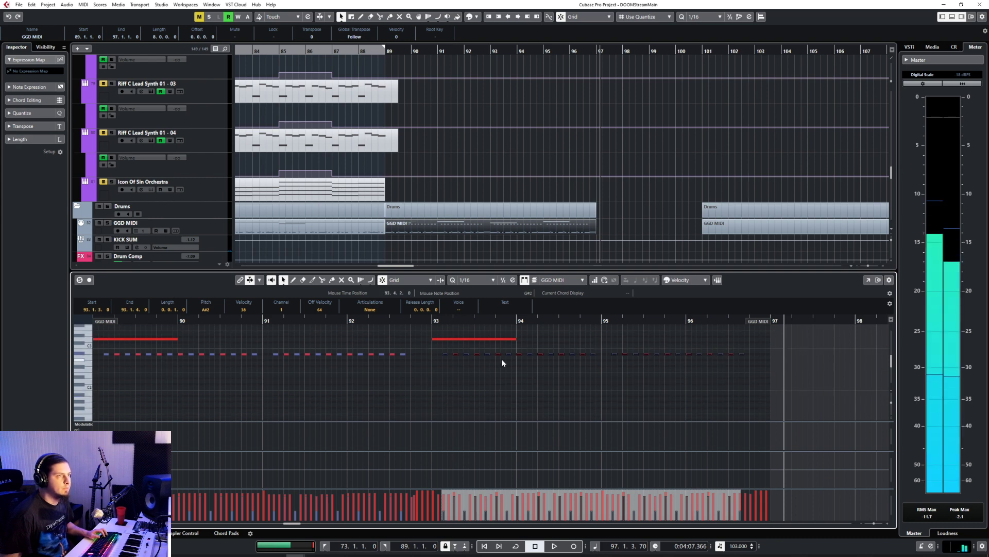
left_click(89, 396)
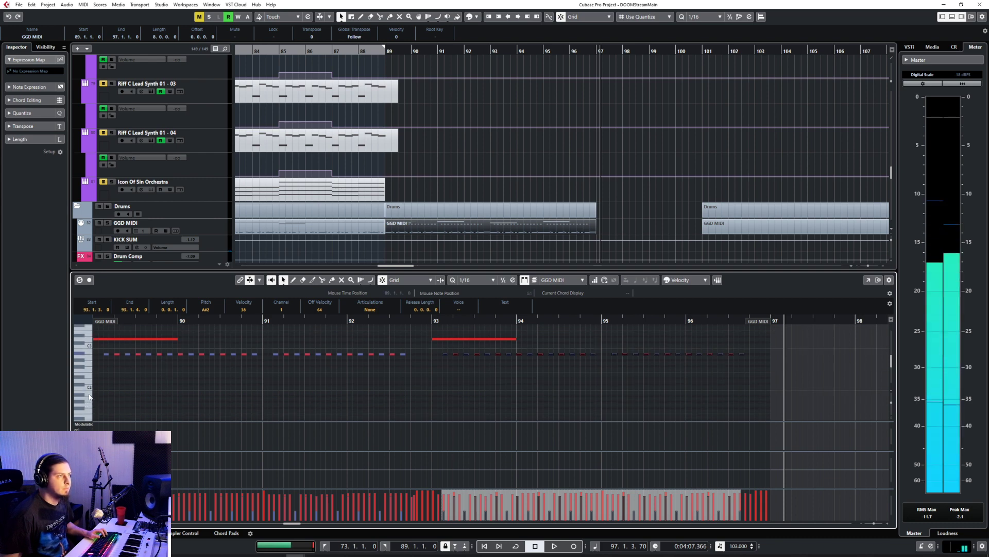
left_click_drag(455, 358, 455, 394)
Step: Play the drum part from 92.4.1 to audition the half-time bars with the B1 notes
left_click(412, 320)
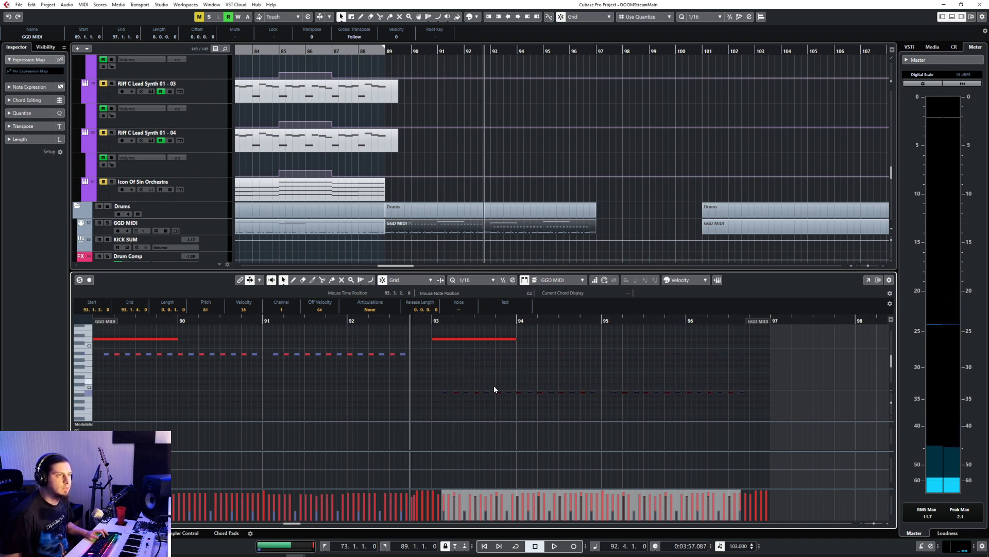
key("space")
left_click(489, 360)
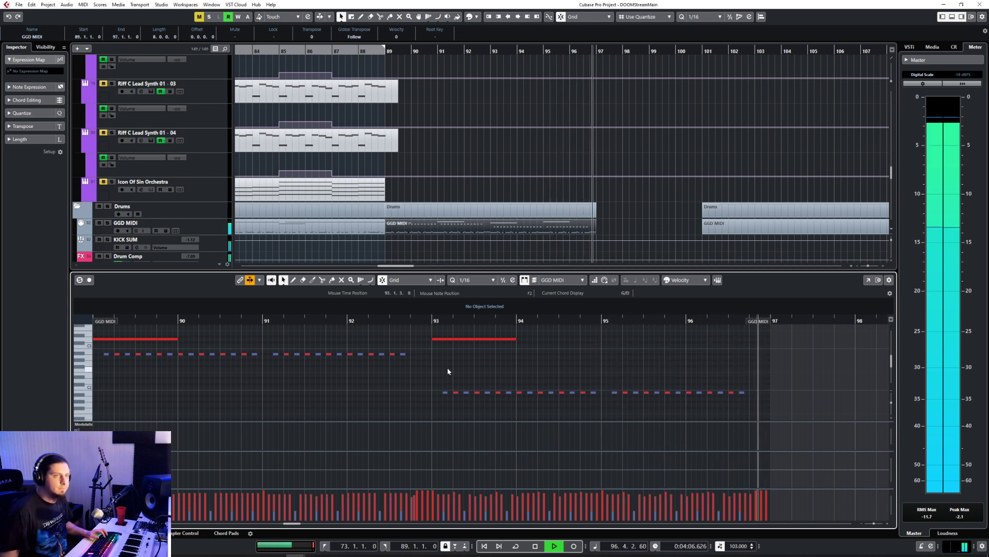
key("space")
Step: Automate the Icon Of Sin Orchestra (R) volume at -4.67 dB from bar 81 to 85, rising to 6.02 dB at bar 89
key("ctrl+alt+e")
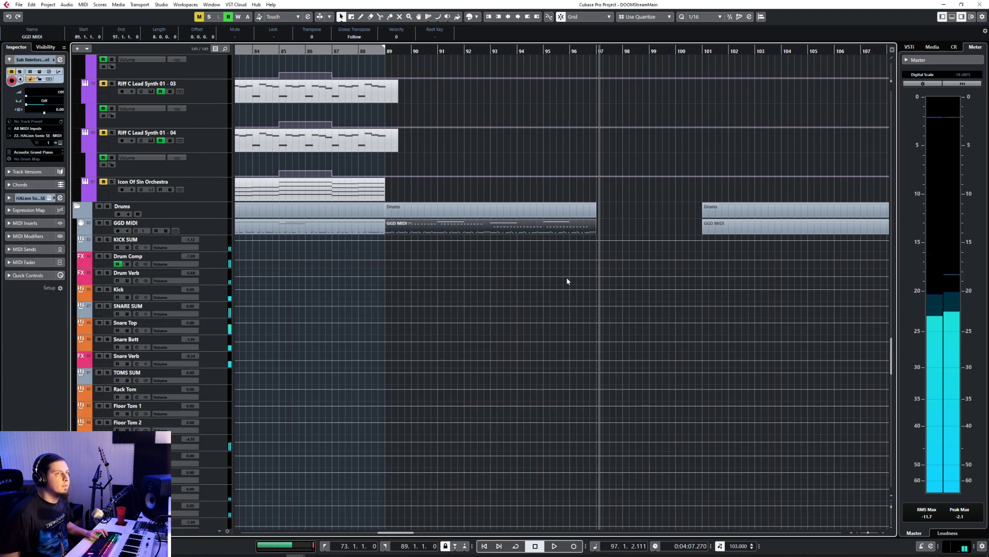
scroll(582, 272, "up", 6)
scroll(583, 271, "down", 7)
scroll(584, 270, "up", 4)
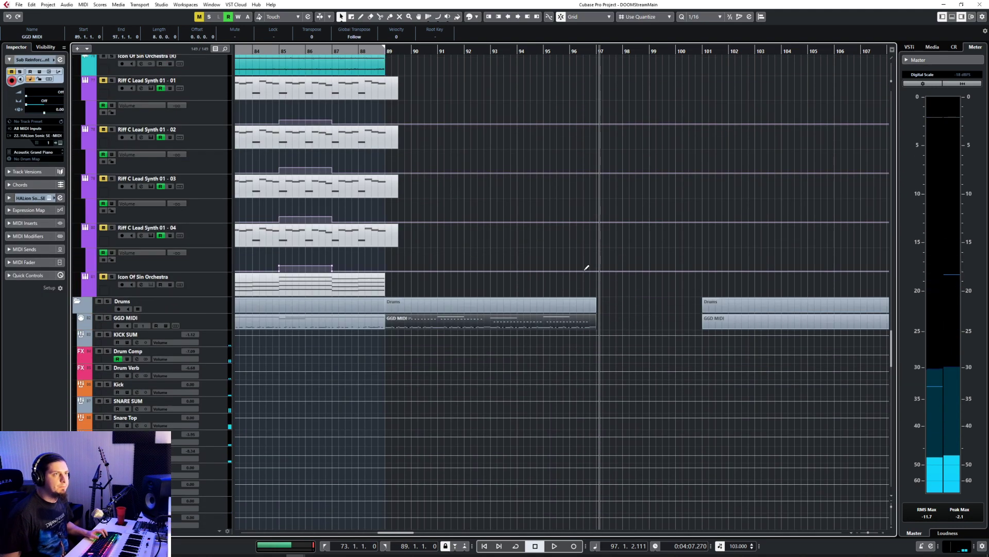
scroll(526, 217, "up", 6)
scroll(379, 112, "down", 4)
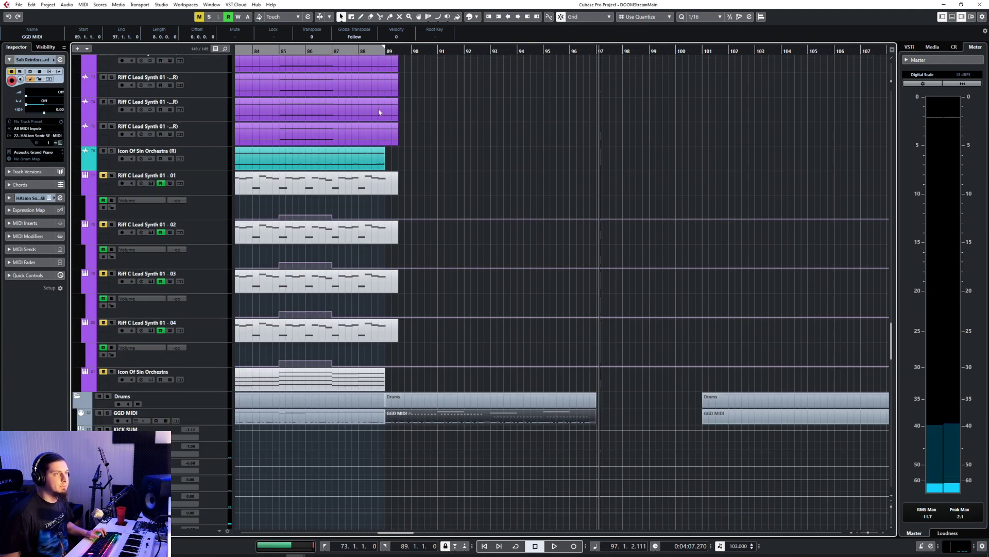
scroll(423, 265, "left", 3)
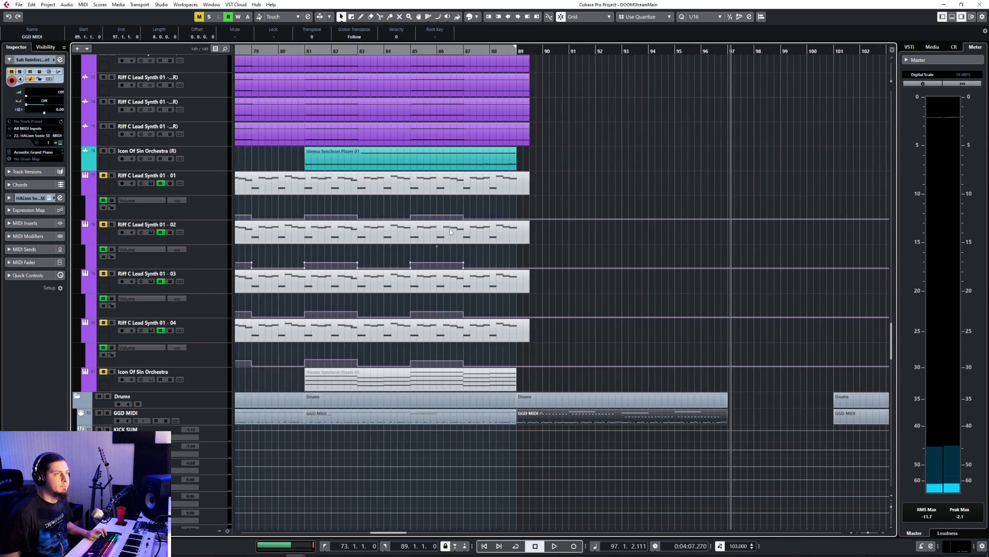
left_click(422, 51)
left_click(85, 166)
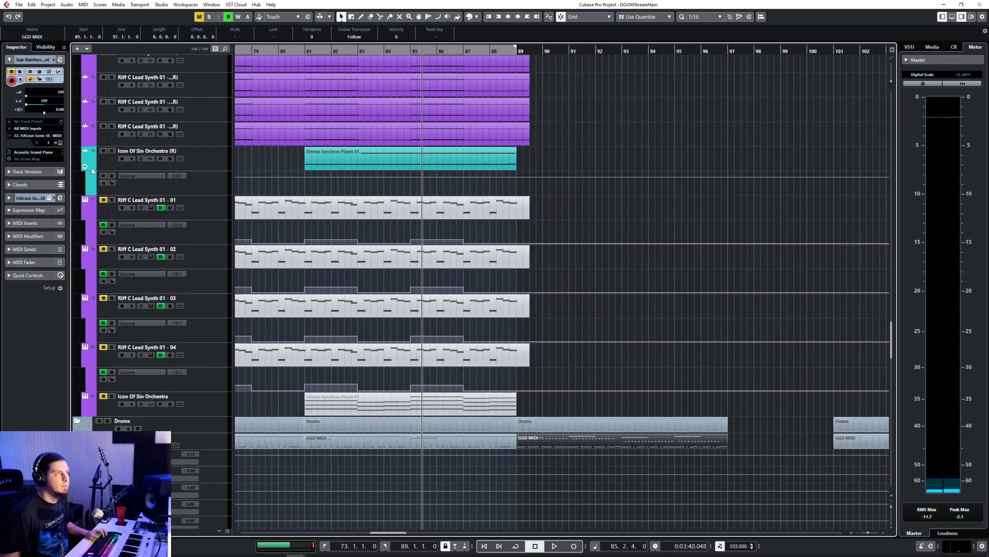
left_click(518, 176)
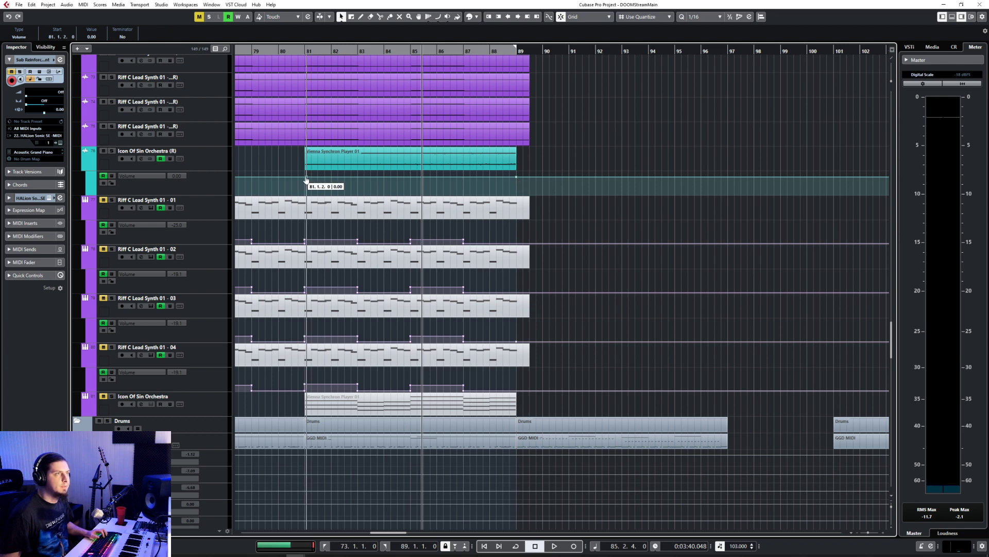
left_click(412, 177)
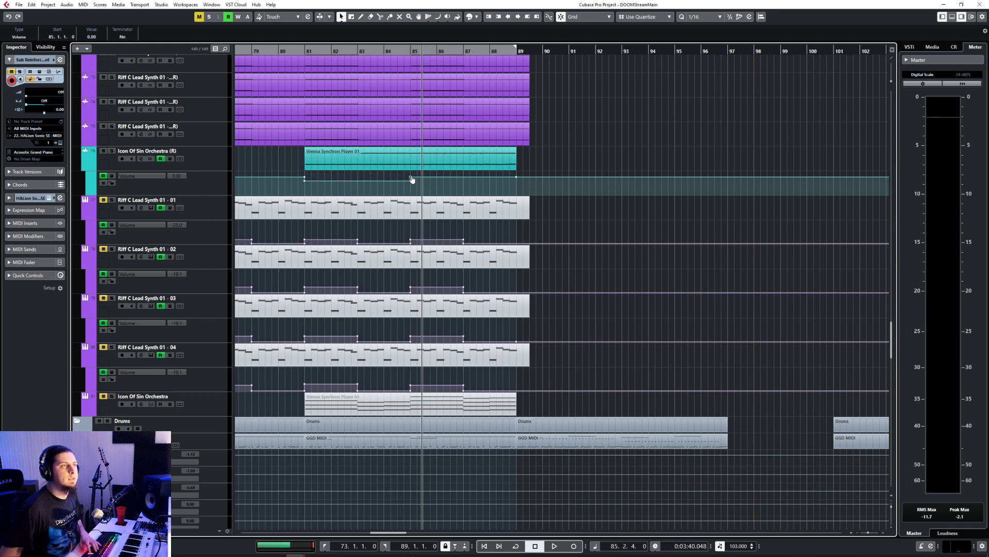
left_click_drag(516, 180, 517, 174)
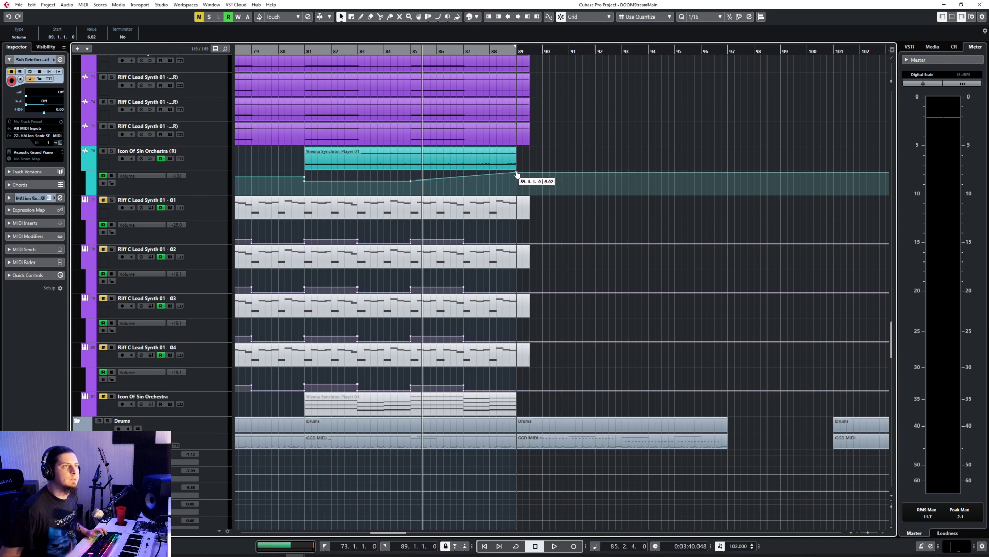
Step: While playing from about bar 81, lower the orchestra's volume point just before bar 81 to -4.67 dB, and save the project
left_click(298, 50)
key("space")
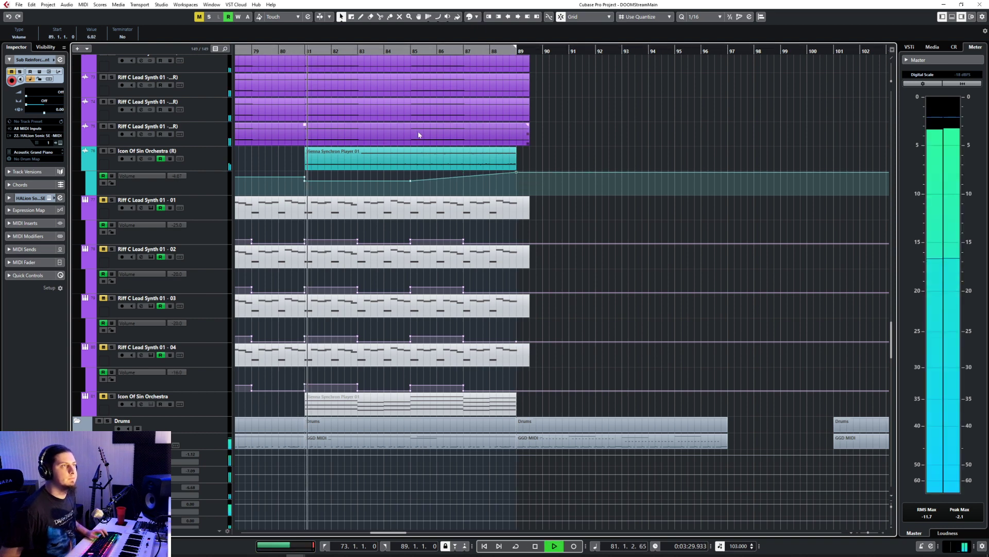
left_click(305, 180)
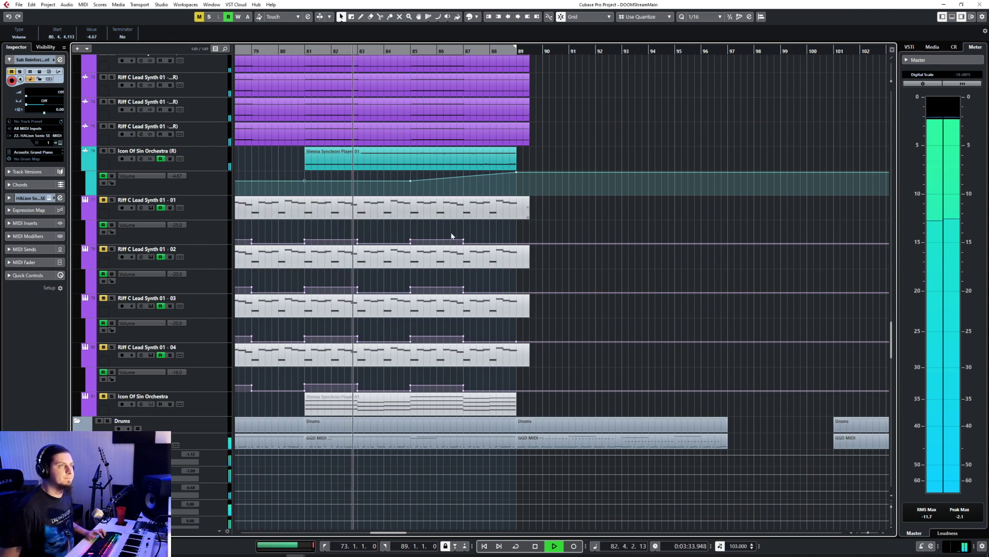
left_click(576, 265)
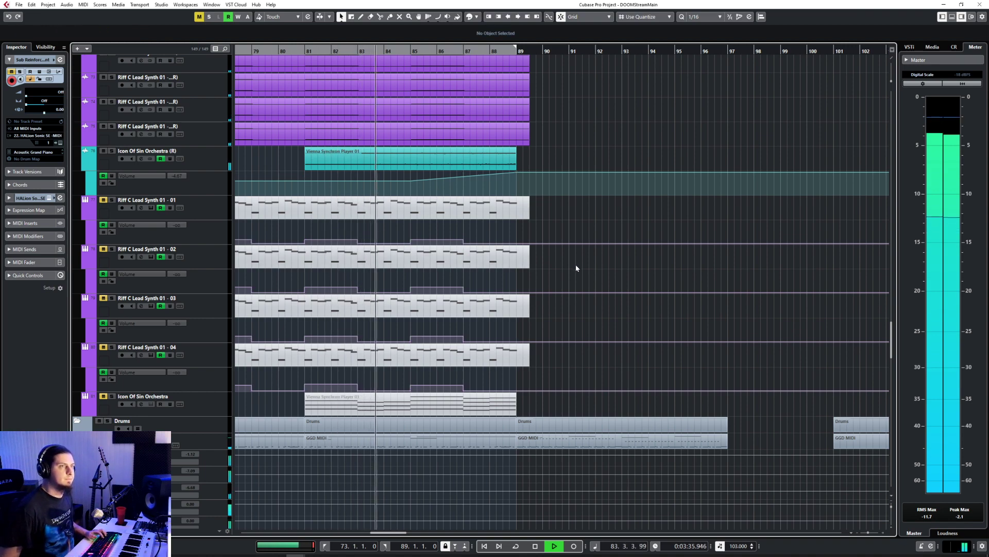
scroll(576, 265, "down", 2)
key("ctrl+s")
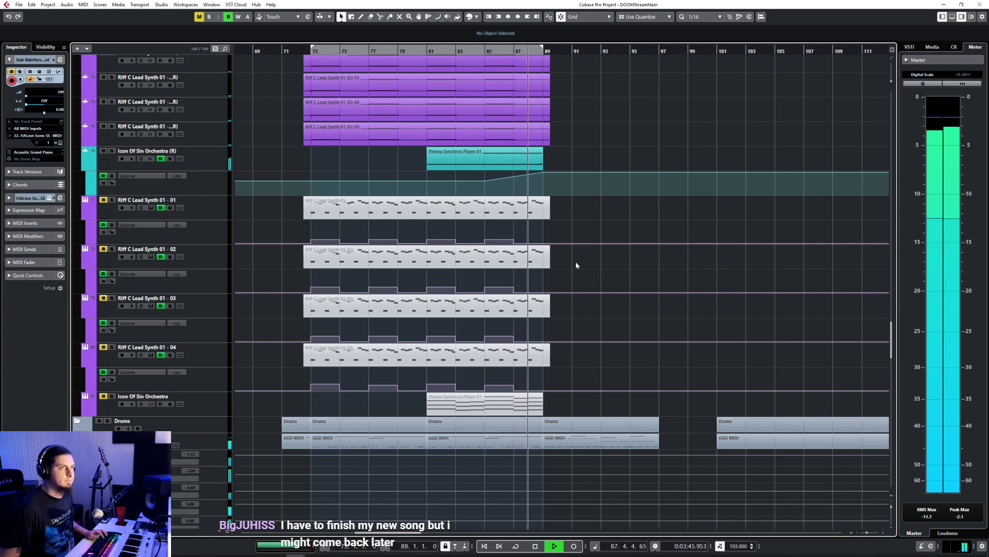
Step: Drop the Icon Of Sin Orchestra (R) volume to -oo after 89.1.1 and before bar 81, at 80.4.113
left_click_drag(551, 174, 558, 270)
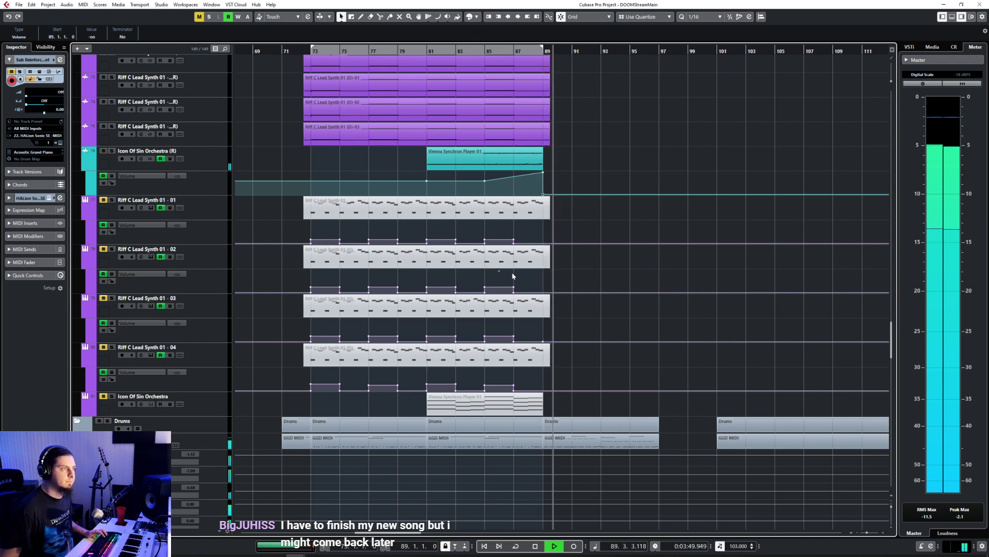
key("space")
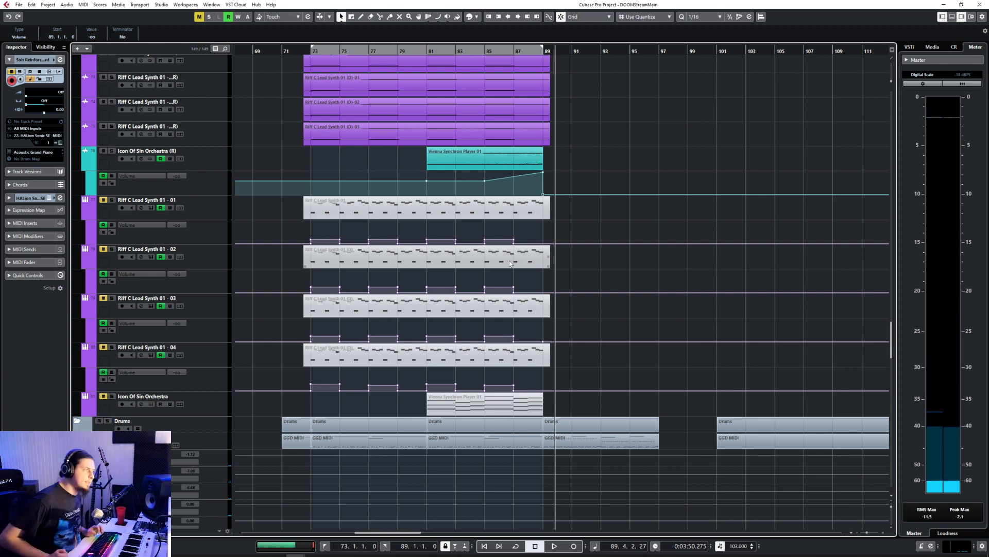
left_click_drag(412, 179, 425, 193)
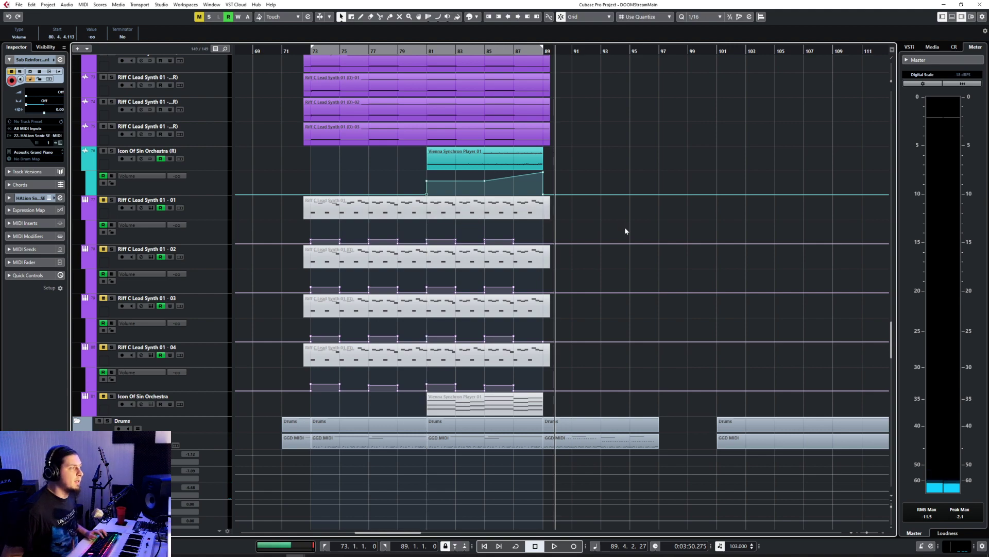
scroll(625, 227, "up", 5)
scroll(625, 226, "down", 3)
scroll(627, 223, "down", 6)
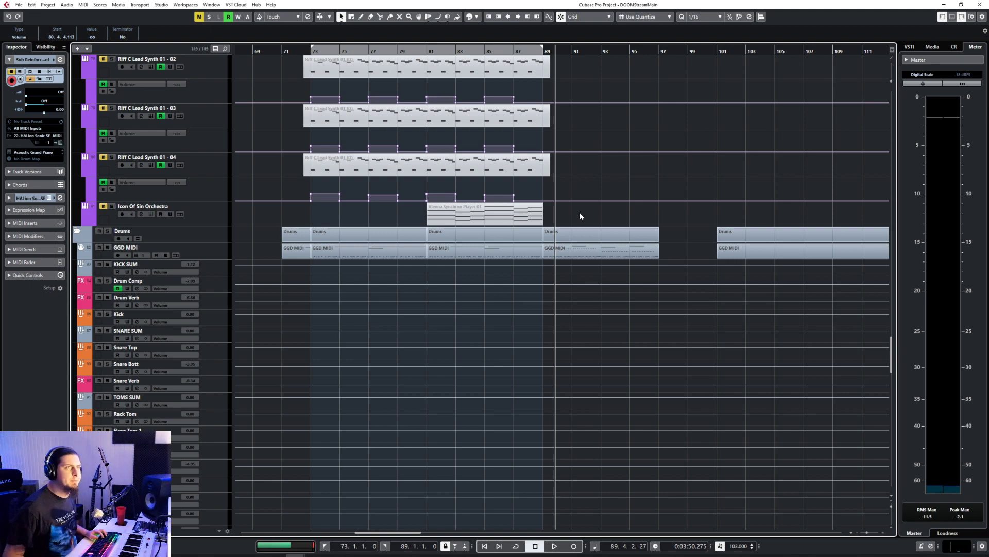
scroll(579, 213, "up", 3)
scroll(581, 215, "down", 5)
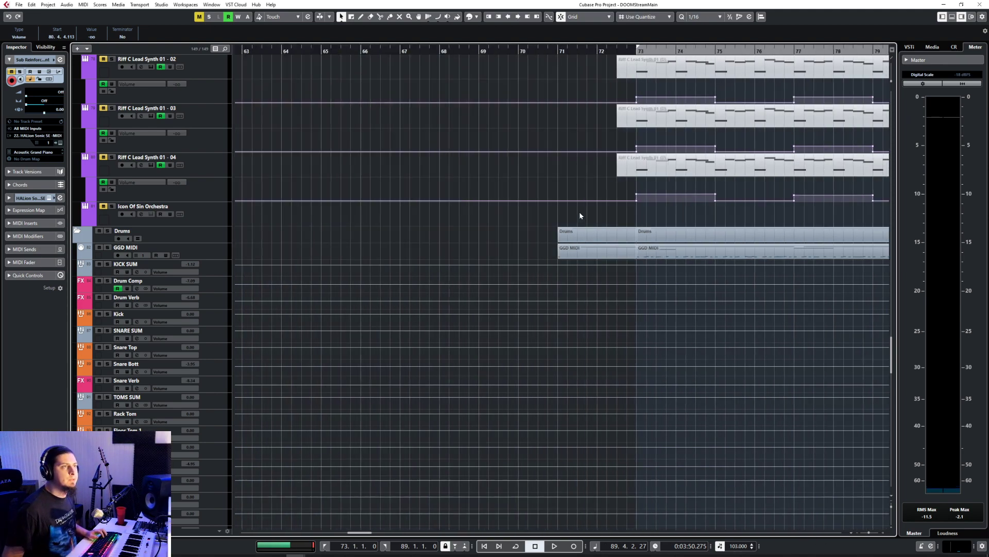
Step: Trim the bass and guitar clips that start at bar 89 so they all end at 97.1.1.0
scroll(576, 215, "up", 10)
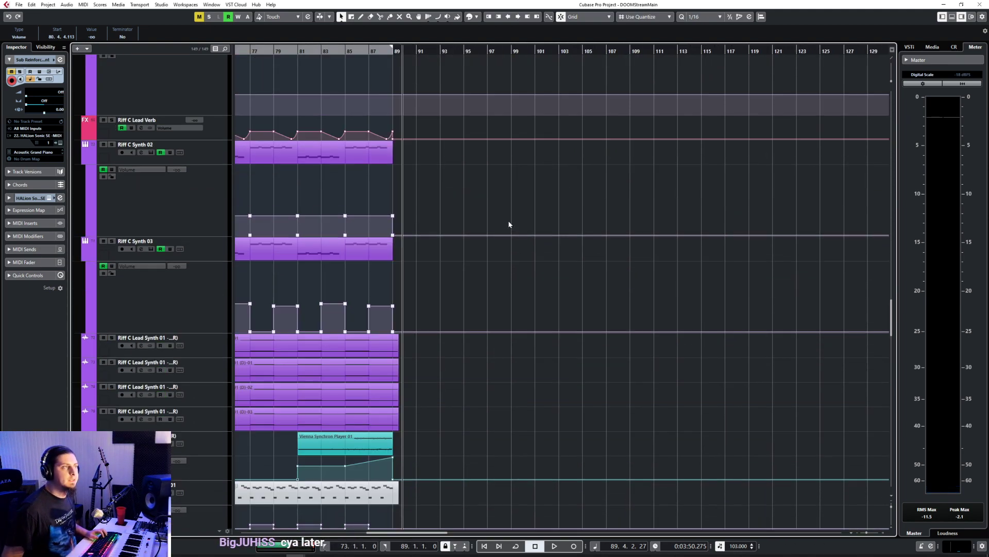
scroll(509, 223, "up", 15)
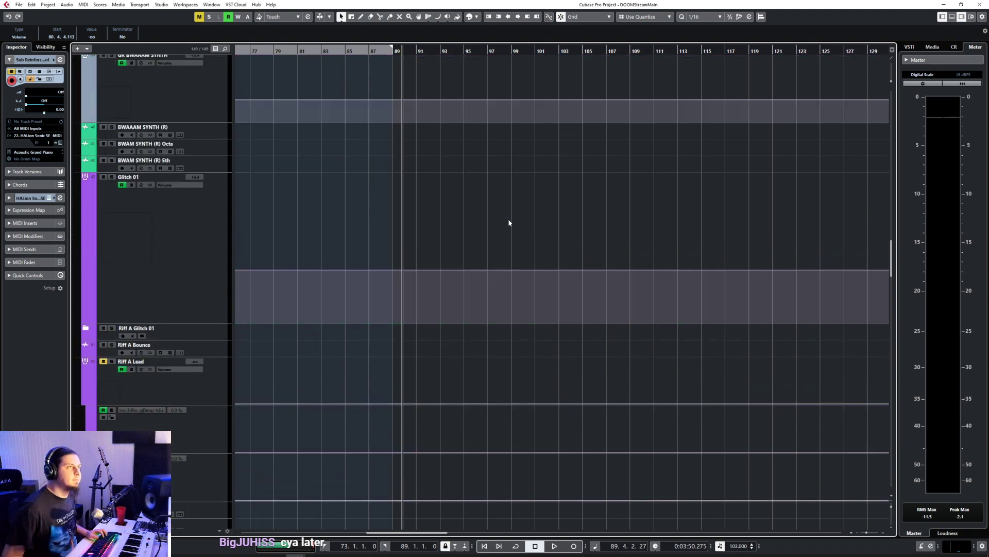
scroll(509, 222, "down", 8)
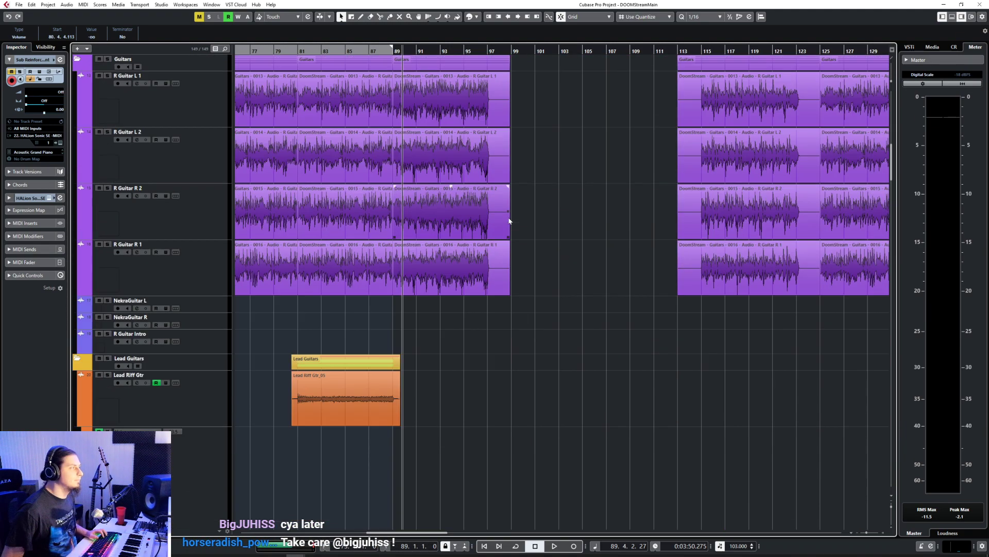
scroll(511, 214, "up", 6)
left_click_drag(543, 278, 477, 537)
scroll(504, 342, "up", 8)
scroll(522, 416, "down", 4)
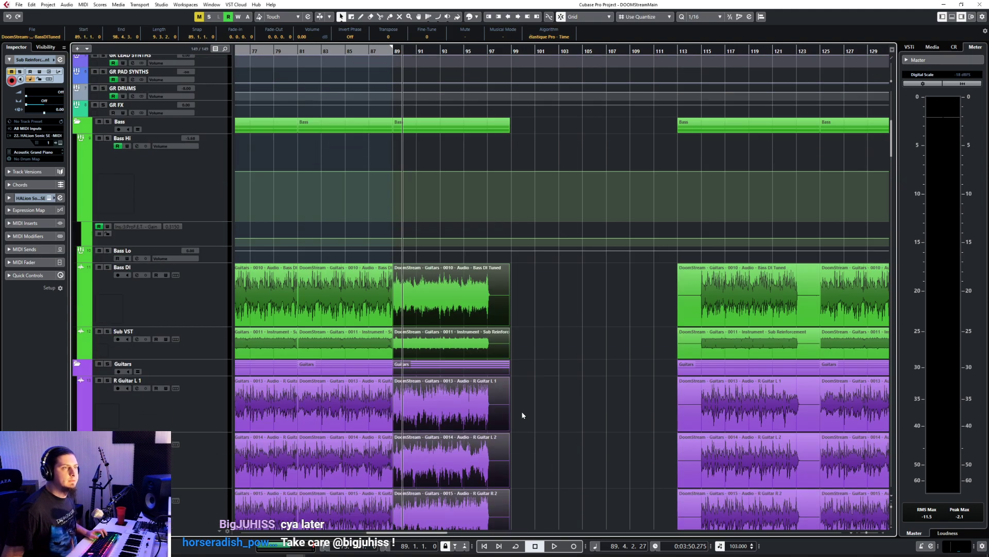
left_click_drag(506, 324, 493, 327)
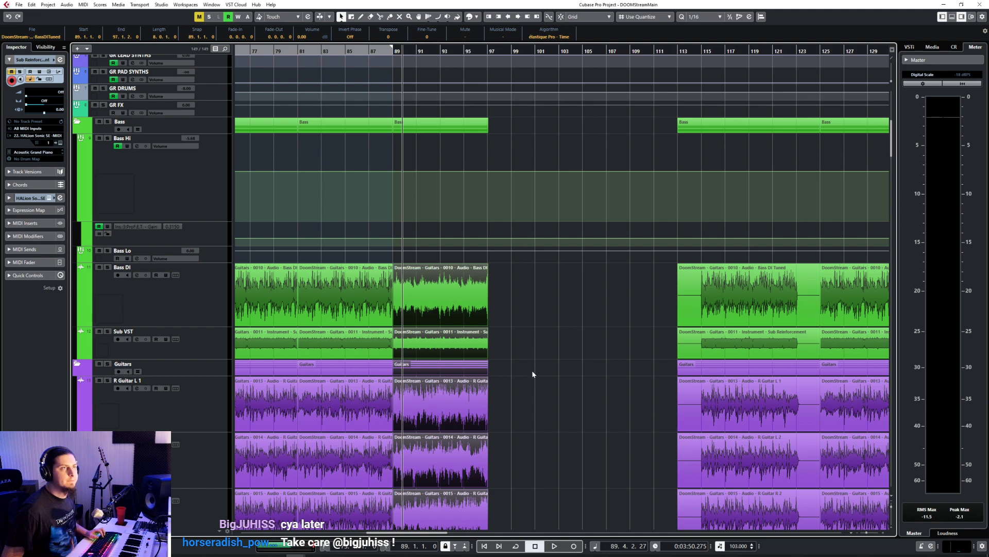
scroll(533, 374, "up", 4)
left_click_drag(387, 323, 386, 330)
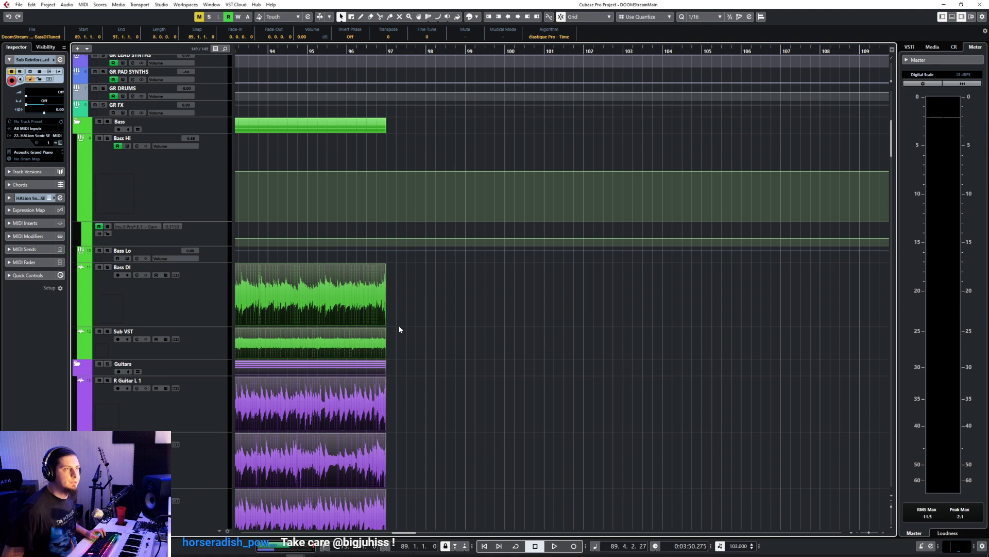
left_click(442, 327)
Step: Set the quantize grid to 1/1 and place the cursor at bar 85 with the Riser 01 track selected
scroll(442, 326, "down", 4)
scroll(443, 329, "down", 5)
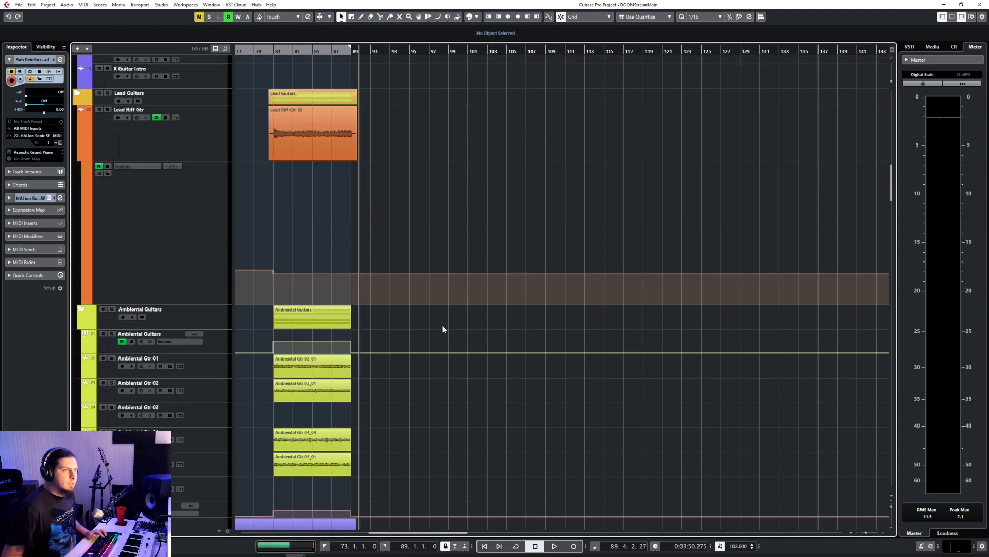
scroll(442, 329, "down", 15)
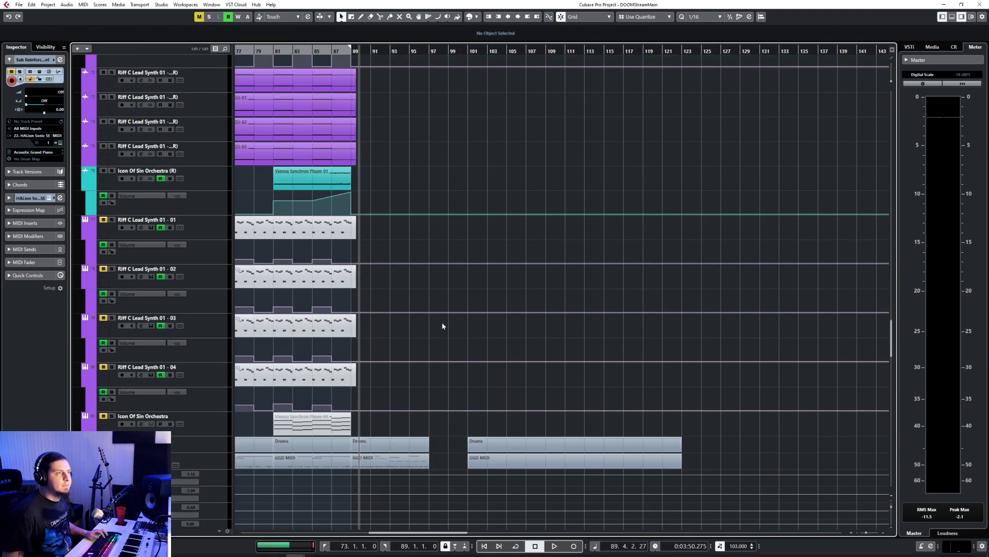
scroll(443, 326, "left", 5)
scroll(443, 325, "down", 20)
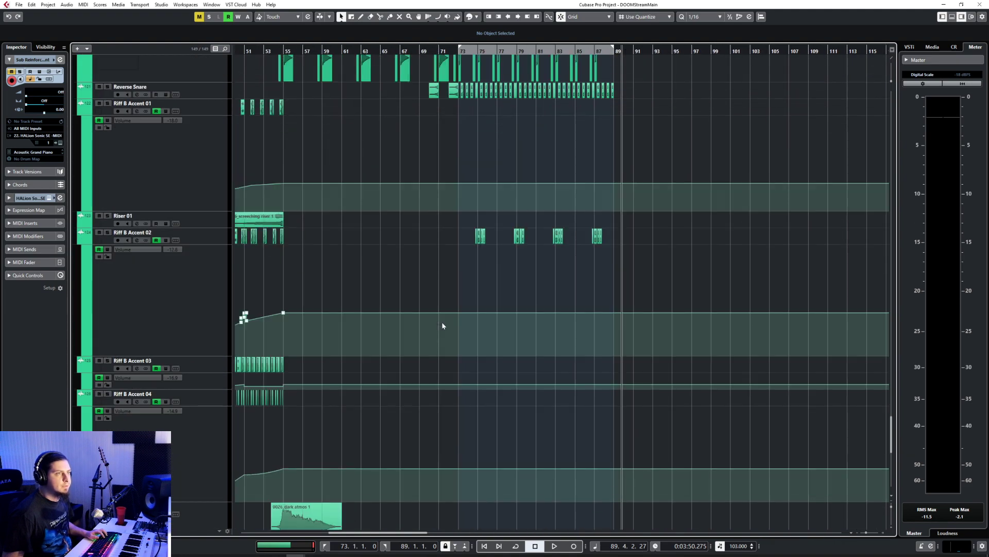
scroll(442, 325, "down", 8)
scroll(443, 324, "up", 5)
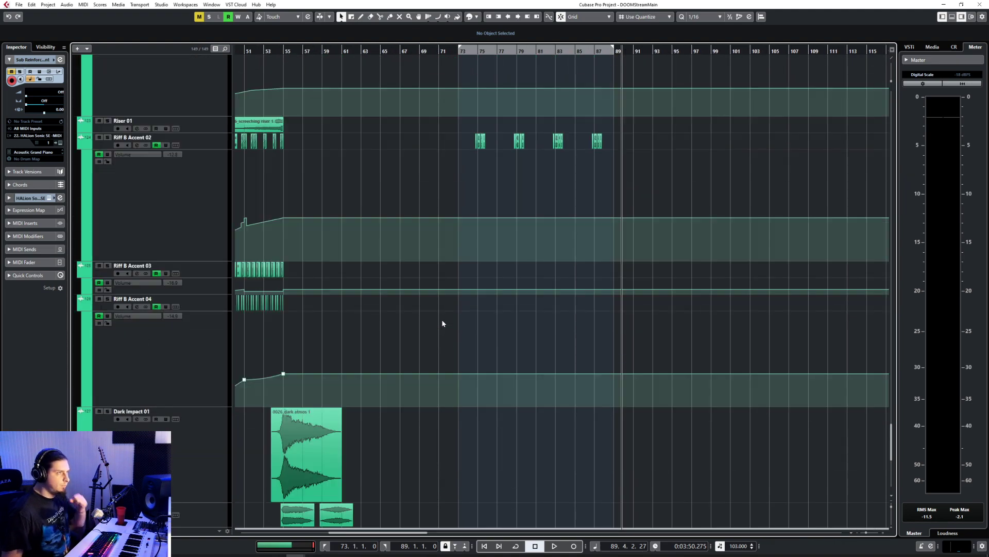
scroll(442, 324, "up", 4)
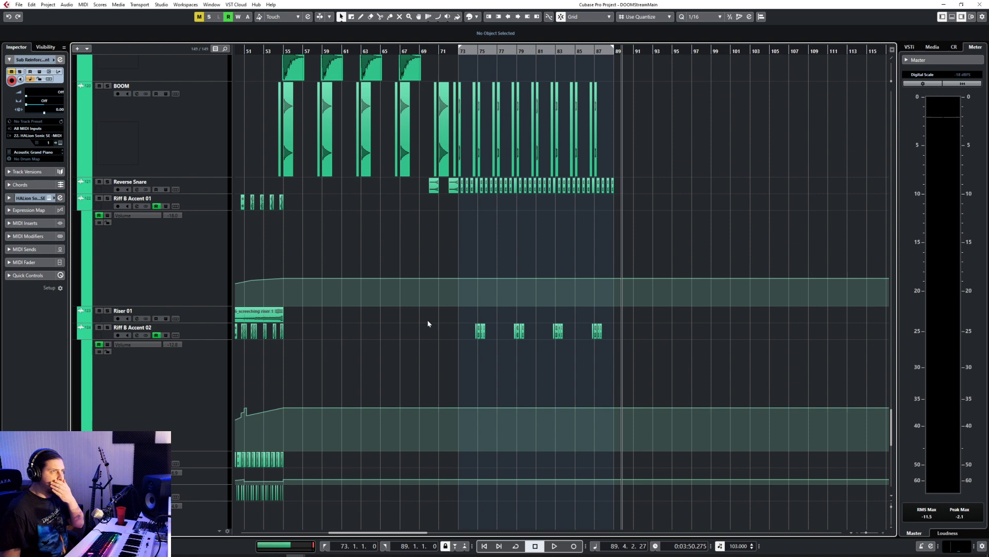
left_click(214, 316)
left_click(555, 50)
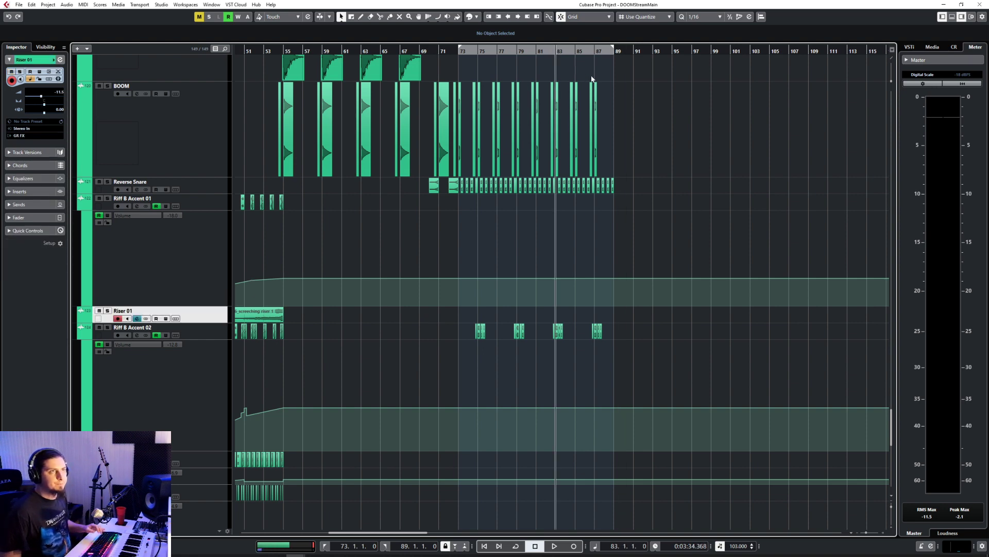
left_click(539, 50)
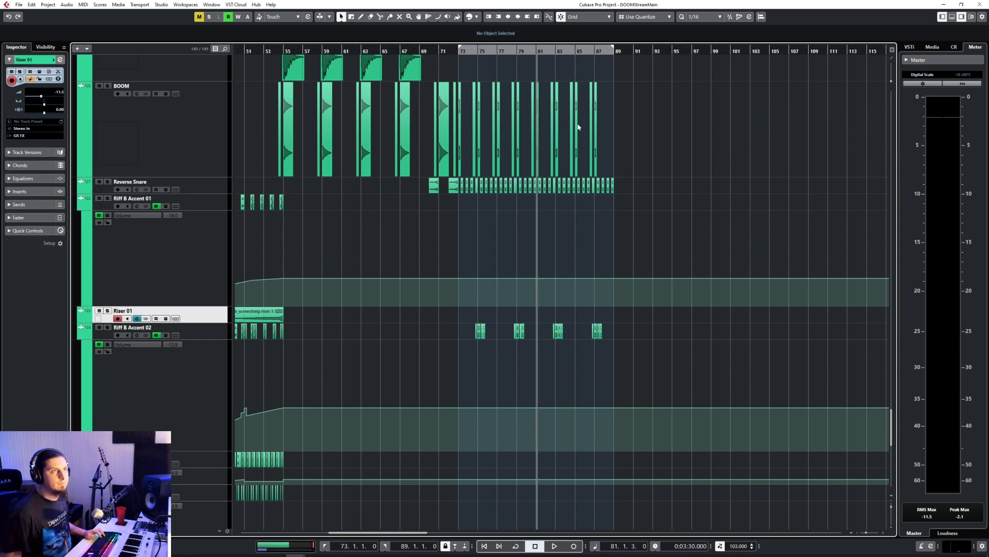
left_click(696, 17)
left_click(706, 29)
left_click(574, 51)
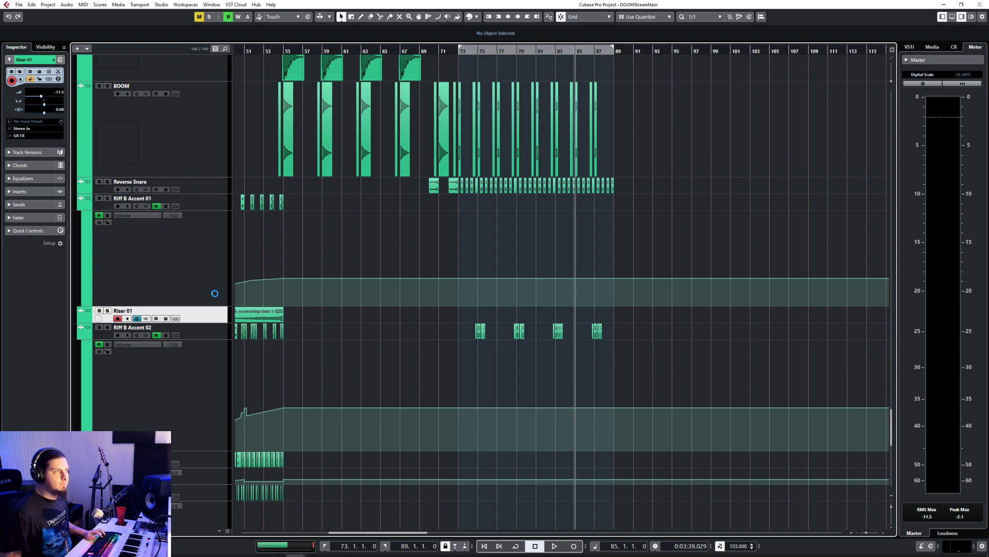
Step: Import the audio file 0026_dark riser short 2 onto the Riser 01 track at bar 85
left_click(18, 5)
mouse_move(78, 119)
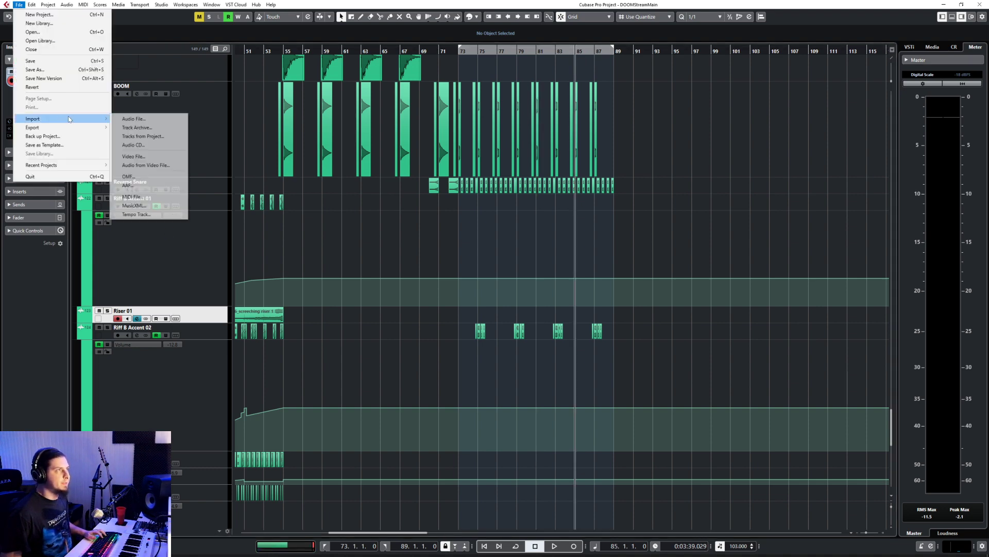
left_click(166, 122)
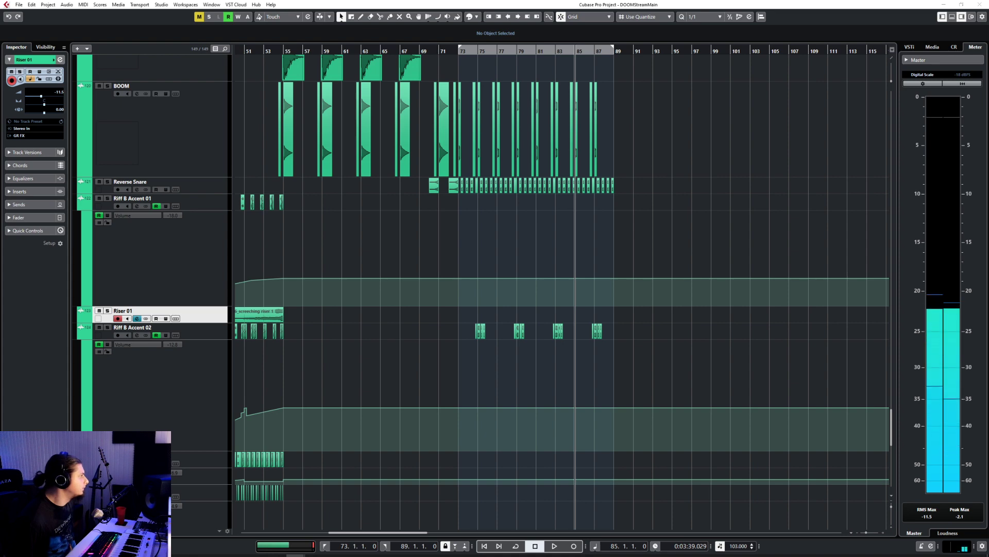
left_click(531, 320)
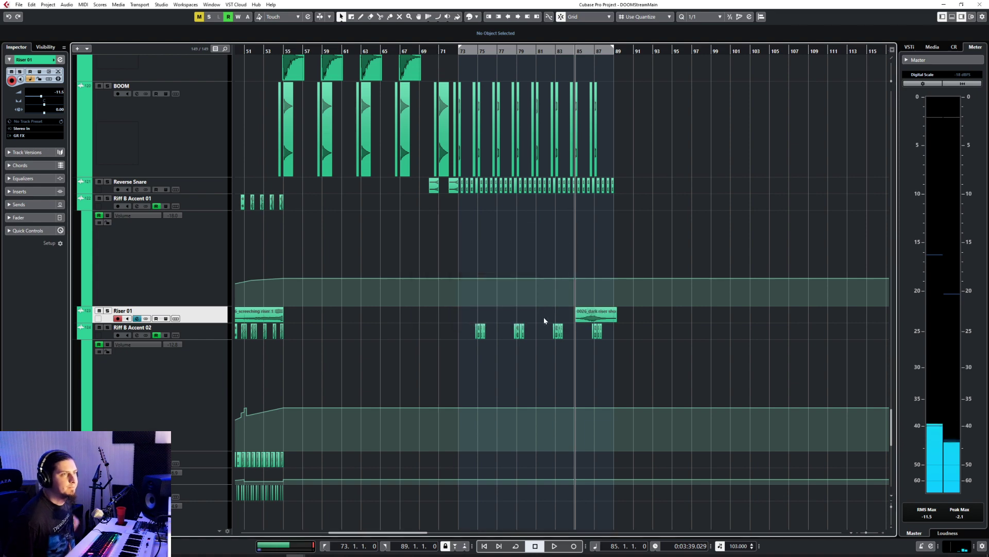
Step: Move the dark riser clip to start at 87.2.3.2, lower its volume to -4.52 dB, and audition it in solo
scroll(613, 334, "up", 5)
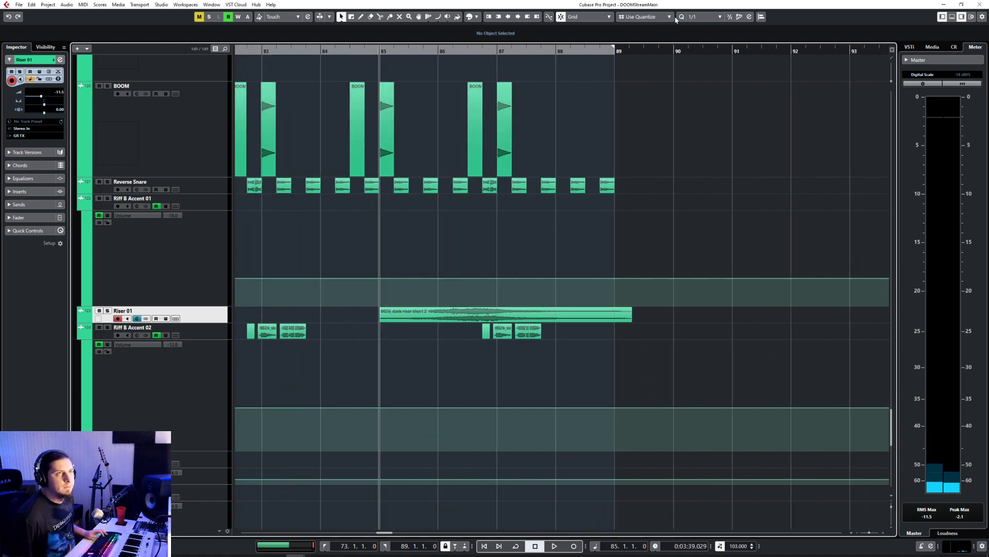
left_click_drag(526, 317, 666, 319)
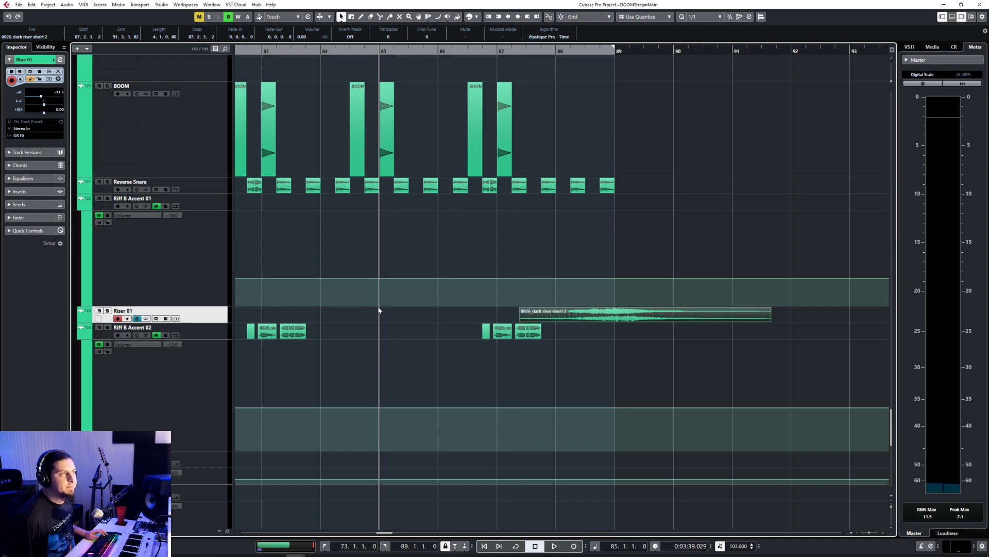
key("space")
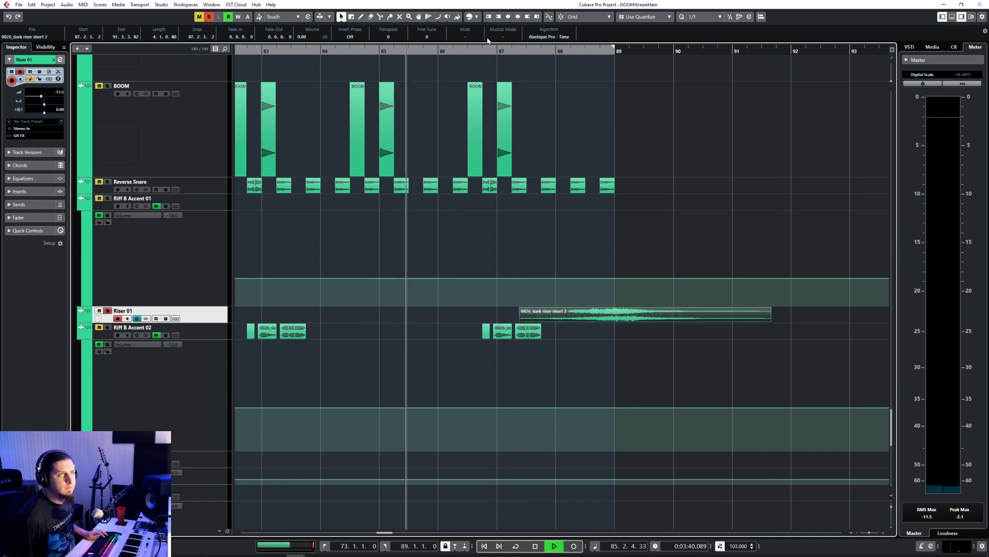
left_click(519, 52)
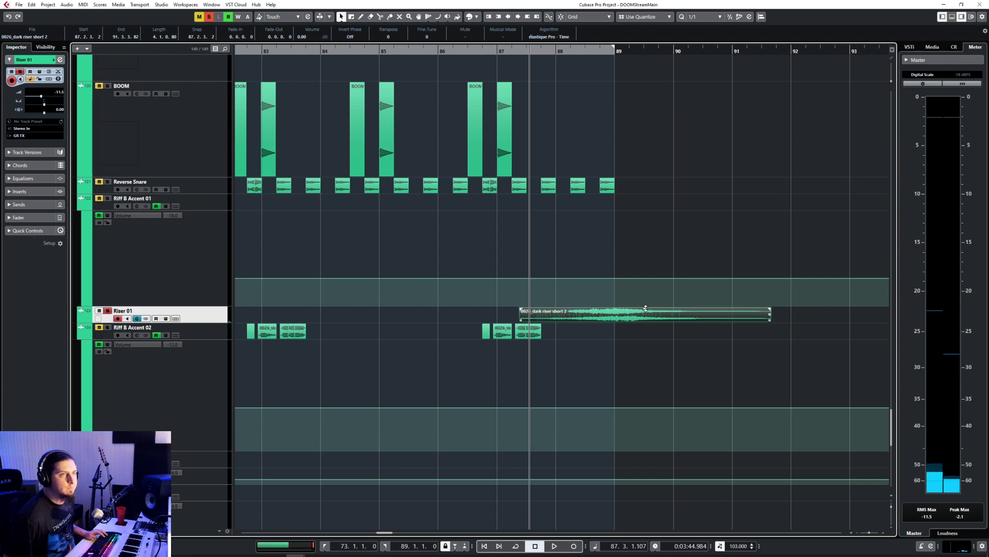
left_click_drag(645, 307, 645, 316)
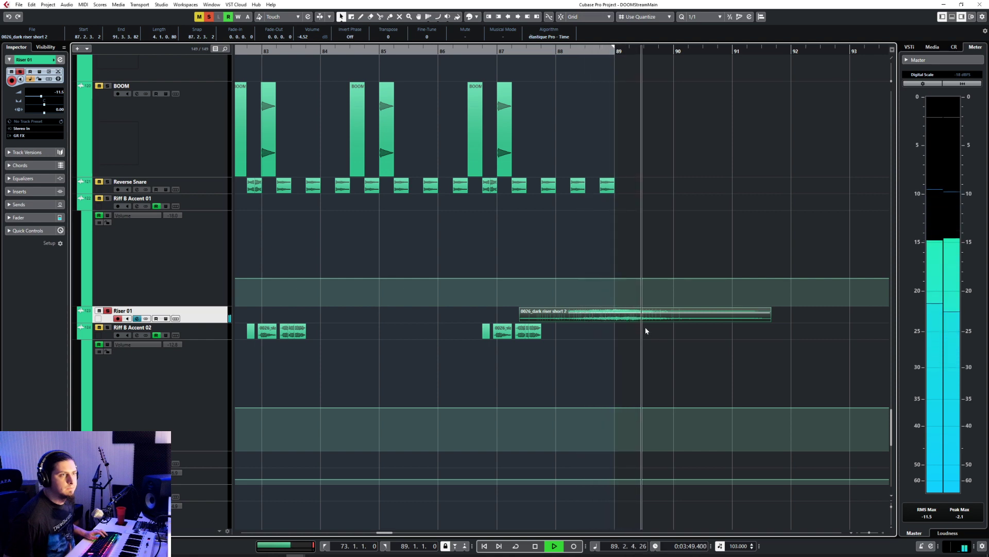
key("space")
Step: Move the dark riser clip to start at 87.1.1.16 and, during playback, trim its end back to bar 89
left_click_drag(648, 317, 626, 321)
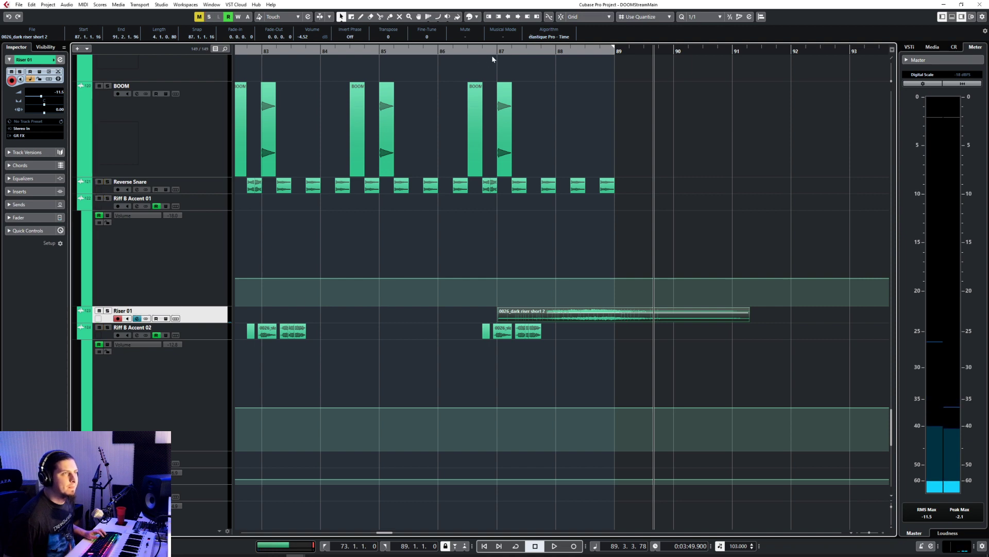
left_click(529, 51)
key("space")
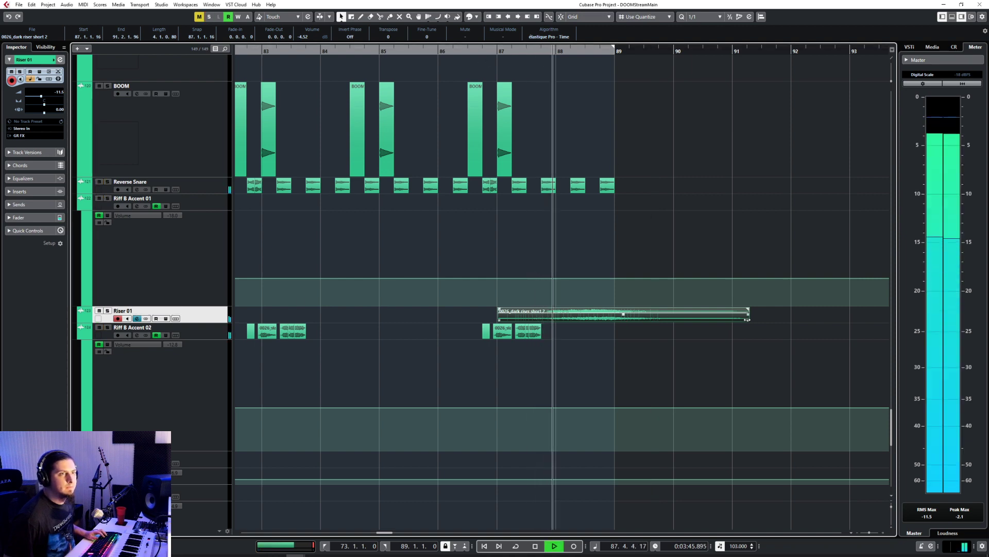
left_click_drag(749, 320, 619, 324)
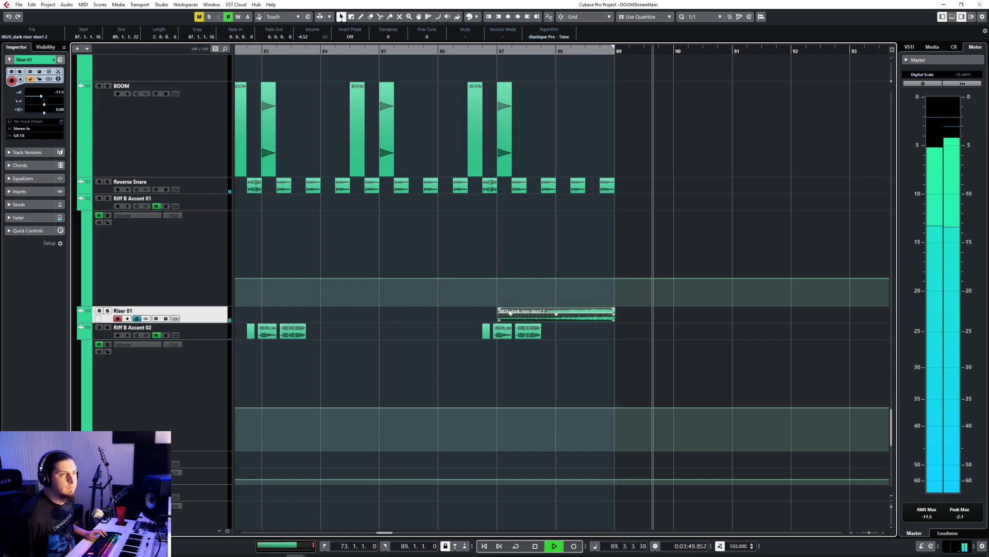
Step: Give the dark riser clip a fade-in of 1.3.1.76 and audition it from bar 87
left_click_drag(500, 310, 607, 312)
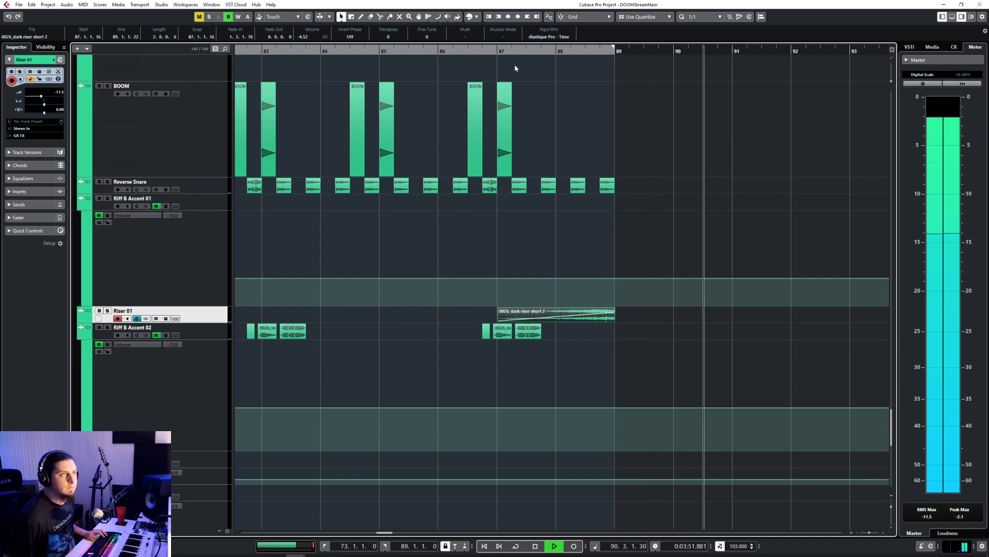
left_click(499, 51)
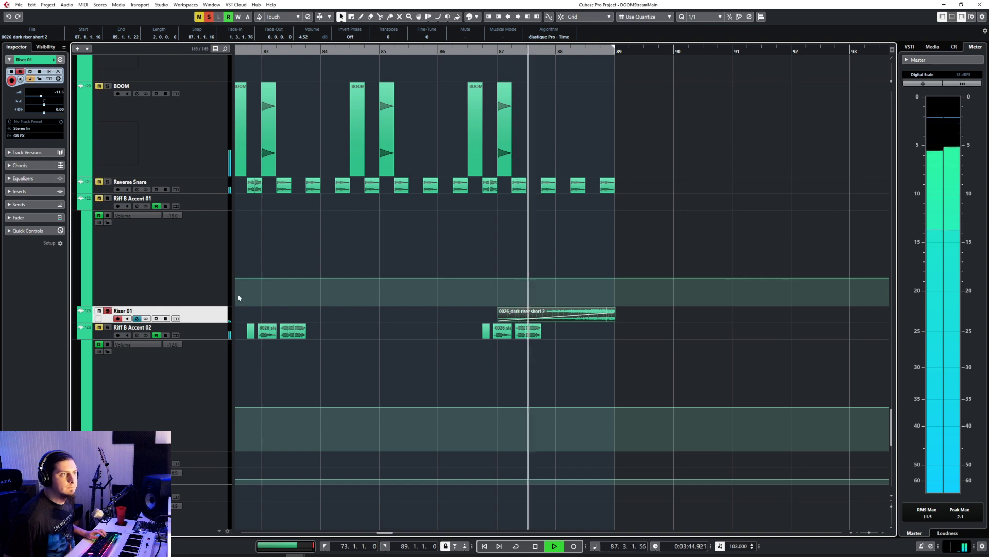
key("s")
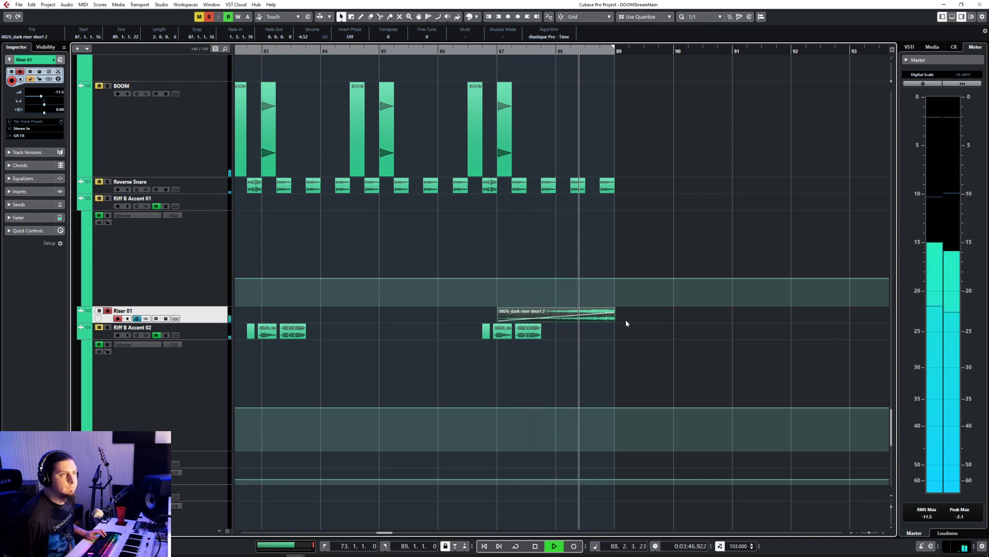
Step: Fit the dark riser clip from 87.1.3.26 to just past bar 89 with a 0.0.0.23 fade-out, and play through the transition
scroll(625, 320, "up", 3, "ctrl")
scroll(625, 326, "up", 2, "ctrl")
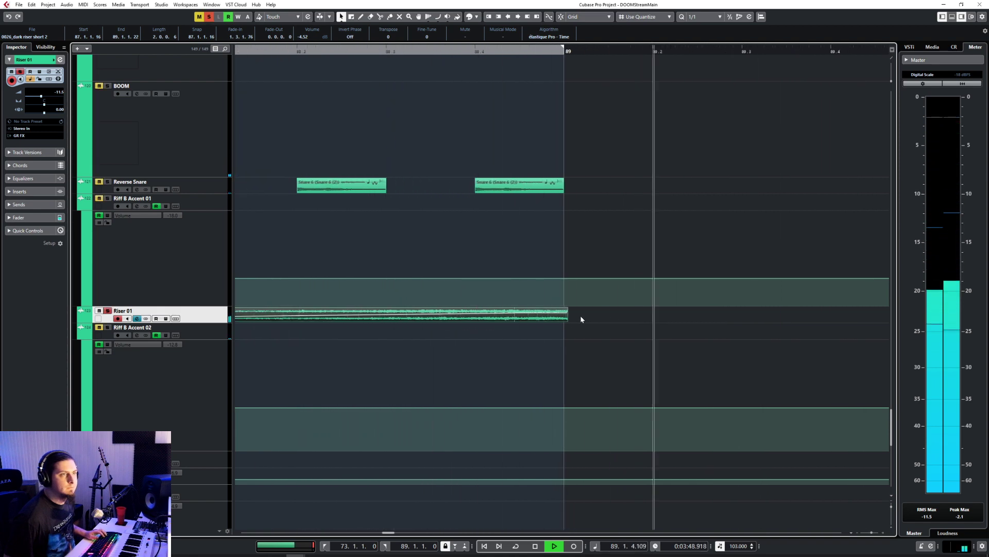
key("space")
mouse_move(549, 323)
left_mouse_down()
mouse_move(589, 325)
mouse_move(563, 324)
mouse_move(562, 309)
mouse_move(549, 320)
left_mouse_up()
left_click(386, 51)
key("space")
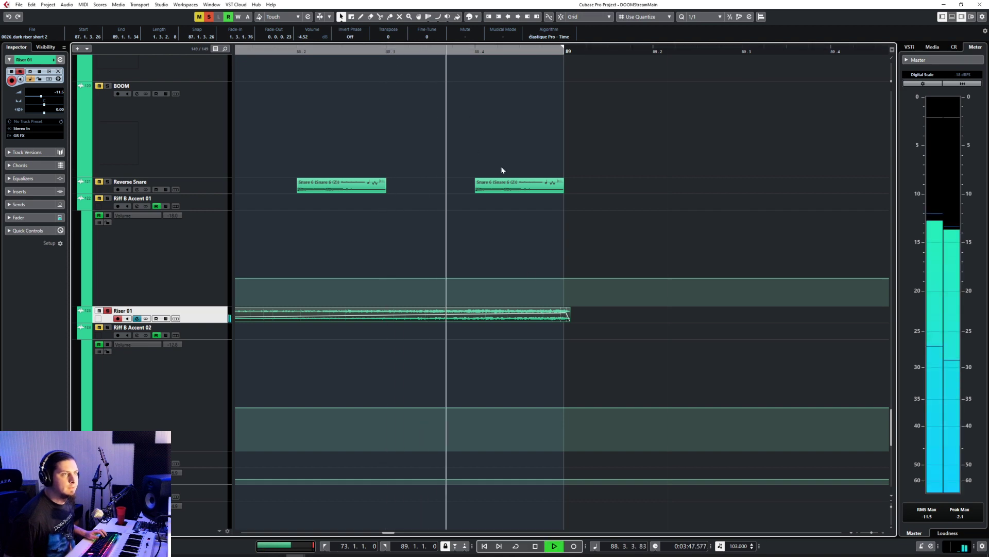
scroll(540, 266, "down", 4, "ctrl")
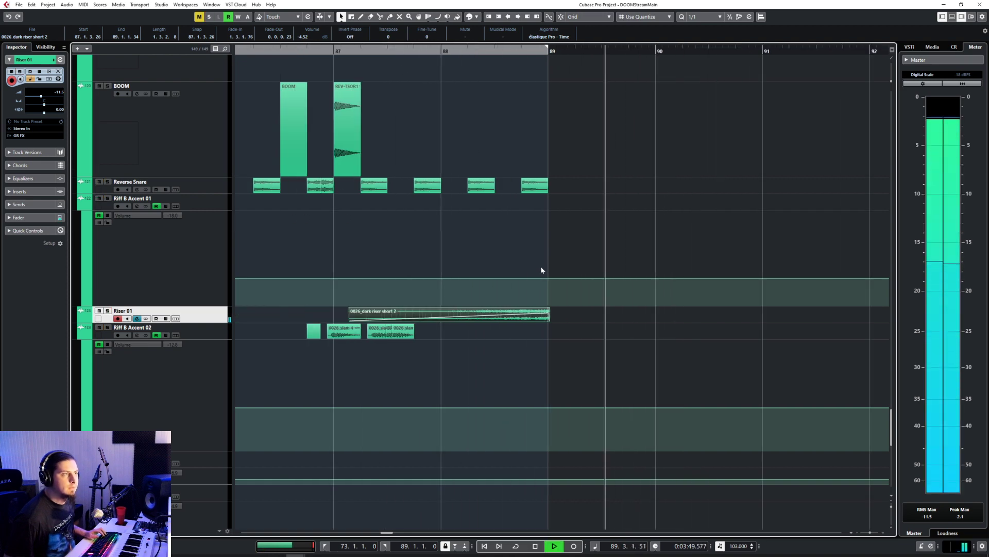
key("space")
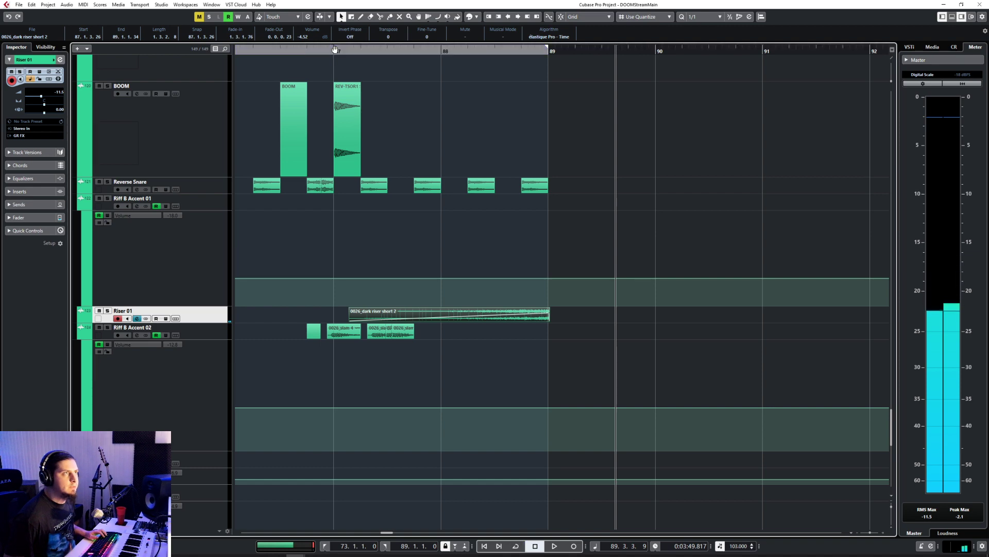
Step: Raise the dark riser clip's volume to -1.82 dB and play it with the full mix from bar 87
left_click(335, 50)
left_click_drag(450, 314, 451, 312)
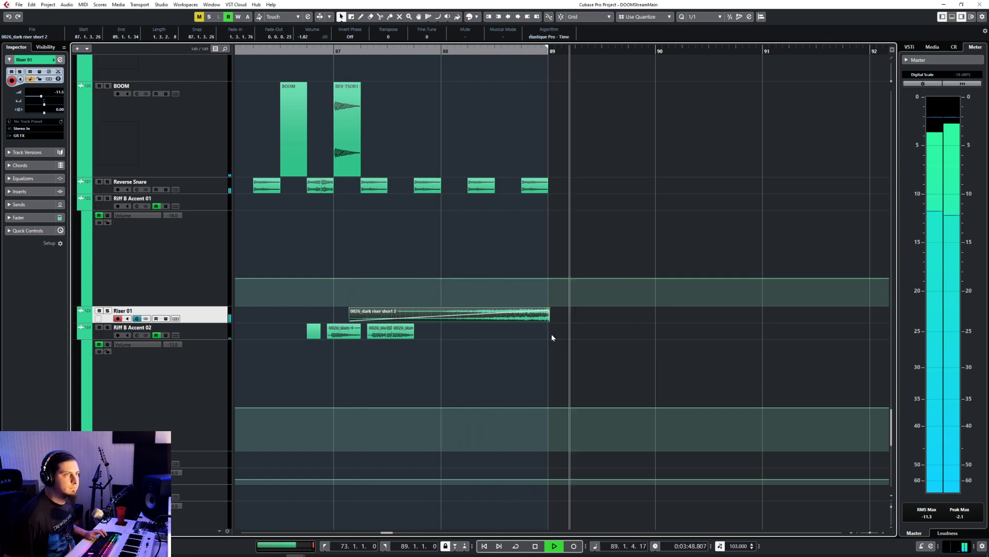
scroll(551, 333, "down", 5)
scroll(551, 334, "up", 5)
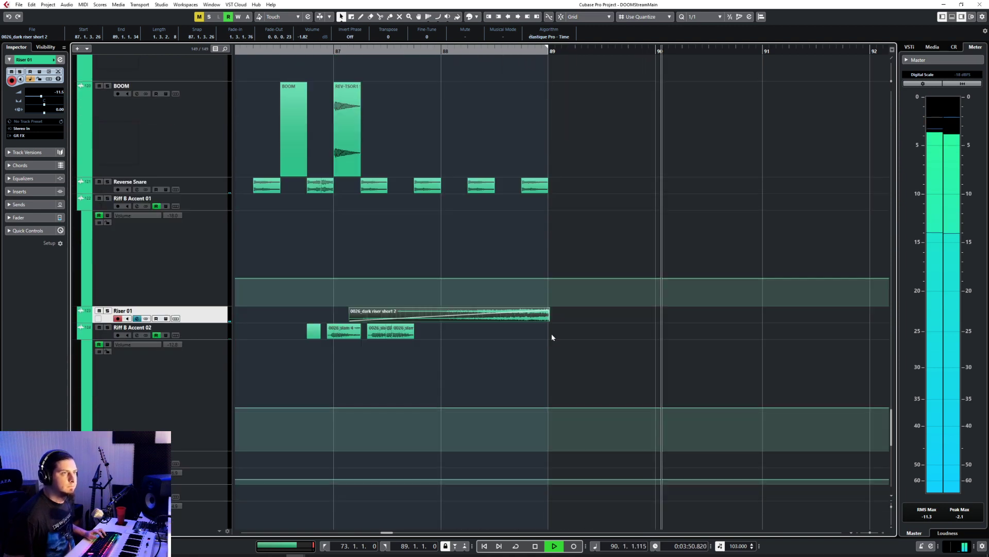
scroll(551, 333, "down", 3)
scroll(552, 336, "left", 5)
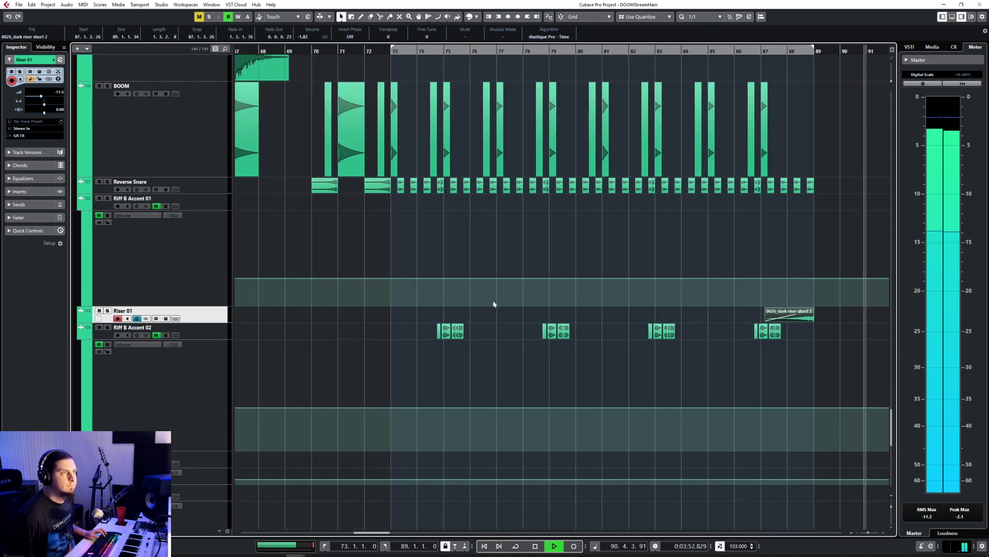
Step: Copy the reverse snare clip at 74.4.1.0 and set the quantize grid to 1/4
left_click(384, 190)
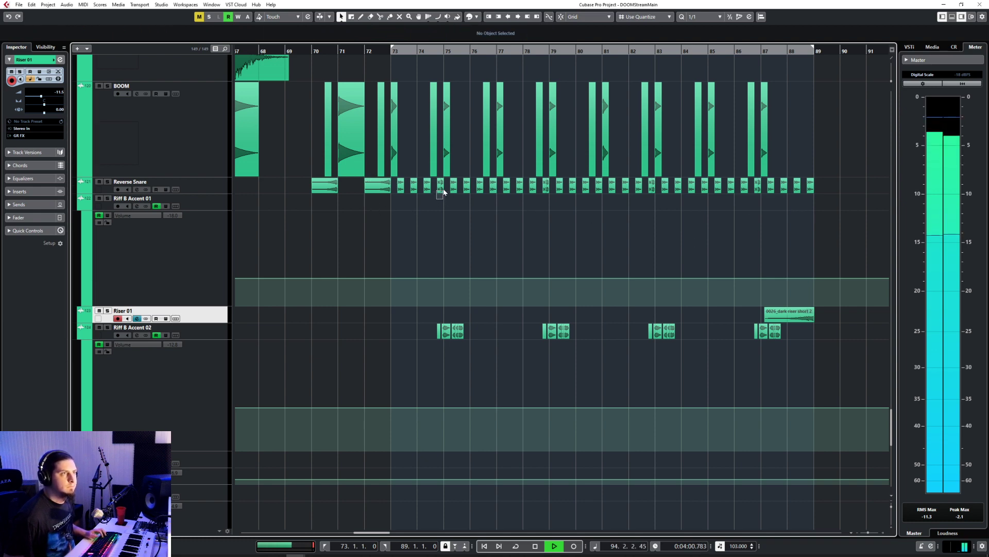
left_click(694, 20)
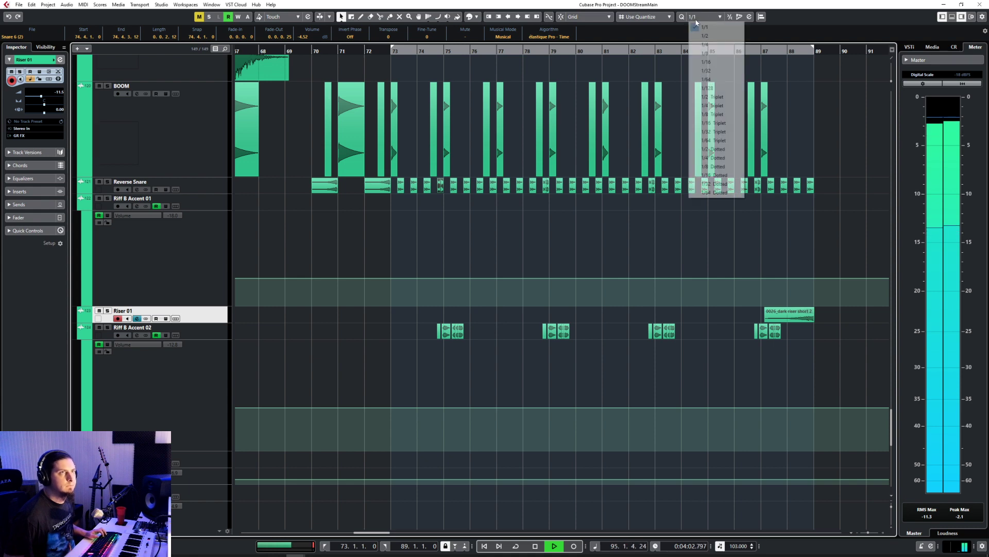
left_click(701, 45)
scroll(799, 222, "up", 3)
scroll(799, 222, "right", 4)
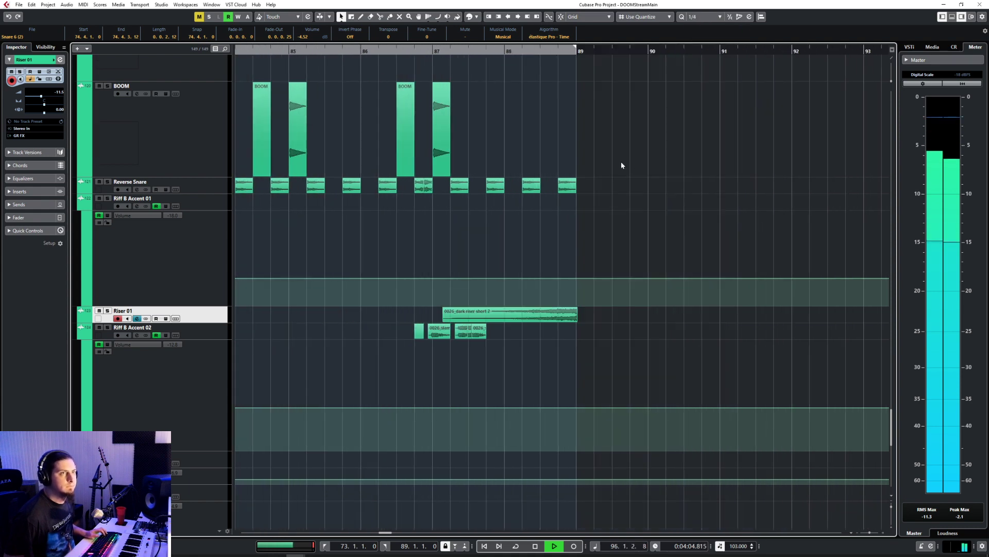
Step: Replace the last reverse snare clip before bar 89 with the copied one at 88.4.1.0, with snapping turned on
left_click_drag(546, 157, 582, 189)
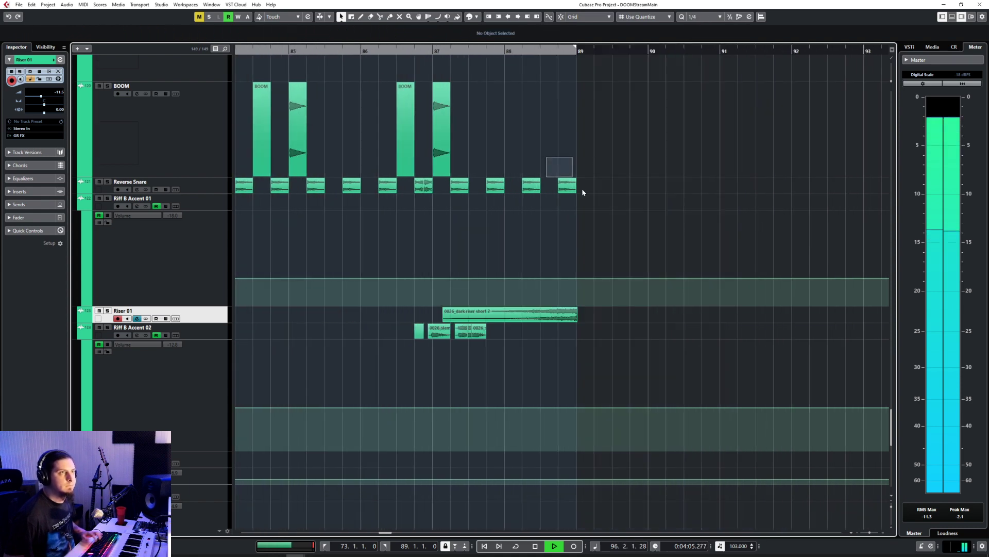
key("space")
left_click(556, 50)
left_click(213, 186)
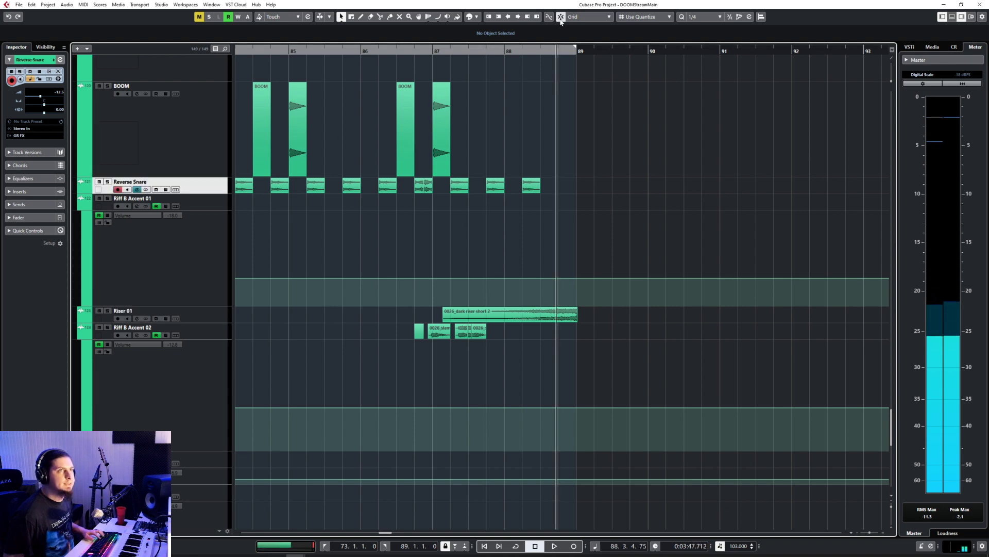
left_click(555, 52)
key("ctrl+v")
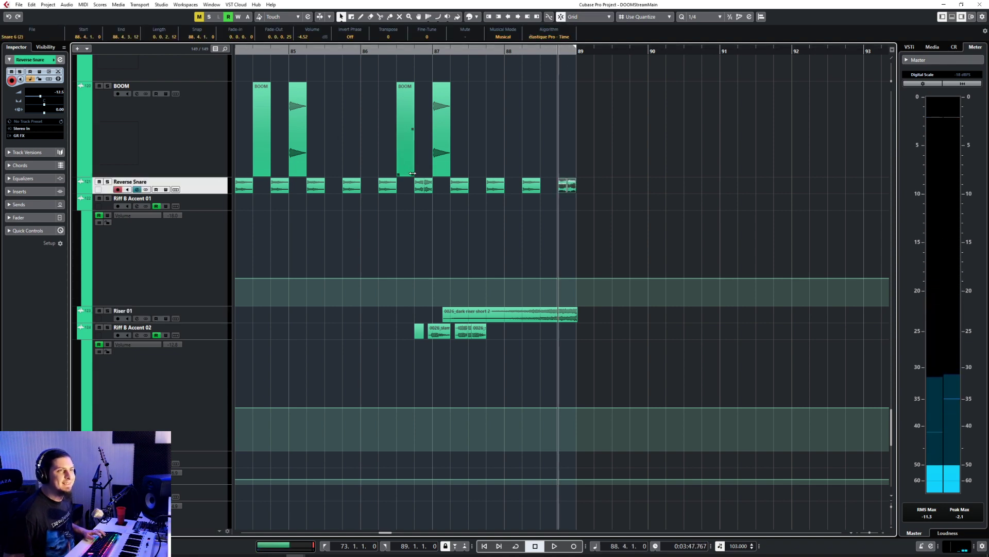
Step: Copy the boom and sub drop clips starting at 72.3.1.0 to 88.3.1.0 on the BOOM track and play the transition
scroll(422, 239, "down", 3)
scroll(421, 239, "left", 5)
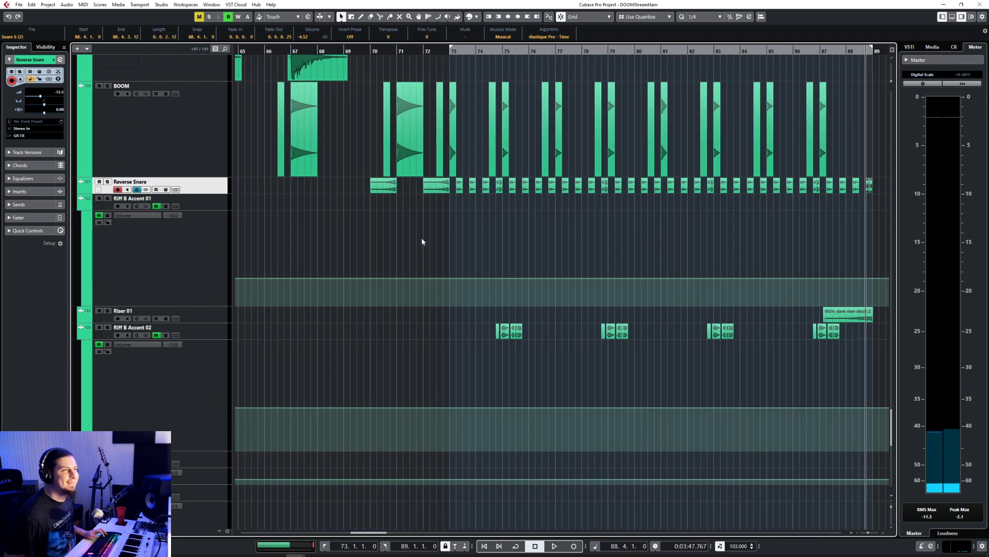
left_click(429, 52)
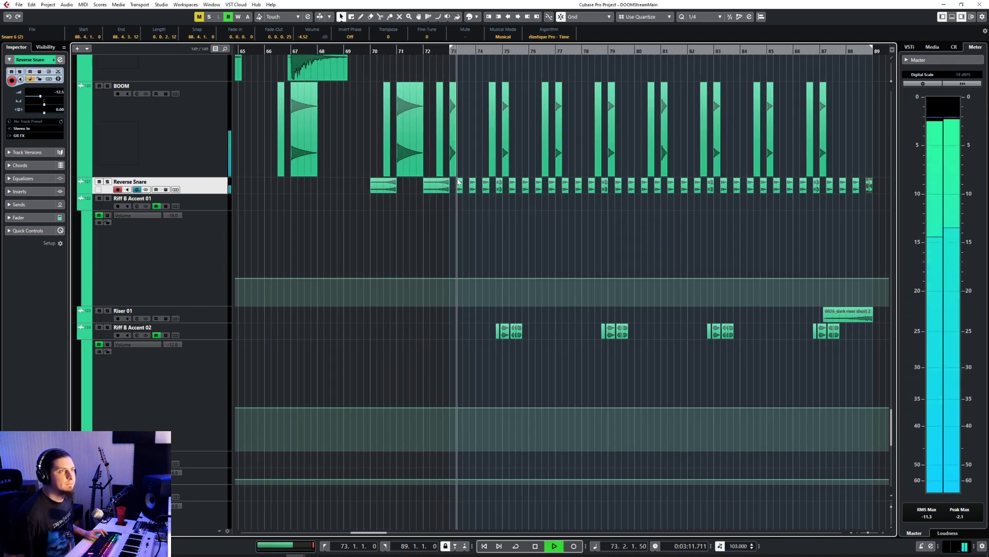
left_click(441, 150)
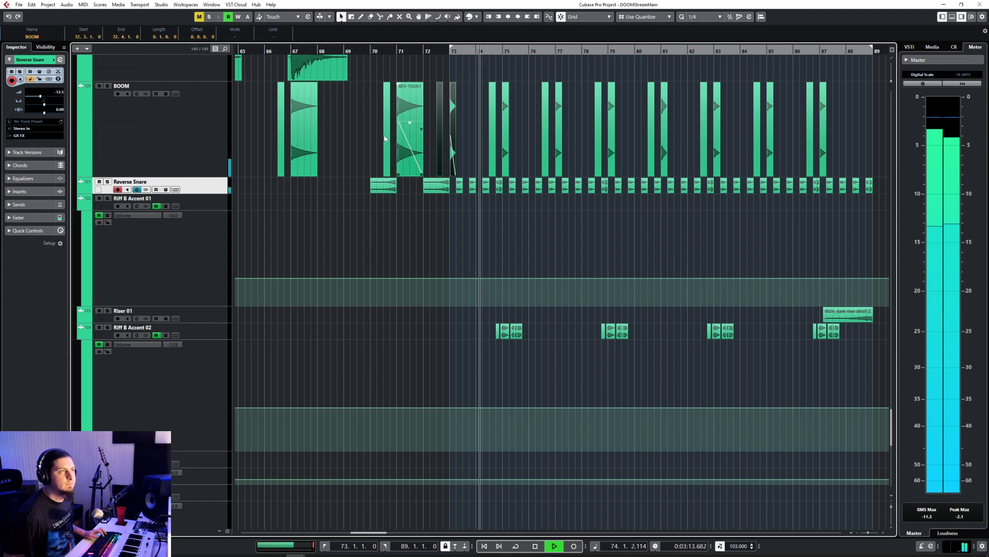
scroll(678, 219, "right", 5)
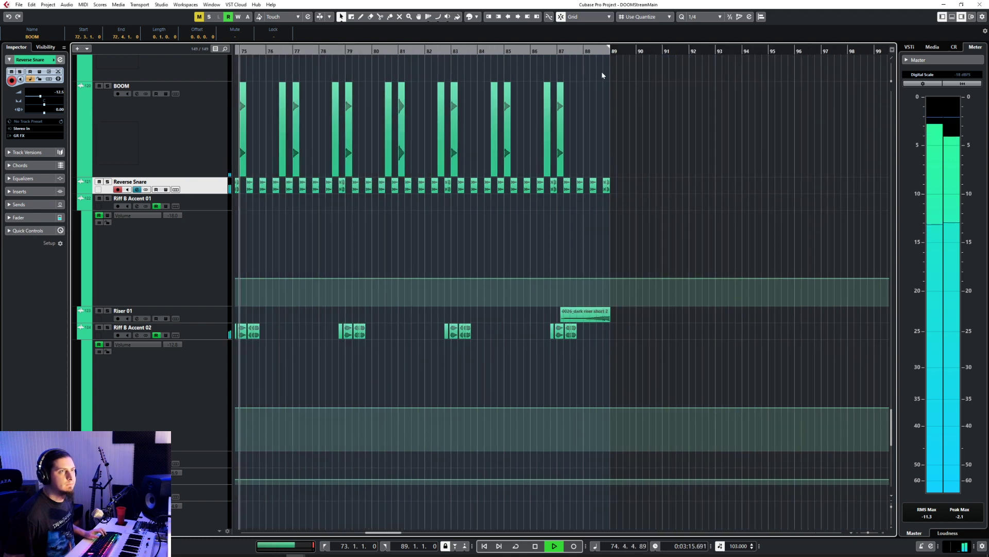
key("space")
left_click(597, 50)
left_click(221, 135)
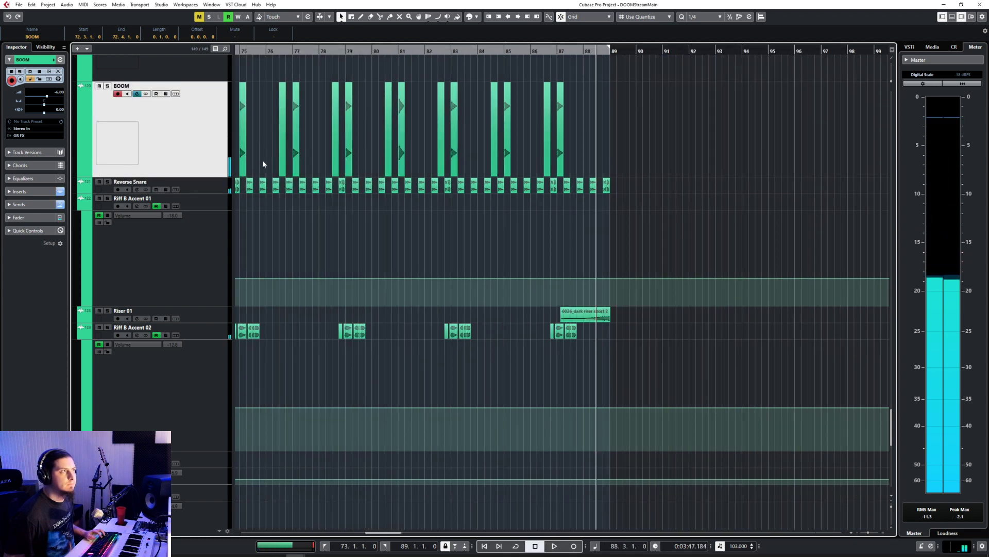
key("ctrl+v")
key("space")
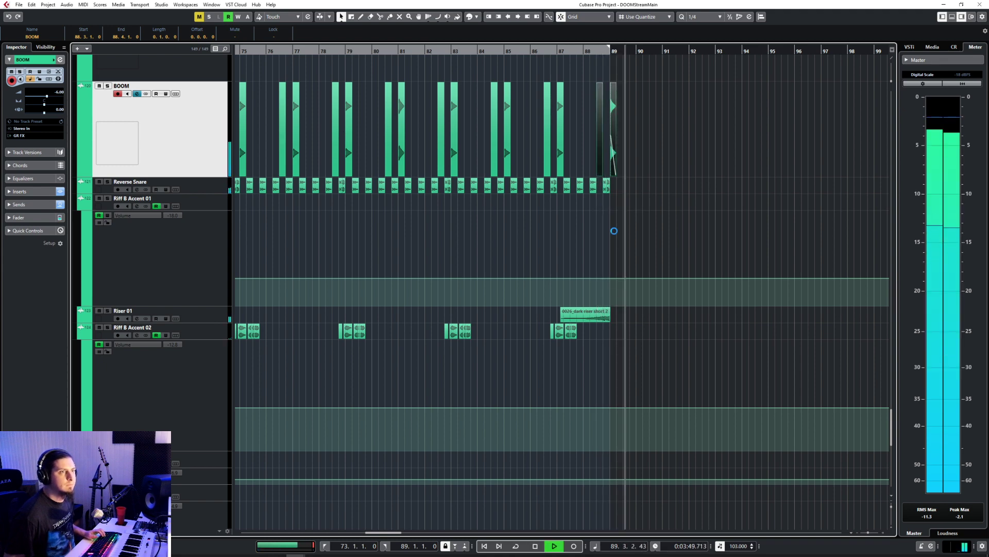
Step: Set the dark riser clip's fade-in to 1.3.0.86 and its volume to -2.74 dB while auditioning the lead-in to bar 89
scroll(613, 230, "down", 2)
scroll(614, 231, "up", 4)
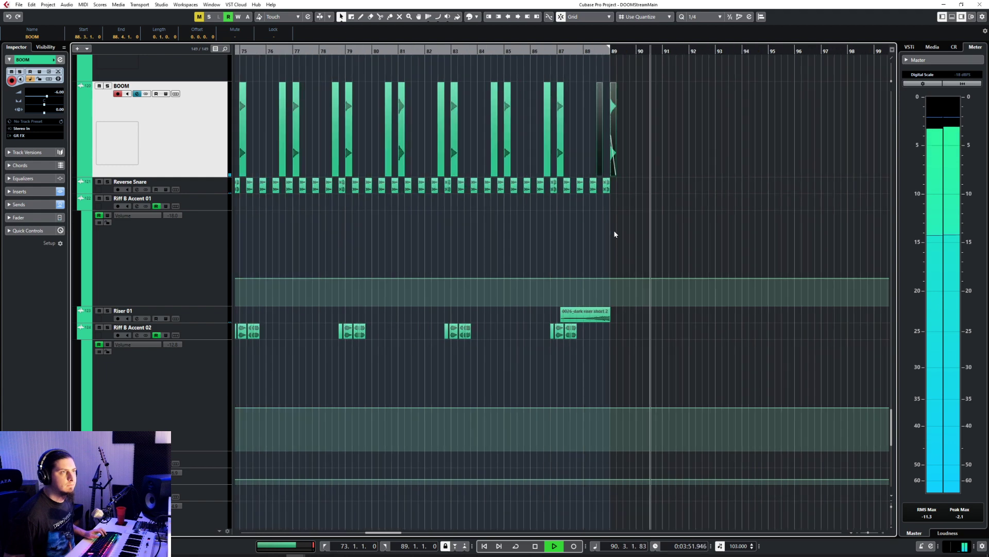
scroll(614, 234, "up", 4)
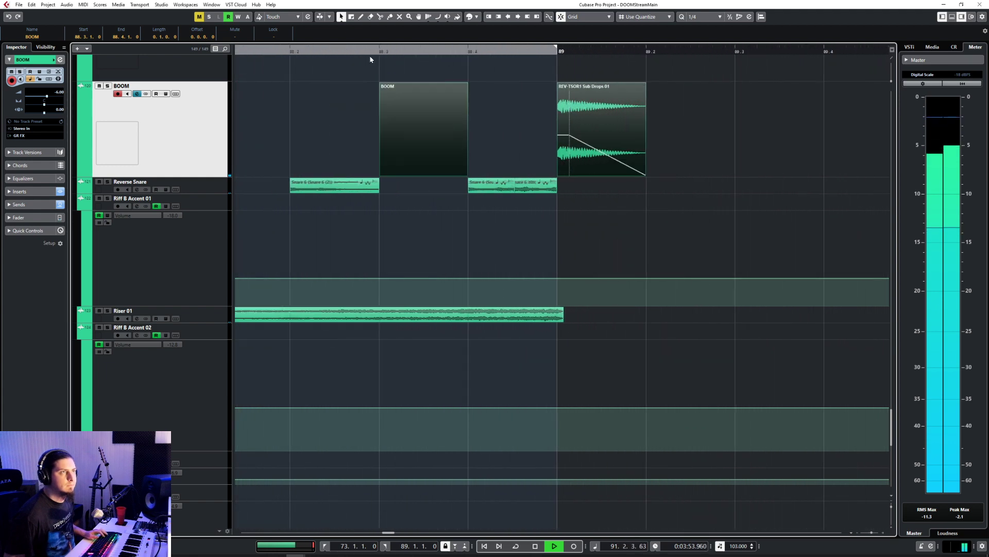
left_click(370, 51)
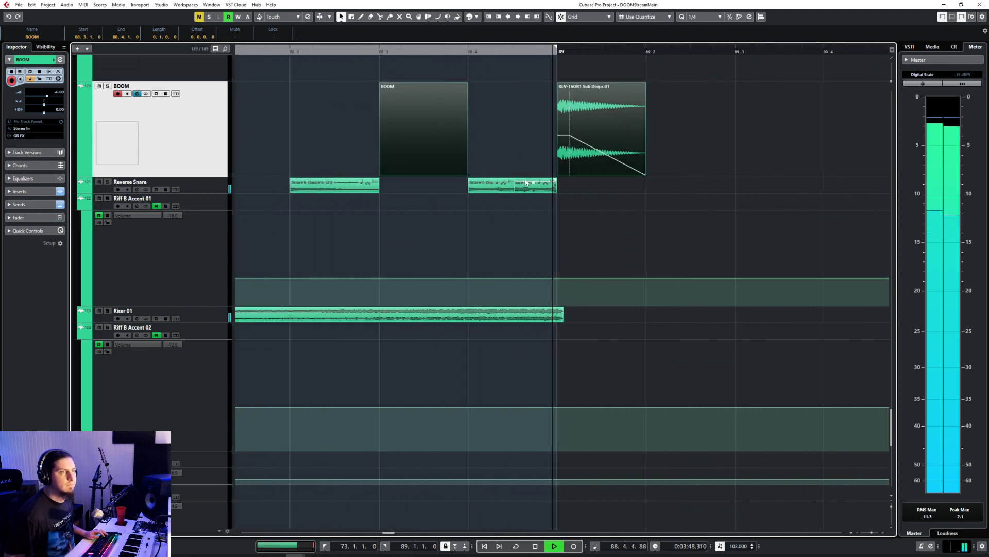
left_click(500, 316)
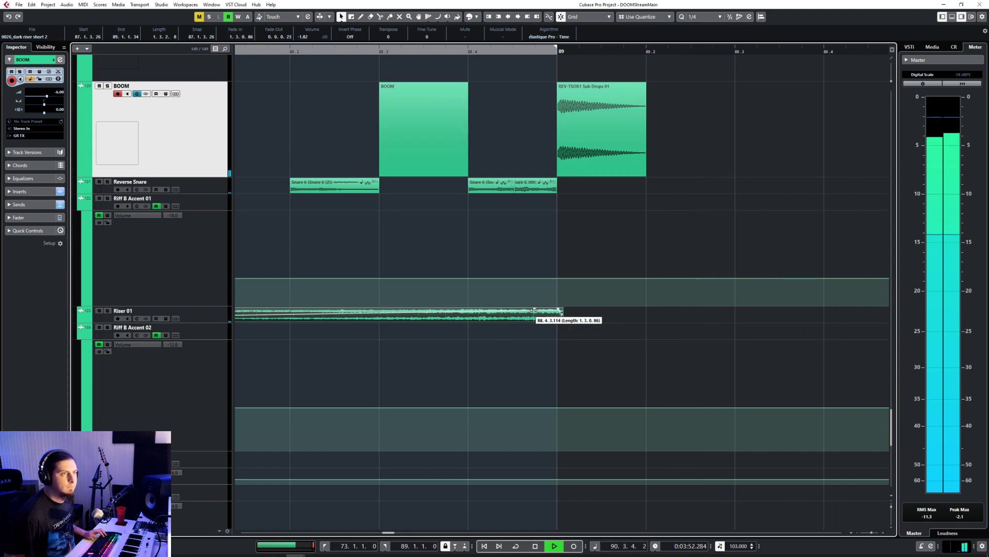
scroll(561, 314, "down", 5)
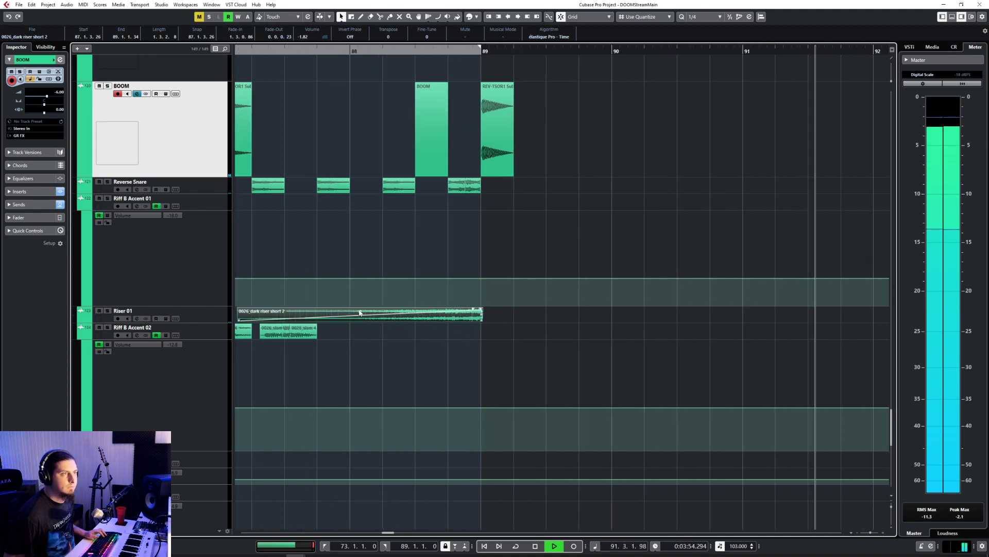
left_click_drag(359, 311, 360, 312)
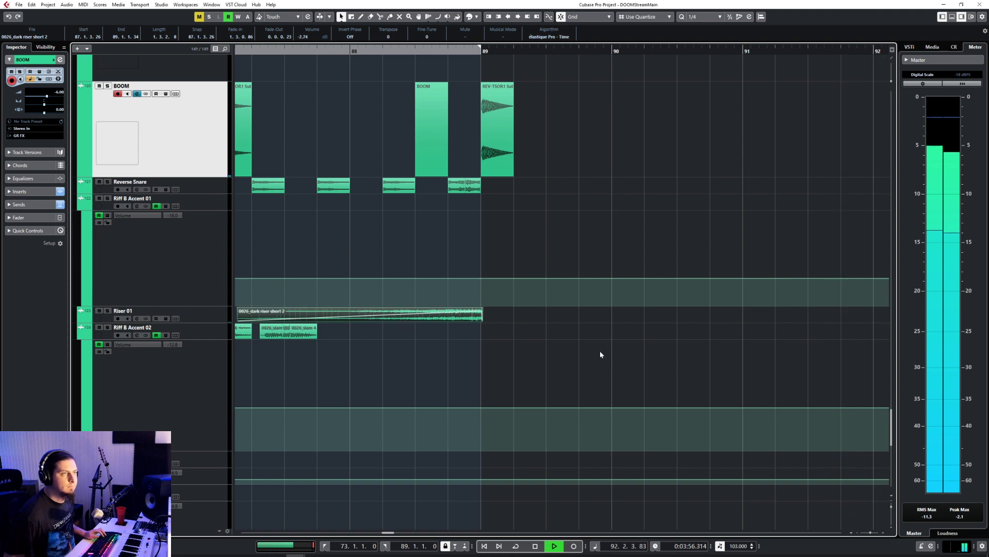
Step: Copy the boom and sub drop pair from 88.3.1.0 to 92.3.1.0 on the BOOM track and play it
scroll(601, 354, "down", 3)
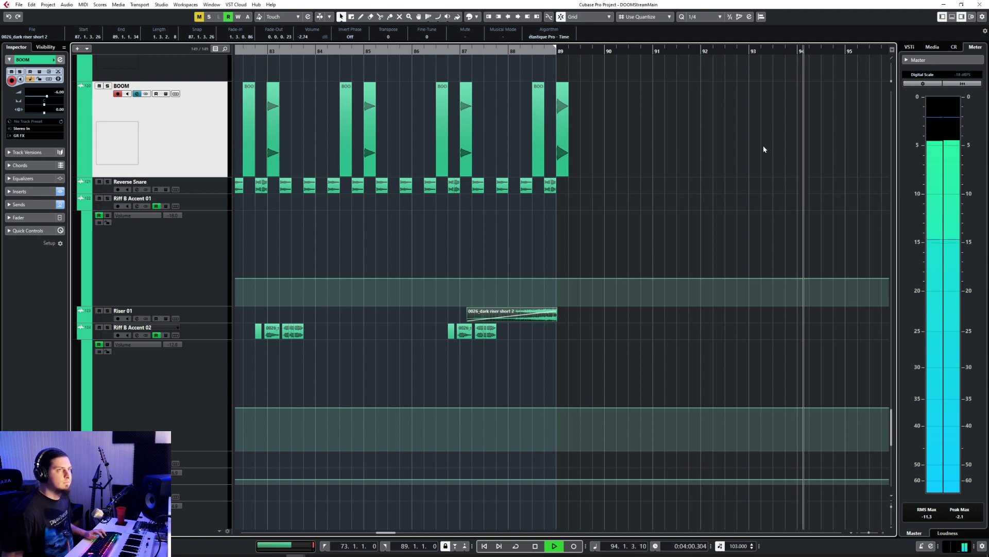
left_click(663, 234)
scroll(664, 234, "up", 15)
scroll(663, 234, "down", 15)
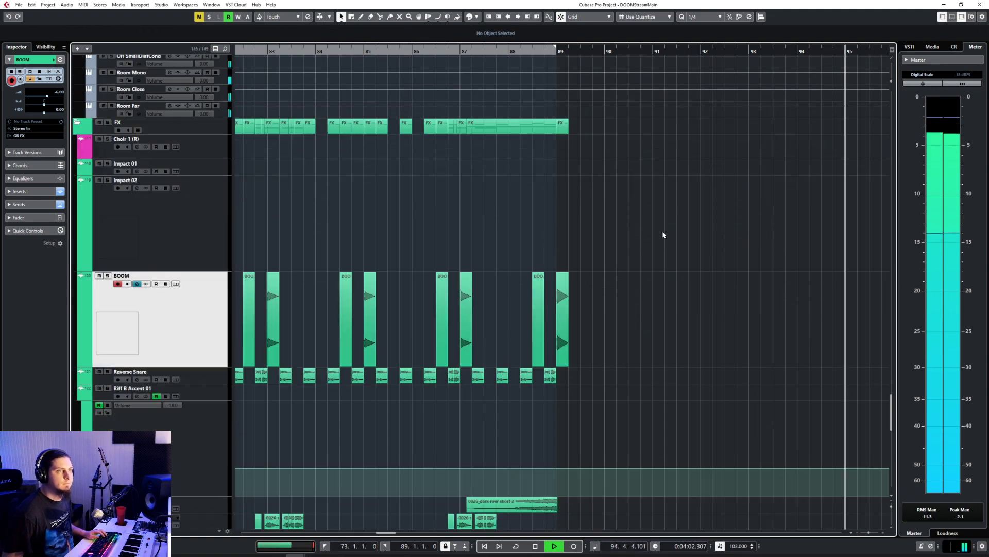
left_click_drag(513, 299, 608, 325)
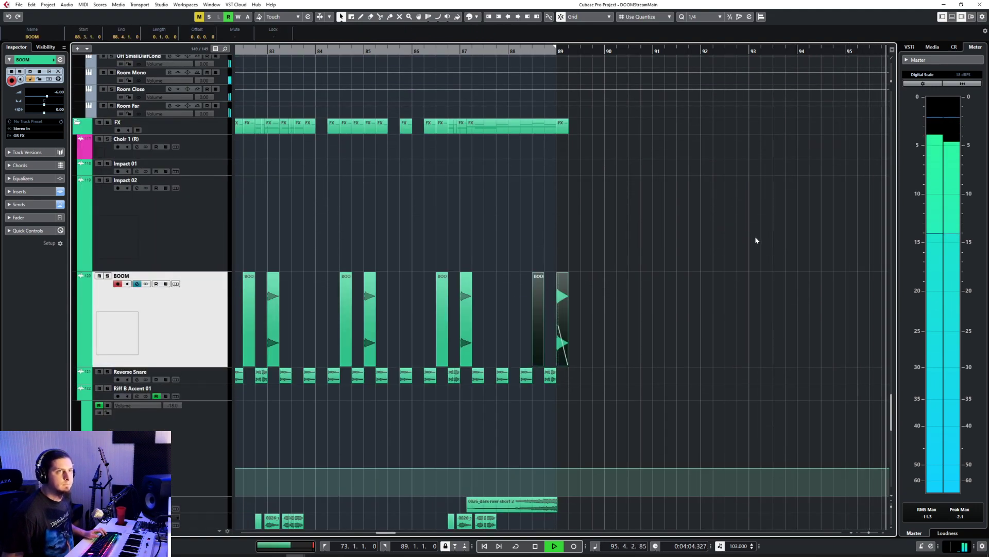
left_click(585, 52)
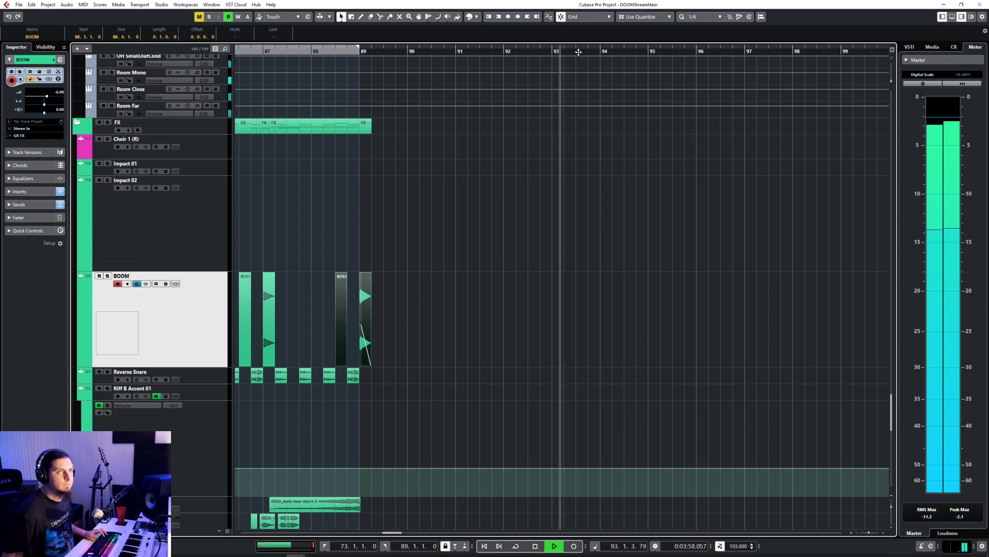
key("space")
left_click(529, 52)
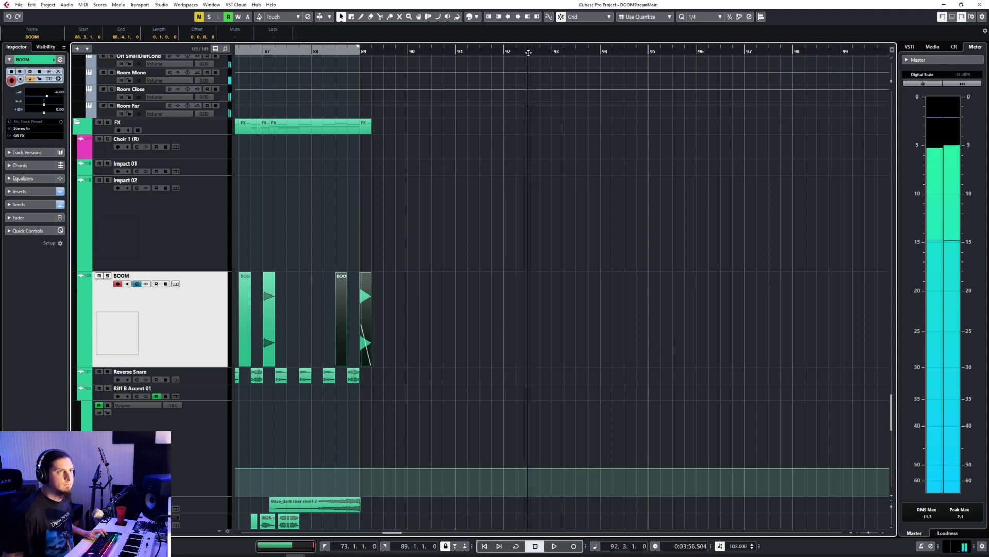
key("ctrl+v")
key("space")
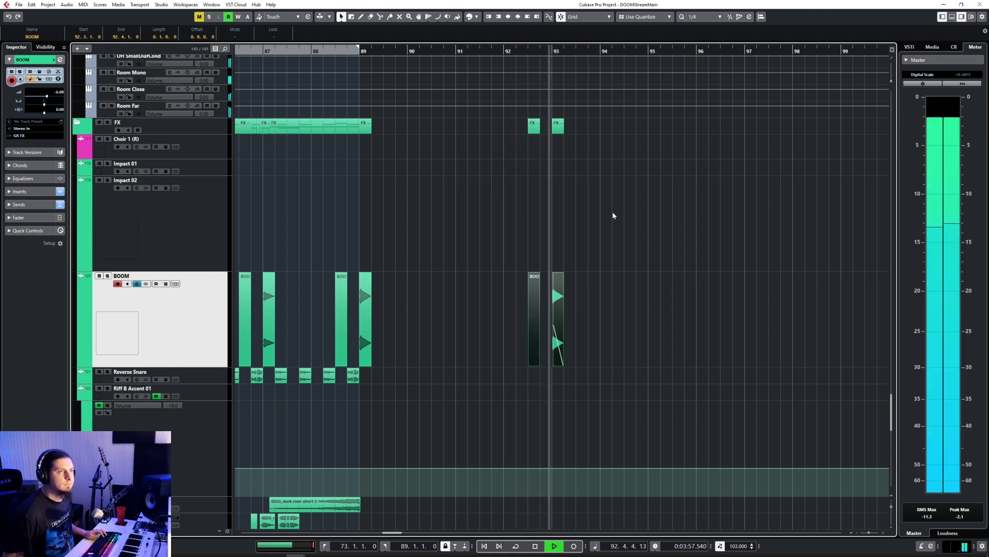
Step: Set the sub drop clip at bar 93 to -4.76 dB and compare it in playback with the one at bar 89
left_click(556, 330)
left_click_drag(558, 274, 559, 312)
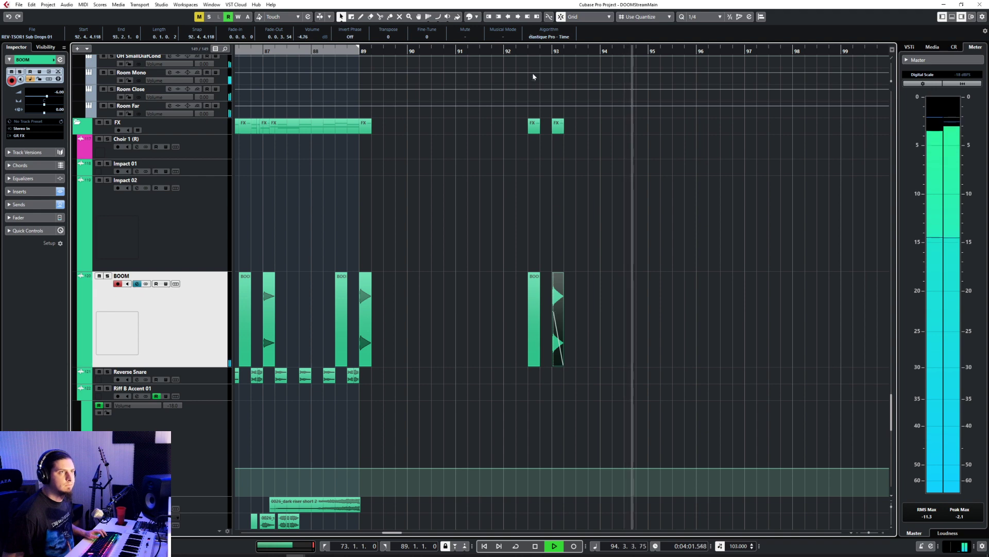
left_click(527, 73)
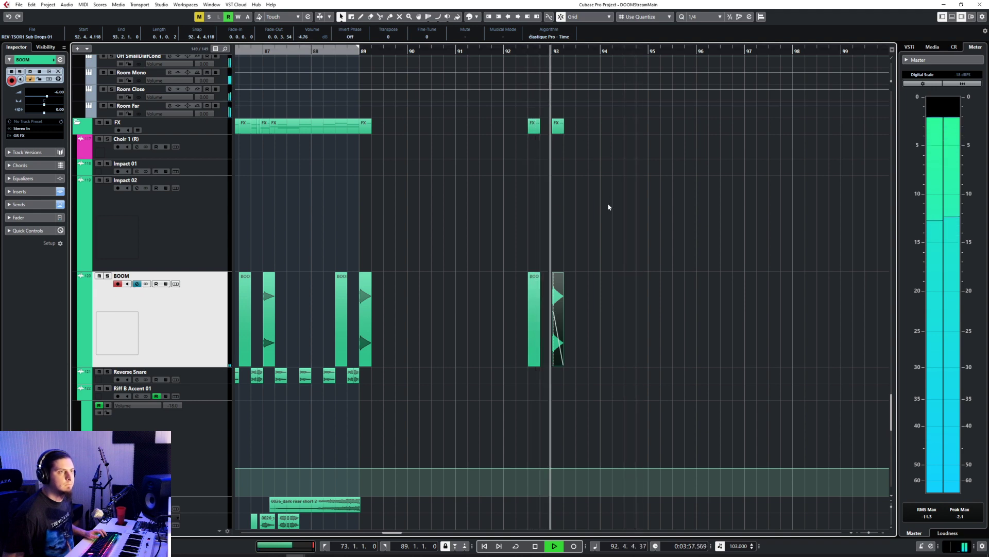
left_click(345, 52)
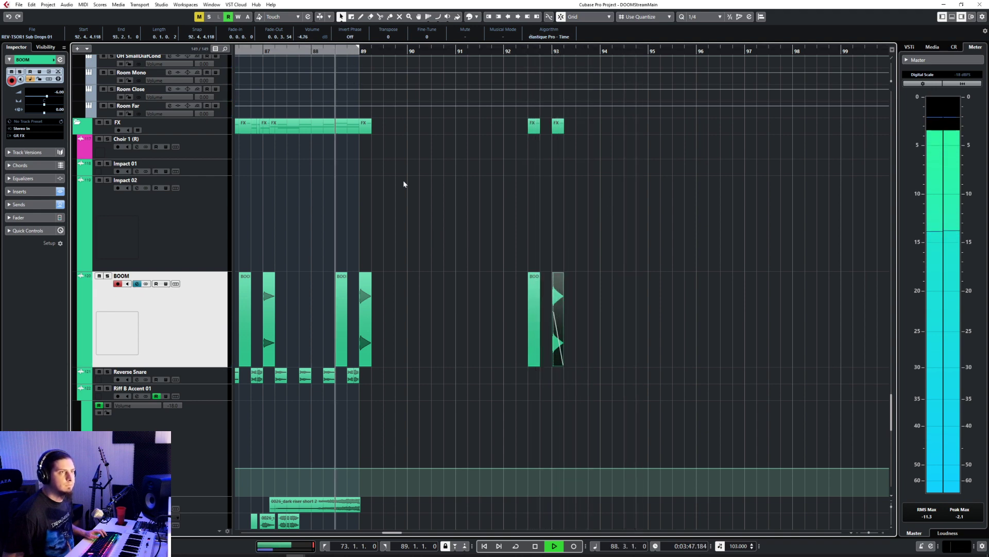
left_click(368, 310)
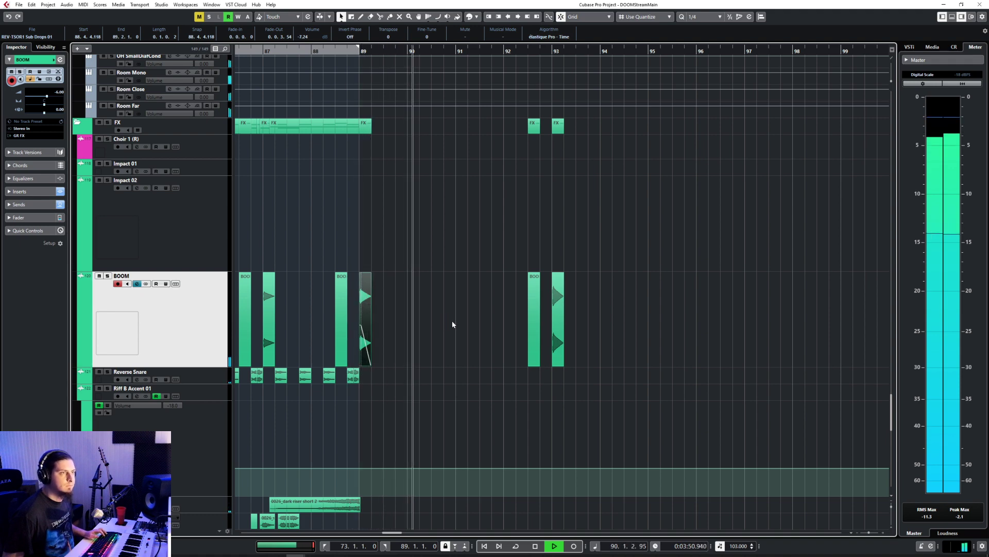
Step: Examine the guitar, synth, drum and FX tracks past bar 89 for parts that stop there, playing on and then stopping playback
scroll(452, 322, "up", 15)
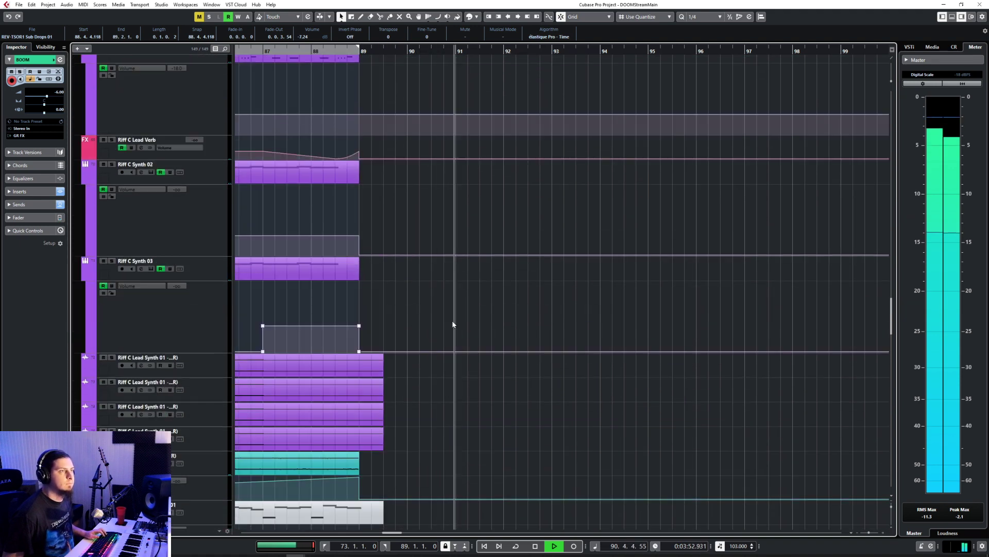
scroll(452, 324, "up", 10)
scroll(452, 324, "up", 15)
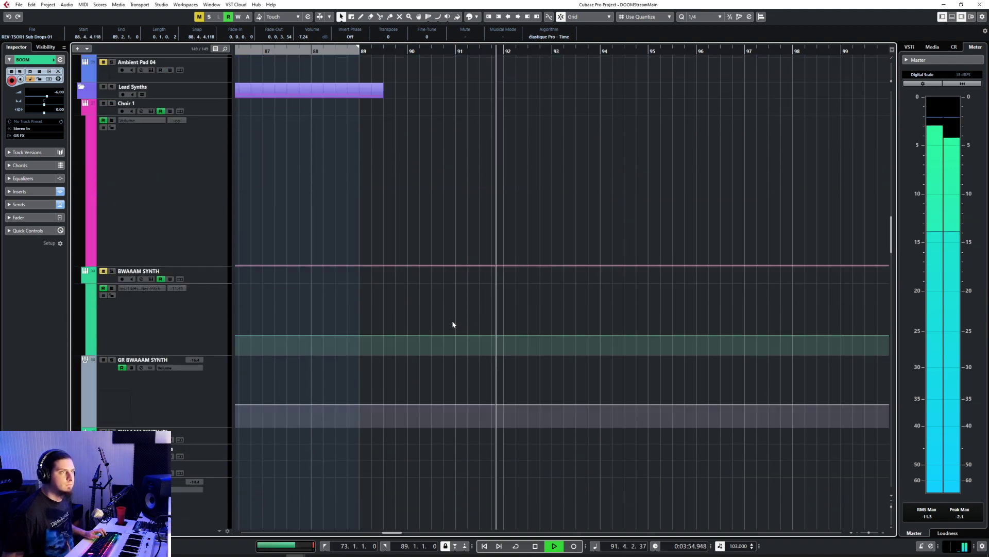
scroll(452, 324, "up", 5)
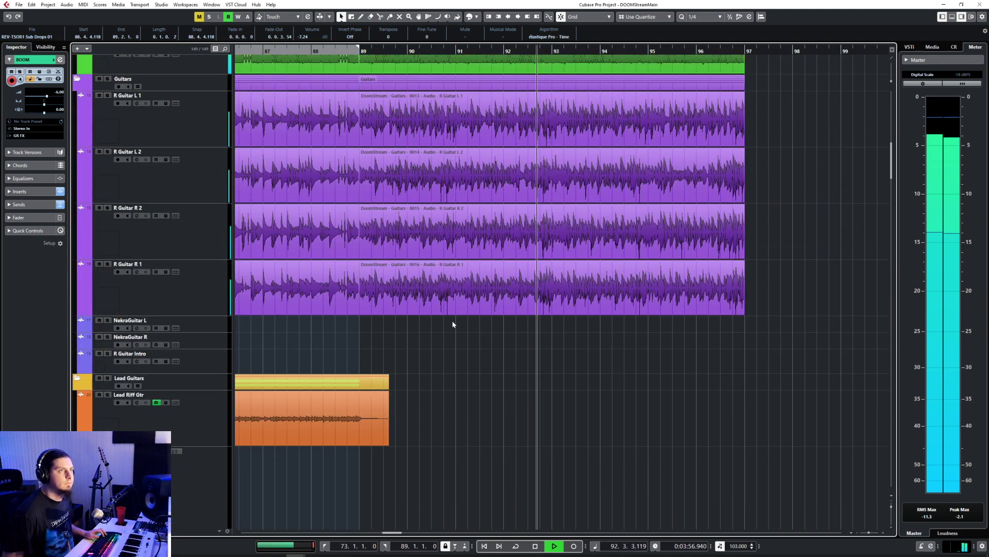
scroll(453, 324, "down", 20)
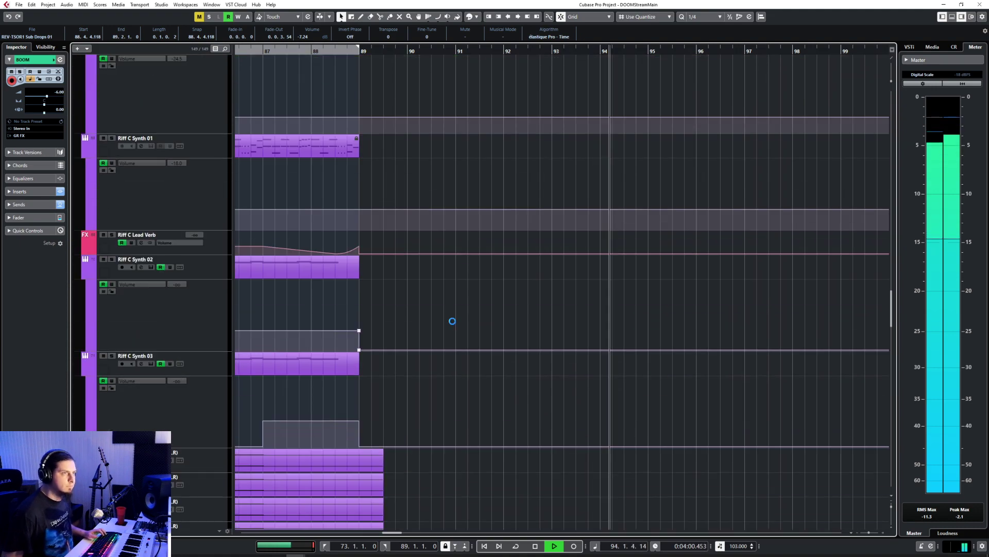
scroll(452, 321, "down", 15)
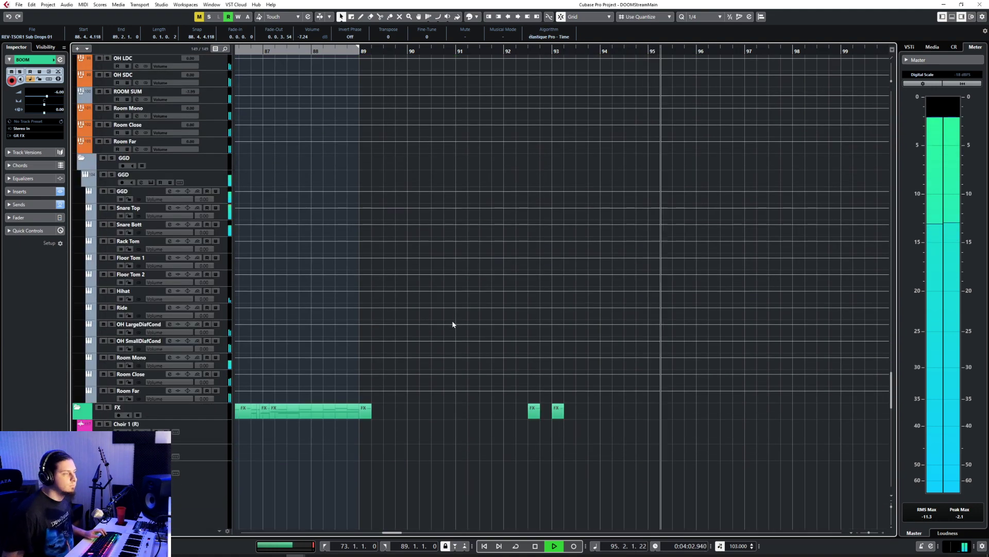
key("space")
scroll(452, 324, "up", 15)
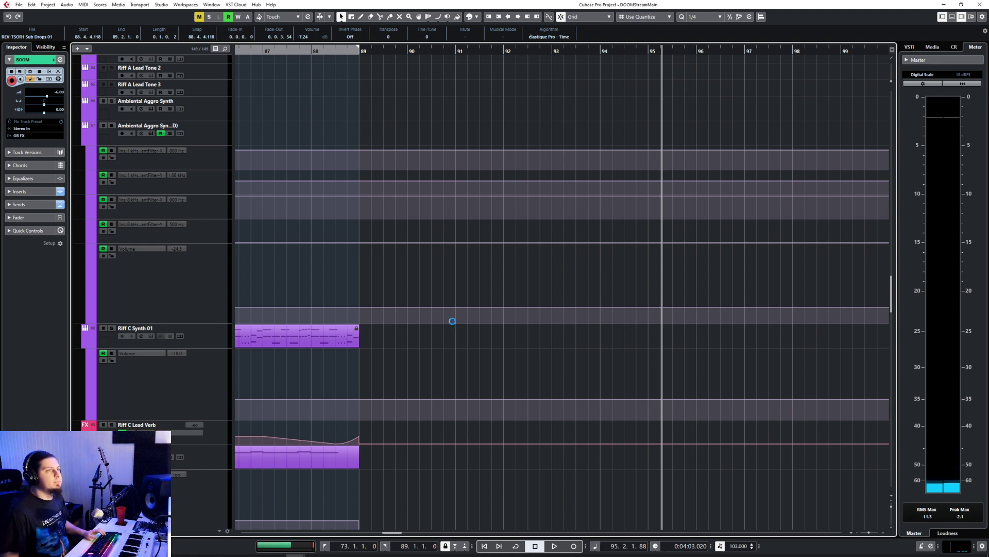
scroll(452, 322, "down", 4)
scroll(452, 322, "up", 5)
scroll(453, 322, "down", 3)
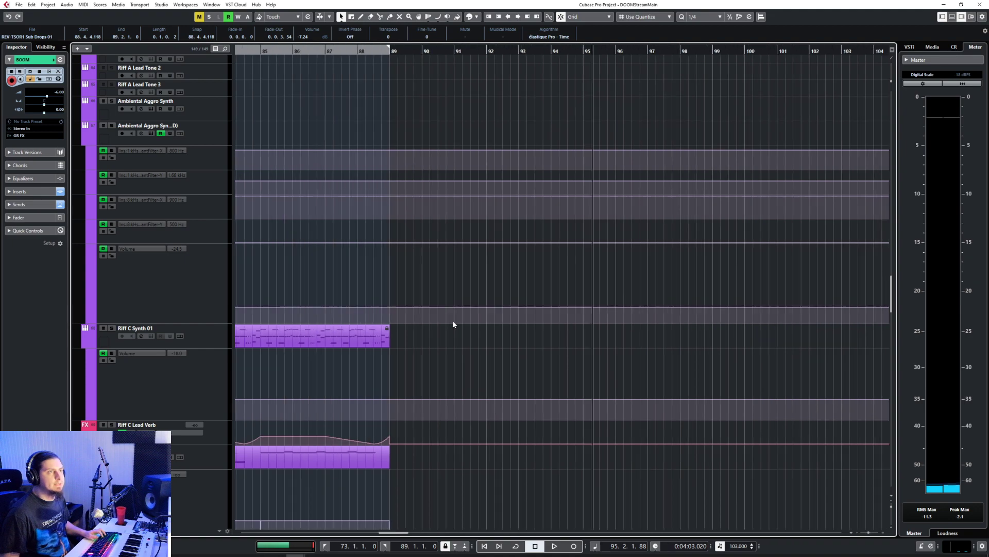
Step: Collapse the Lead Synths, Synths, Drums and FX folder tracks
scroll(453, 322, "left", 3)
scroll(453, 324, "left", 5)
scroll(453, 323, "up", 10)
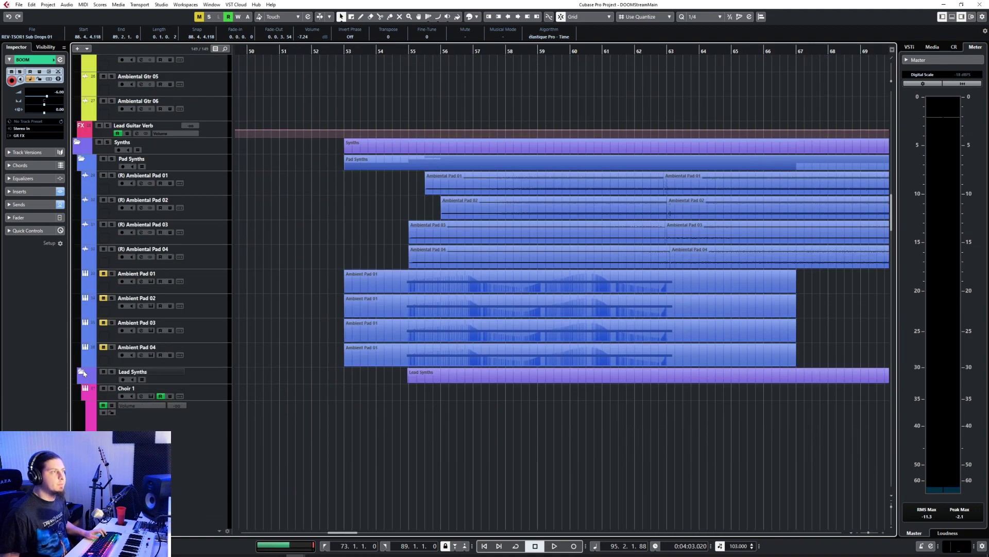
left_click(81, 371)
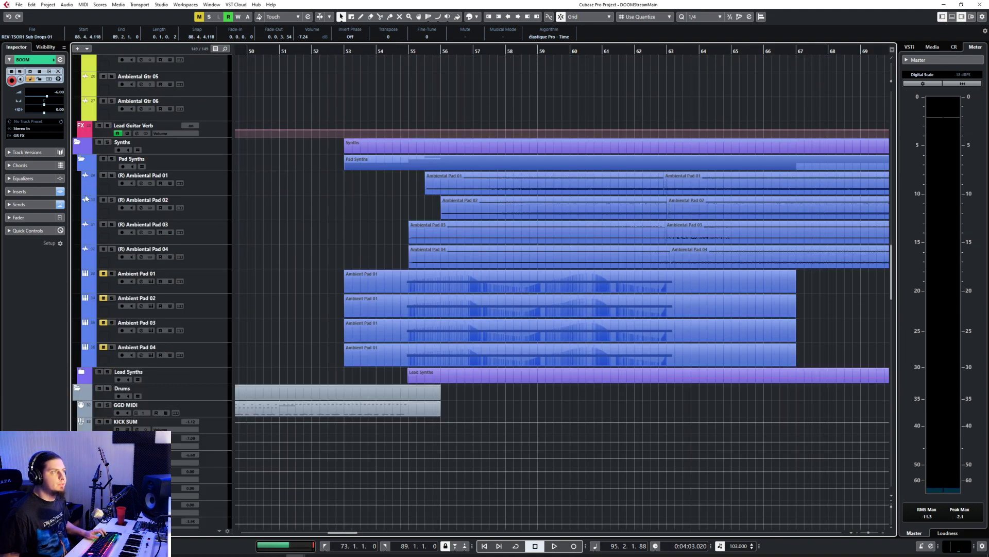
left_click(78, 144)
left_click(78, 159)
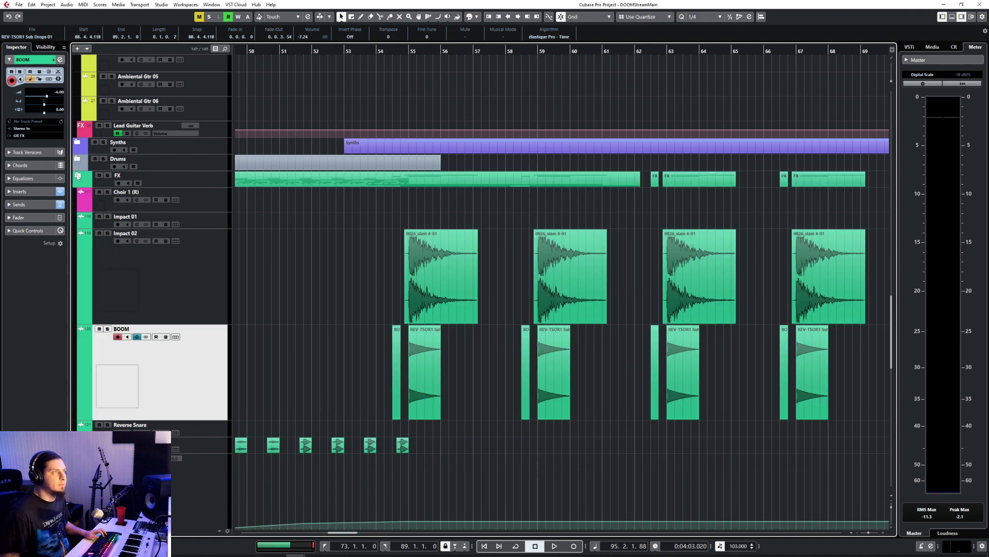
left_click(78, 177)
Step: Collapse the Lead Guitars and Guitars folder tracks so that each shows only its folder parts
scroll(80, 207, "up", 15)
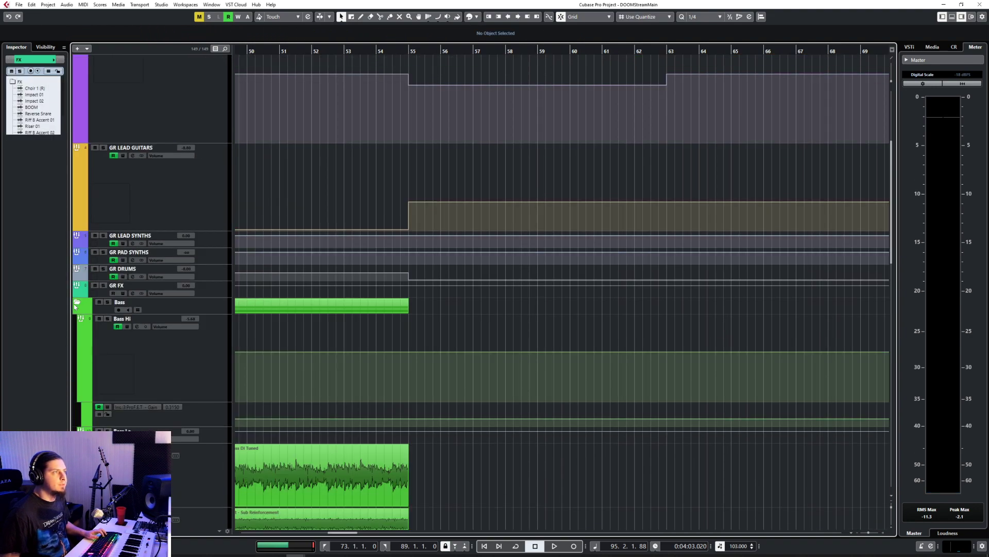
left_click(76, 304)
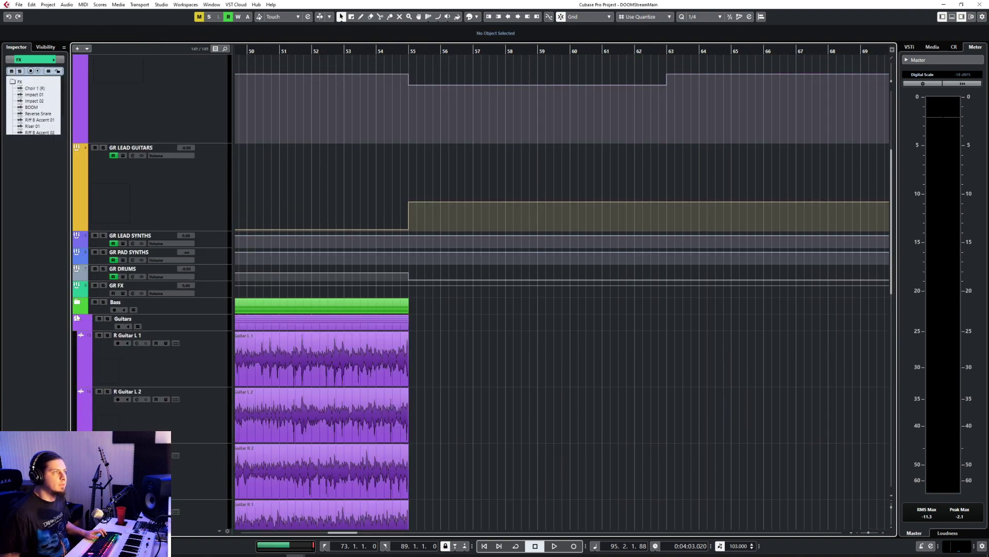
left_click(78, 320)
left_click(77, 339)
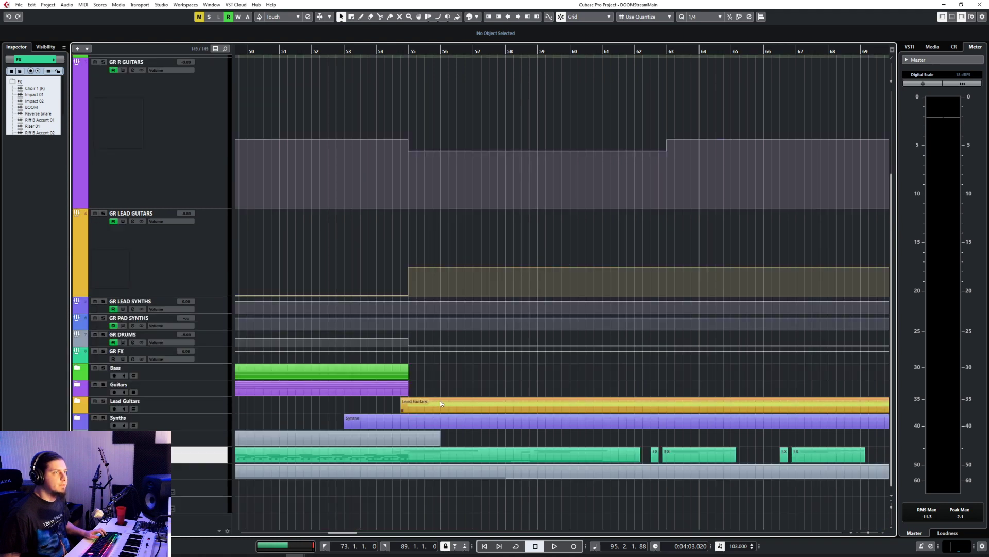
Step: Play the earlier section from bar 47 to review it as material for the extension
key("g")
key("g")
scroll(441, 400, "right", 3)
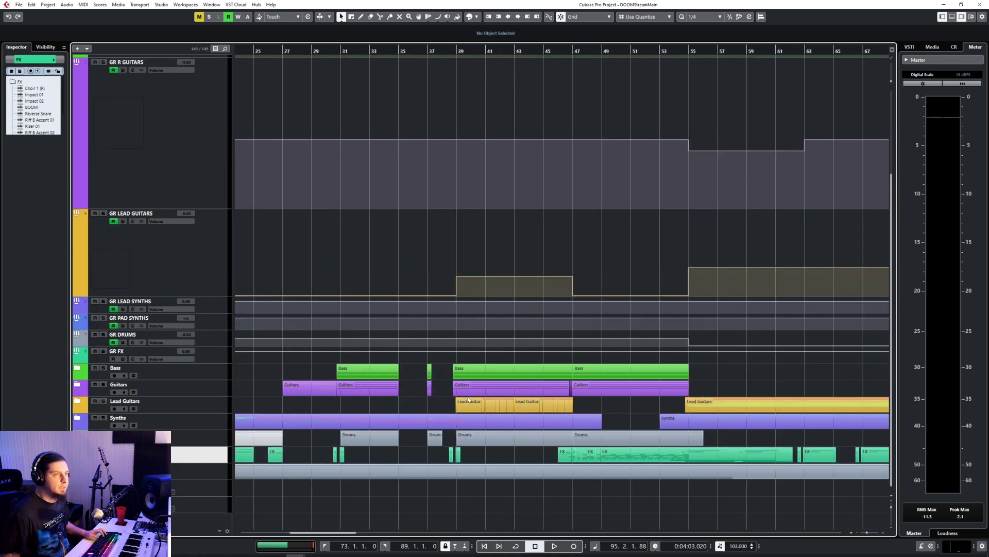
left_click(578, 49)
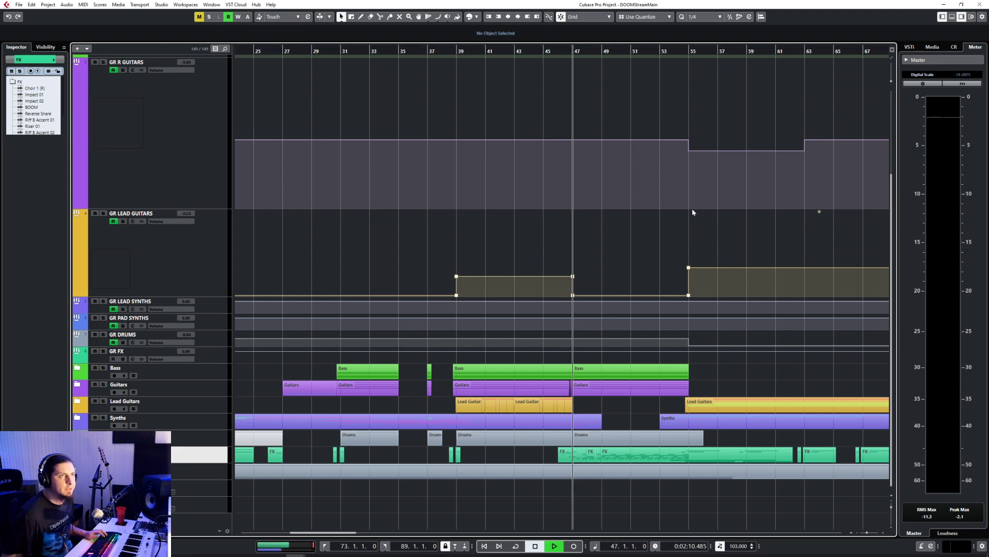
key("space")
scroll(716, 360, "up", 7)
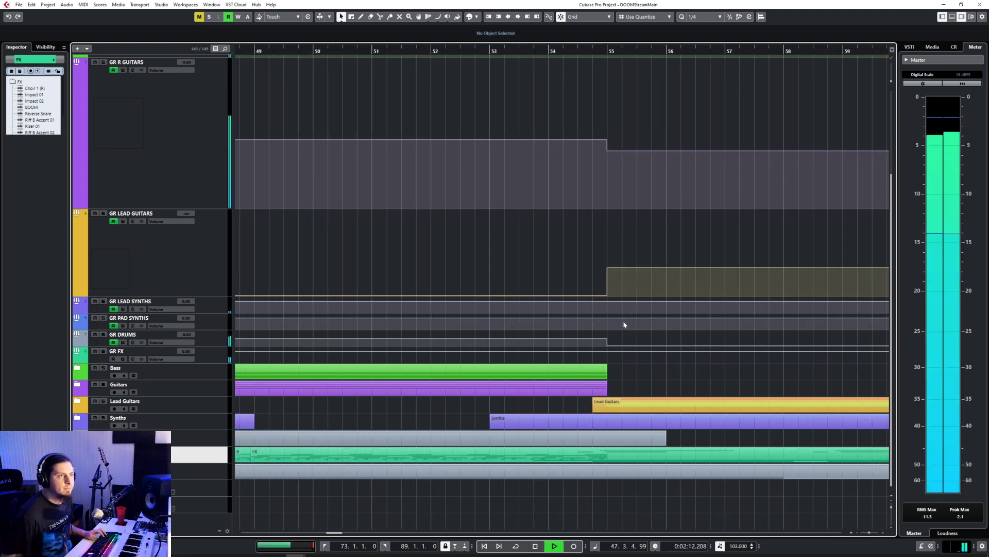
scroll(623, 321, "down", 3)
Step: Select the Bass, Guitars, Drums and FX folder parts of the section starting at bar 47 while playing the lead-up from bar 39
left_click(429, 368)
scroll(419, 389, "left", 6)
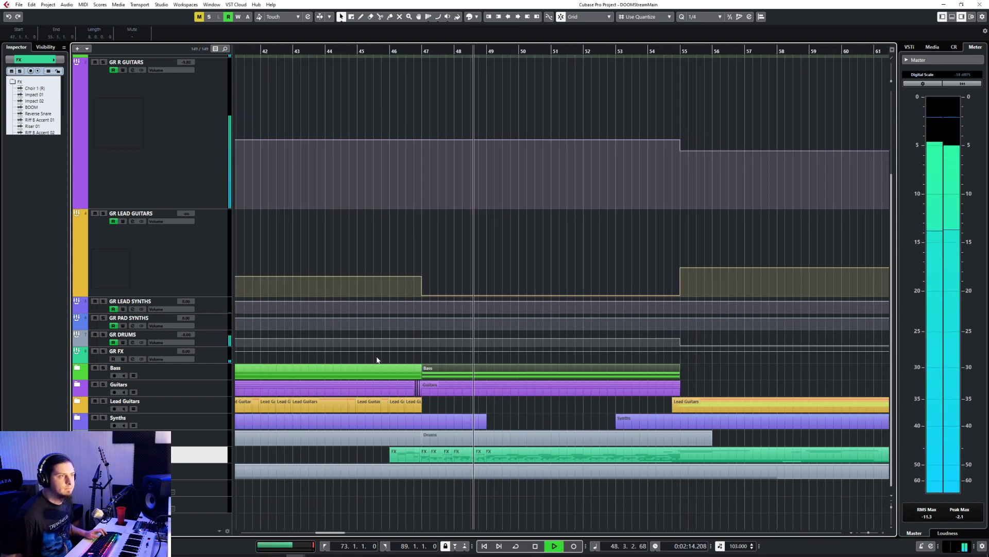
left_click(426, 52)
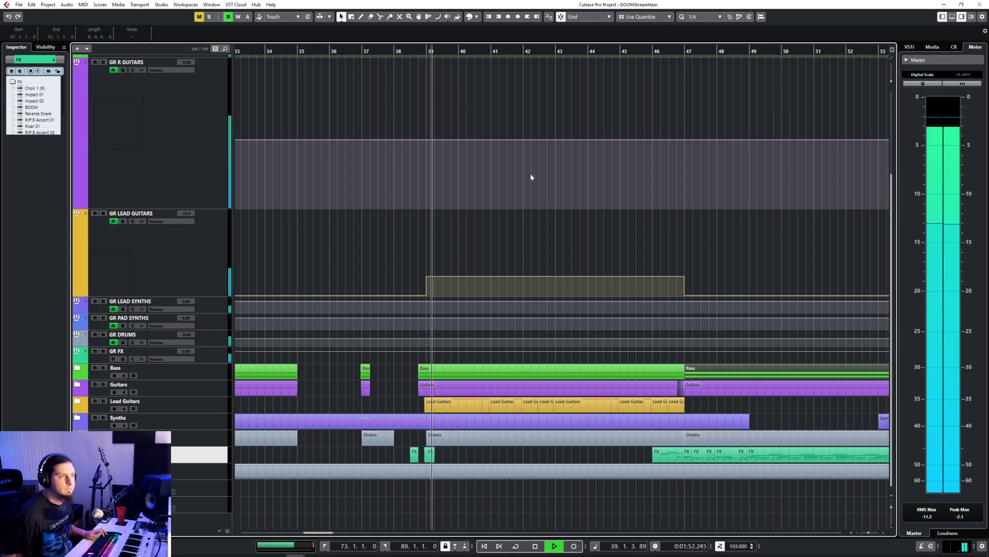
scroll(732, 381, "right", 4)
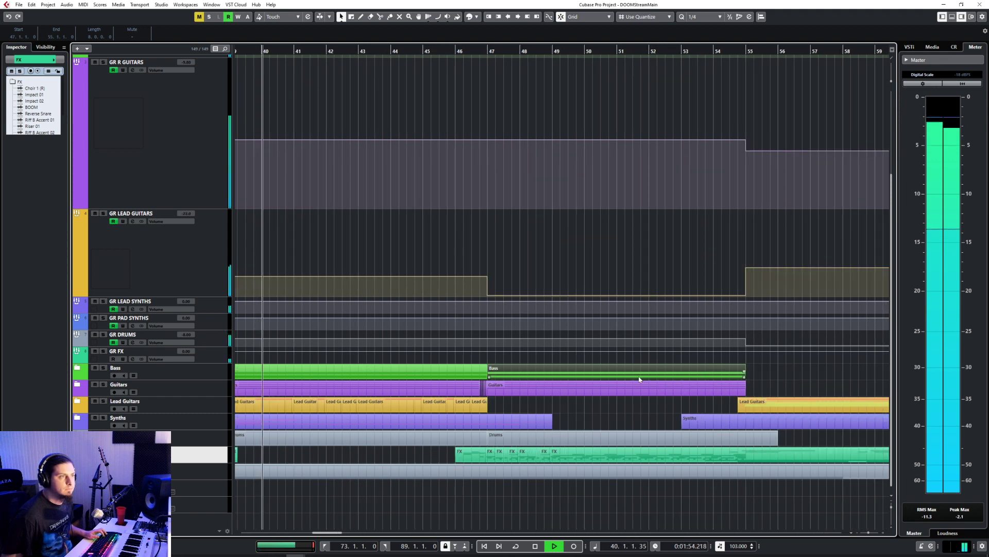
left_click(637, 391)
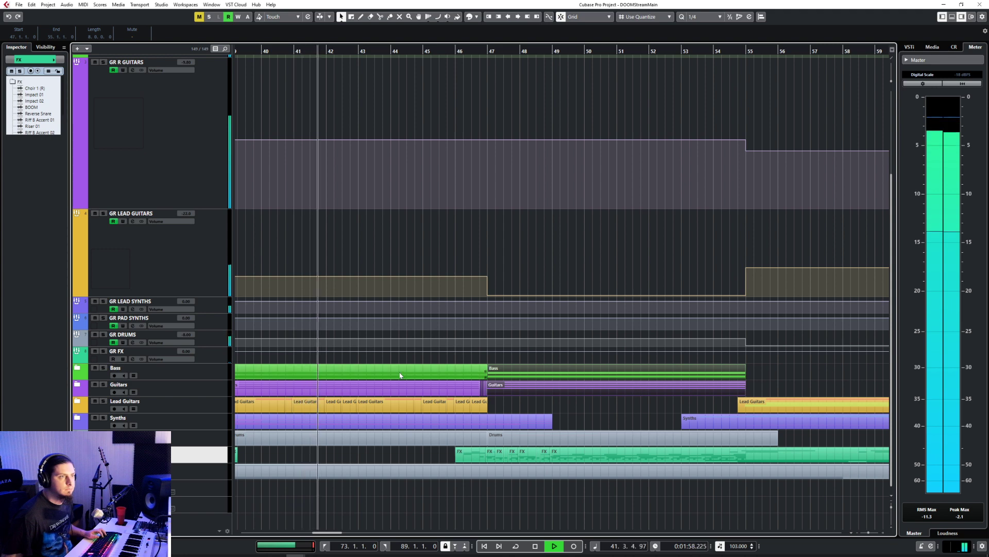
left_click(573, 442)
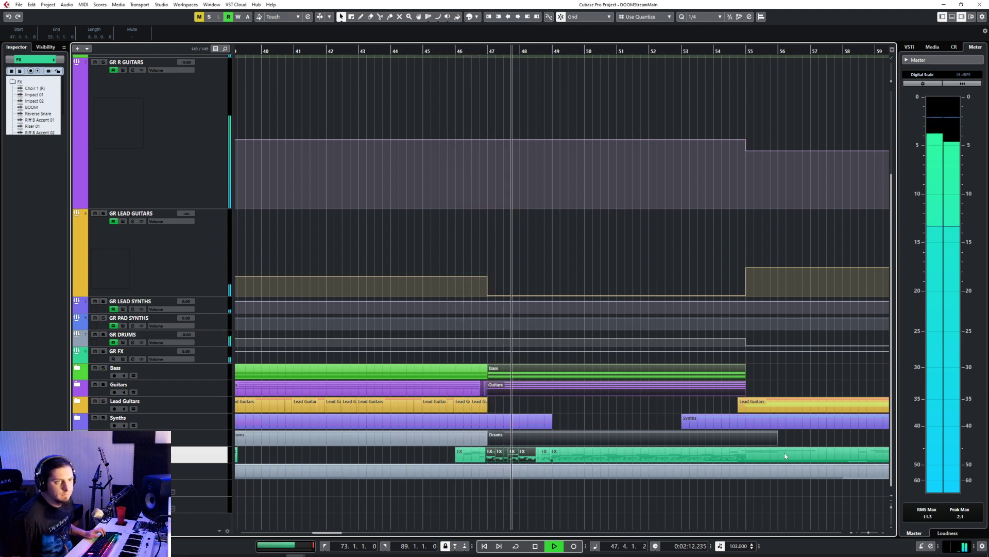
left_click(560, 459, "shift")
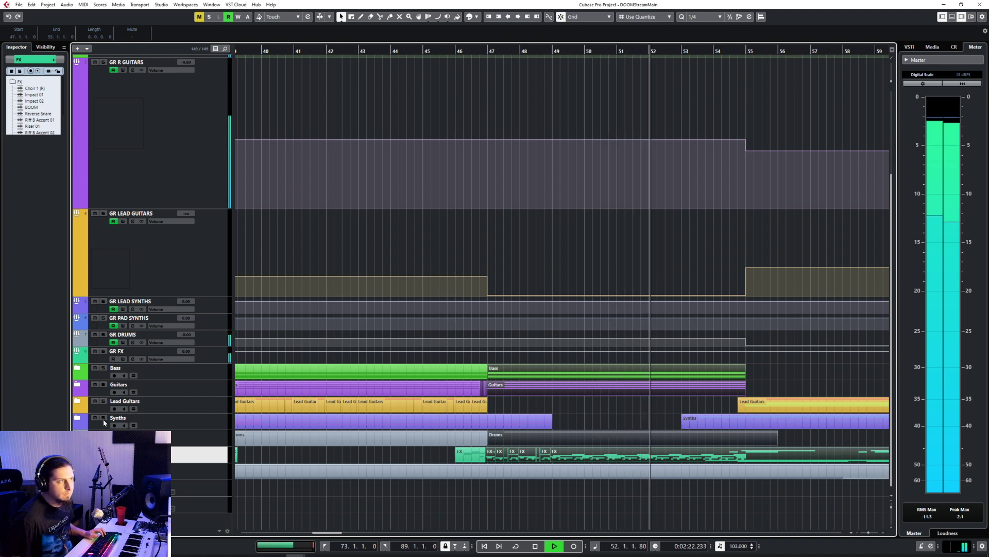
Step: Check the pad parts inside the Synths folder around bar 53 during playback
left_click(77, 418)
scroll(733, 371, "down", 5)
scroll(733, 371, "up", 5)
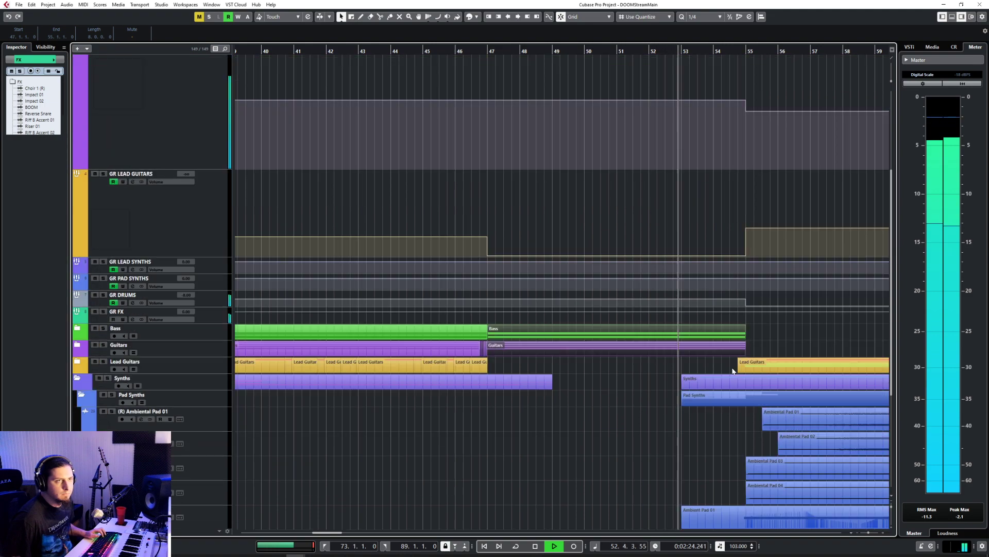
scroll(770, 369, "up", 1)
scroll(771, 367, "right", 15)
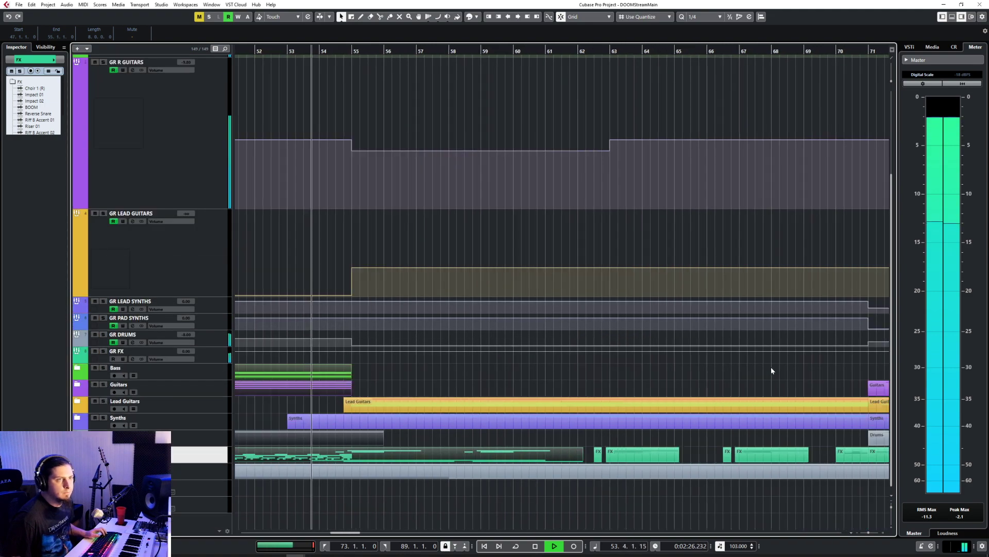
Step: Stop playback and paste the section's Bass, Guitars, Drums and FX parts at bar 174, starting from the Bass folder track
scroll(771, 367, "right", 9)
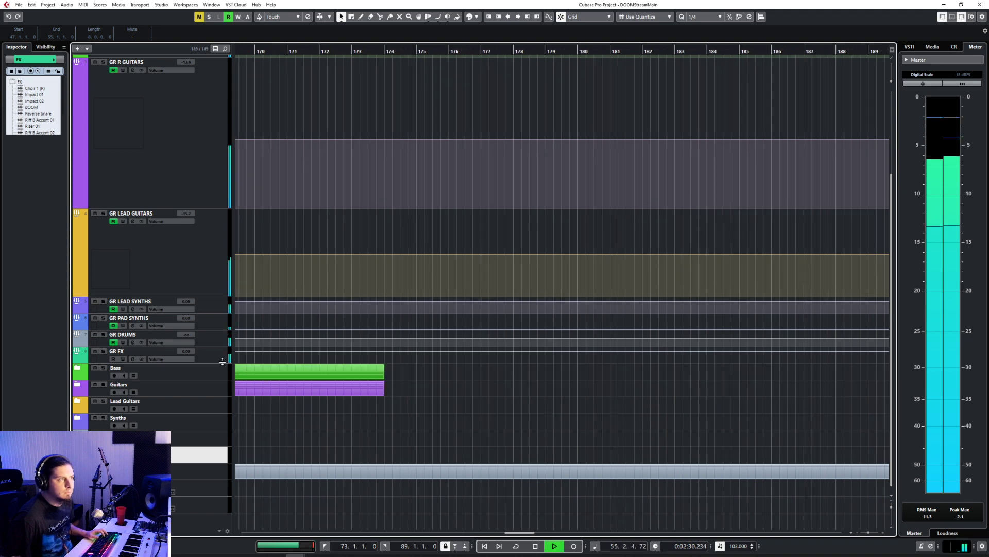
key("space")
left_click(218, 377)
left_click(384, 51)
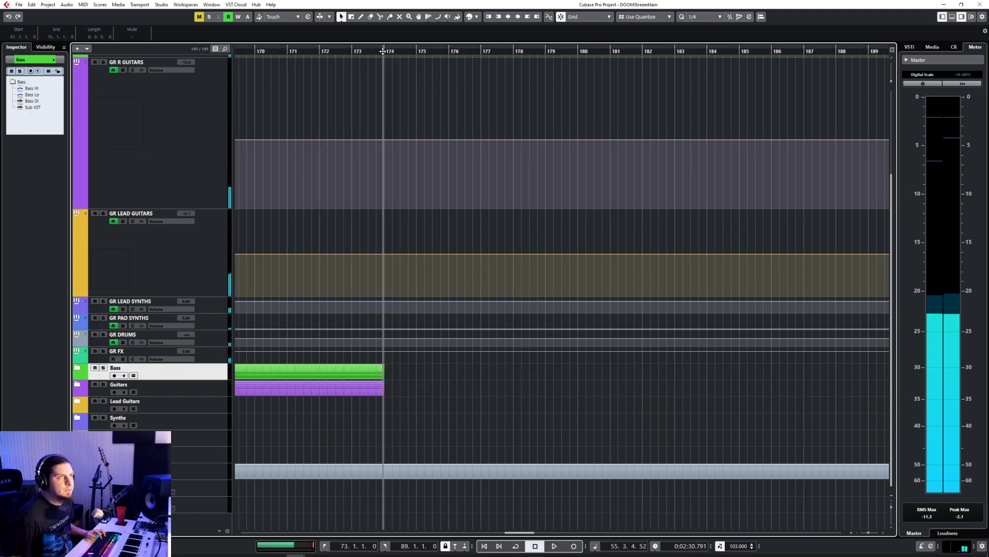
key("ctrl+v")
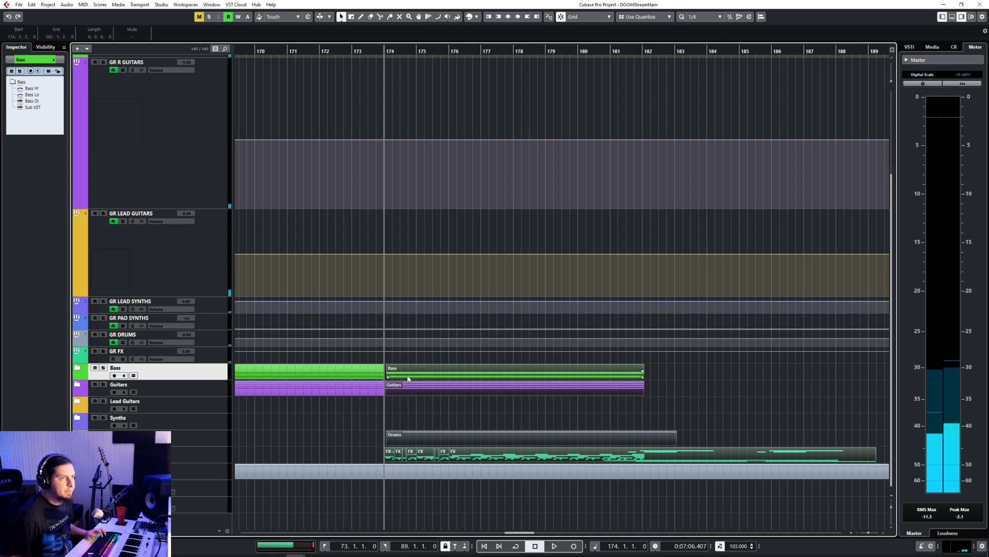
Step: Examine the pasted guitar clips inside the Guitars folder at bar 174 and remove the pasted section
scroll(397, 379, "up", 5)
left_click_drag(369, 376, 352, 375)
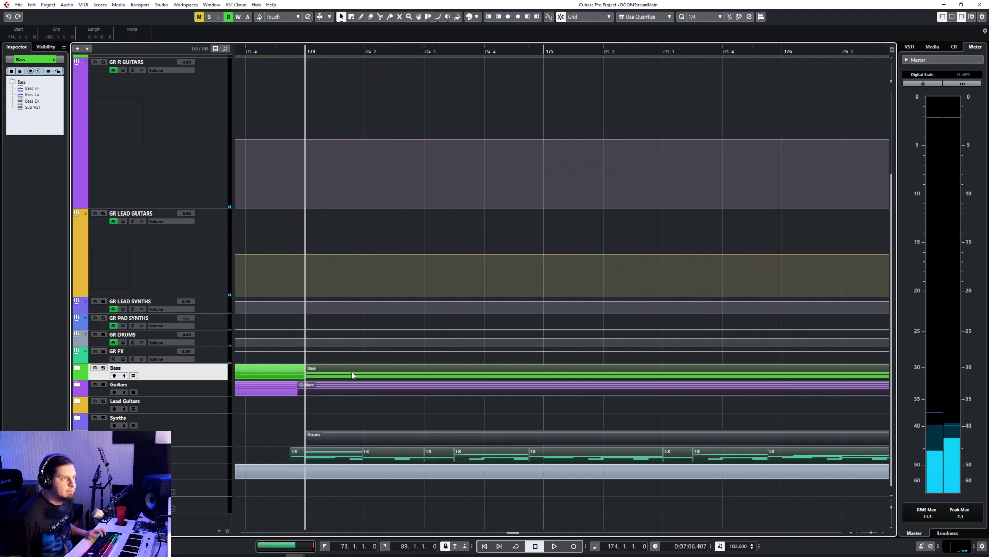
left_click(77, 389)
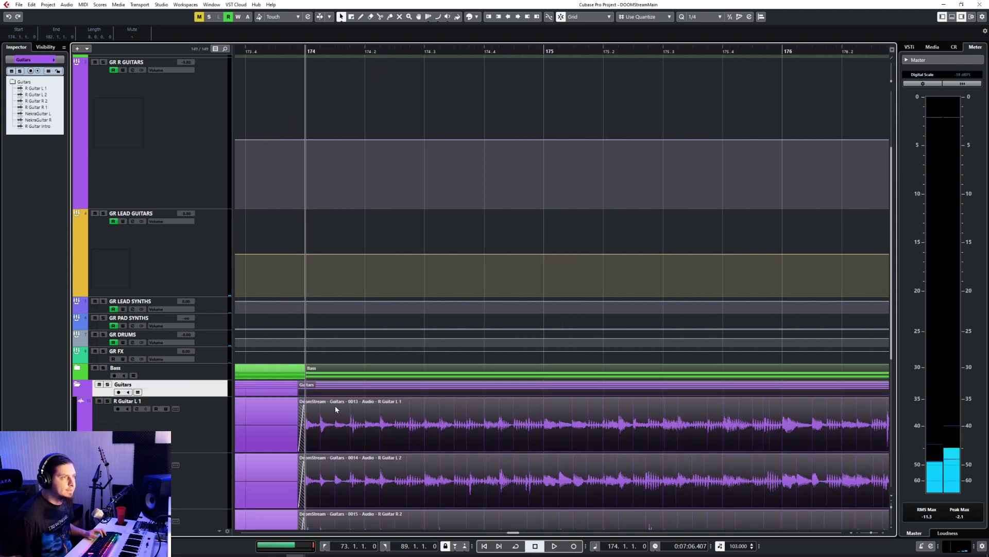
scroll(381, 418, "down", 5)
scroll(376, 401, "down", 4)
scroll(376, 402, "down", 5)
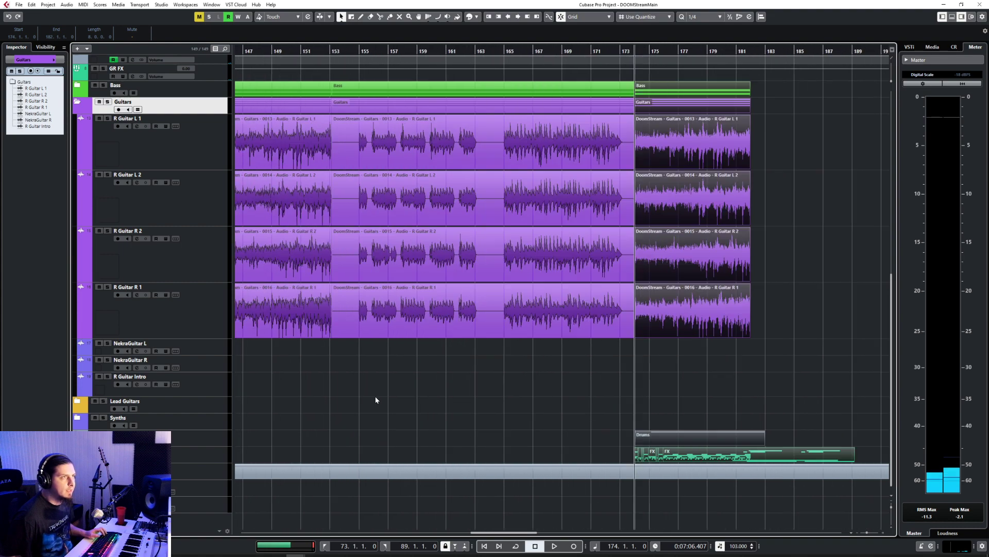
key("ctrl+z")
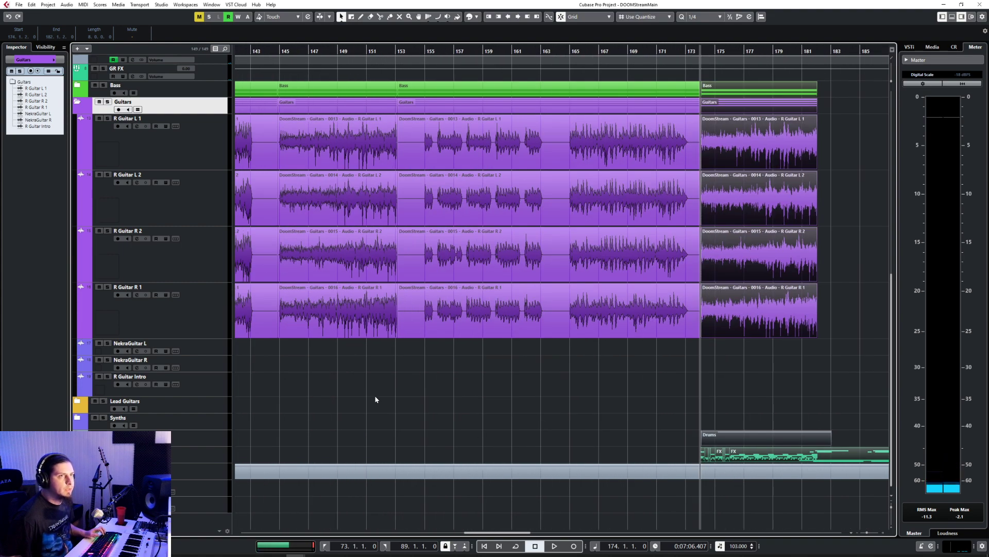
key("Delete")
scroll(375, 395, "down", 6)
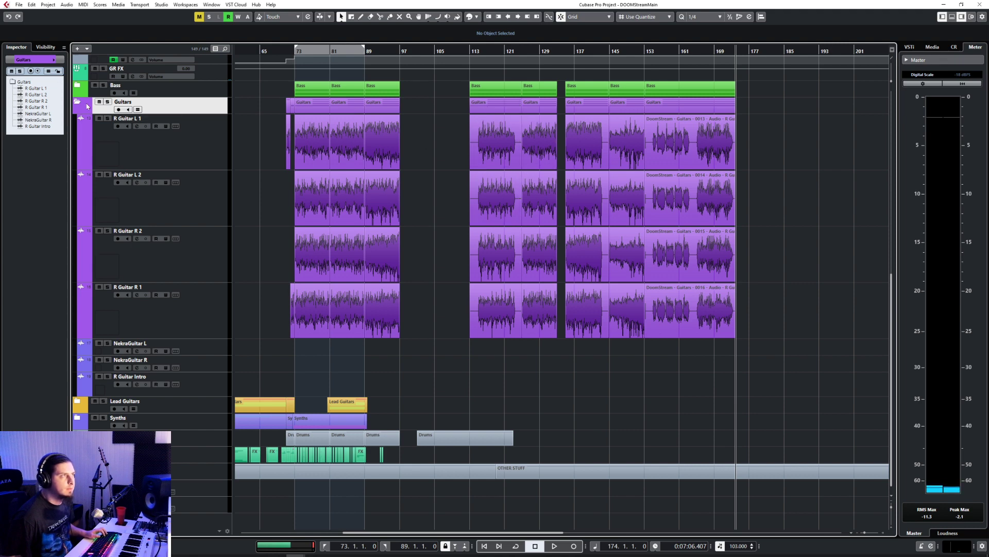
Step: Set the quantize value to 1/1 and move the Bass and Guitars parts from bar 113 onward and the separate Drums part to bar 185
left_click_drag(729, 96, 731, 106)
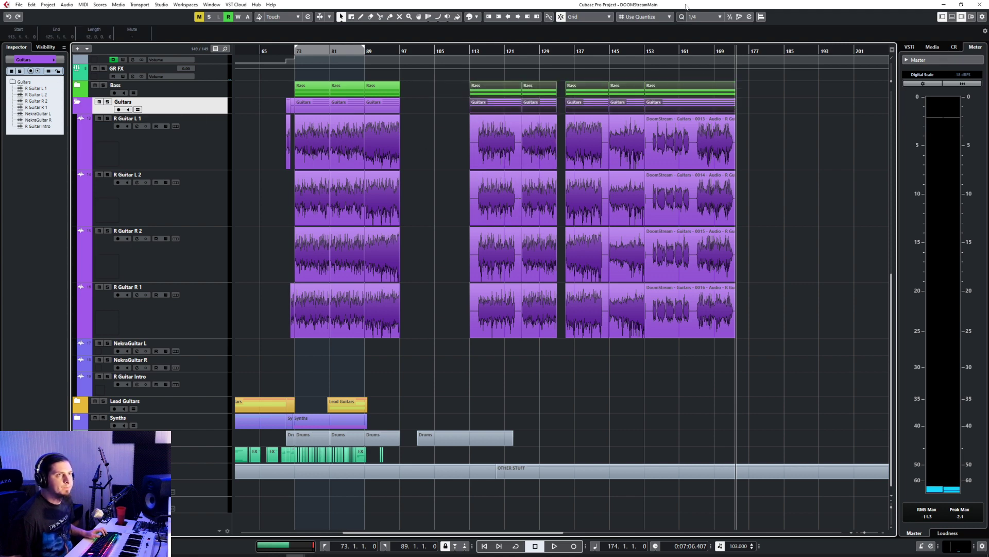
left_click(694, 17)
left_click(701, 25)
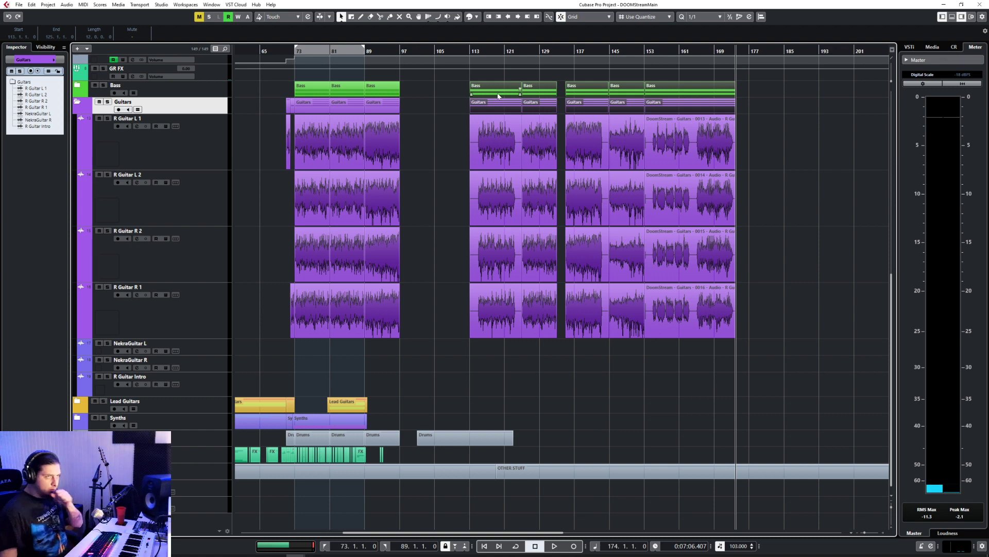
left_click_drag(520, 93, 836, 92)
left_click(402, 50)
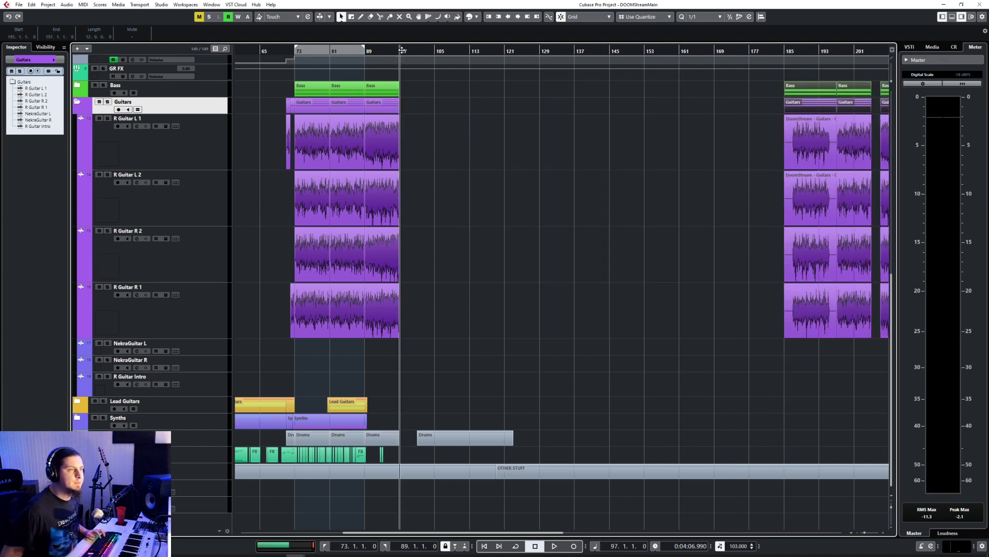
left_click_drag(433, 442, 801, 443)
Step: Try pasting the copied section at bar 97 and undo the paste
left_click(215, 94)
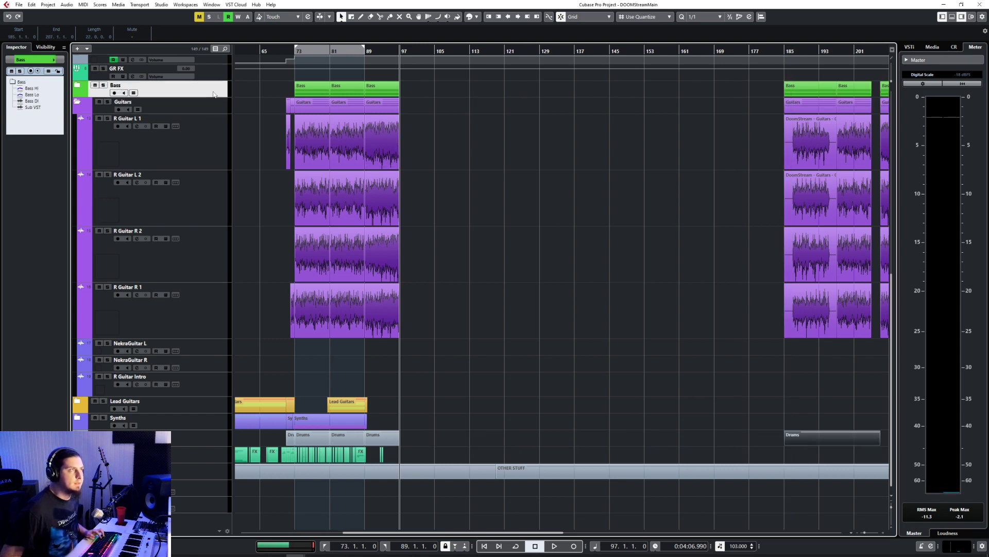
left_click(247, 97)
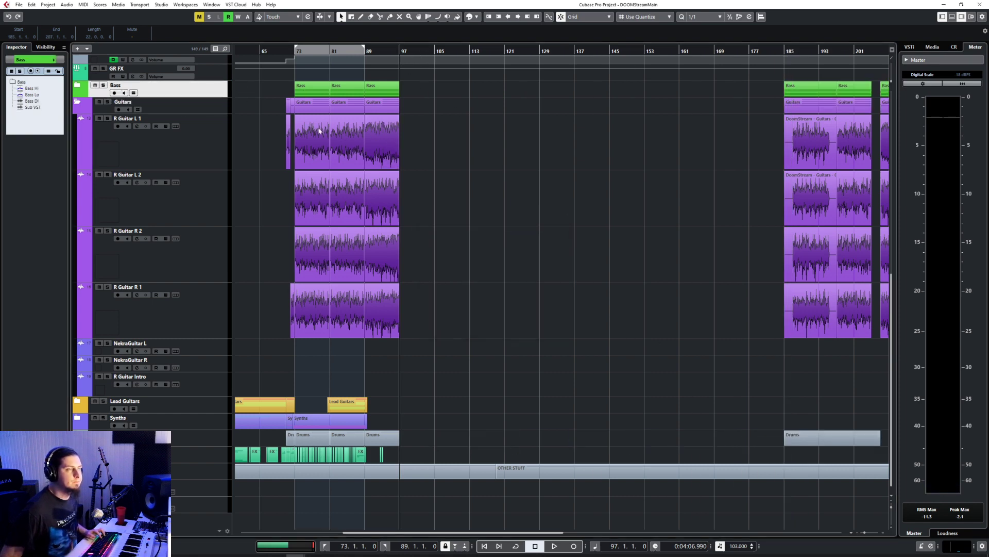
left_click(175, 109)
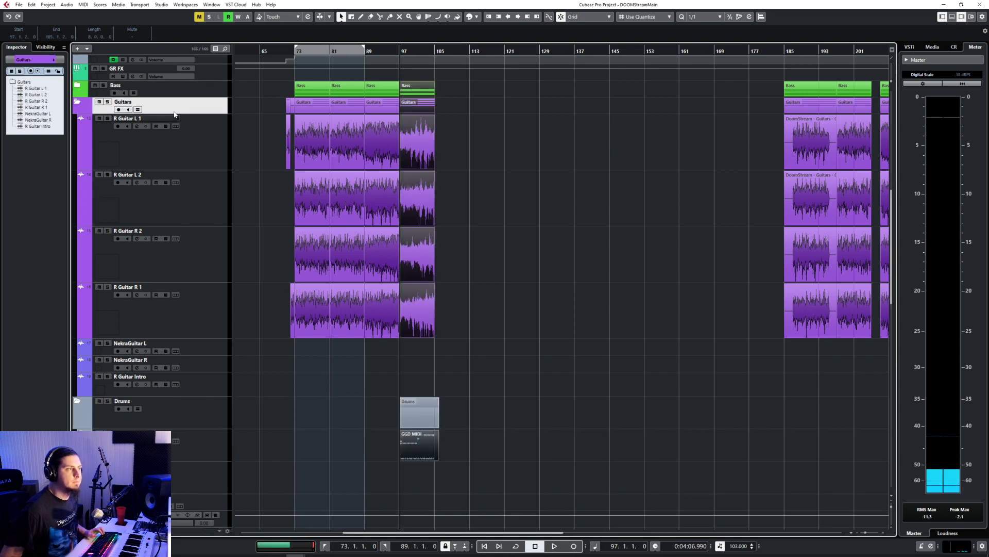
key("ctrl+z")
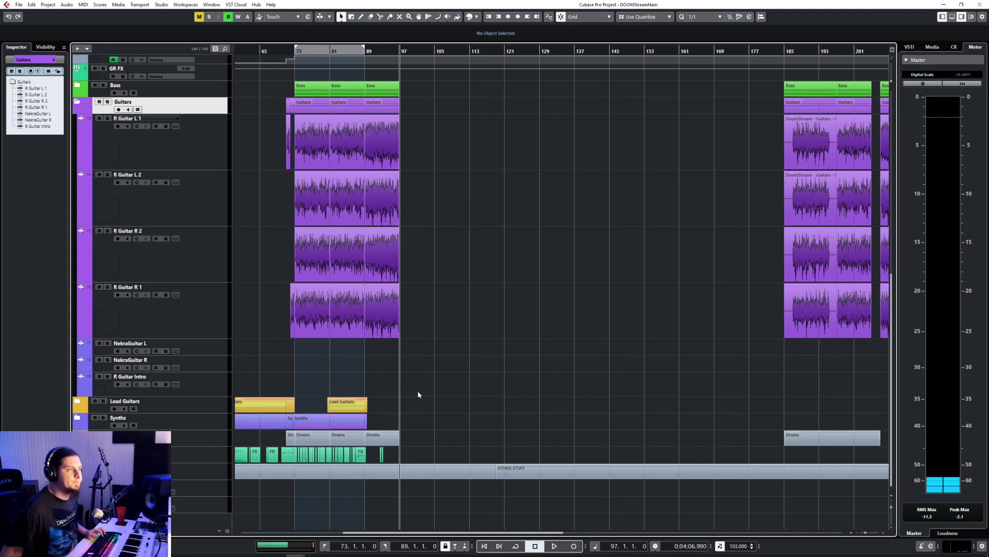
Step: Copy the Bass, Guitars, Drums and FX parts from bar 47 and paste them at bar 97, aligning the Bass part to the bar
scroll(419, 394, "left", 5)
scroll(428, 385, "up", 4)
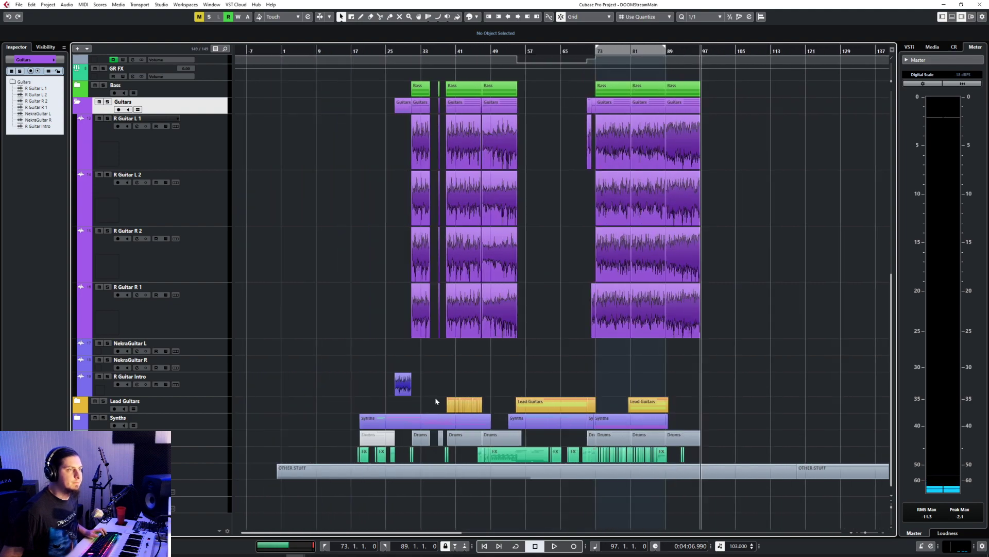
left_click(77, 103)
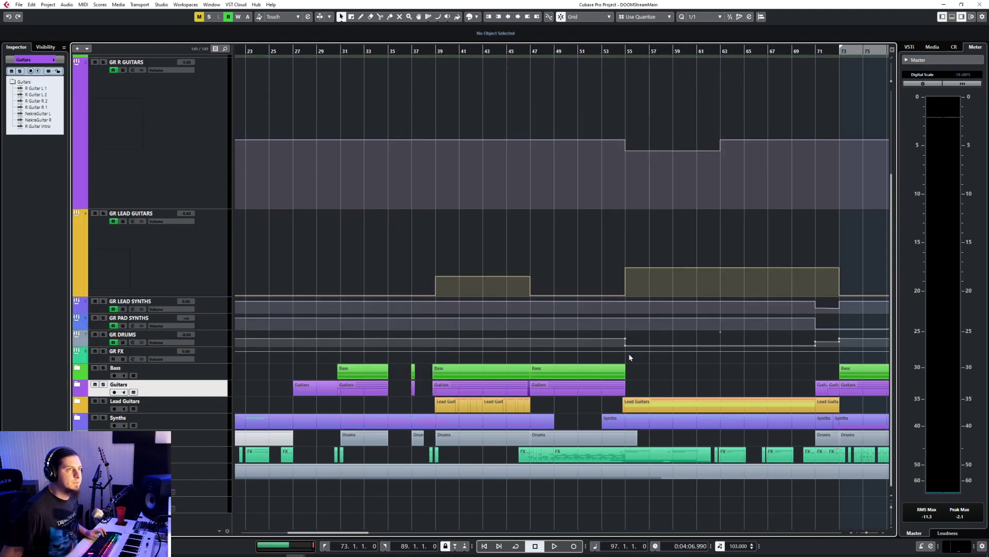
left_click(219, 369)
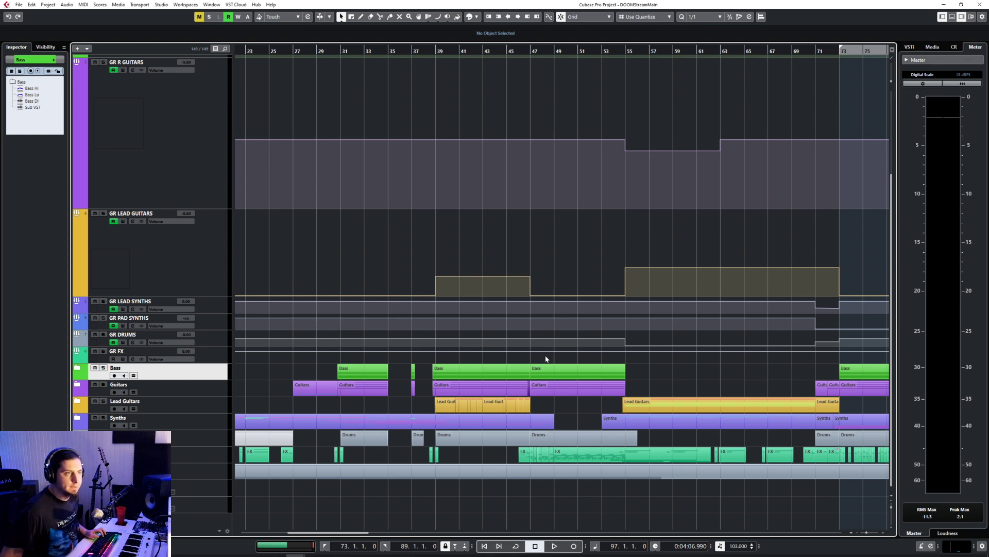
left_click_drag(603, 404, 600, 401)
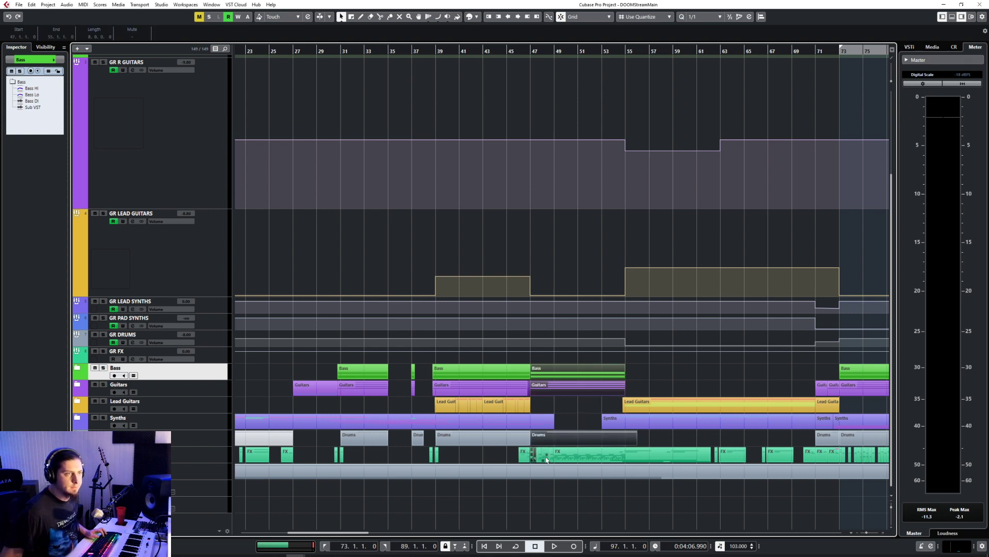
scroll(546, 460, "up", 5)
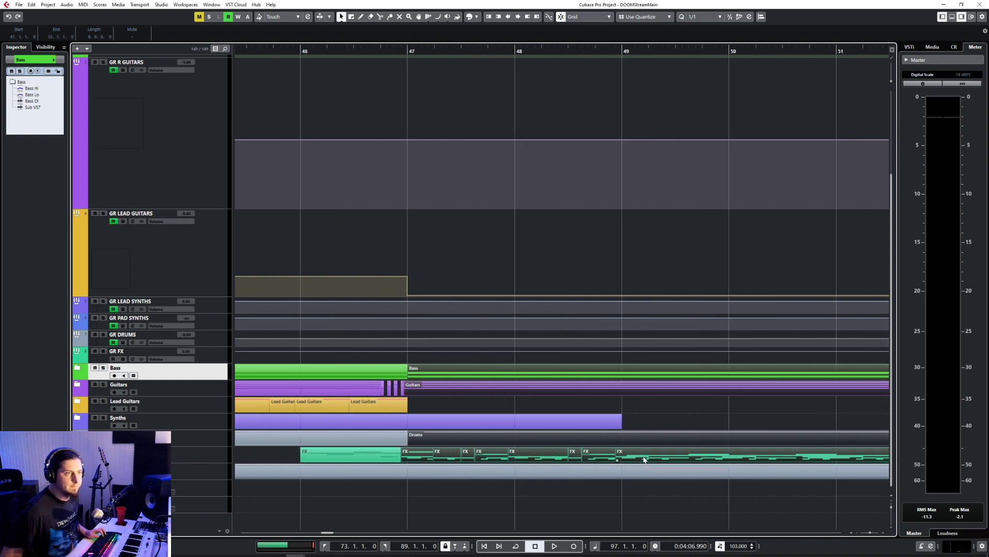
scroll(643, 460, "down", 3)
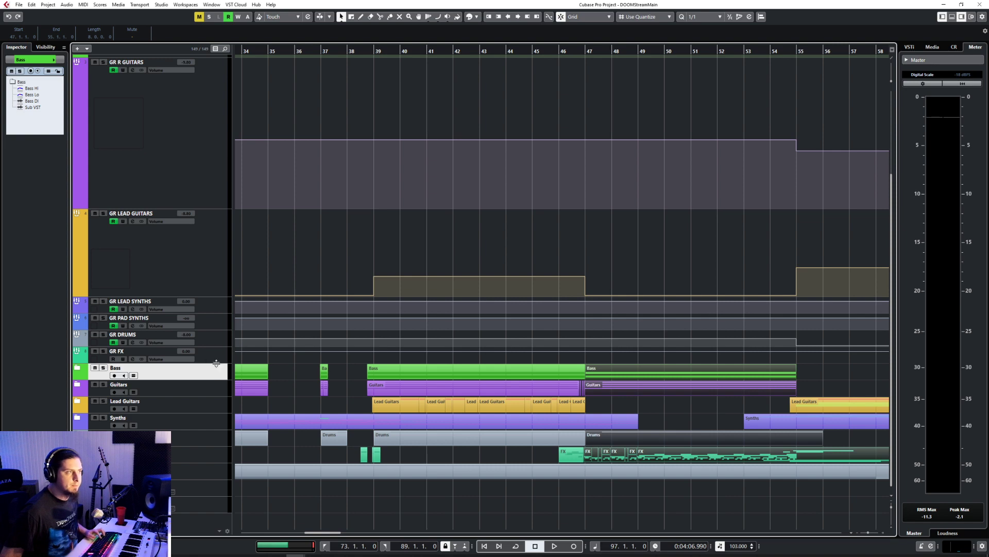
scroll(482, 388, "right", 20)
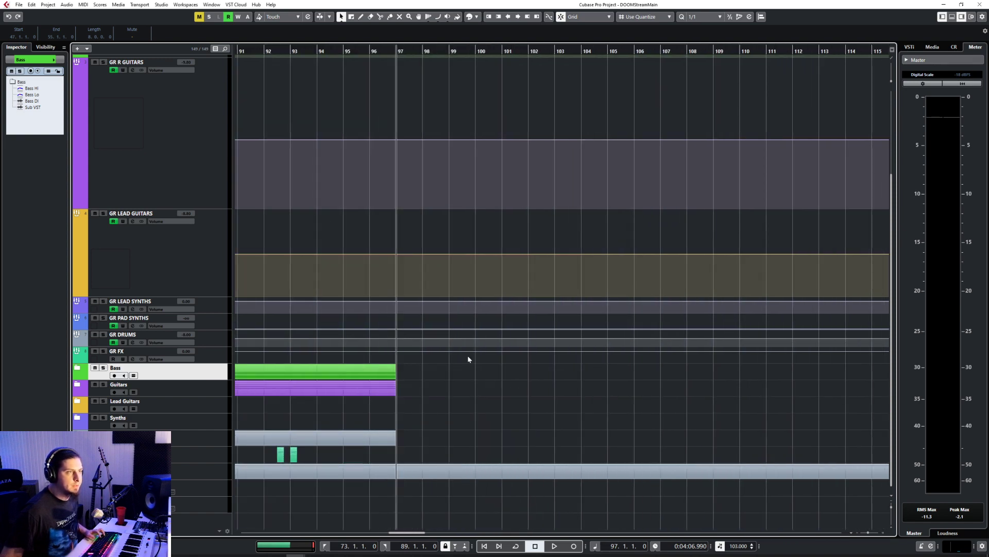
key("ctrl+v")
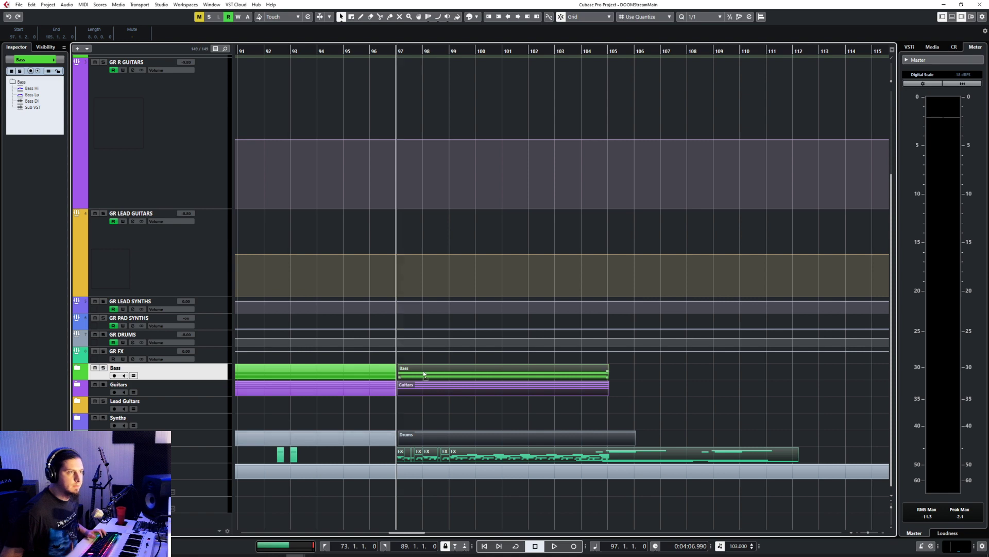
left_click_drag(424, 375, 423, 375)
Step: Expand the Bass and Guitars folders to inspect the clips pasted at bar 97 down through the FX tracks, placing the cursor at bar 95
left_click(75, 371)
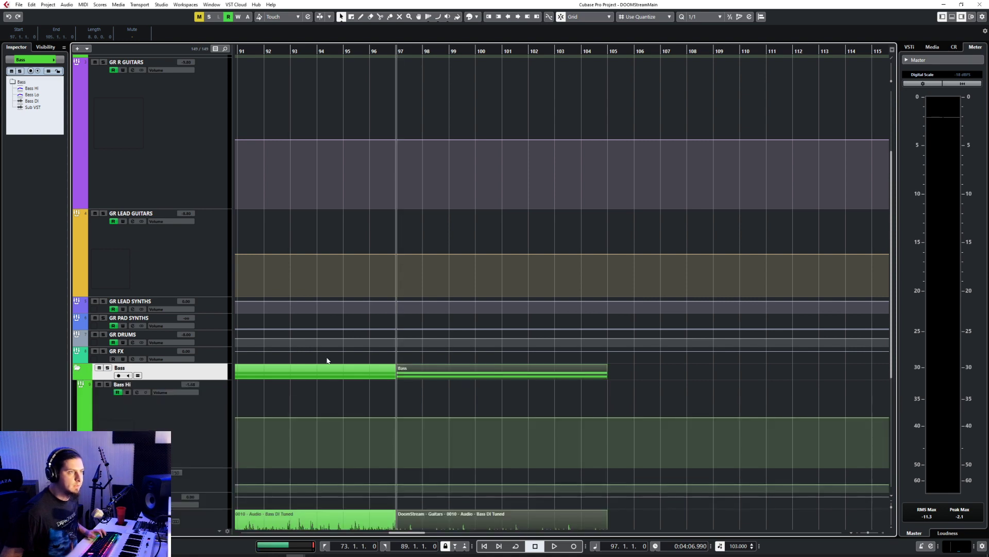
scroll(427, 351, "down", 5)
left_click(353, 52)
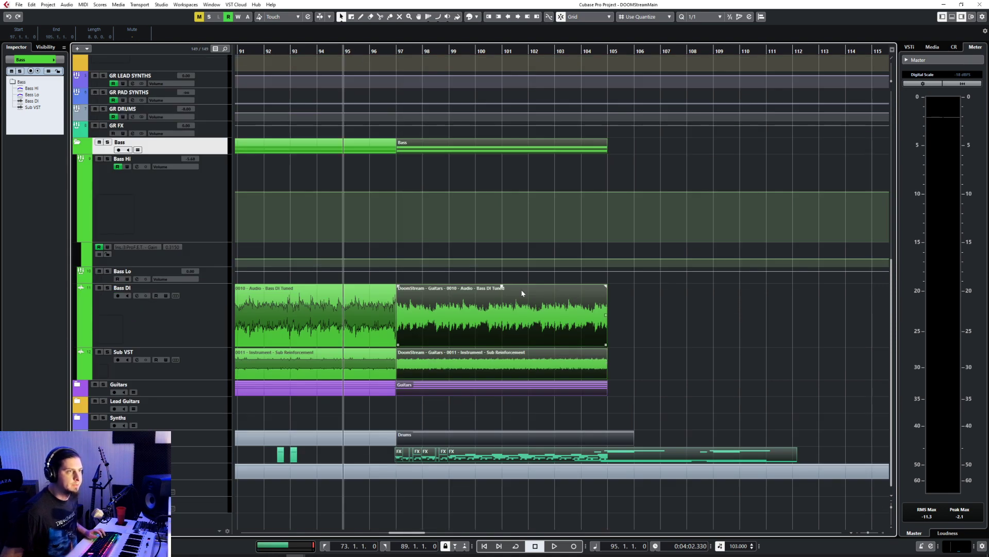
left_click(79, 390)
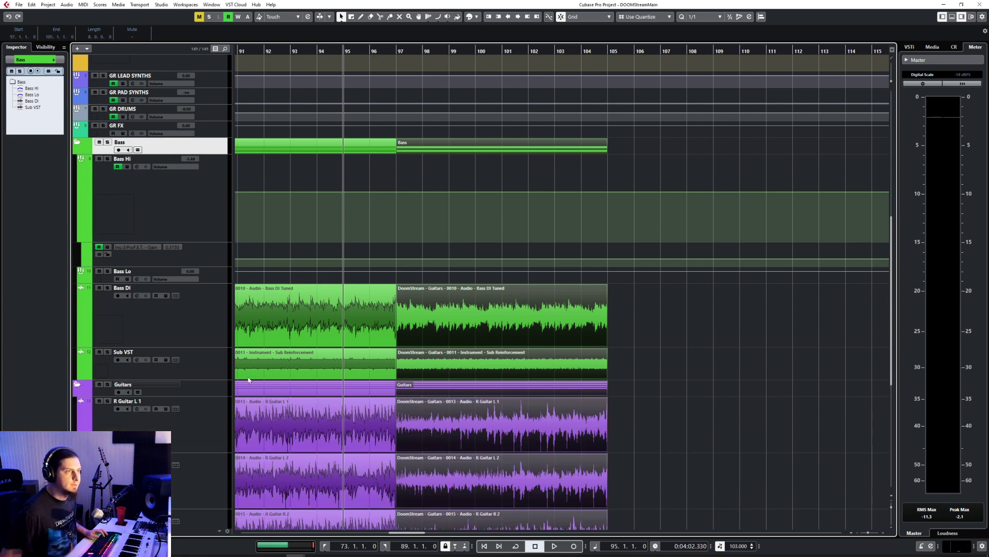
scroll(428, 370, "down", 5)
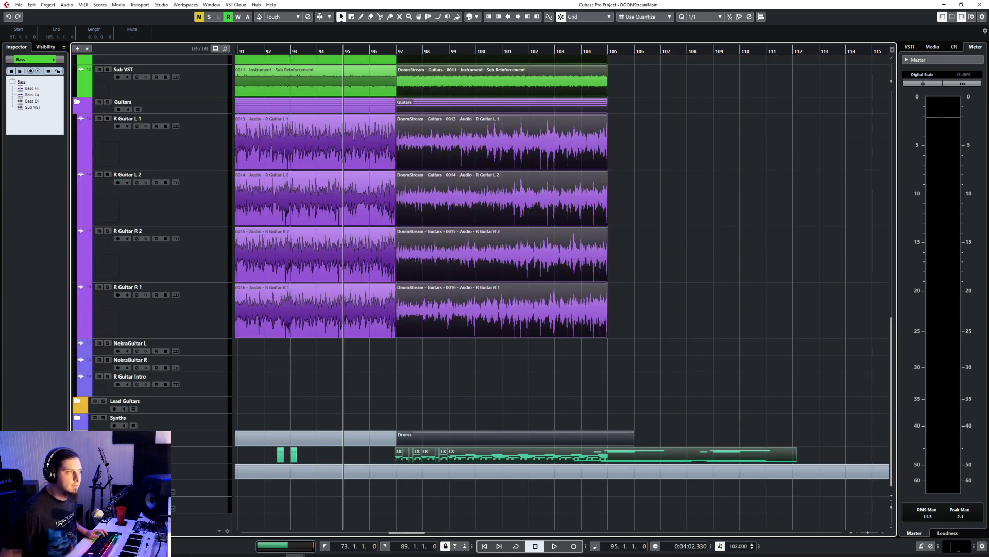
scroll(508, 353, "down", 10)
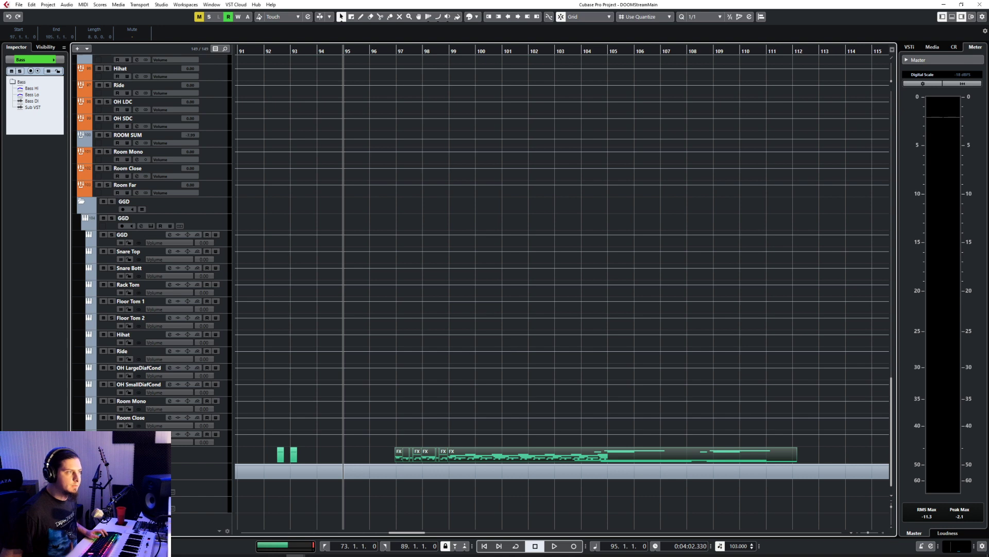
scroll(432, 318, "down", 10)
Step: Play the transition from bar 95 and examine where the pasted FX, drum, bass and guitar clips start around bar 97
key("space")
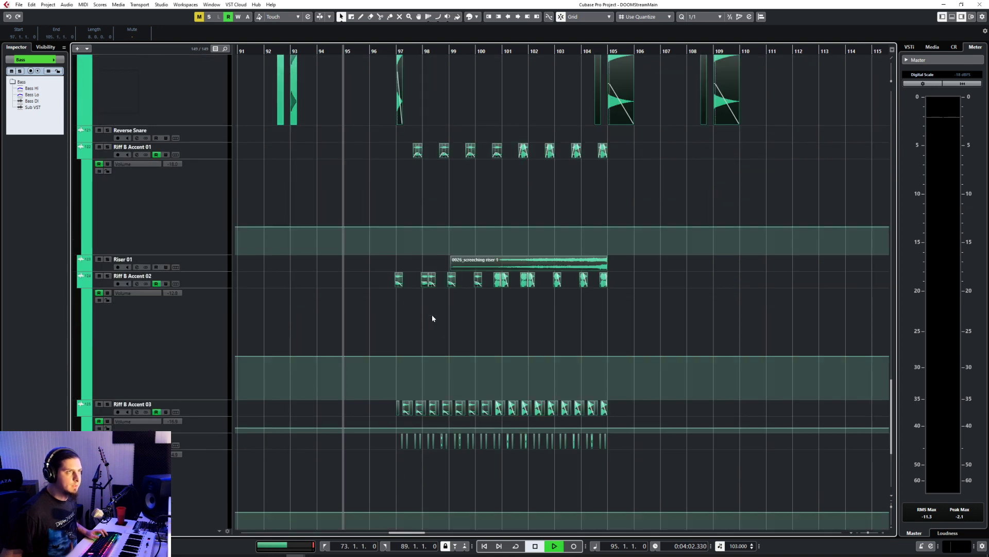
scroll(392, 311, "up", 8)
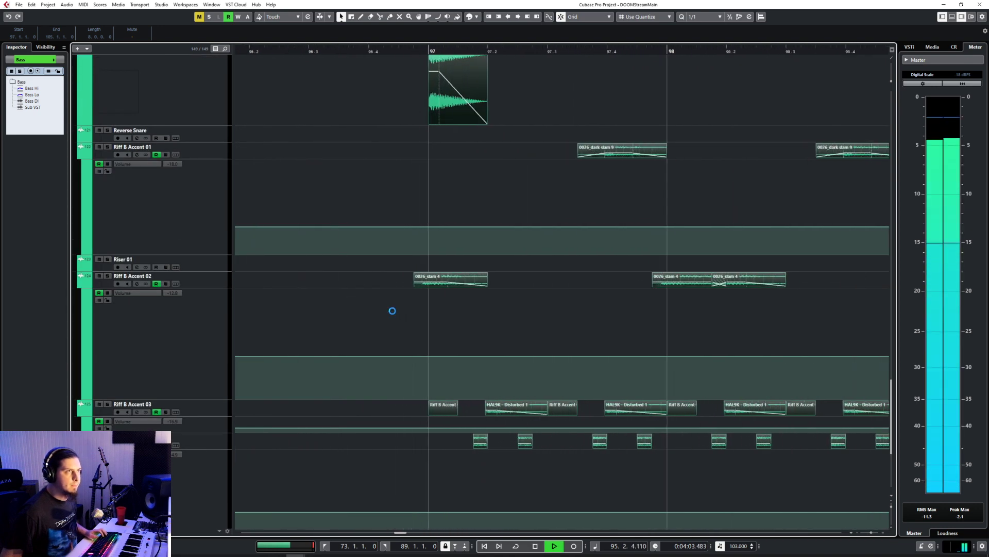
scroll(391, 310, "down", 5)
scroll(392, 311, "up", 10)
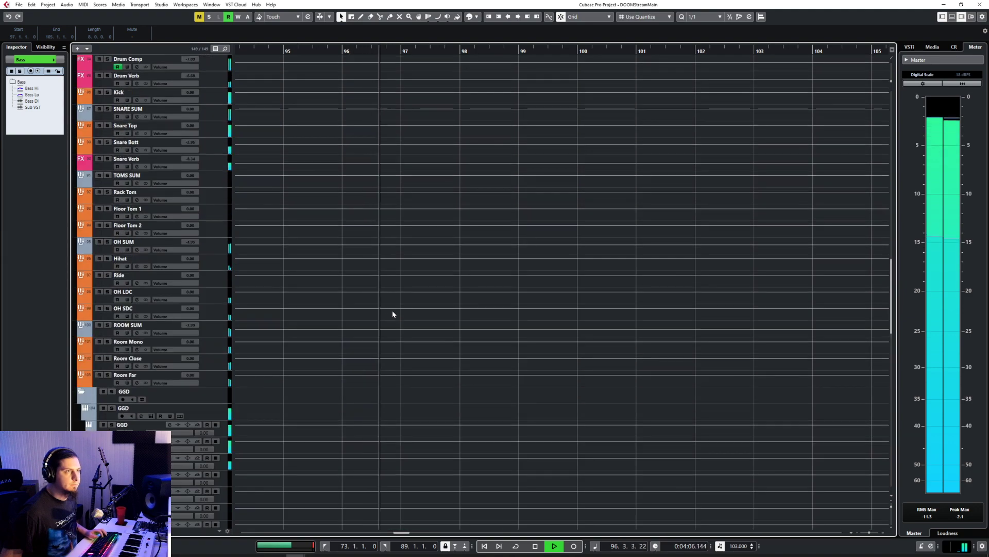
scroll(392, 313, "down", 6)
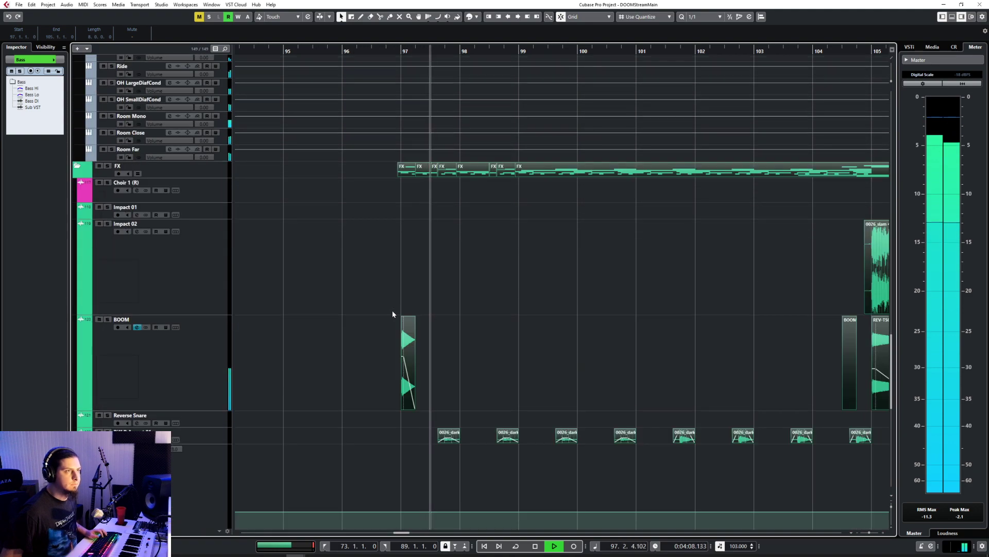
scroll(392, 312, "up", 15)
scroll(411, 363, "up", 8)
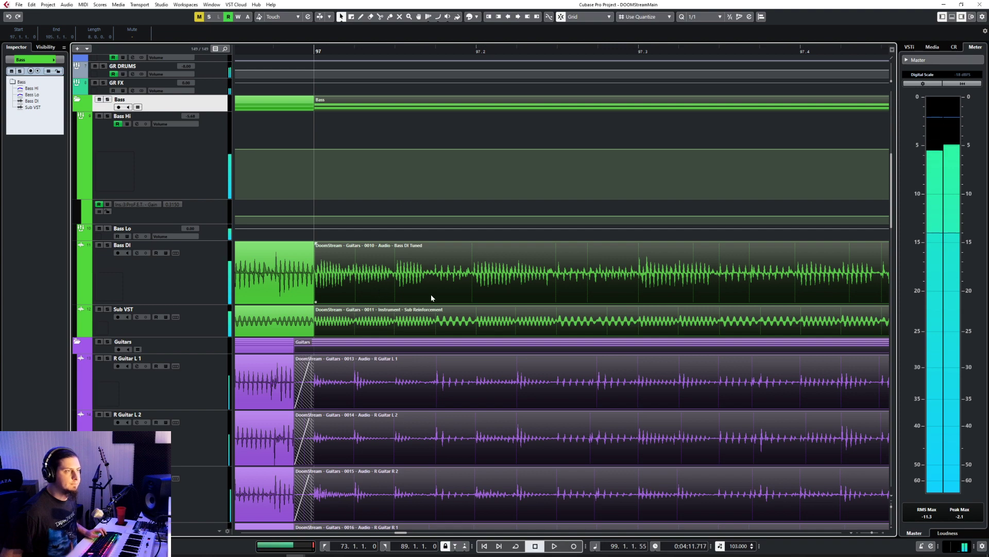
scroll(431, 295, "down", 2)
scroll(403, 281, "up", 1)
Step: Trim the starts of the four pasted R Guitar clips to bar 97 and remove their fade-ins
left_click(333, 283)
left_click(344, 354, "shift")
left_click(347, 393, "shift")
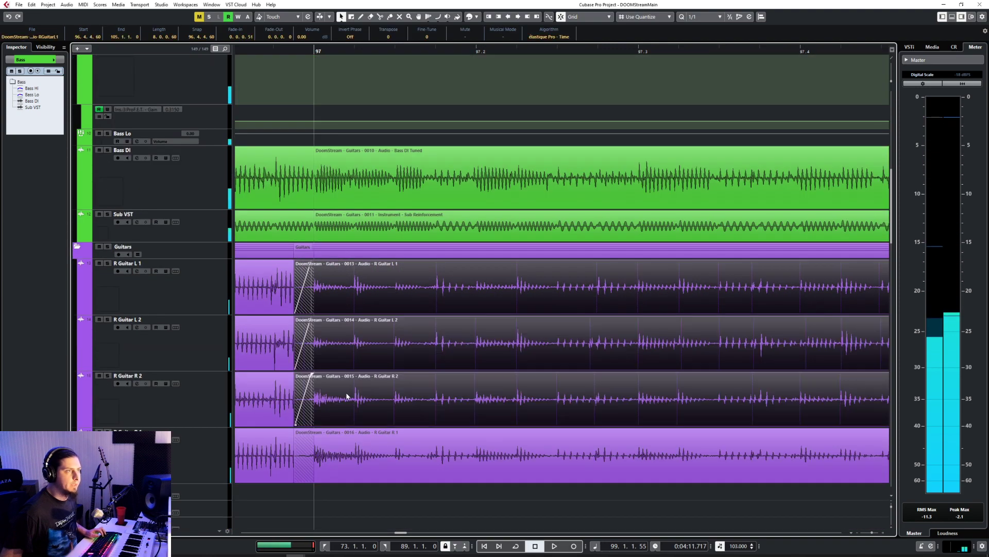
left_click(308, 473, "shift")
left_click_drag(295, 481, 314, 481)
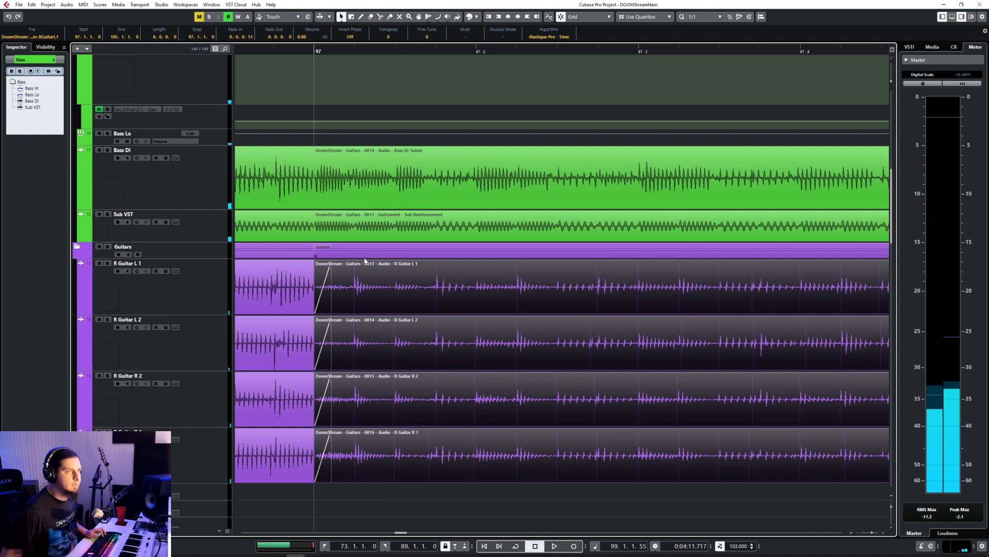
left_click_drag(331, 262, 305, 266)
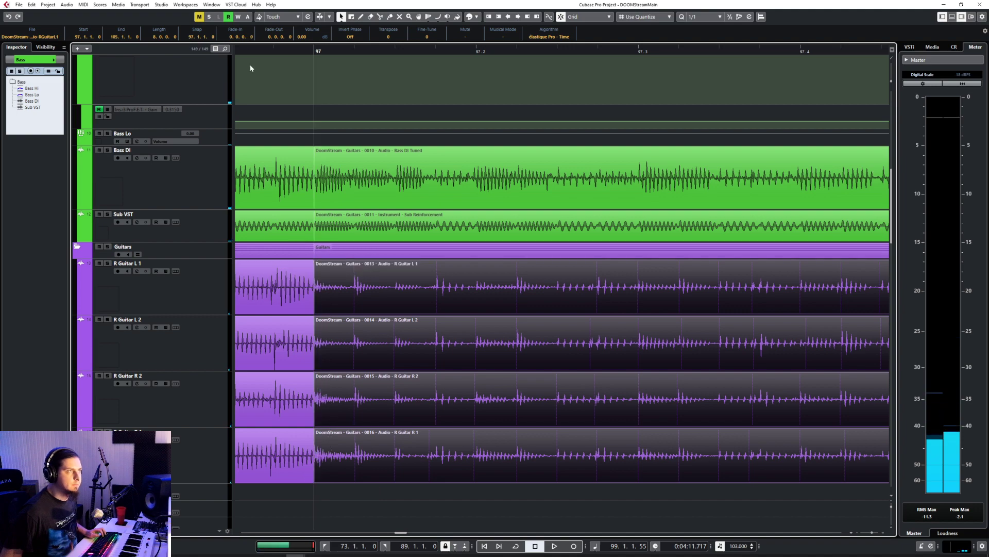
Step: Play back the trimmed guitar transition around bar 97
left_click(315, 50)
key("space")
key("g")
key("g")
key("g")
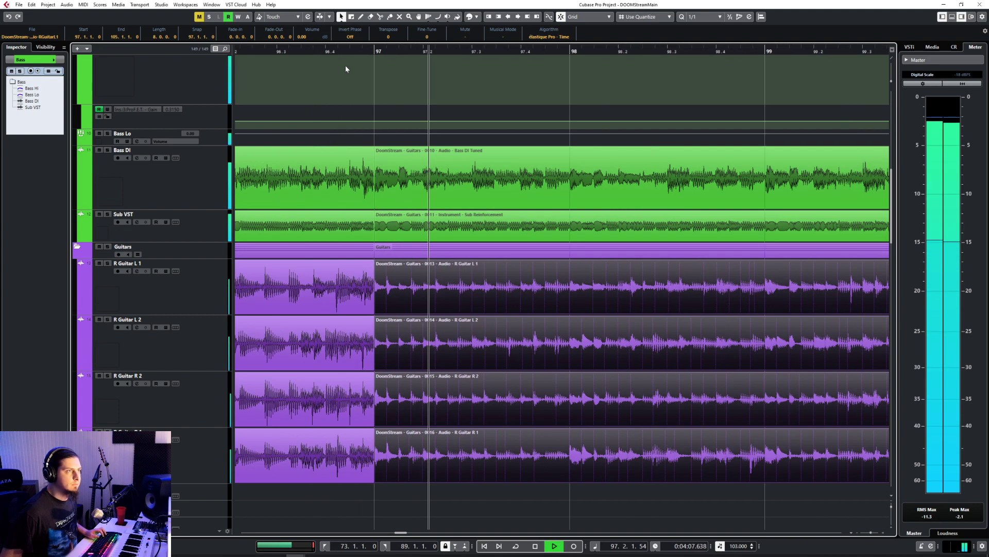
key("g")
key("g")
key("g")
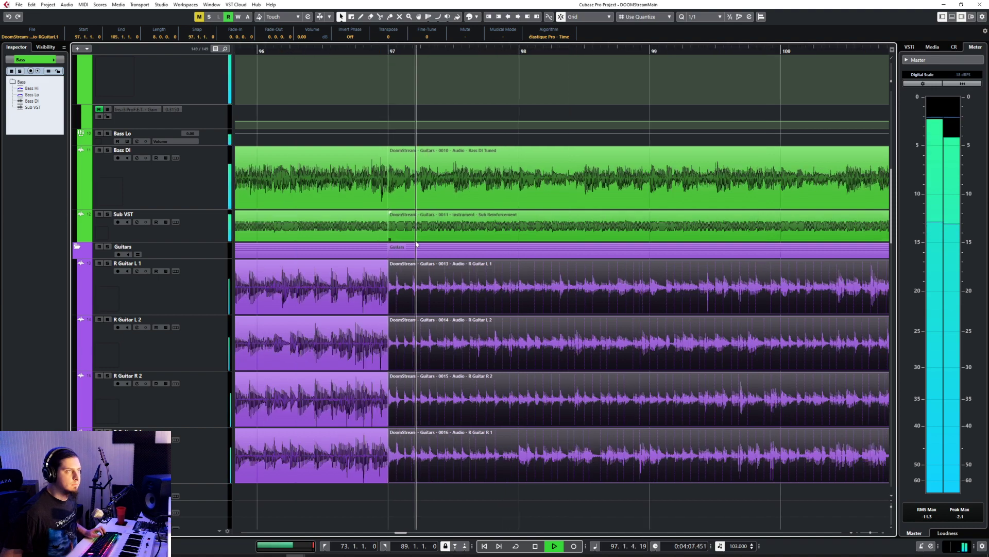
Step: Replay the transition while reviewing the drum and FX tracks, stop playback, and compare the pasted FX clips with the originals at bar 47
left_click(283, 51)
left_click(465, 280)
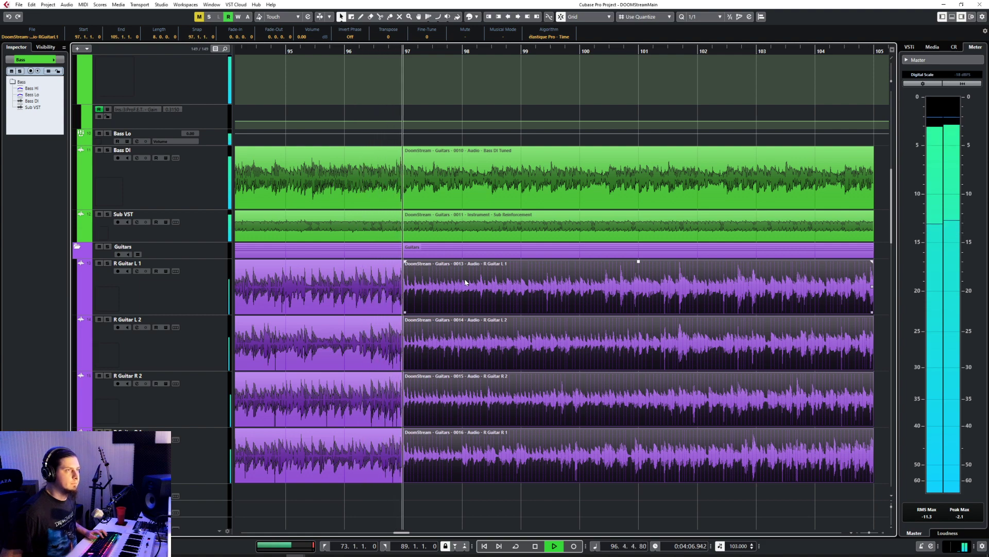
scroll(465, 280, "down", 10)
scroll(466, 279, "up", 10)
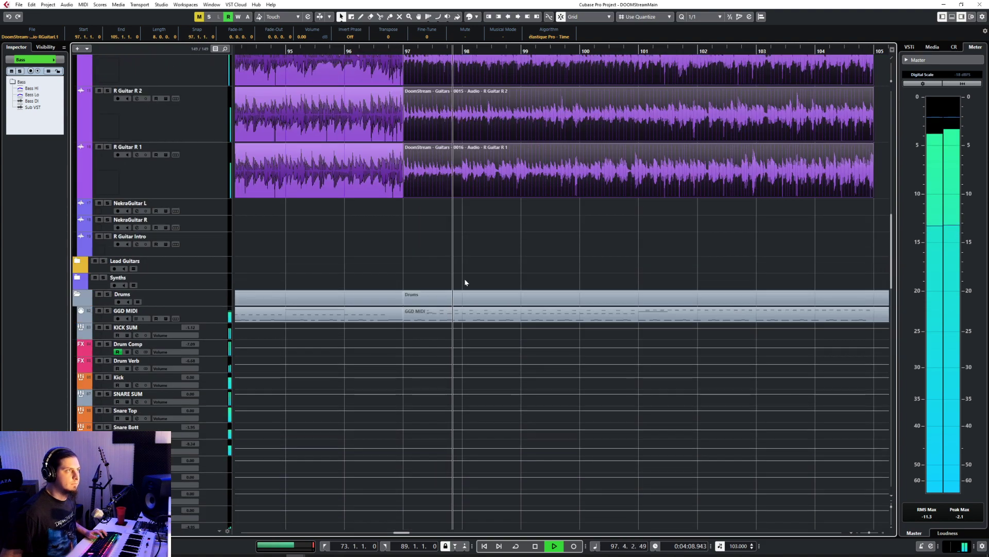
scroll(424, 272, "down", 10)
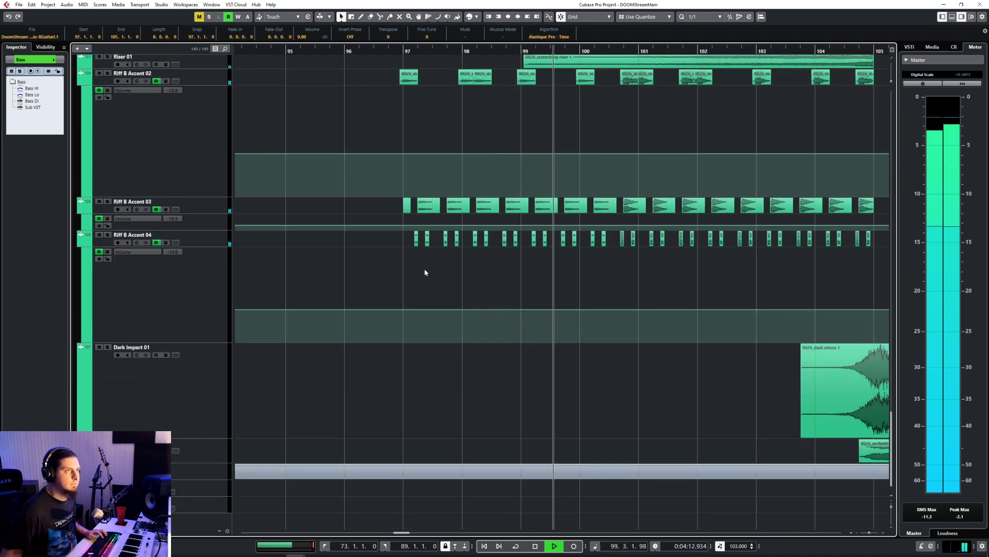
scroll(426, 271, "up", 5)
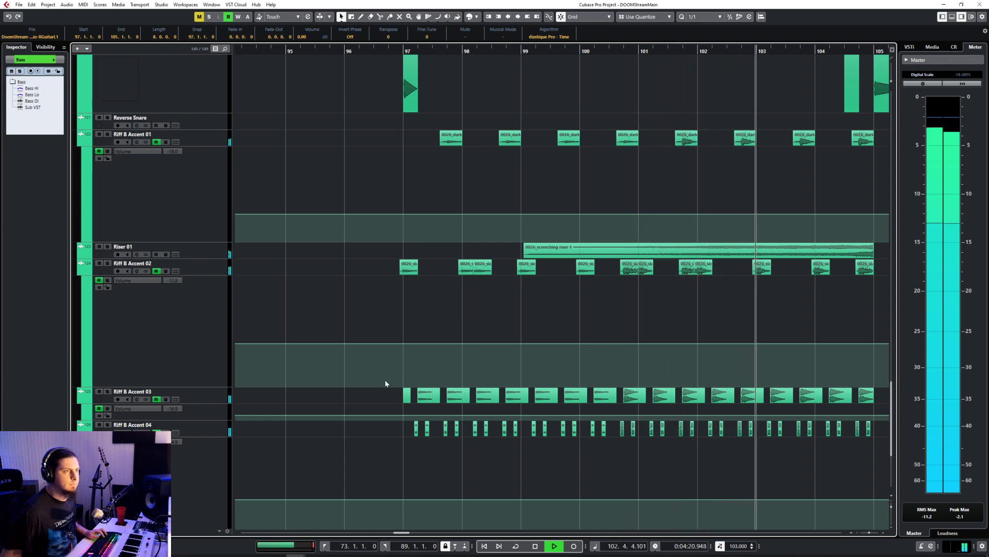
key("space")
scroll(387, 383, "down", 2)
scroll(387, 382, "left", 15)
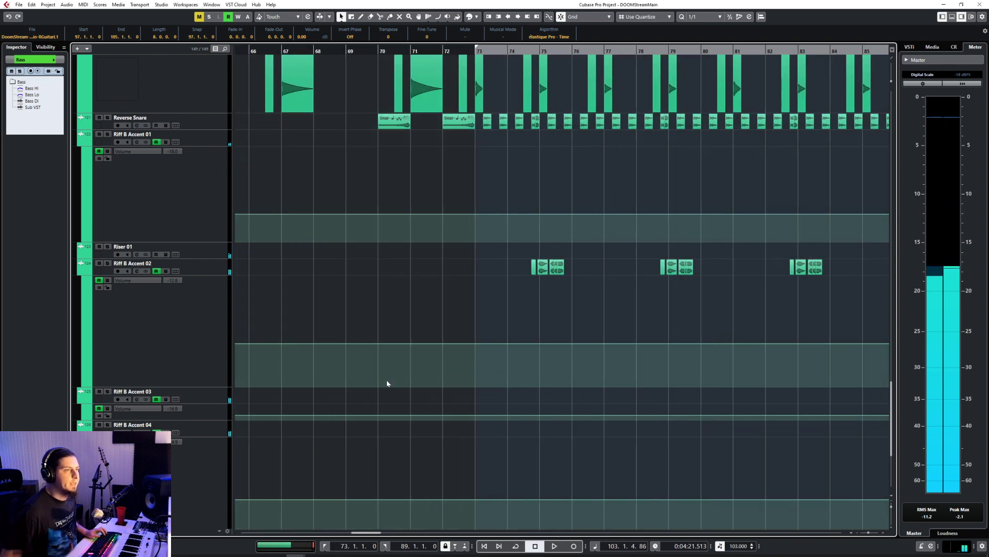
scroll(387, 384, "left", 1)
scroll(388, 397, "right", 2)
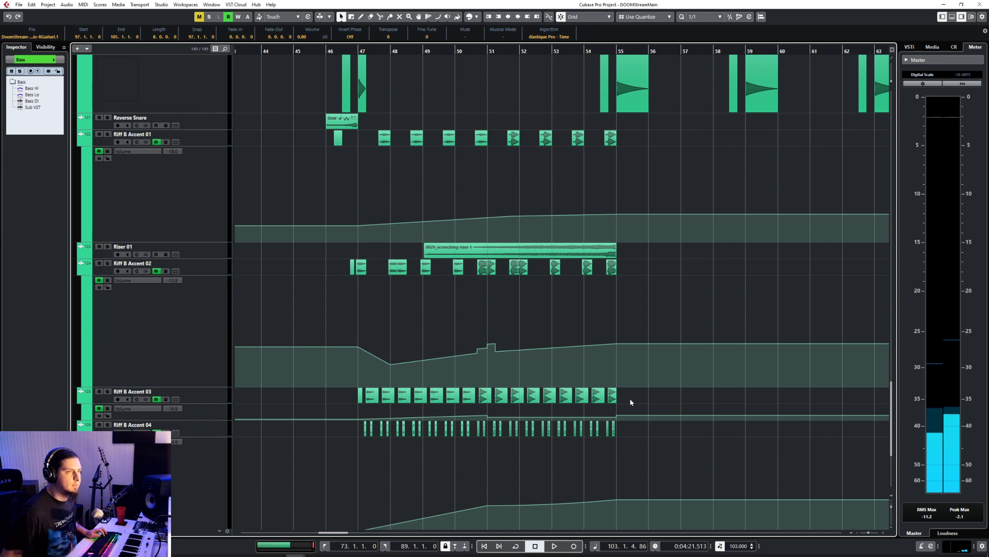
scroll(631, 402, "right", 15)
Step: Set the quantize value to 1/8 and move the pasted Riff B Accent 03 clips one beat earlier, starting at 96.4.1
left_click(512, 399)
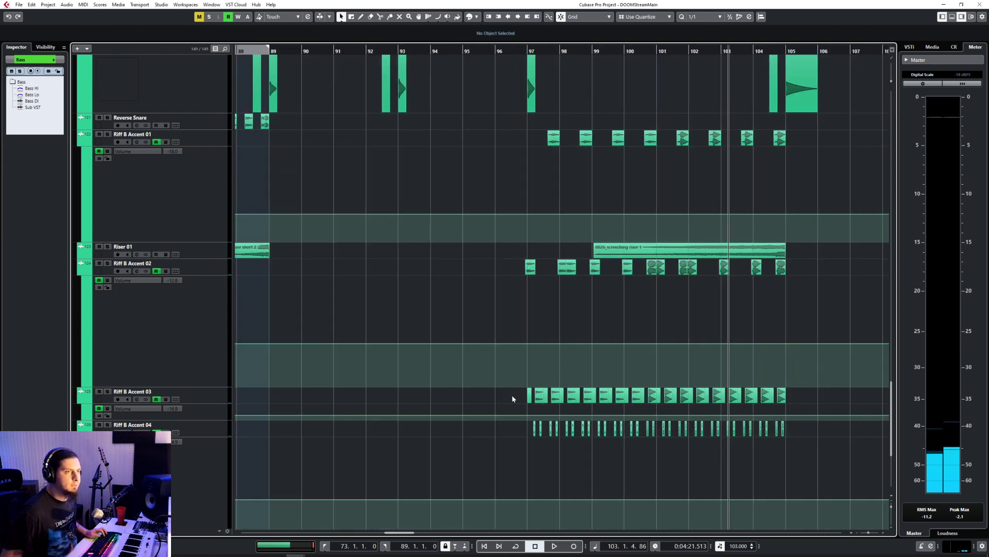
left_click_drag(512, 398, 813, 407)
left_click(718, 17)
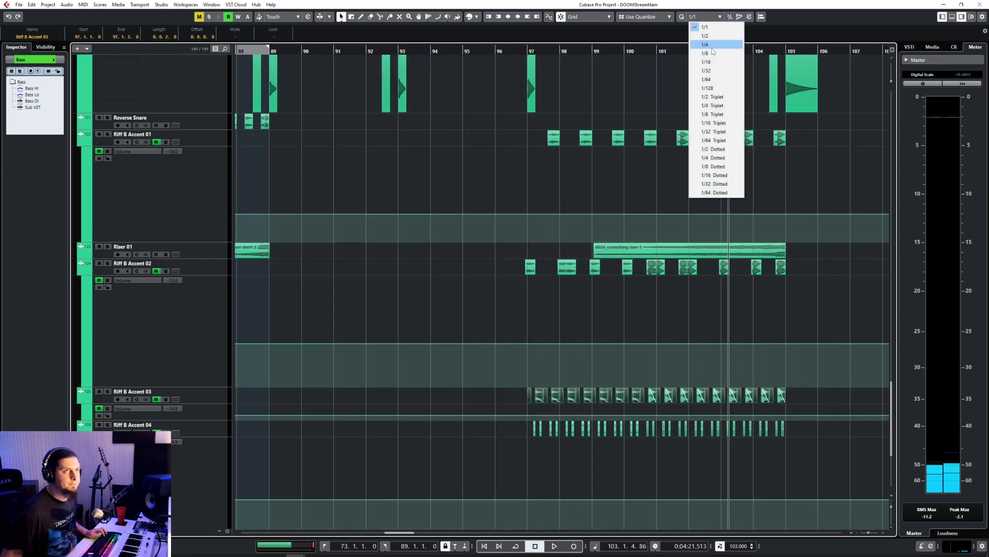
left_click(706, 52)
scroll(562, 403, "up", 3)
scroll(561, 403, "up", 2)
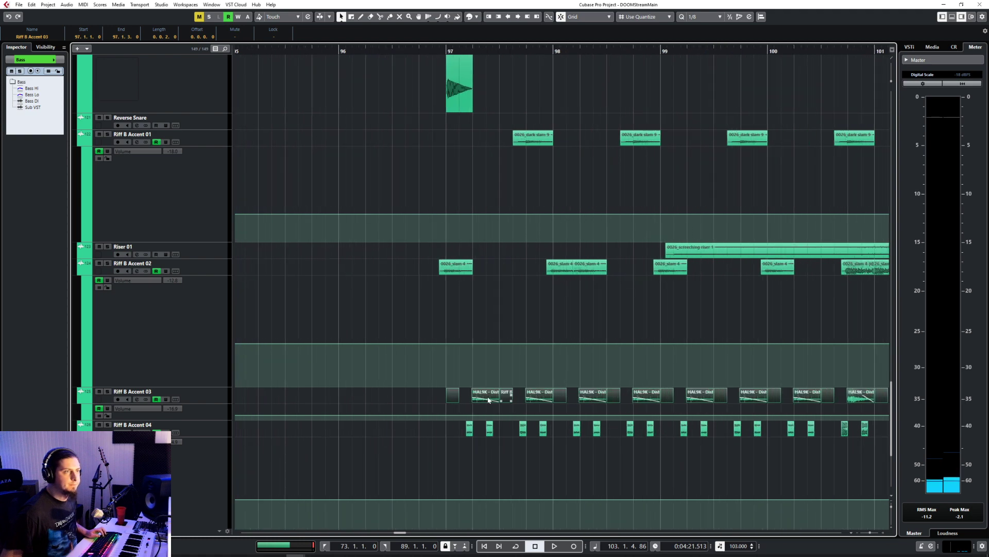
left_click_drag(449, 394, 423, 396)
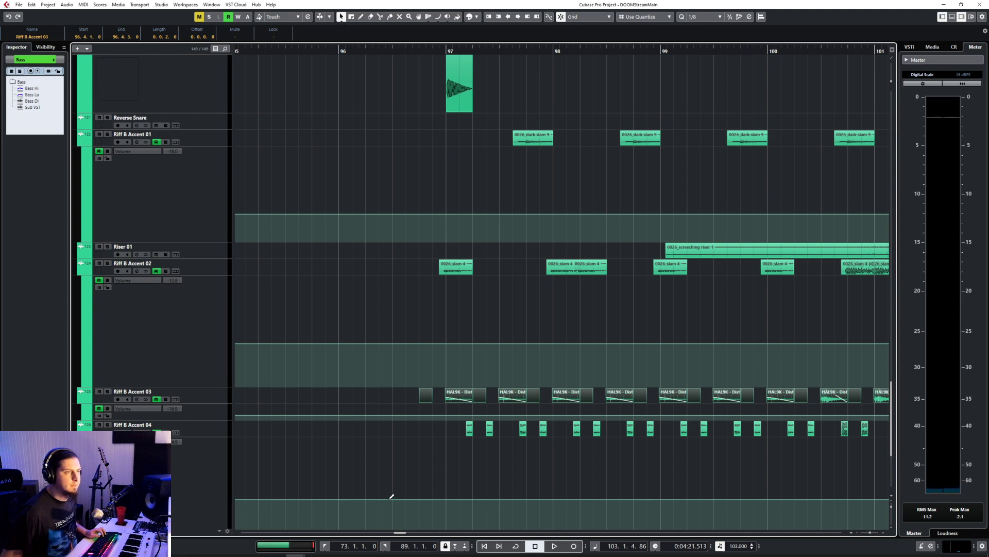
Step: Compare the pasted Riff B Accent 03 clips with the originals at bar 47 and move them to start at 97.1.1
scroll(387, 466, "down", 3)
scroll(385, 465, "left", 12)
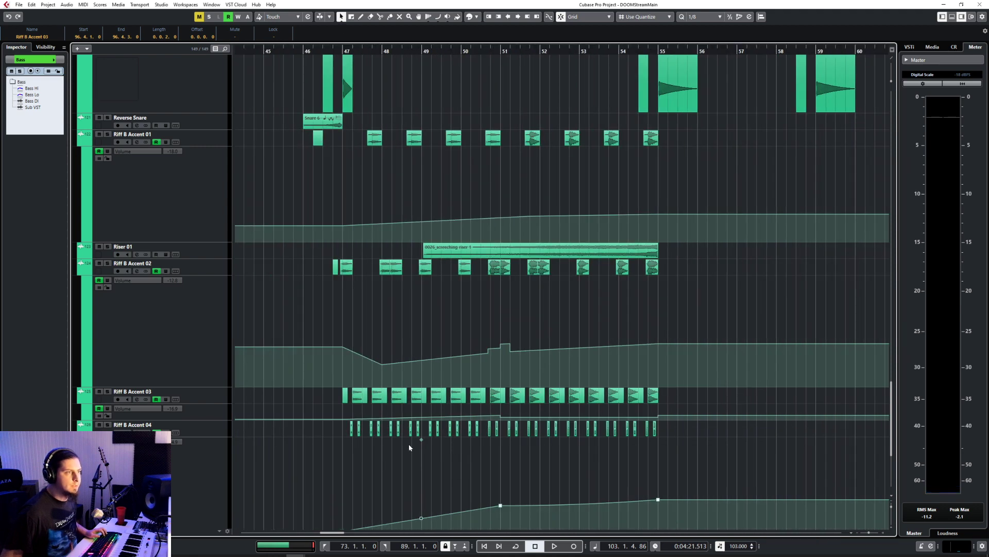
scroll(354, 435, "up", 5)
scroll(349, 437, "down", 8)
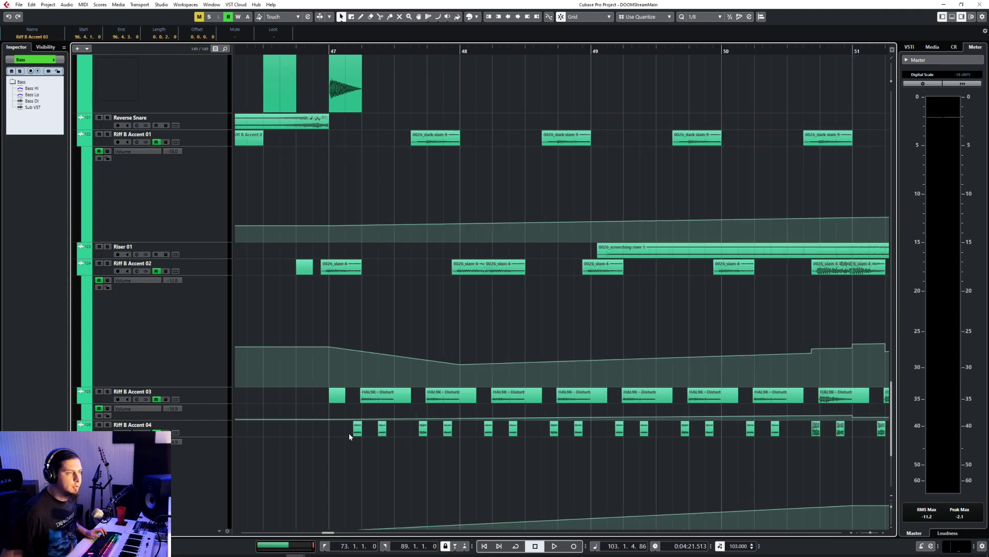
right_click(350, 436)
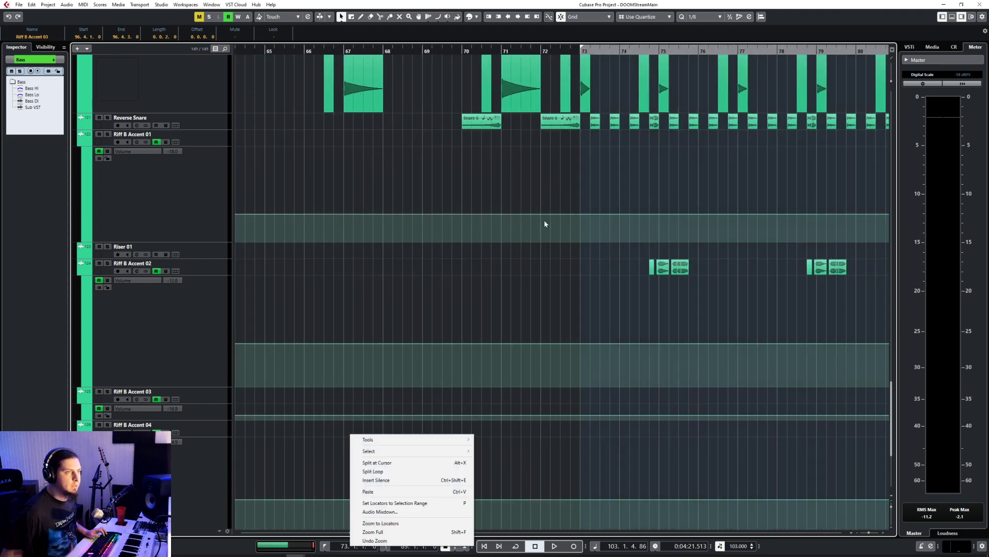
left_click(567, 210)
scroll(581, 381, "right", 8)
scroll(581, 382, "right", 1)
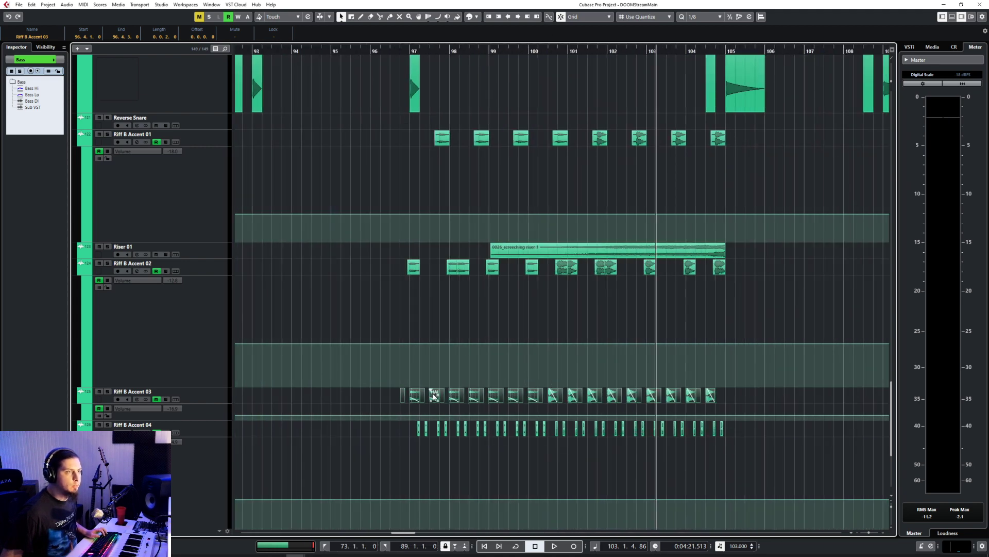
left_click_drag(406, 400, 413, 401)
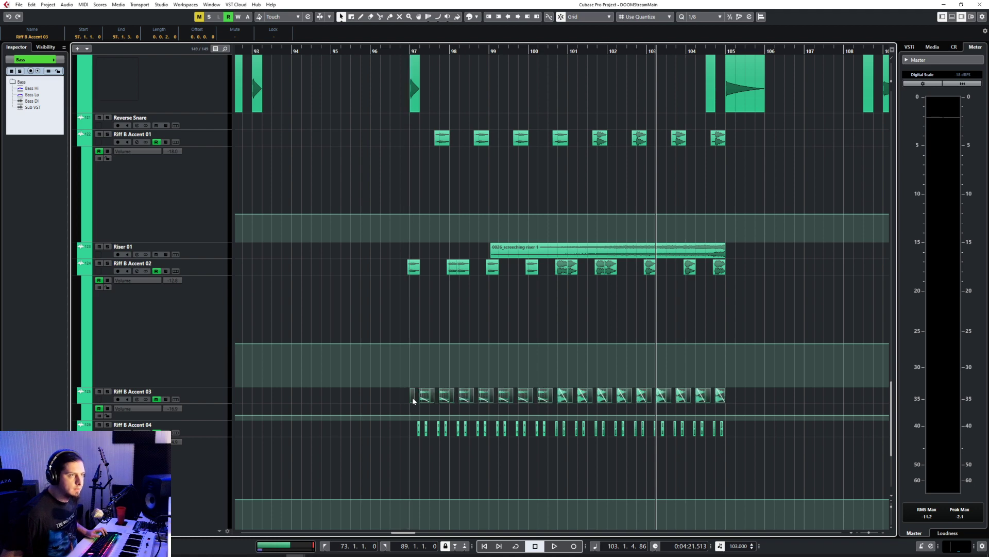
Step: Play back the realigned accents from just before bar 97 and replay the transition
scroll(419, 428, "up", 5)
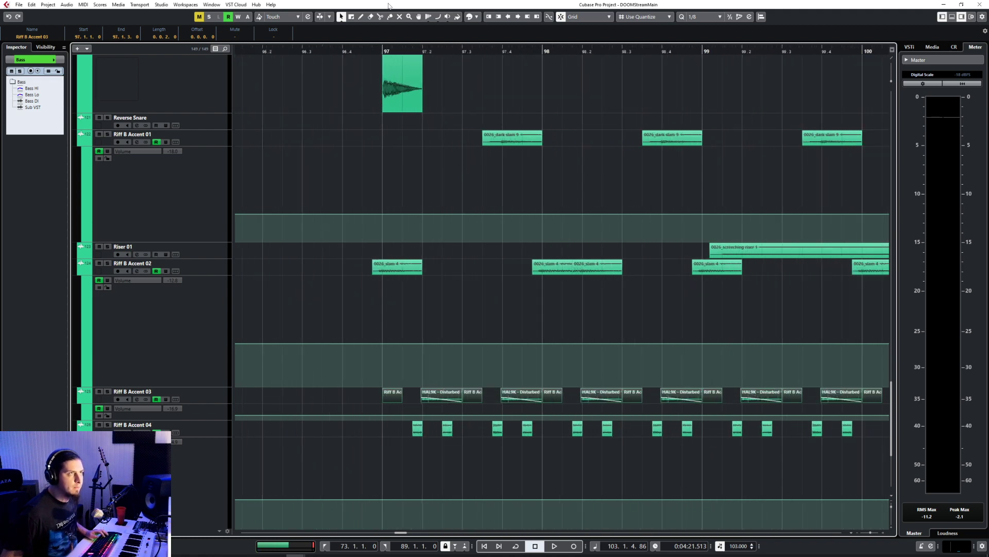
left_click(328, 52)
key("space")
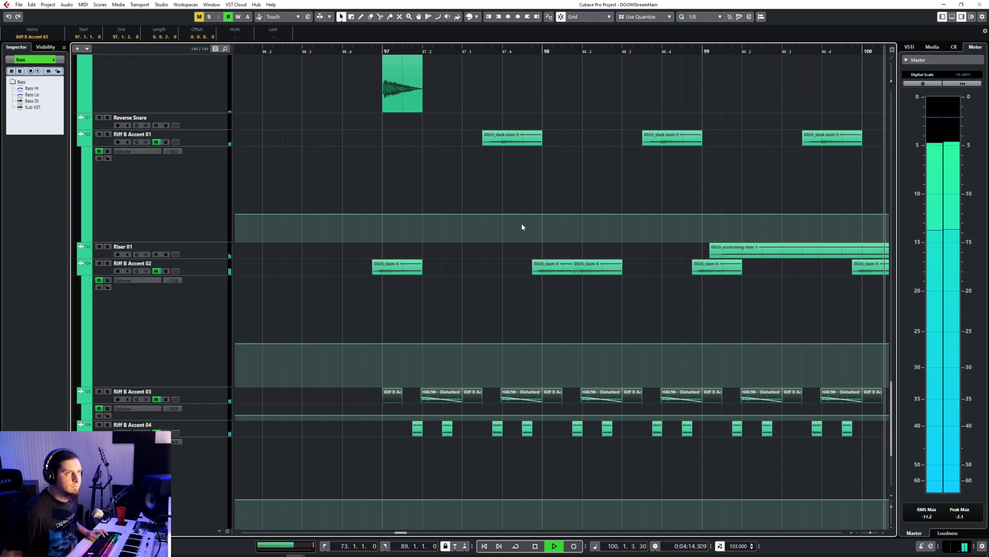
scroll(579, 305, "down", 2)
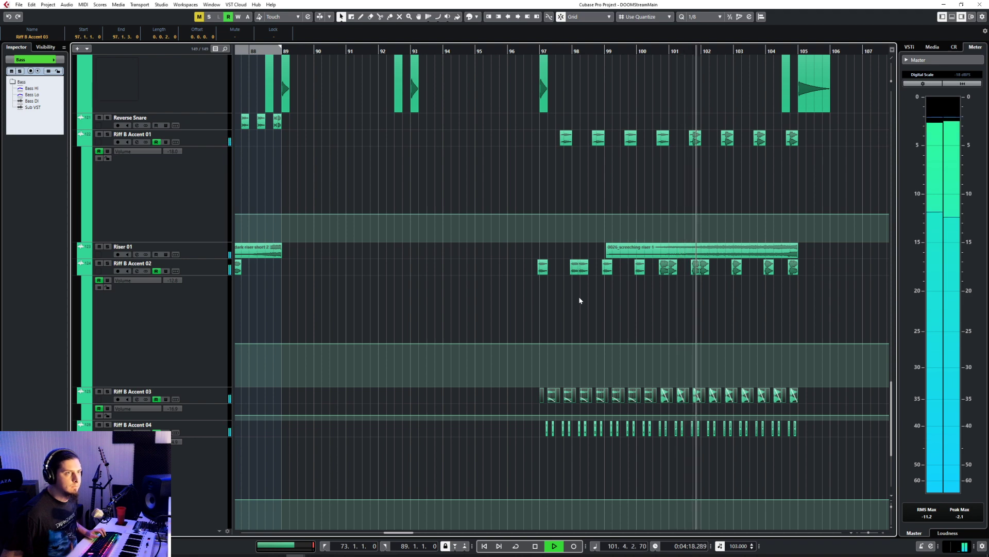
scroll(579, 295, "up", 2)
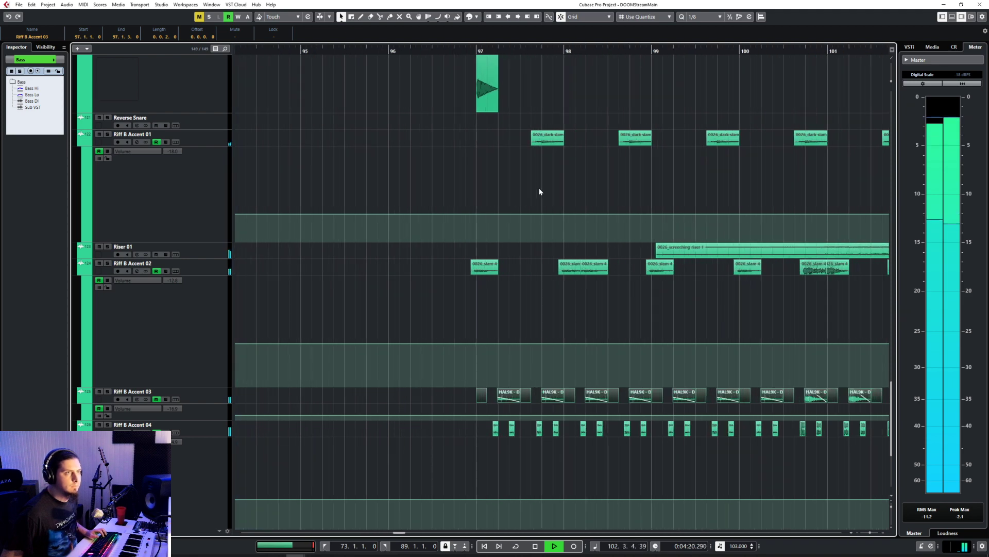
left_click(466, 51)
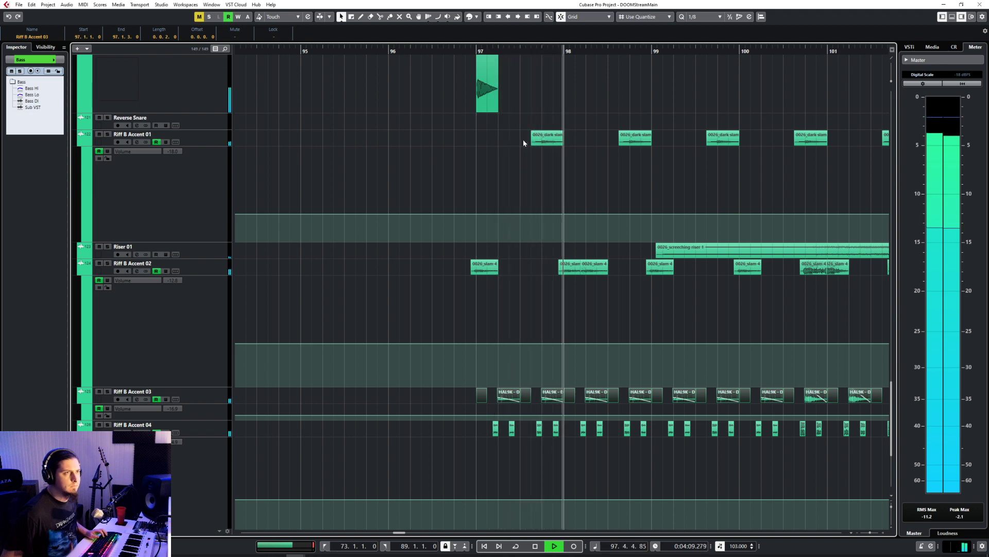
Step: Solo Riff B Accent 02 to hear its clips alone during playback, and switch the solo off
left_click(220, 269)
key("s")
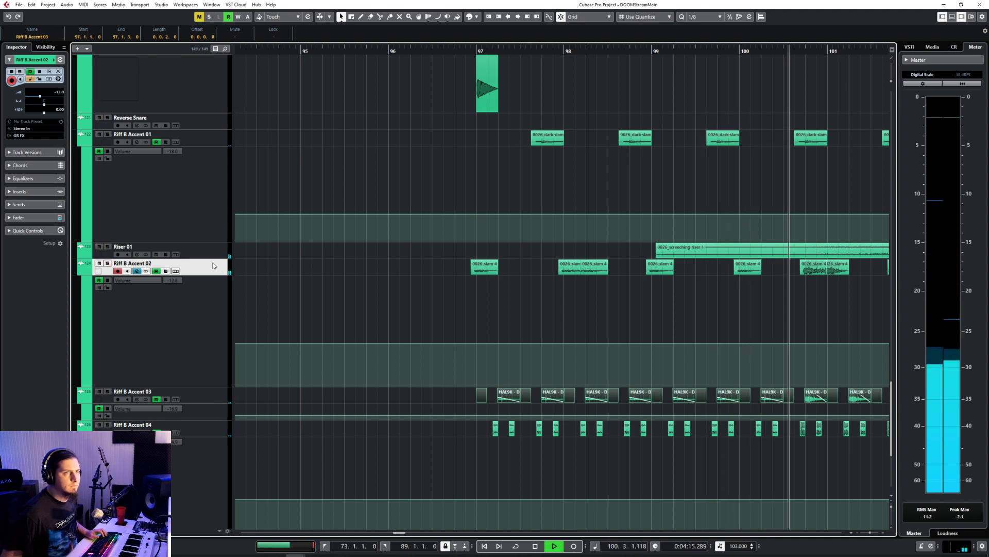
key("s")
key("g")
key("g")
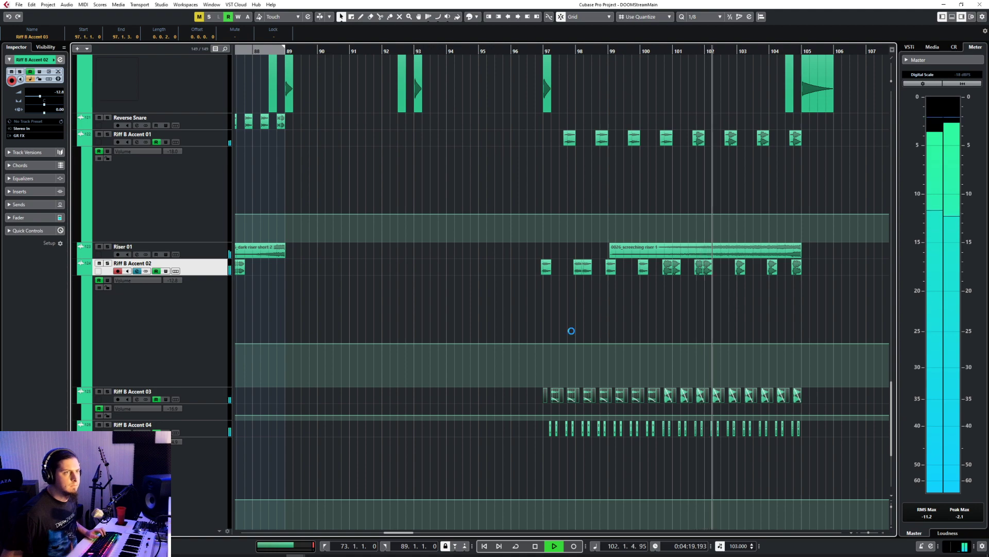
Step: Delete the second pasted Impact 02 clip and the BOOM clips around bar 109
scroll(571, 330, "up", 5)
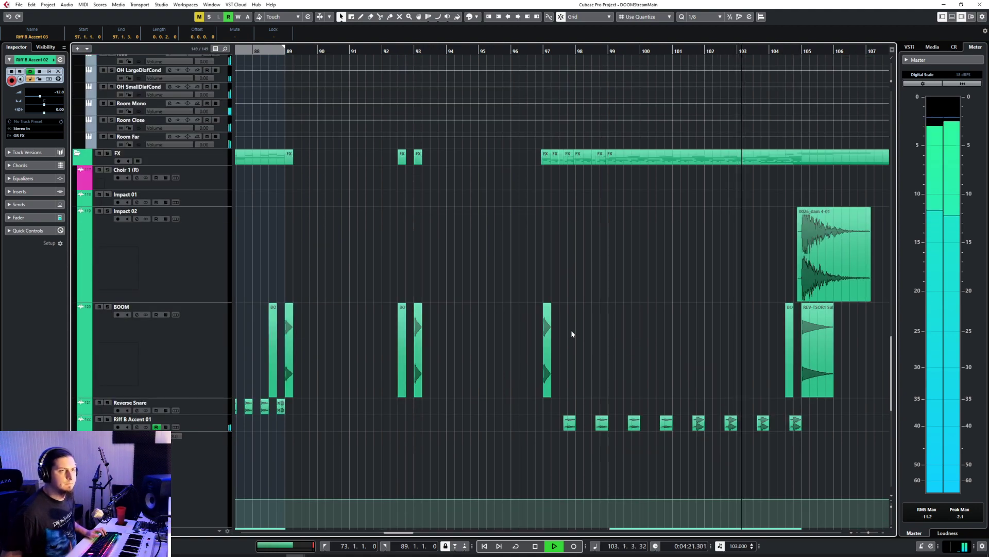
scroll(571, 330, "right", 4)
scroll(602, 401, "up", 5)
scroll(603, 399, "down", 5)
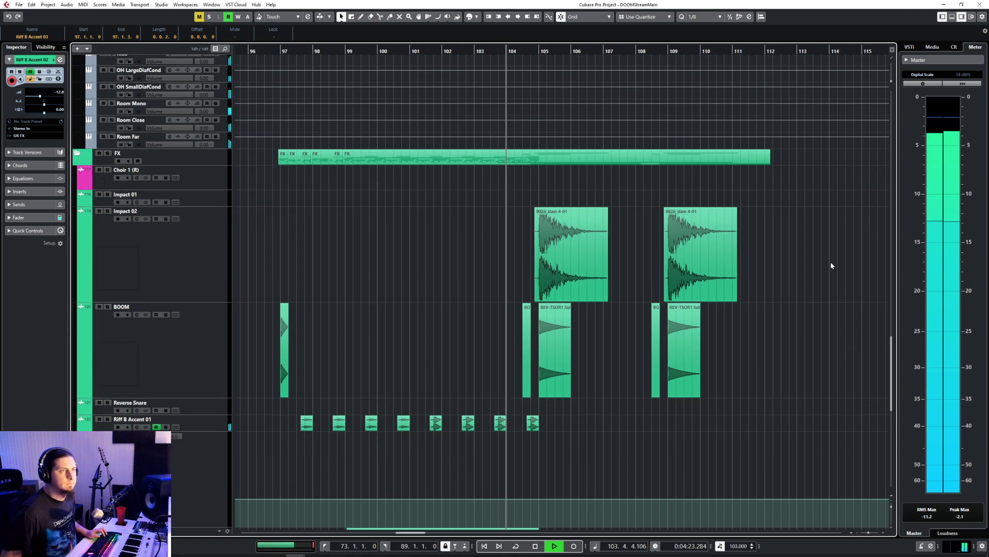
left_click_drag(827, 252, 652, 379)
key("Delete")
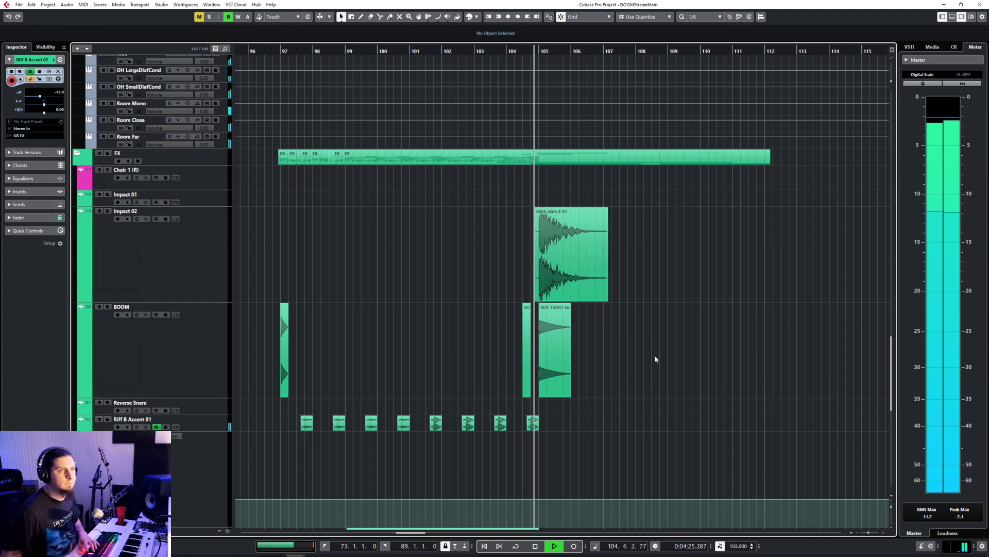
Step: Listen past bar 105, stop playback, and review the FX, drum, bass and guitar tracks across the extended arrangement
scroll(667, 313, "down", 5)
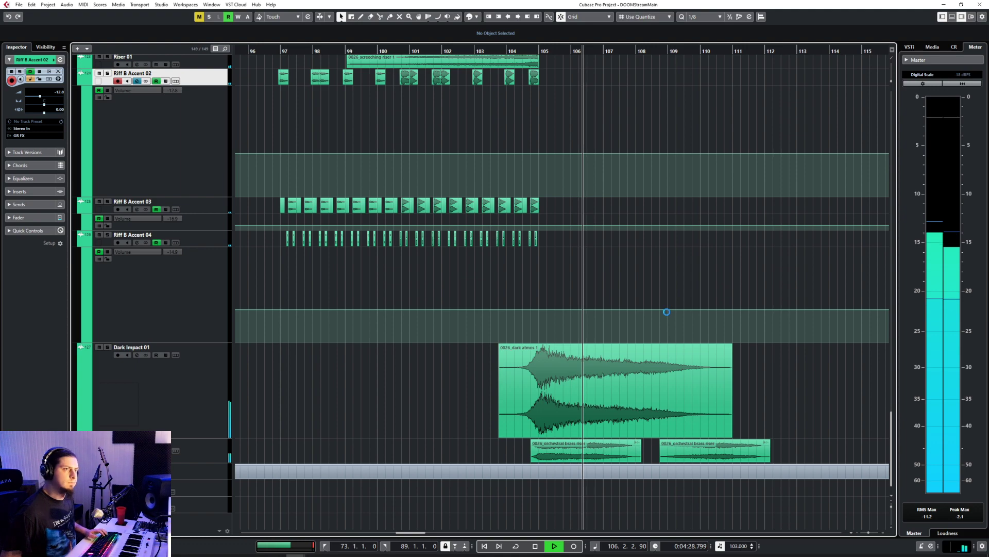
key("space")
scroll(668, 312, "up", 10)
scroll(668, 314, "down", 4)
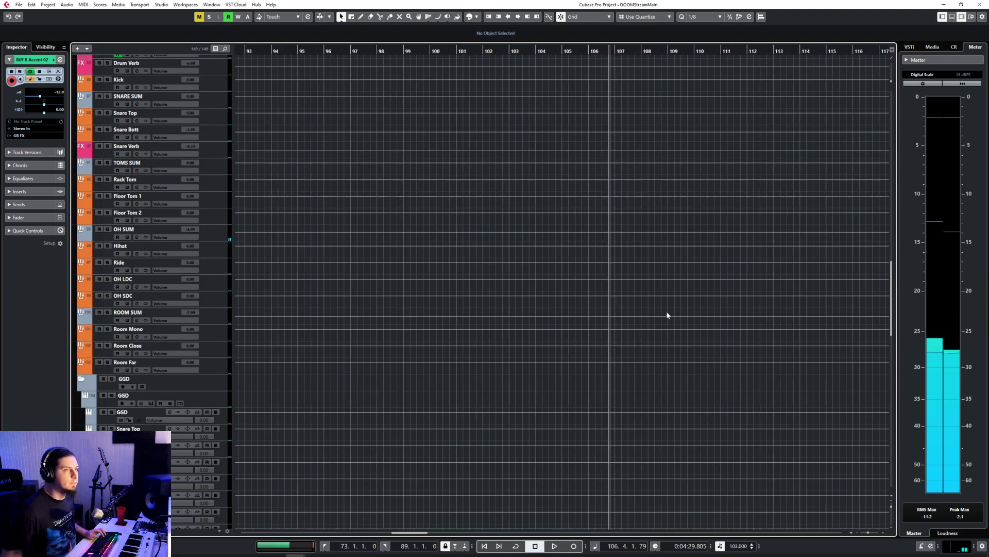
scroll(519, 326, "down", 6)
scroll(519, 326, "down", 4)
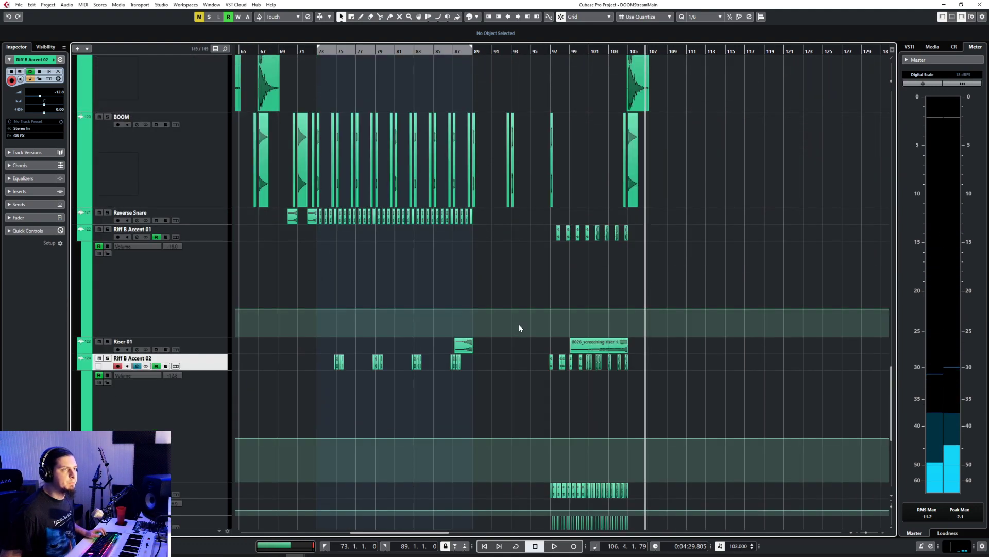
scroll(519, 325, "up", 7)
scroll(519, 327, "up", 15)
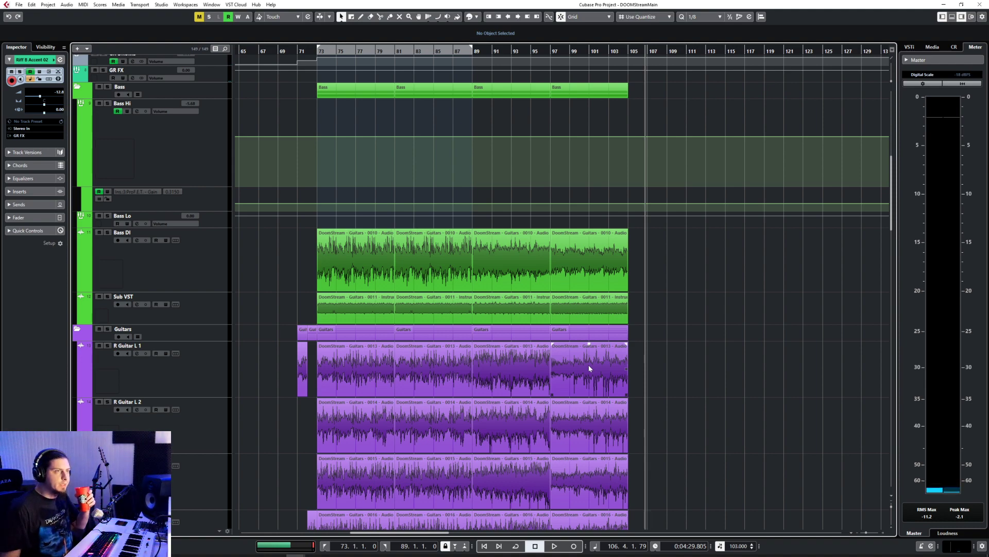
scroll(588, 364, "down", 3)
scroll(582, 355, "up", 3)
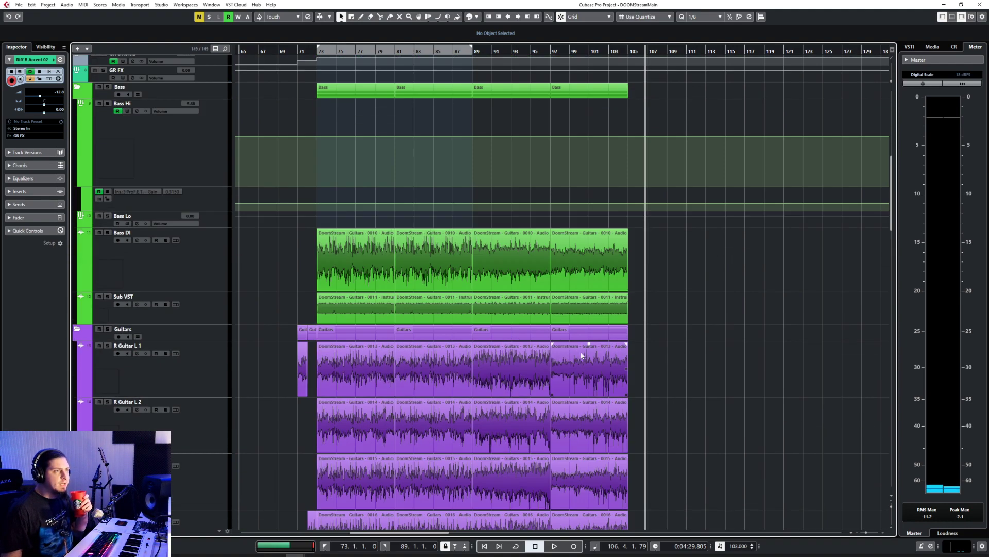
Step: Set the quantize value to 1/1 and place the playback cursor at bar 73 and at bar 105
left_click(319, 52)
left_click(699, 17)
left_click(696, 26)
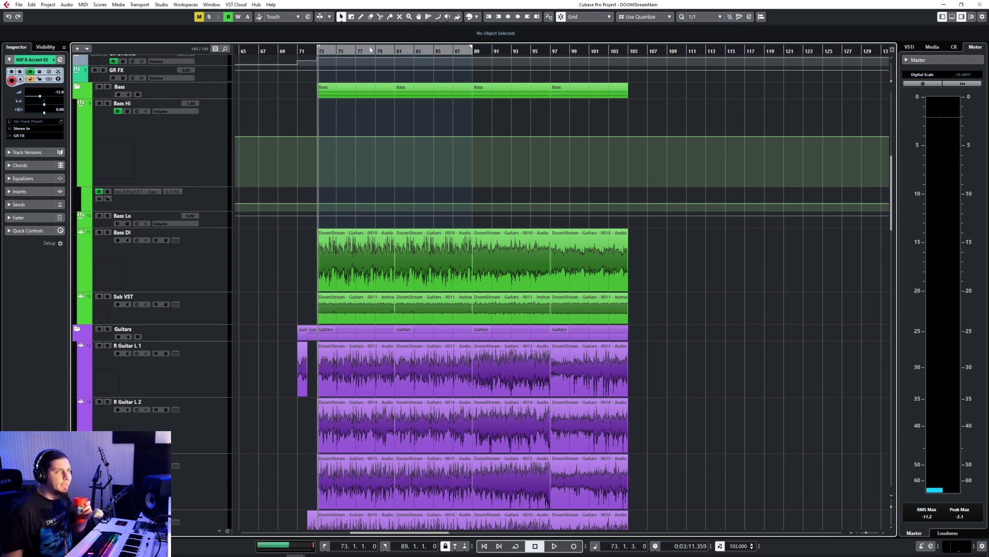
left_click(319, 52)
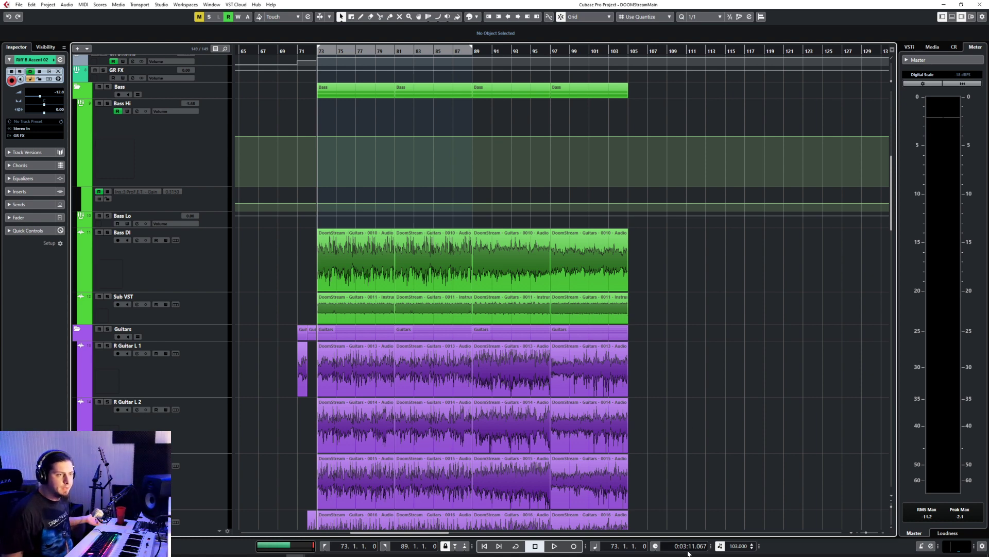
left_click(627, 52)
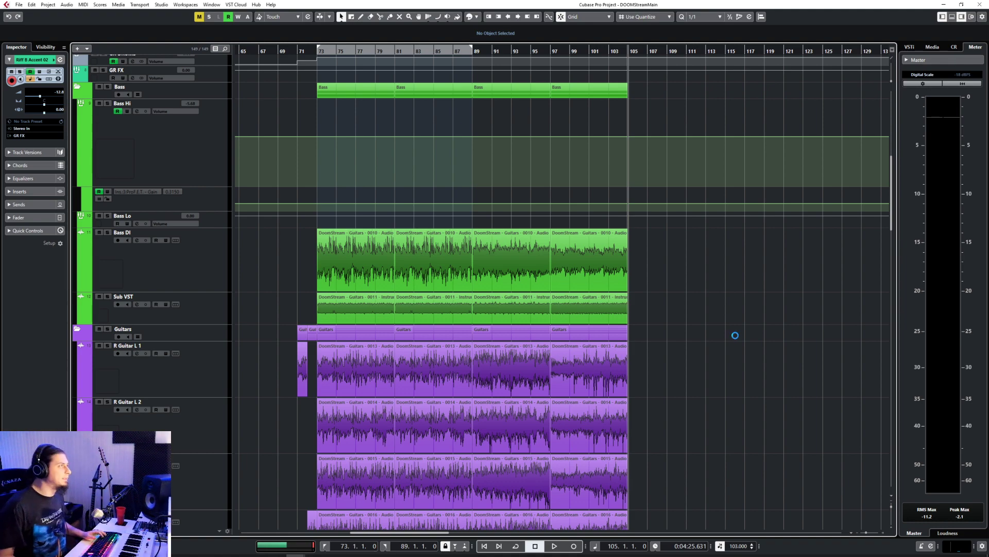
Step: Play back the arrangement from bar 71, and jump ahead to bar 87 to listen through the section from bar 89
left_click(301, 52)
scroll(465, 310, "down", 6)
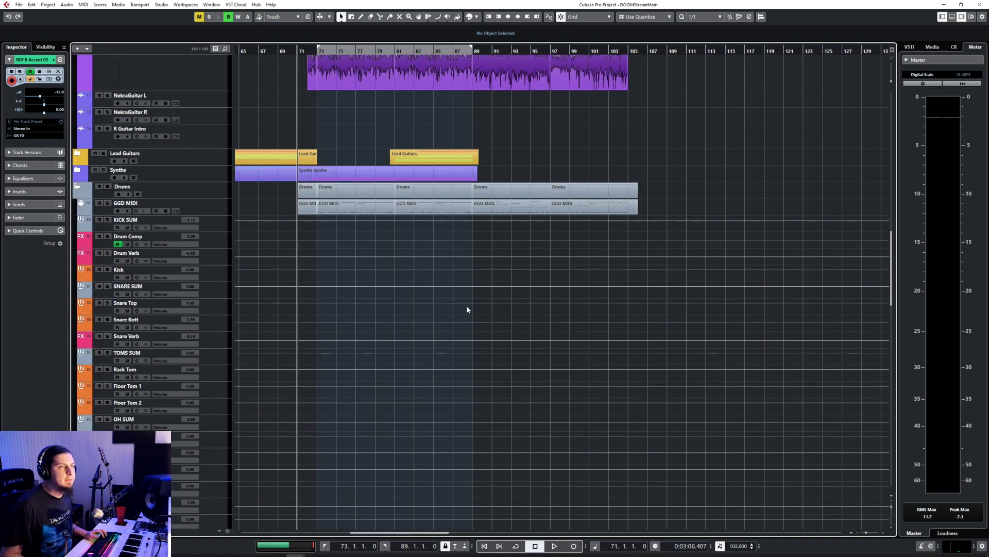
scroll(466, 310, "up", 5)
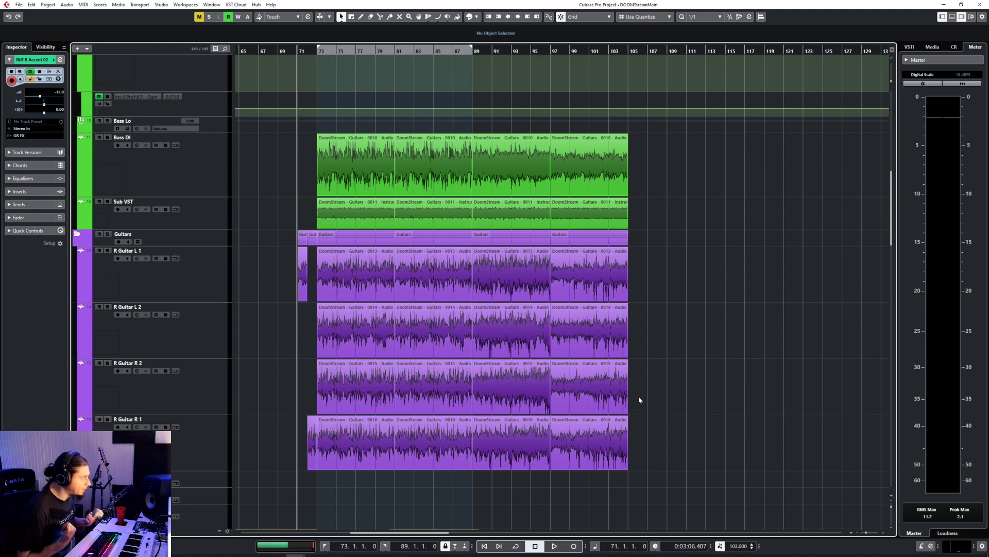
key("space")
scroll(630, 391, "up", 2)
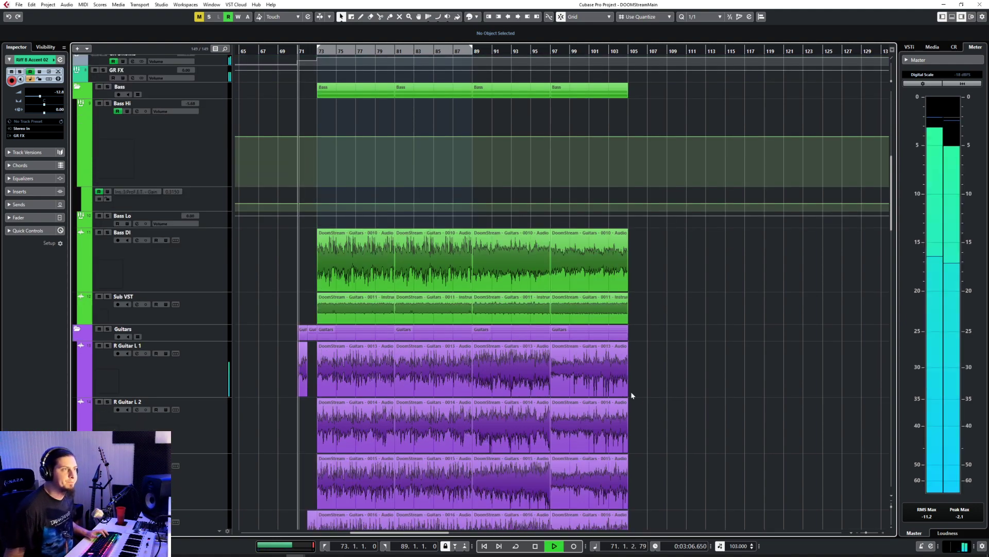
scroll(486, 325, "down", 5)
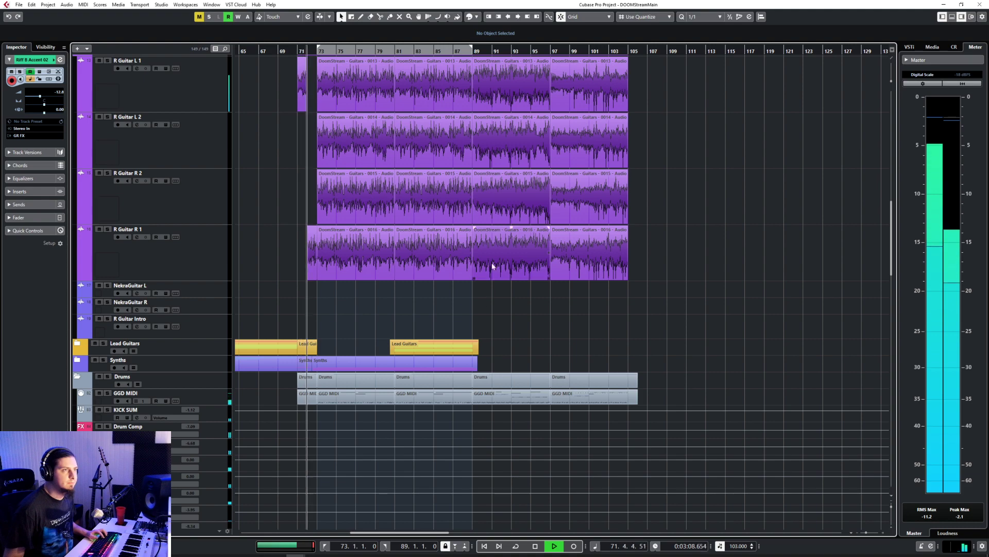
left_click(452, 50)
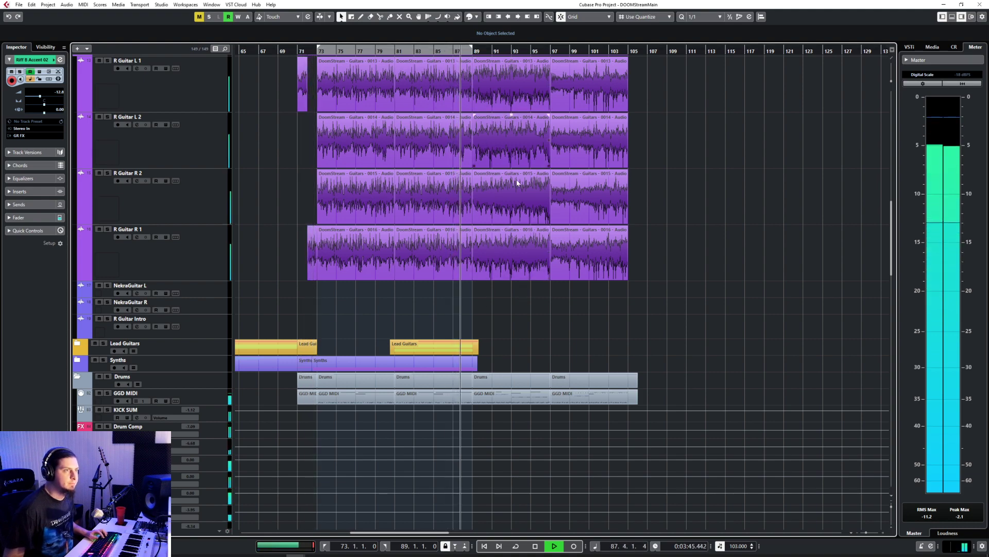
scroll(516, 273, "up", 3)
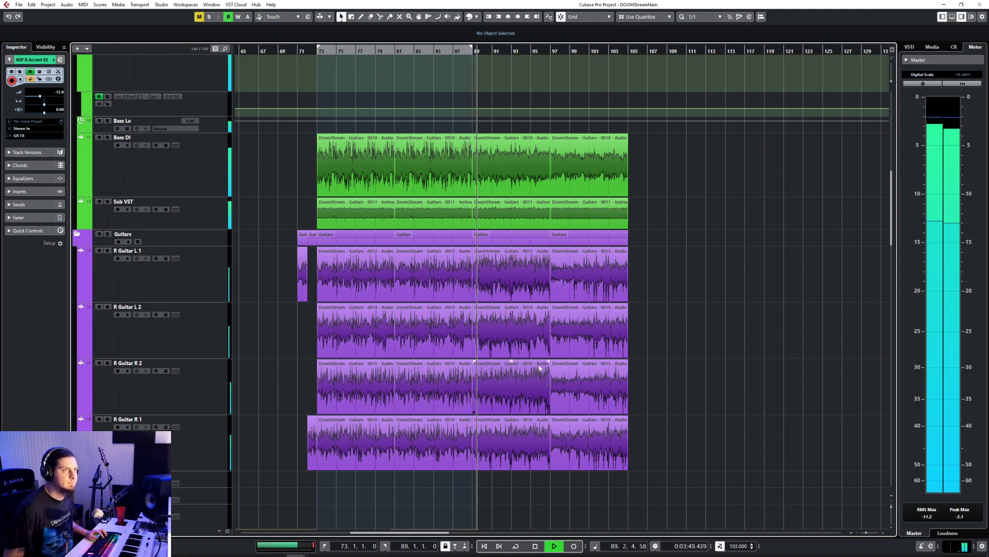
scroll(539, 369, "down", 3)
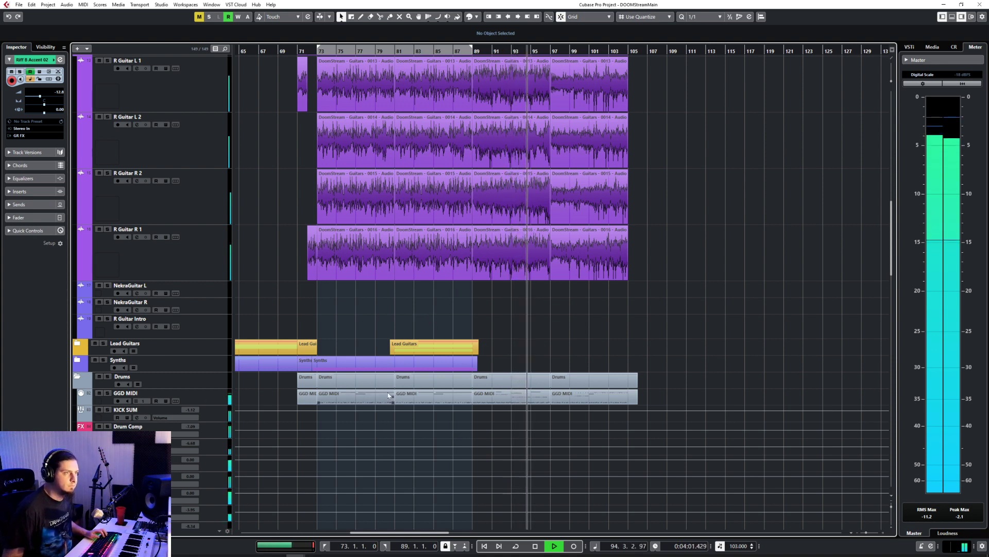
Step: Open the GGD MIDI part at bar 89 and lower the velocities of the lower row of notes in bars 93 to 96
double_click(497, 397)
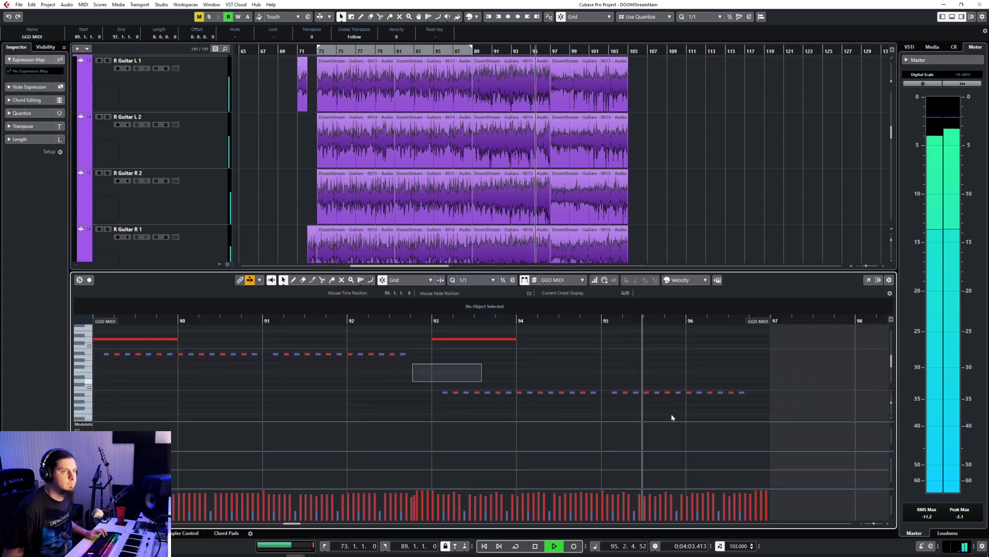
left_click_drag(413, 368, 752, 415)
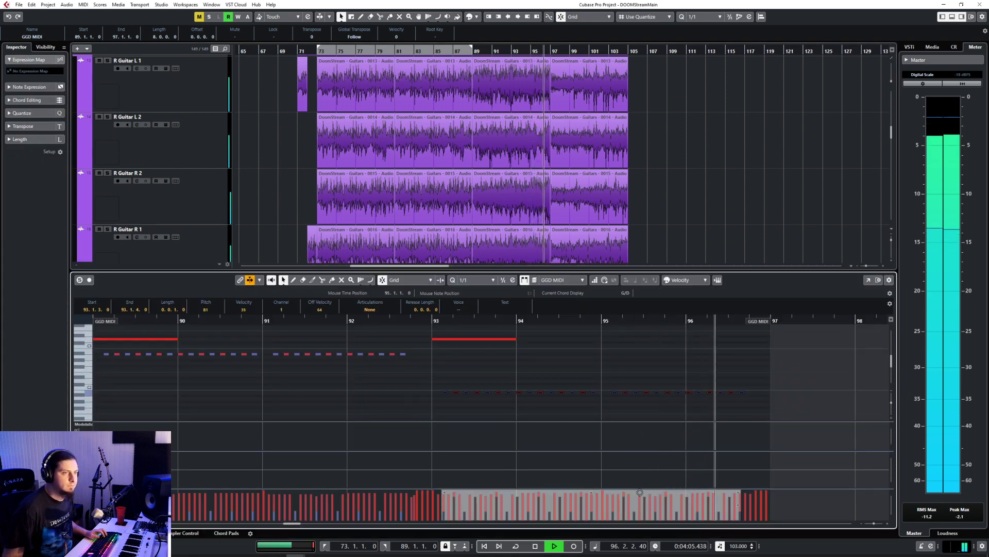
left_click_drag(640, 493, 640, 498)
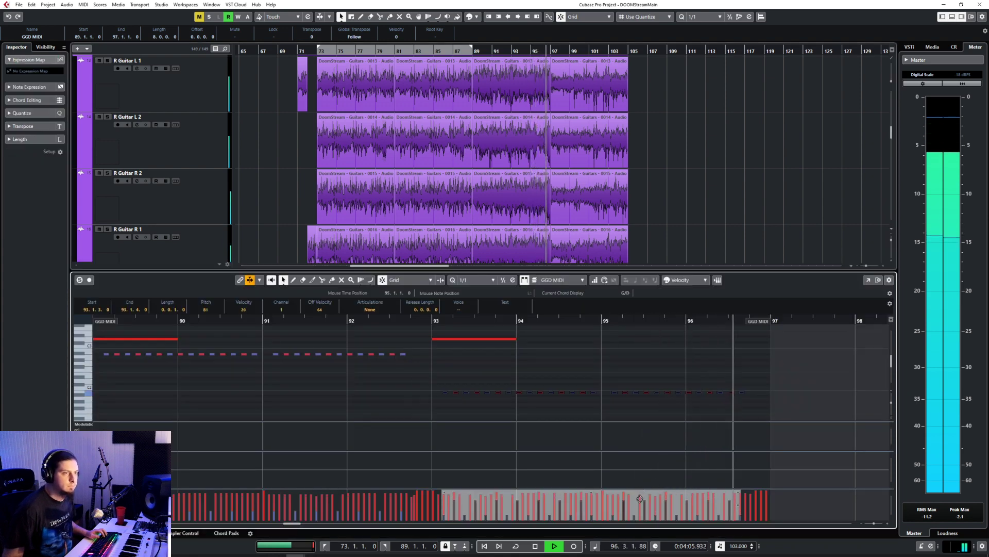
Step: Play back from bar 93, lower the velocities of the upper row of GGD MIDI notes in bars 89 to 92, and close the editor
left_click(432, 321)
scroll(368, 373, "down", 3)
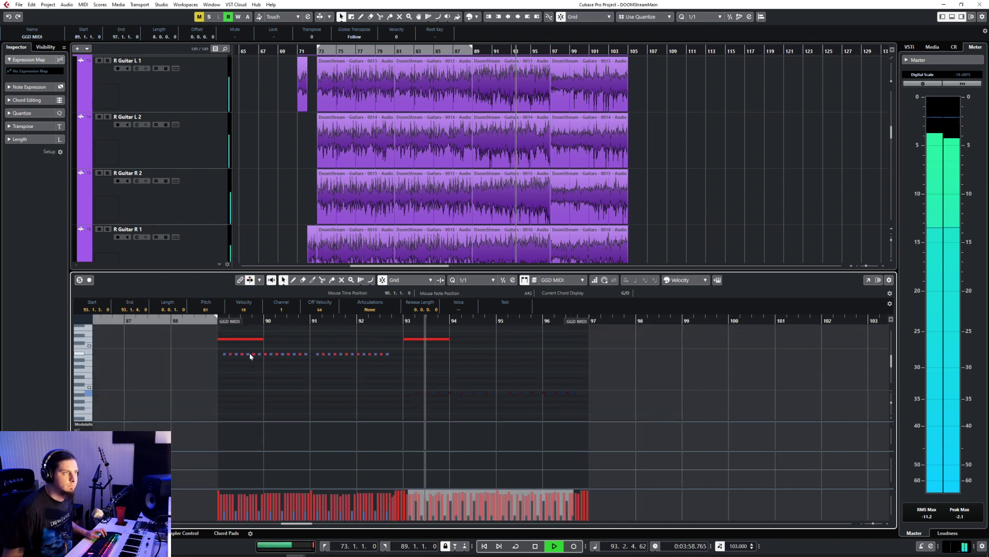
left_click_drag(215, 350, 402, 363)
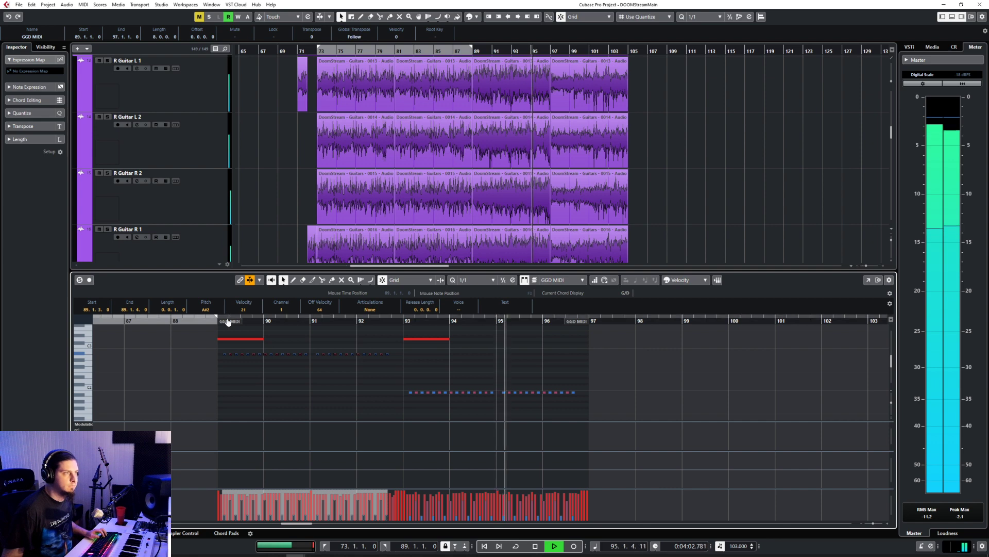
left_click(432, 359)
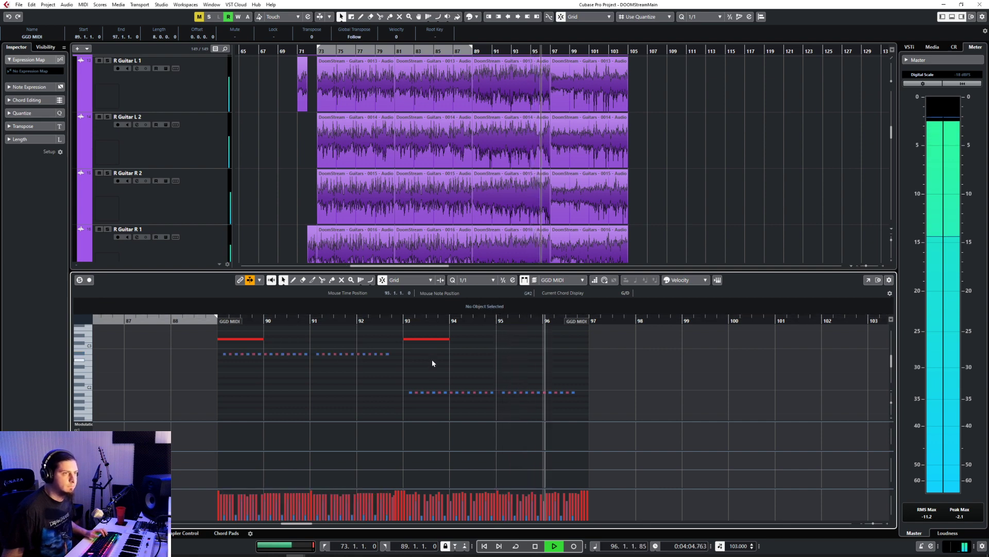
scroll(466, 402, "up", 5)
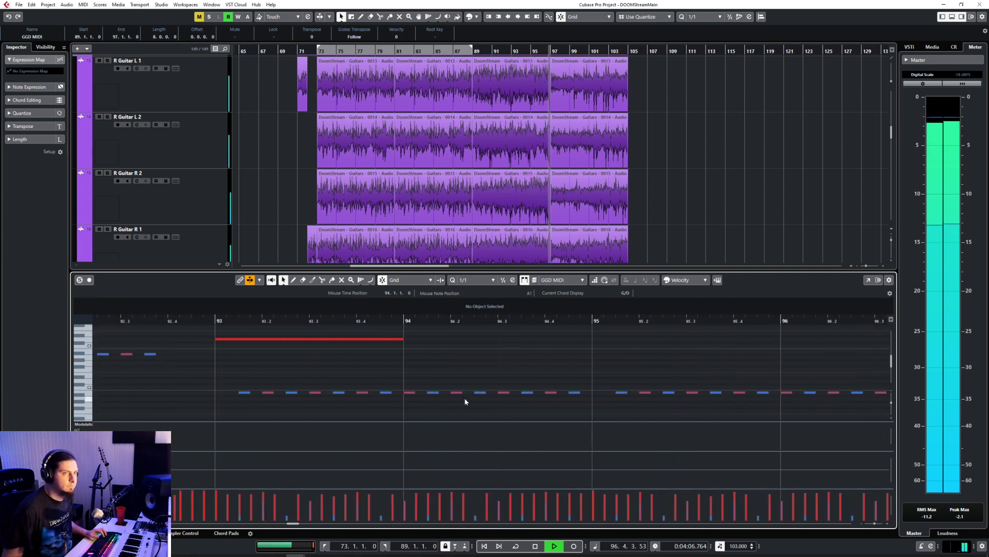
key("Return")
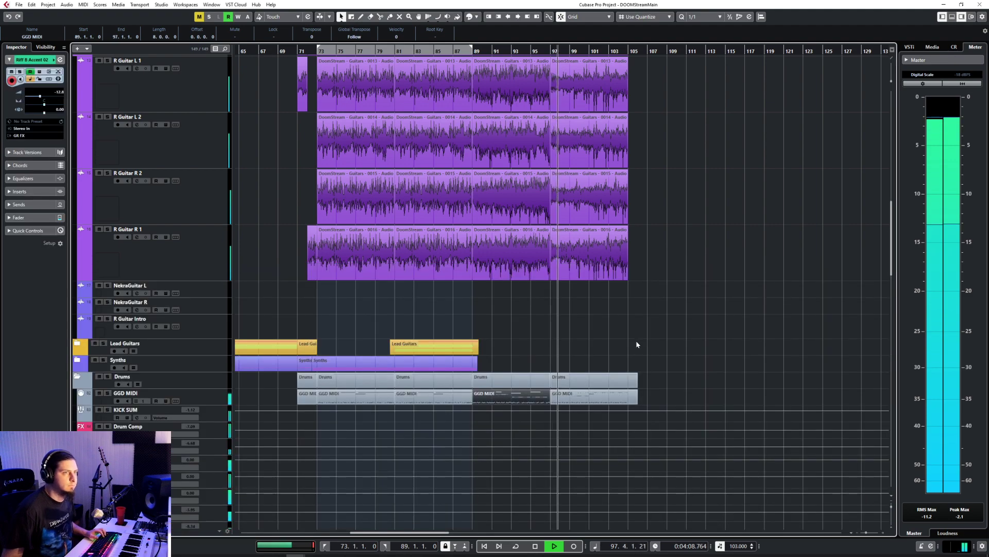
Step: Stop playback and place the playback cursor at bar 91
scroll(636, 340, "up", 5)
scroll(636, 339, "down", 5)
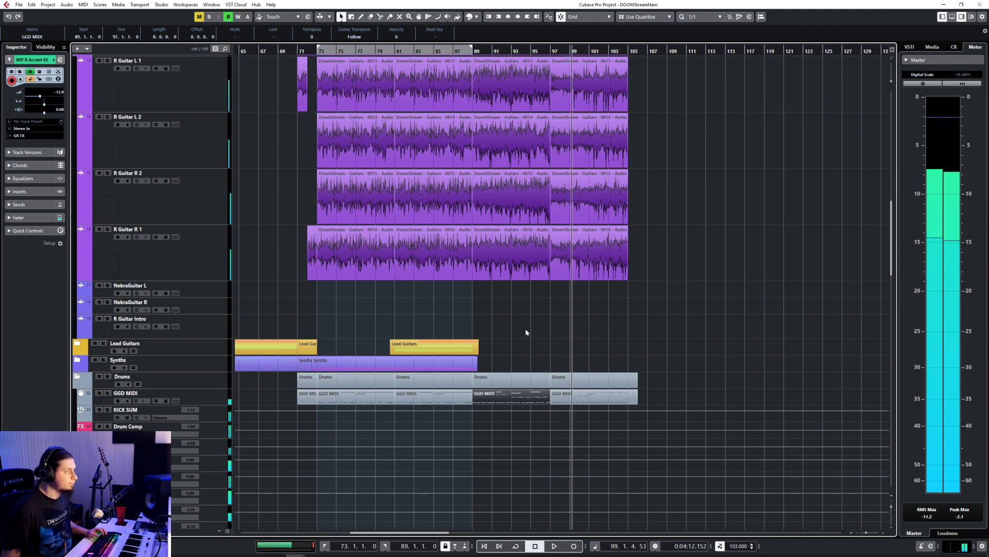
left_click(494, 51)
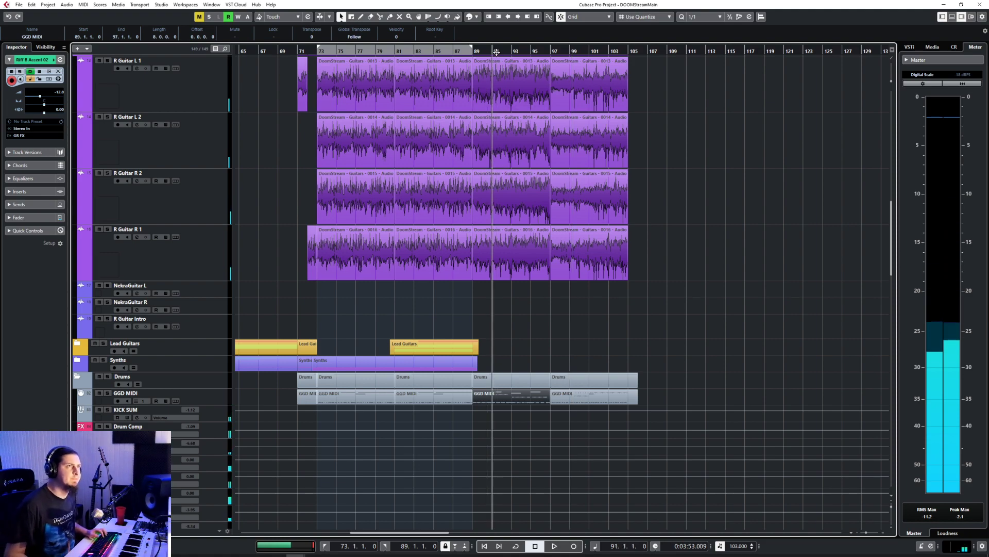
scroll(556, 189, "up", 5)
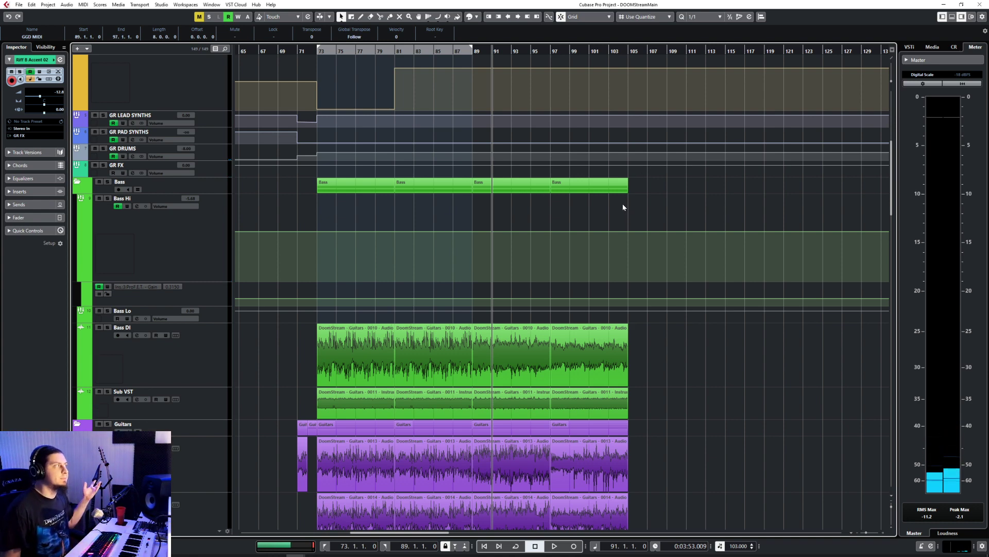
Step: Play back the arrangement from bar 101 past bar 105, collapsing the Drums and FX folders while listening
left_click(586, 51)
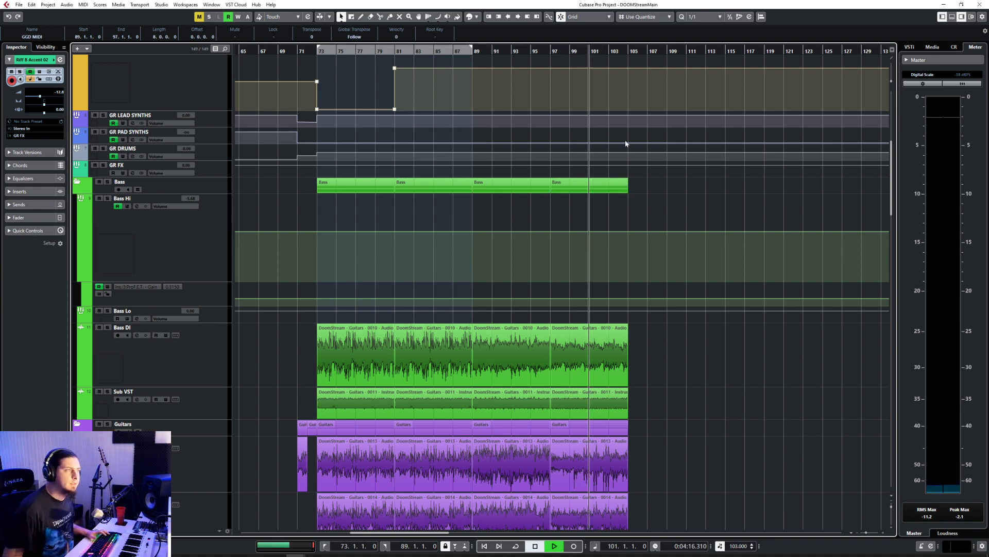
key("space")
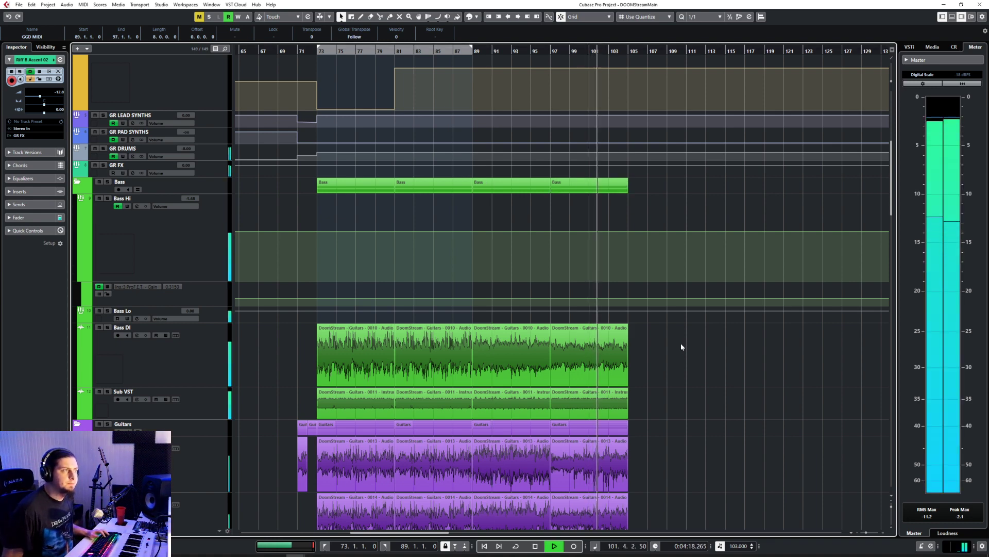
scroll(680, 344, "down", 15)
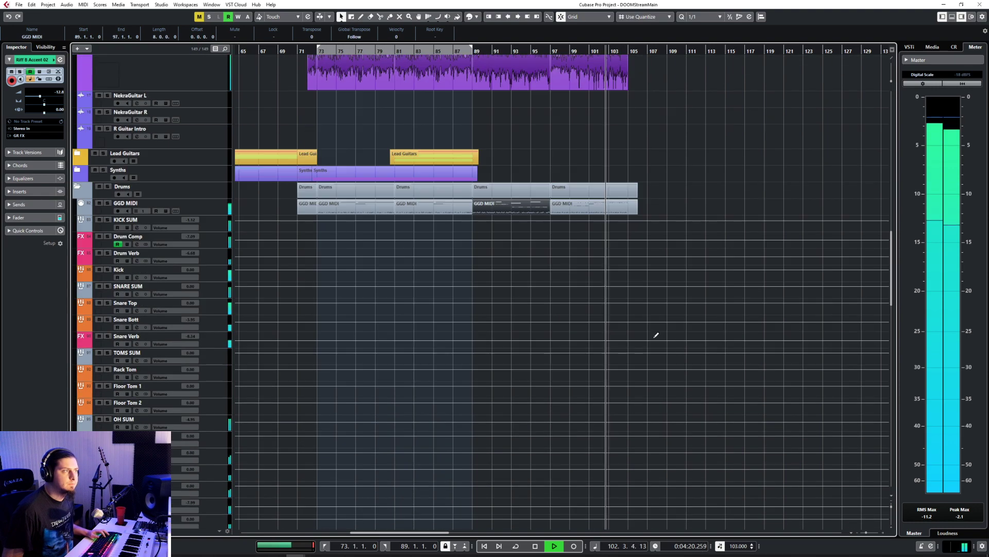
left_click(78, 187)
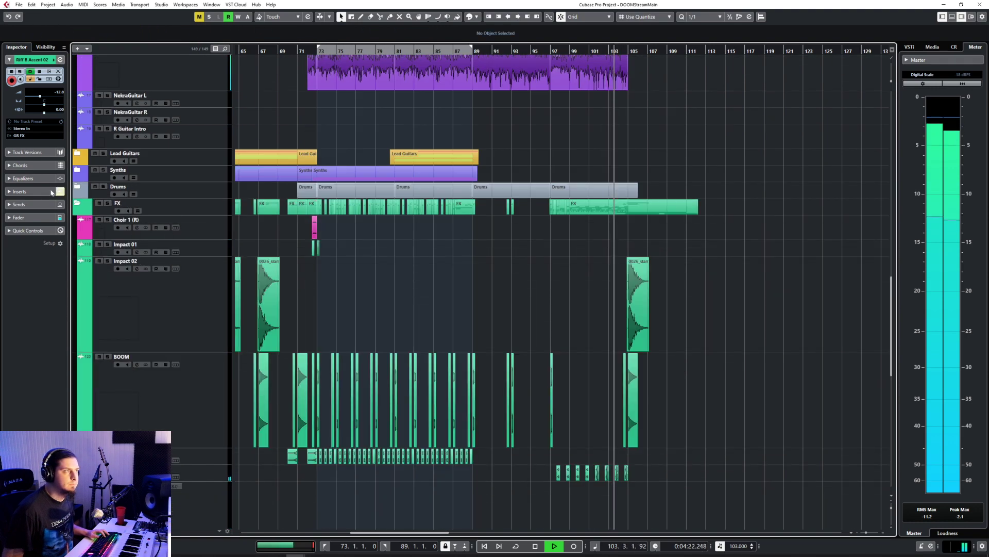
left_click(77, 203)
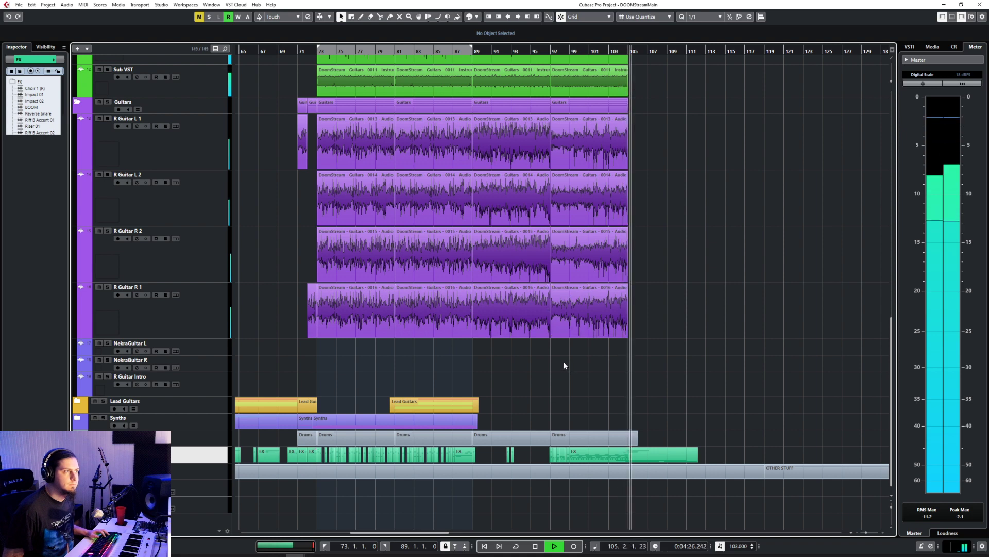
key("space")
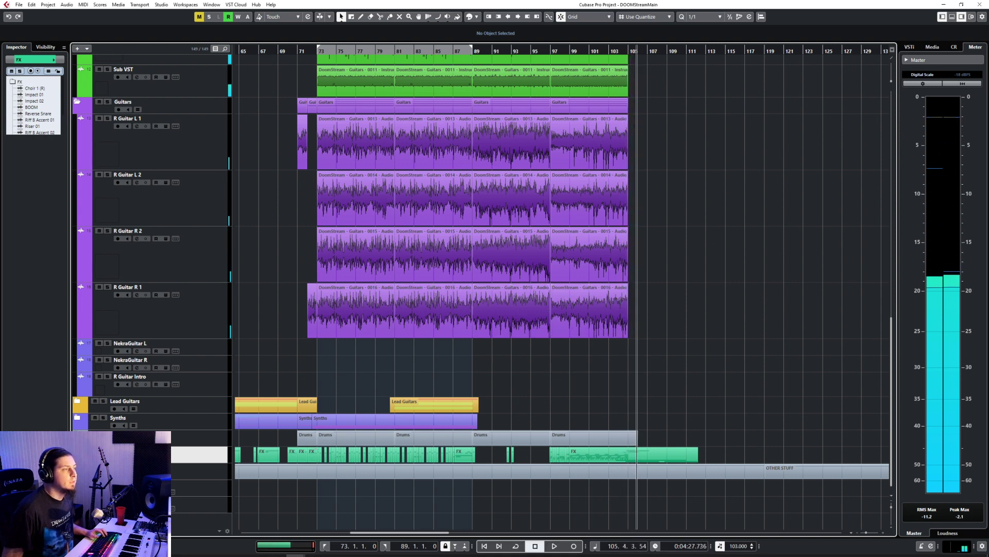
Step: Lower the volume of the dark atmos event on Dark Impact 01 and the two events below it to about -4.63 dB
scroll(563, 329, "down", 15)
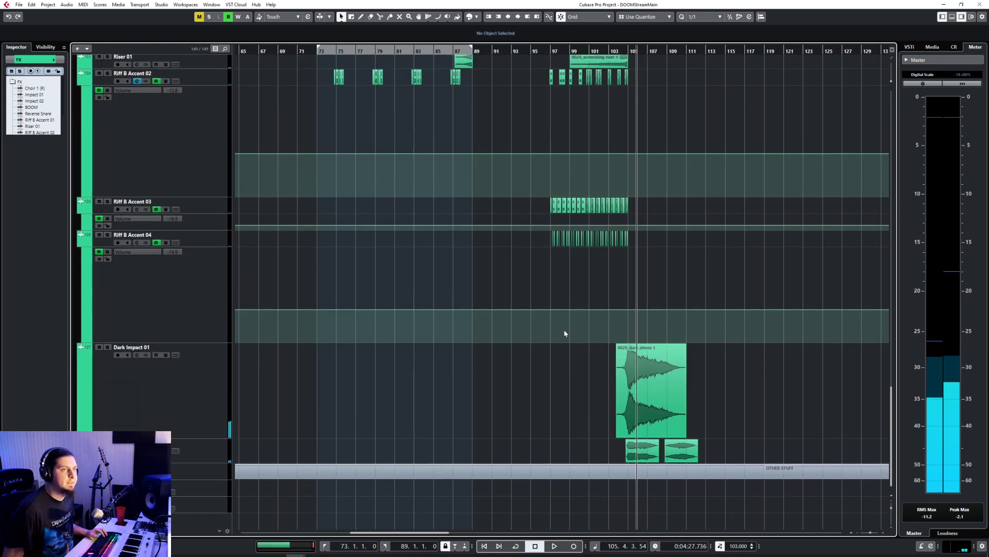
left_click_drag(575, 400, 713, 452)
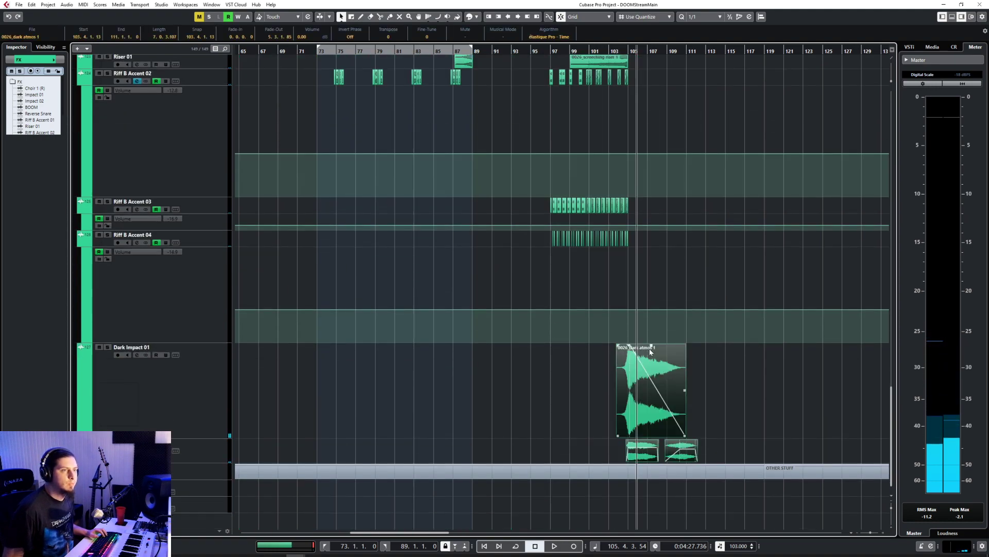
left_click_drag(651, 346, 651, 384)
Step: Play back from bar 103 to hear the impact effects in context at bar 105
left_click(611, 51)
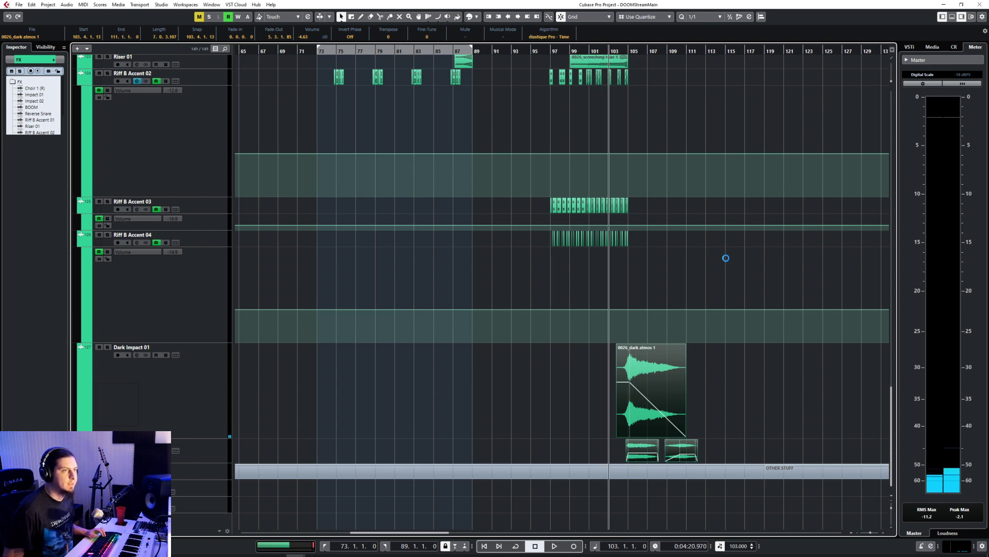
key("space")
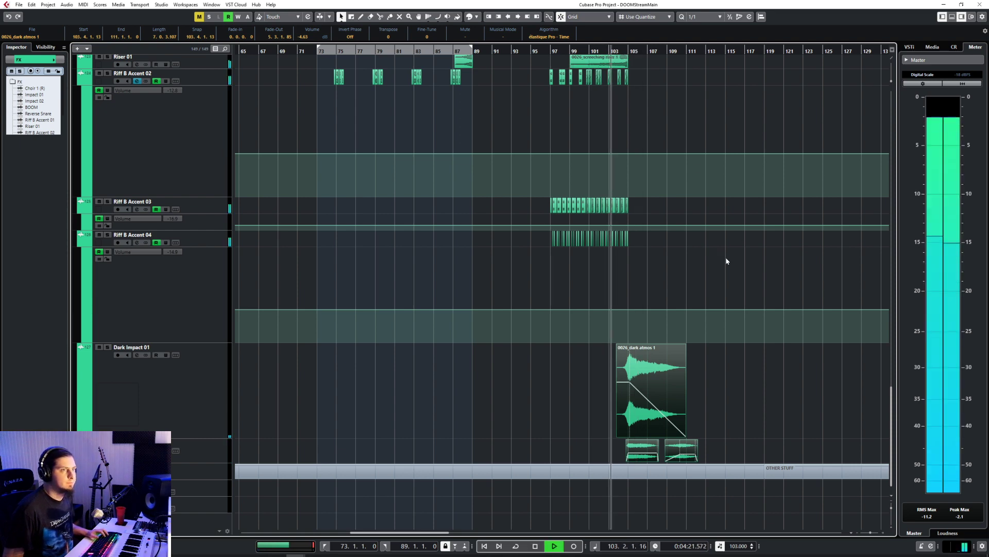
scroll(727, 262, "up", 5)
scroll(727, 261, "up", 8)
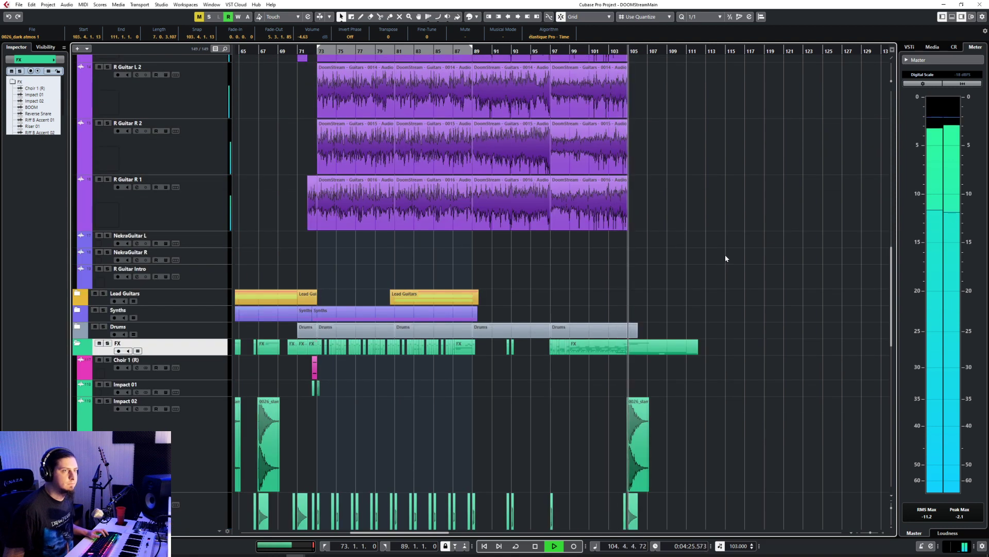
scroll(725, 254, "down", 10)
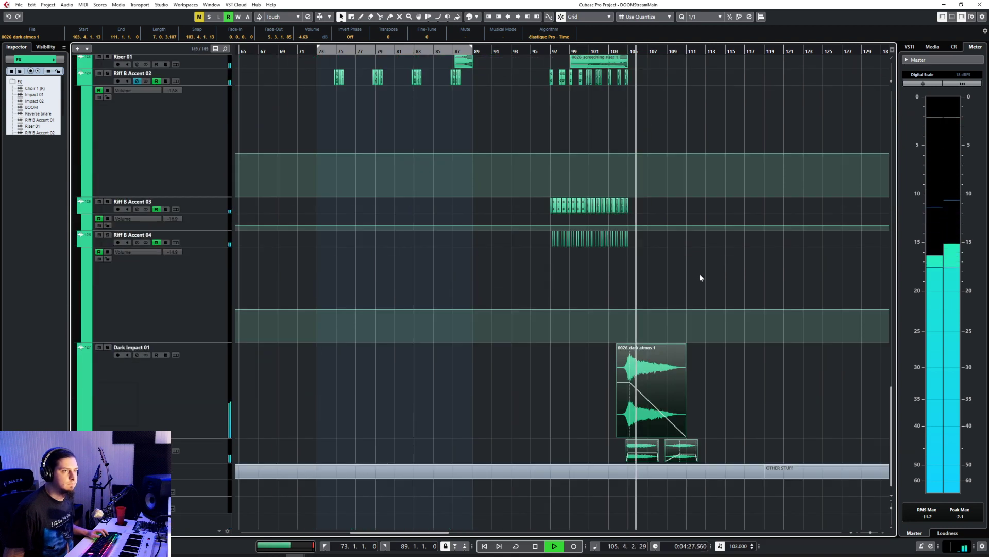
Step: Reduce the volume of the dark atmos event and the two events below it further, and clear the selection
left_click(597, 368)
left_click_drag(598, 369, 711, 451)
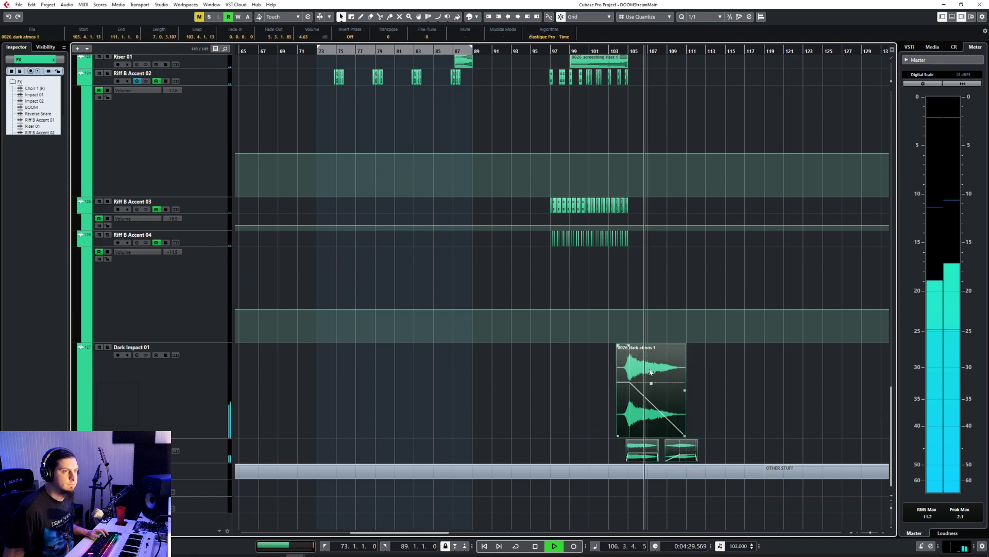
left_click_drag(651, 383, 651, 408)
left_click(715, 383)
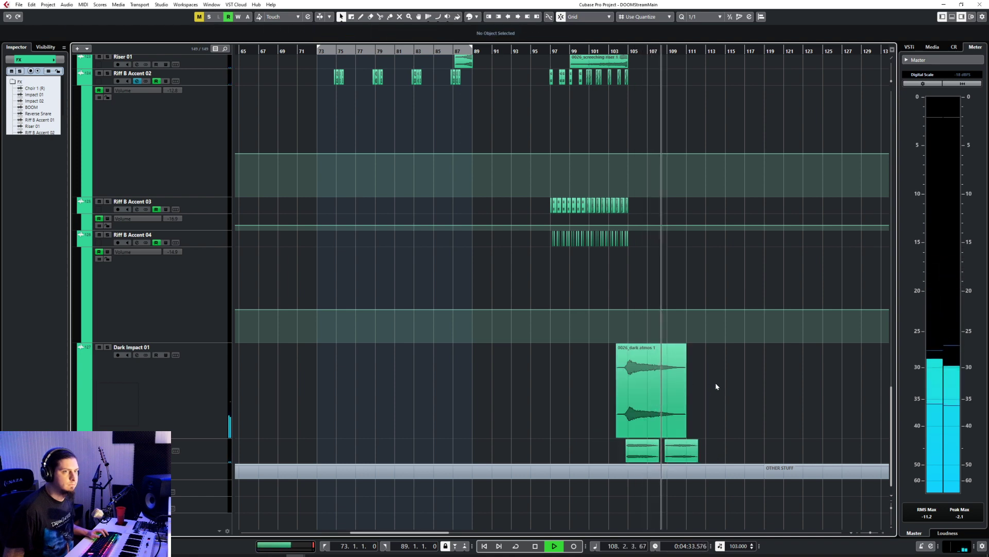
Step: Stop playback and add a volume automation point on the GR DRUMS track at bar 105
scroll(715, 382, "up", 15)
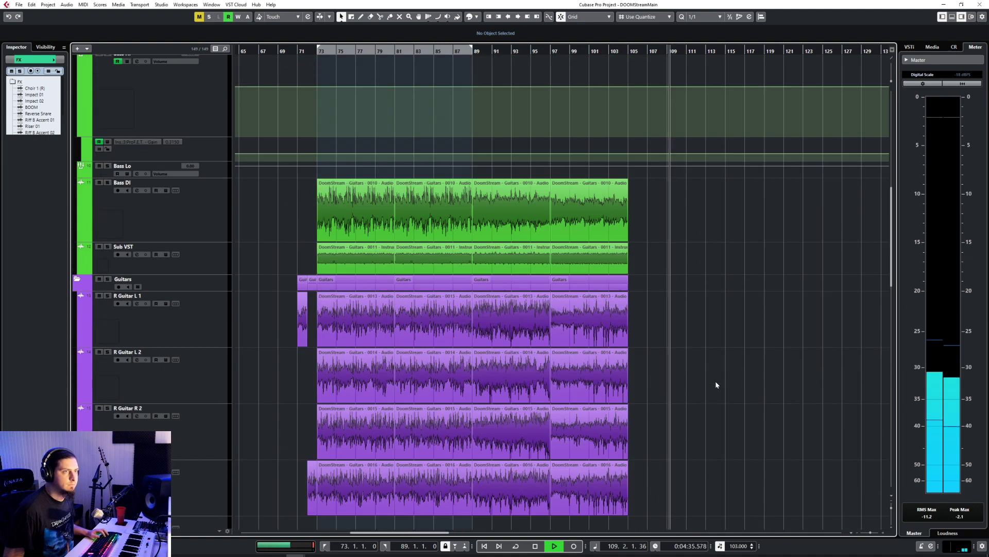
scroll(716, 385, "down", 5)
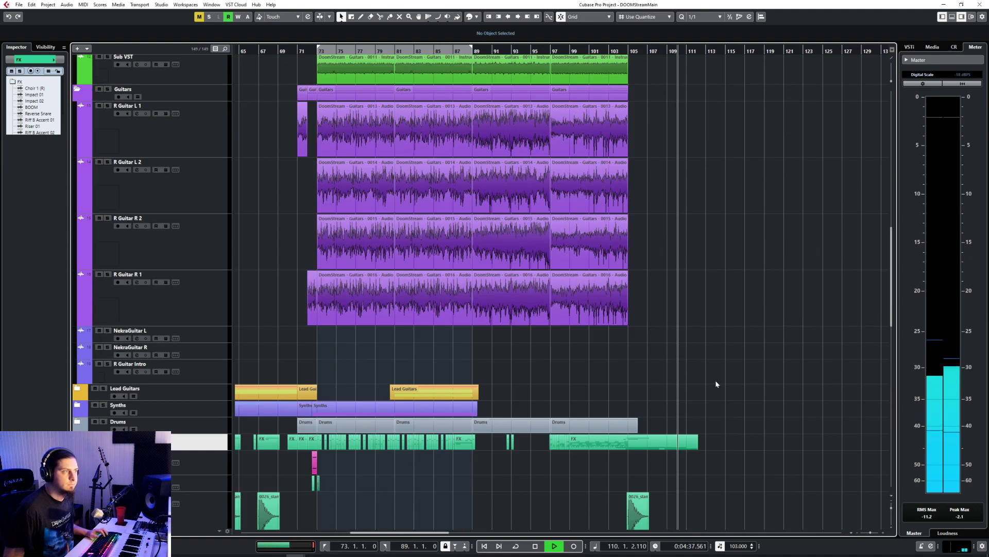
scroll(716, 384, "down", 8)
key("space")
scroll(716, 384, "up", 10)
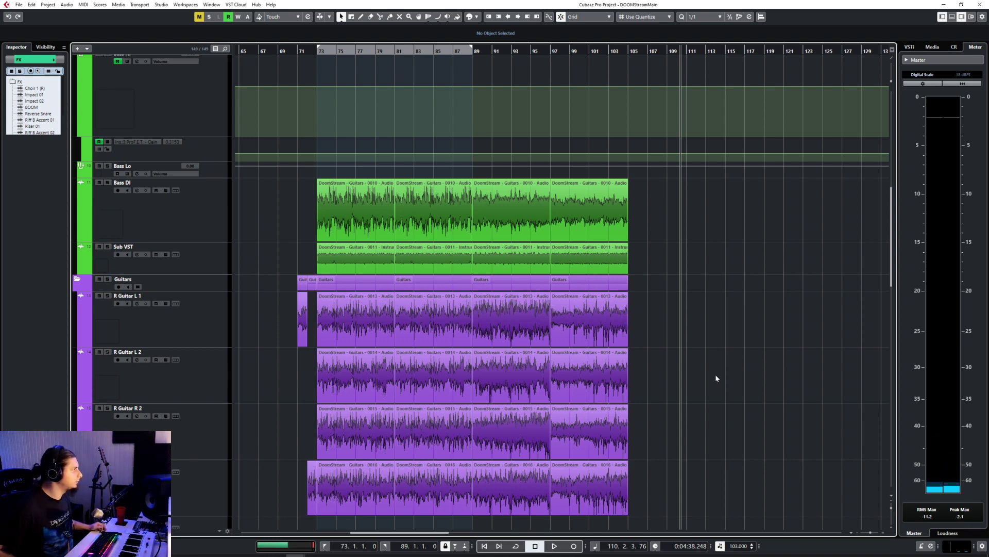
scroll(698, 345, "down", 10)
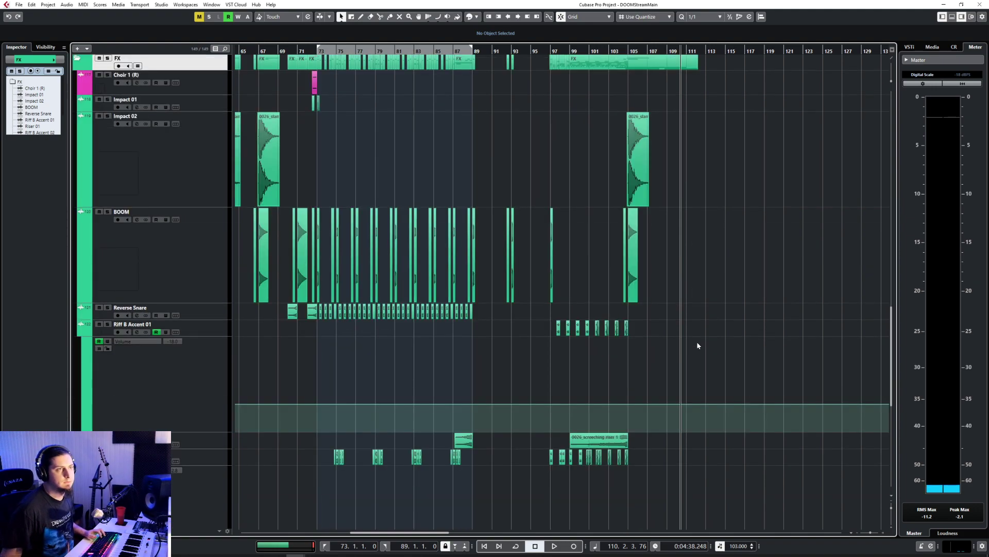
scroll(698, 344, "up", 10)
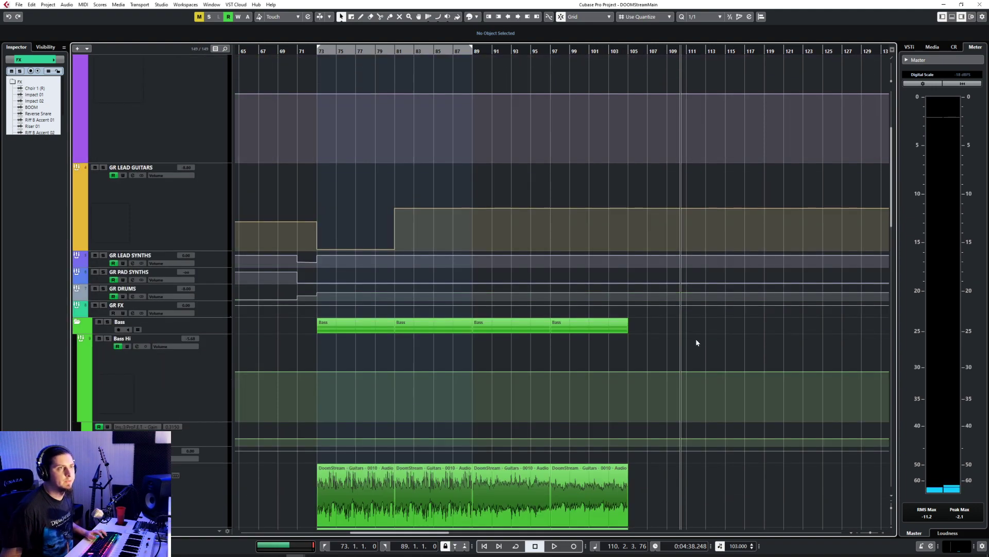
left_click(630, 295)
Step: Shorten the last Drums folder part so it ends at bar 105
scroll(716, 366, "down", 15)
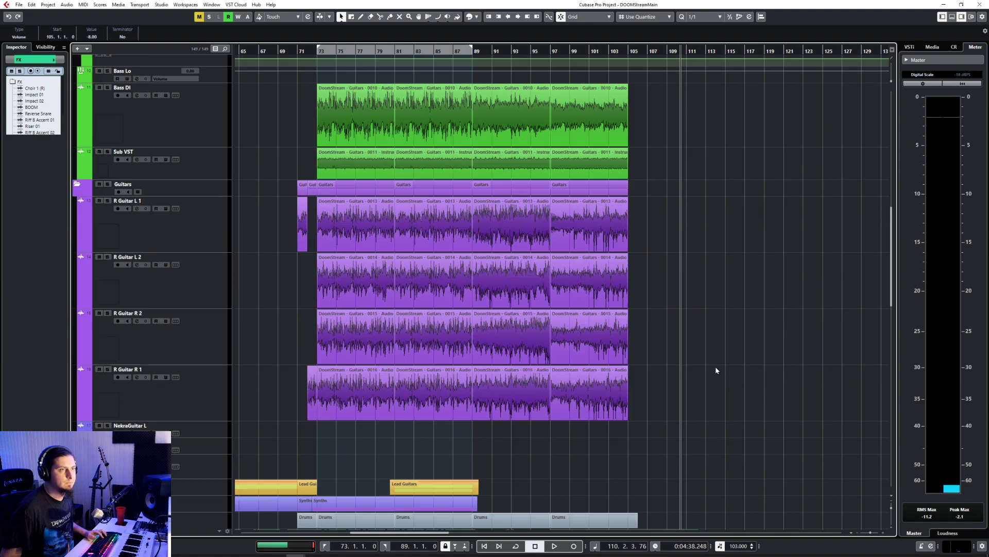
scroll(672, 348, "up", 15)
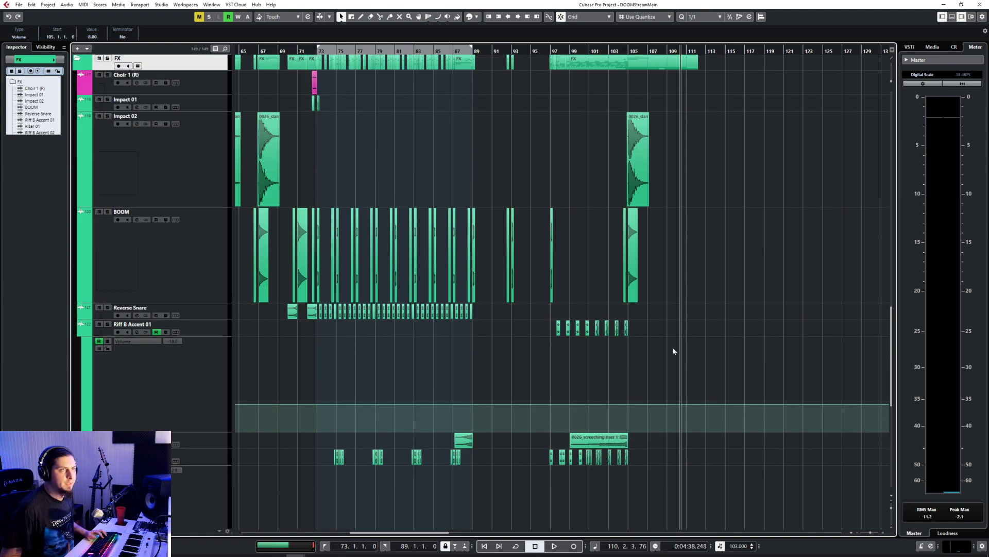
scroll(672, 347, "down", 4)
left_click(618, 338)
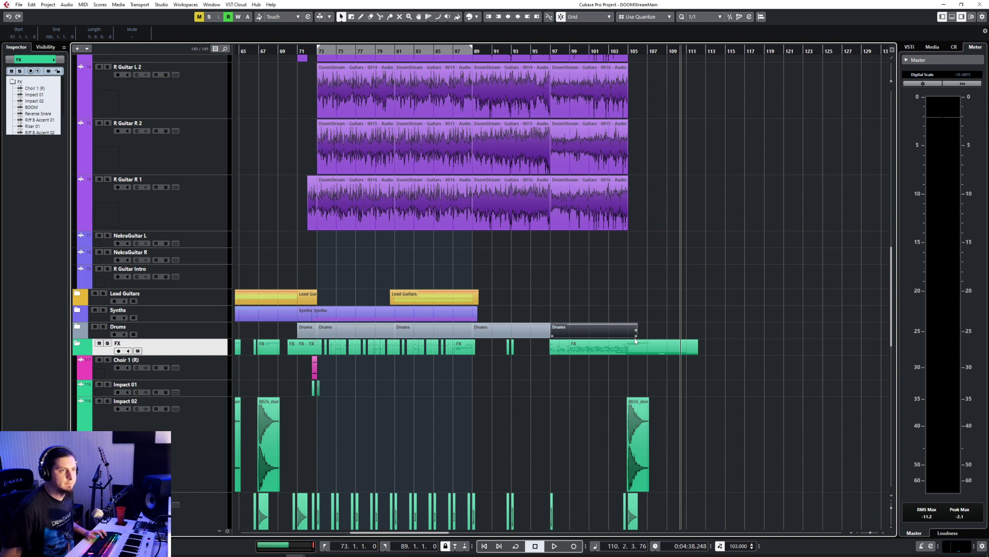
left_click_drag(636, 335, 627, 336)
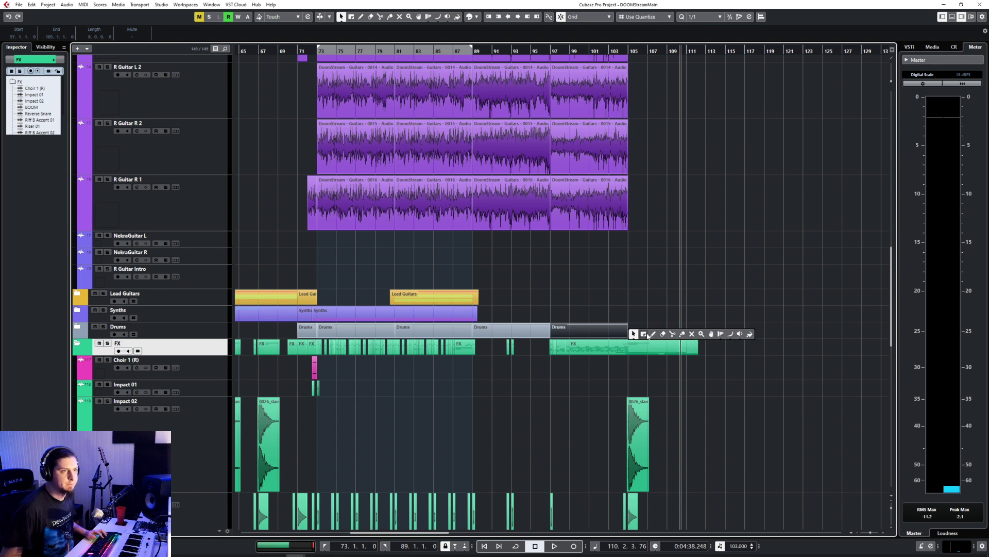
Step: Expand the Drums folder and draw an empty part on the GGD MIDI track from bar 105 to bar 125
left_click(653, 334)
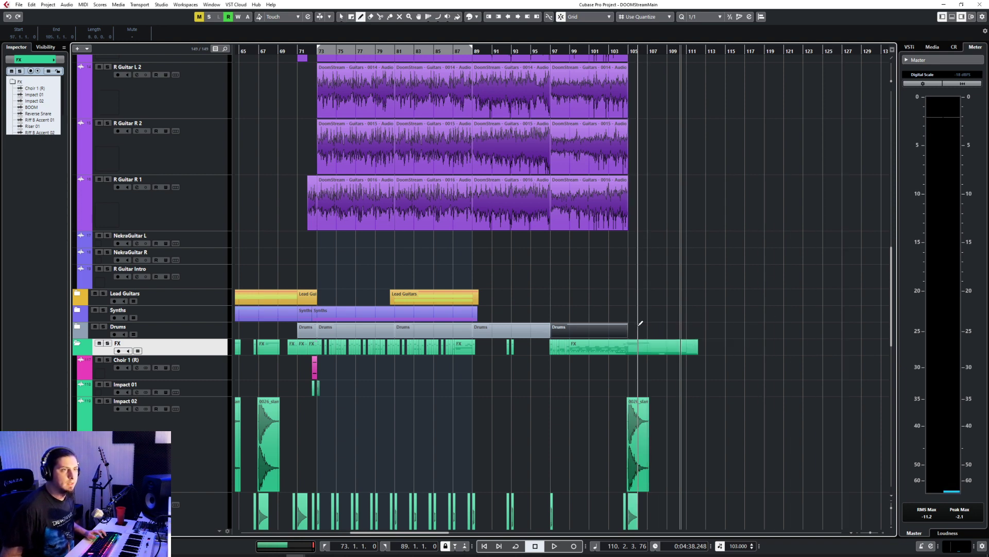
left_click(77, 327)
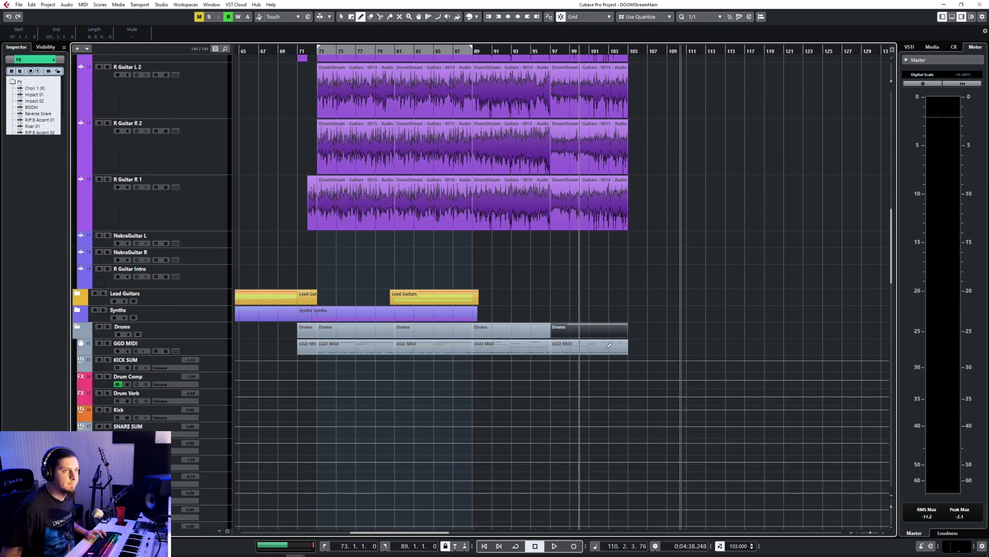
left_click_drag(634, 347, 822, 347)
key("1")
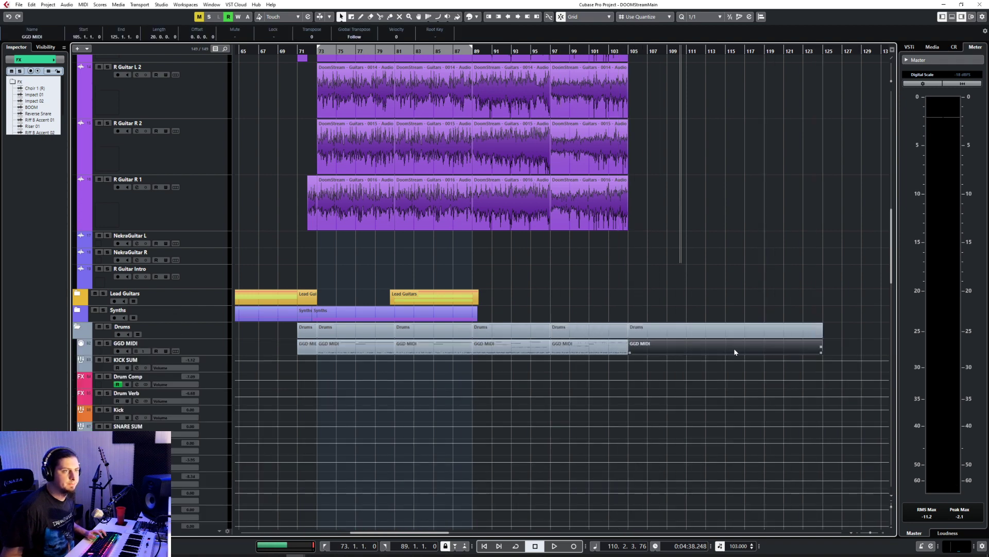
Step: Open the new GGD MIDI part in the editor, set its grid quantize to 1/8, and close the editor
double_click(735, 352)
left_click(485, 281)
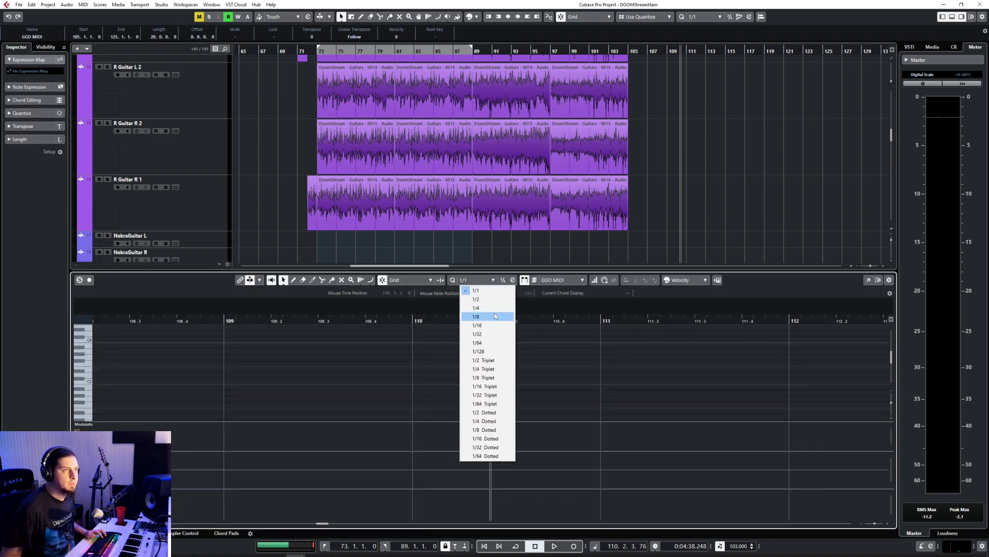
left_click(496, 316)
scroll(276, 366, "left", 3)
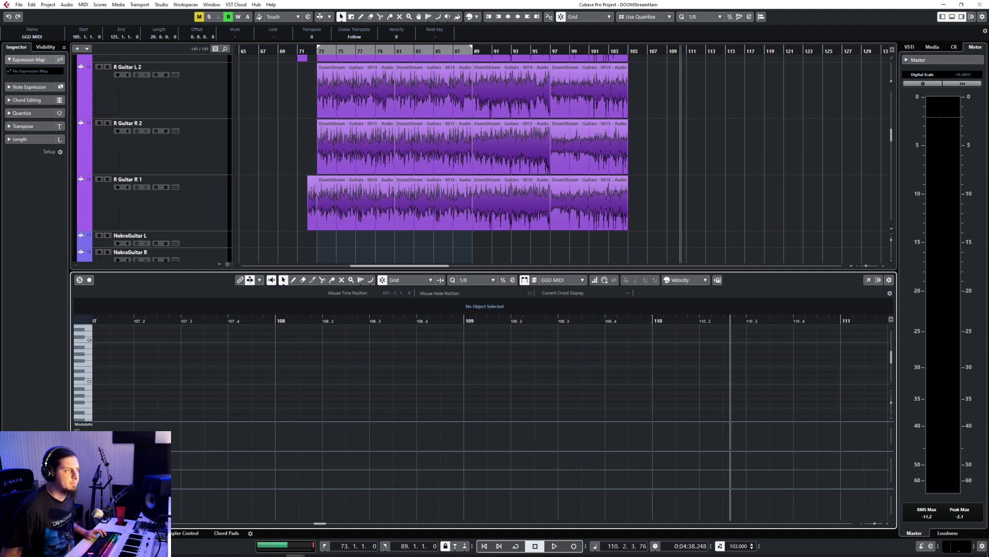
left_click(77, 533)
Step: Play the guitar section at the end of the arrangement from bar 237, then stop playback
scroll(664, 288, "up", 4)
scroll(678, 290, "down", 4)
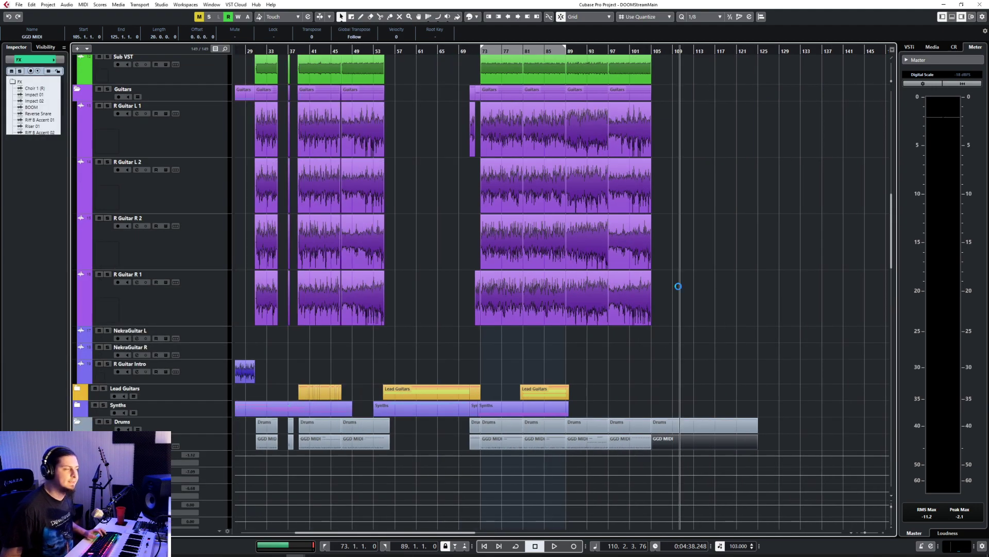
scroll(679, 289, "down", 3)
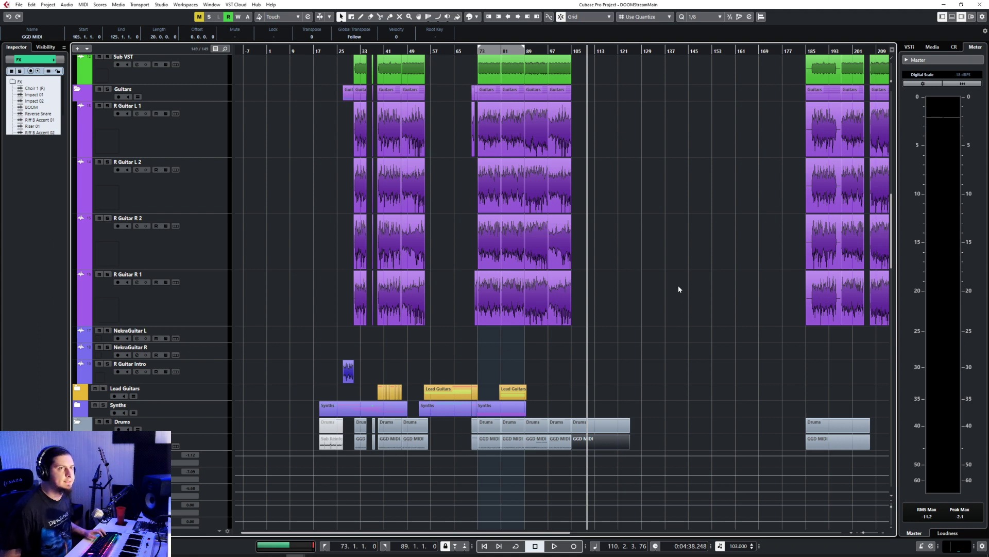
scroll(678, 289, "right", 10)
left_click(572, 51)
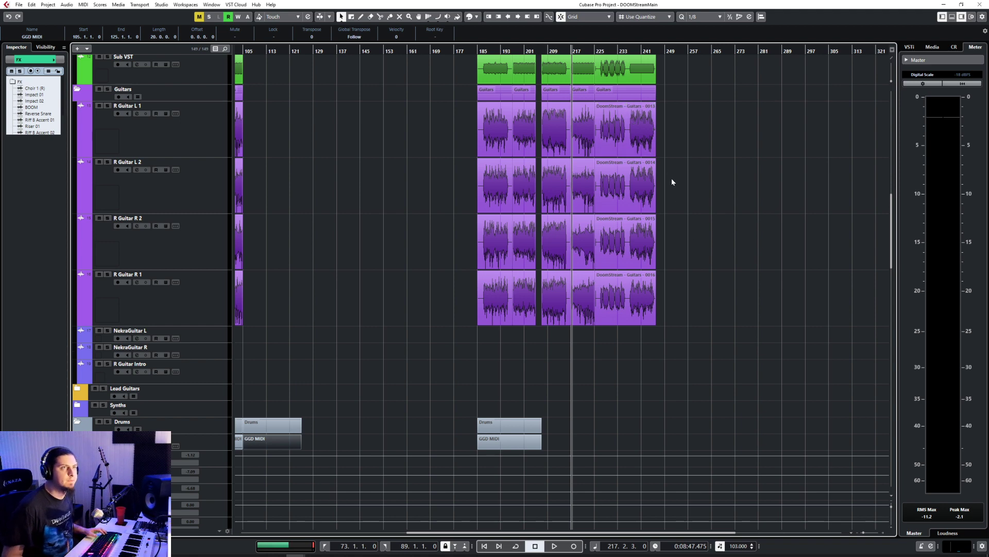
scroll(666, 163, "up", 5)
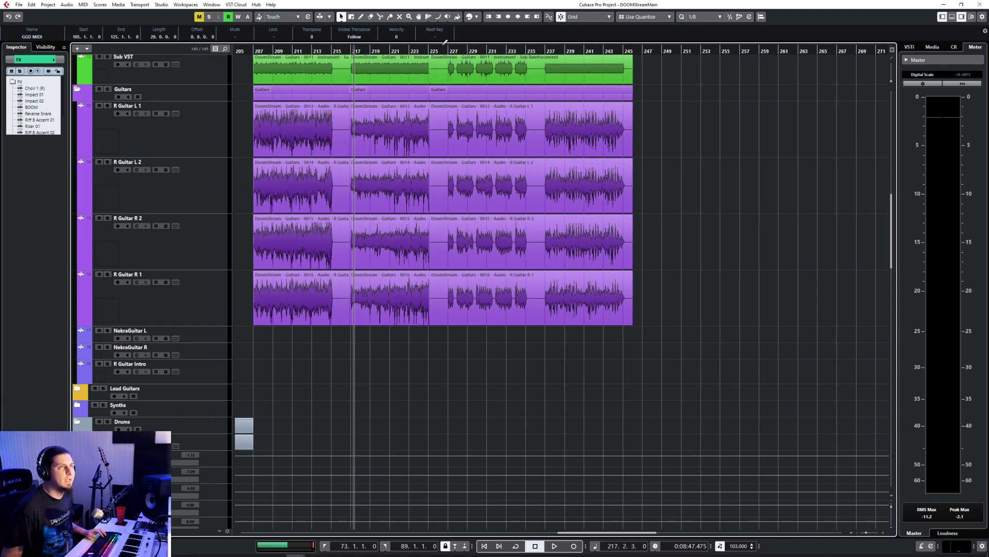
left_click(545, 50)
key("alt+x")
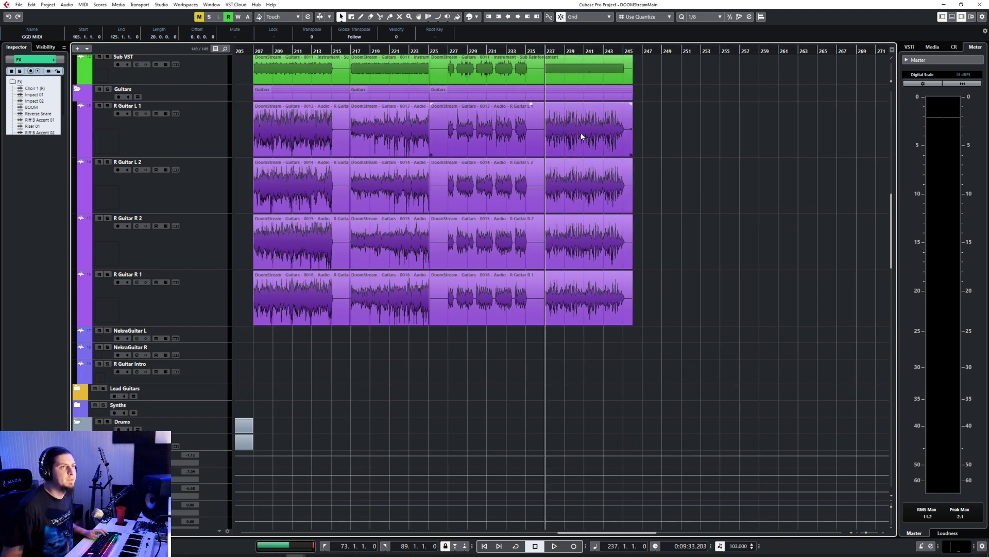
key("space")
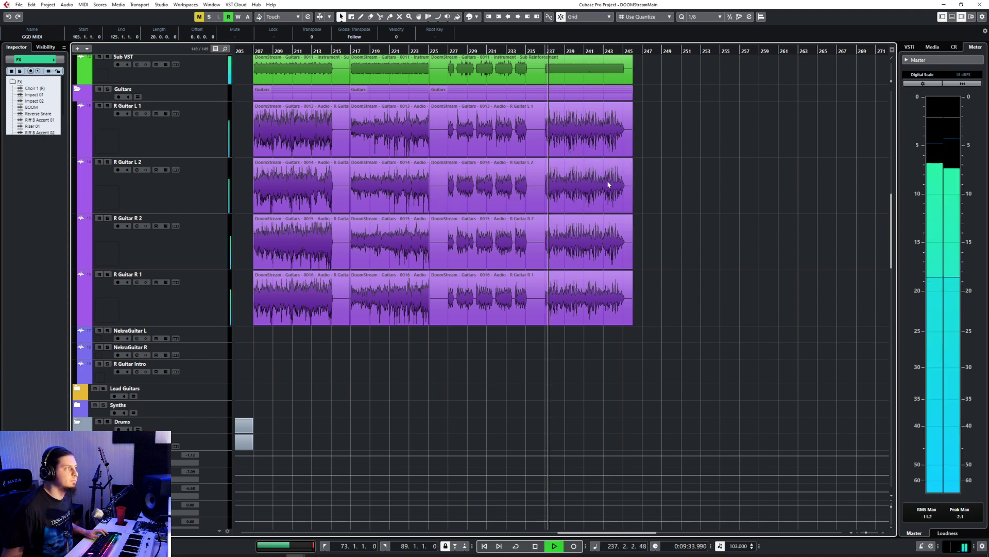
left_click(608, 184)
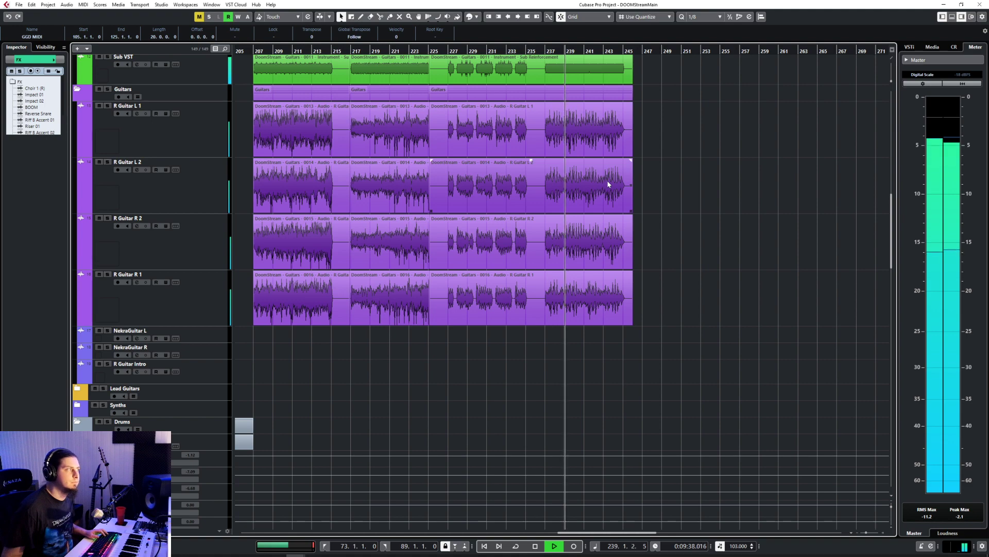
key("space")
scroll(486, 356, "left", 10)
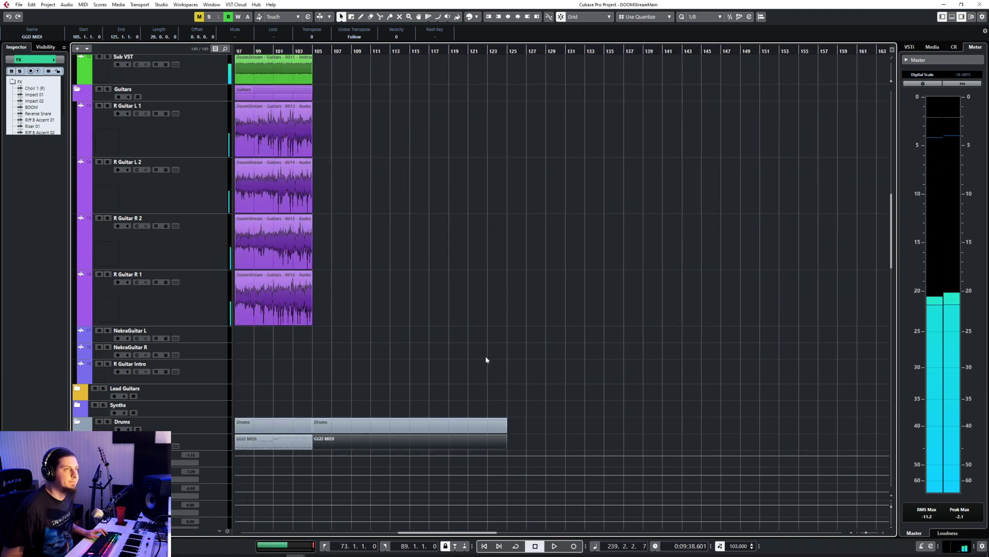
Step: Bypass all insert effects on the NekraGuitar L and NekraGuitar R channels in the mixer
scroll(487, 360, "left", 8)
left_click(196, 337)
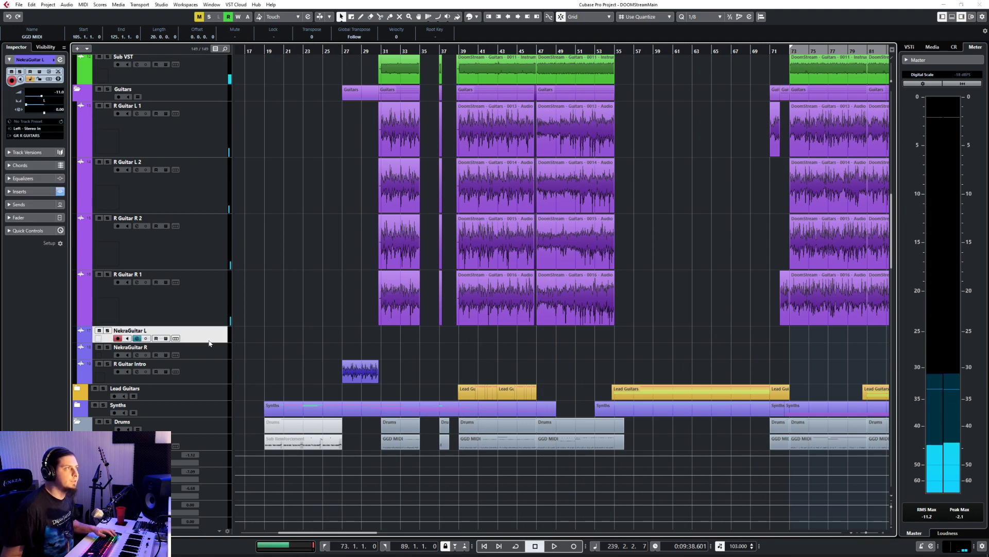
key("F3")
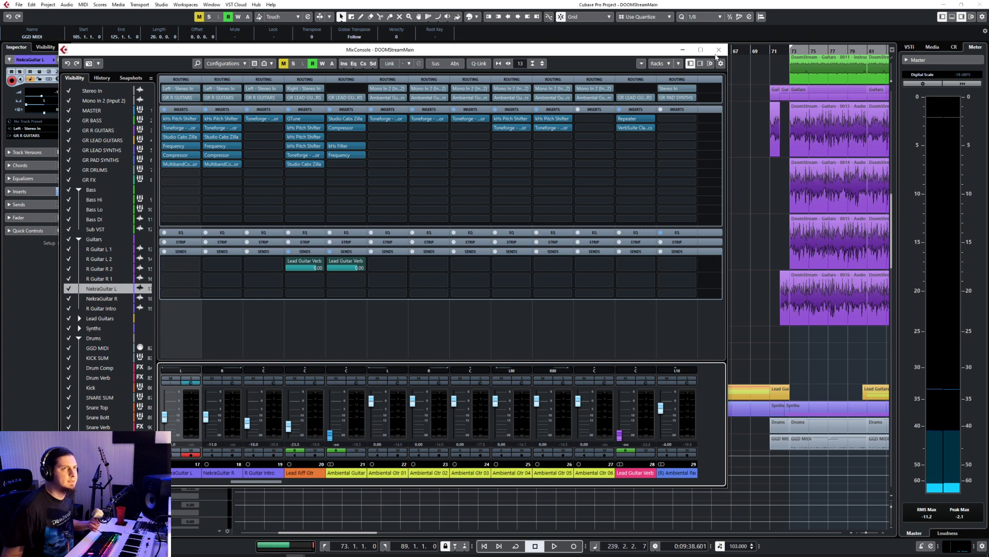
left_click(719, 50)
scroll(371, 340, "left", 3)
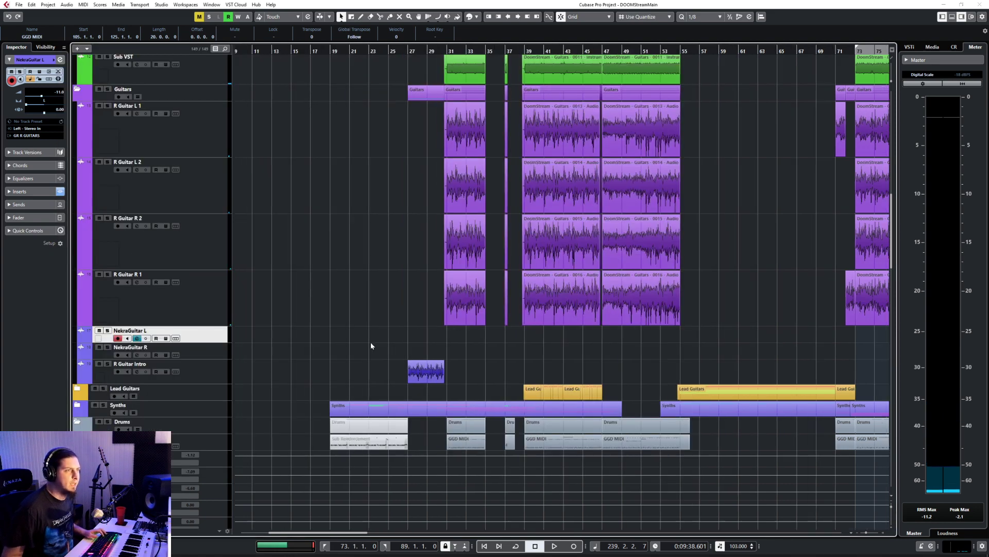
scroll(371, 344, "left", 2)
key("F3")
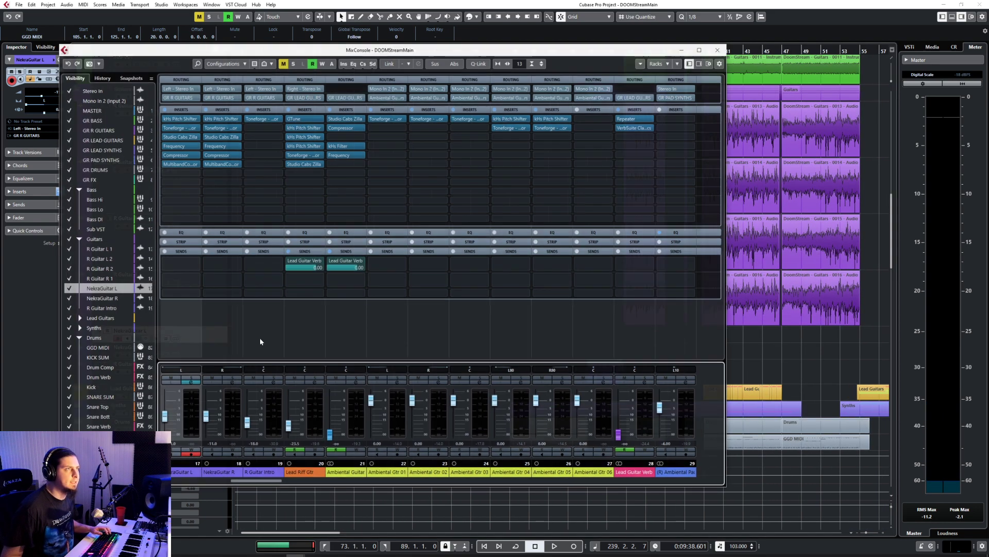
left_click(164, 109)
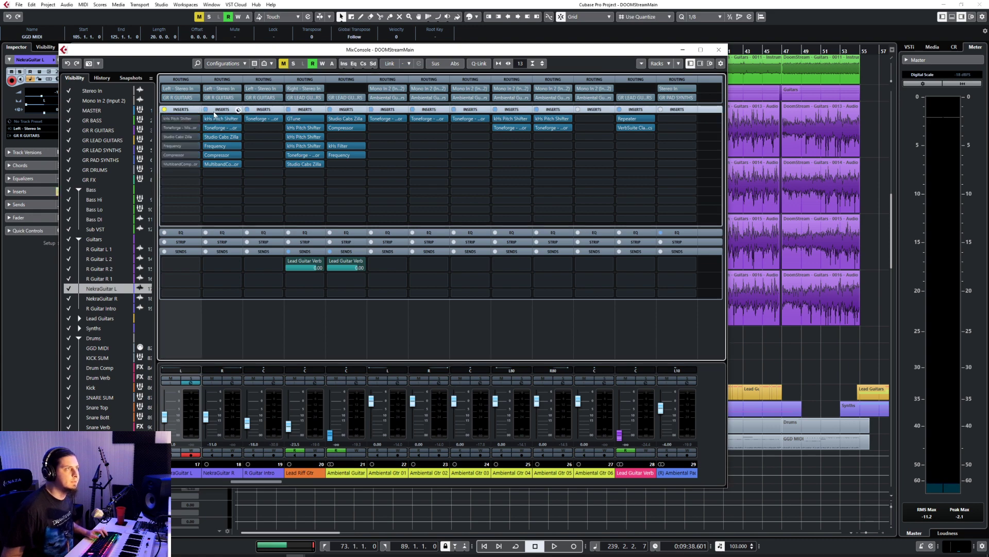
left_click(206, 110)
key("F3")
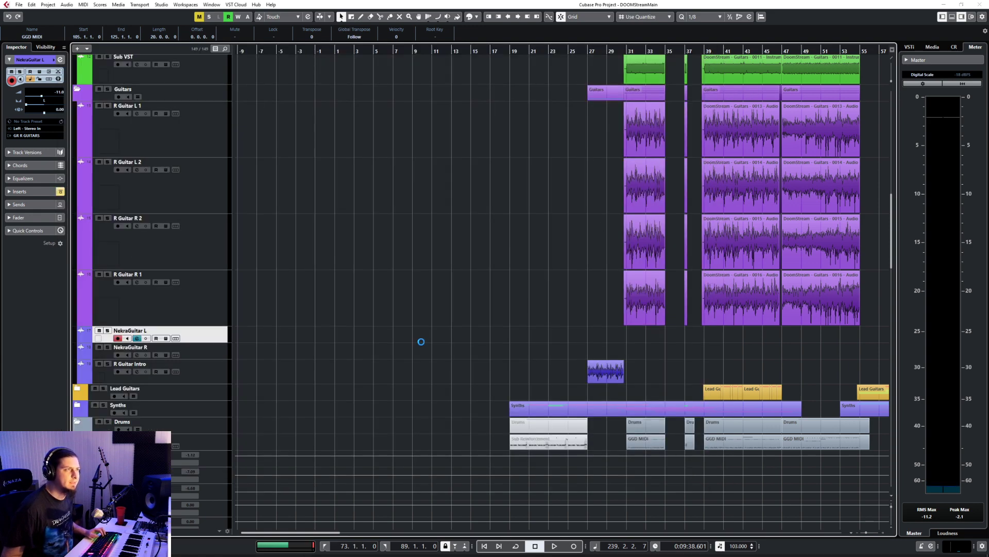
Step: Mute the NekraGuitar L and NekraGuitar R tracks together
left_click(207, 339, "ctrl")
left_click(207, 345, "ctrl")
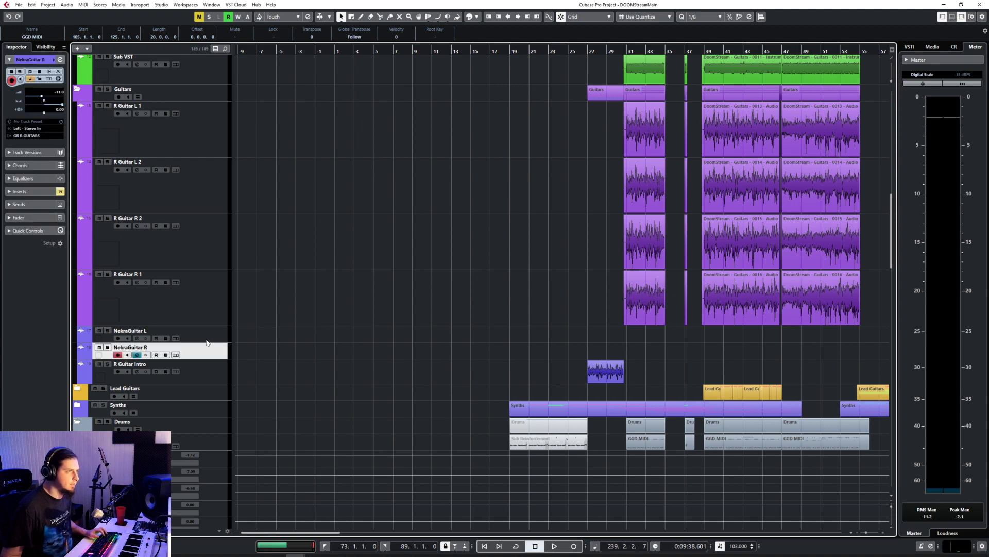
left_click(205, 338, "ctrl")
key("m")
key("g")
key("g")
key("g")
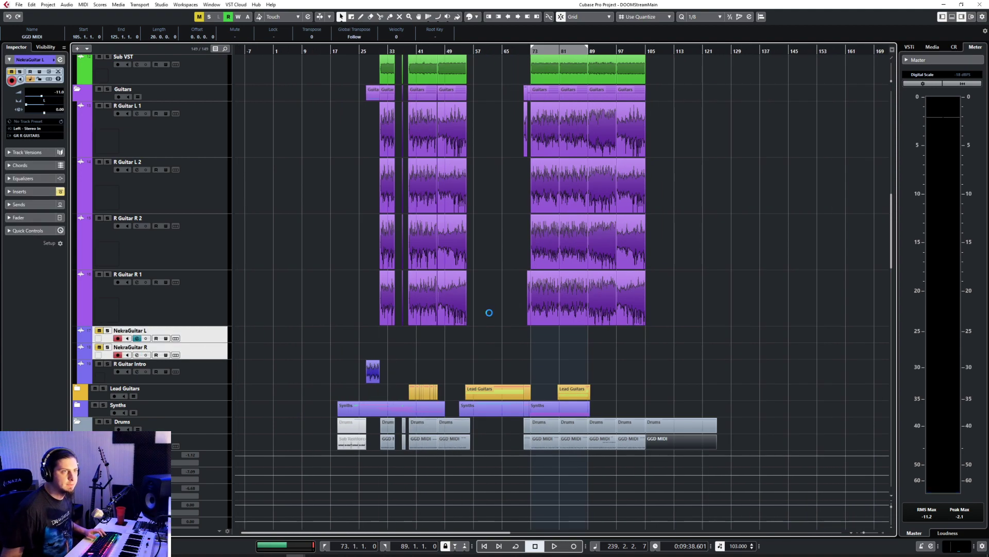
Step: Play the arrangement from bar 86 and jump playback ahead to about bar 103
left_click(580, 50)
key("space")
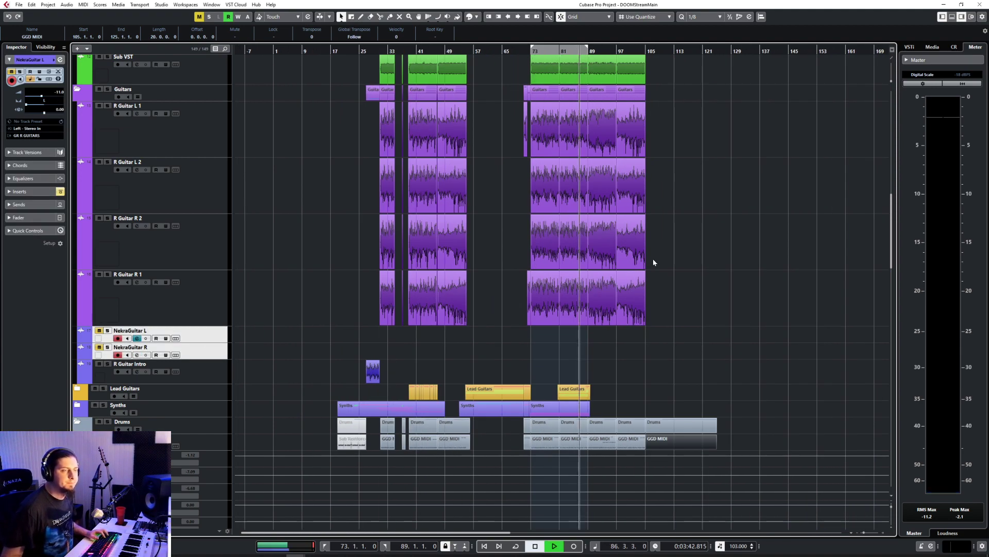
scroll(639, 299, "down", 5)
scroll(633, 294, "up", 4)
left_click(638, 51)
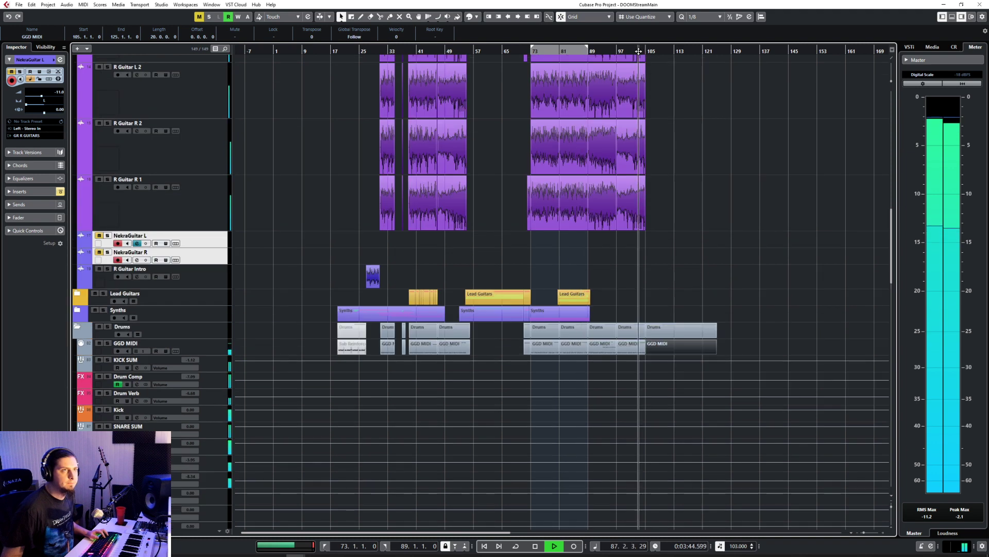
Step: Open the GGD MIDI part at bar 105 in the editor with the Draw tool active, and stop playback
double_click(657, 345)
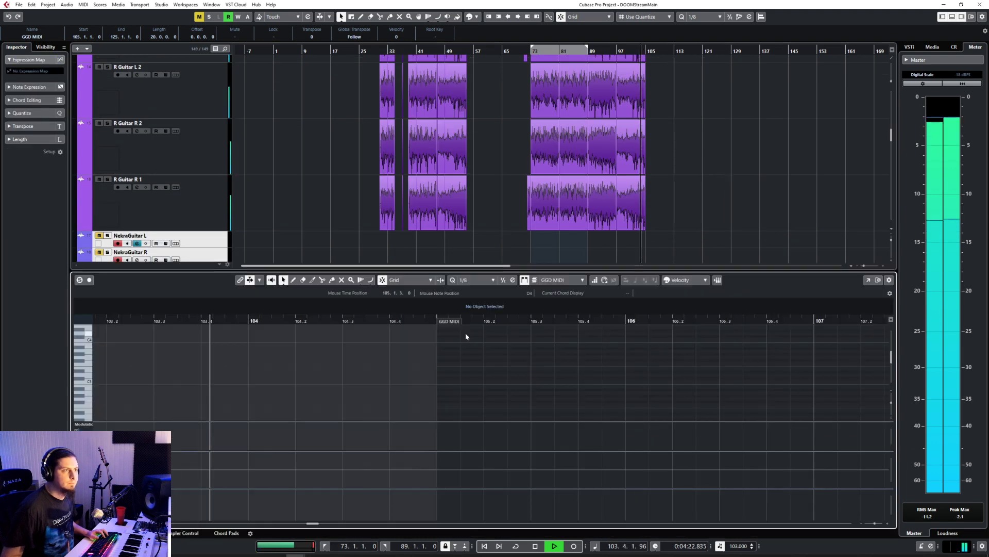
left_click(476, 279)
left_click(605, 347)
right_click(522, 412)
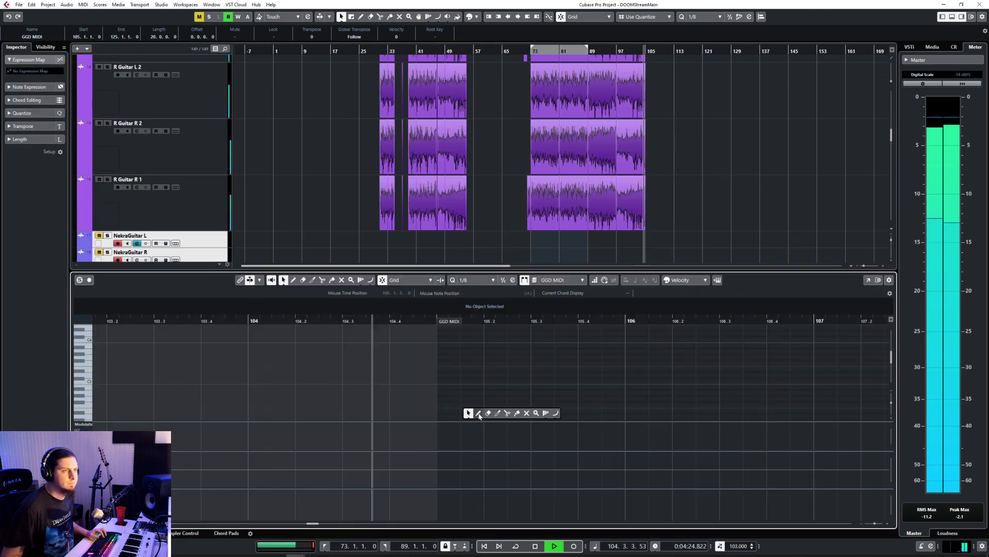
left_click(480, 413)
scroll(478, 387, "down", 1)
key("space")
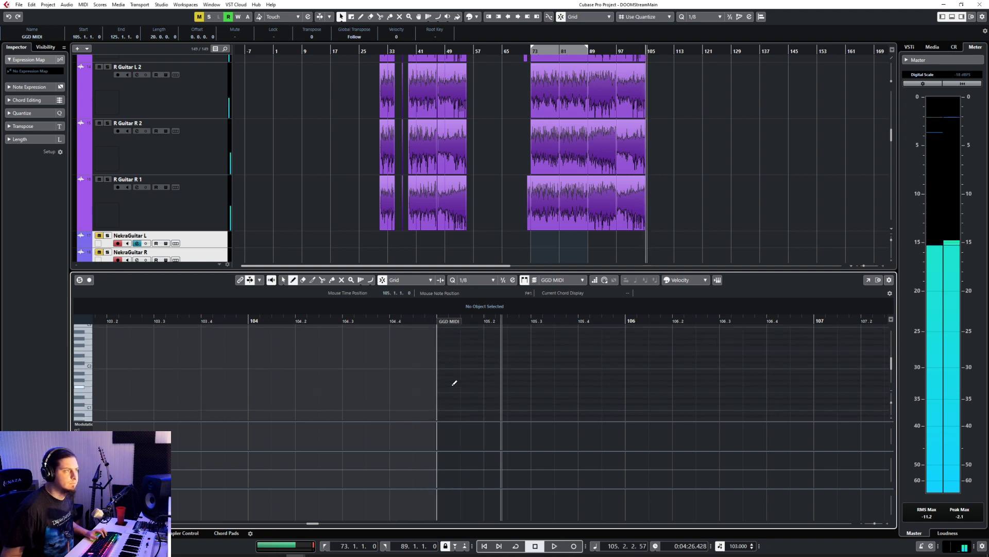
Step: Draw C0 notes at 105.1.1, 105.1.3 and 105.2.3 and a D0 note at 105.3.1 in the GGD MIDI part
scroll(454, 382, "down", 2)
left_click_drag(448, 367, 470, 367)
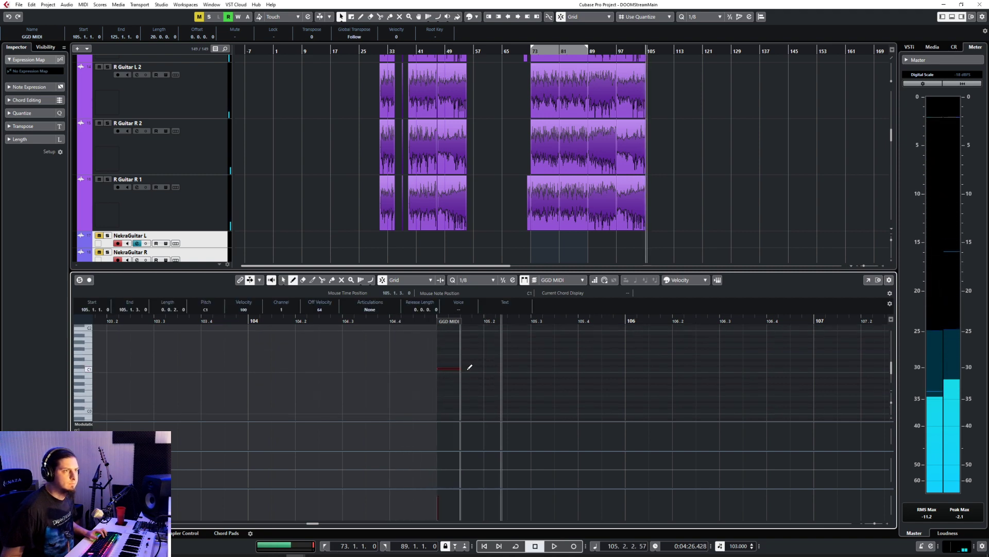
key("ctrl+z")
left_click(451, 410)
left_click(471, 410)
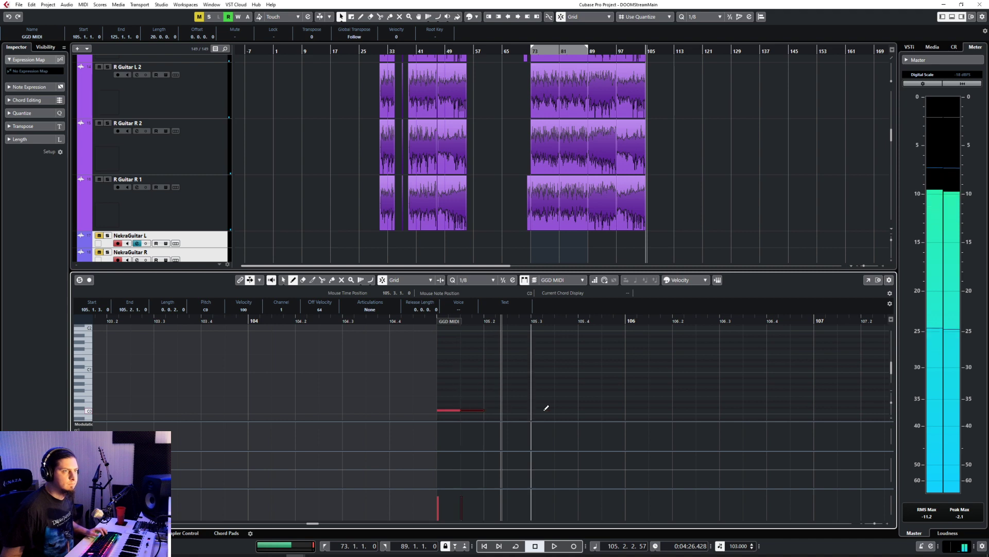
left_click(526, 410)
left_click(539, 405)
key("1")
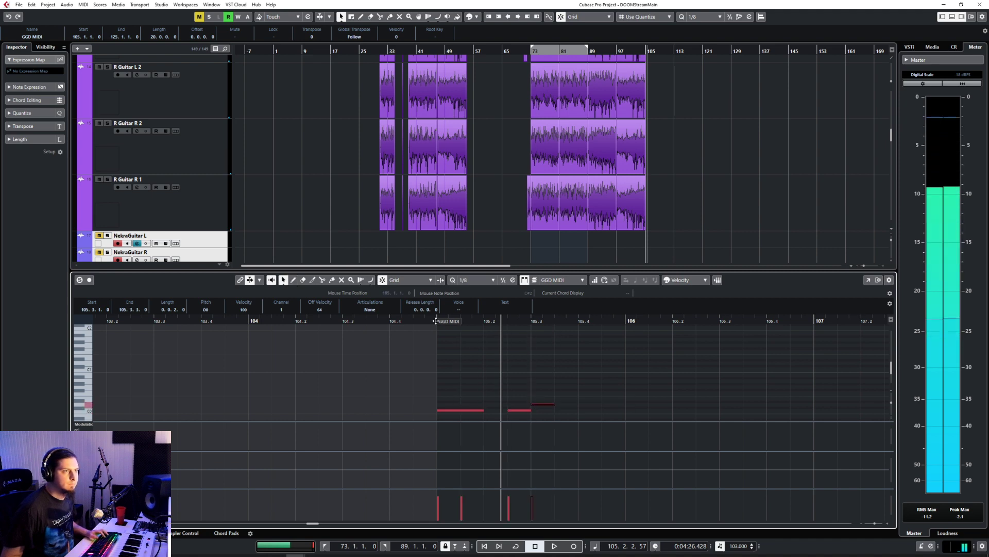
Step: Play from bar 105, raise the velocity of the four drum notes there to 113, and stop playback
left_click(438, 321)
key("space")
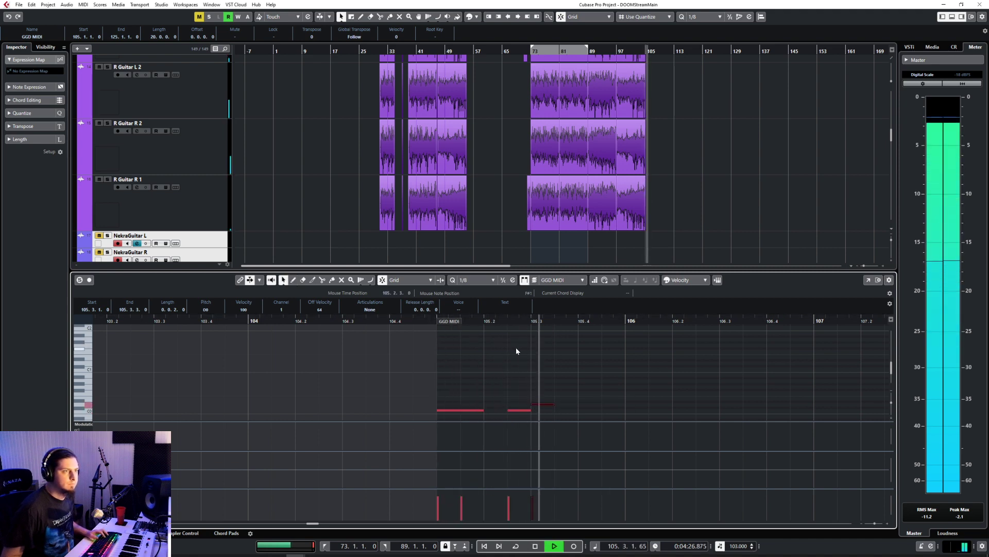
left_click_drag(435, 370, 567, 421)
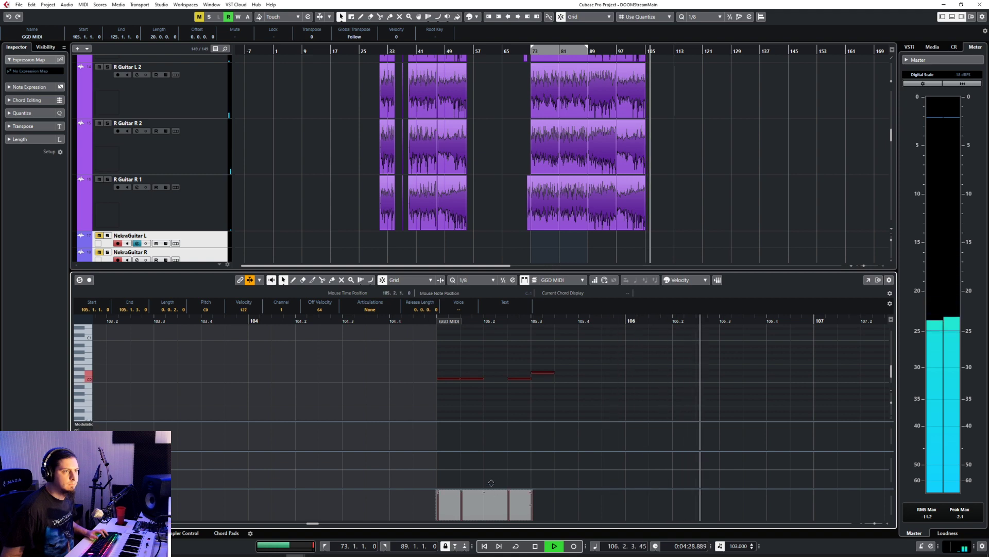
left_click_drag(491, 491, 491, 489)
left_click(572, 362)
key("space")
Step: Copy the four-note drum pattern from bar 105 to bar 107
left_click_drag(436, 345, 627, 397)
left_click(626, 322)
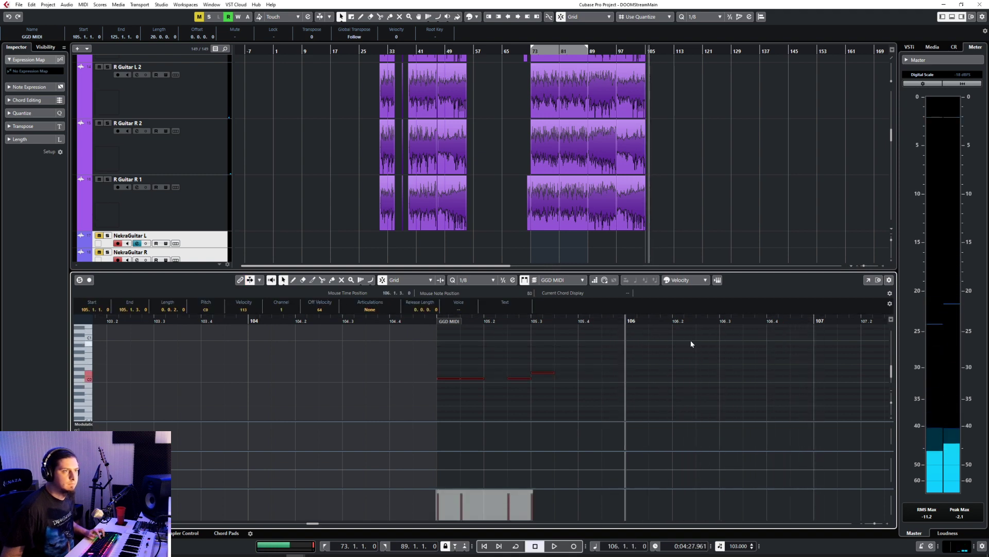
left_click(813, 319)
key("ctrl+v")
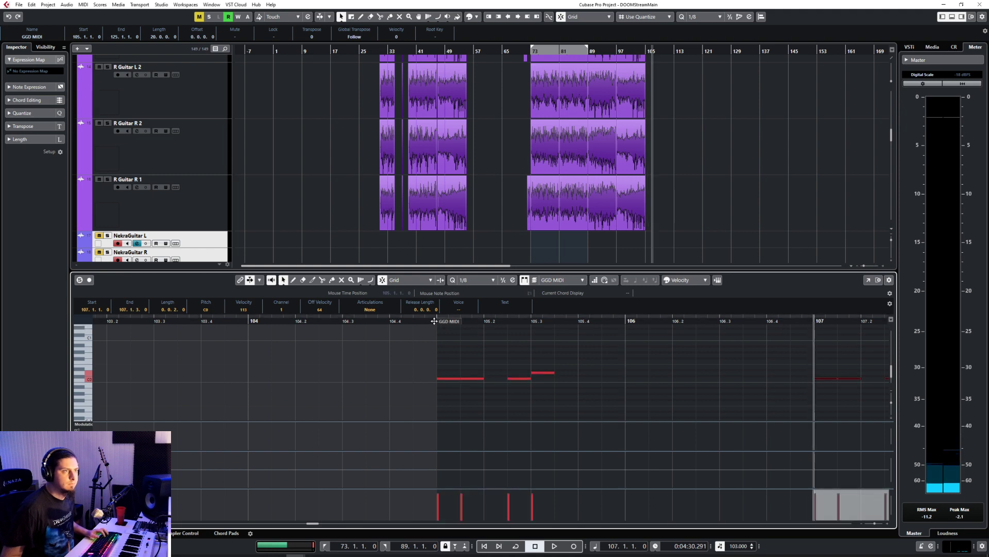
Step: Play the drum pattern from bar 105 through the copy at bar 107
left_click(437, 320)
key("space")
scroll(546, 386, "down", 3)
scroll(546, 386, "right", 2)
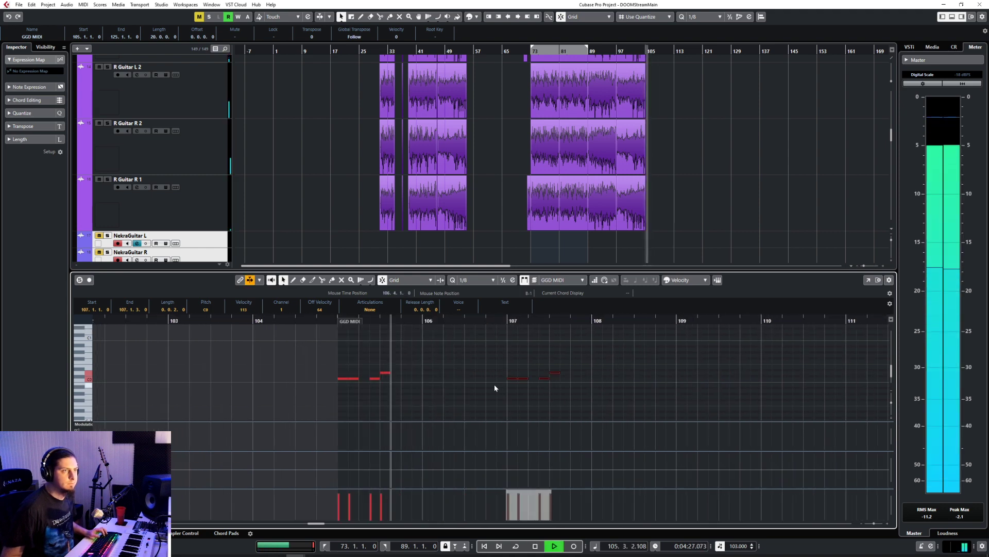
scroll(618, 397, "up", 1)
Step: Draw C0 notes at 106.1.3 and 106.2.3 and a D0 note at 106.3.1, and raise their velocity to 115
right_click(444, 371)
left_click(454, 371)
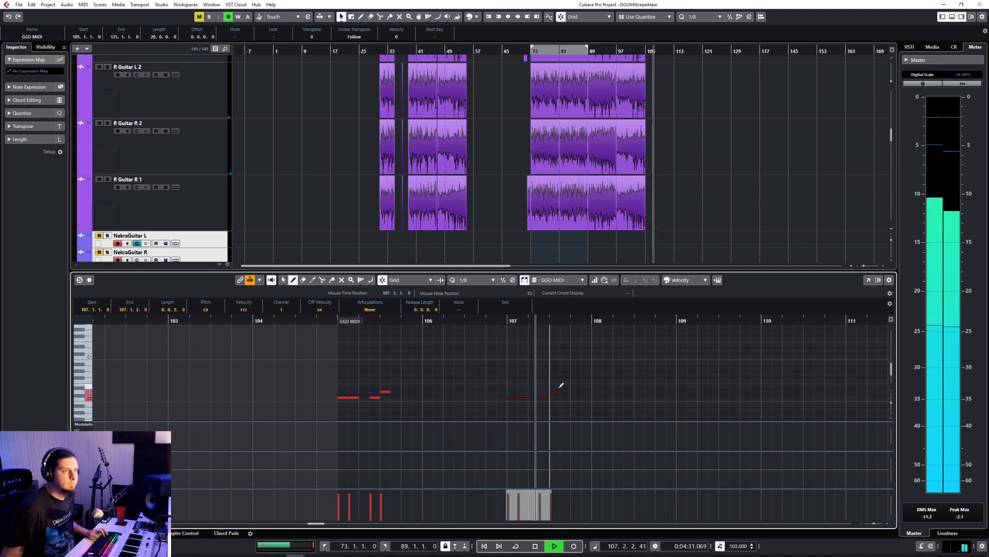
key("space")
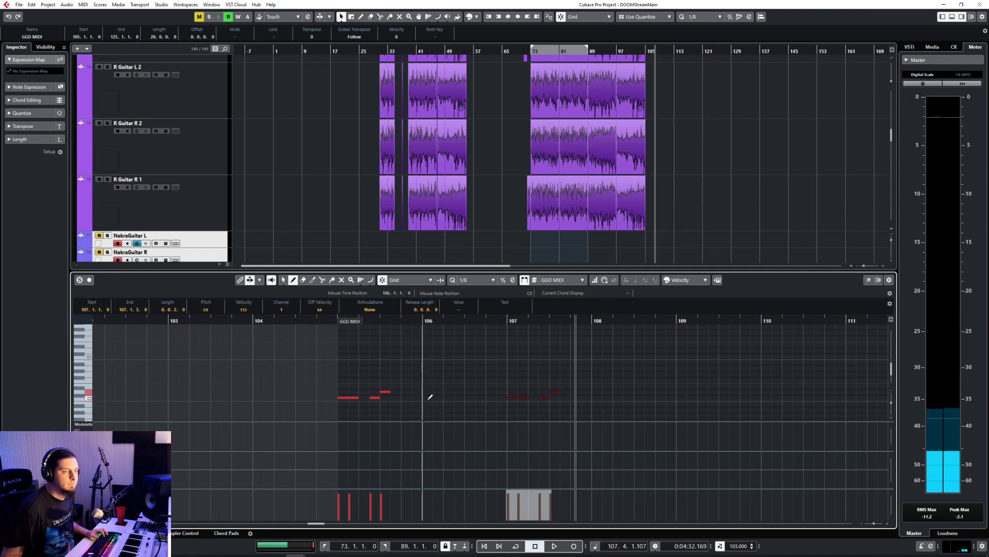
left_click(438, 398)
left_click(458, 398)
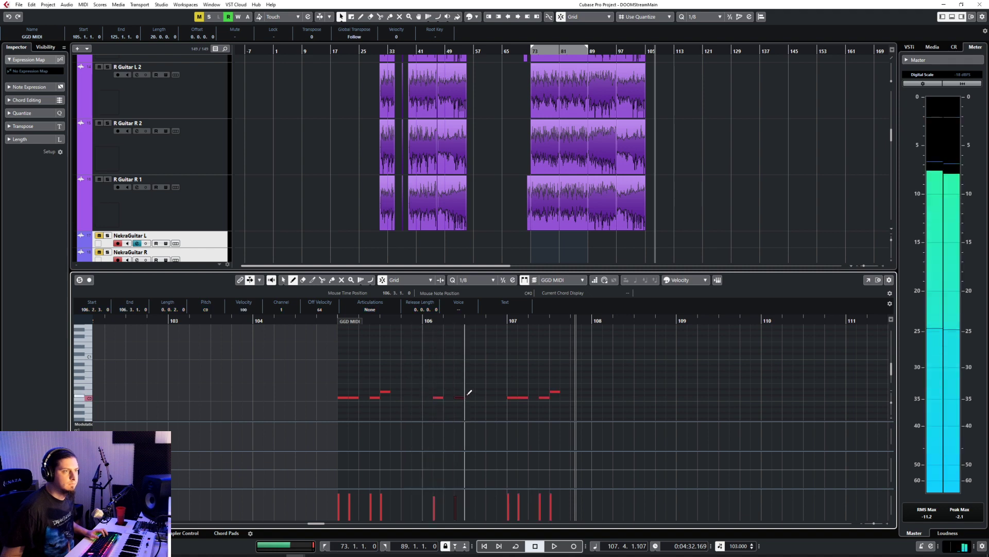
key("1")
left_click_drag(436, 389, 477, 414)
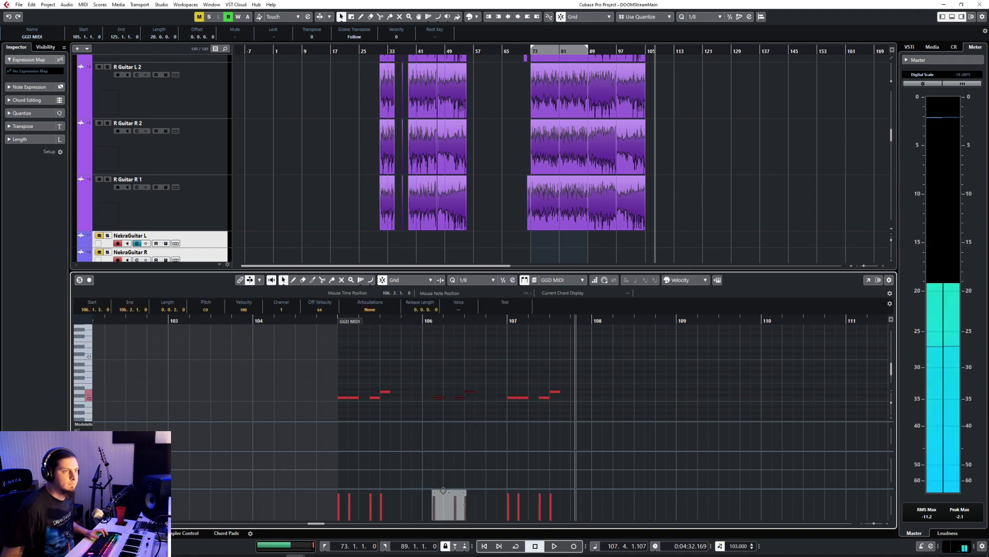
Step: Play the drum pattern from bar 105, stop playback, and copy the three notes of bar 106 to 108.1.3
left_click(334, 330)
key("space")
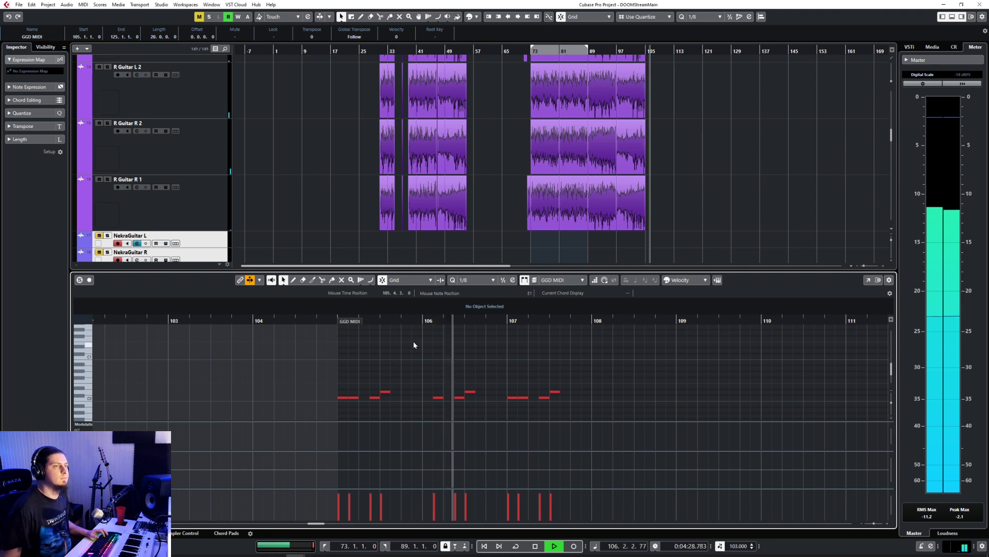
left_click_drag(435, 375, 486, 419)
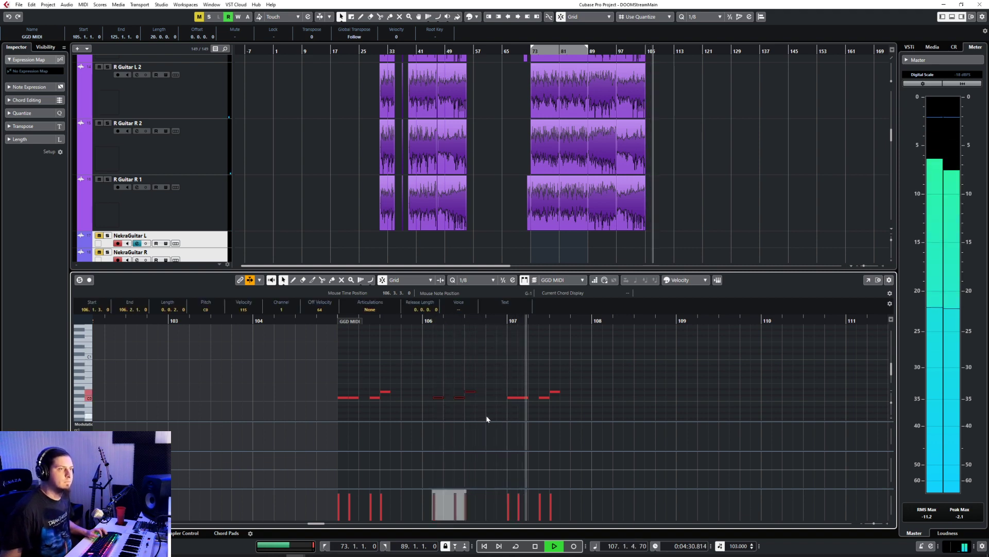
key("ctrl+c")
key("space")
key("ctrl+v")
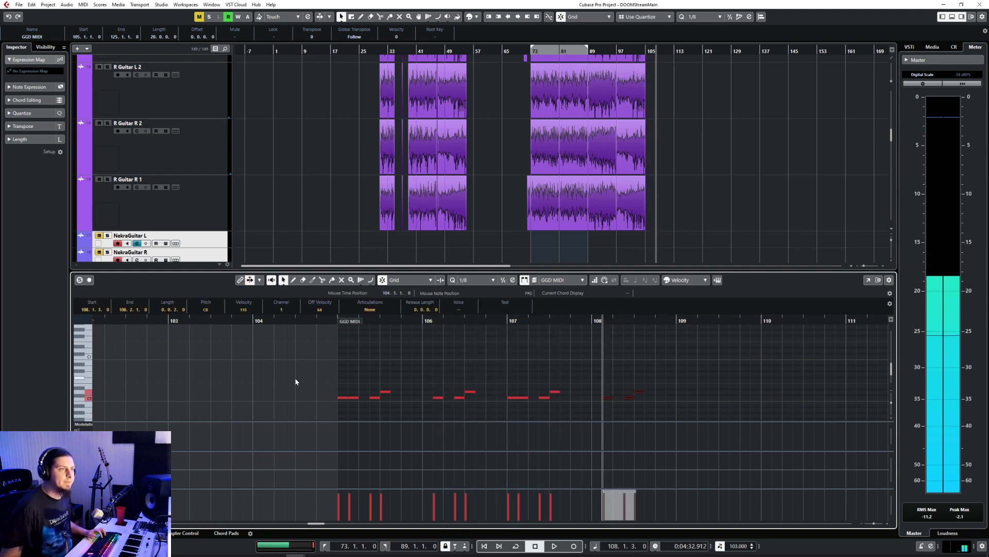
Step: Copy the four-bar drum pattern from bars 105–108 to bar 109
left_click_drag(296, 381, 674, 400)
key("ctrl+c")
left_click(694, 324)
key("ctrl+v")
Step: Duplicate the full eight-bar drum pattern from bars 105–112 at bar 113
scroll(612, 396, "down", 3)
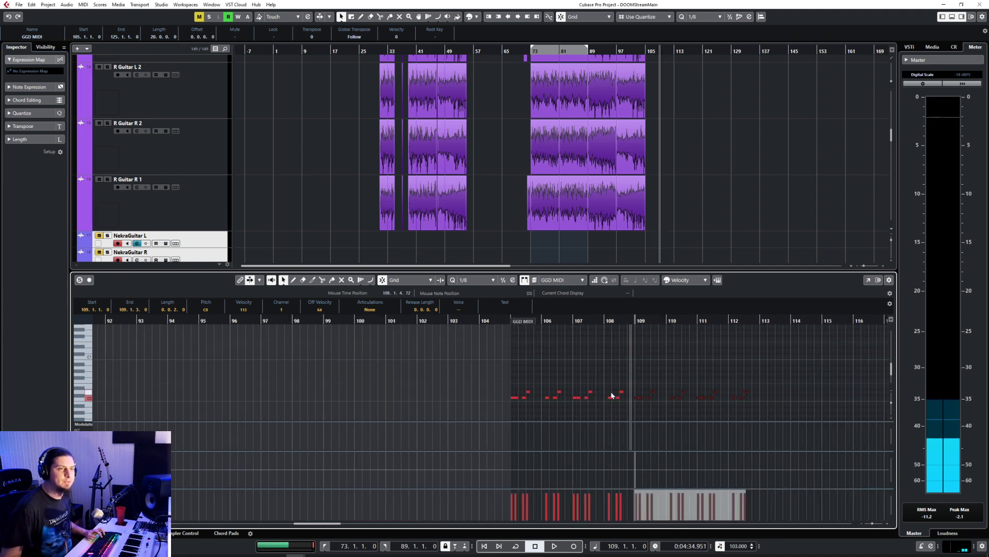
scroll(612, 396, "down", 1)
scroll(612, 396, "right", 3)
left_click_drag(277, 378, 584, 446)
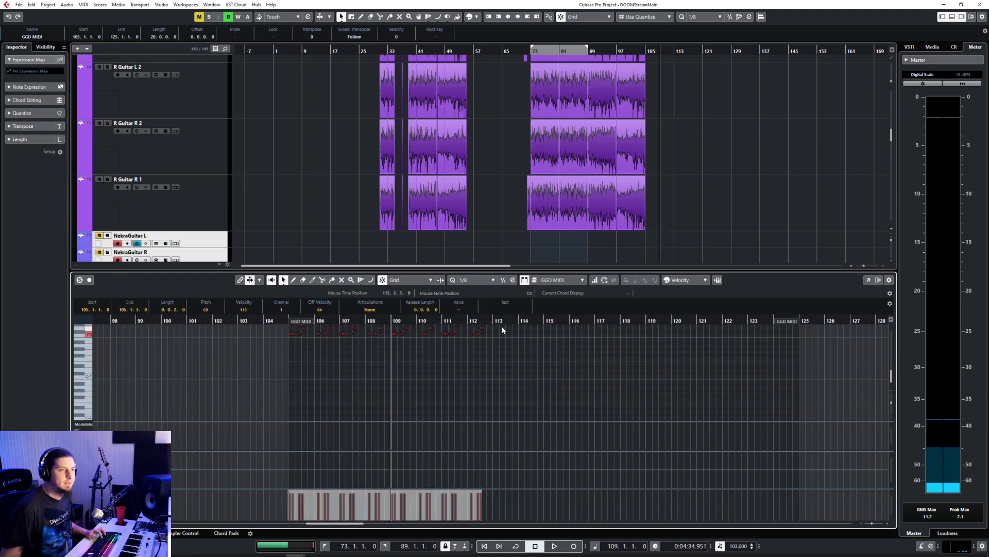
left_click(499, 332)
left_click(493, 325)
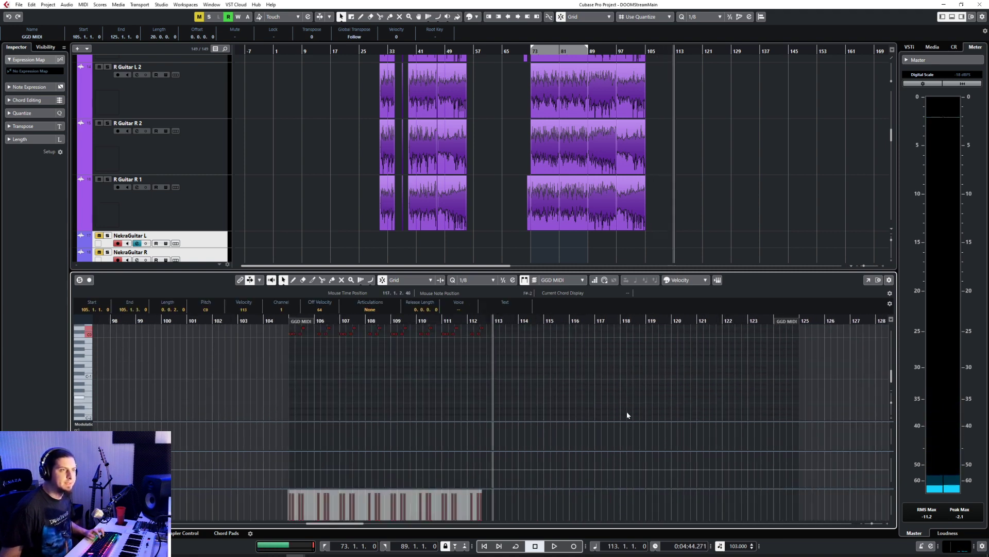
key("ctrl+v")
scroll(558, 367, "up", 2)
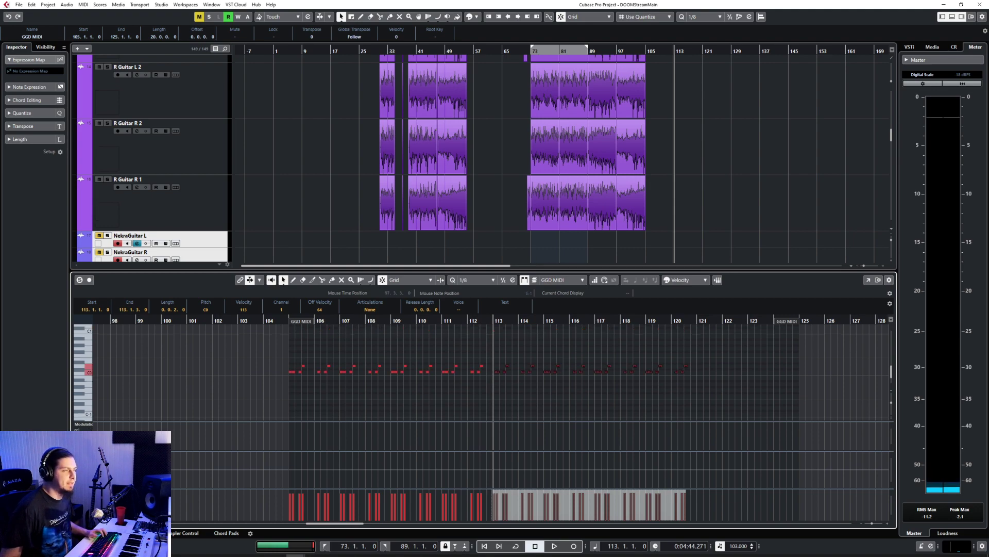
Step: Close the GGD MIDI note editor and return to the group and bass tracks in the arrangement
key("Return")
scroll(537, 318, "up", 14)
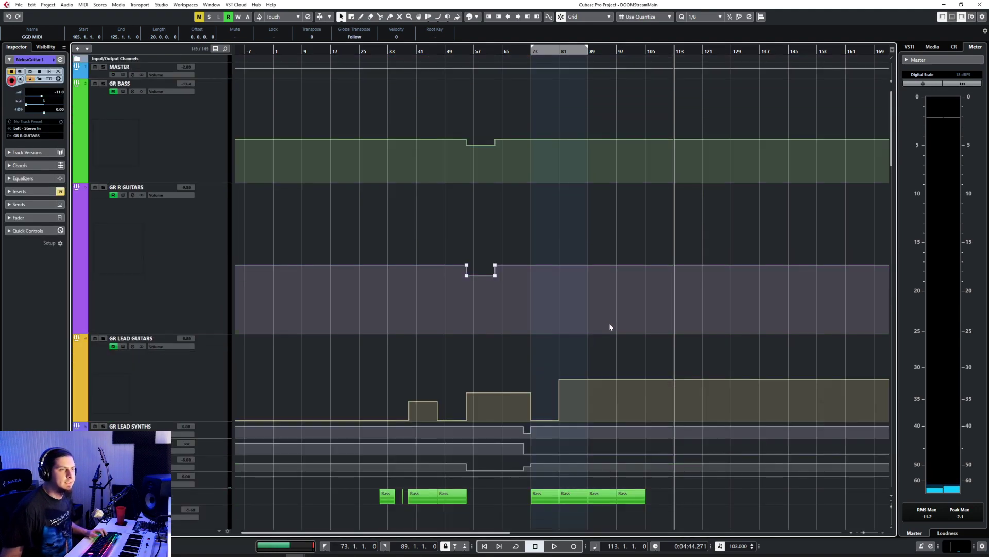
scroll(670, 438, "down", 10)
scroll(644, 423, "up", 3)
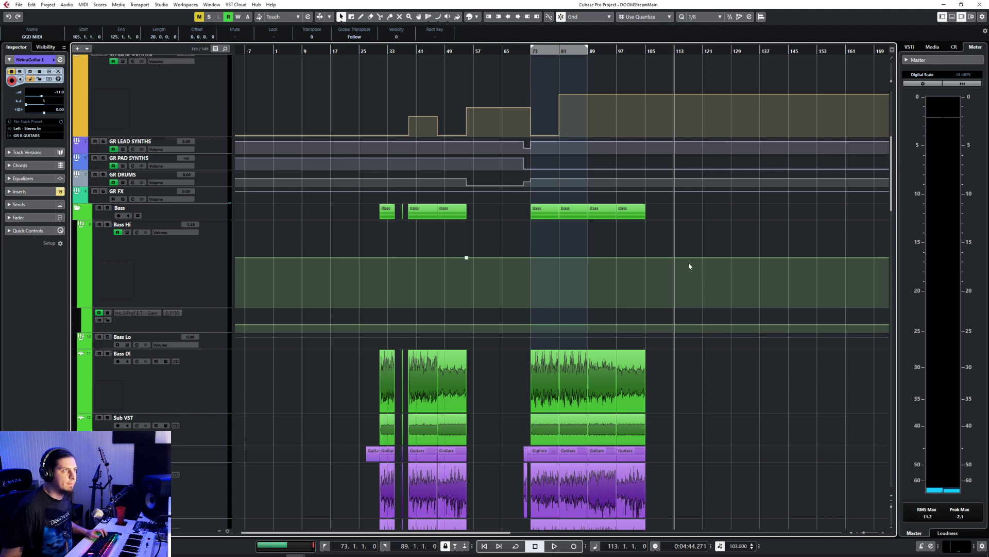
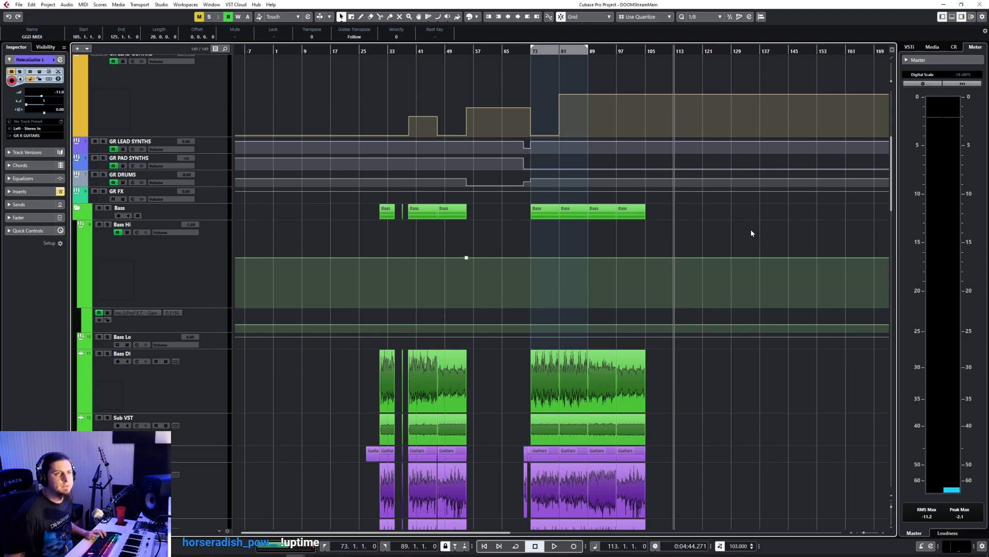
Step: Add GR DRUMS volume automation that drops to minus infinity at bar 105 and ramps up to bar 121
scroll(751, 233, "down", 8)
left_click(702, 50)
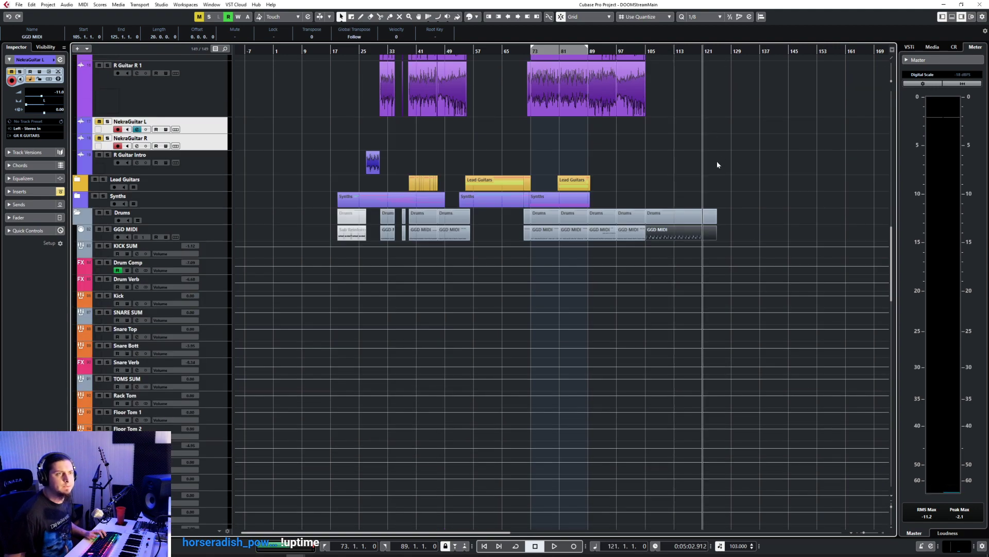
scroll(717, 161, "up", 10)
scroll(717, 165, "down", 6)
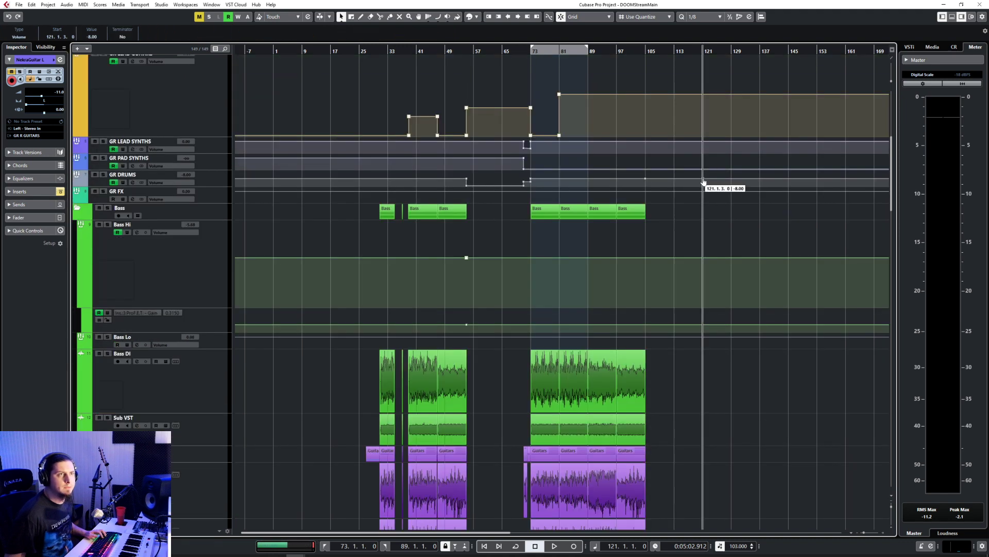
left_click_drag(666, 183, 630, 214)
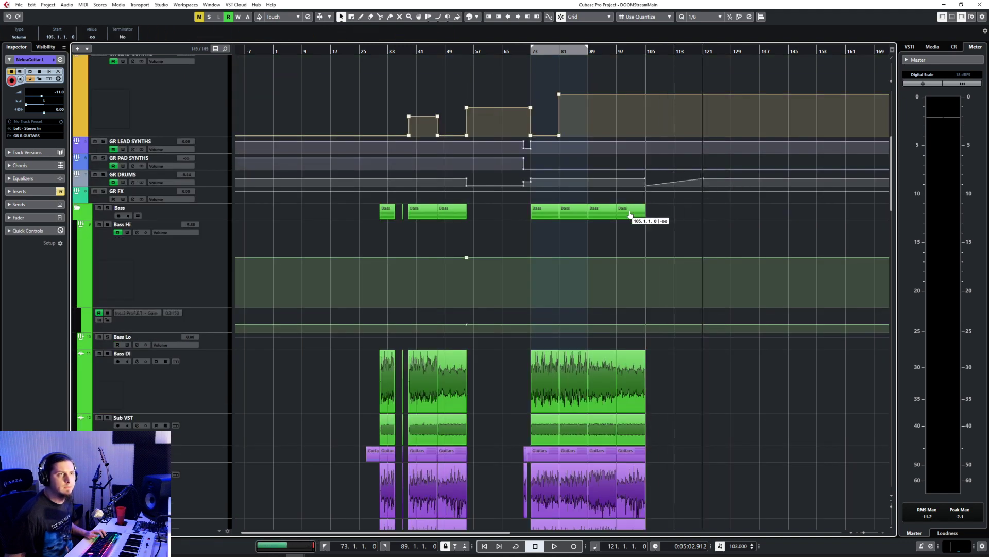
Step: Play the transition into bar 105 and lower the GR DRUMS volume point at bar 121 to -12.7
left_click(629, 51)
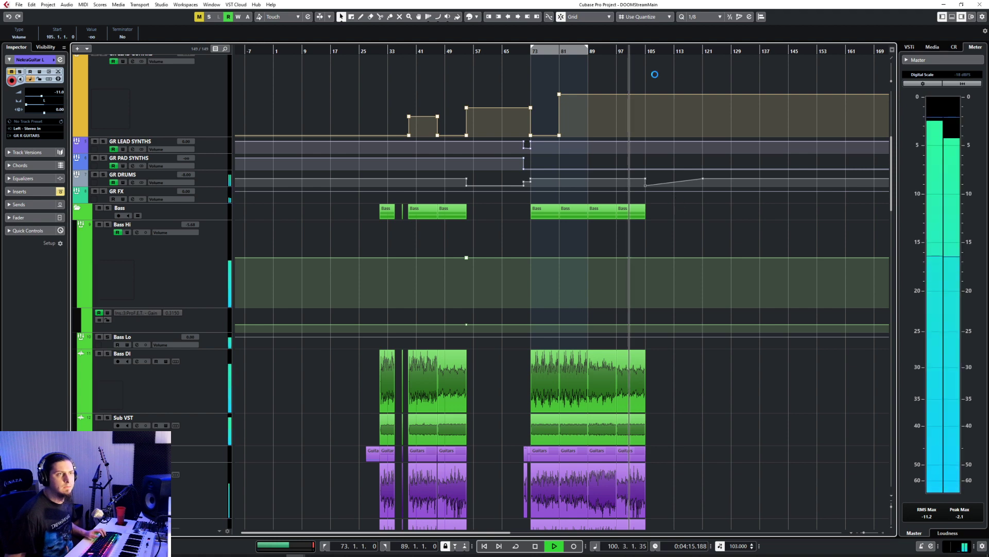
left_click(642, 51)
scroll(681, 210, "up", 5)
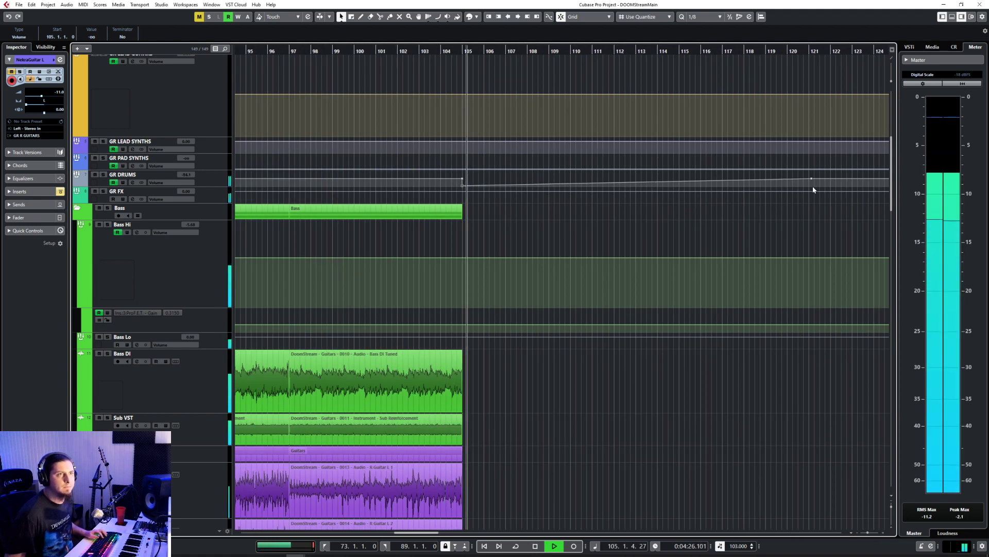
left_click_drag(811, 182, 809, 182)
Step: Open the GGD MIDI part starting at bar 105 in the note editor and stop playback
scroll(489, 276, "down", 10)
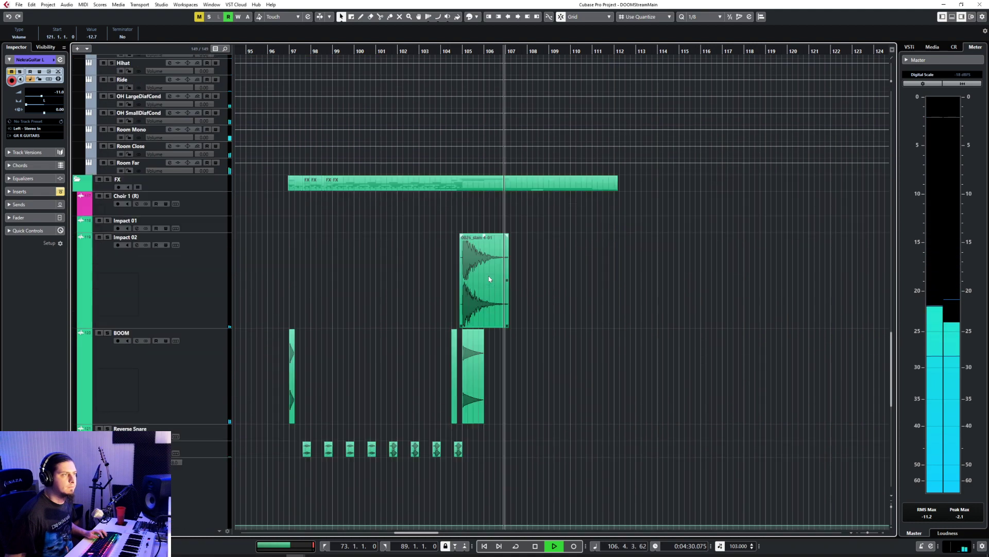
scroll(489, 279, "down", 4)
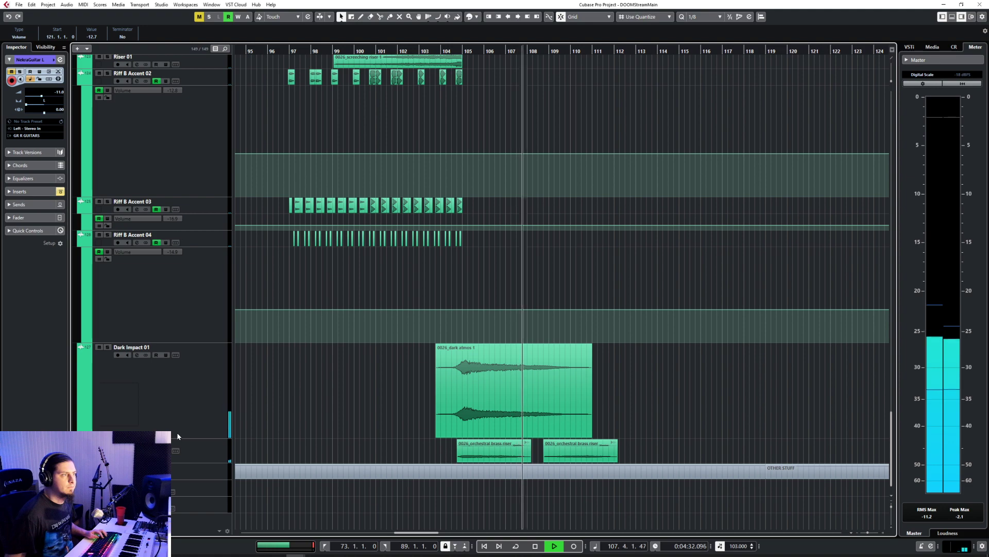
scroll(376, 362, "up", 9)
scroll(376, 362, "up", 6)
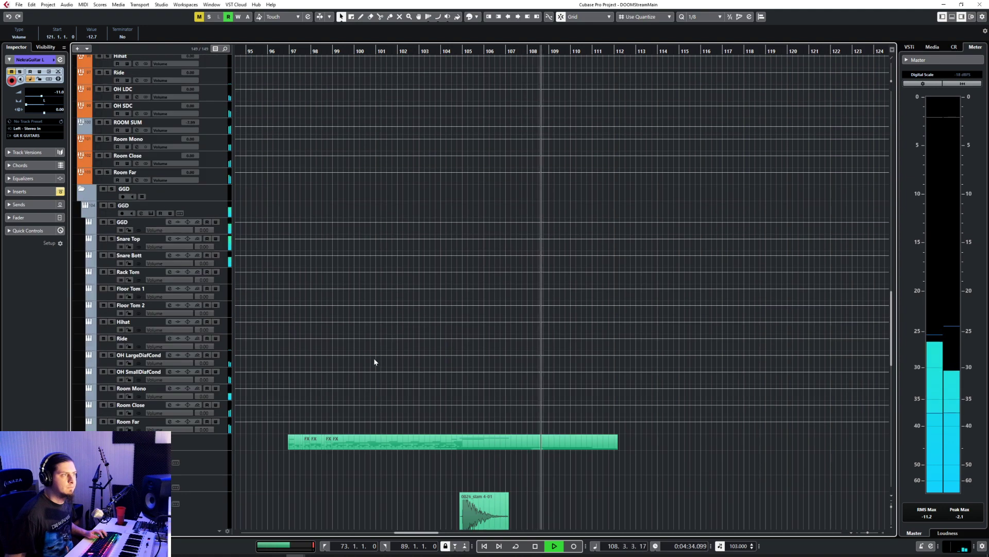
scroll(539, 312, "up", 15)
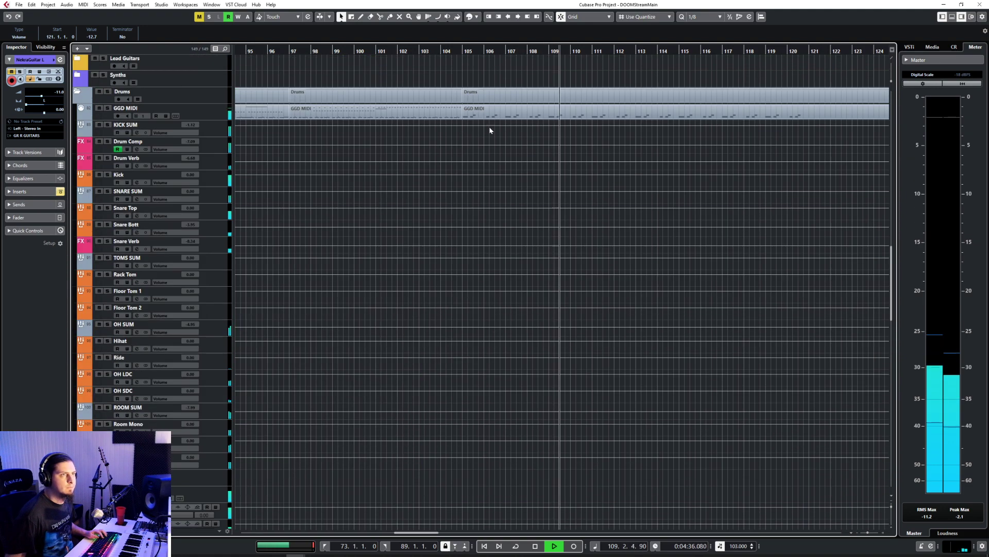
left_click(490, 116)
double_click(490, 117)
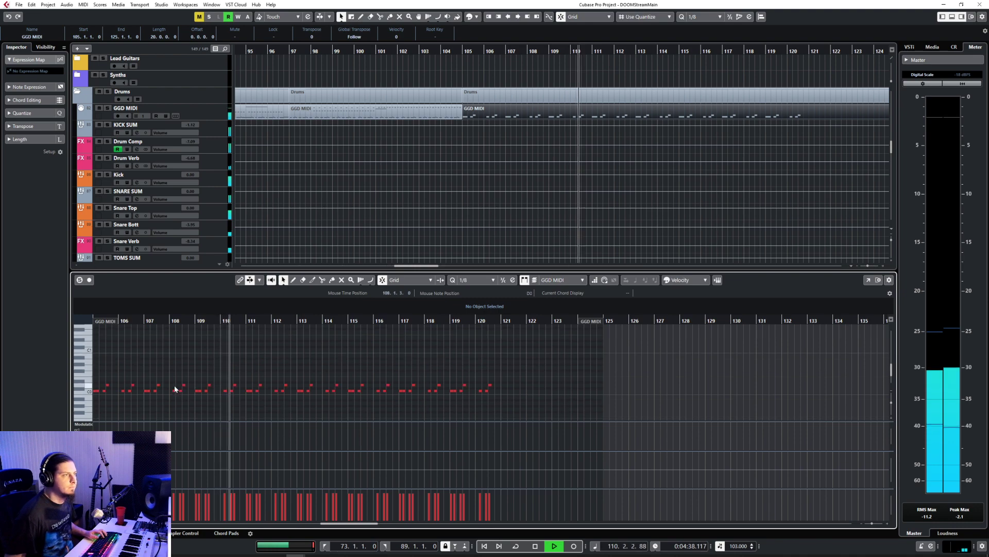
key("space")
Step: Audition drum sounds above the kick and snare rows in the GGD MIDI note editor, up to B1
scroll(174, 387, "left", 3)
scroll(302, 402, "up", 3)
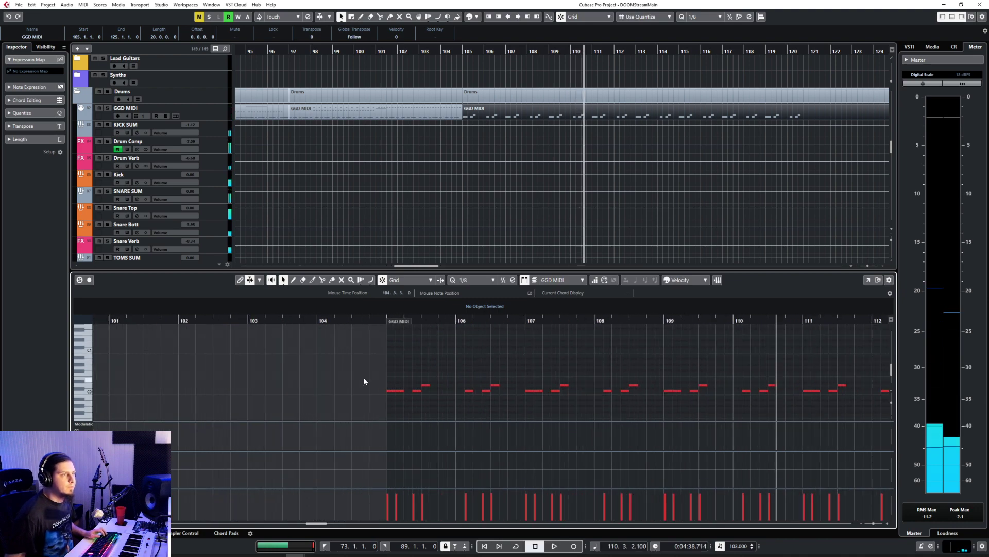
scroll(364, 380, "left", 3)
scroll(307, 369, "right", 3)
left_click(336, 355)
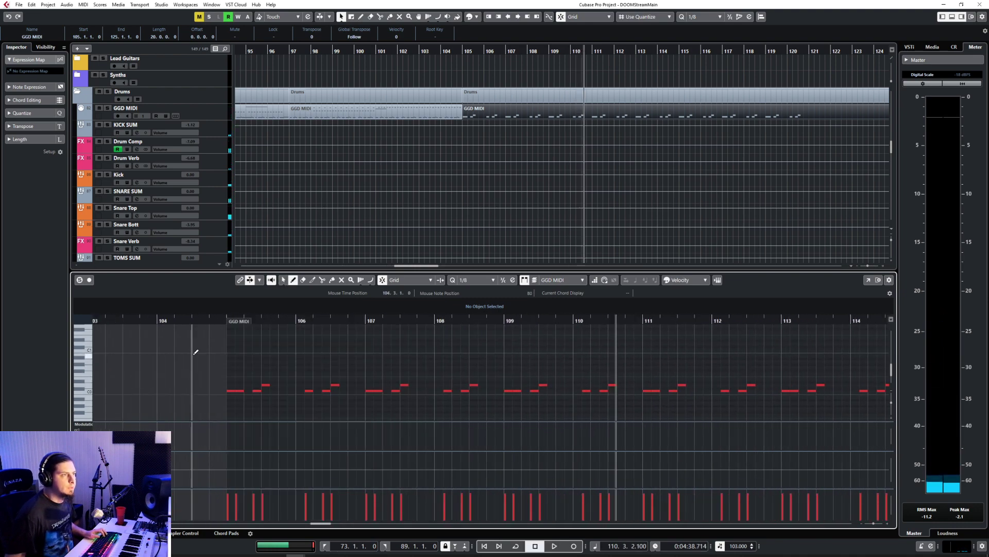
left_click(88, 357)
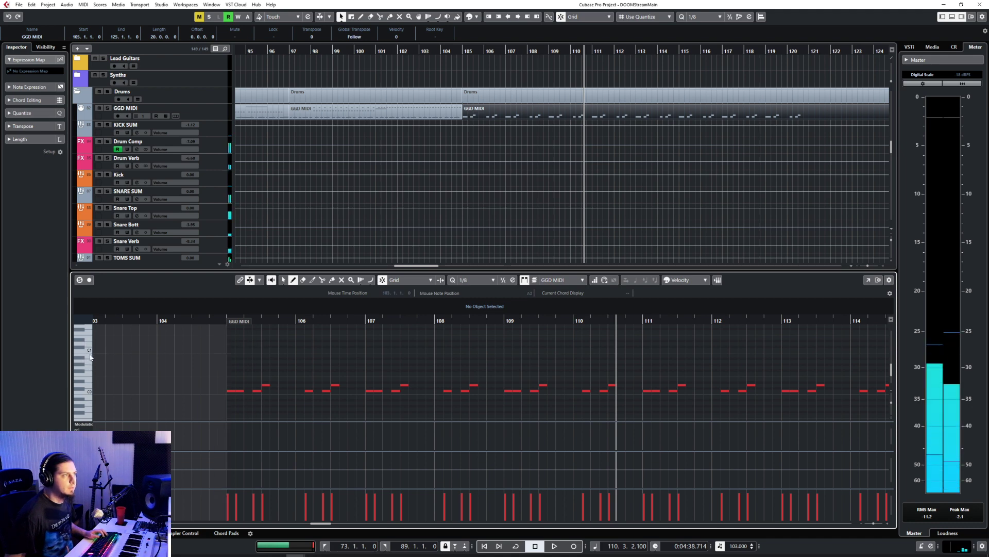
scroll(91, 339, "up", 2)
left_click(88, 336)
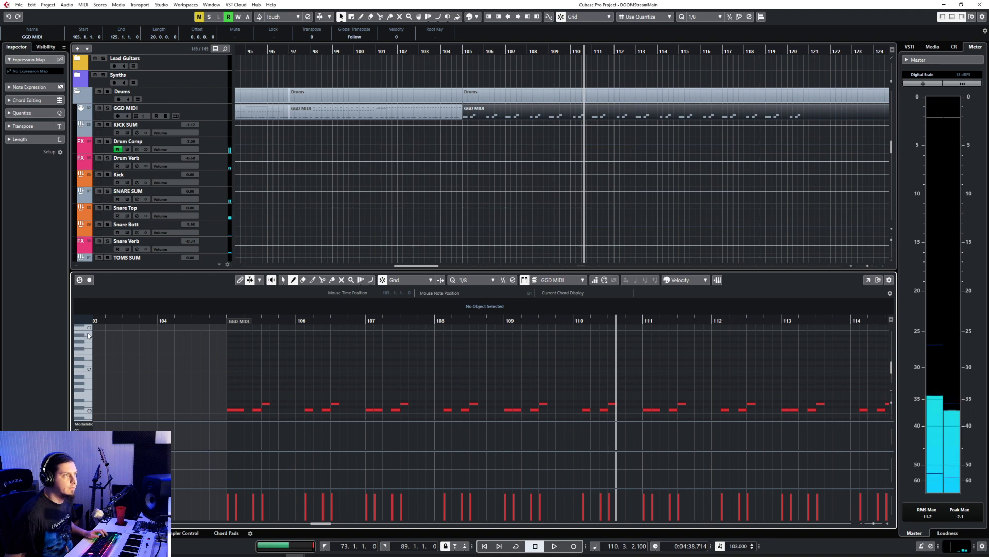
Step: Draw eighth-length B1 notes on the four beats of bar 105 and repeat them through bar 110
left_click(235, 331)
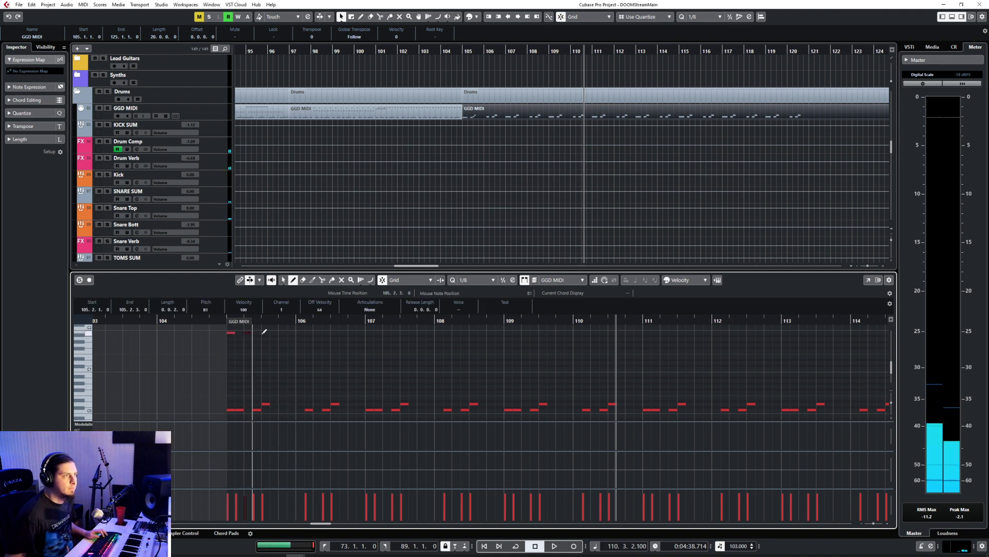
left_click_drag(224, 332, 320, 349)
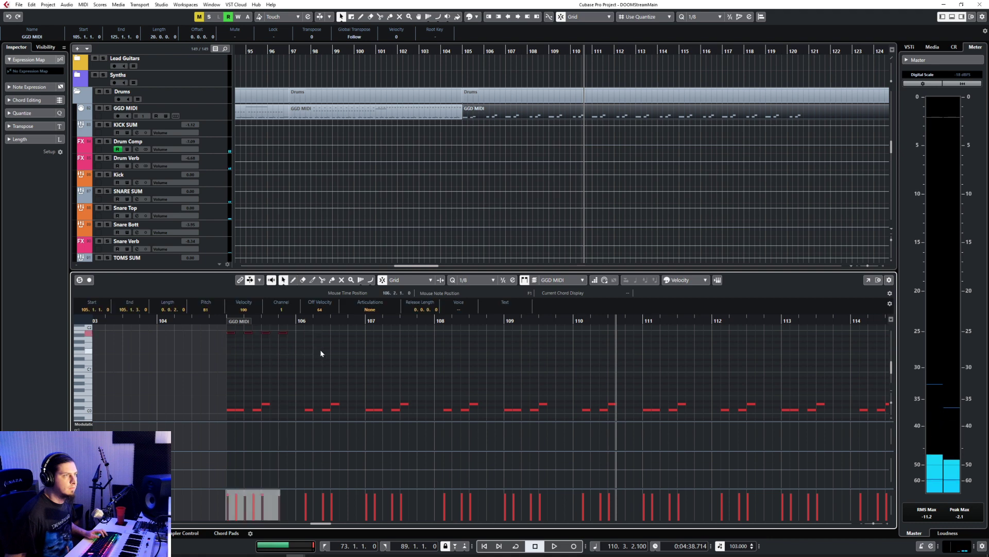
key("alt+d")
key("alt+d")
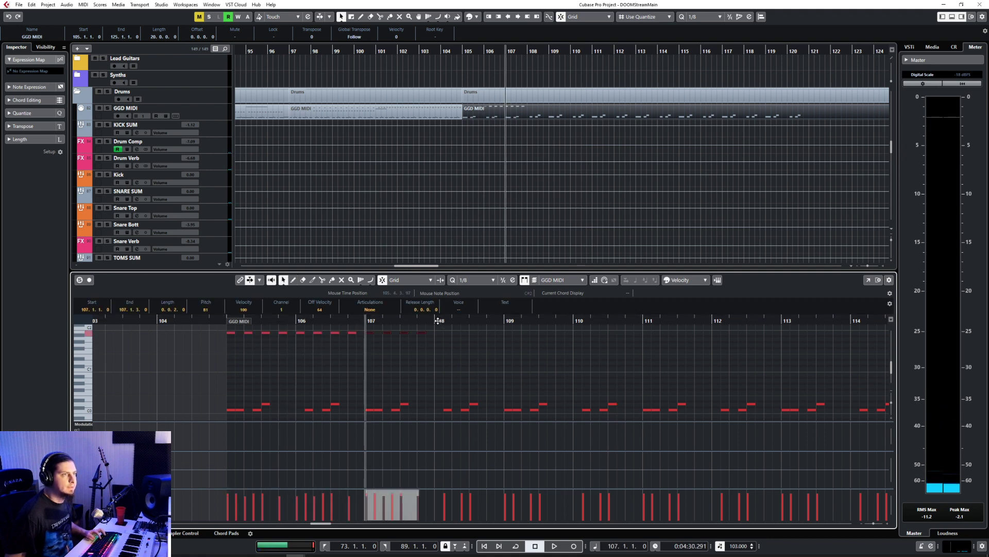
key("alt+d")
key("alt+d")
key("alt+d")
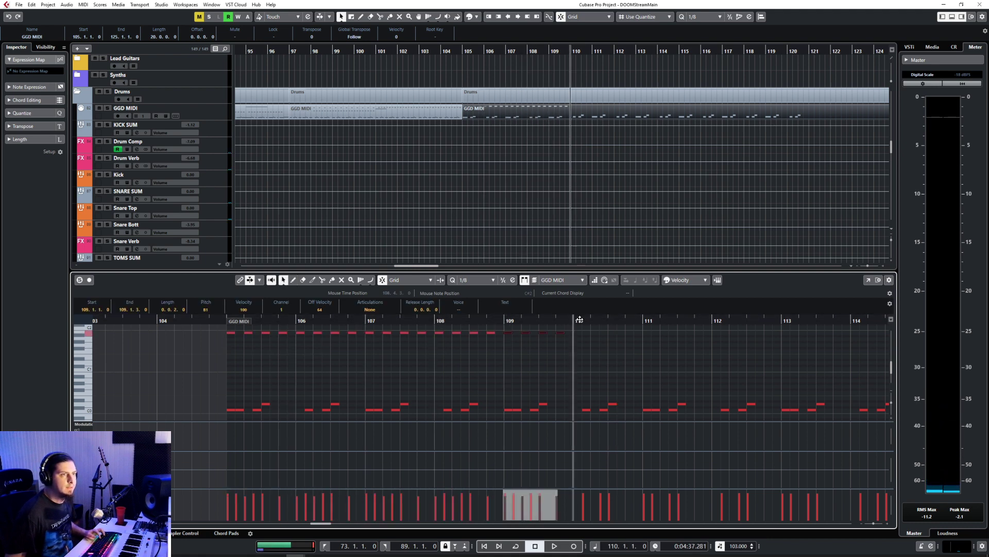
Step: Duplicate the six-bar B1 pattern twice from bar 111, delete the copies past bar 121, and close the note editor
key("ctrl+a")
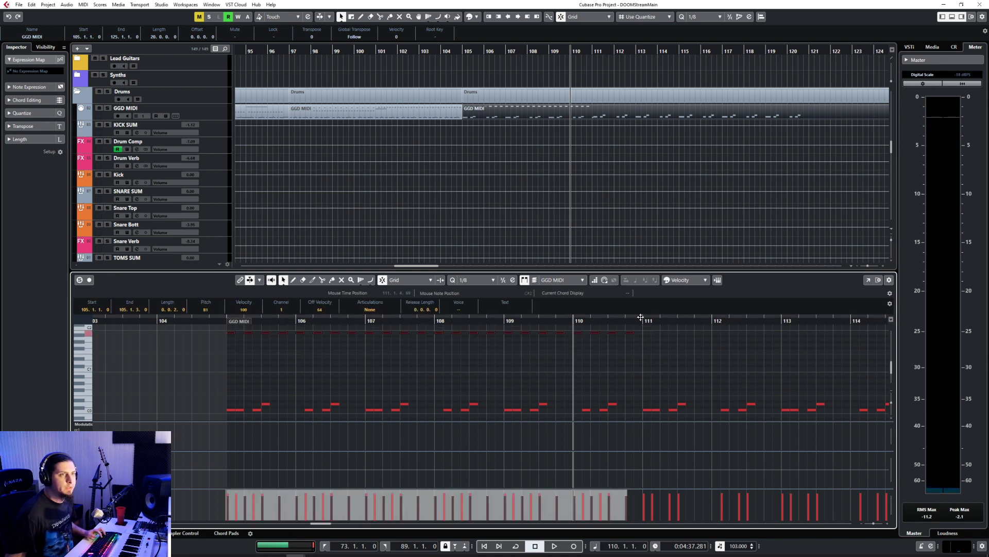
key("alt+d")
scroll(639, 373, "down", 2)
scroll(637, 373, "right", 4)
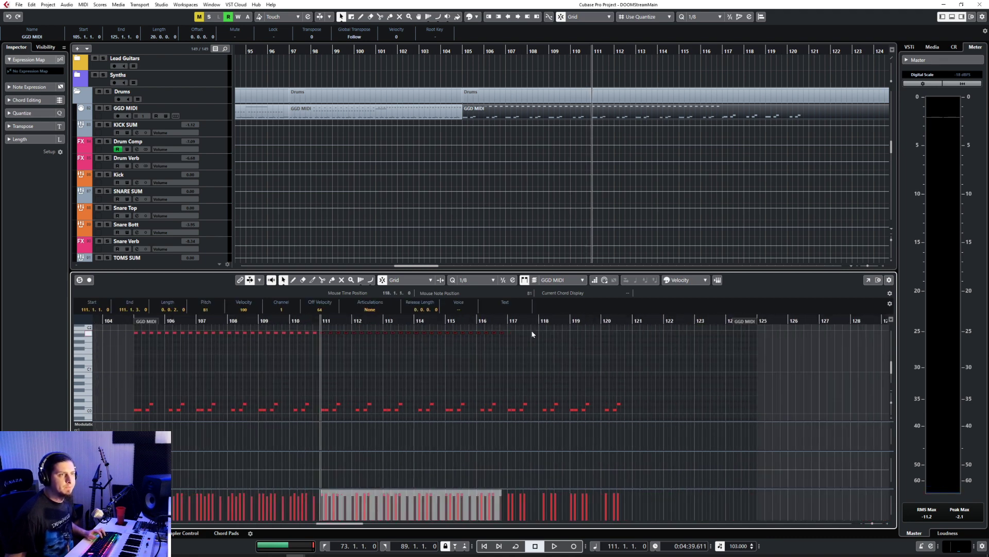
key("alt+d")
left_click_drag(641, 330, 750, 354)
key("Delete")
key("Return")
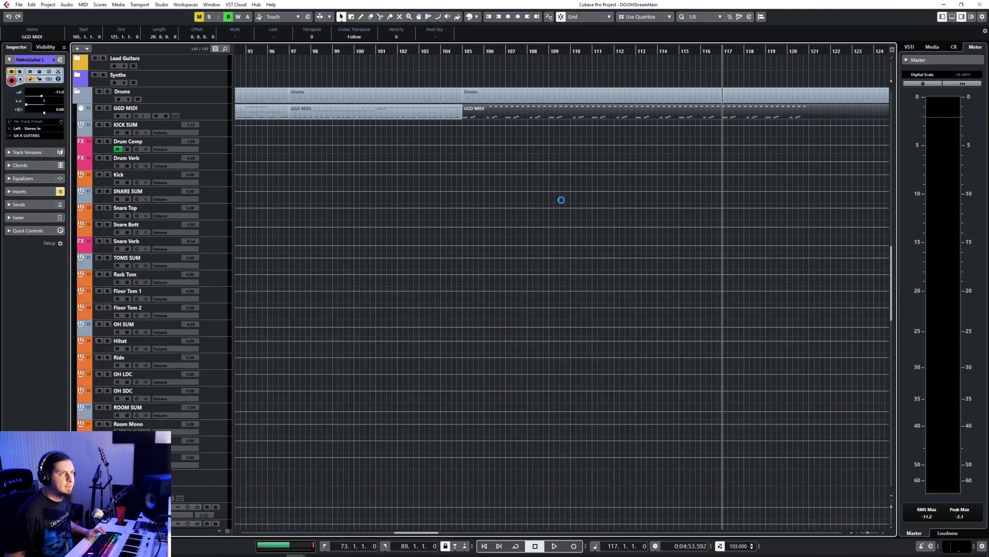
Step: Play the arrangement from 104.2.1 to hear the transition into the new drum section
scroll(562, 200, "up", 6)
left_click(447, 51)
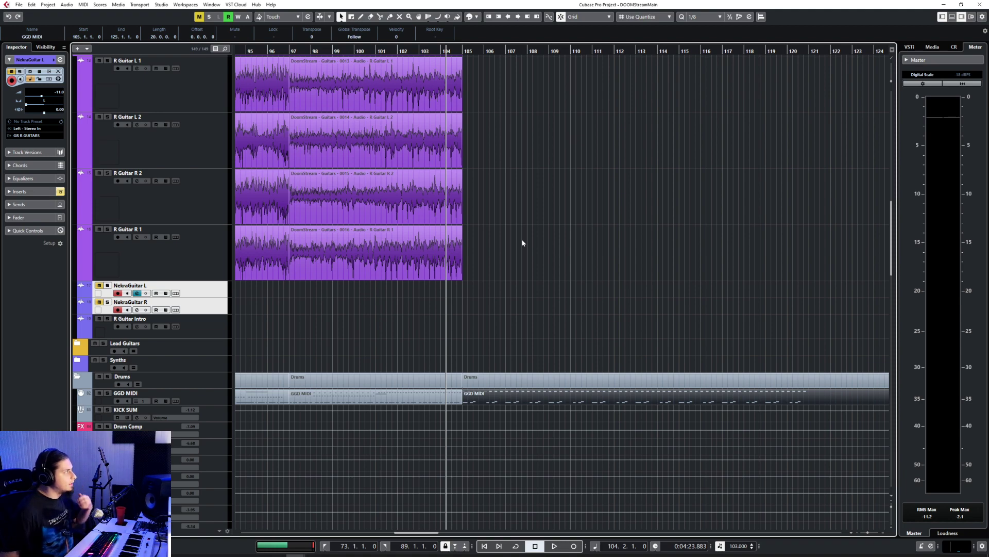
key("space")
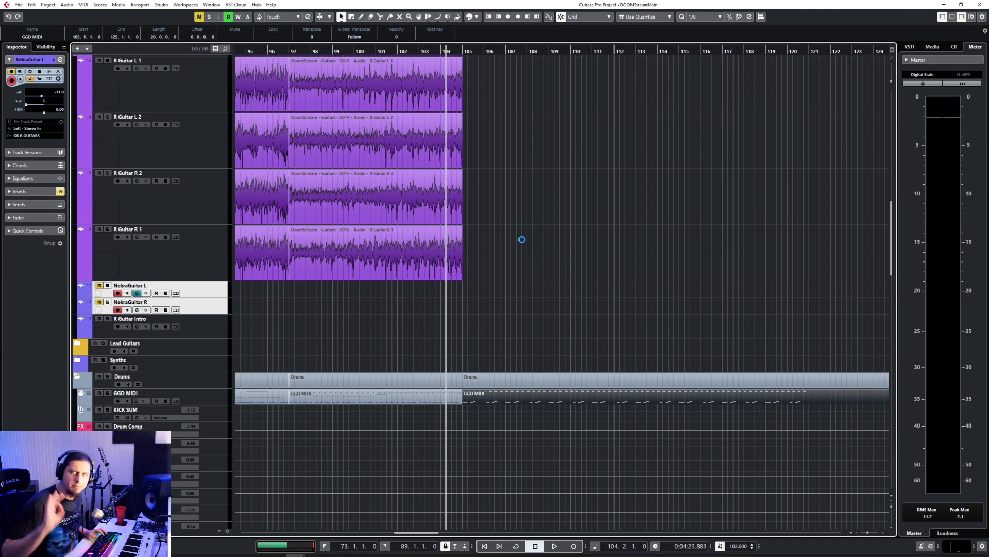
scroll(484, 338, "up", 3)
key("space")
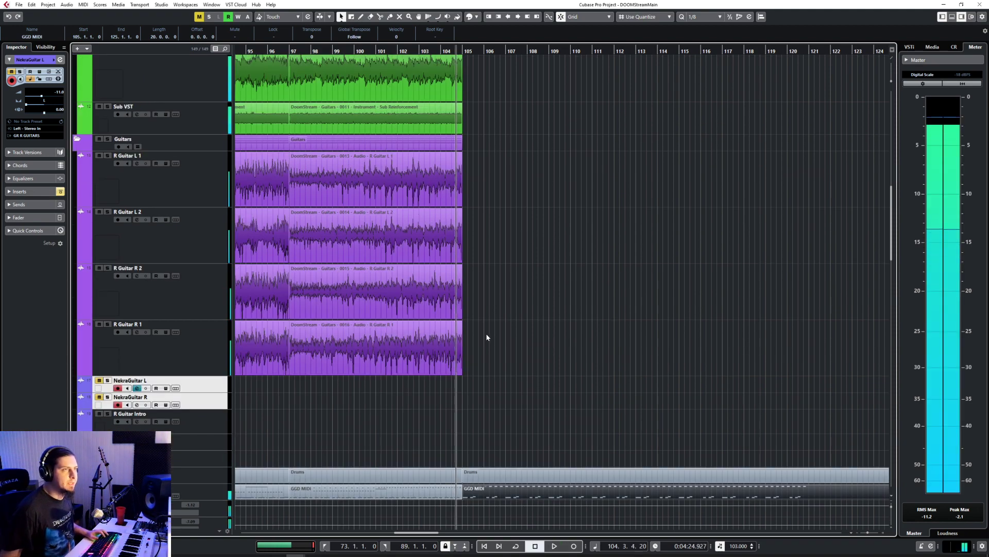
key("space")
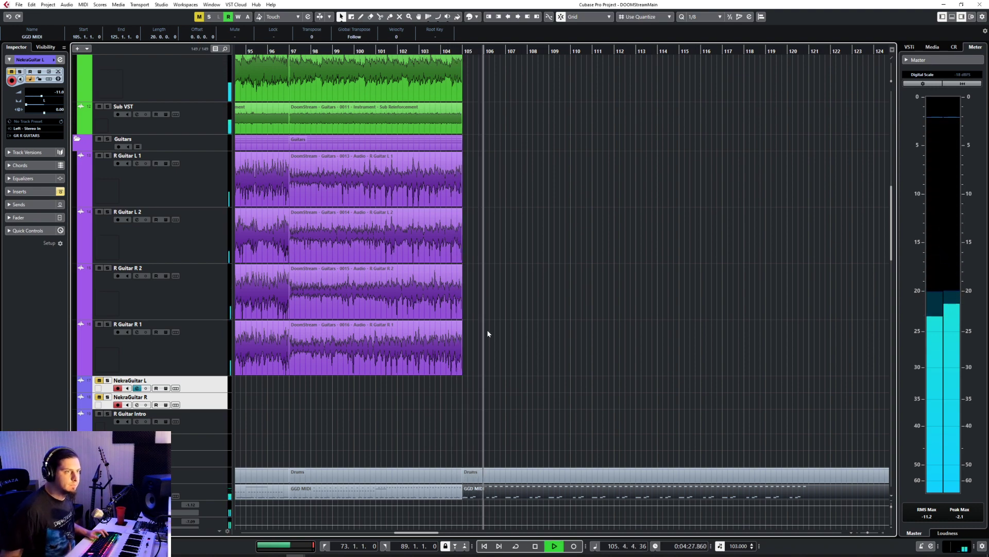
Step: Turn on automation reading for the ROOM SUM track and collapse its automation lane
scroll(487, 333, "down", 5)
scroll(487, 333, "down", 3)
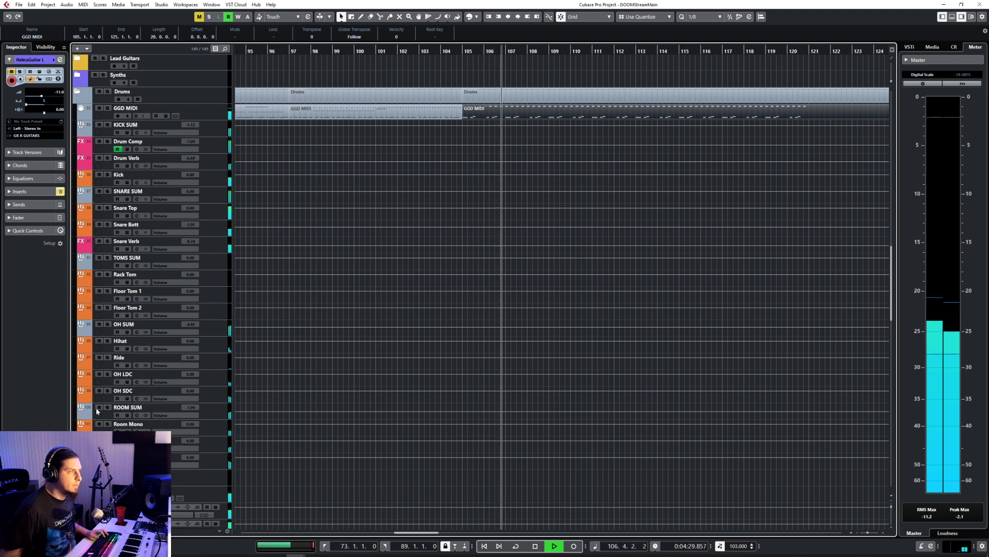
left_click(224, 416)
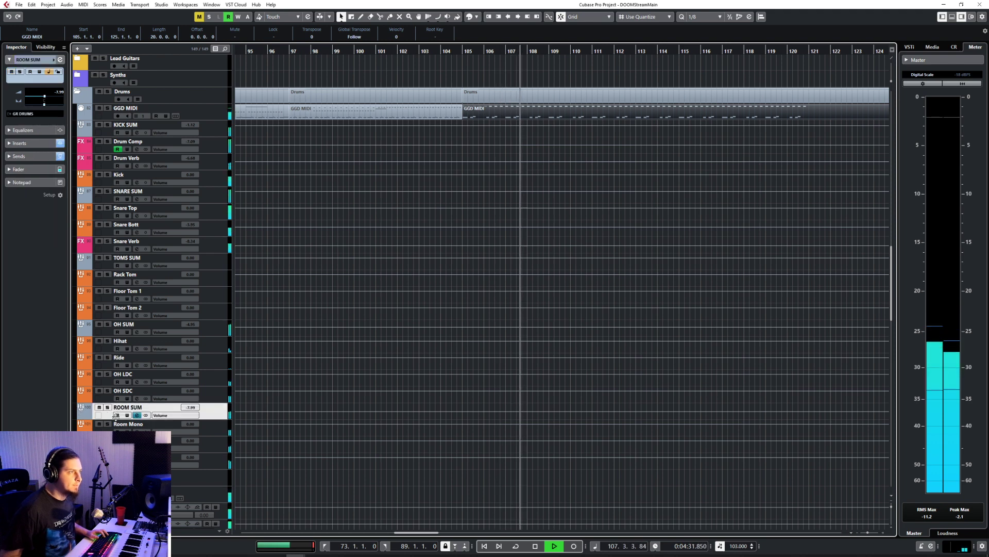
left_click(81, 417)
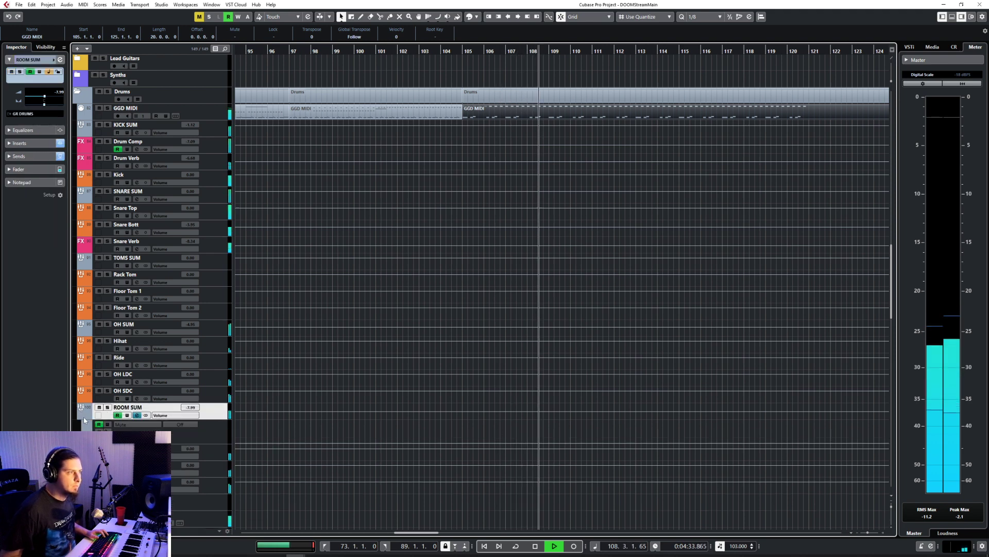
left_click(83, 417)
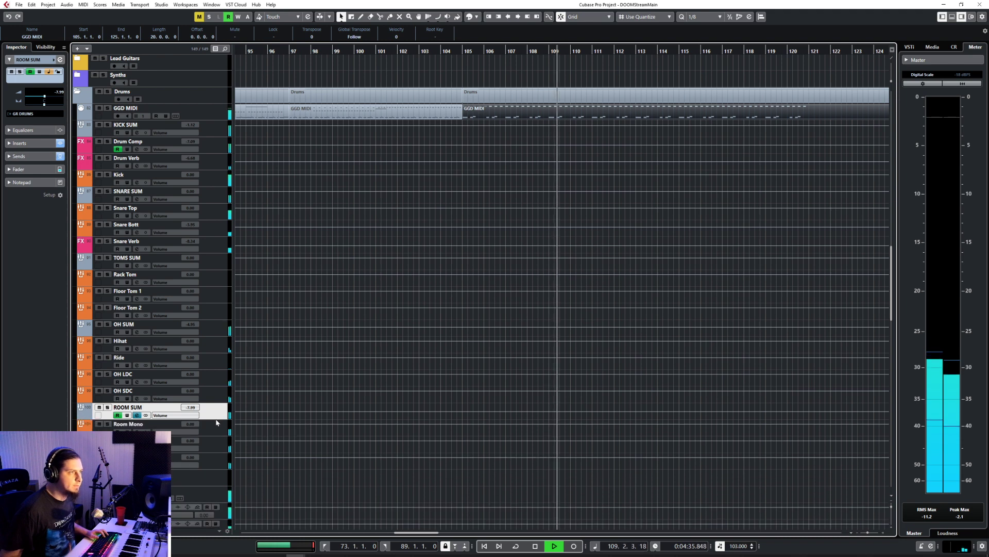
Step: Enlarge the ROOM SUM track and raise its volume automation to -1.45 from bar 105 onward
left_click(215, 424)
left_click(213, 417)
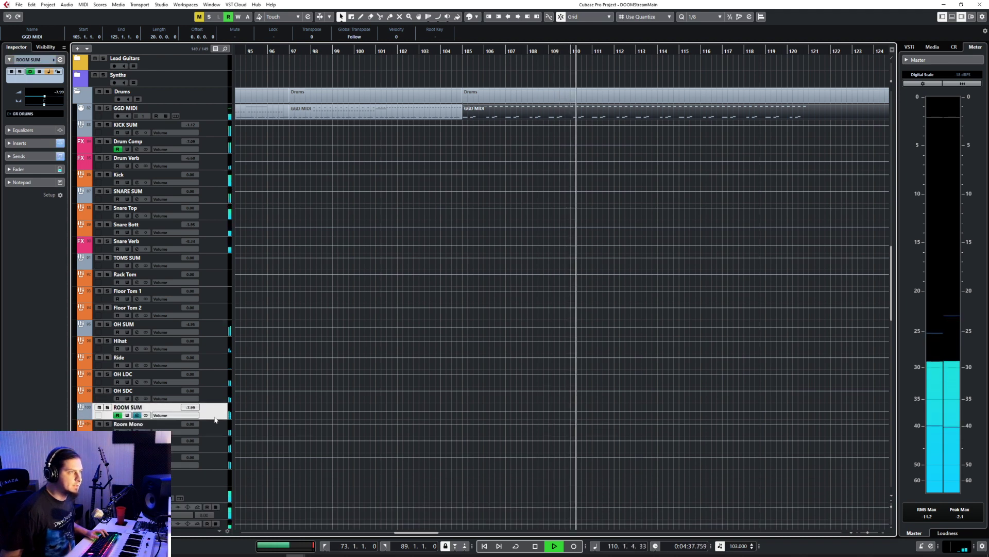
left_click_drag(214, 417, 214, 451)
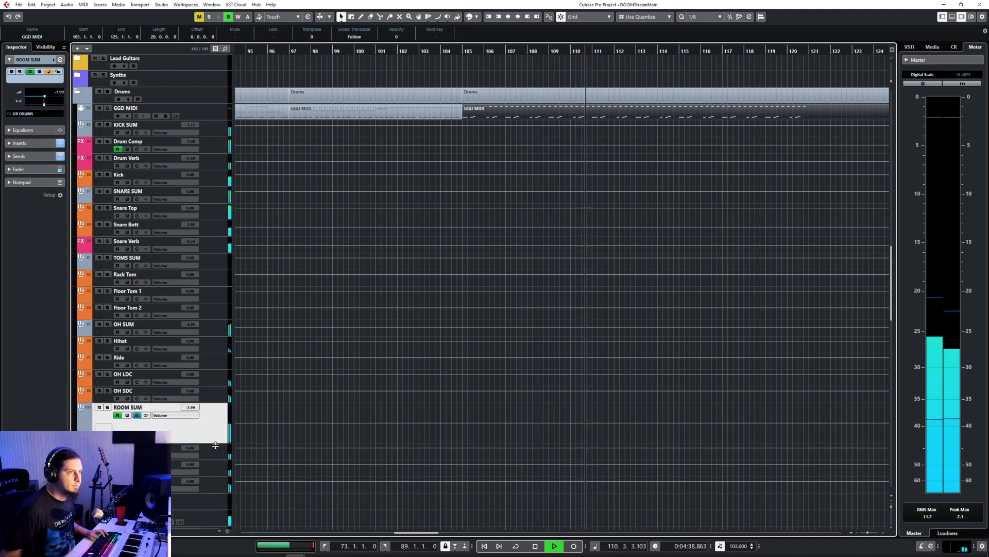
left_click(465, 429)
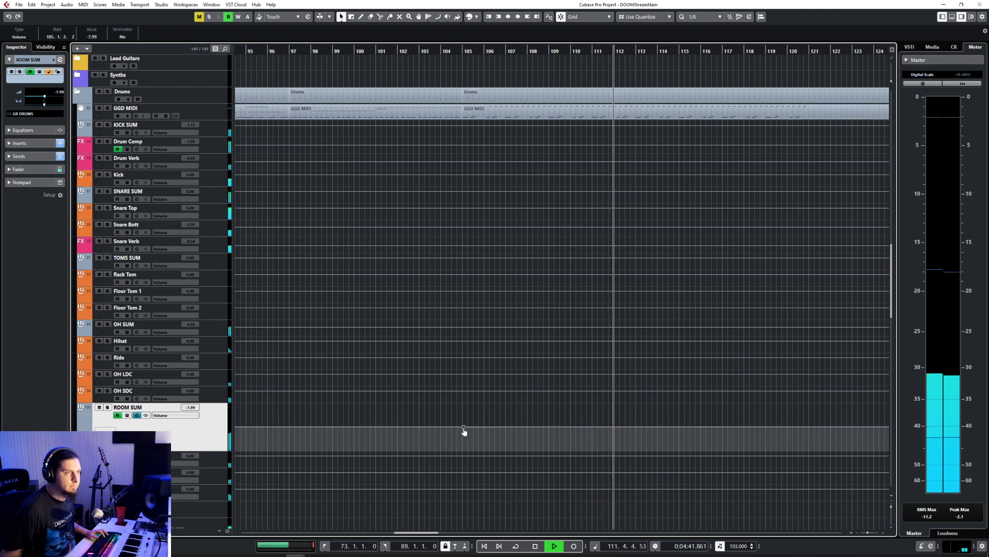
left_click_drag(465, 429, 463, 420)
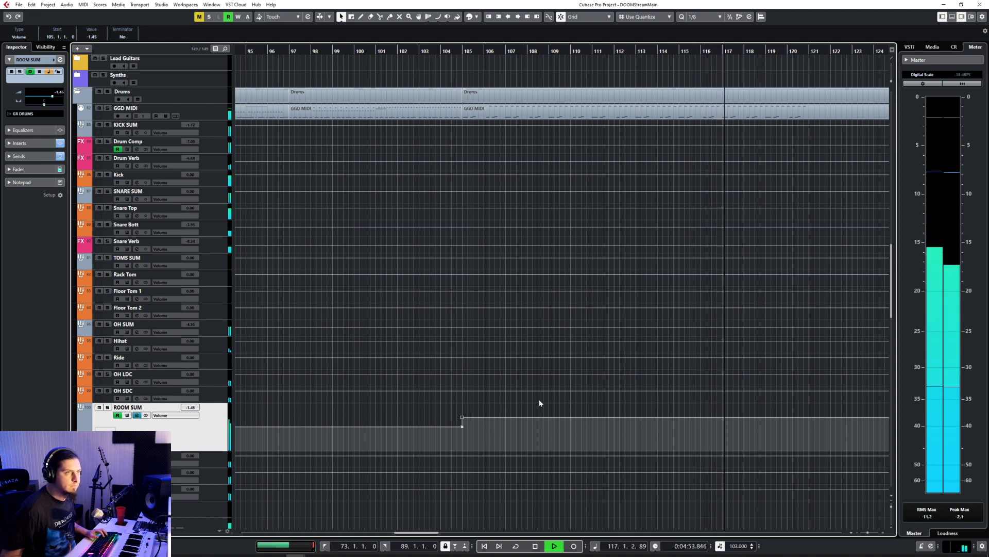
scroll(597, 287, "up", 15)
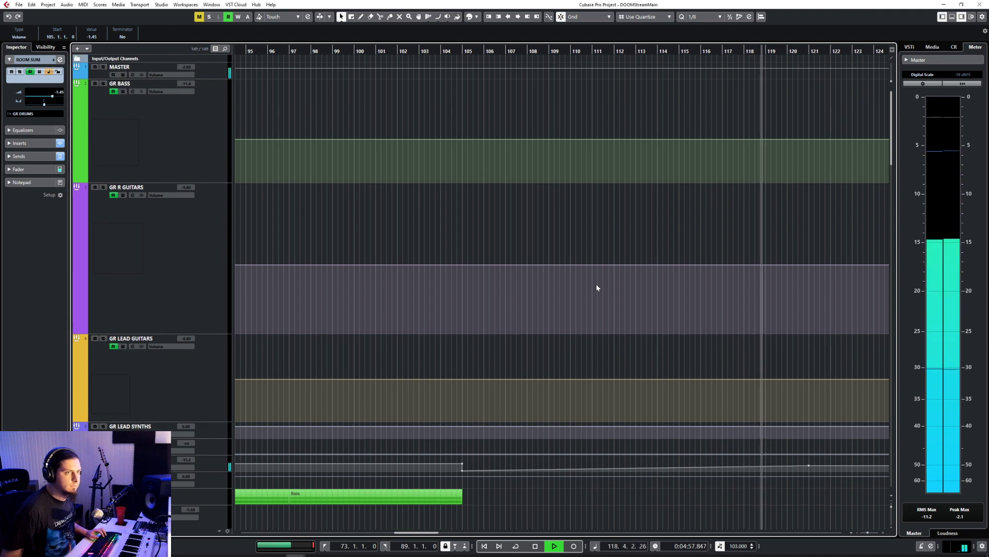
scroll(597, 287, "down", 10)
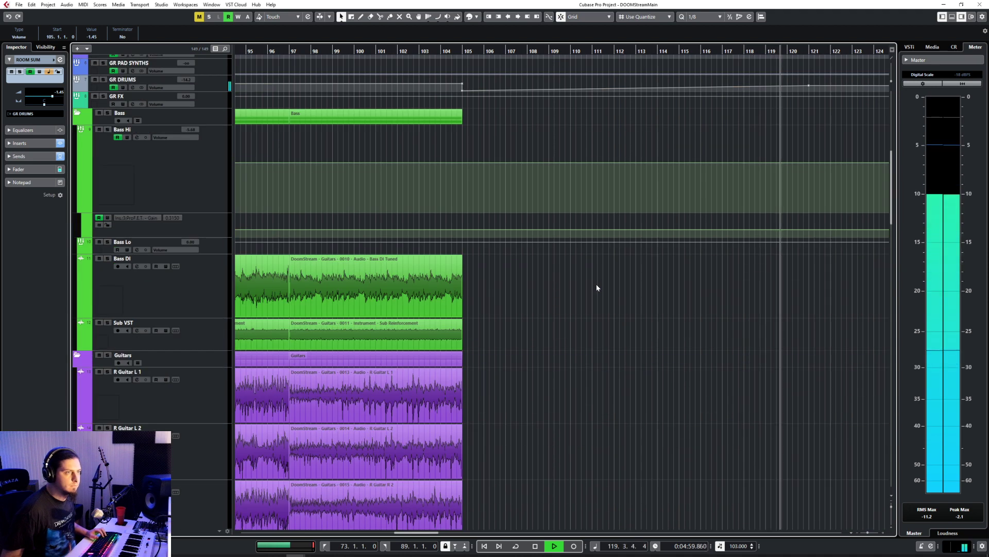
Step: Stop playback, select the R Guitar L 1 track, and place the project cursor at bar 107
key("space")
scroll(596, 285, "down", 5)
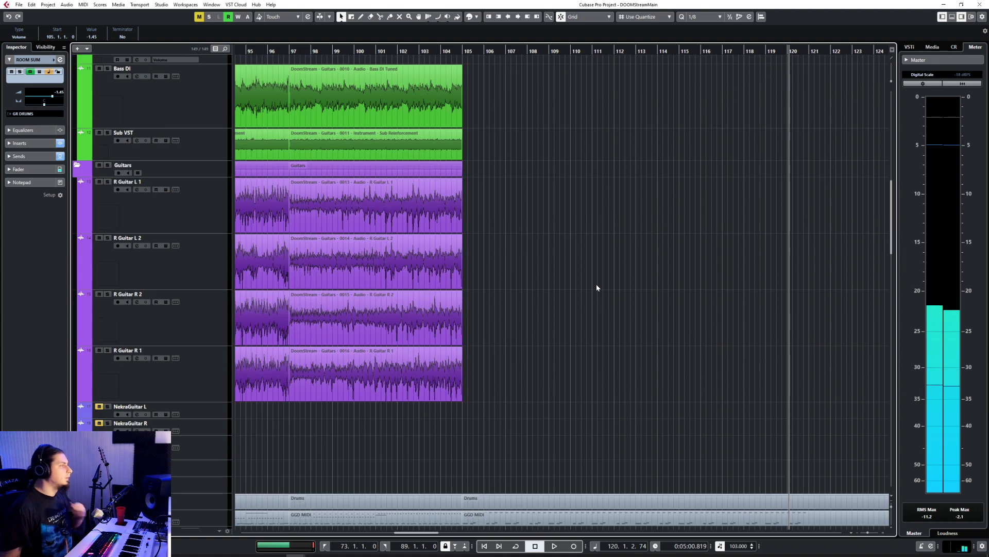
scroll(596, 283, "up", 6)
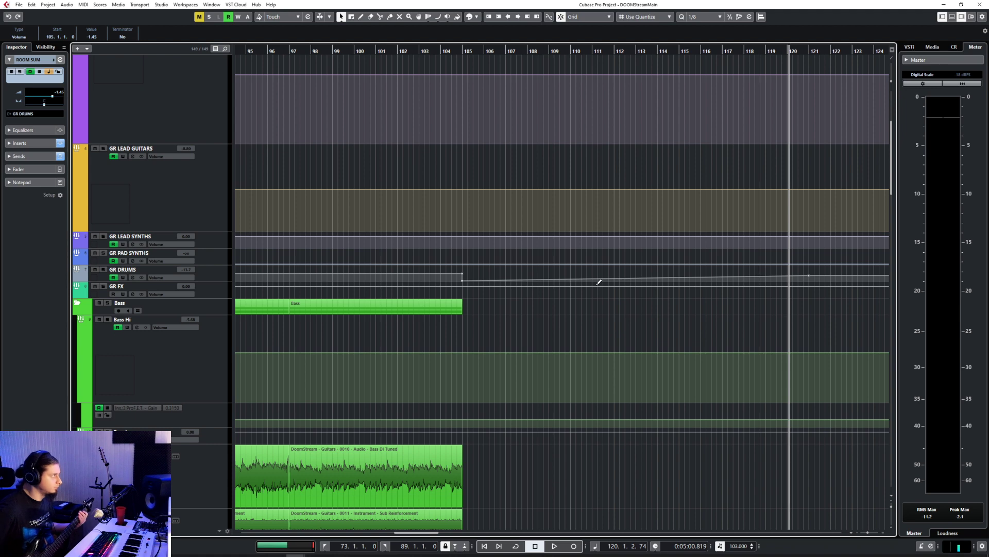
scroll(407, 316, "down", 5)
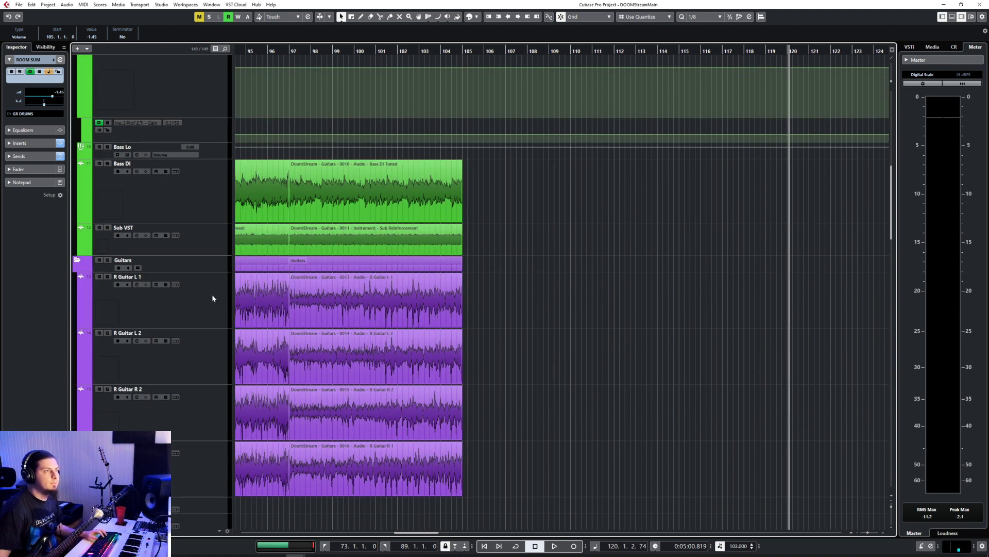
left_click(394, 291)
left_click(506, 51)
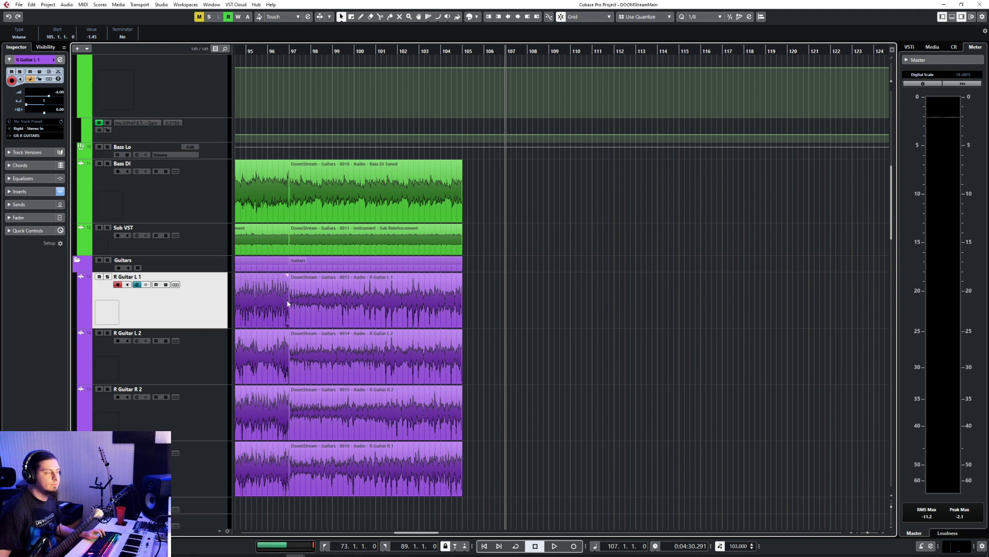
Step: Solo the four rhythm guitar tracks (R Guitar L 1, L 2, R 2 and R 1) and reselect R Guitar L 1
key("s")
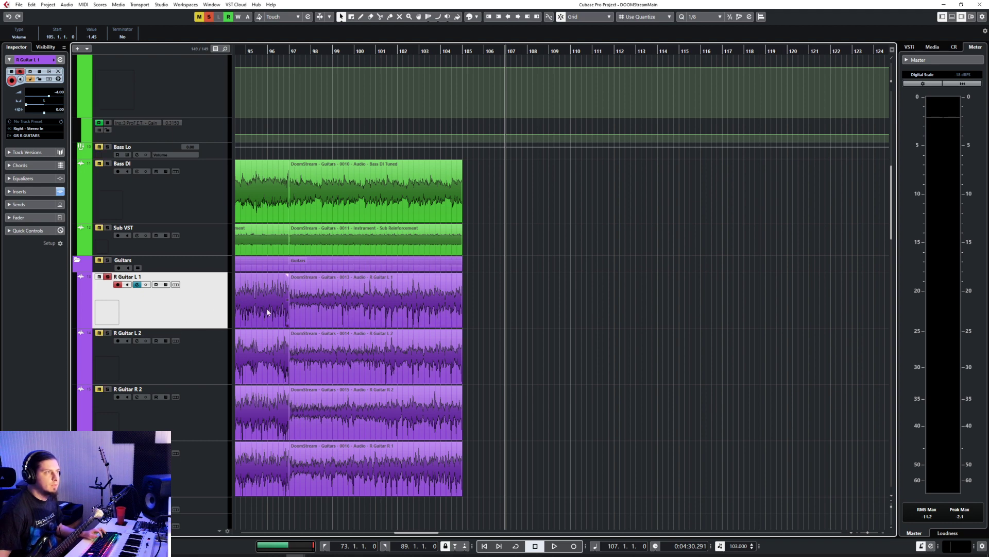
left_click(190, 355)
key("s")
left_click(190, 411)
key("s")
left_click(198, 454)
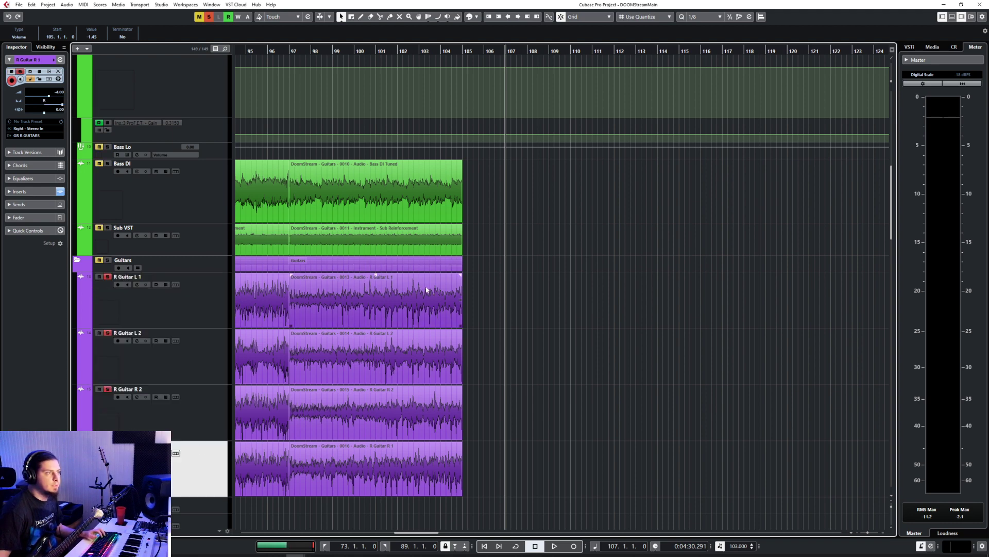
left_click(210, 292)
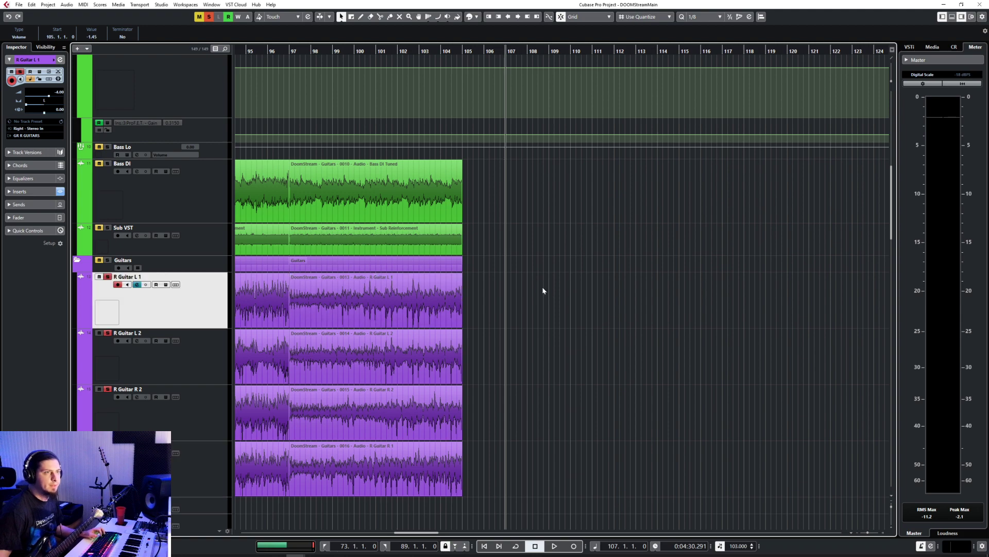
scroll(543, 287, "up", 3)
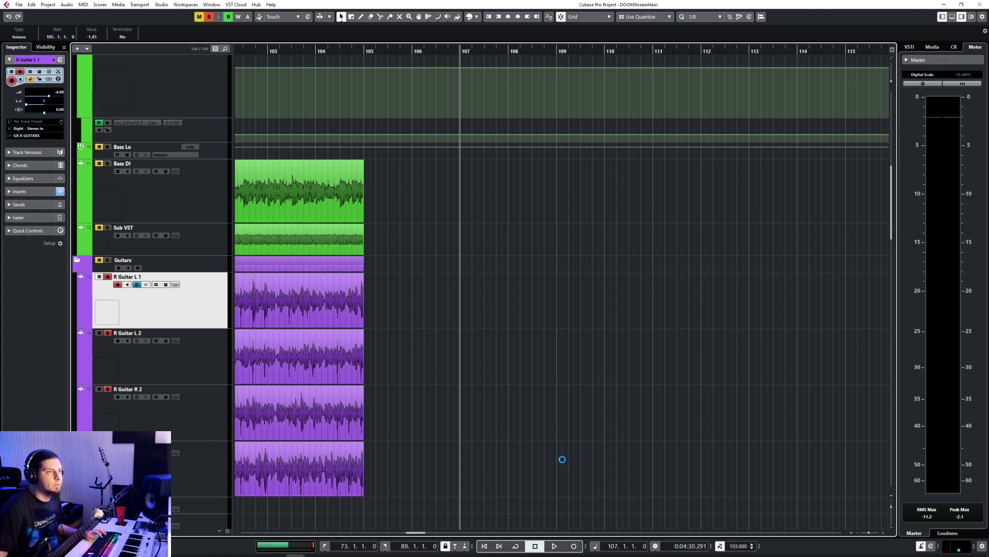
left_click(574, 546)
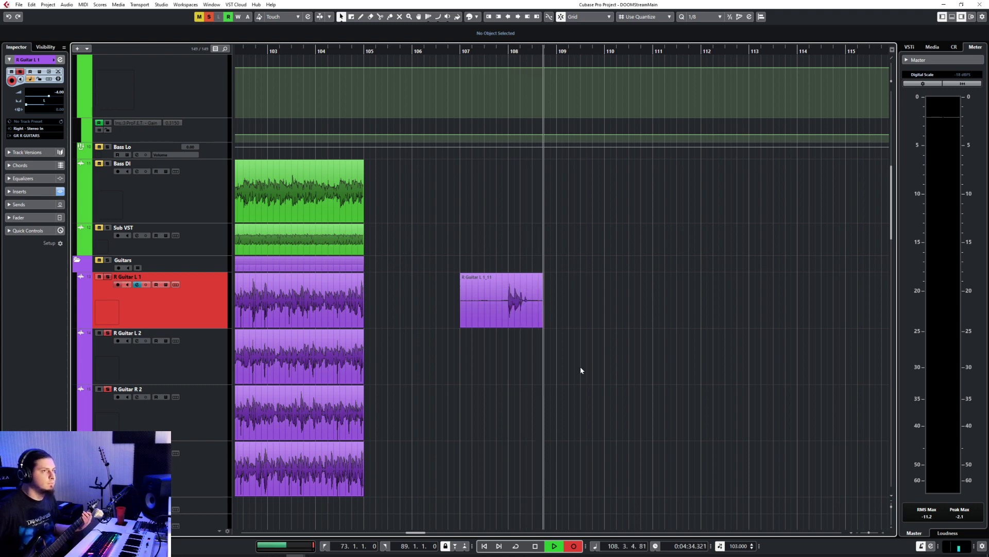
key("space")
key("ctrl+z")
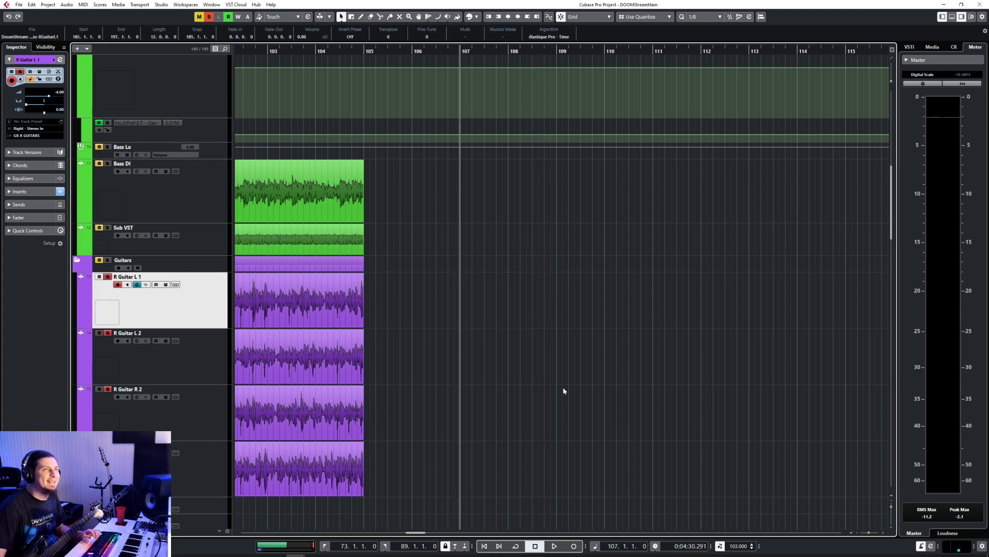
Step: Record a guitar take on R Guitar L 1 and a second one on R Guitar L 2, each from bar 107 to about 109.4
left_click(575, 546)
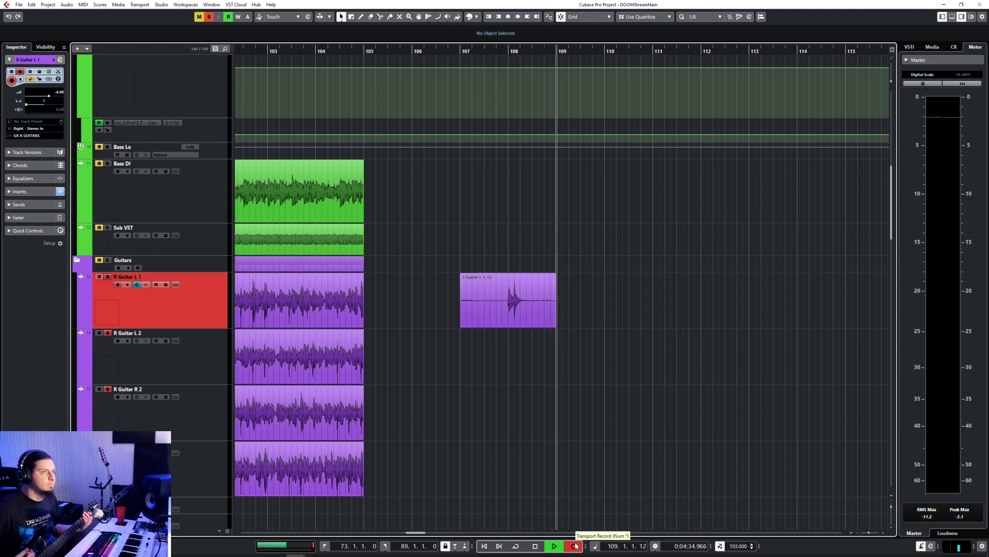
key("space")
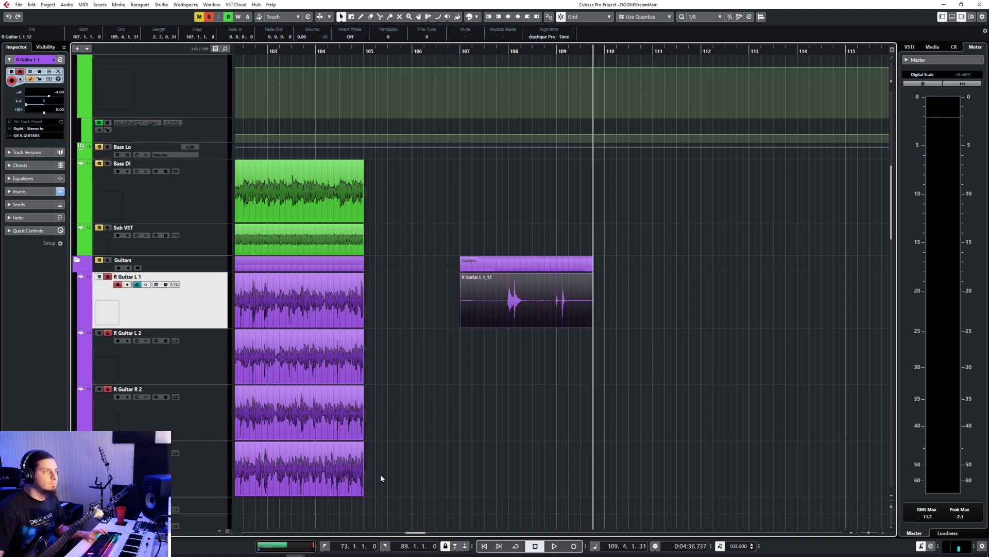
left_click(216, 367)
left_click(458, 51)
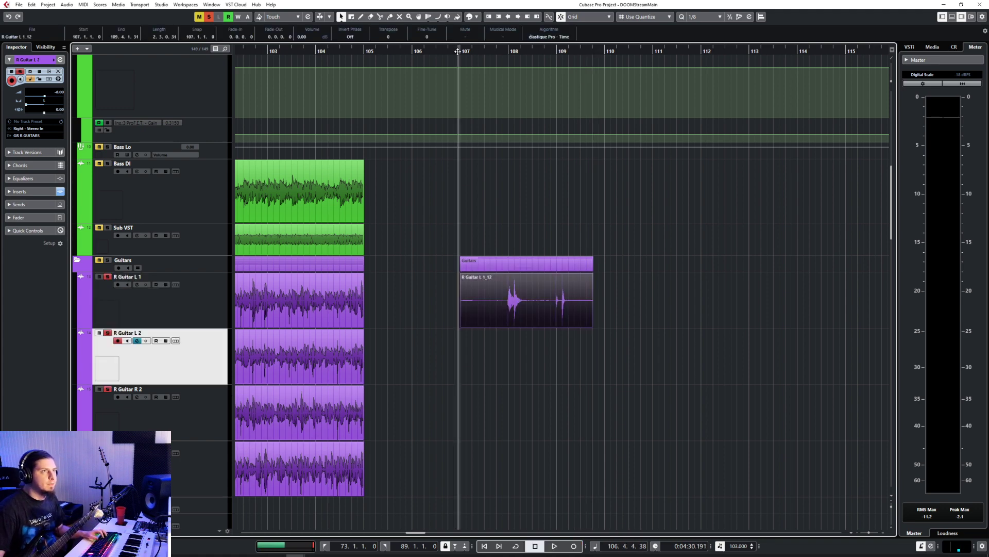
left_click(573, 546)
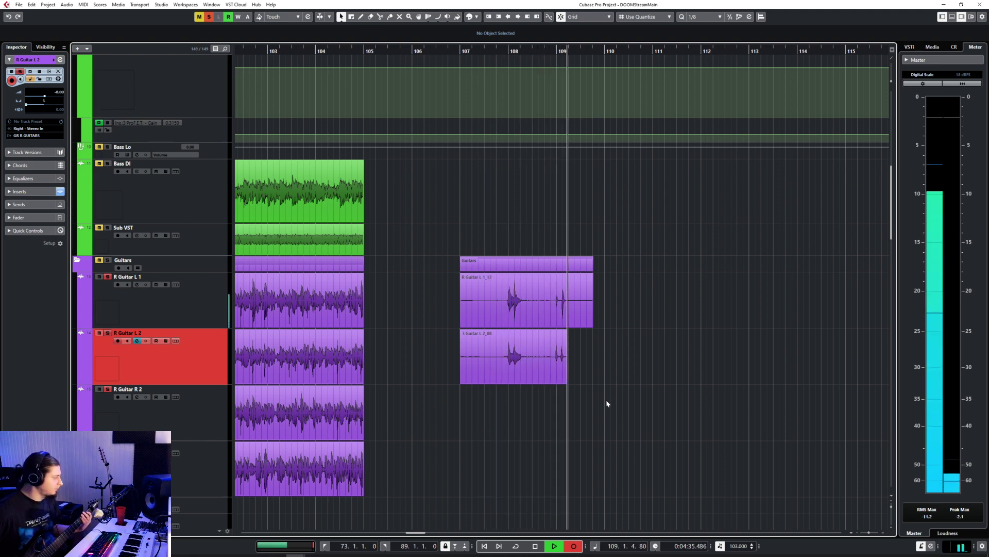
key("space")
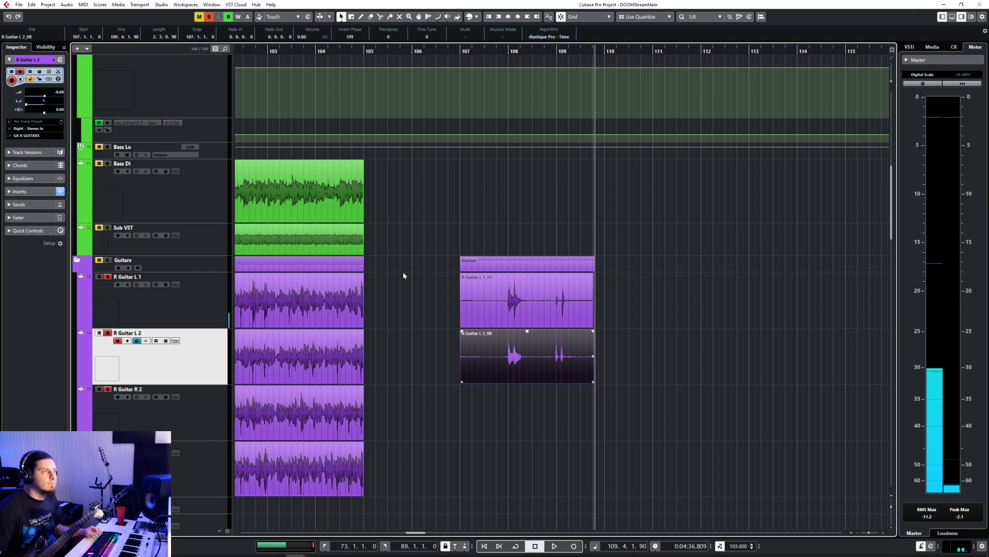
Step: Record a guitar take on R Guitar R 2 from bar 107 to about bar 111
left_click(155, 404)
left_click(464, 61)
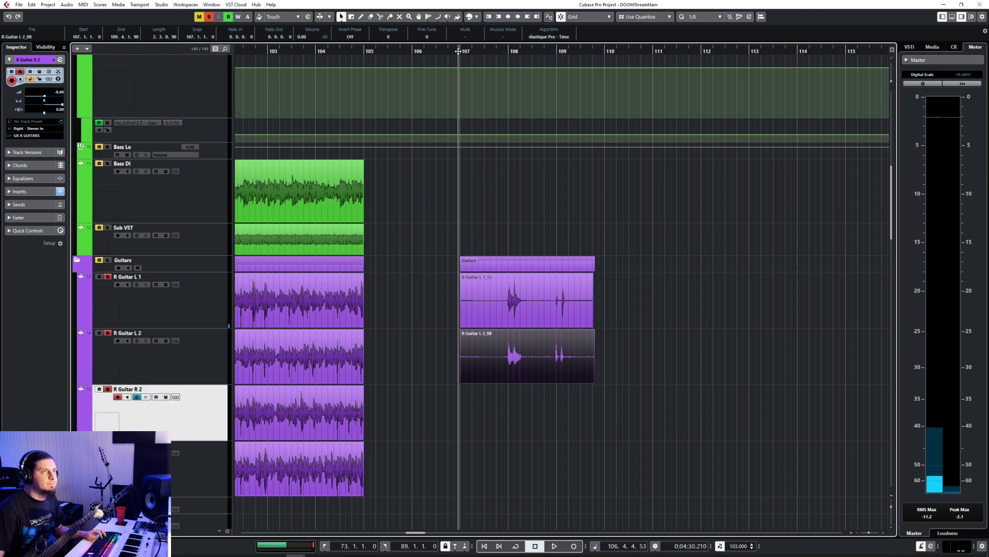
left_click(574, 546)
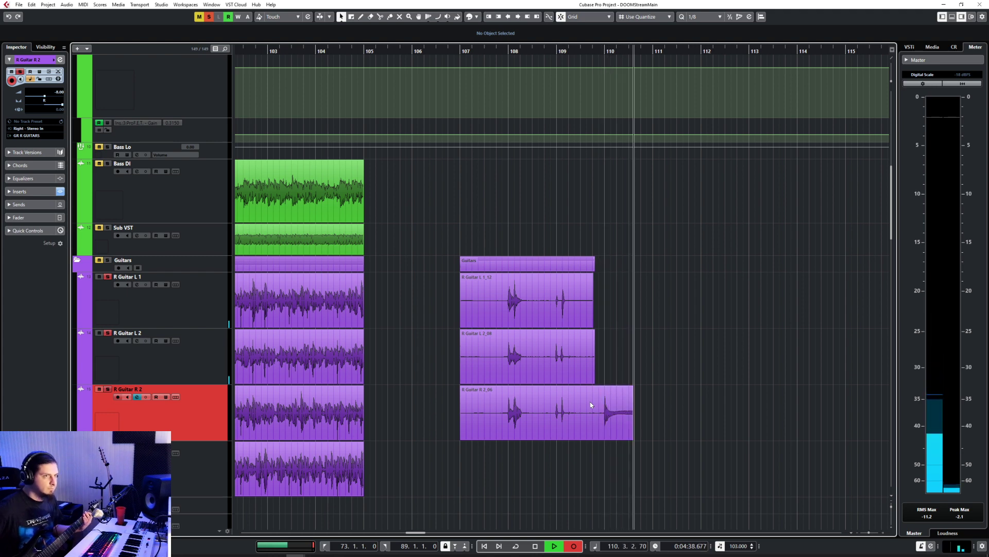
key("space")
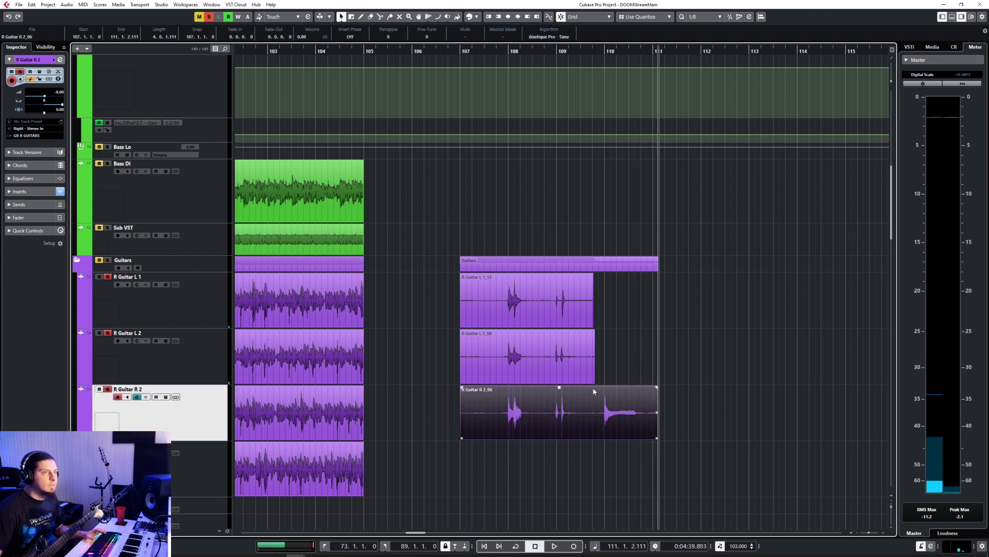
Step: Record R Guitar L 1 from bar 109 to about bar 111 and trim the new take's start to 109.4.1
left_click(557, 53)
left_click(212, 308)
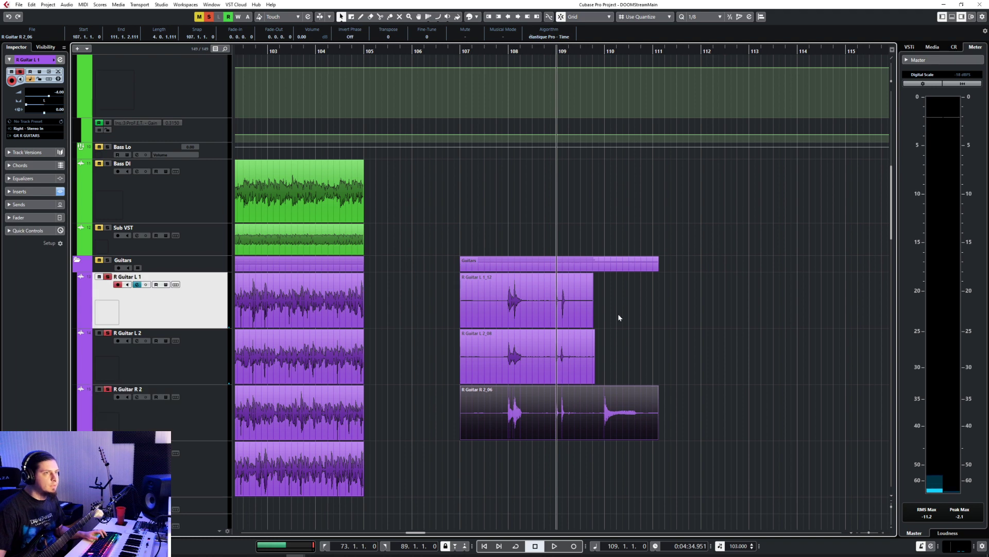
key("KP_Multiply")
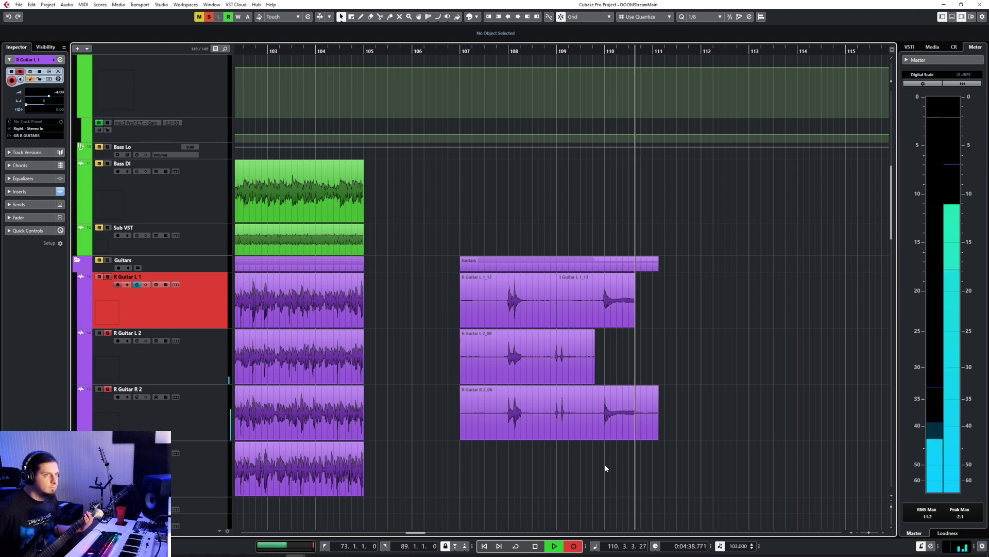
key("space")
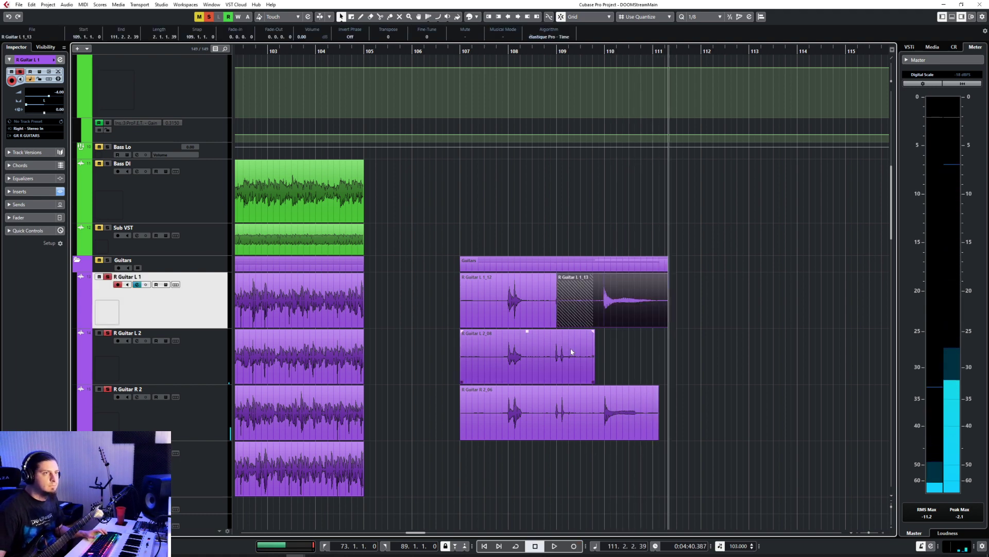
left_click_drag(559, 324, 593, 325)
Step: Record R Guitar L 2 from bar 109 to about bar 111 and trim the new take's start to 109.4.1
left_click(217, 362)
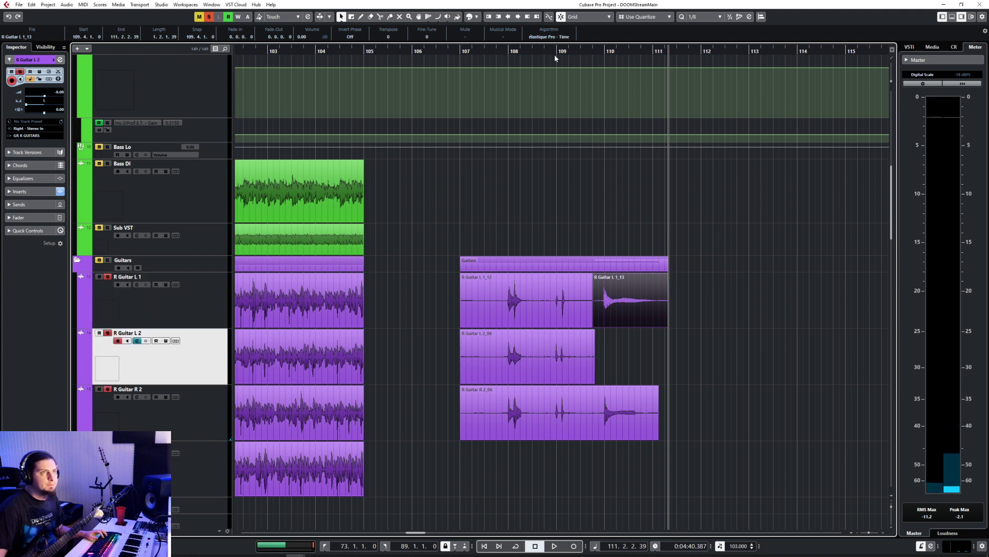
left_click(555, 59)
left_click(663, 370)
key("KP_Multiply")
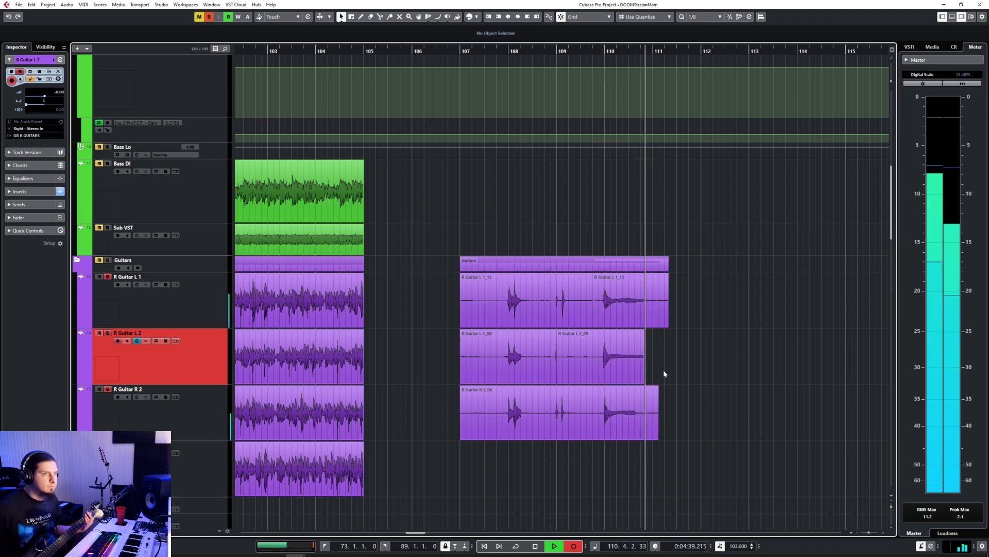
key("space")
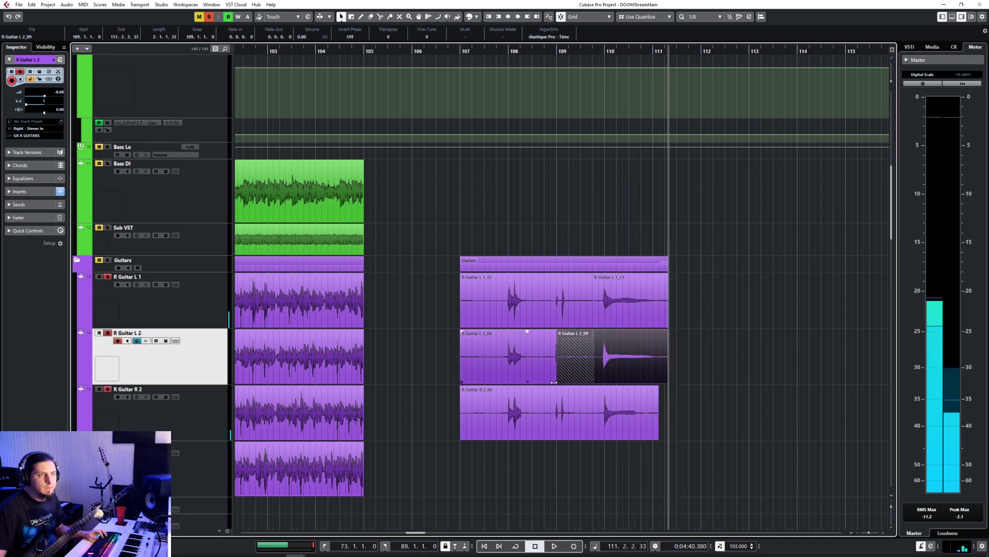
left_click_drag(554, 381, 594, 382)
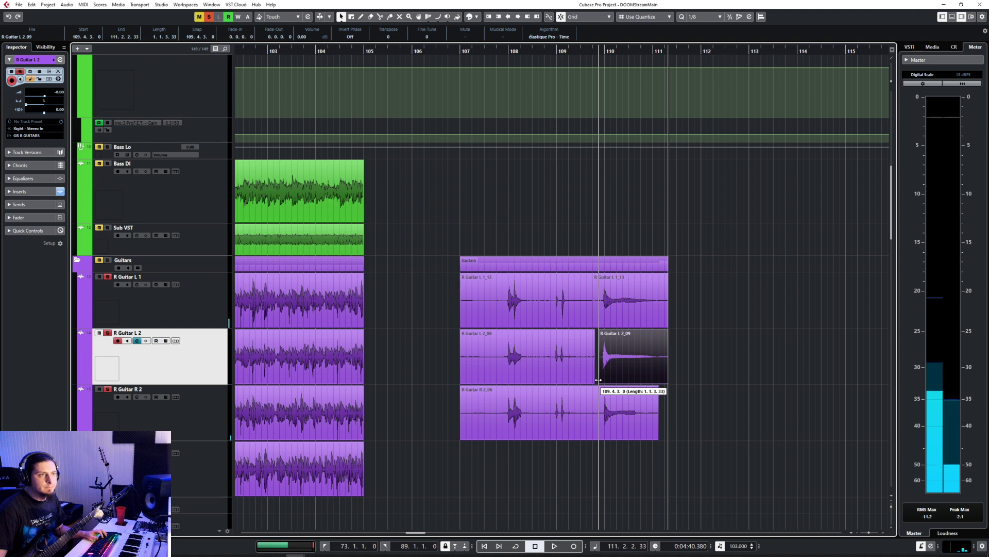
Step: Record a guitar take on R Guitar R 1 from bar 107 to about bar 111
left_click(182, 446)
left_click(460, 59)
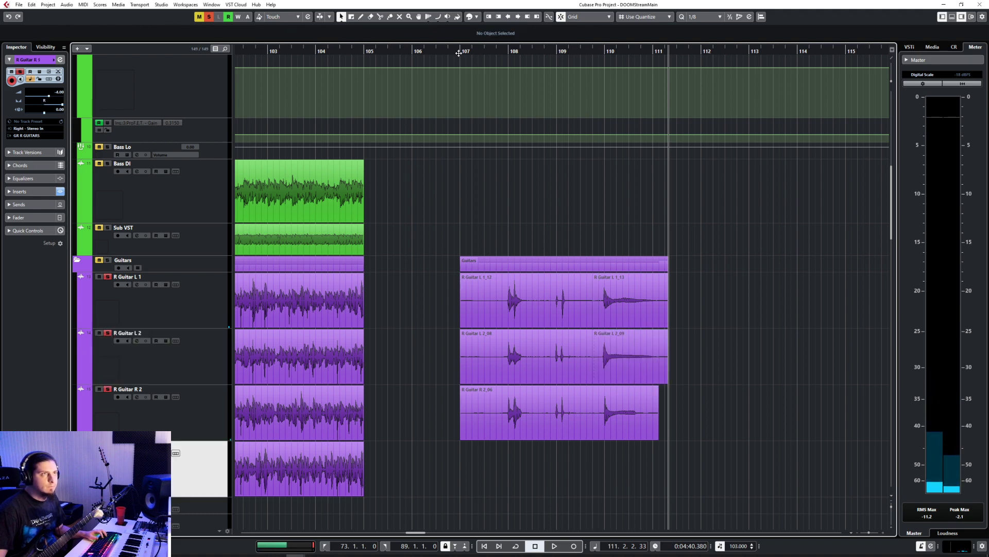
left_click(574, 546)
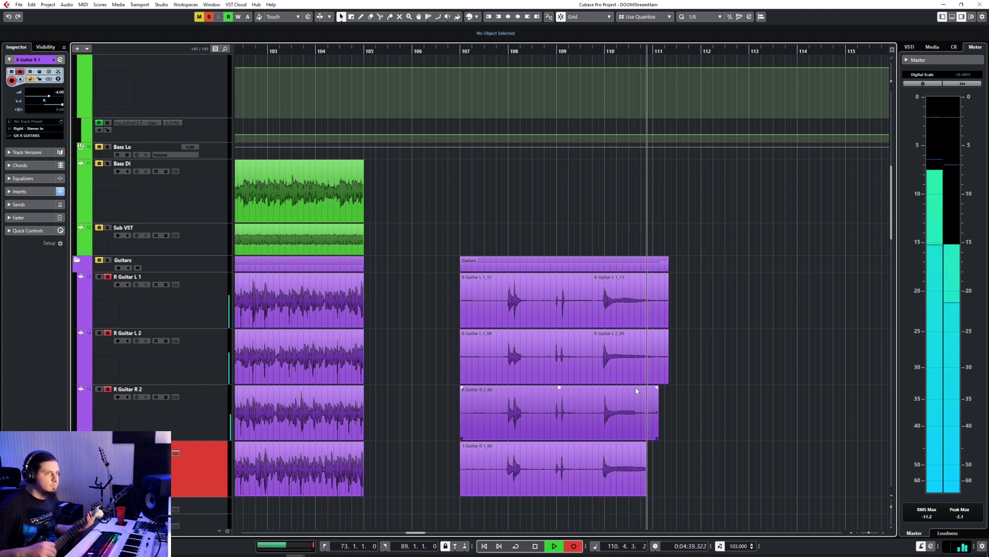
key("space")
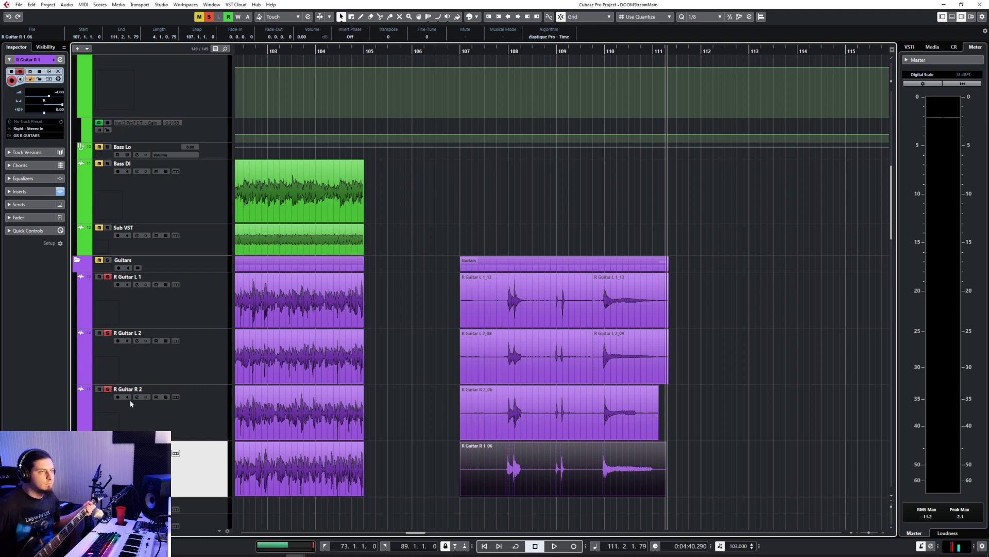
Step: Return the cursor to bar 107 and open the Stereo In channel's GTune tuner from the mixer, leaving only the tuner window open
left_click(461, 52)
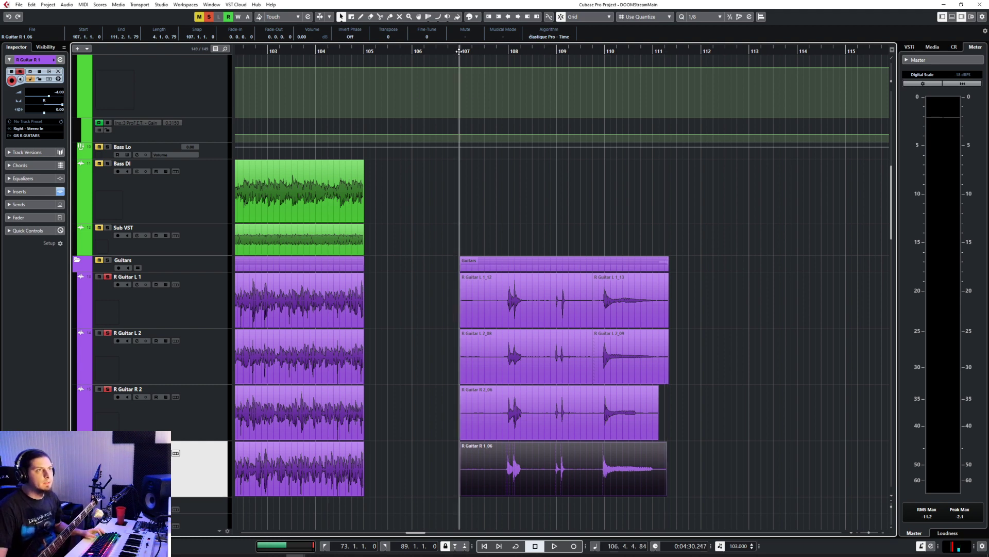
left_click(19, 5)
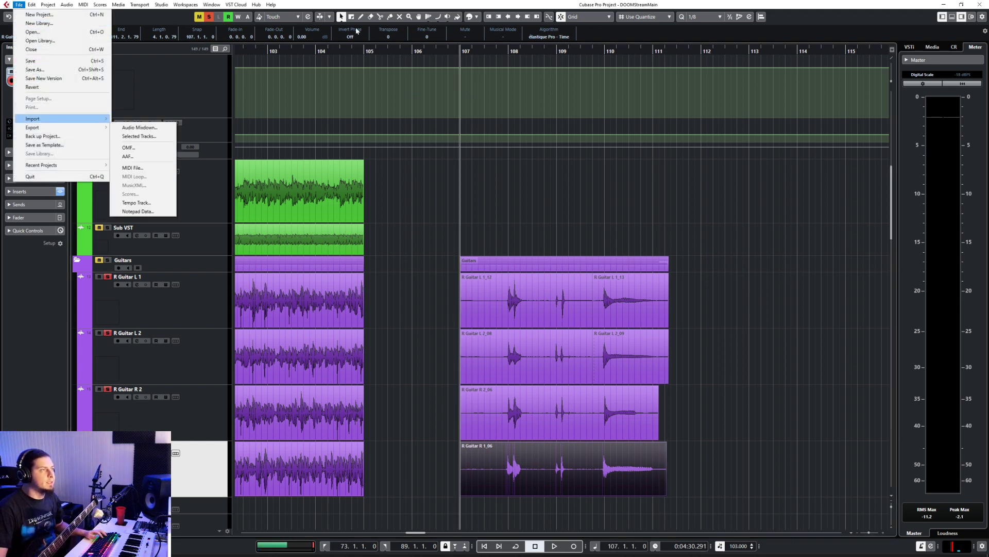
left_click(407, 2)
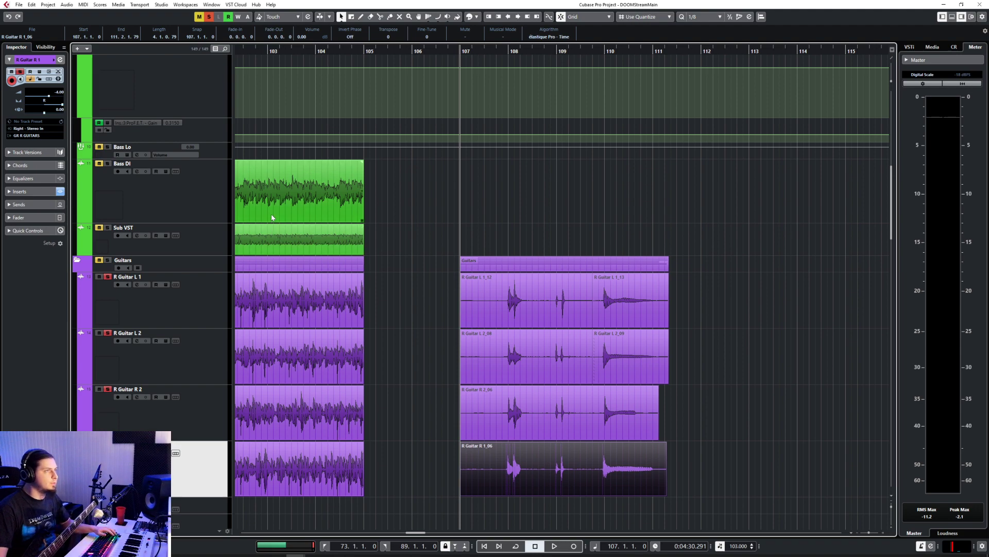
key("F3")
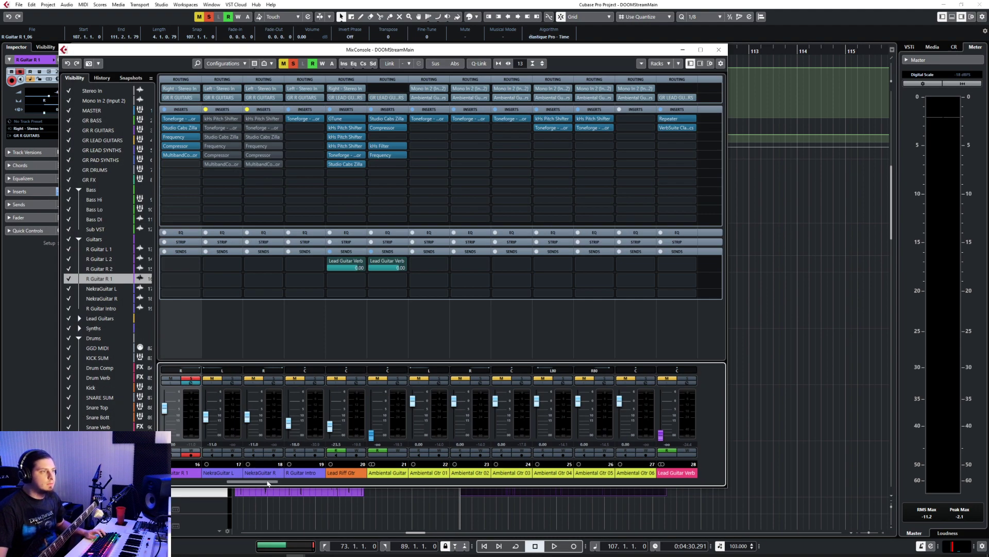
left_click_drag(267, 483, 213, 483)
left_click(170, 119)
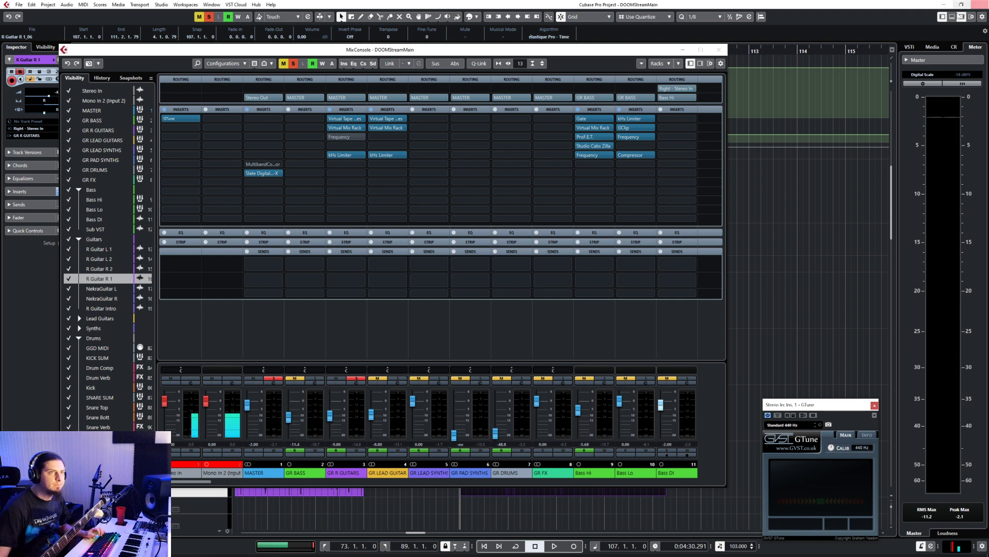
left_click(719, 50)
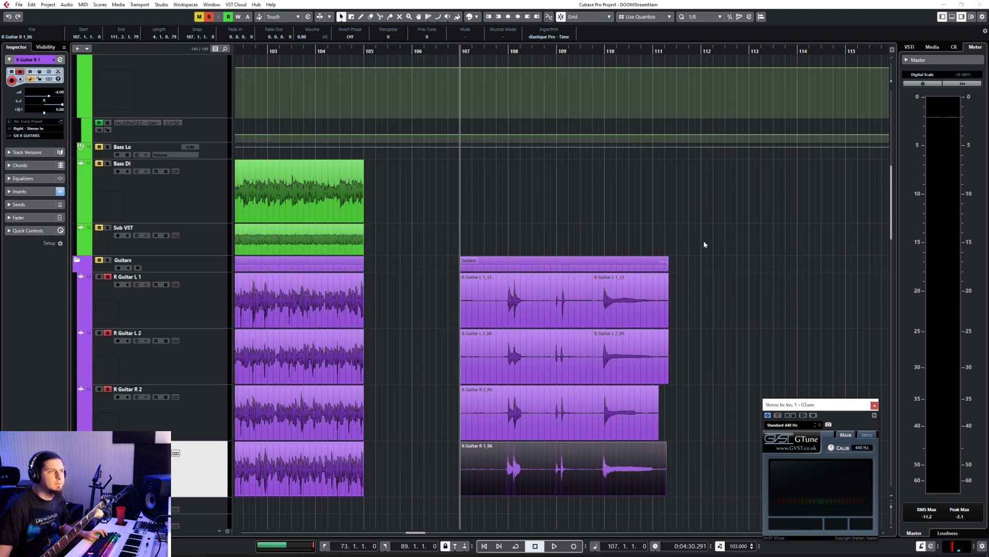
Step: Solo the bass tracks and record a take on Bass DI from bar 107 to about bar 111
left_click(209, 212)
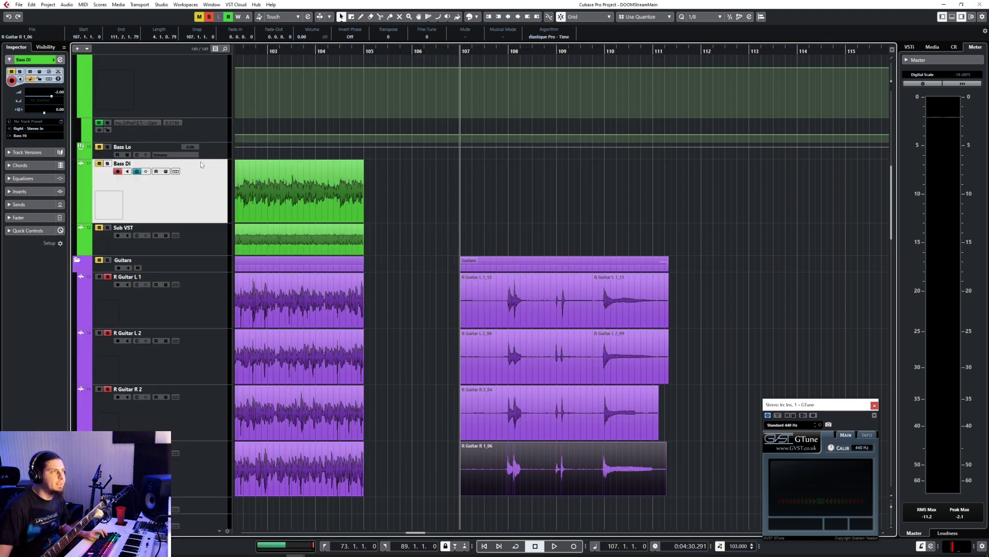
key("Down")
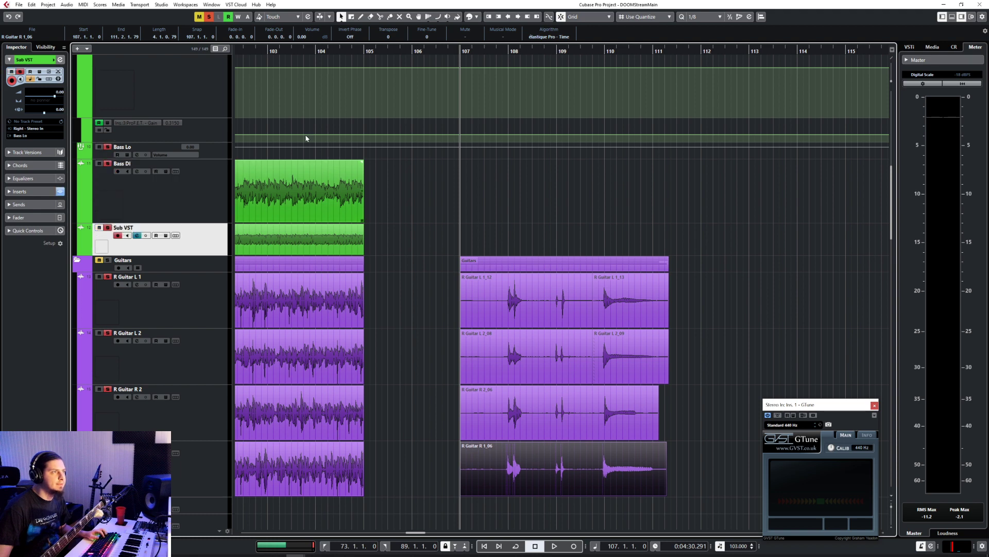
left_click(211, 210)
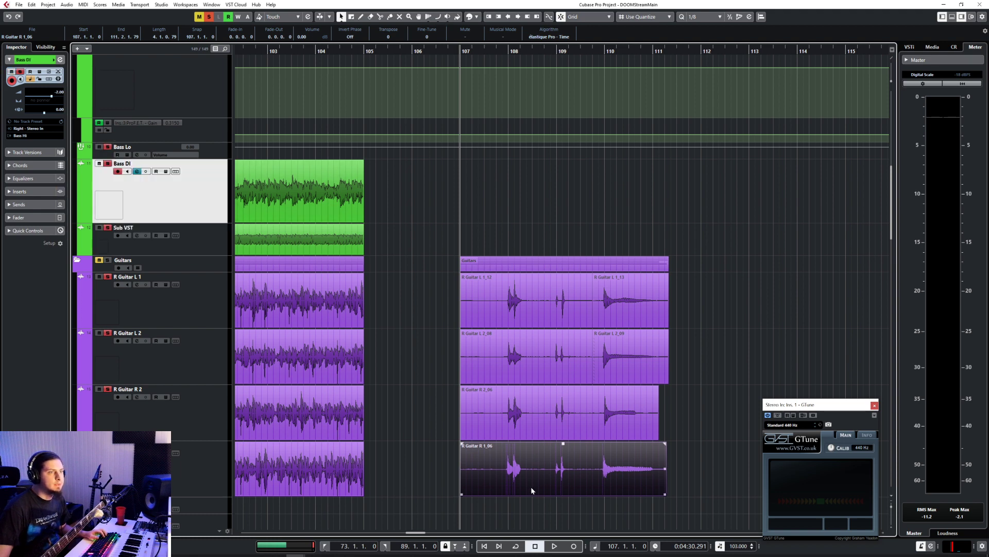
left_click(575, 546)
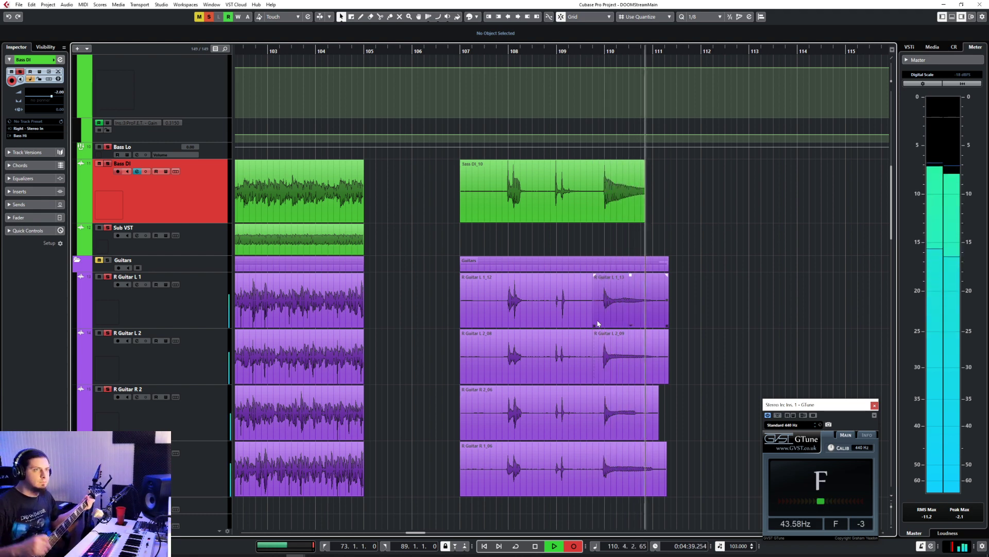
key("space")
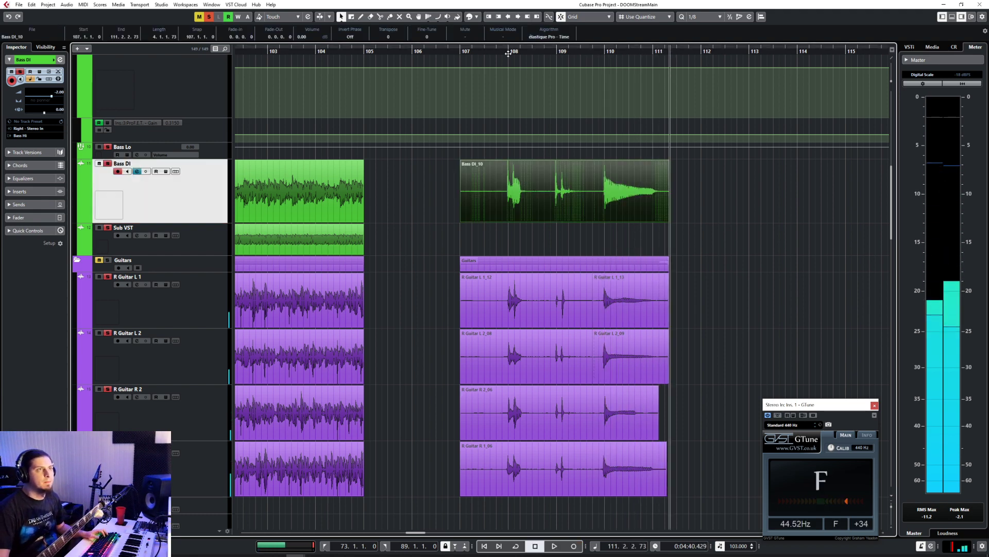
Step: Copy the new Bass DI take onto the Sub VST track at bar 107 and play back the result
key("space")
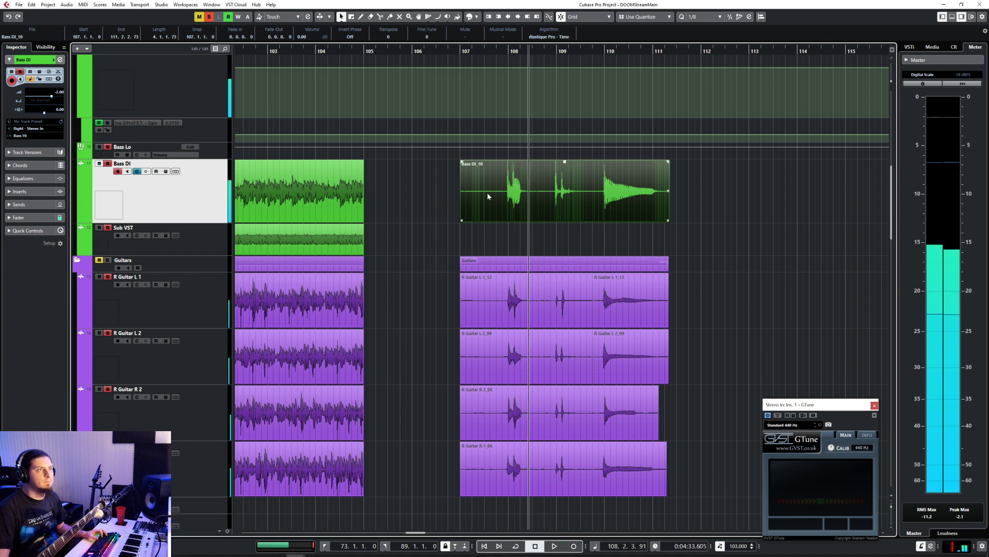
left_click(462, 52)
left_click(219, 229)
key("ctrl+v")
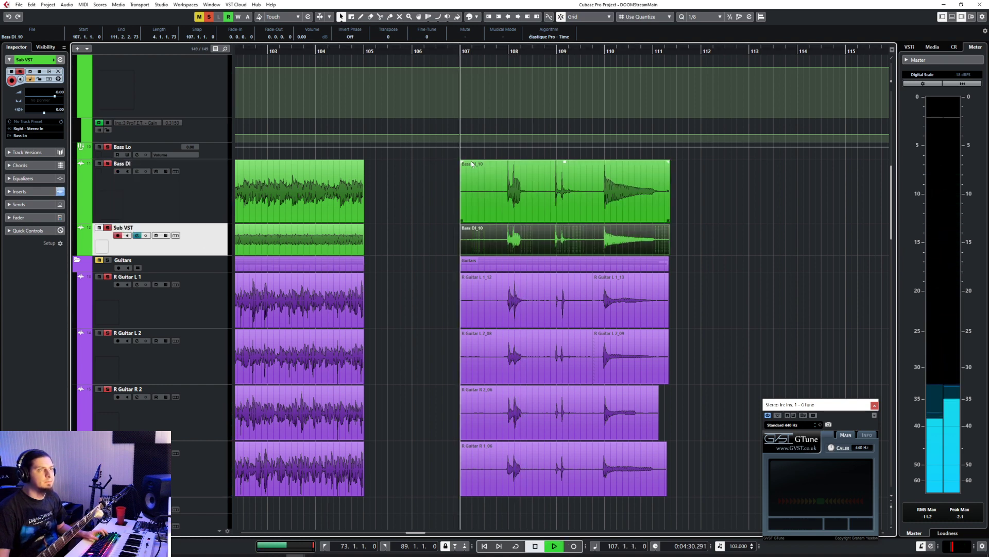
key("space")
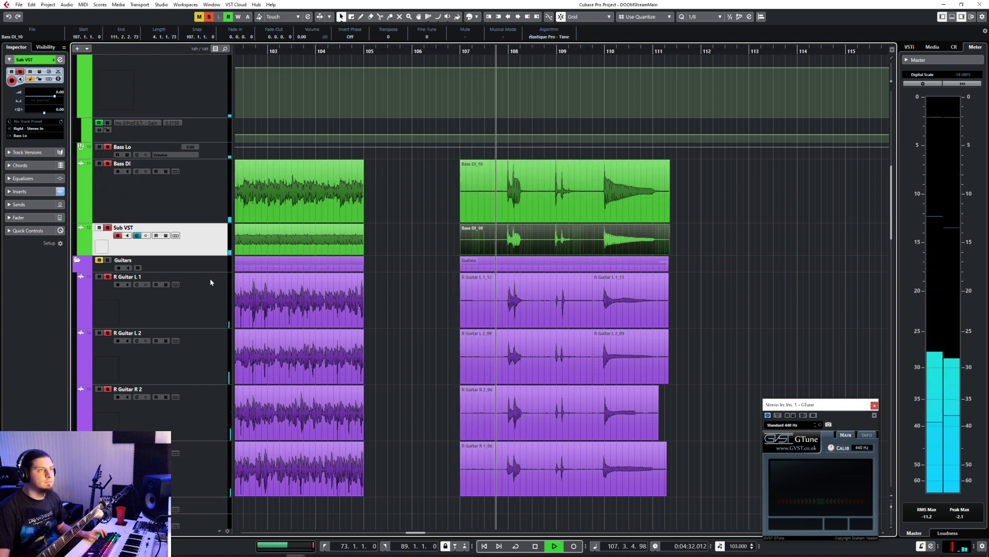
key("space")
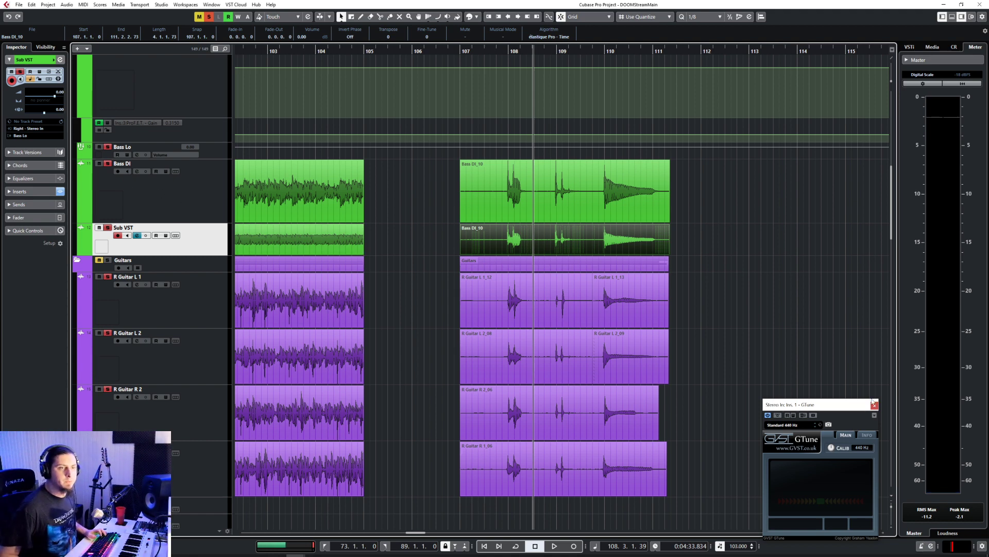
Step: Close the GTune tuner and take the bass and guitar tracks out of solo, leaving Bass DI selected
left_click(876, 405)
left_click(164, 188)
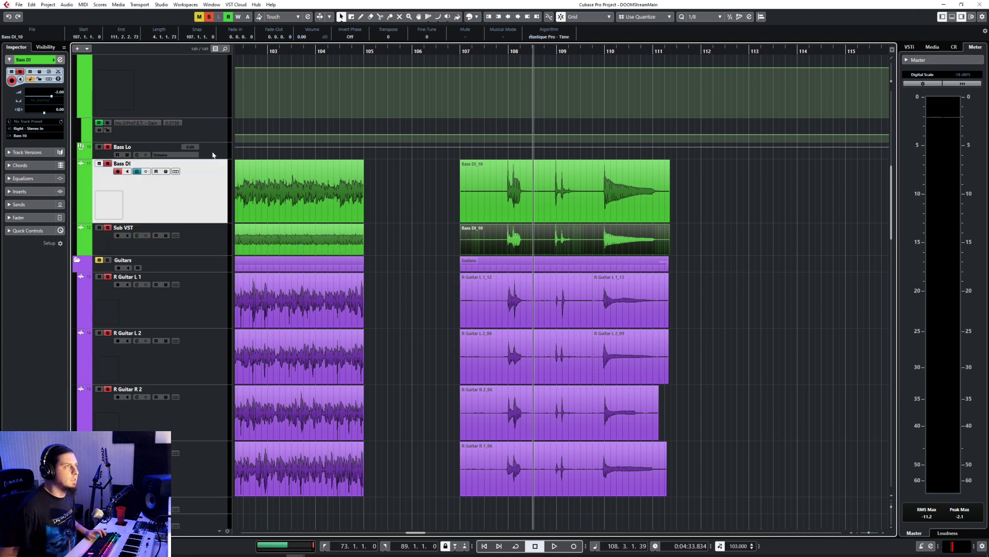
left_click(214, 154)
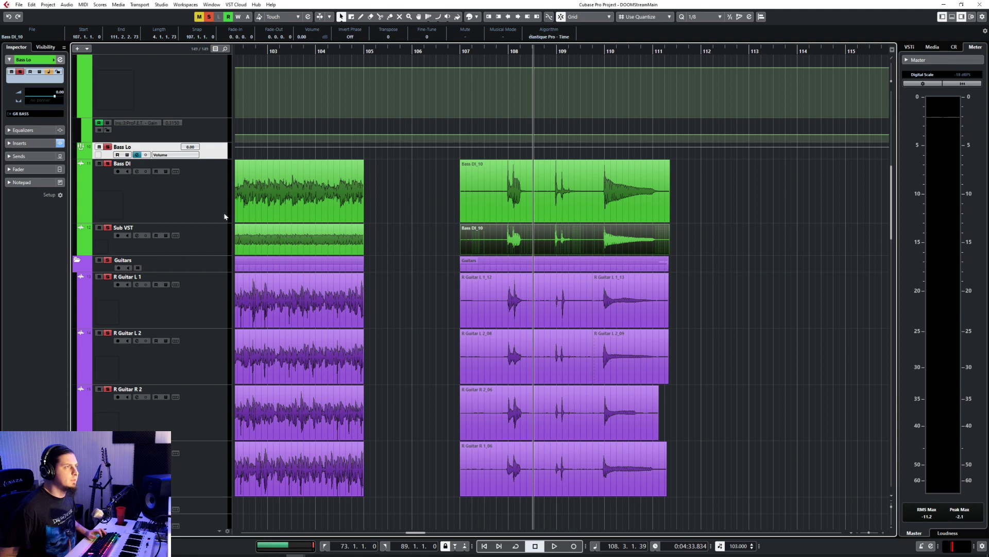
key("s")
left_click(215, 262)
key("s")
left_click(194, 193)
key("s")
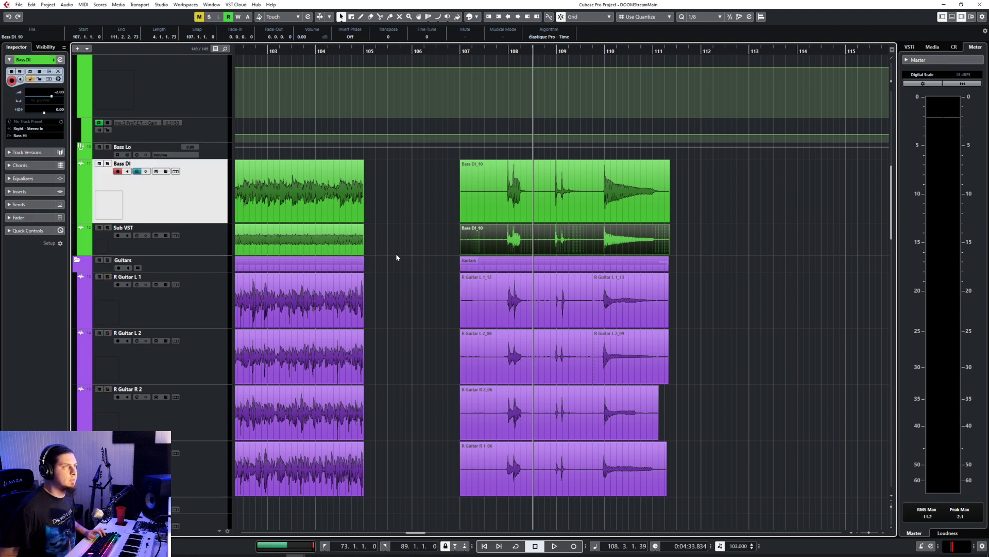
Step: Trim the silence before the first note of the new Bass DI take and move the take to bar 105
scroll(397, 257, "up", 3)
left_click(559, 215)
left_click_drag(540, 220, 376, 196)
mouse_move(326, 220)
left_mouse_down()
mouse_move(338, 221)
mouse_move(328, 220)
left_mouse_up()
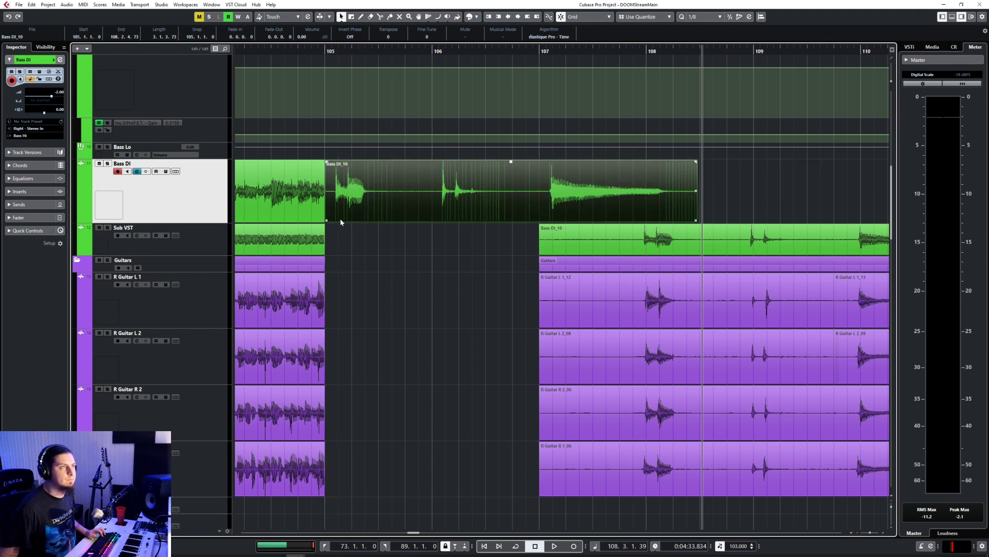
scroll(342, 218, "up", 4)
scroll(341, 217, "left", 3)
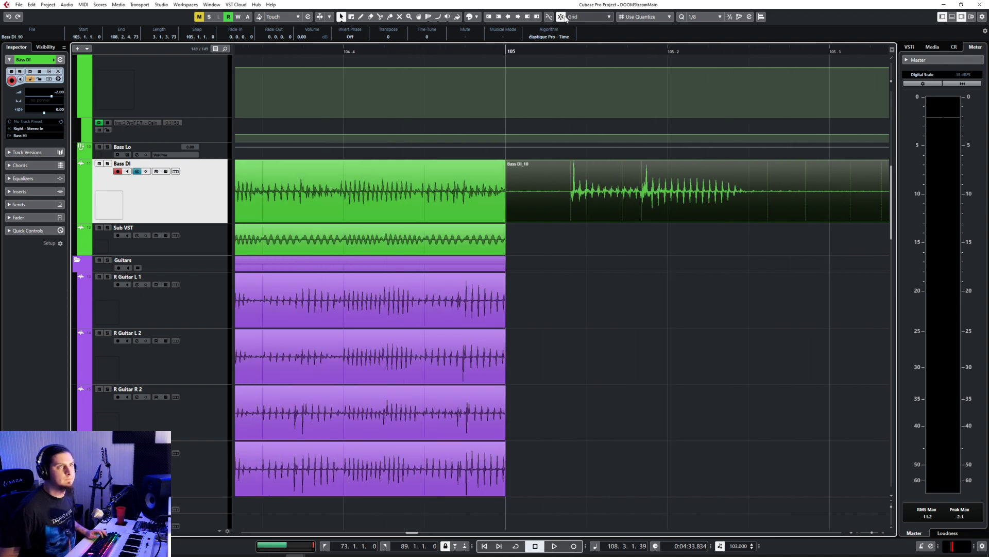
Step: Set the quantize grid to 1/16, then trim and shift the Bass DI take so its first note starts exactly at 105.1.1
mouse_move(509, 222)
left_mouse_down()
mouse_move(553, 220)
mouse_move(515, 219)
left_mouse_up()
left_click(703, 16)
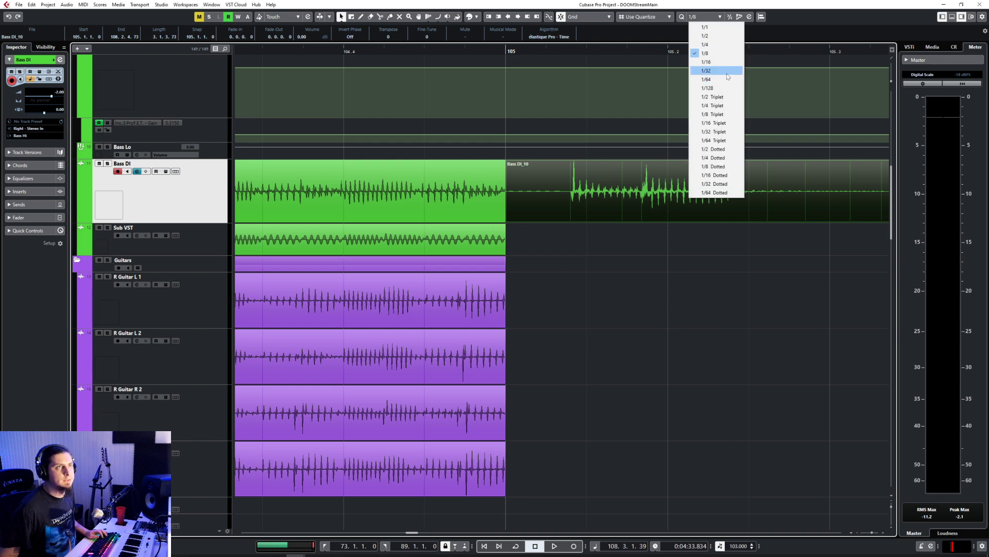
left_click(717, 62)
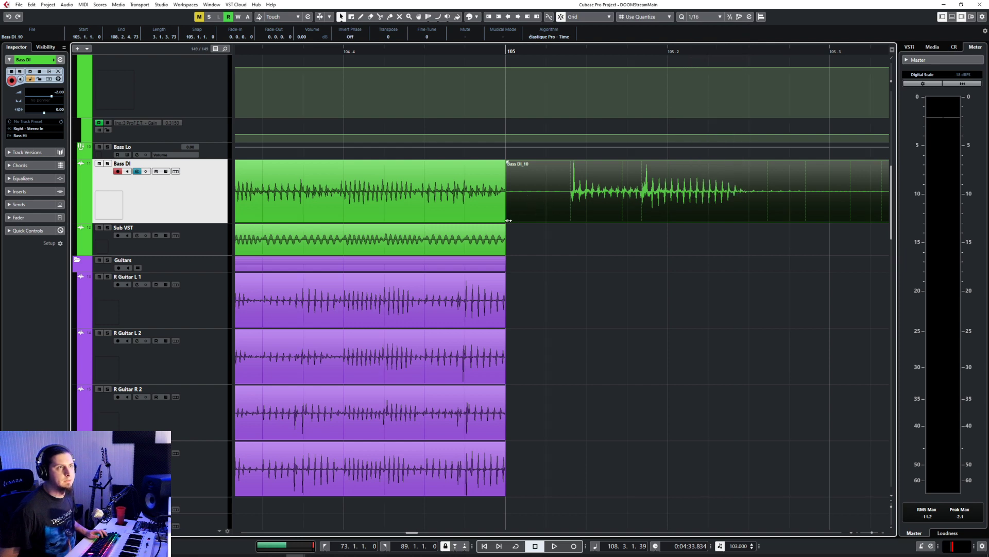
left_click_drag(509, 220, 547, 210)
left_click_drag(595, 202, 507, 221)
left_click(562, 17)
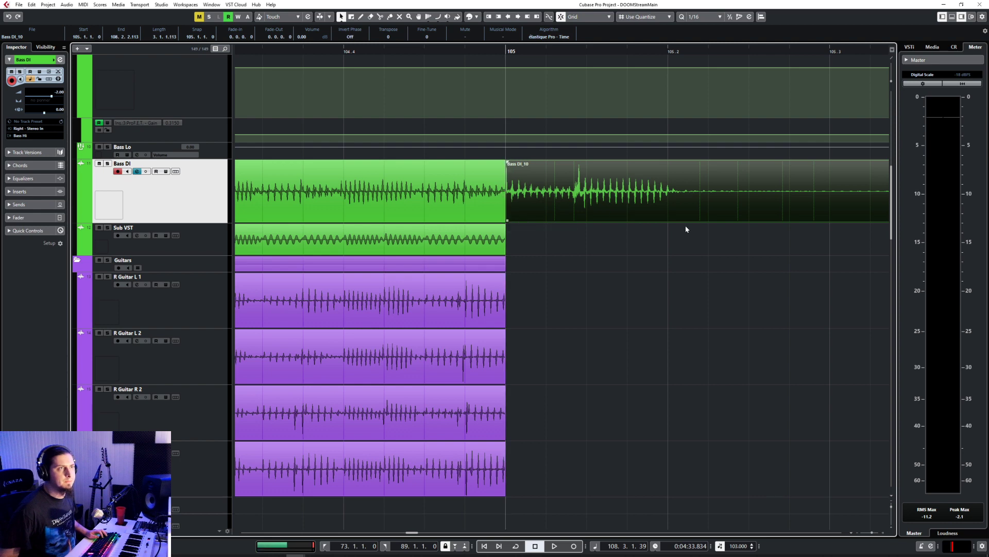
Step: Split the Bass DI take at 105.1.2.65, move the second piece slightly later and crossfade the join
right_click(581, 194)
left_click(581, 194)
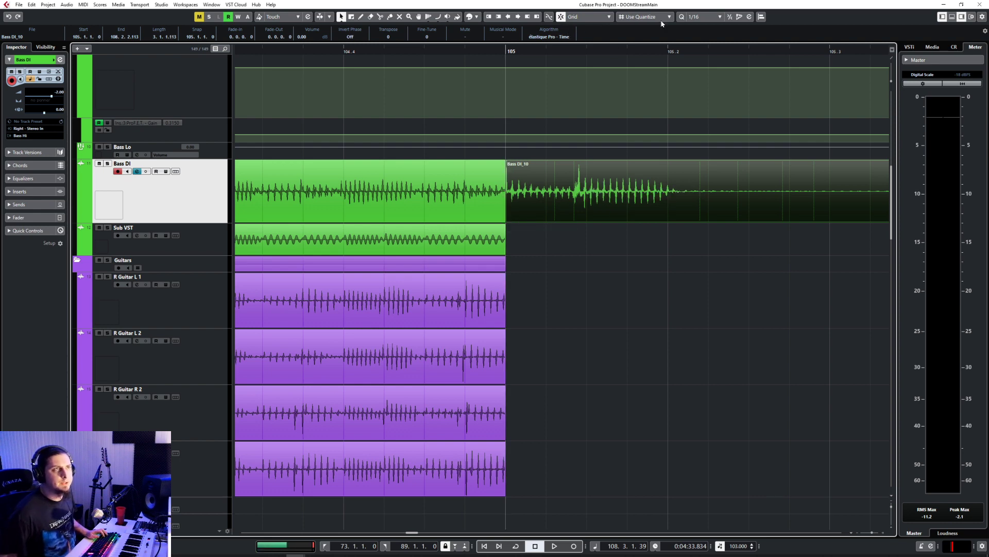
scroll(632, 258, "down", 5)
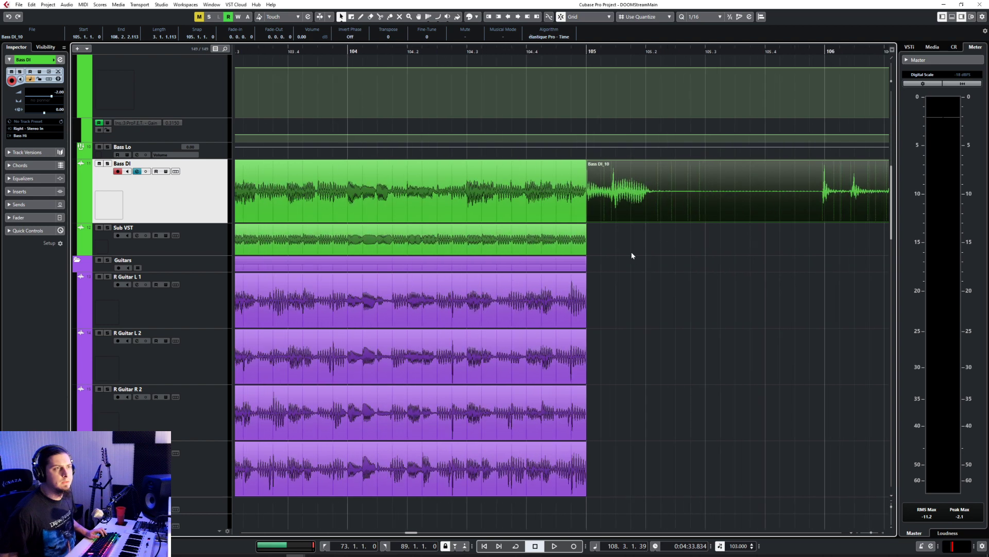
scroll(632, 252, "up", 6)
right_click(557, 186)
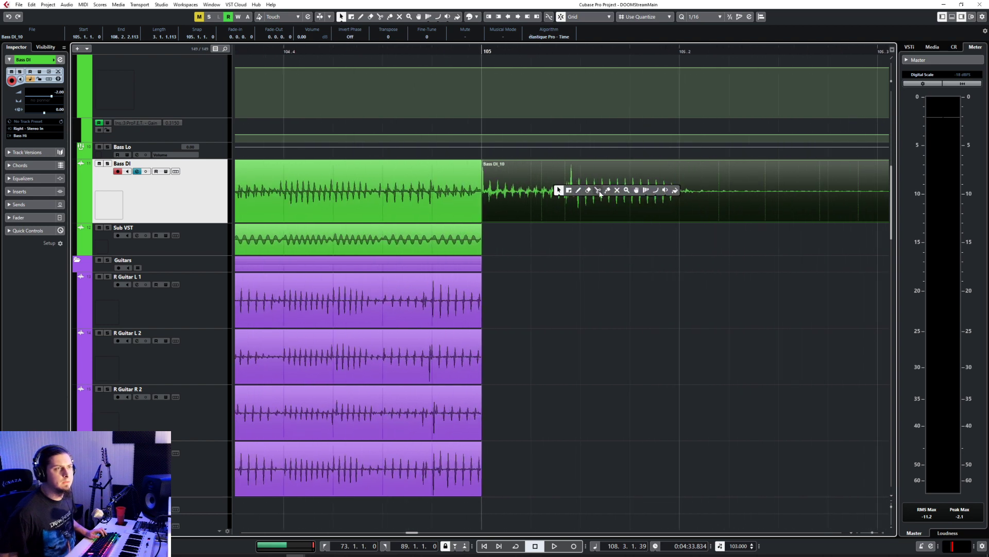
left_click(600, 192)
left_click(559, 193)
right_click(558, 193)
left_click(558, 193)
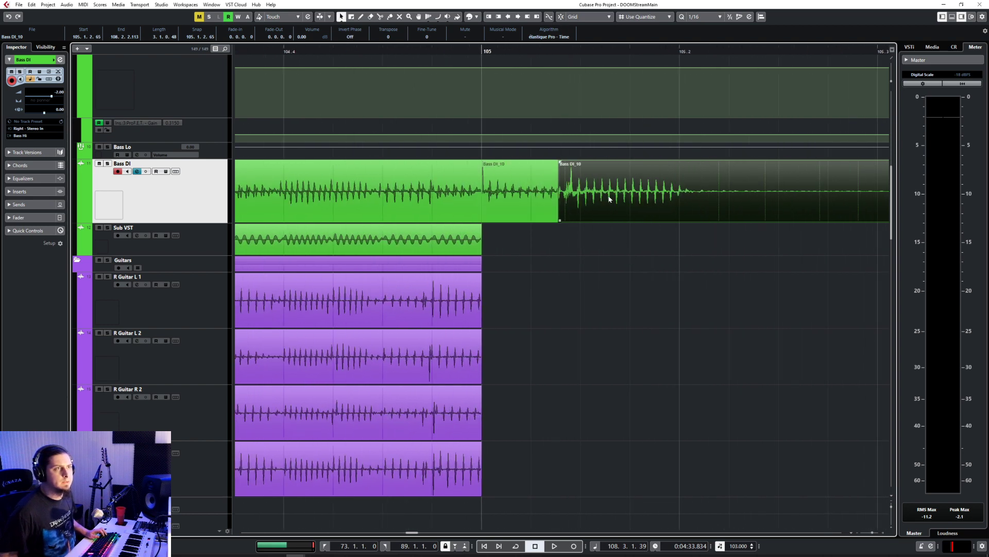
left_click_drag(608, 199, 483, 220)
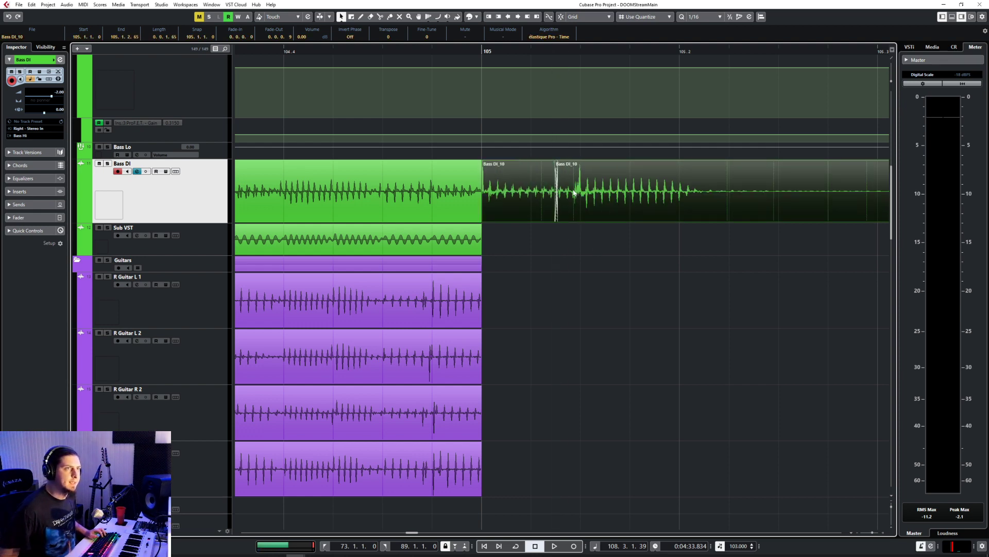
Step: Nudge the second Bass DI piece slightly later so its note's peak lands on the next 1/16 grid line
scroll(573, 192, "up", 5)
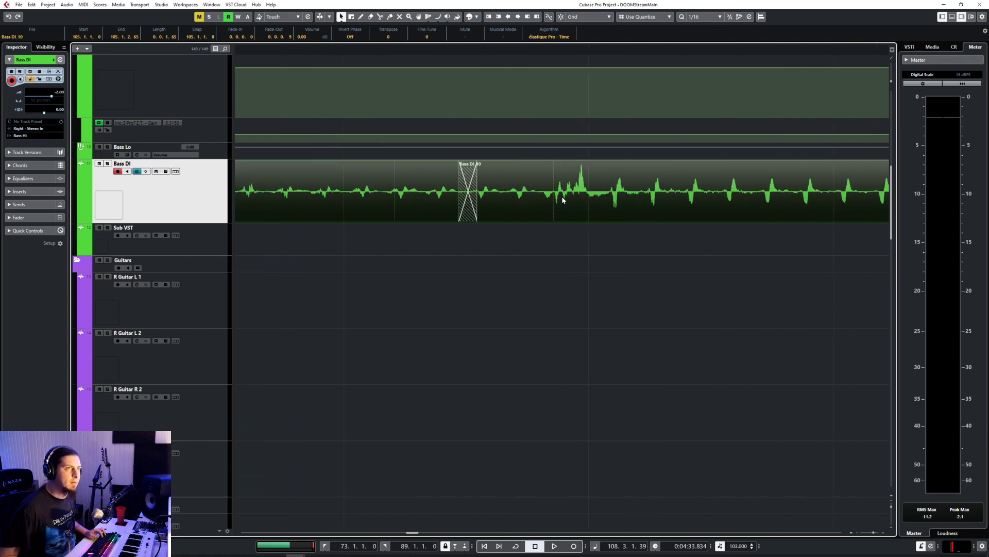
left_click(631, 196)
left_click_drag(634, 197, 639, 196)
scroll(582, 192, "up", 2)
scroll(587, 190, "down", 4)
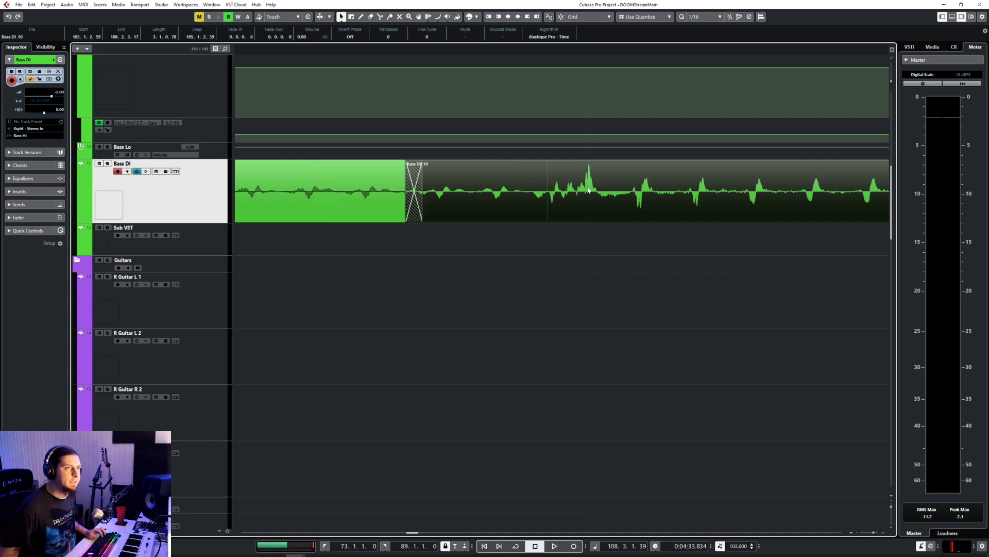
Step: Split the Bass DI take at about 105.4.4.85, just before the note at bar 106, and select the piece ahead of the cut
scroll(603, 231, "down", 2)
scroll(602, 229, "right", 3)
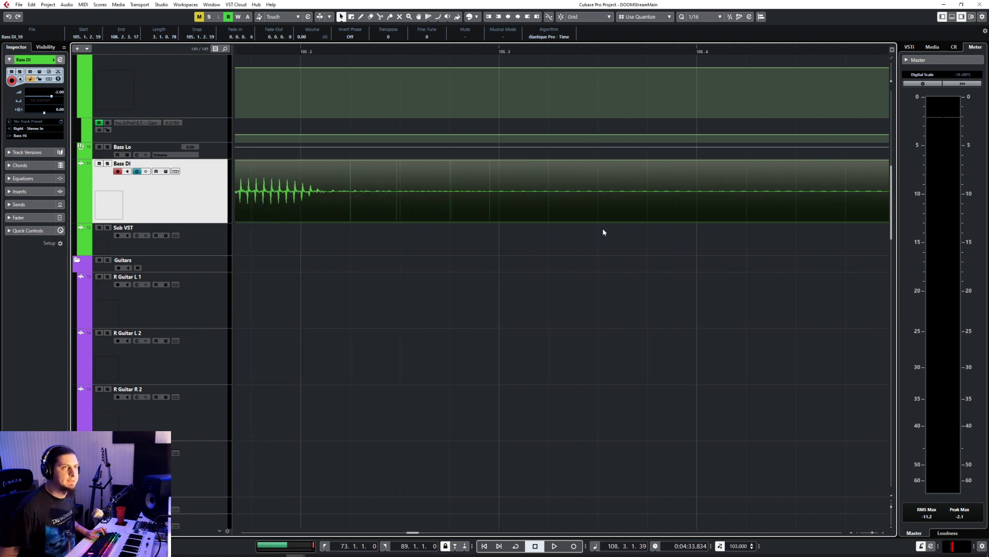
scroll(537, 231, "down", 3)
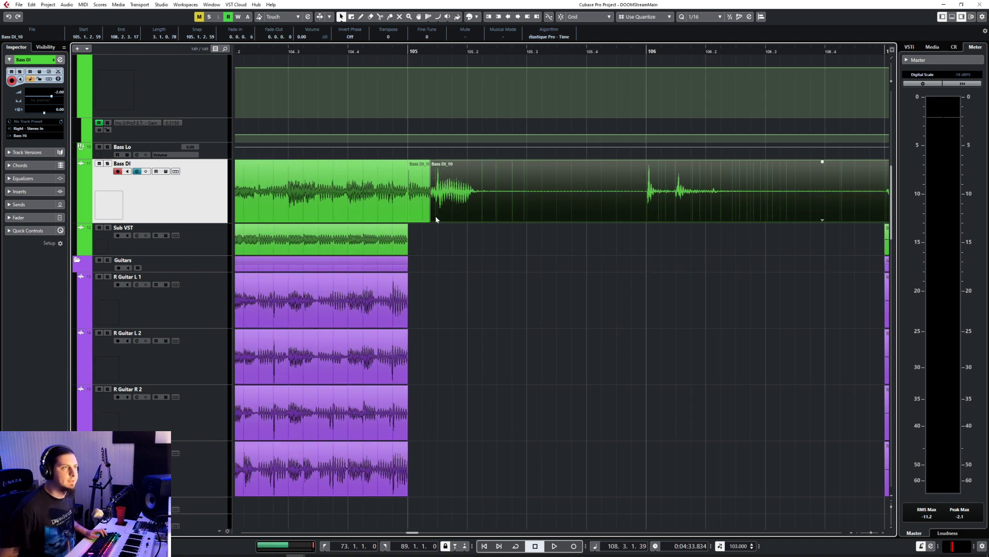
left_click(423, 212)
right_click(499, 193)
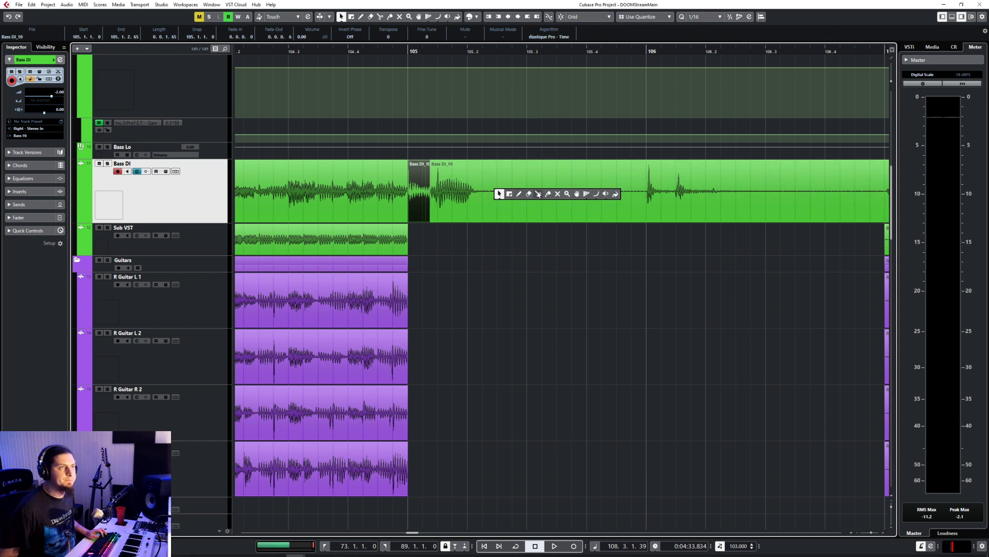
left_click(538, 194)
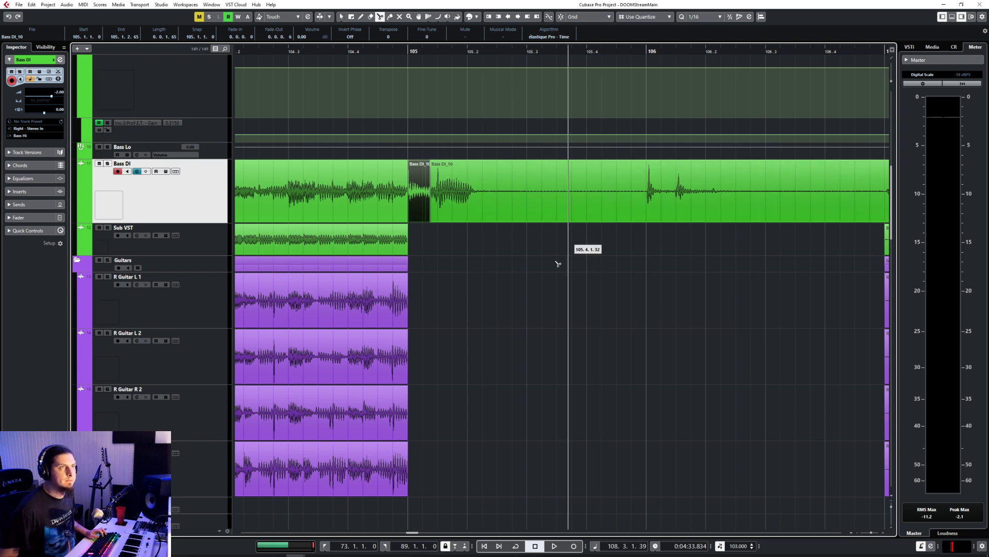
scroll(558, 264, "down", 15)
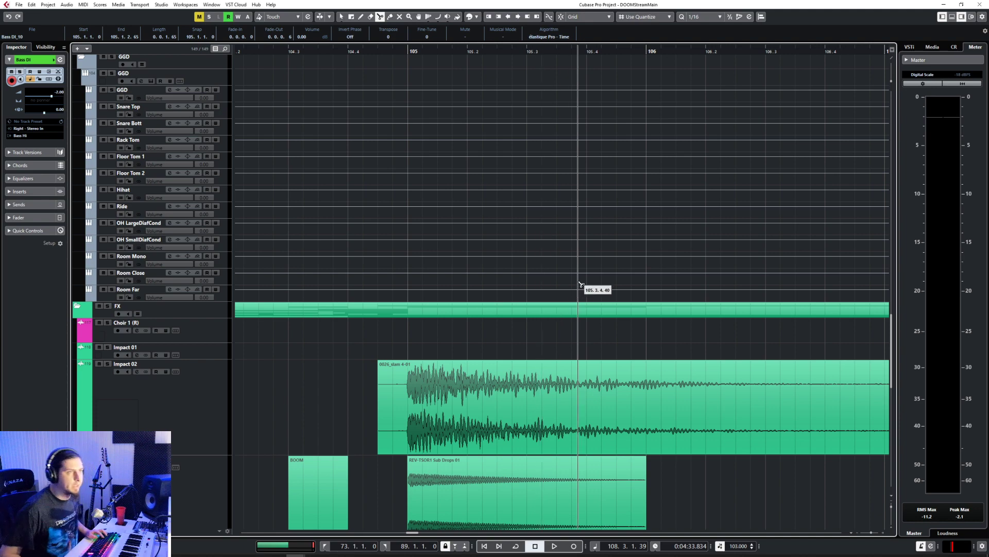
scroll(584, 288, "up", 5)
scroll(593, 289, "up", 20)
scroll(644, 273, "down", 5)
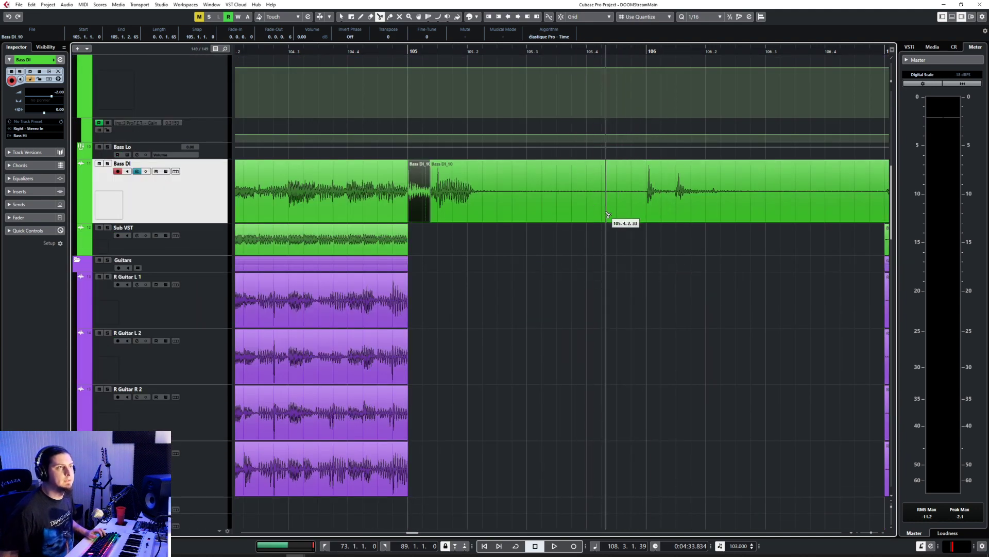
left_click(643, 206)
key("1")
left_click(641, 206)
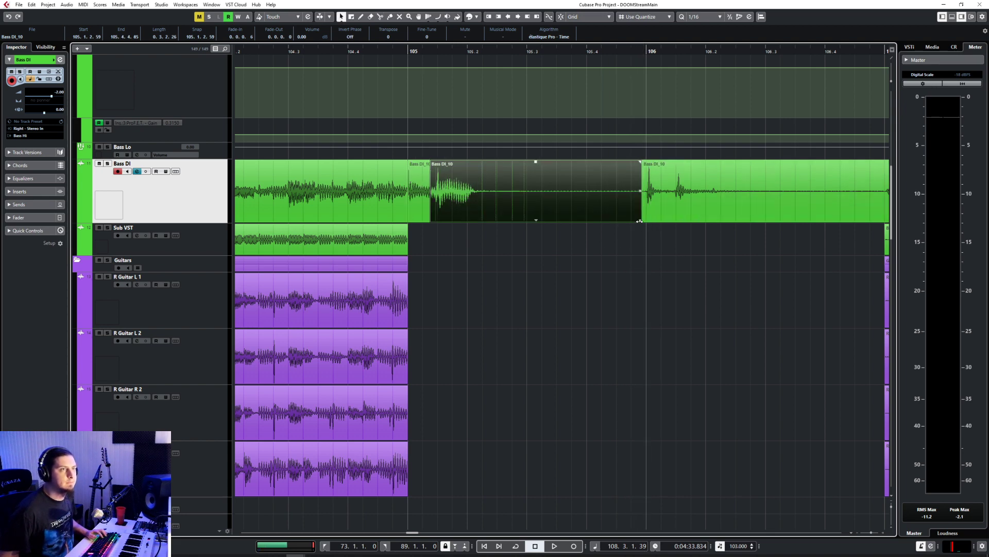
Step: Shorten the piece before the cut, move the following piece to 105.1.4.67 so its note peaks on 105.2, and crossfade them
left_click_drag(639, 221, 473, 214)
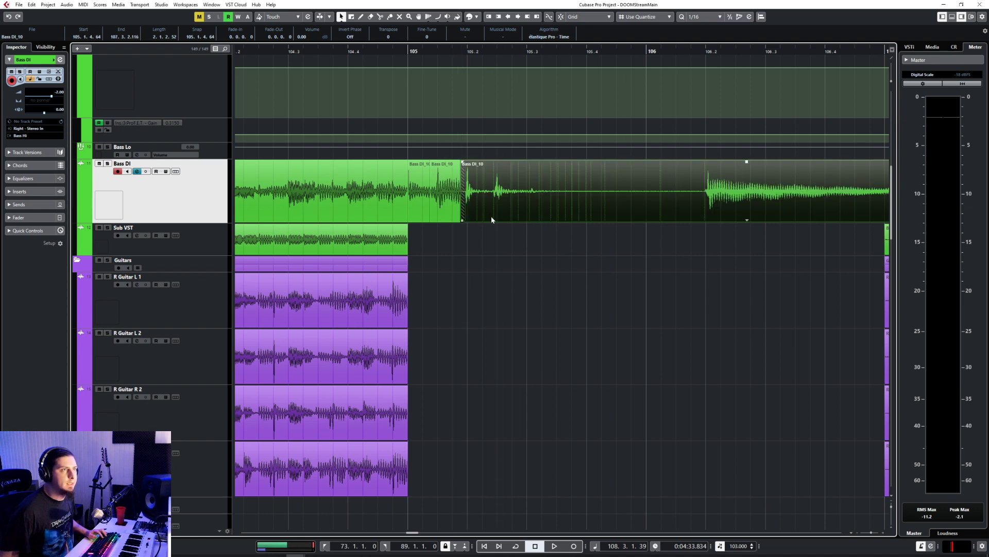
scroll(462, 235, "up", 6)
left_click_drag(531, 202, 534, 205)
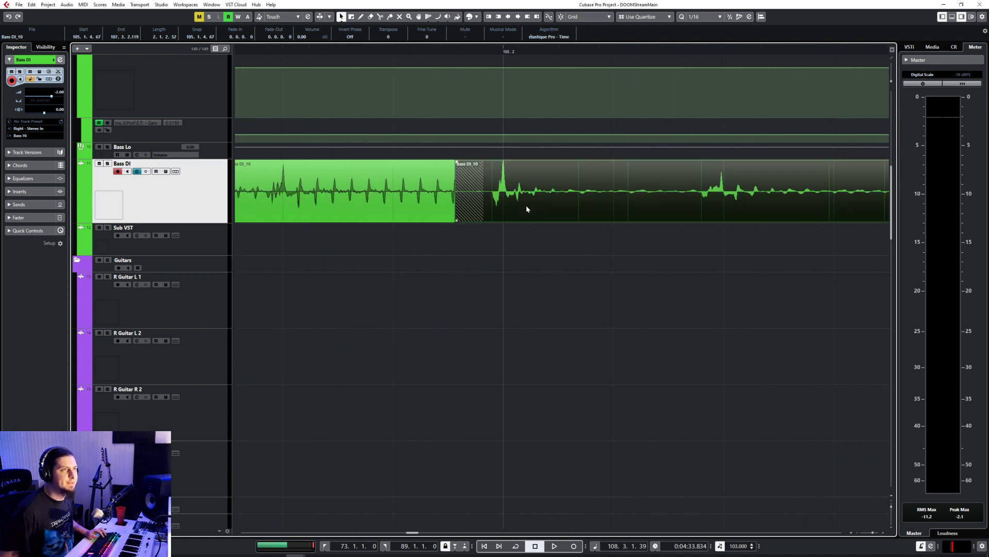
left_click(434, 206, "shift")
key("x")
Step: Split the Bass DI take at about 106.1.4.13, just before the sustained note at 106.2
scroll(528, 254, "down", 3)
left_click(575, 218)
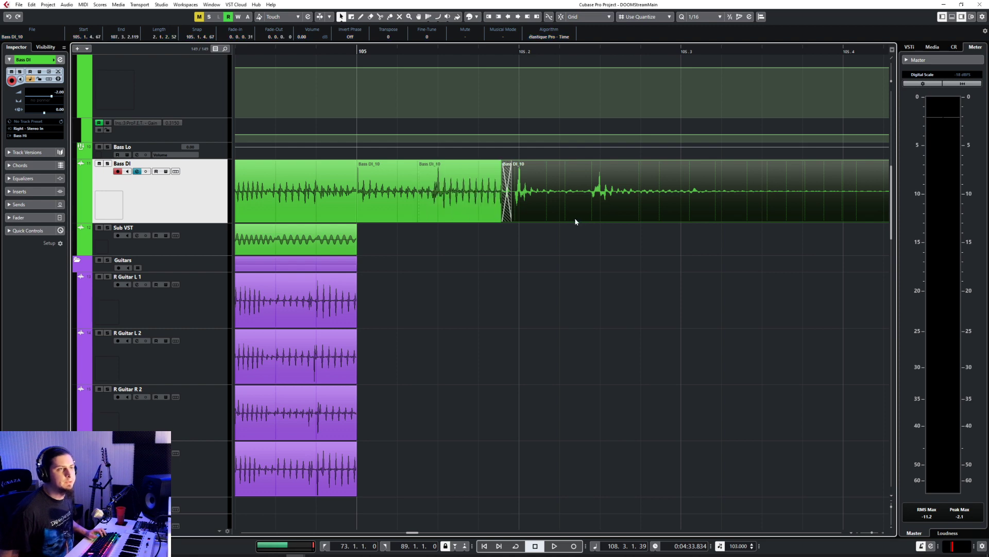
right_click(576, 220)
left_click(605, 216)
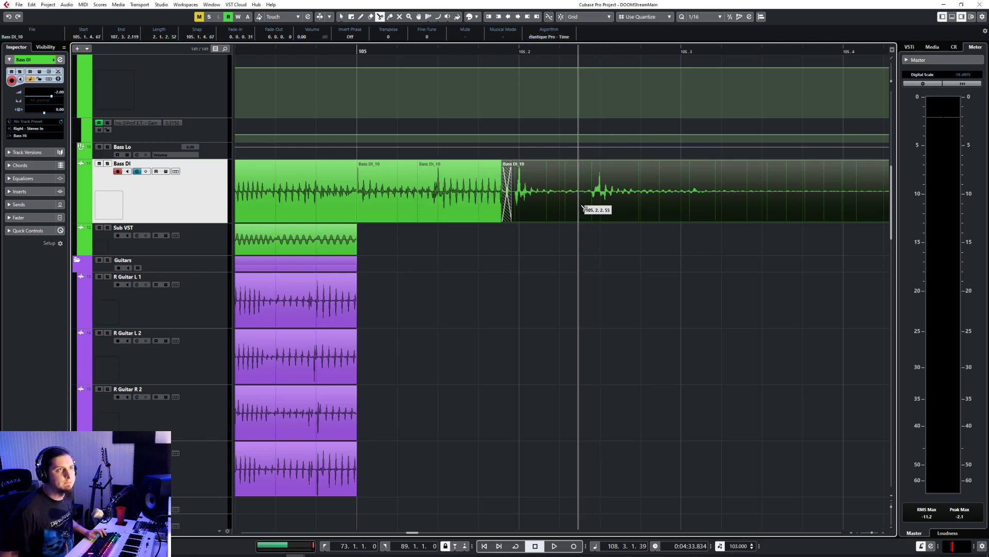
scroll(616, 255, "down", 3)
scroll(598, 212, "right", 3)
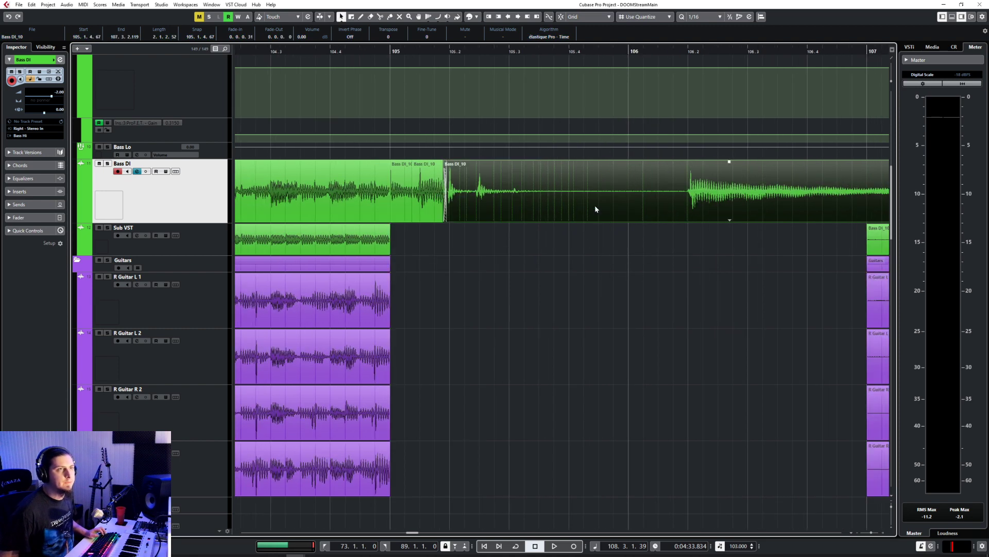
right_click(567, 220)
left_click(607, 219)
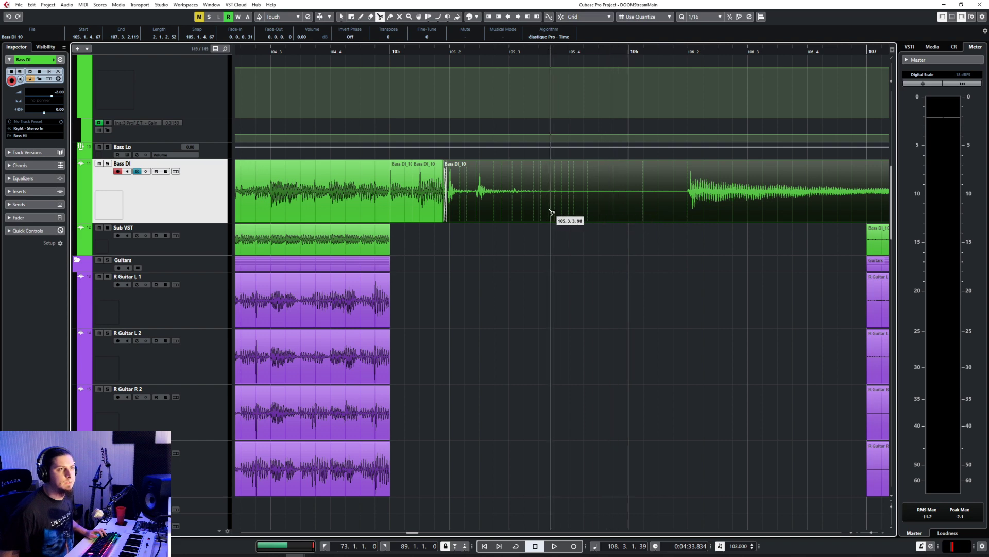
left_click(676, 212)
key("1")
left_click(681, 219)
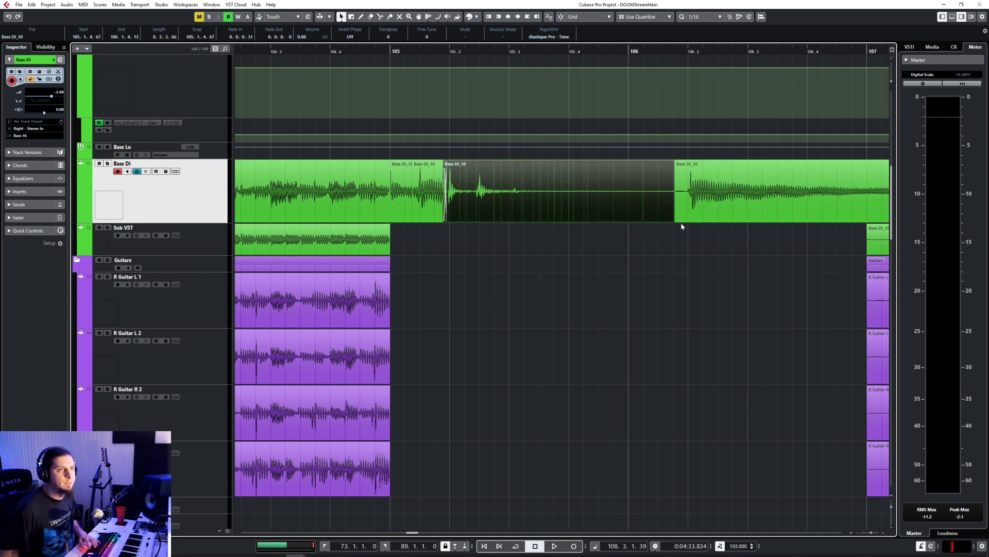
Step: Shorten the piece before the cut, move the sustained note to 105.2.3.117 so it hits on 105.3, and crossfade them
left_click_drag(673, 220, 504, 220)
left_click_drag(718, 203, 541, 213)
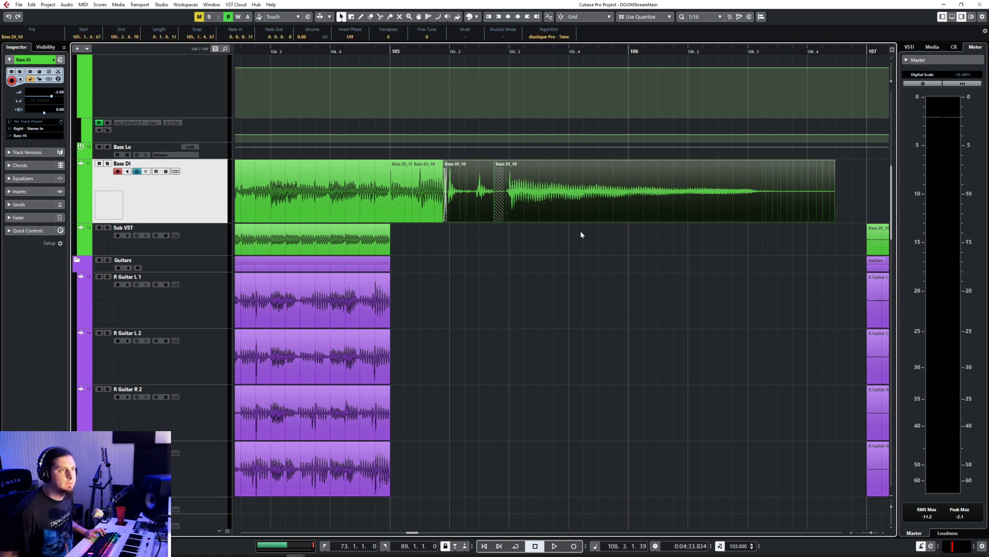
left_click(482, 222)
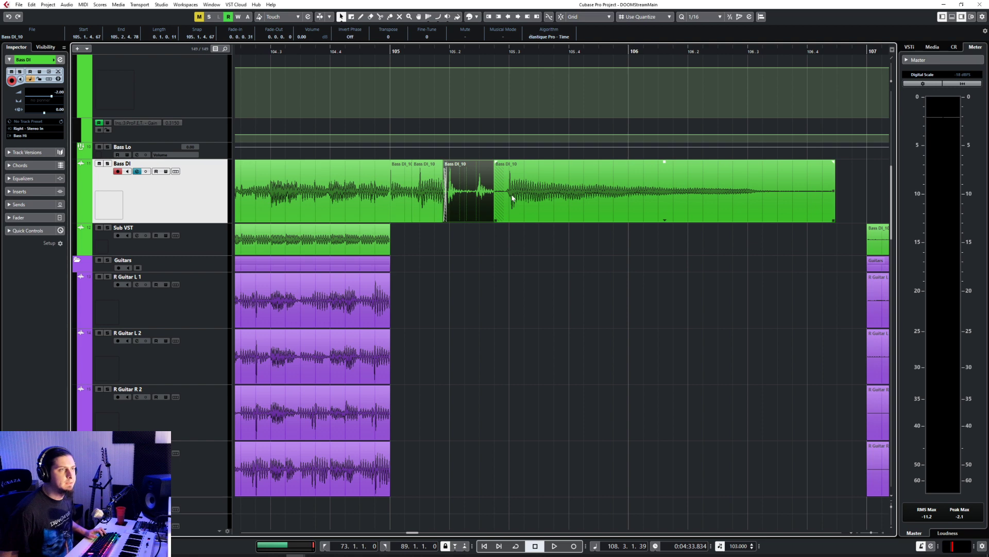
key("x")
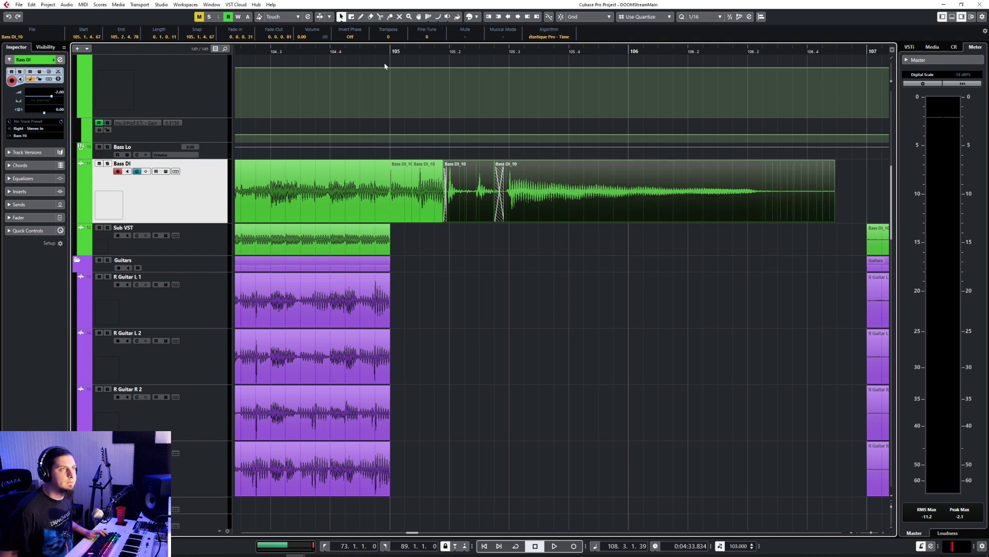
Step: Play back the bass edit from just before bar 105
left_click(376, 51)
key("space")
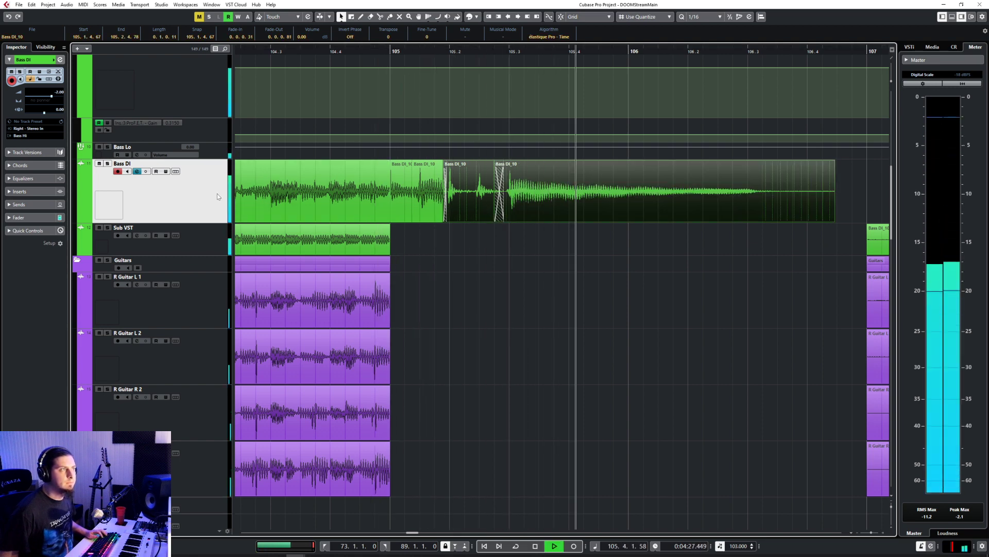
key("space")
Step: Trim the sustained Bass DI note to end at 105.3.4.111 and give it a fade-out of 0.0.2.65
left_click(570, 206)
left_click_drag(834, 221, 568, 230)
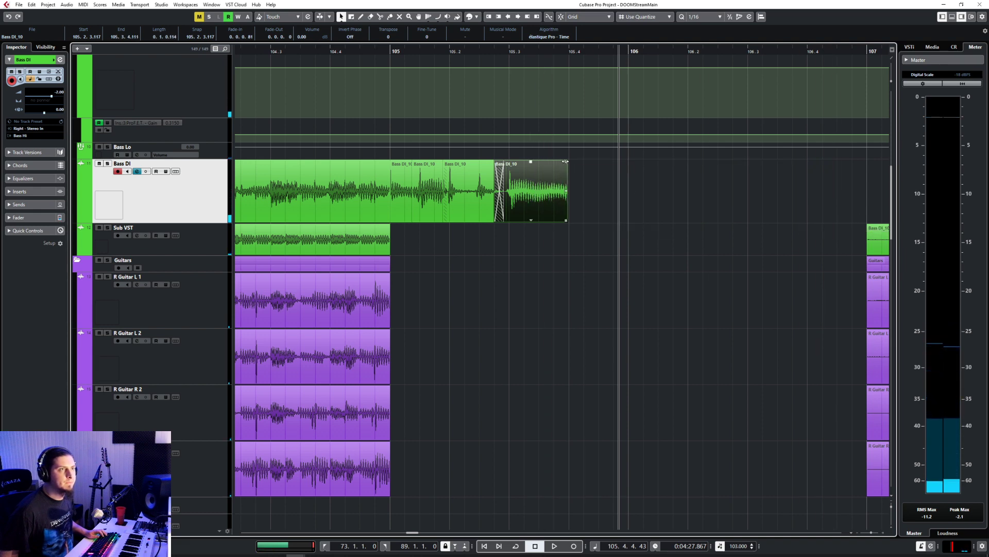
left_click_drag(565, 161, 529, 161)
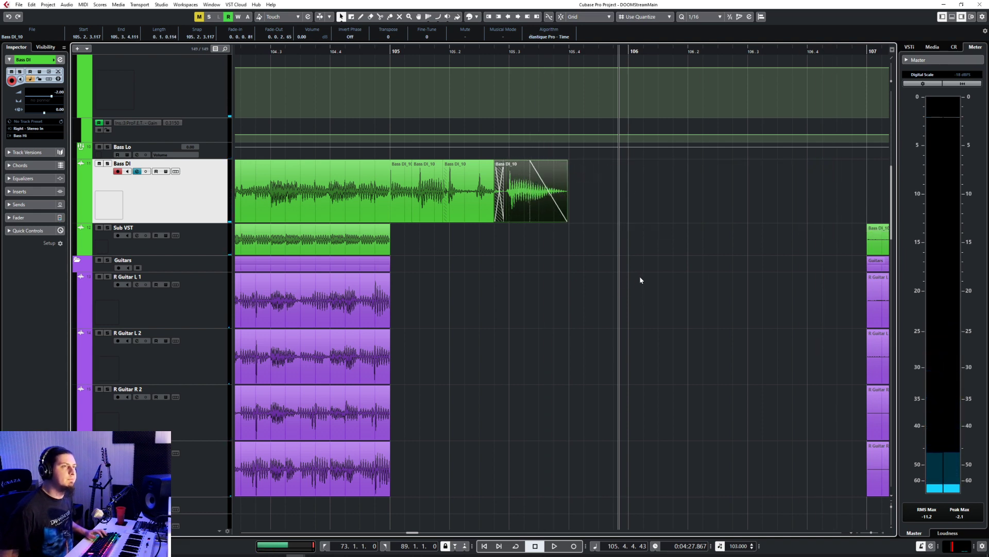
Step: Play back from 104.3.3.105 and shorten the sustained Bass DI note's fade-out so it begins near the event's end
scroll(640, 280, "down", 2)
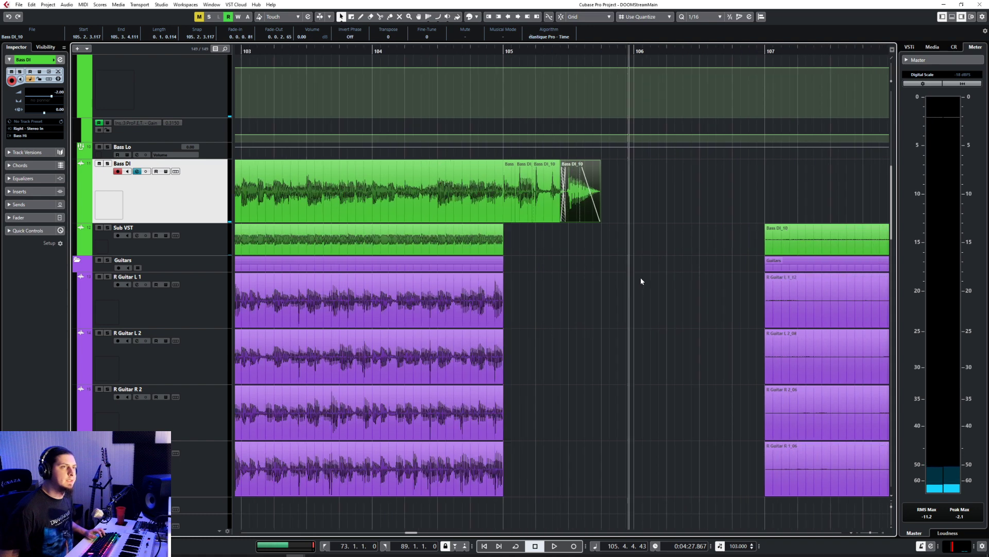
left_click(462, 53)
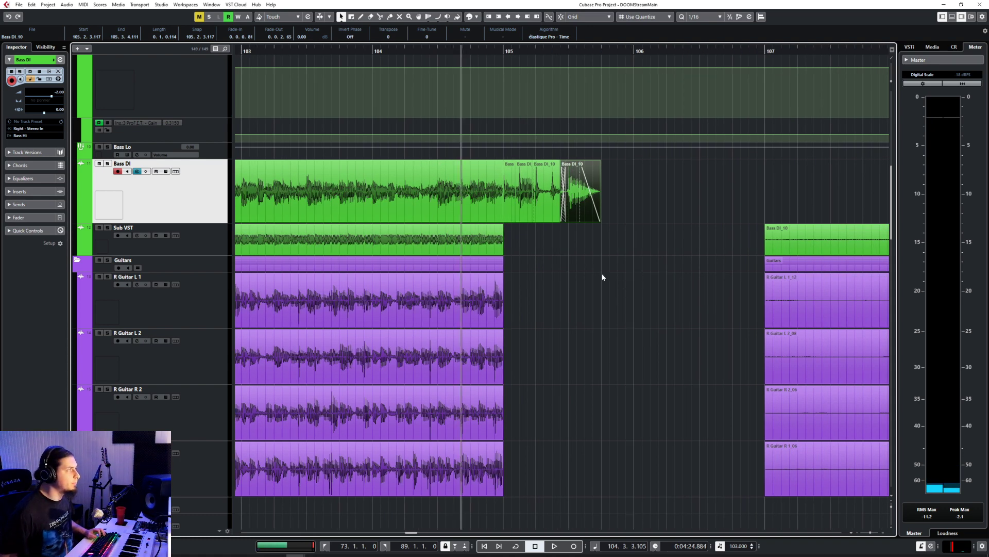
key("space")
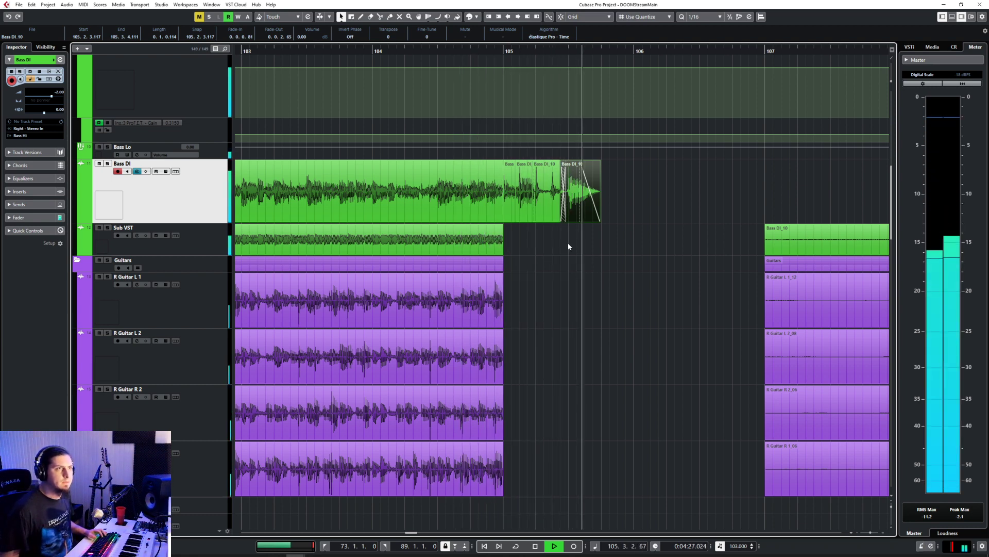
key("space")
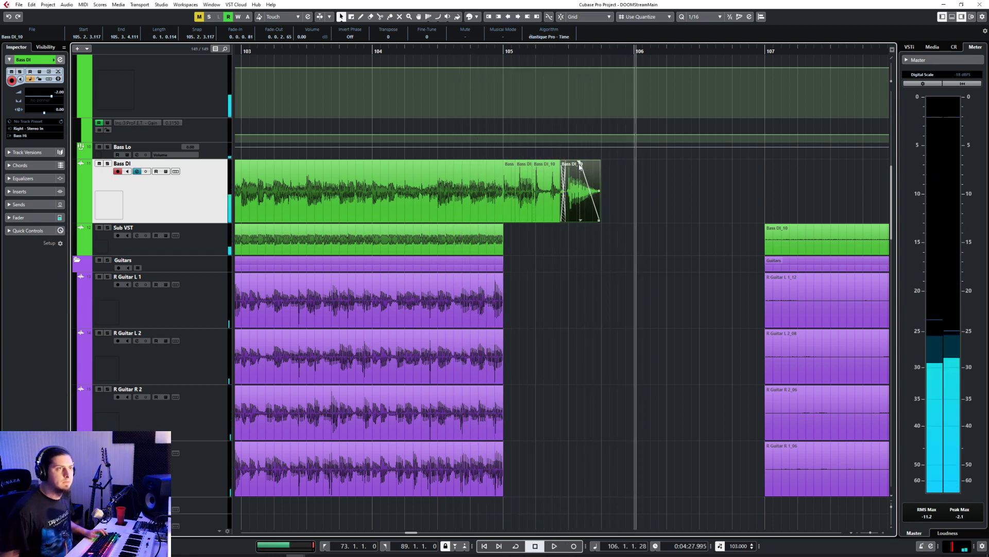
left_click_drag(581, 164, 593, 170)
left_click(606, 197)
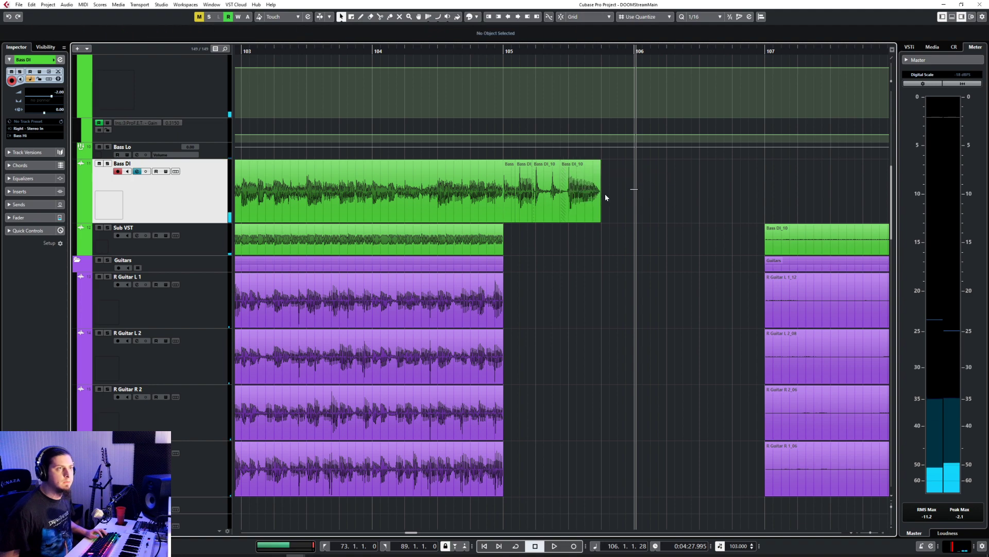
Step: Copy the cut Bass DI pieces from bar 105 to bar 108 with a 1/1 grid, and delete the Sub VST take at bars 107 to 111
left_click_drag(508, 214, 506, 213)
left_click(697, 21)
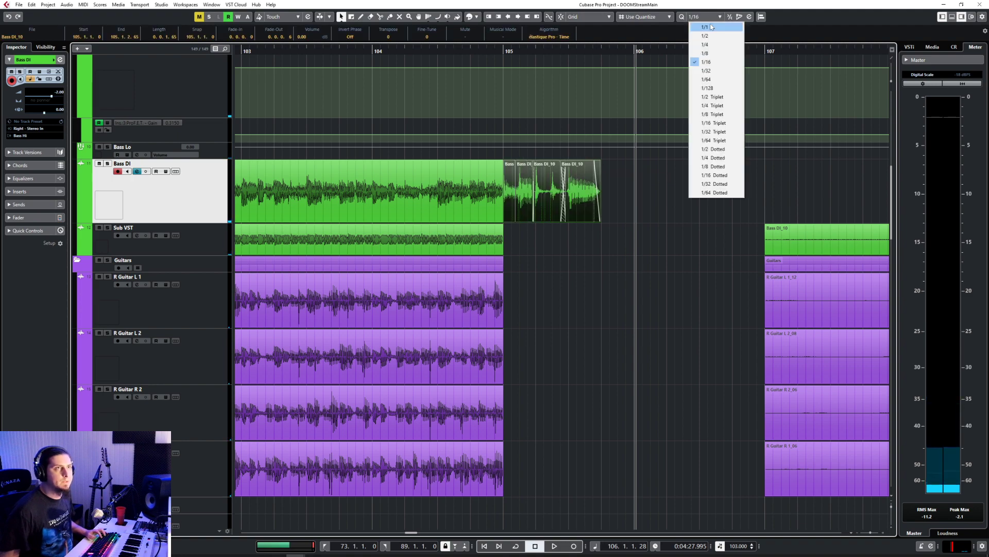
left_click(706, 27)
scroll(650, 205, "down", 2)
scroll(649, 206, "right", 3)
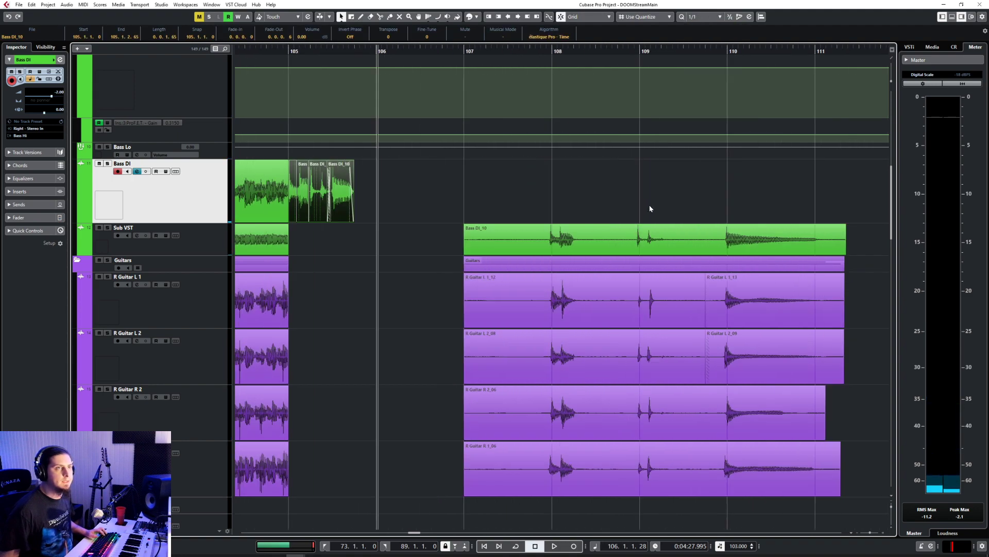
left_click(550, 52)
key("ctrl+v")
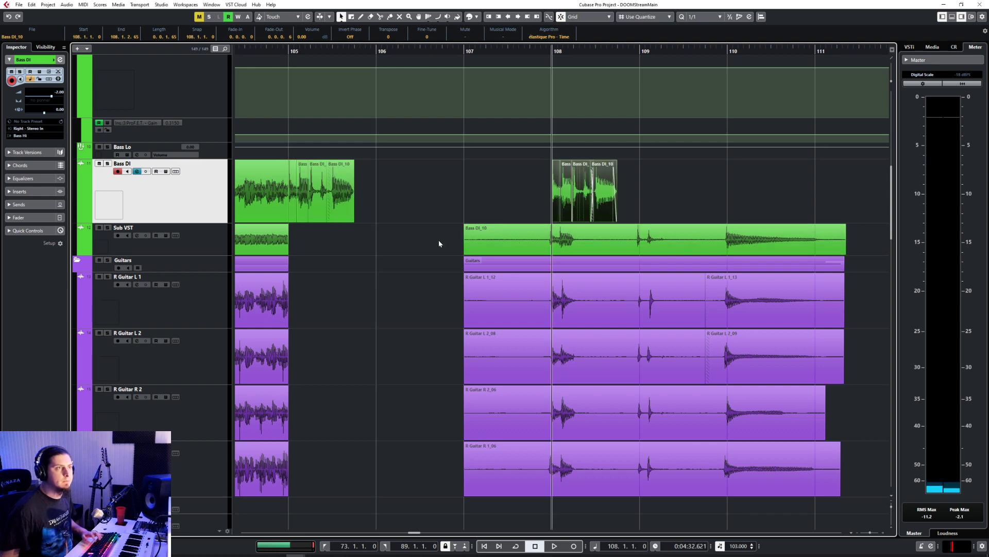
left_click(592, 248)
key("Delete")
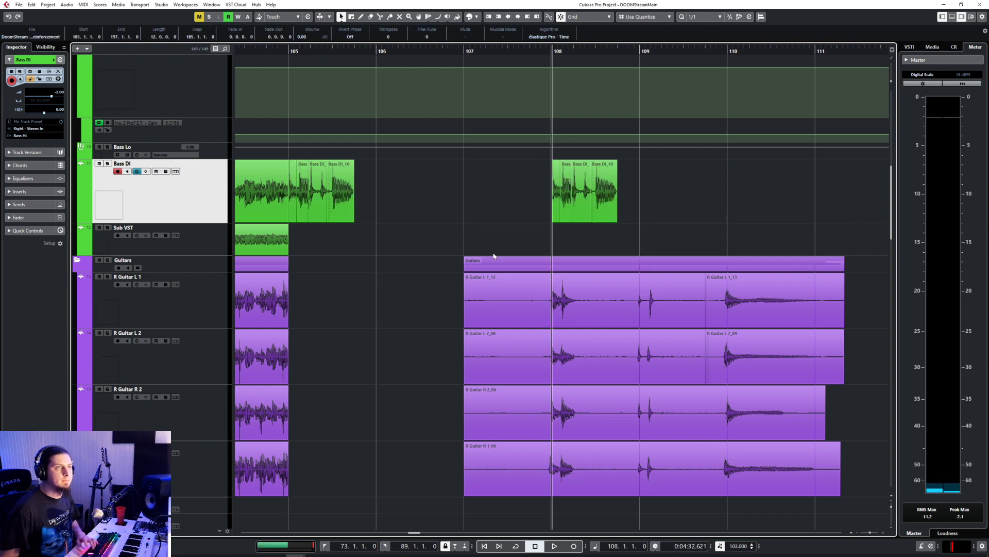
Step: Play back from bar 105, mute the Guitars folder's tracks and replay the passage with bass and drums only
left_click(295, 51)
key("space")
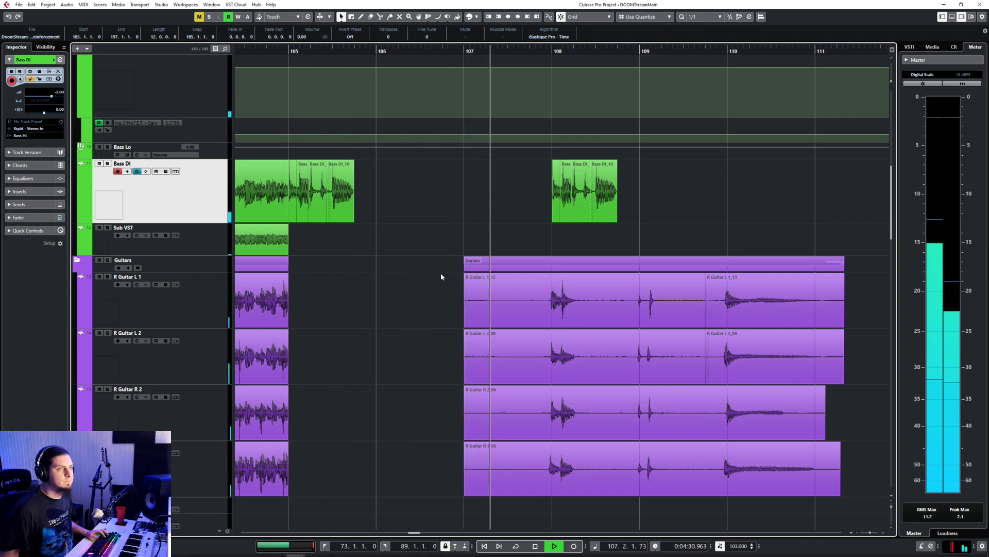
key("space")
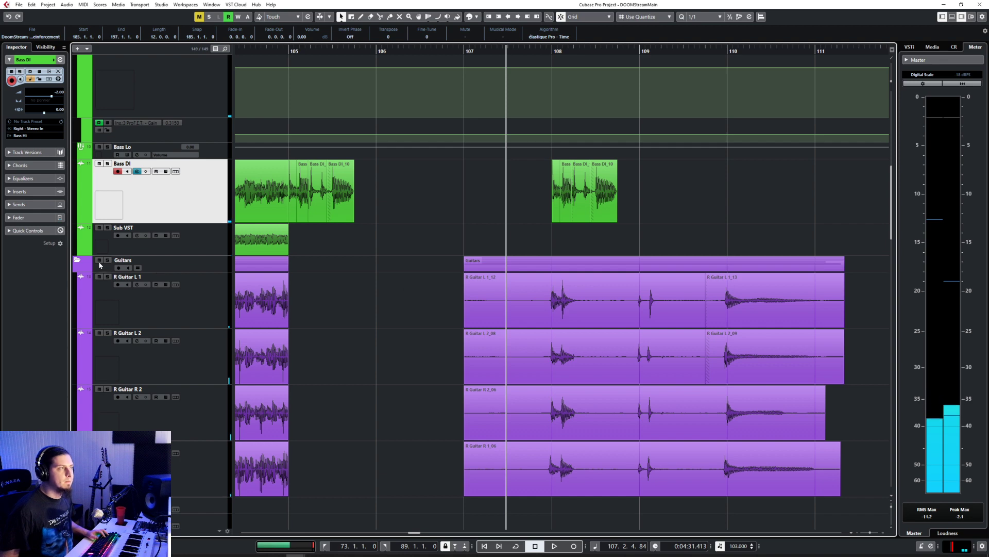
left_click(259, 52)
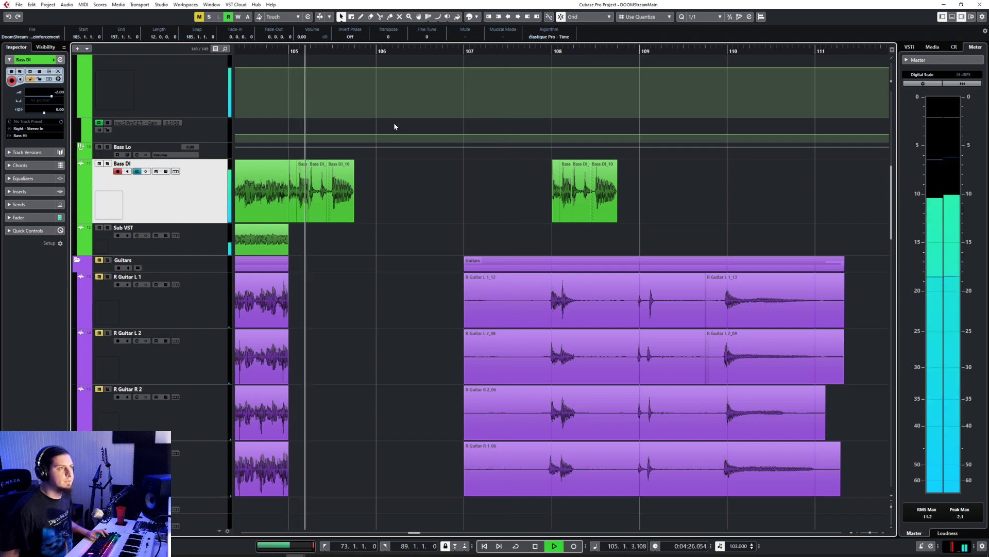
Step: Copy the cut Bass DI pieces at bars 105 and 108 to the same positions on the Sub VST track
left_click(293, 185)
left_click_drag(654, 175, 290, 200)
left_click(287, 52)
left_click(206, 245)
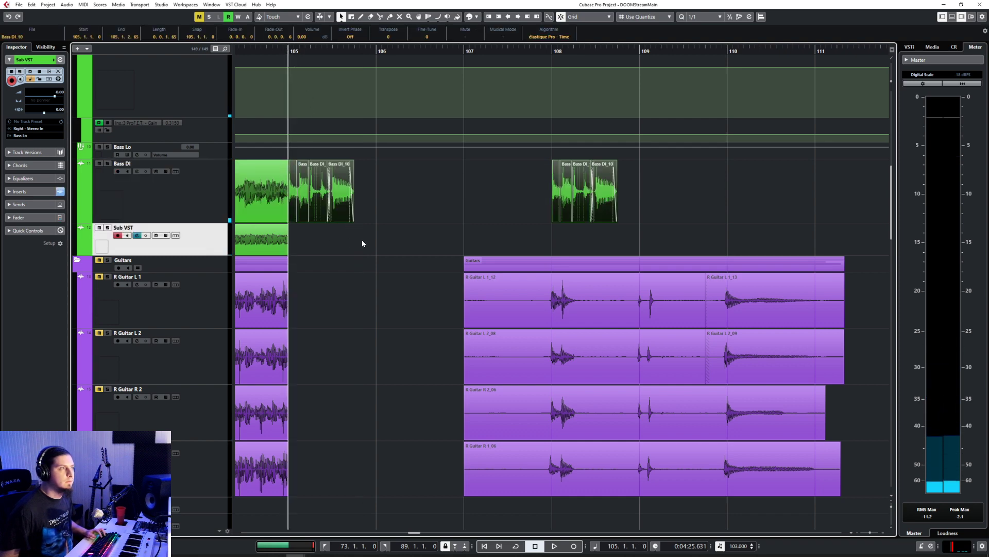
key("ctrl+v")
left_click(479, 240)
Step: With a 1/16 grid, extend the first bar 108 piece on Bass DI and Sub VST back to 107.4.4.0 and fade it in over 0.0.0.88
left_click_drag(556, 252, 558, 252)
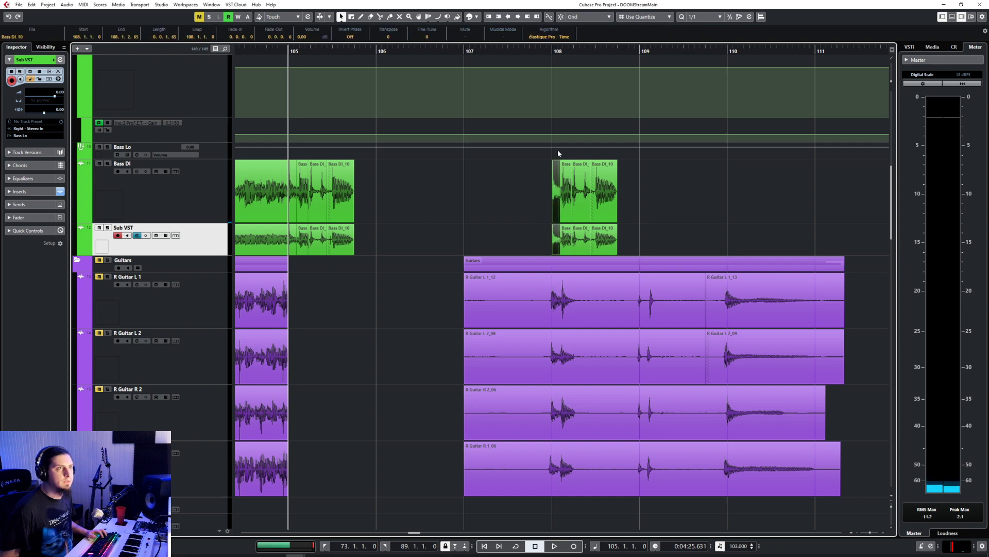
left_click(702, 17)
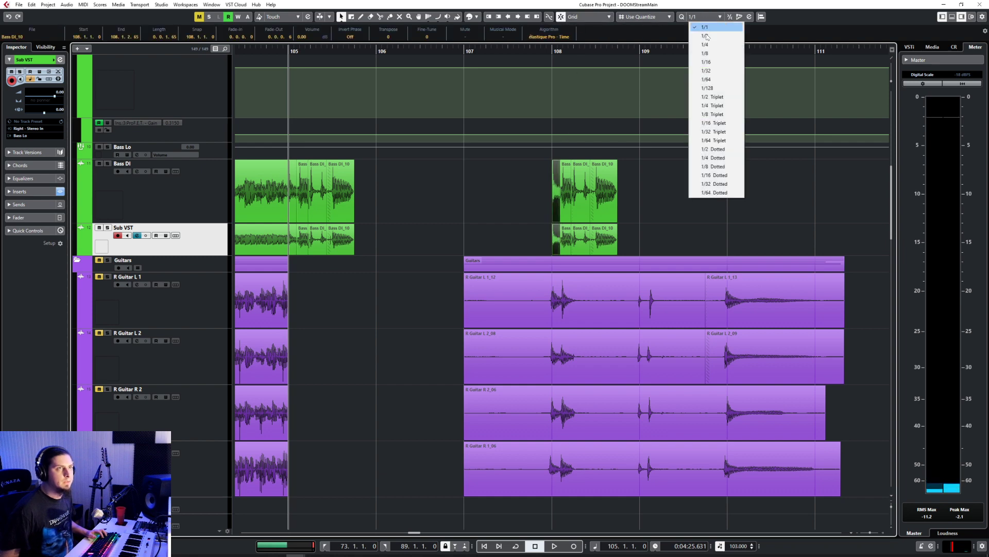
left_click(697, 62)
scroll(559, 197, "up", 5)
scroll(559, 196, "up", 2)
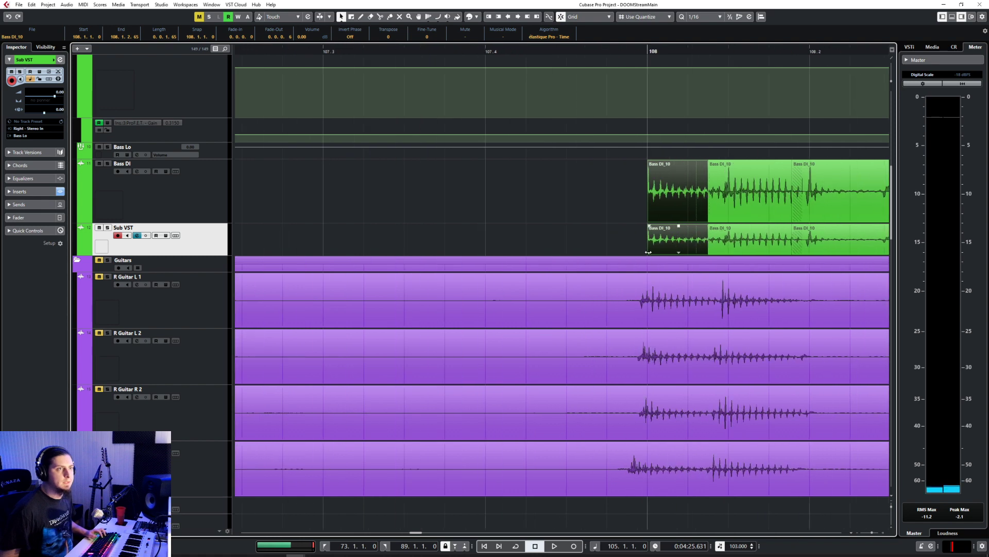
left_click_drag(648, 252, 607, 252)
left_click_drag(609, 161, 639, 165)
scroll(348, 81, "down", 7)
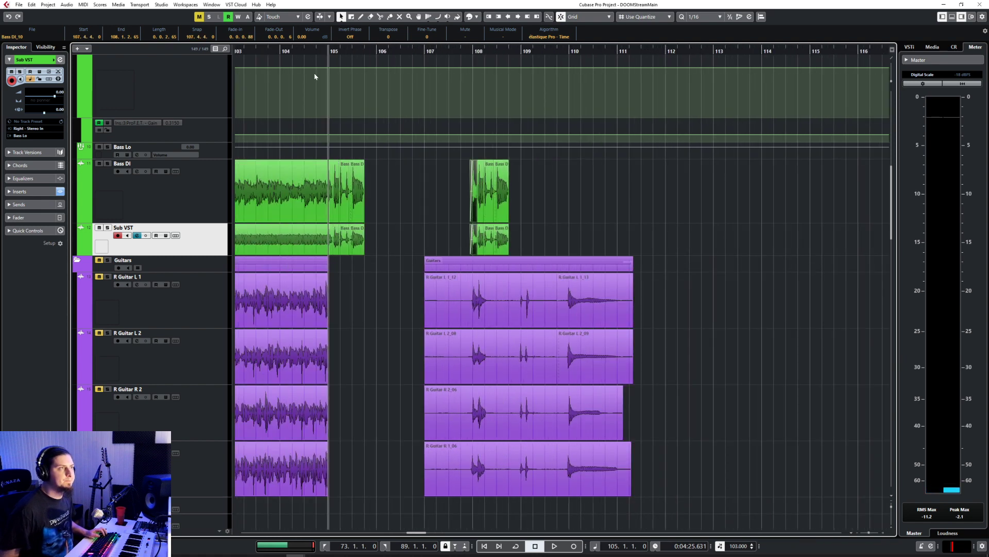
Step: Play back from before bar 105 to past bar 110, selecting the copied bass pieces at bar 108 on both tracks
left_click(315, 76)
key("space")
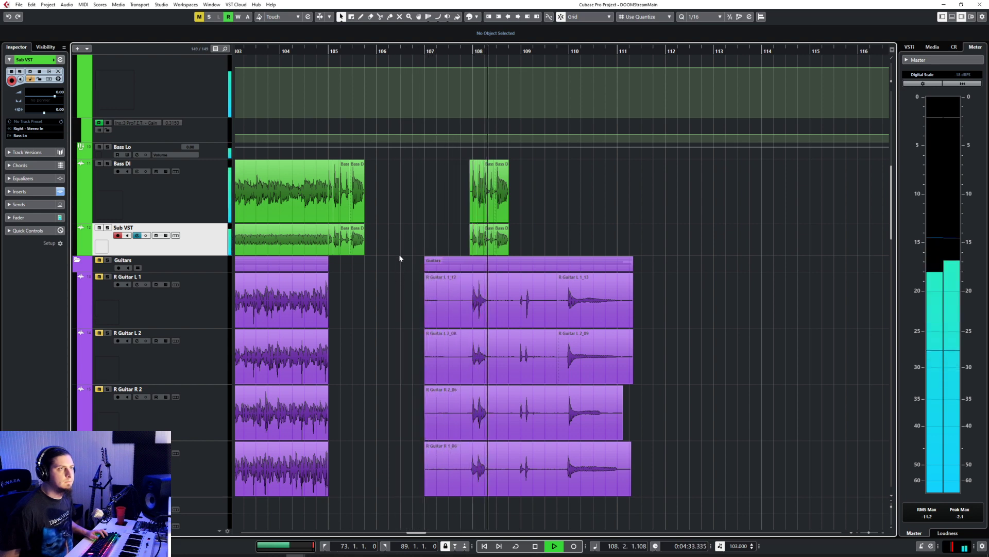
left_click_drag(427, 212, 518, 242)
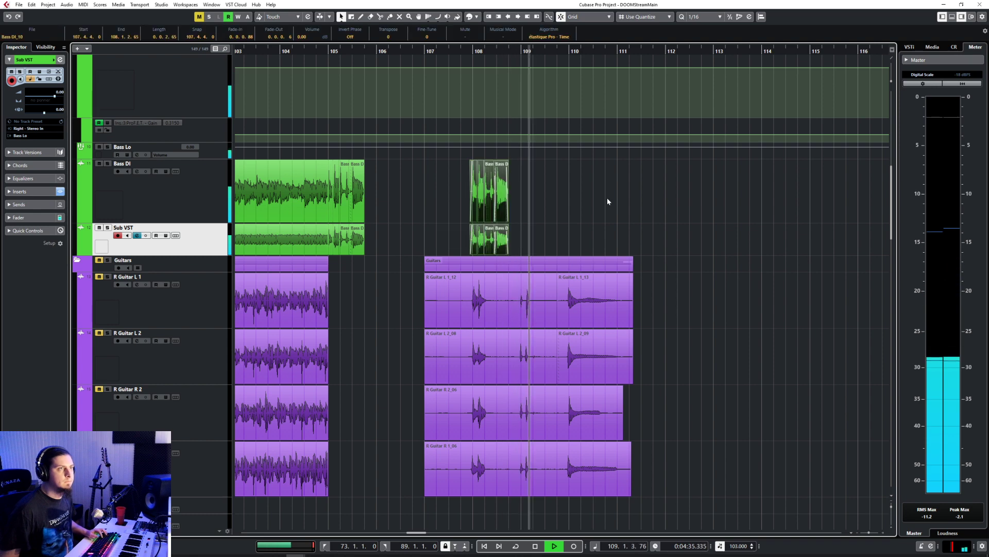
scroll(397, 218, "up", 3)
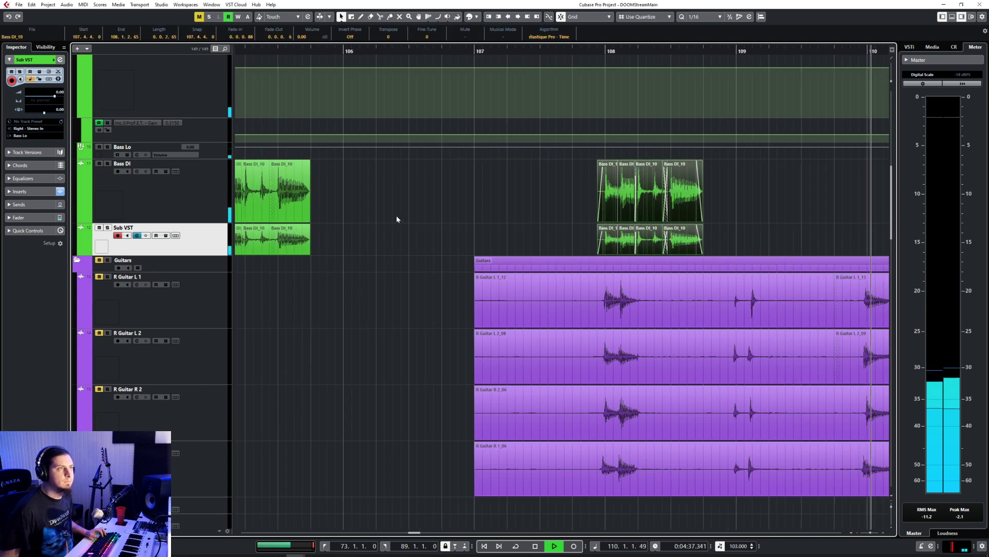
scroll(398, 214, "left", 2)
key("space")
Step: Move the copied Bass DI and Sub VST pieces one bar later to start at 108.4.4.0
left_click_drag(662, 182, 846, 235)
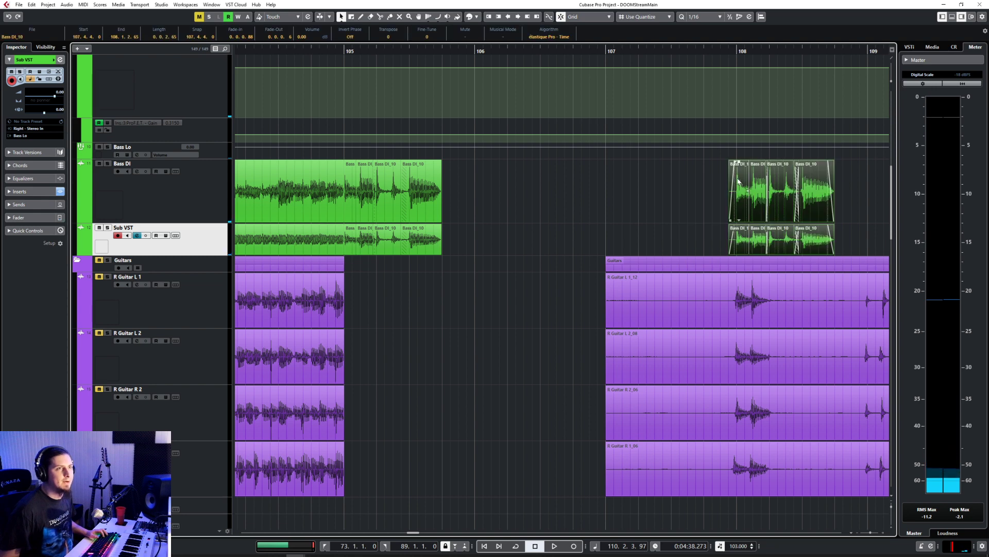
scroll(726, 177, "down", 1)
left_click_drag(737, 183, 843, 190)
left_click(463, 51)
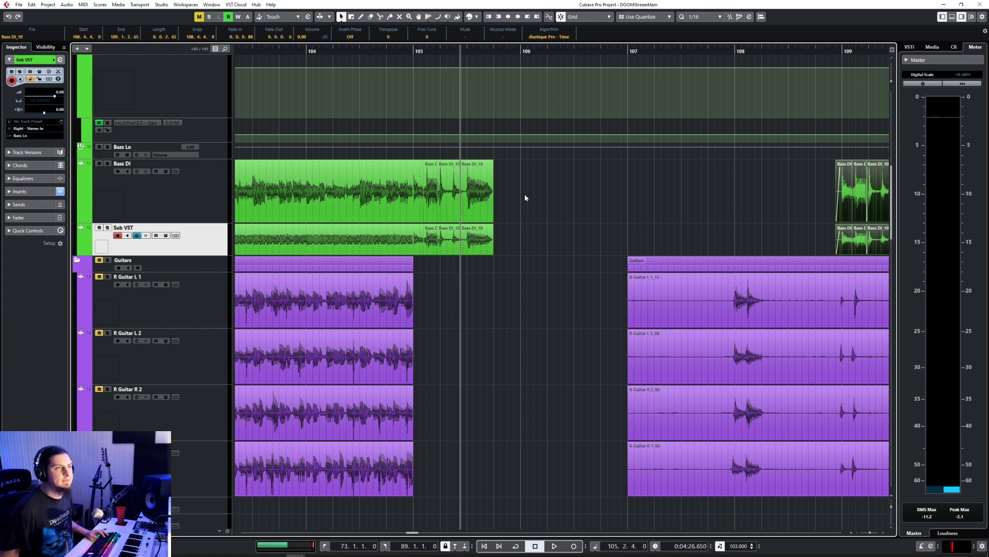
Step: Move the copied Bass DI and Sub VST pieces to start at 106.4.4.0, just ahead of bar 107, and play back the result
left_click_drag(775, 175, 772, 221)
left_click_drag(661, 188, 447, 188)
scroll(414, 166, "left", 3)
key("space")
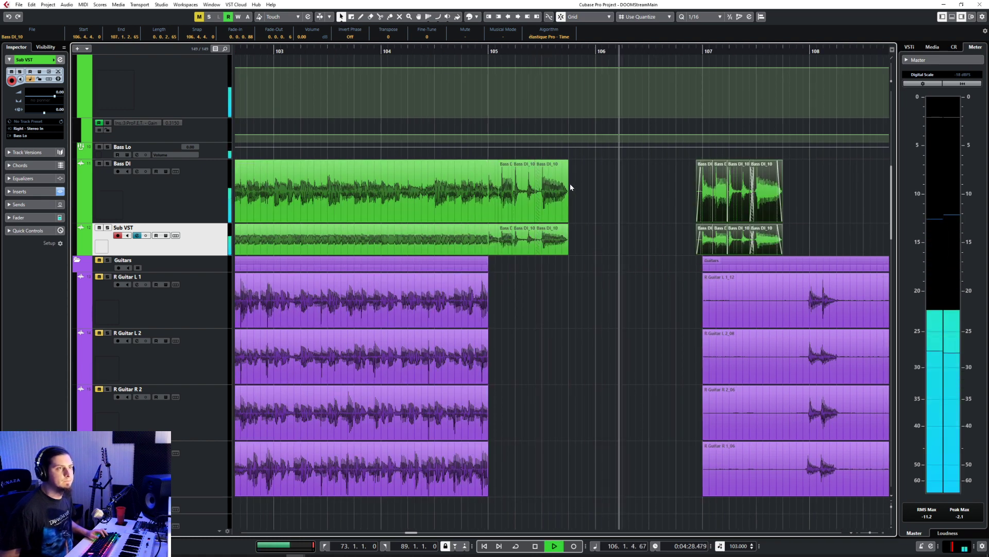
Step: Split the second bar 105 piece on Bass DI and Sub VST at 105.2.3.0
left_click(520, 188)
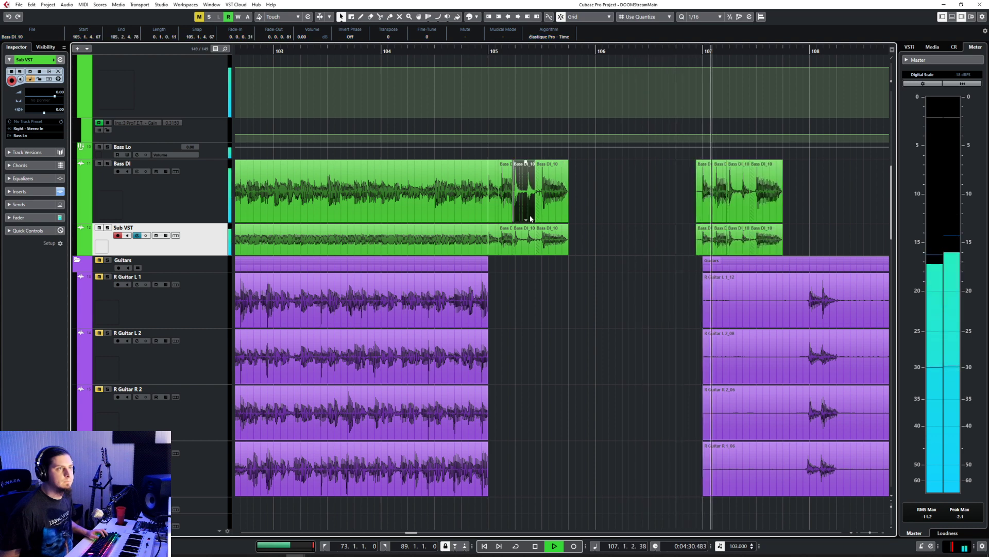
right_click(598, 203)
left_click(602, 206)
key("space")
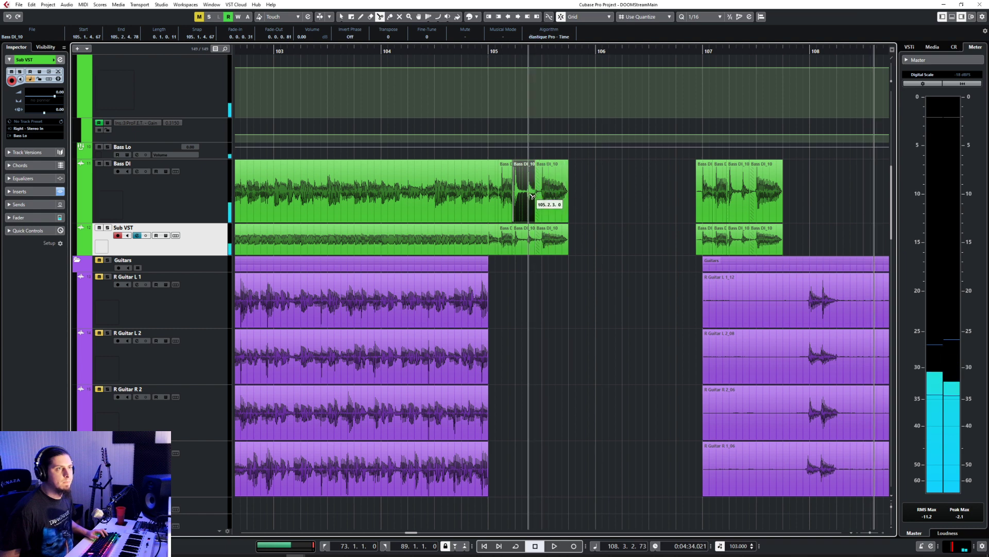
left_click(528, 195)
key("1")
left_click(600, 199)
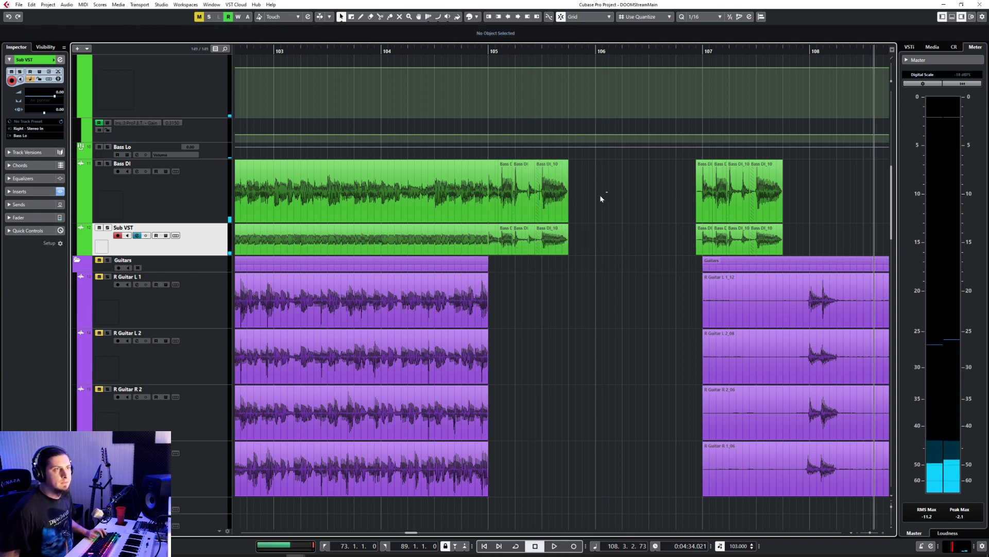
Step: Copy the bass pieces from 105.2.3.0 onward on Bass DI and Sub VST to 106.2.3.0
left_click_drag(533, 250, 570, 227)
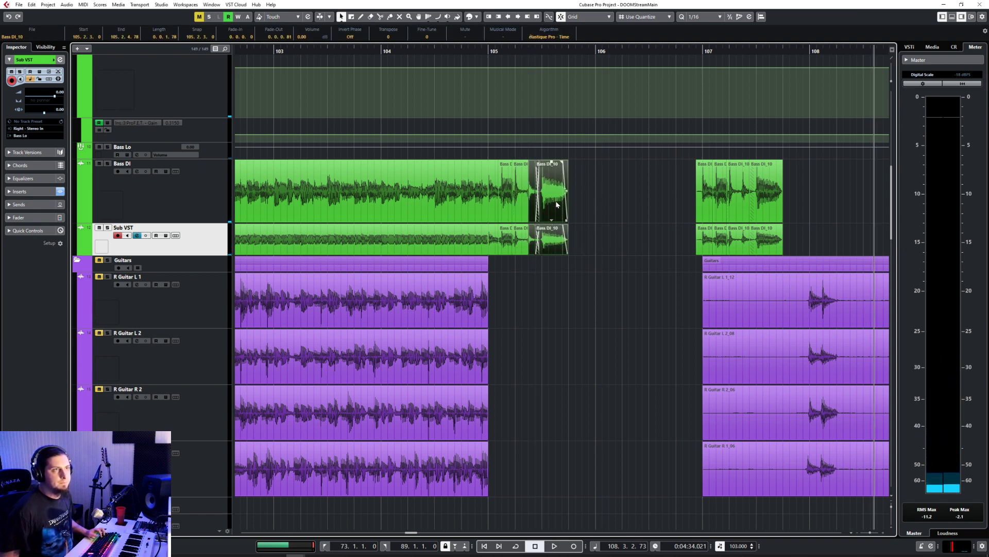
left_click(634, 50)
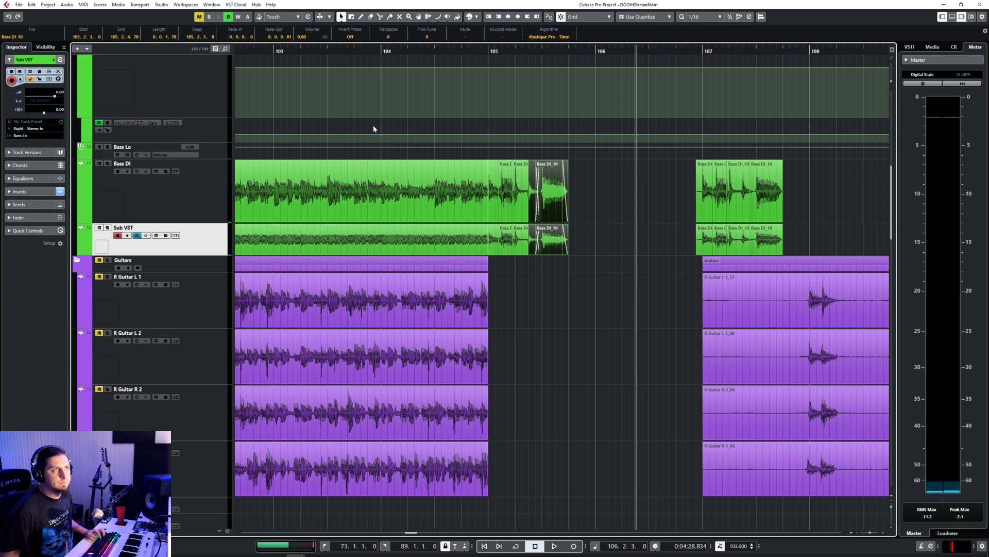
left_click(203, 185)
key("ctrl+v")
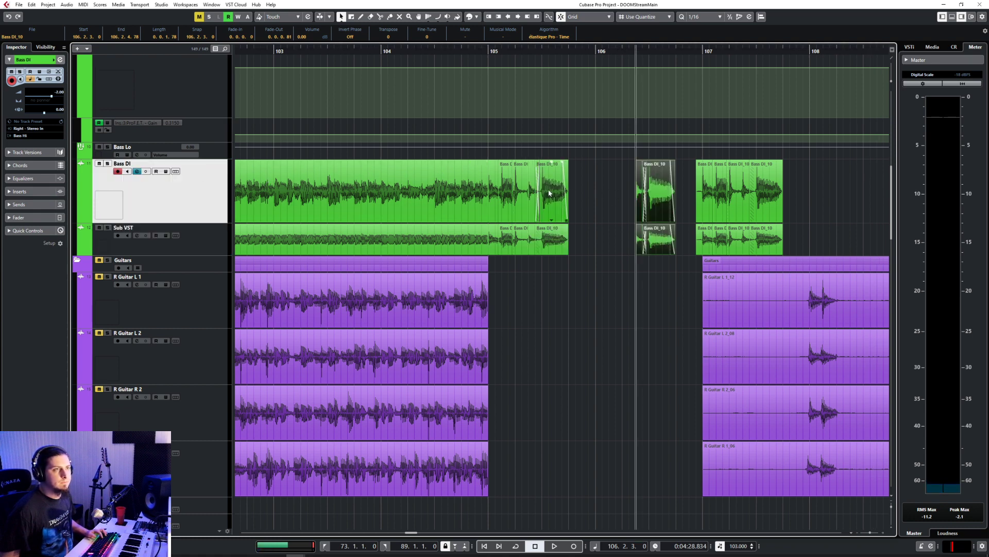
Step: Copy the short piece ending at 105.2.3.0 on Bass DI and Sub VST to 106.1.3.0
left_click(533, 200)
left_click_drag(533, 246, 517, 206)
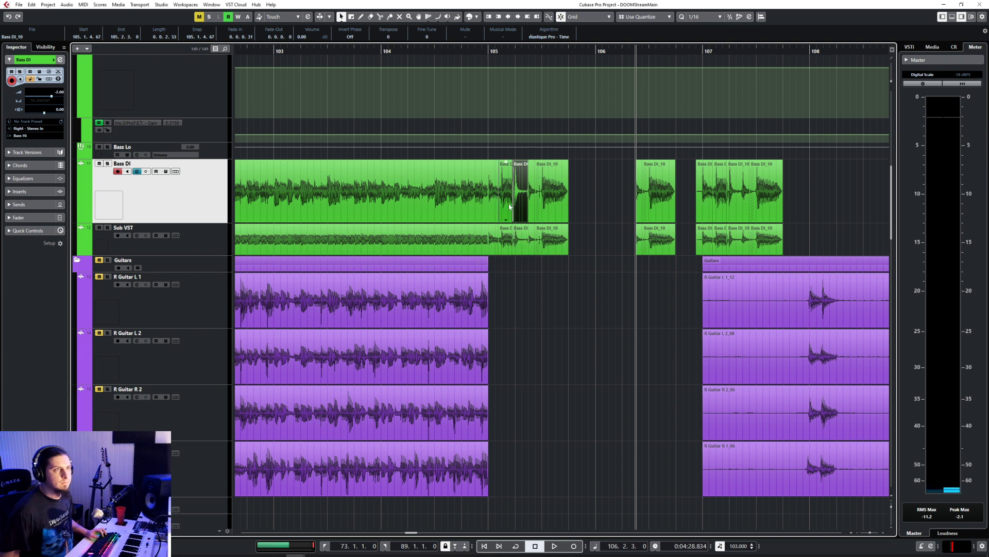
left_click_drag(514, 252, 516, 252)
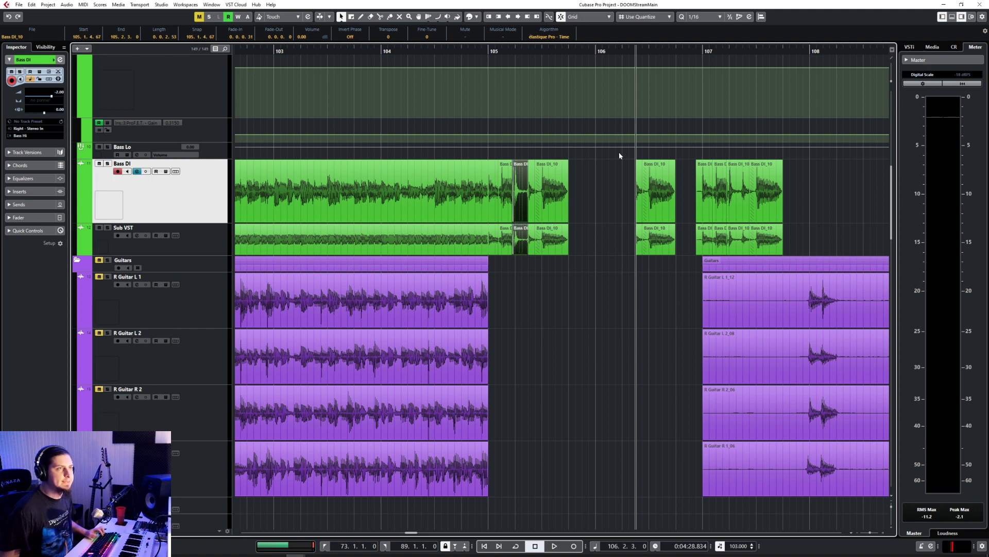
scroll(593, 209, "up", 4)
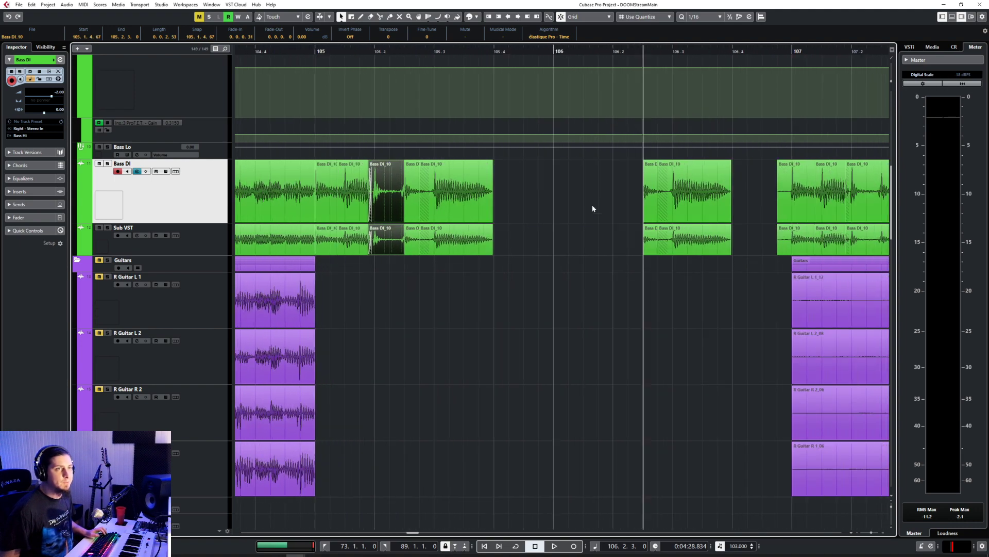
left_click(580, 50)
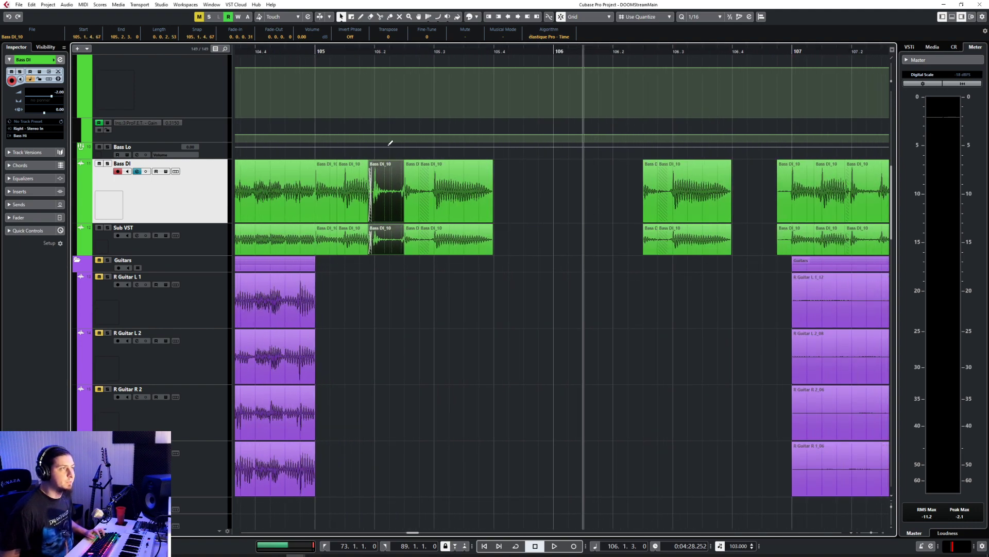
key("ctrl+v")
left_click(588, 238, "shift")
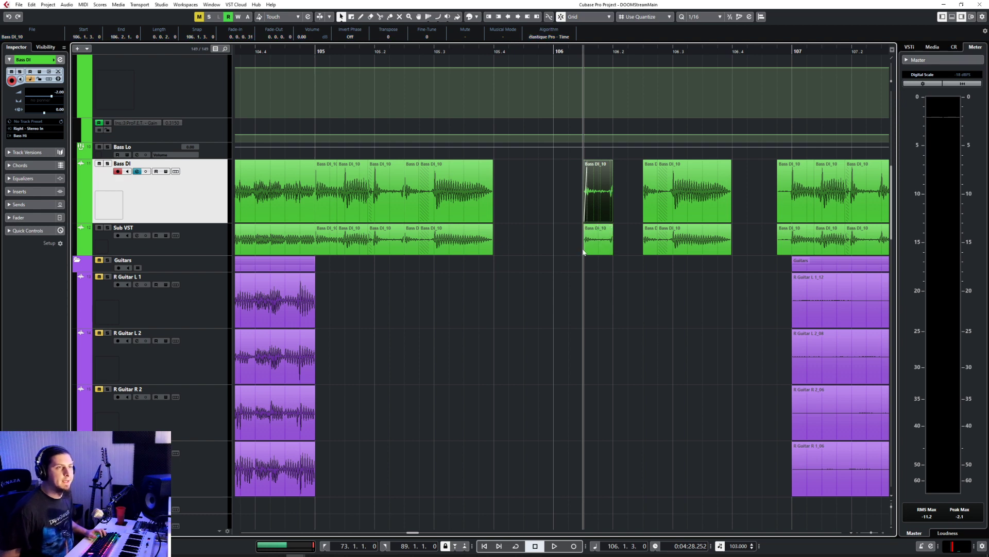
Step: Extend the copied piece at 106.1.3.0 back to 106.1.2.0 on both bass tracks and fade it out over 0.0.0.35
left_click(608, 281)
left_click(585, 253)
left_click(583, 258)
left_click(586, 254)
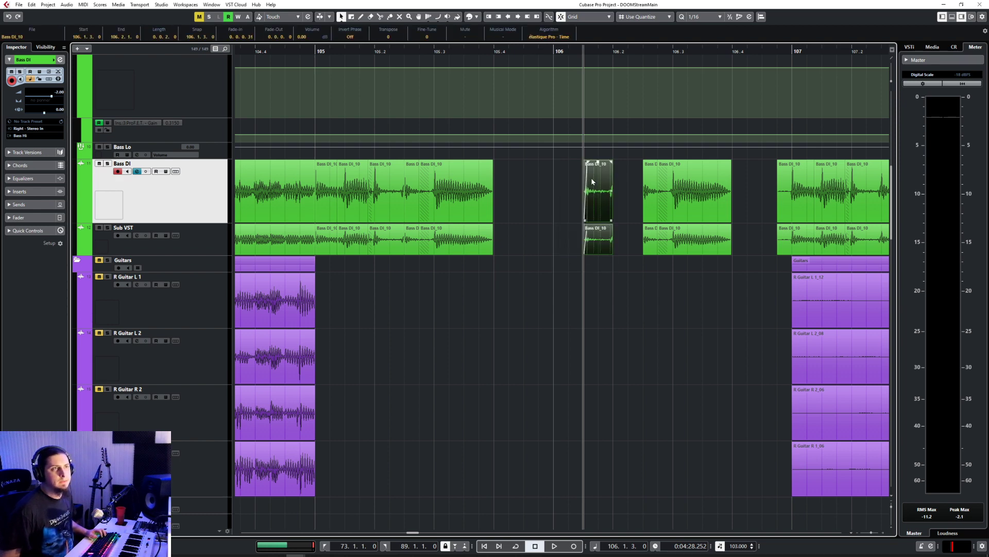
left_click_drag(585, 253, 570, 253)
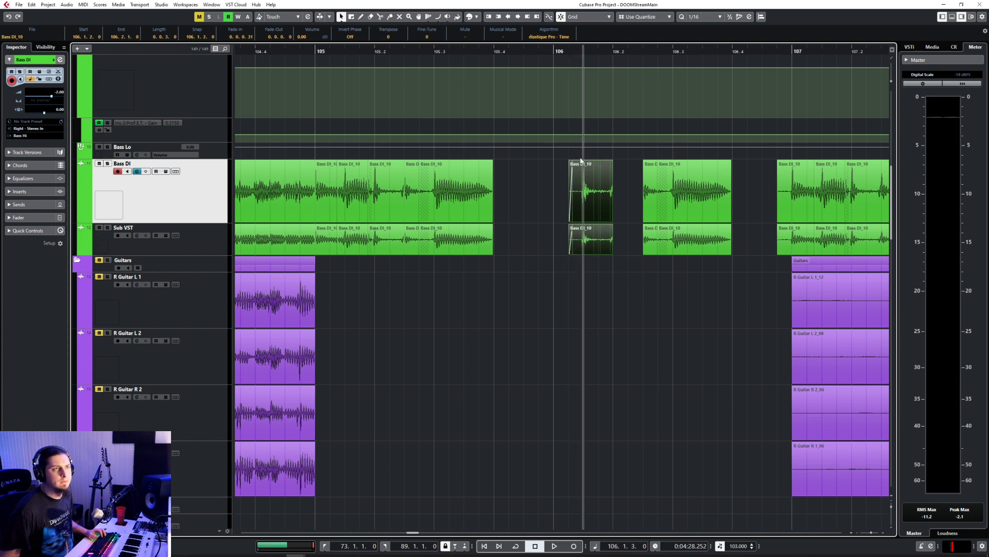
left_click_drag(612, 162, 605, 162)
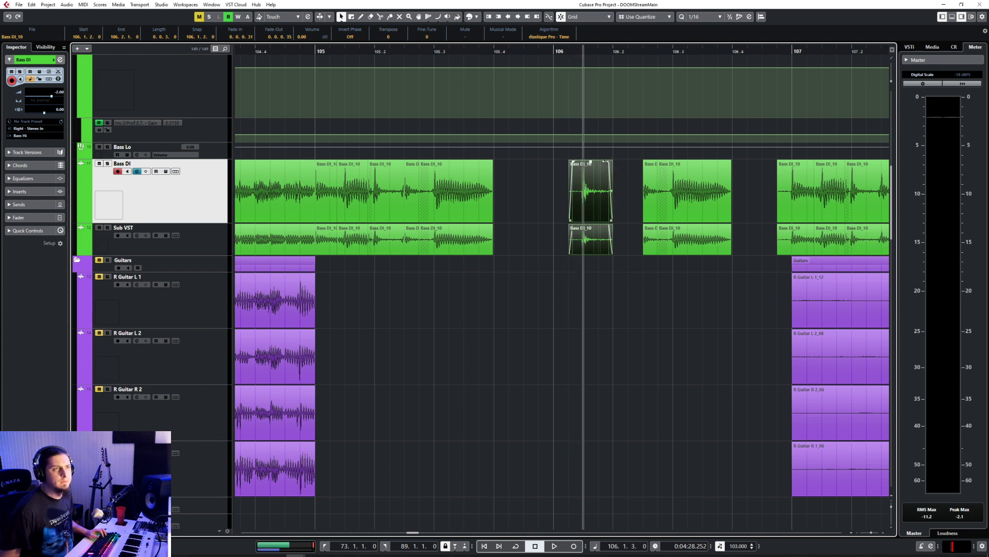
Step: Play back from before bar 106 and shorten the piece at 106.1.2.0 on both bass tracks to end at 106.1.4.28
left_click(515, 52)
left_click(617, 249)
key("space")
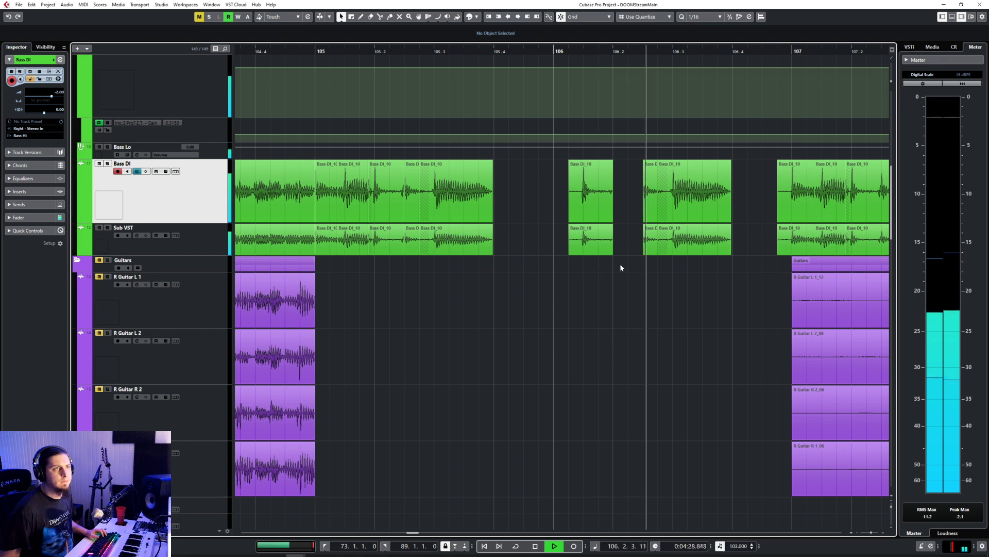
key("space")
left_click(611, 205)
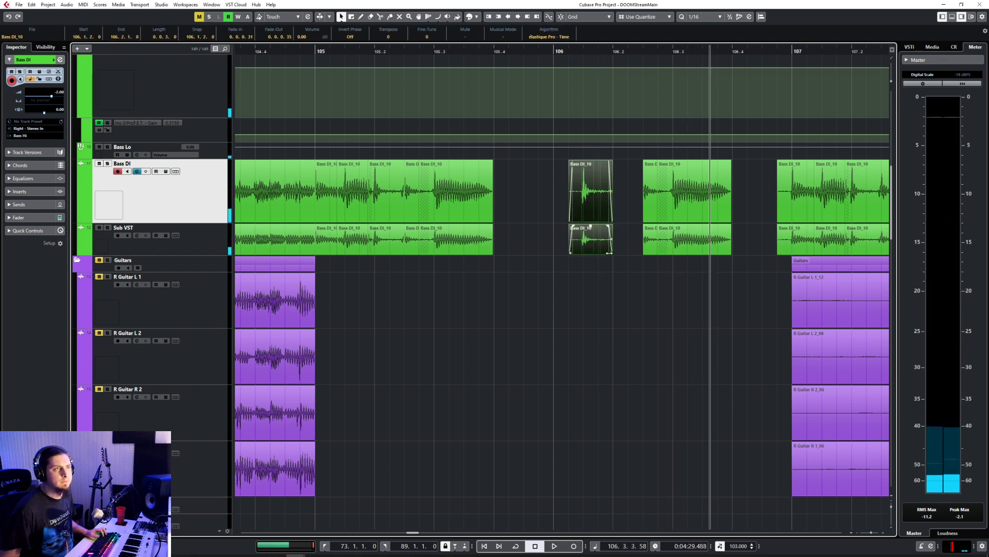
left_click_drag(609, 253, 601, 253)
key("space")
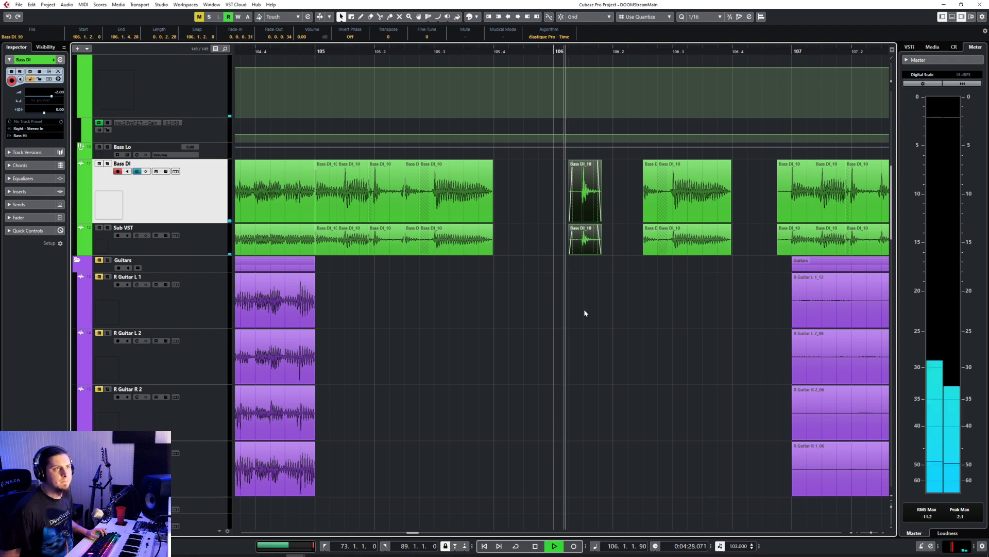
Step: Extend the piece at 106.2.3.0 on both bass tracks back to 106.2.2.6, fade it in over 0.0.0.62, and play back
left_click_drag(622, 209, 631, 249)
key("space")
left_click_drag(631, 162, 638, 164)
left_click(572, 50)
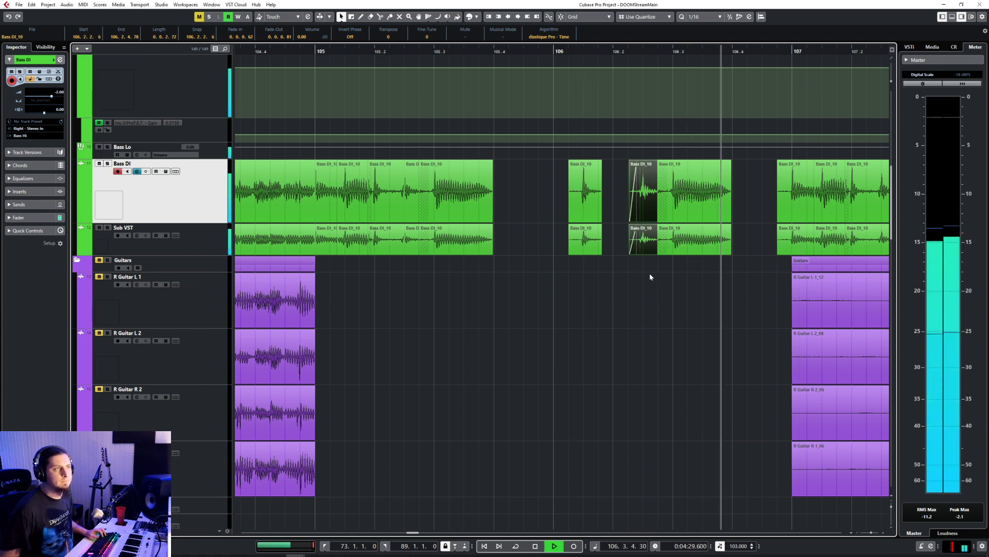
Step: Delete the old copied bass pieces around bar 107 on Bass DI and Sub VST and stop playback
scroll(649, 273, "down", 3, "ctrl")
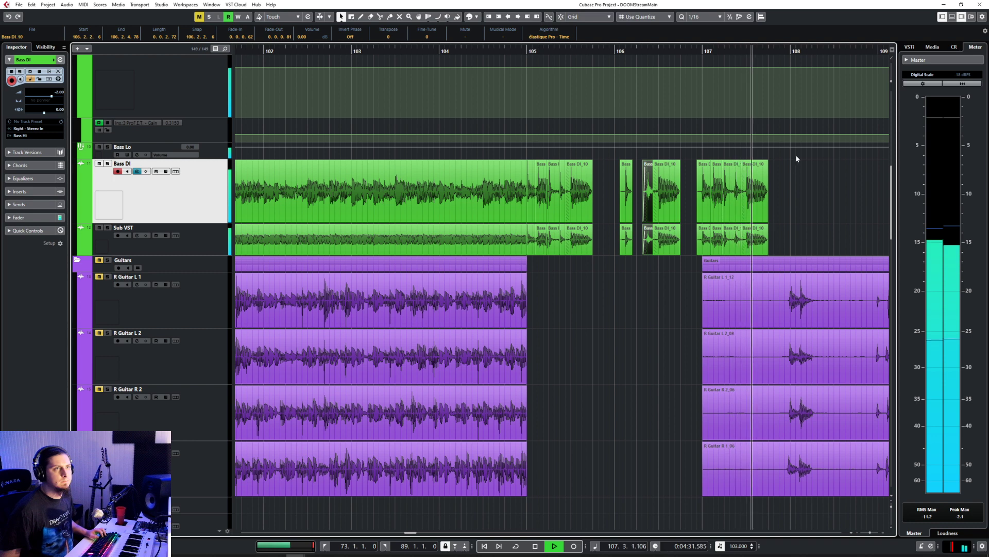
left_click_drag(799, 182, 706, 229)
key("Delete")
key("space")
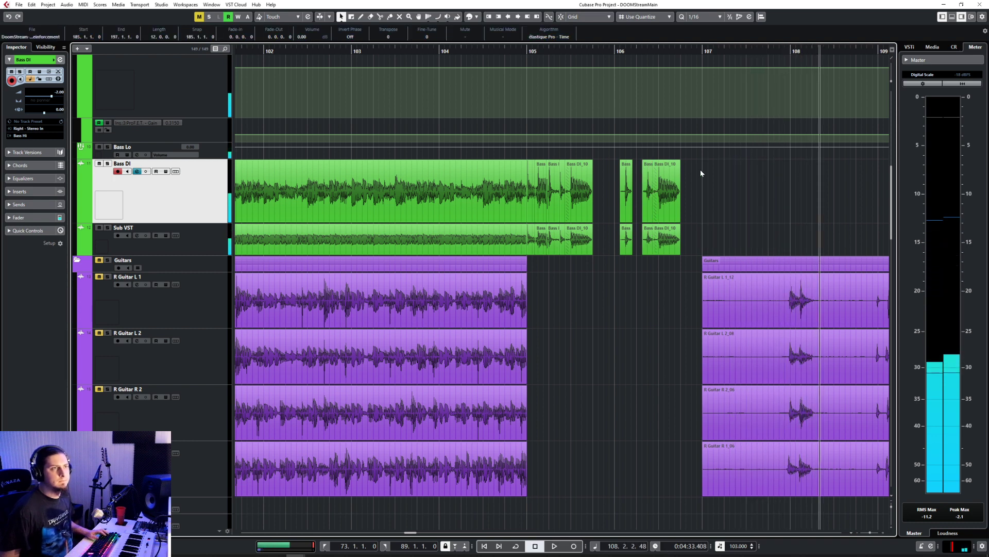
Step: Copy all the cut bass pieces of bars 105 and 106 on both tracks to 107.1.1.0
left_click_drag(721, 189, 530, 246)
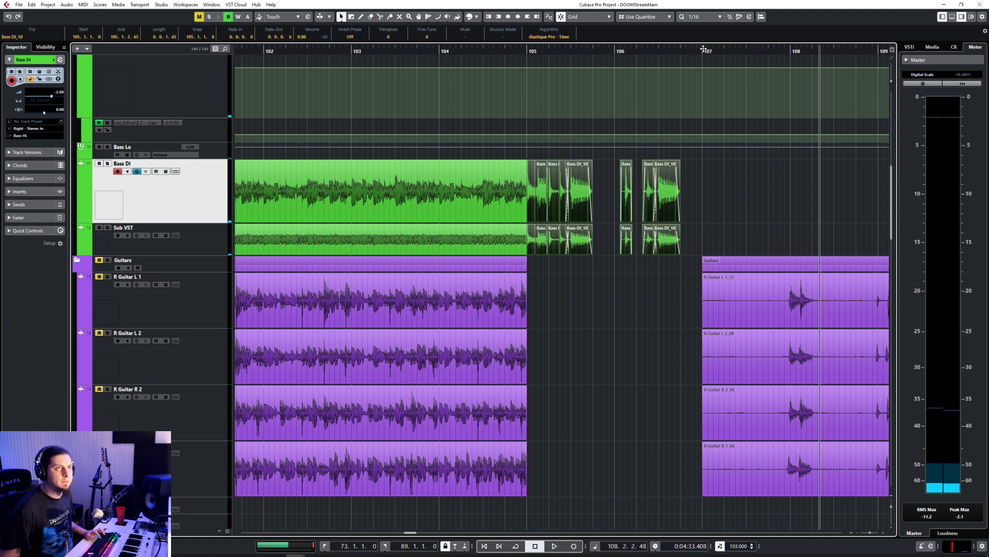
left_click(703, 49)
key("ctrl+d")
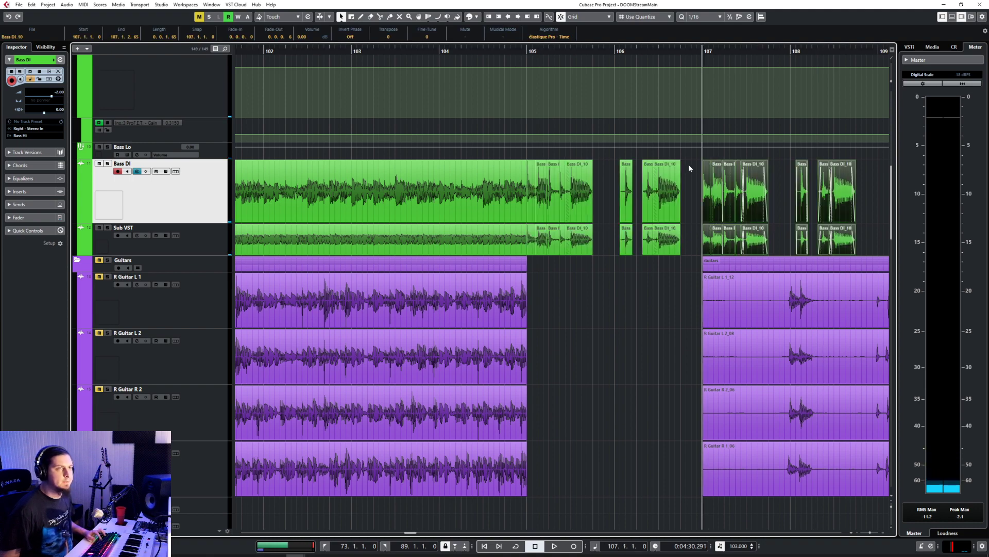
Step: Extend the first bar 107 piece on Bass DI and Sub VST back to 106.4.4.0 and fade it in over 0.0.0.90
scroll(728, 184, "right", 3)
scroll(428, 206, "up", 3)
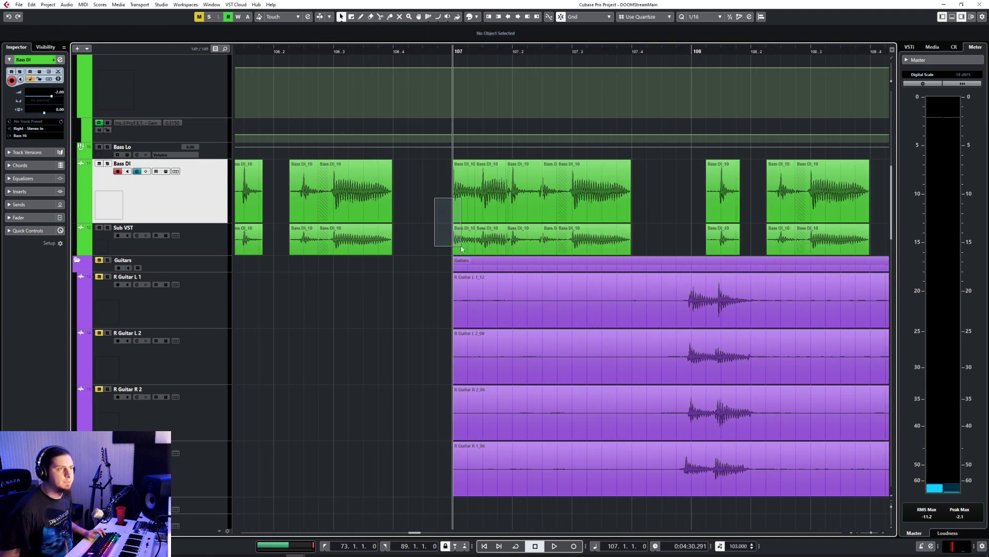
left_click_drag(450, 252, 439, 253)
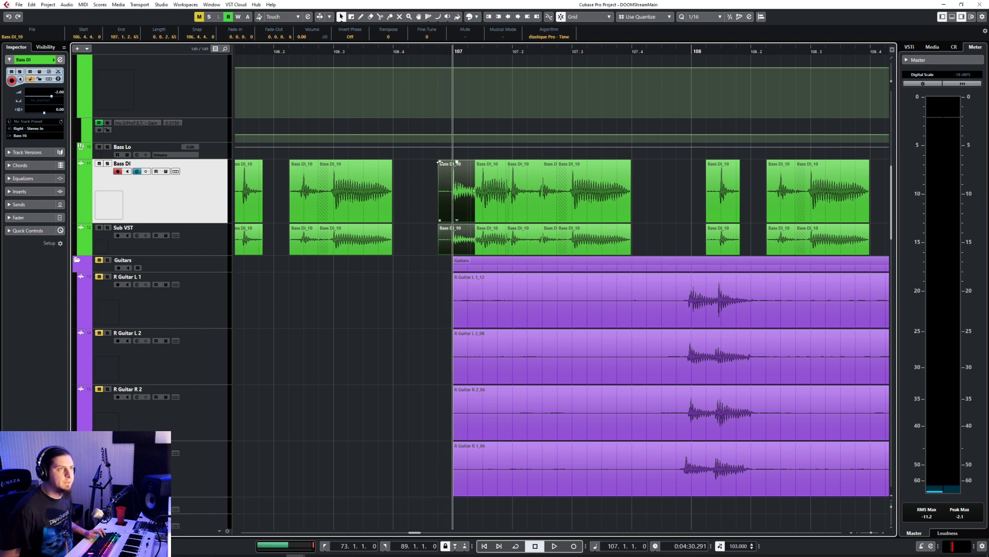
Step: Repeat the two-bar bass phrase from 106.4.4.0 at 108.4.4.0 and 110.4.4.0 on Bass DI and Sub VST
scroll(444, 177, "down", 2)
scroll(444, 177, "down", 1)
left_click_drag(438, 178, 657, 236)
left_click(653, 52)
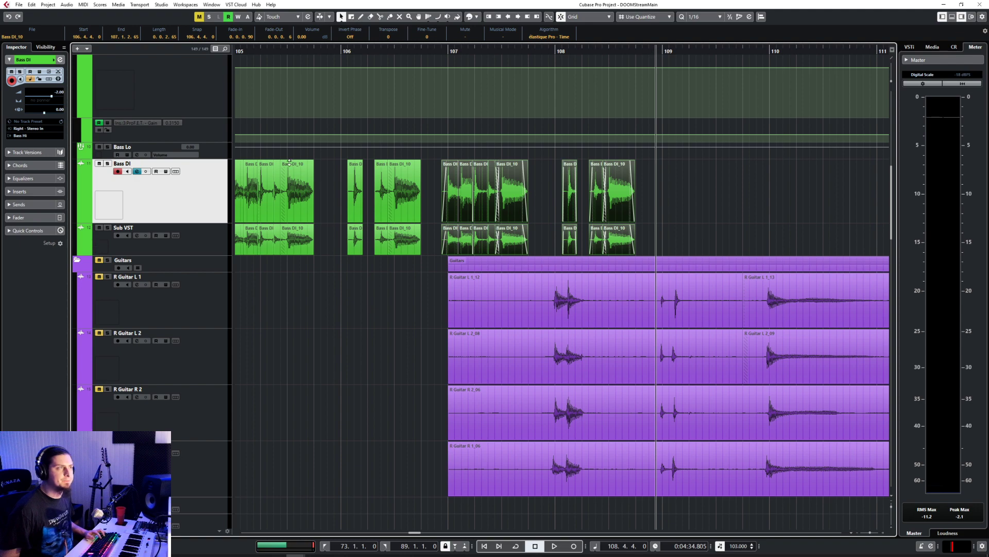
key("ctrl+v")
scroll(678, 171, "right", 3)
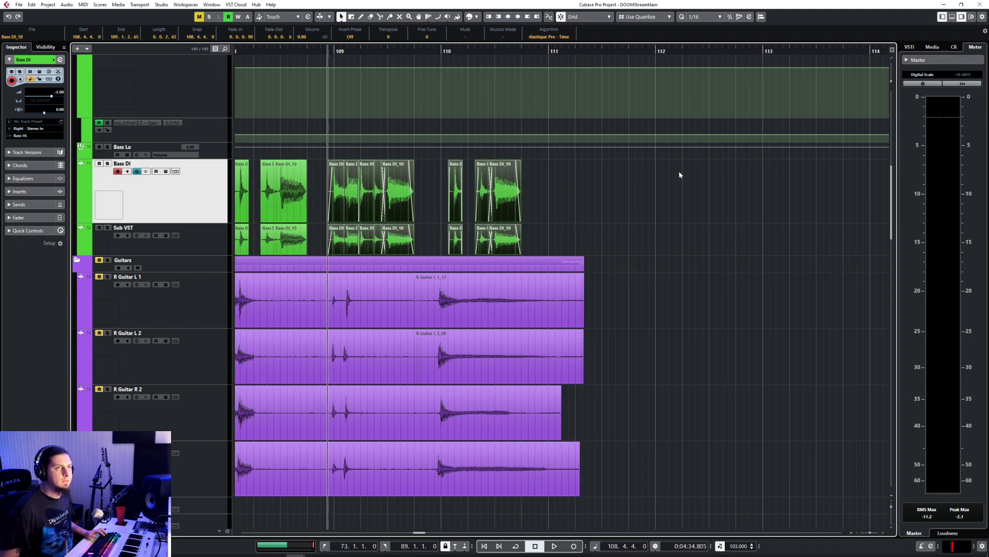
left_click(541, 52)
key("ctrl+v")
scroll(593, 122, "down", 4)
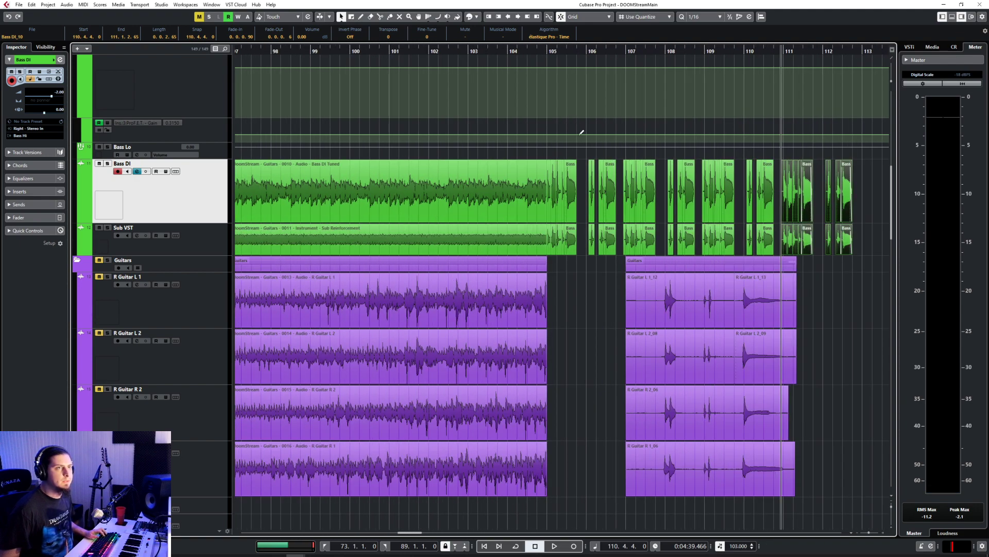
Step: Place the playback position at 104.4.1.0 and look over the Sub VST, Bass DI, Bass Hi and Bass Lo tracks
left_click(534, 51)
left_click(185, 238)
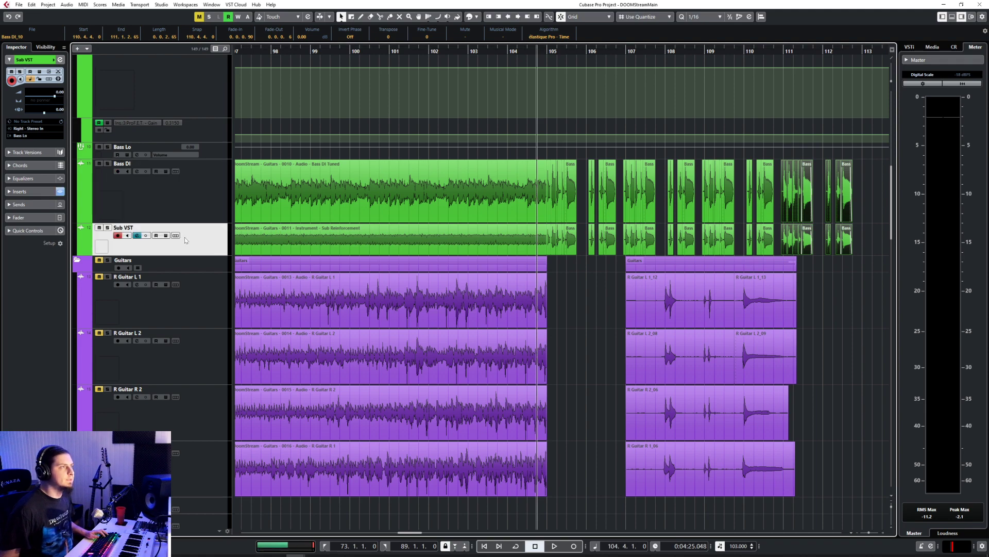
left_click(192, 199)
scroll(213, 193, "up", 4)
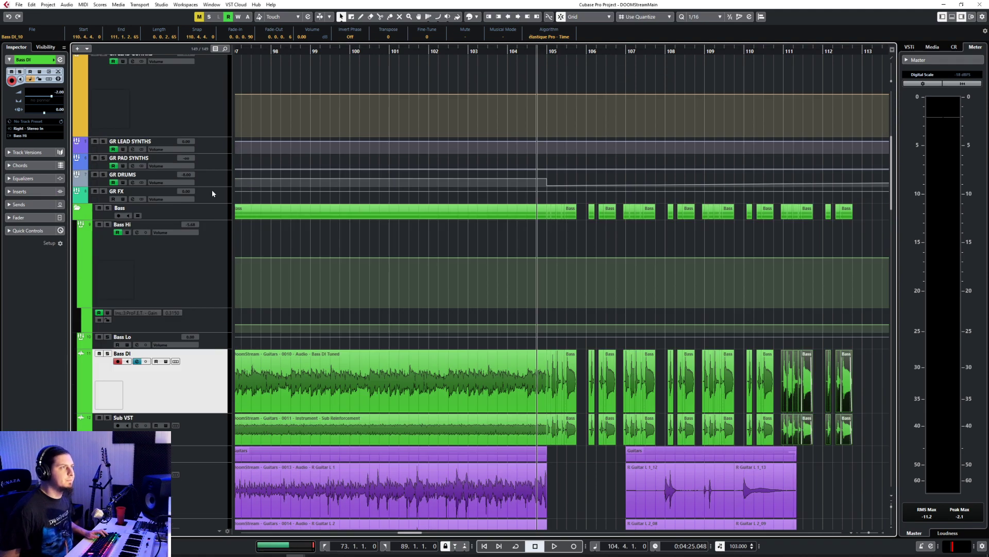
scroll(214, 192, "down", 4)
left_click(216, 170)
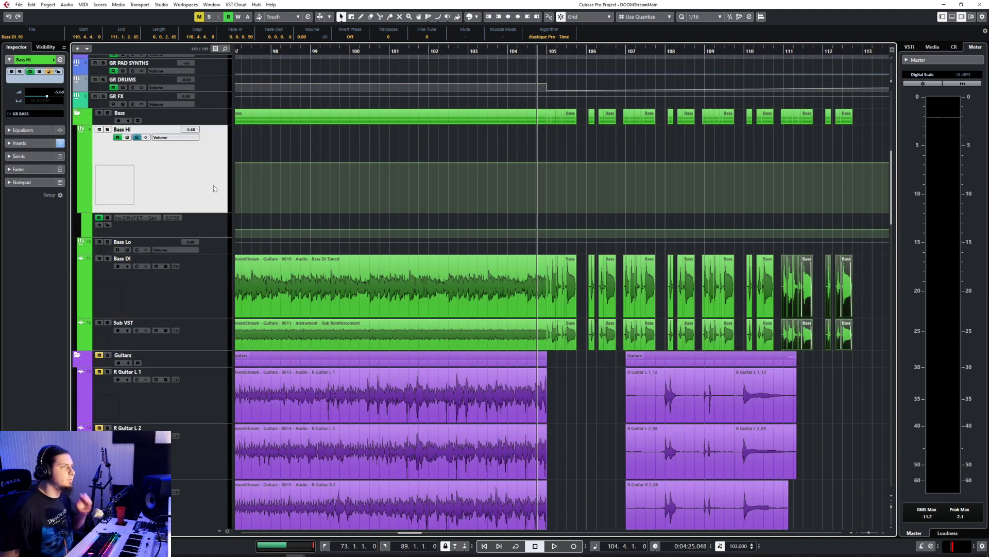
left_click(211, 245)
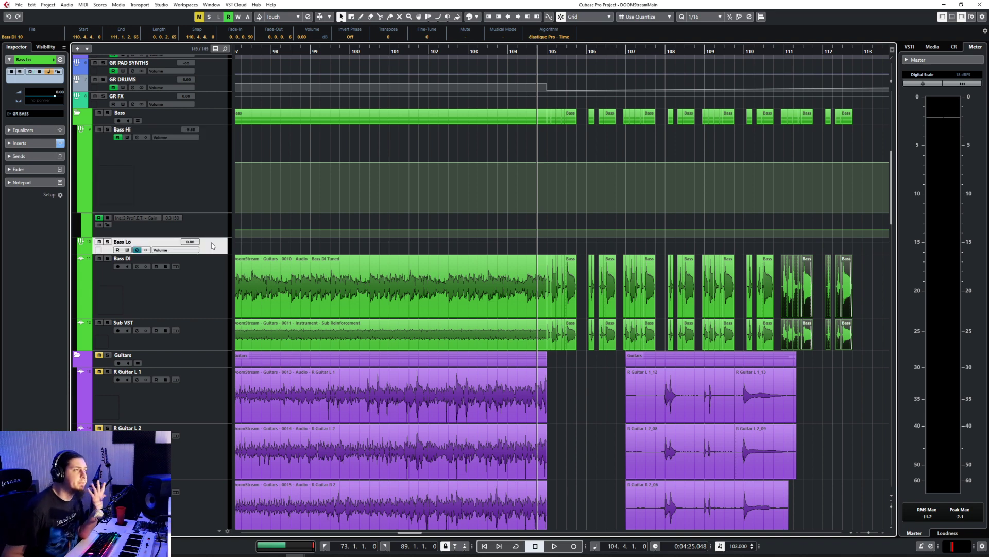
Step: Start a new group track after Bass Hi with a Mono configuration
left_click(211, 211)
right_click(166, 200)
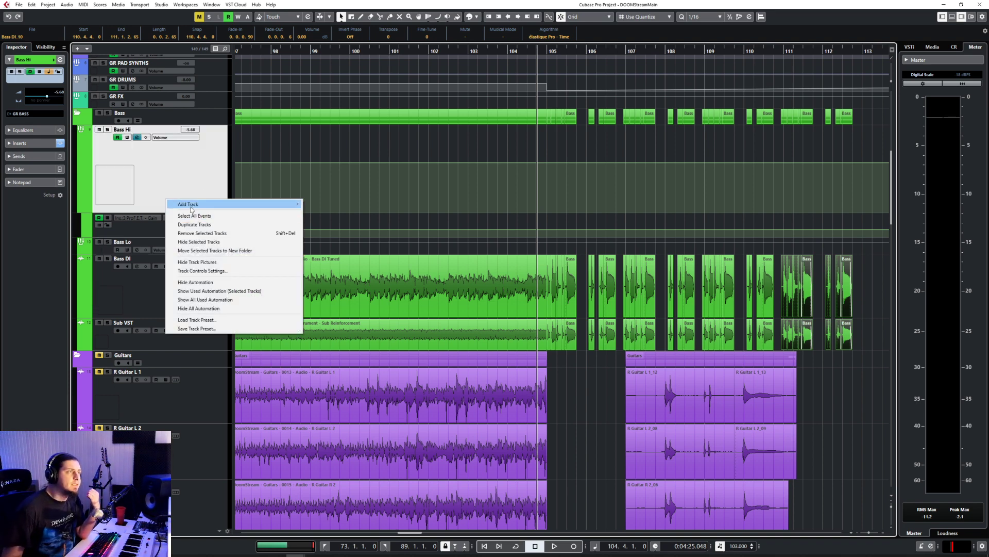
mouse_move(289, 210)
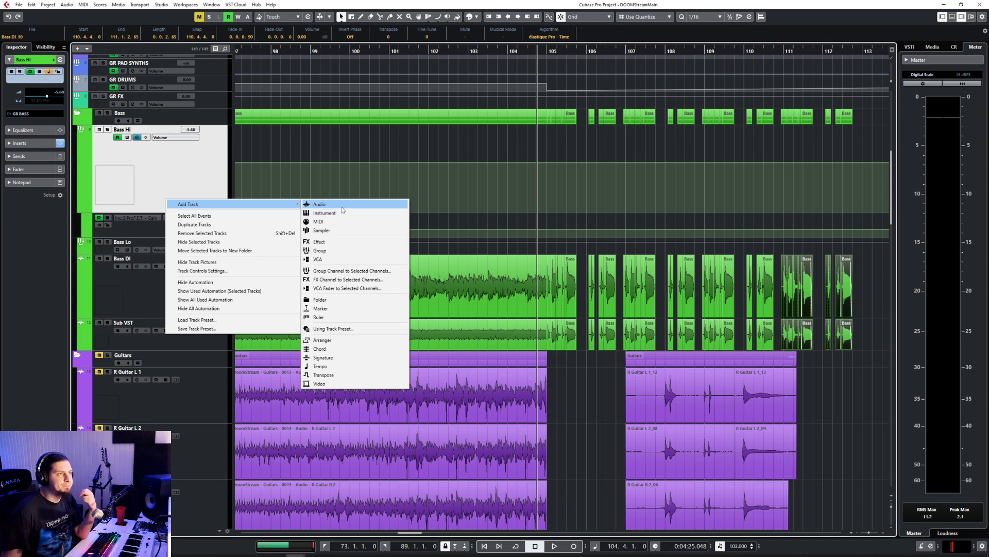
left_click(342, 251)
left_click(495, 265)
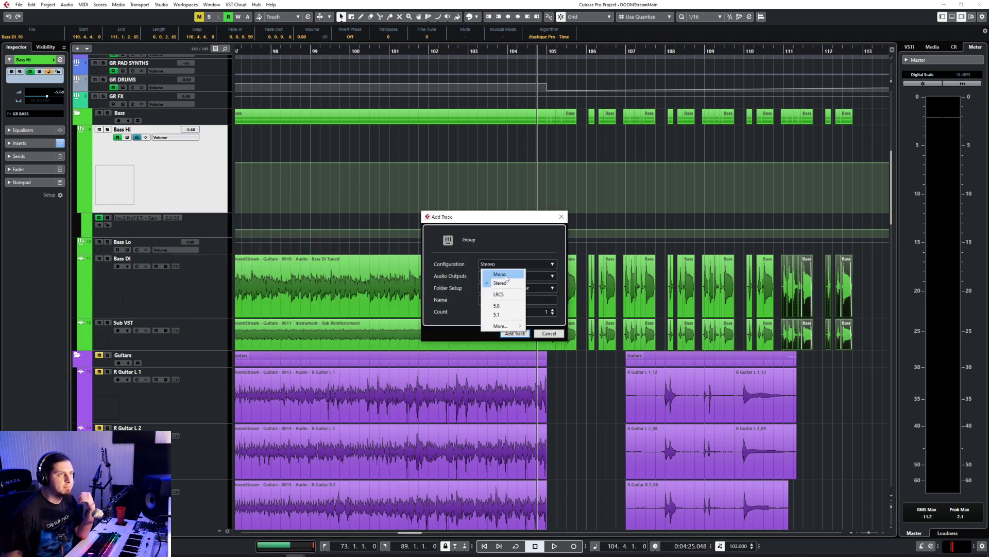
left_click(495, 273)
left_click(502, 276)
left_click(193, 171)
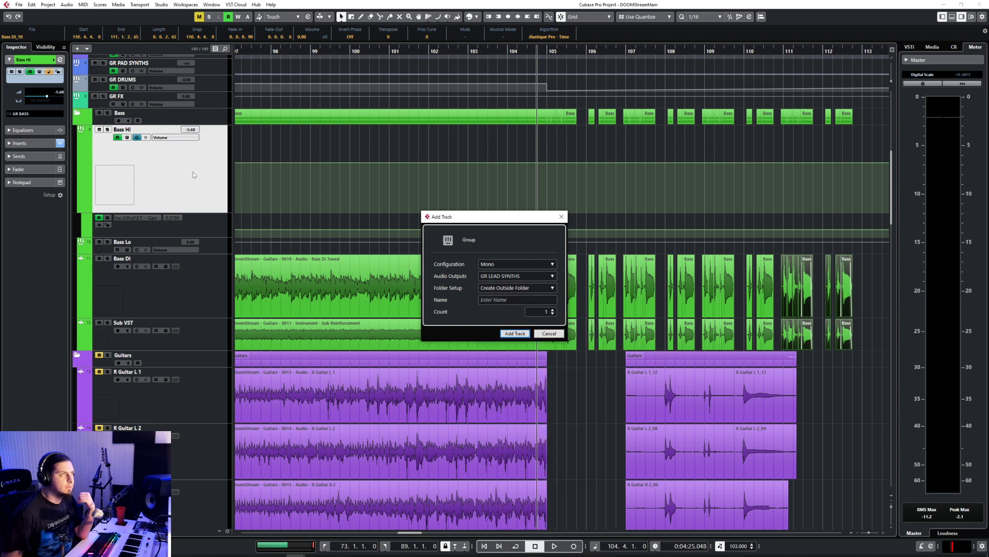
Step: Route the new group track to GR BASS, name it Bass Mid and add it to the project
left_click(506, 279)
type("bass")
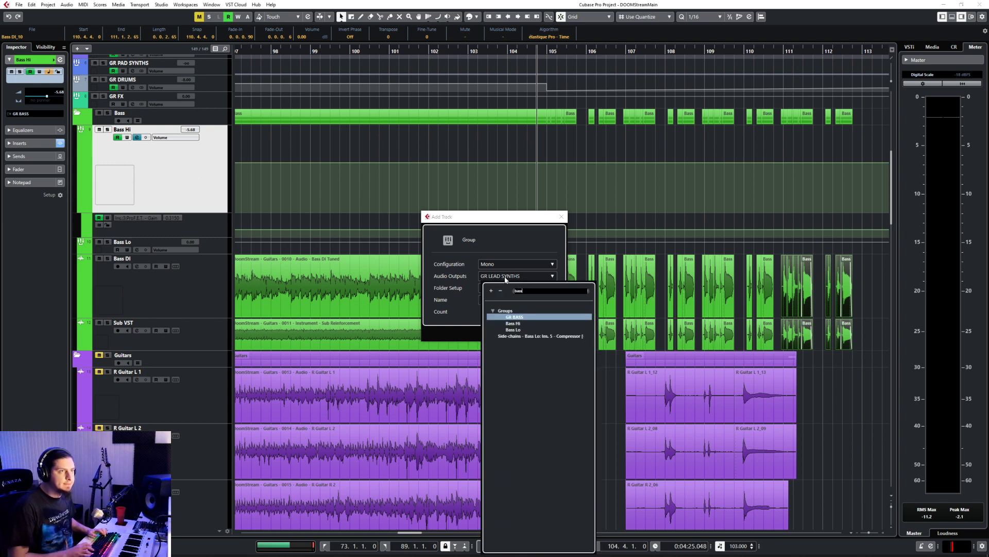
key("Return")
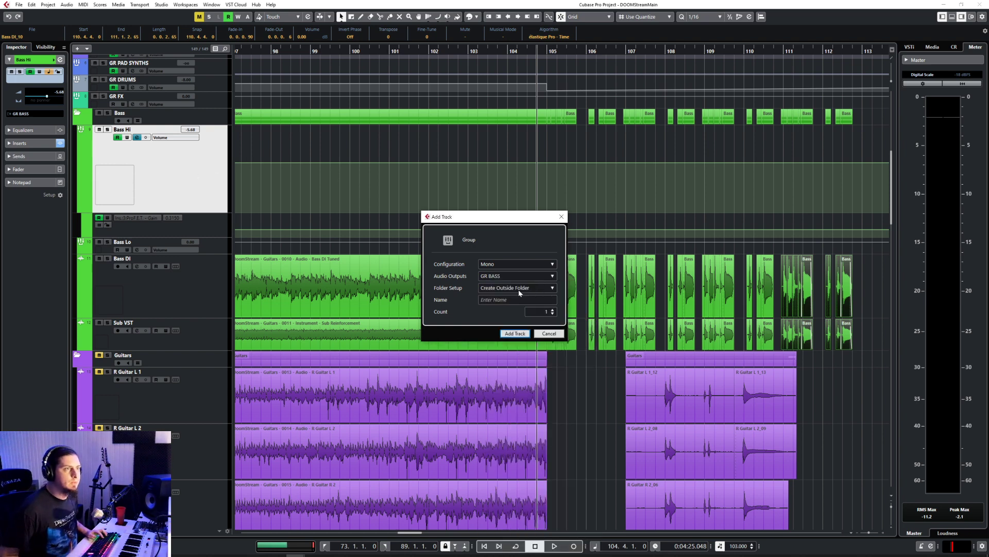
left_click(519, 293)
left_click(503, 335)
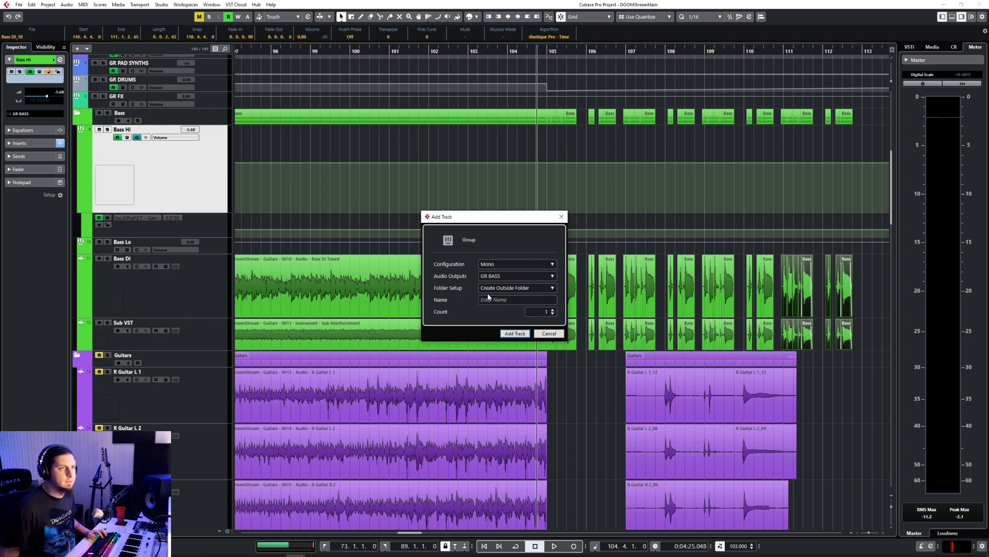
type("Bass Mid")
key("Return")
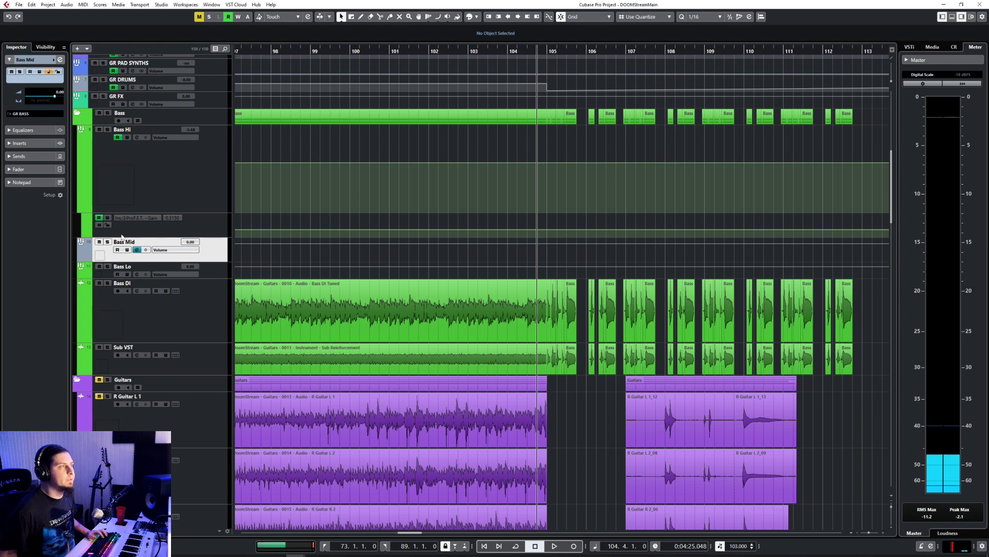
Step: Colour the Bass Mid track green to match the other bass tracks
left_click(90, 257)
left_click(160, 283)
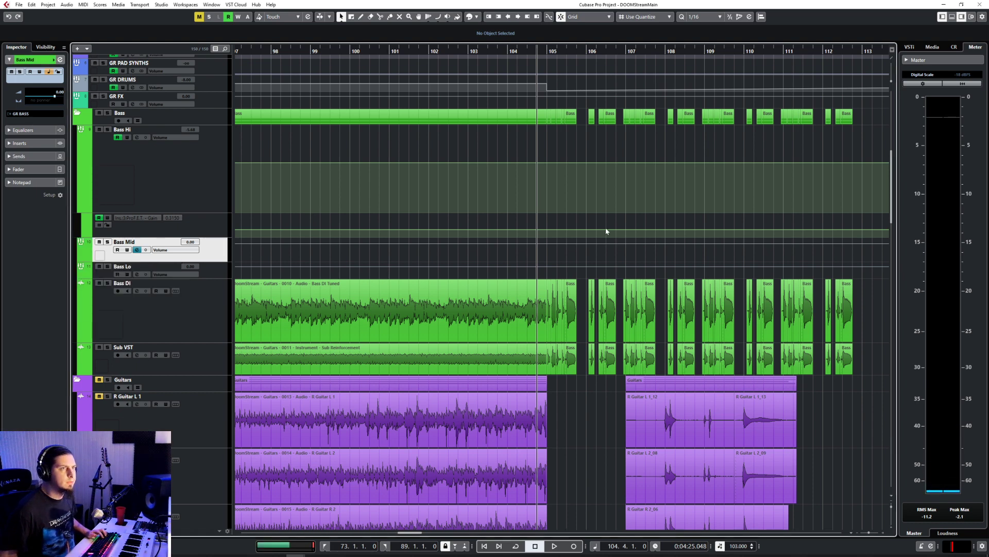
Step: Automate volume at bar 105 so Bass Hi drops to -∞ while Bass Mid jumps from -∞ to 0.00
left_click(547, 233)
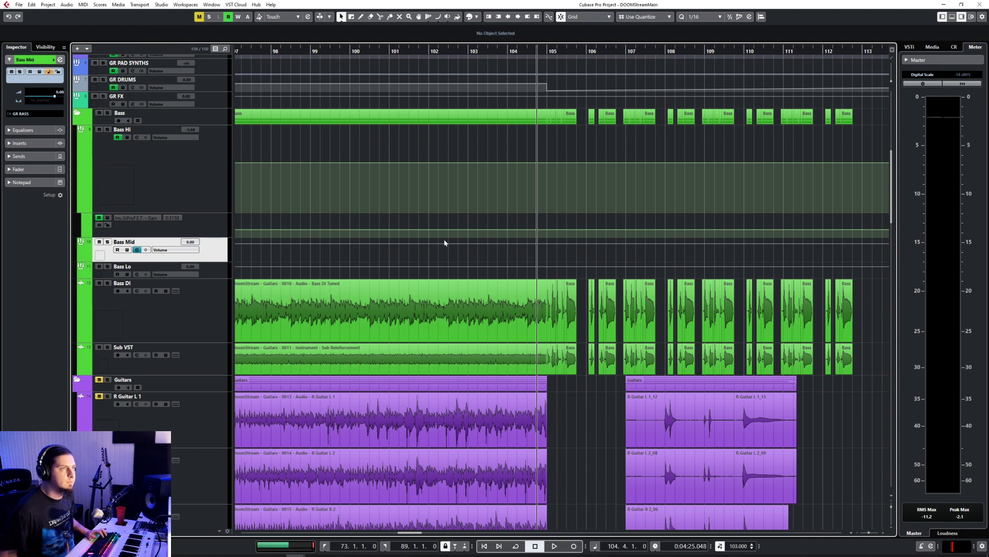
scroll(449, 239, "down", 3)
scroll(449, 240, "up", 3)
scroll(449, 240, "right", 4)
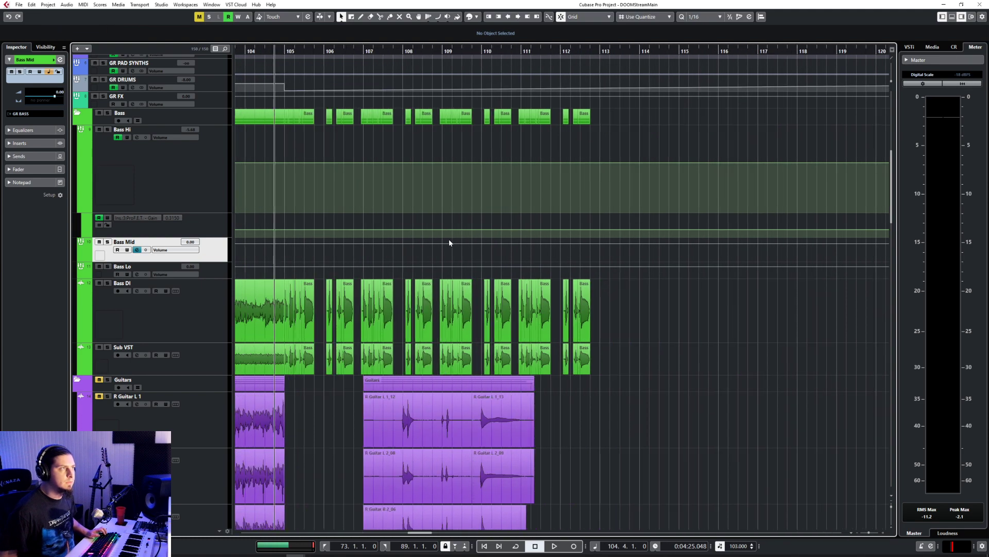
scroll(450, 242, "left", 3)
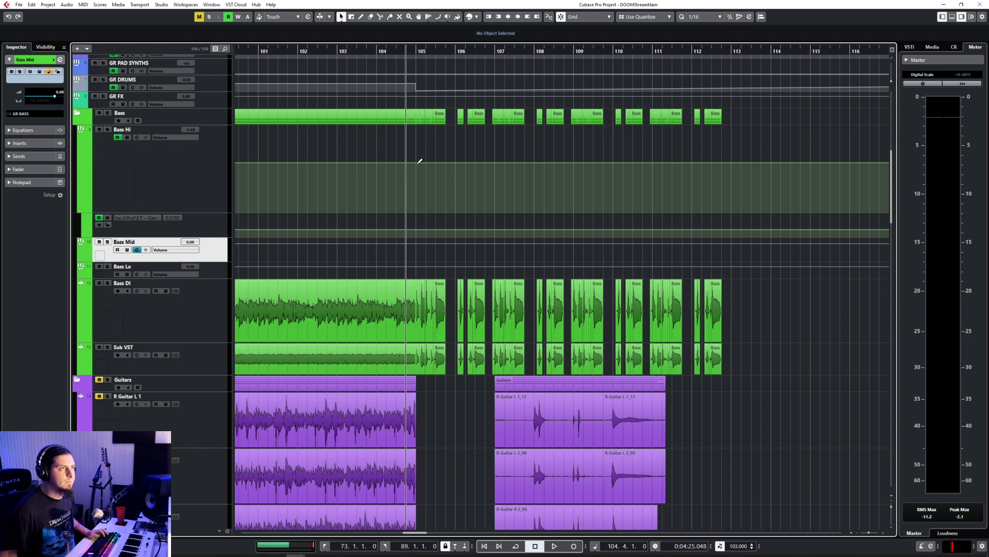
left_click(420, 161)
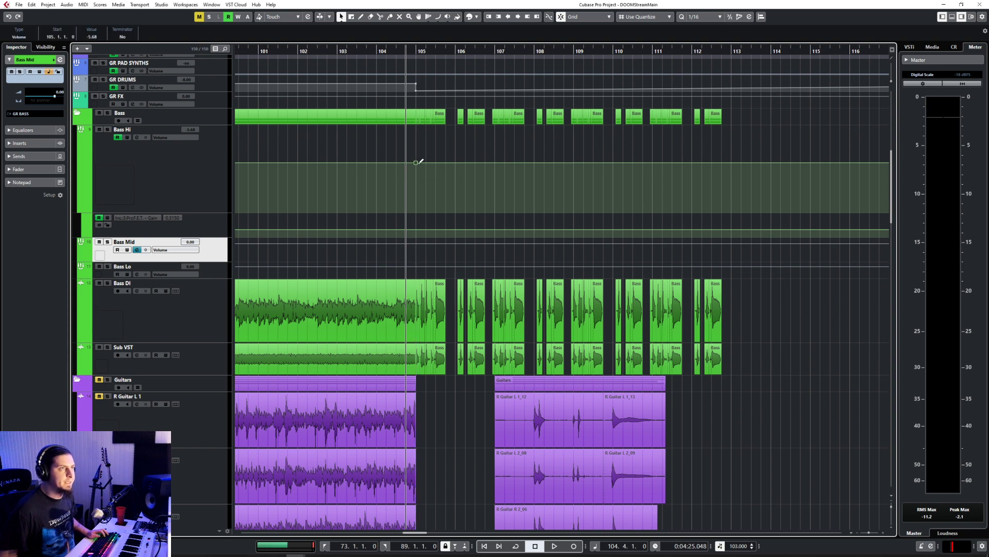
left_click_drag(424, 163, 440, 285)
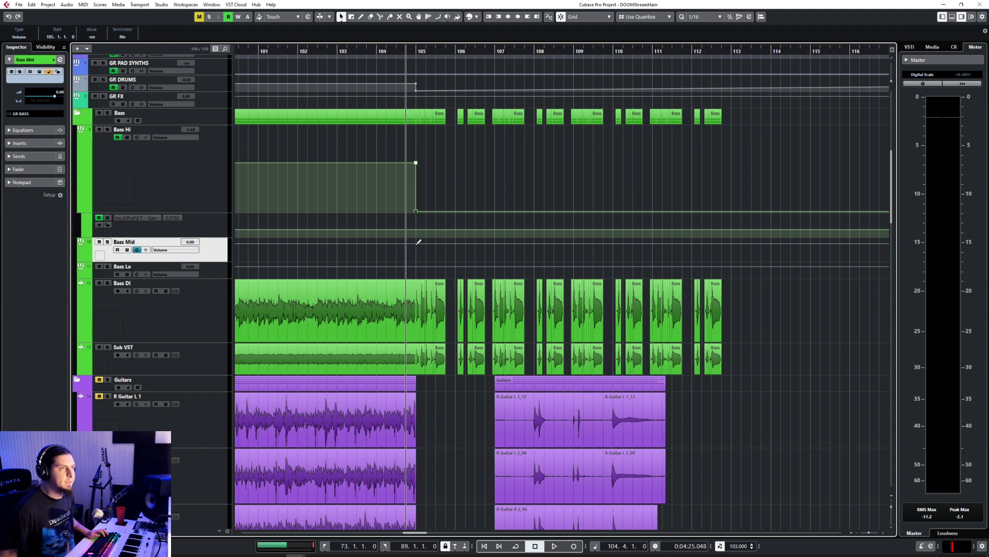
left_click_drag(418, 242, 416, 260)
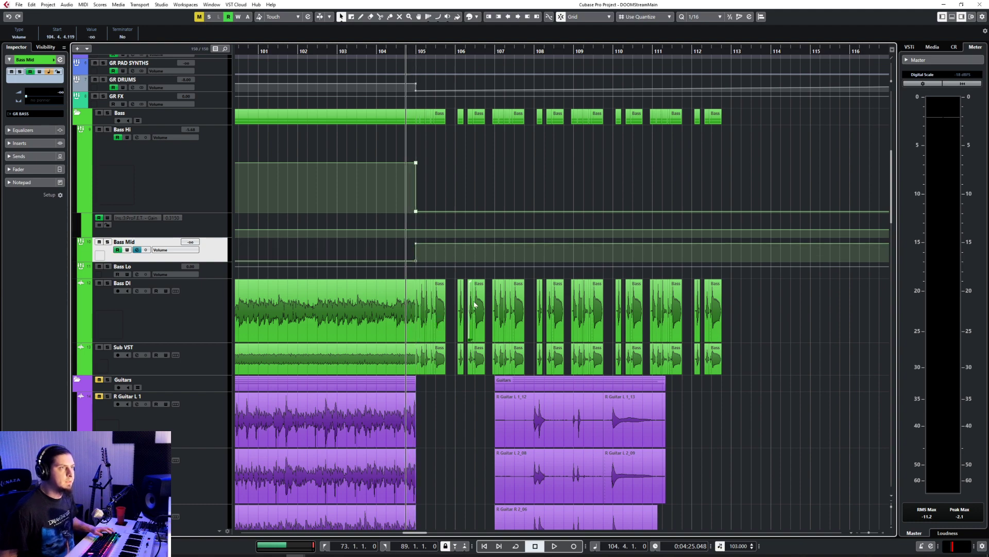
Step: Add an active send from Bass DI to the Bass Mid group at 0.00 in the mixer
key("F3")
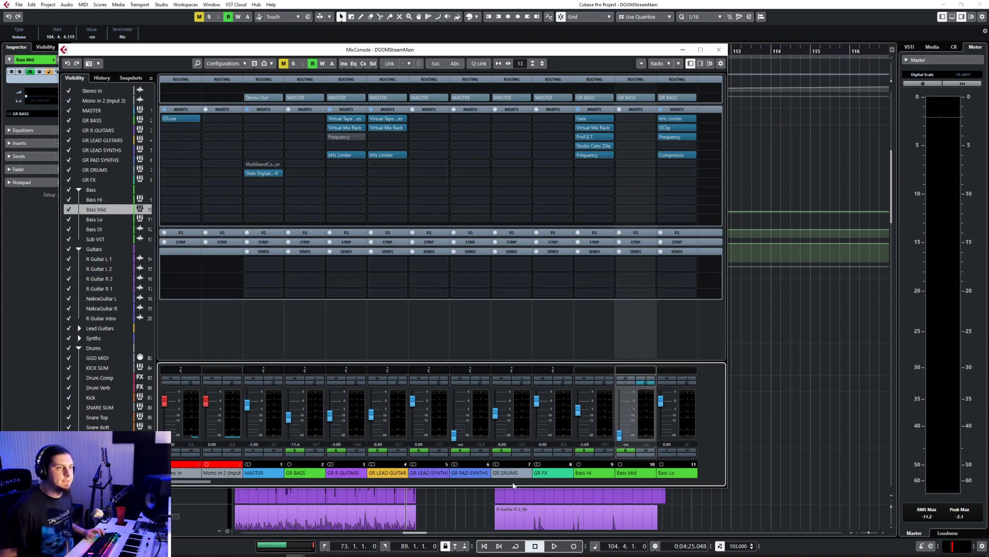
left_click_drag(194, 482, 221, 489)
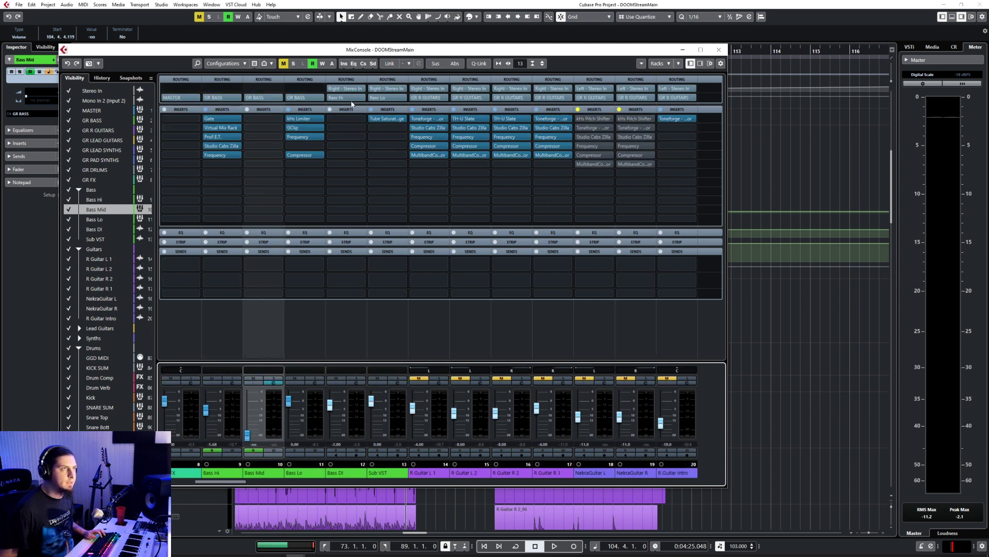
left_click(361, 267)
type("bass mid")
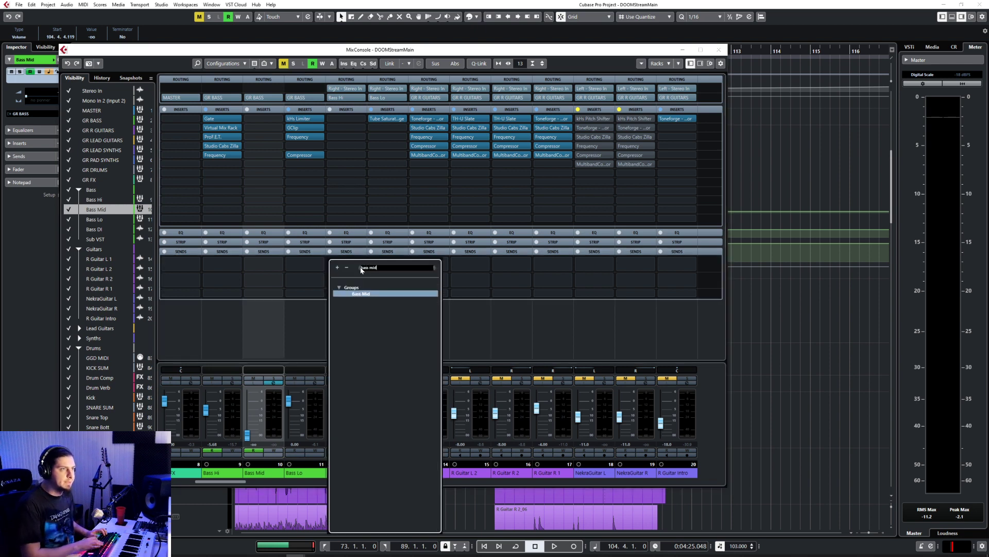
key("Return")
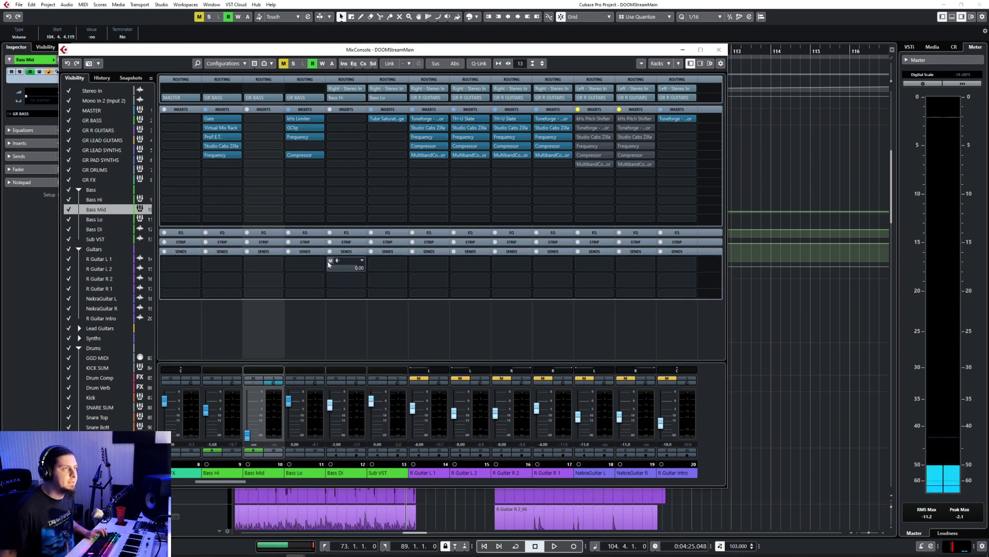
left_click(719, 49)
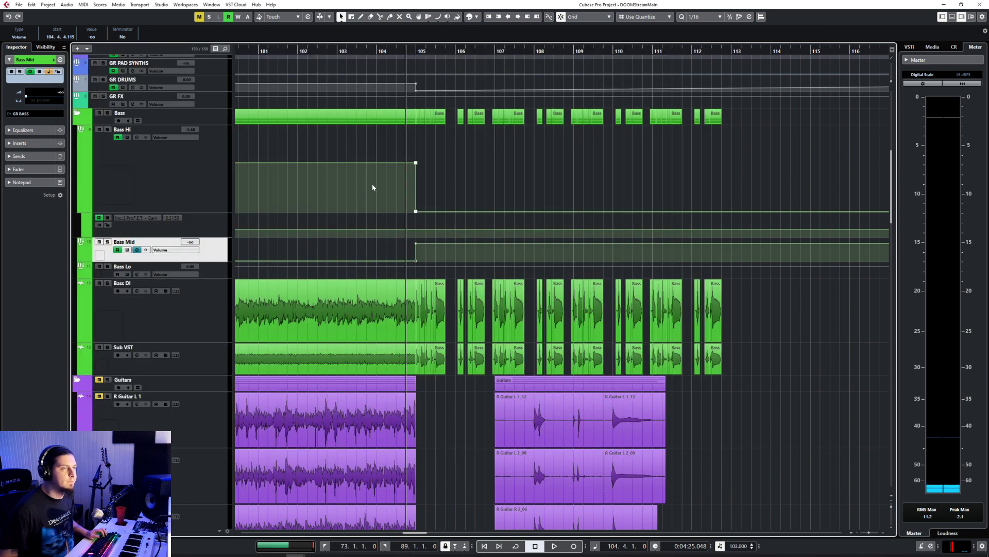
Step: Play the arrangement from bar 104 and set the grid quantize to 1/1
left_click(382, 51)
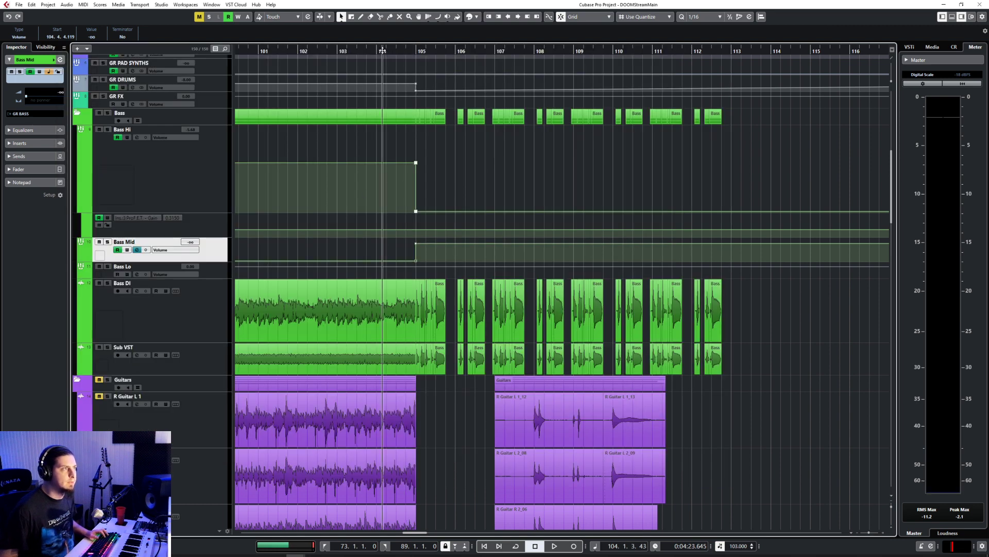
key("space")
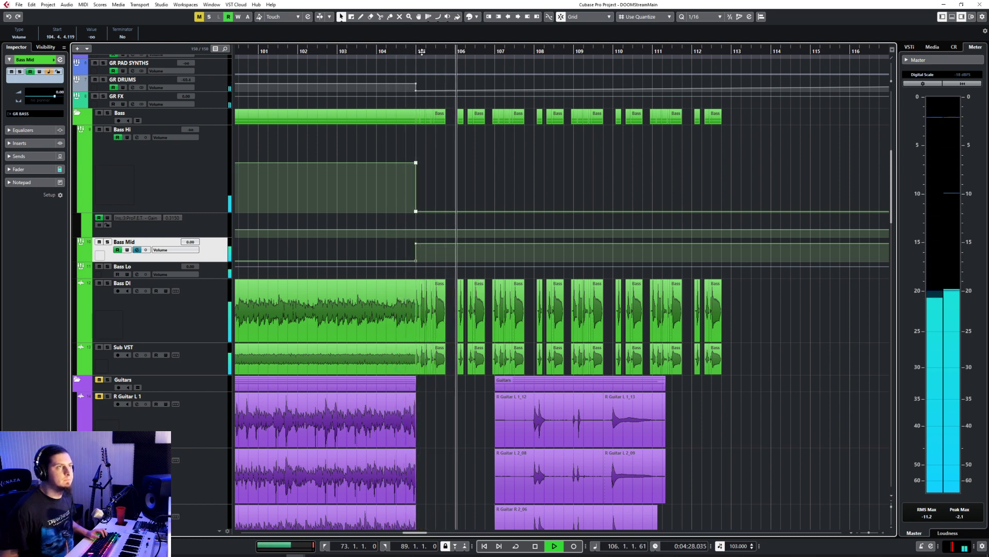
left_click(702, 17)
left_click(703, 27)
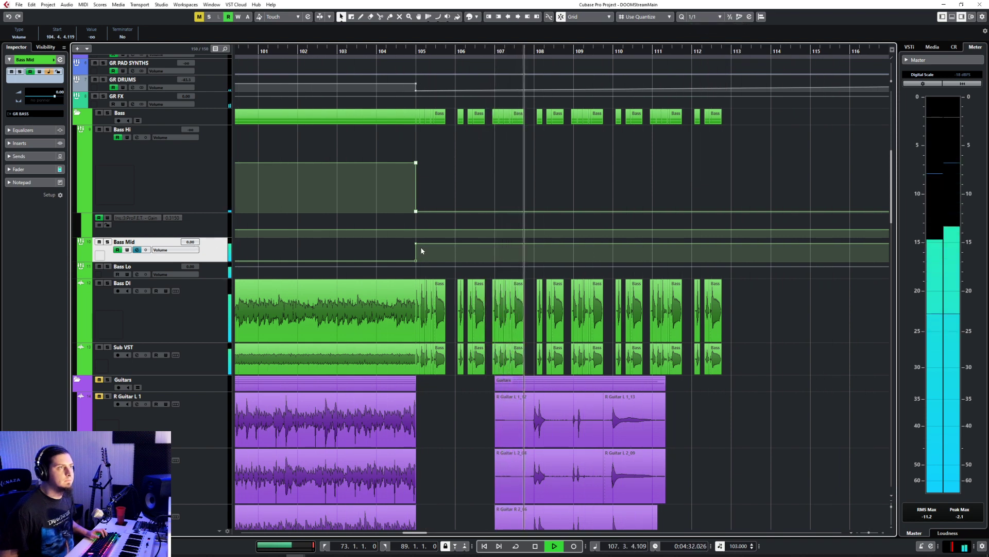
Step: Lower the Bass Mid volume from 105.1.1.0 to -5.30 and loop playback from 105.1.1.0 to 113.1.1.0
left_click_drag(417, 244, 417, 248)
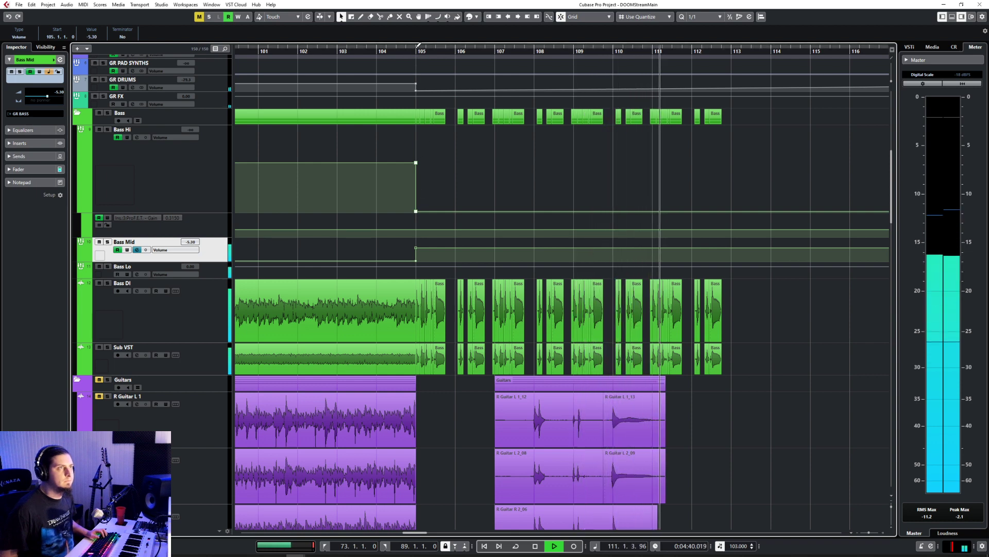
left_click_drag(416, 51, 730, 51)
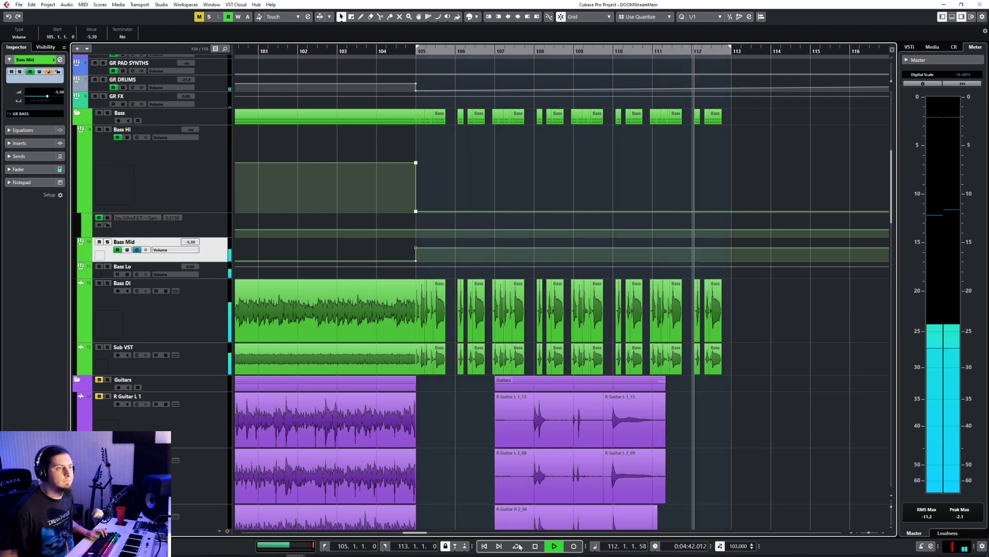
key("KP_Divide")
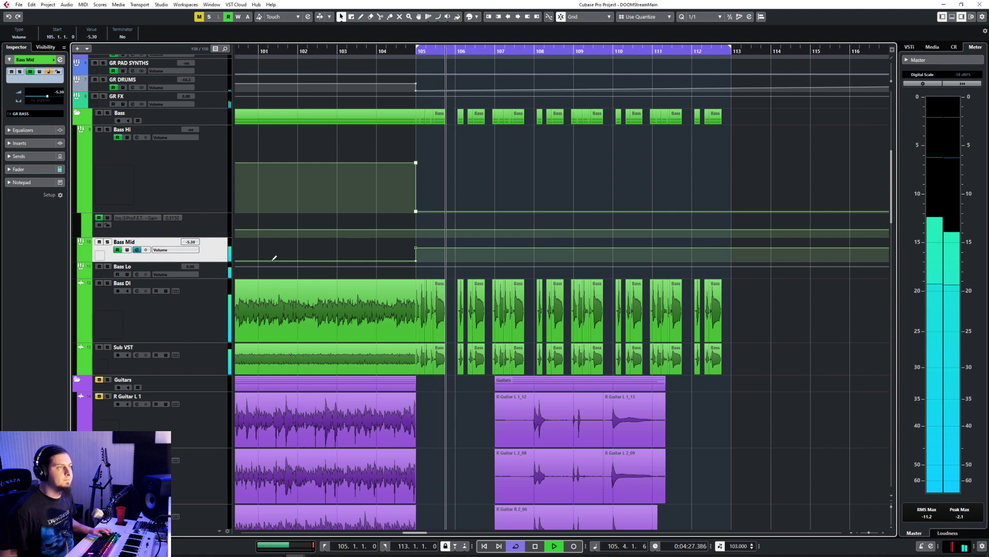
Step: Copy the Bass Hi insert chain of Gate, Virtual Mix Rack, ProF.E.T., Studio Cabs Zilla and Frequency onto Bass Mid
key("F3")
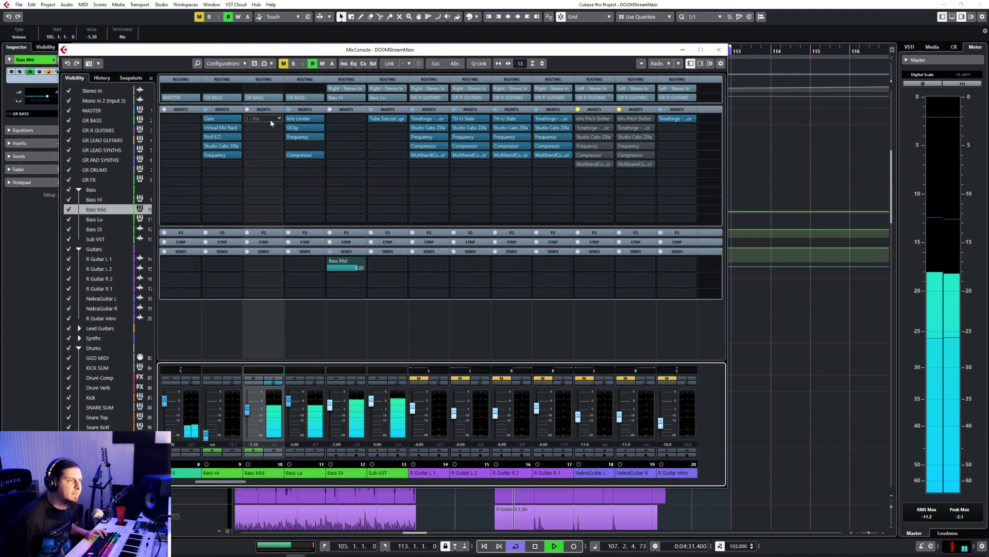
left_click(270, 119)
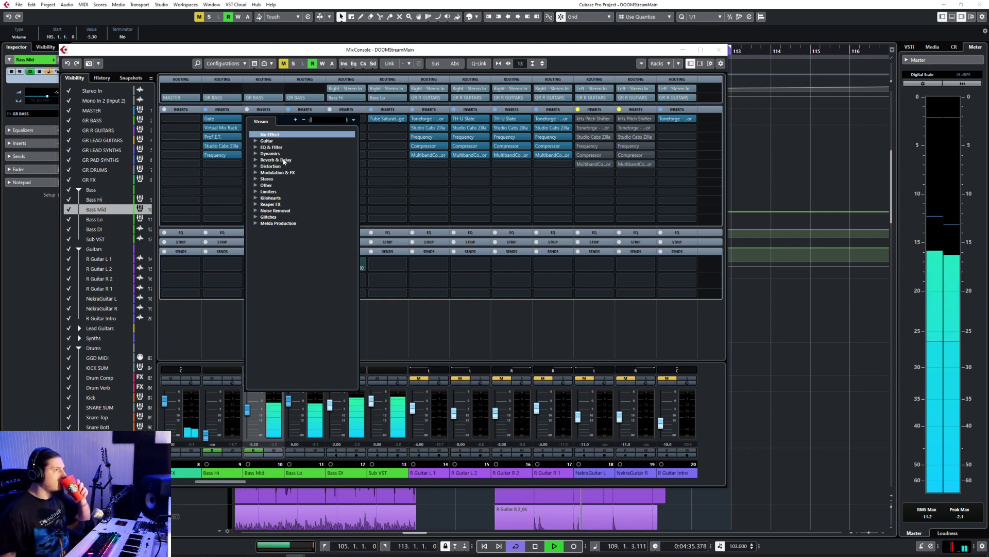
left_click(359, 62)
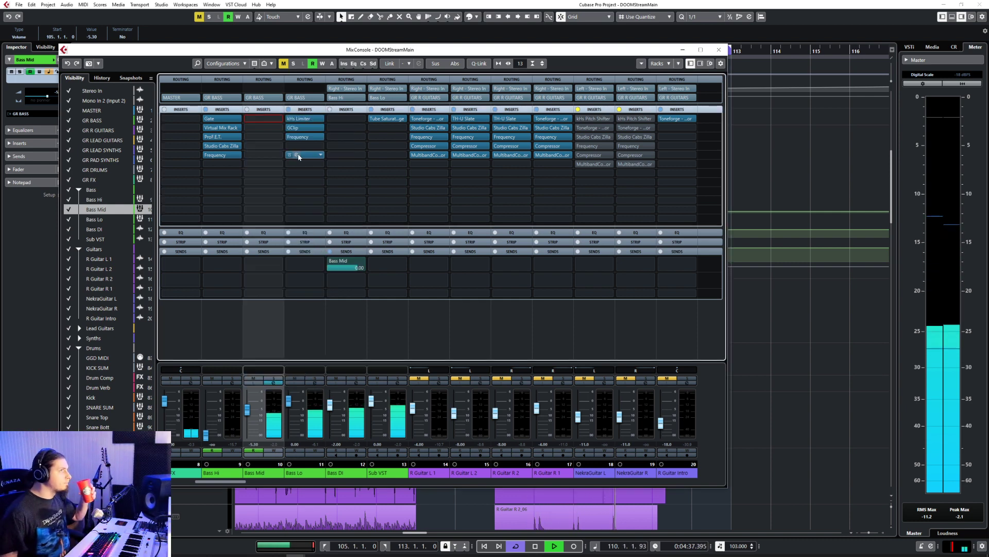
left_click_drag(299, 156, 267, 156)
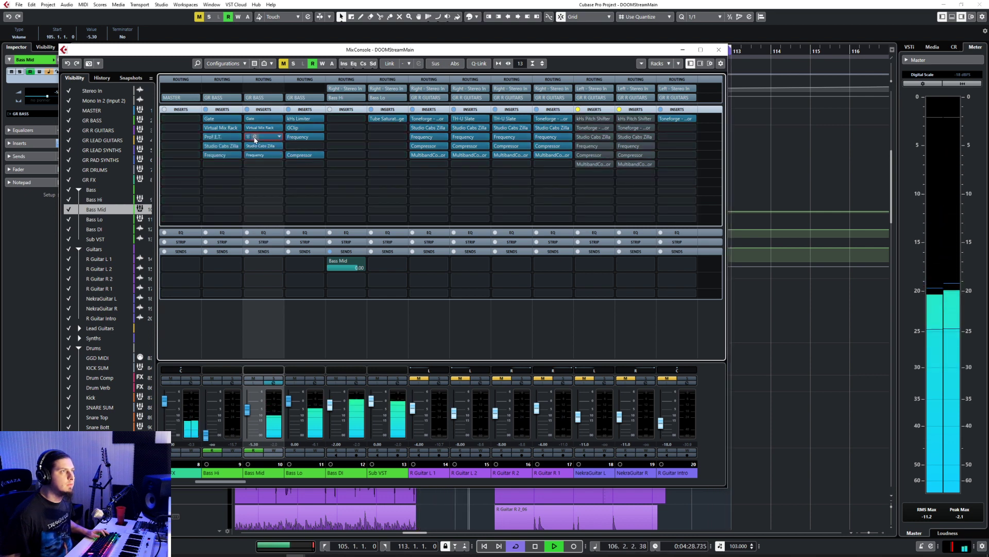
Step: Inspect the ProF.E.T. pedal settings in the third insert slot of Bass Mid
left_click(255, 139)
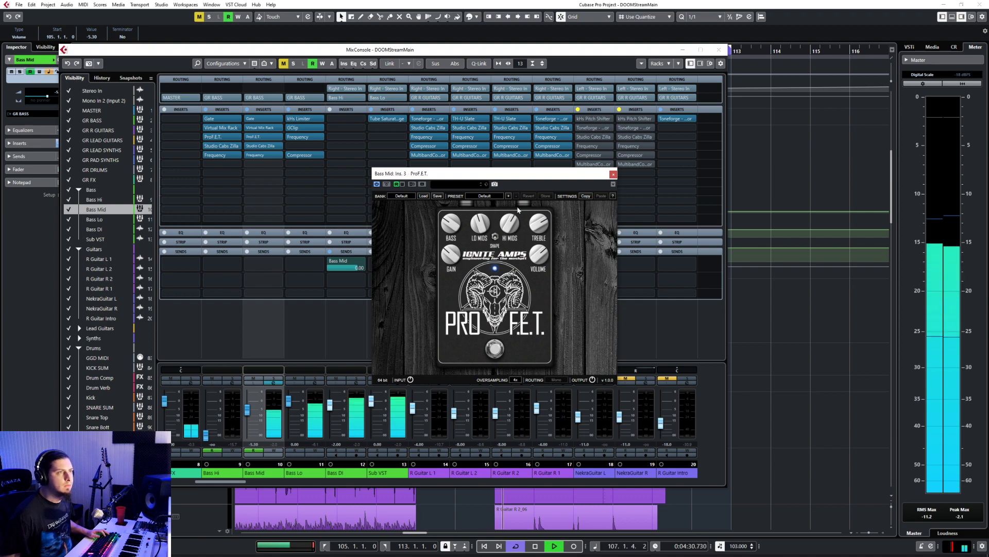
left_click(613, 174)
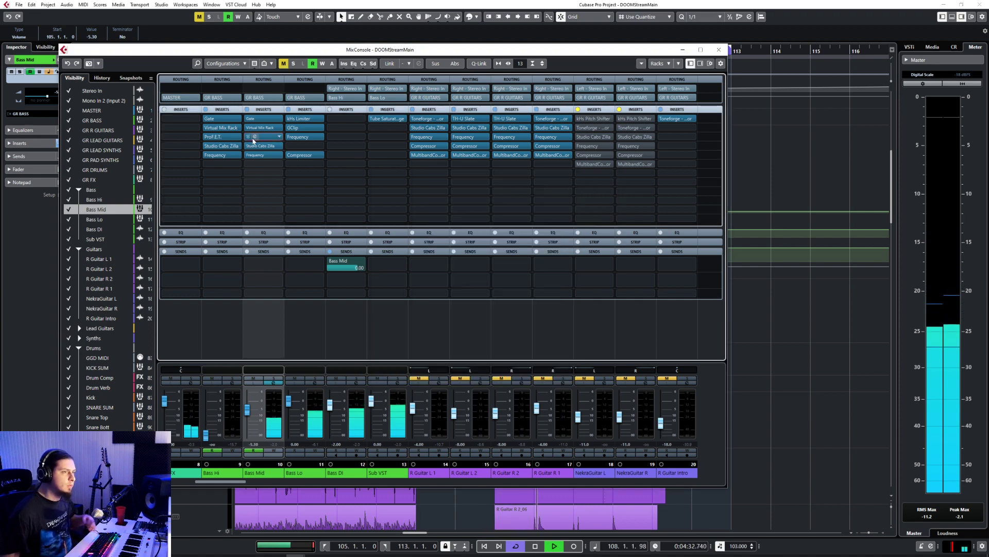
left_click(257, 139)
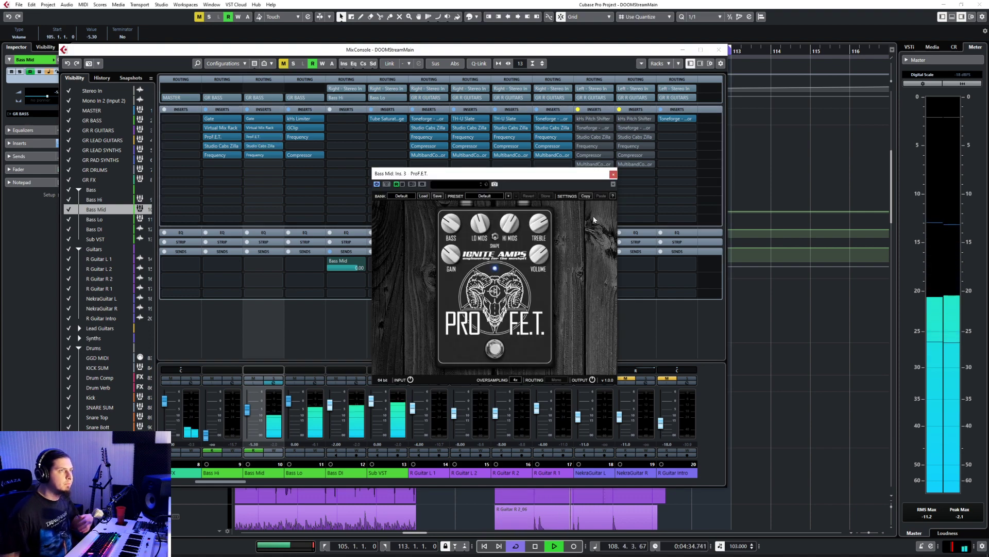
left_click(612, 174)
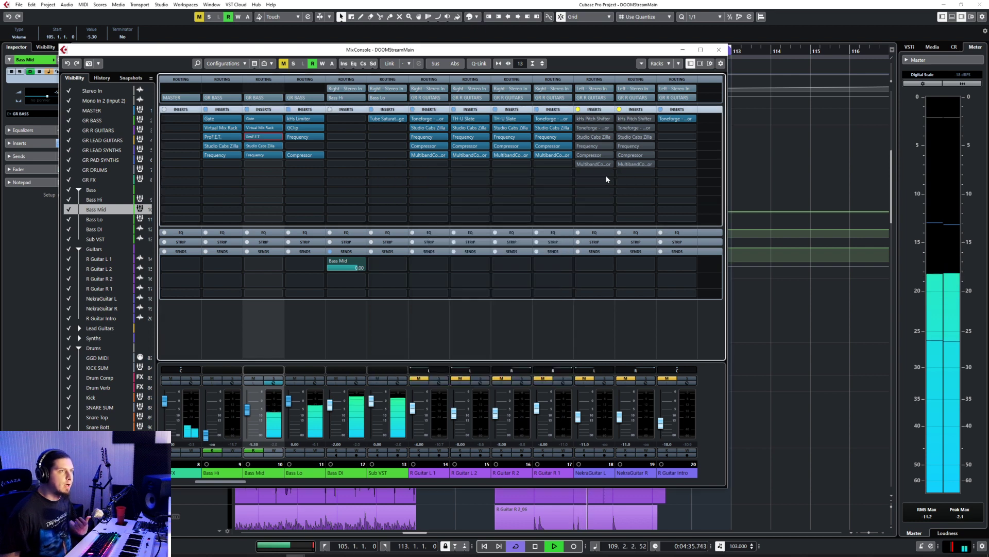
Step: Try SHB-1 and BC Free Amp VST in Bass Mid's third insert slot, discarding the ProF.E.T. changes
left_click(280, 137)
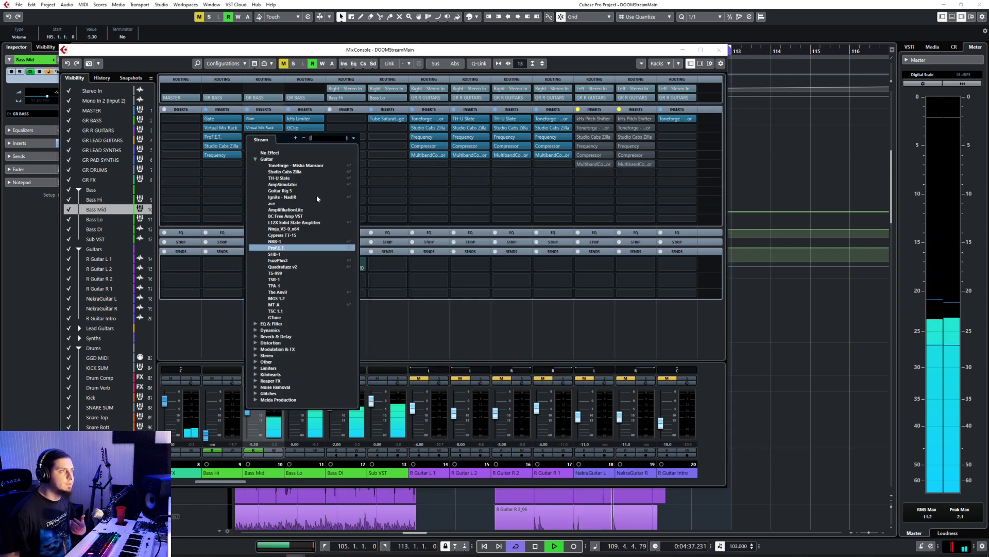
left_click(290, 254)
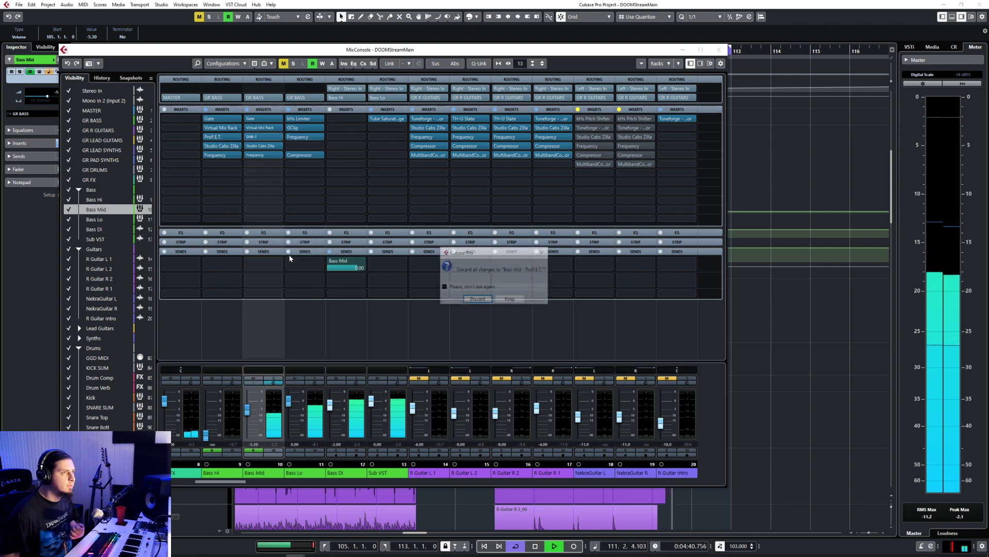
left_click(480, 299)
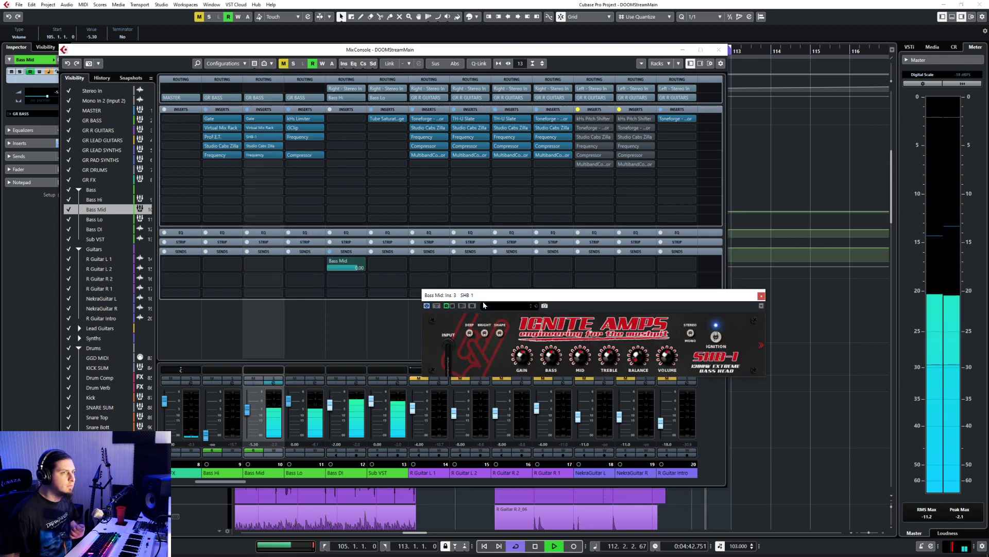
left_click(279, 138)
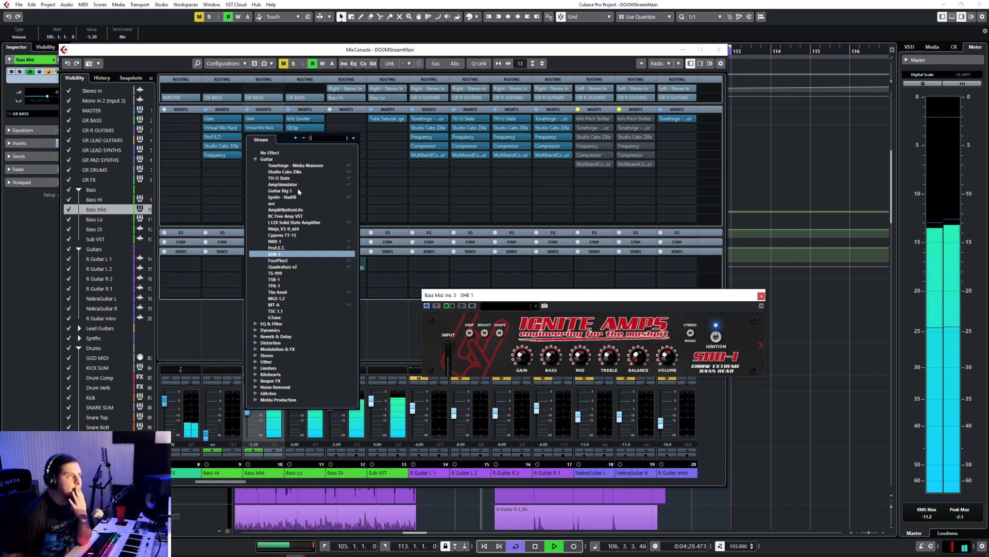
left_click(288, 217)
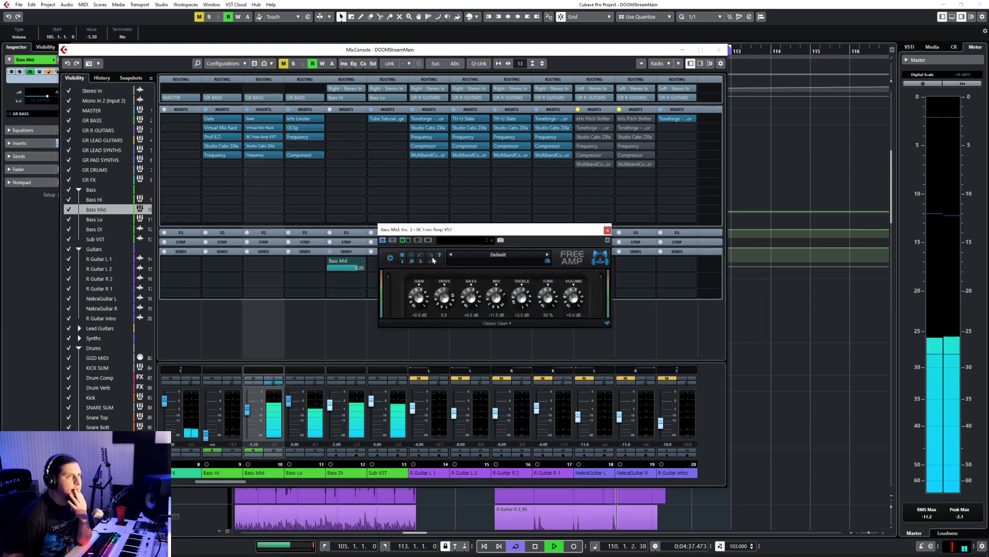
Step: Audition NRR-1 and TS-999 in the third insert slot of Bass Mid
left_click(279, 128)
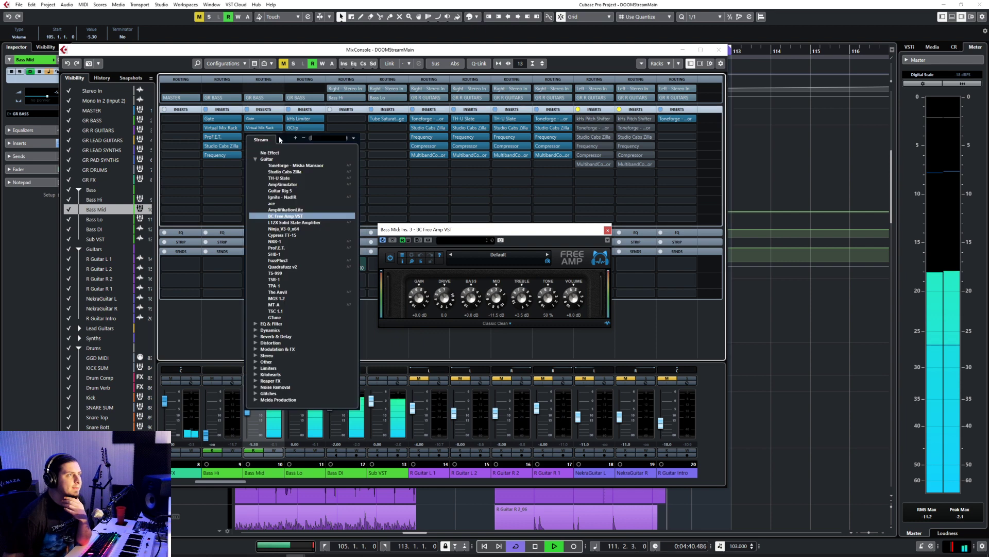
left_click(275, 241)
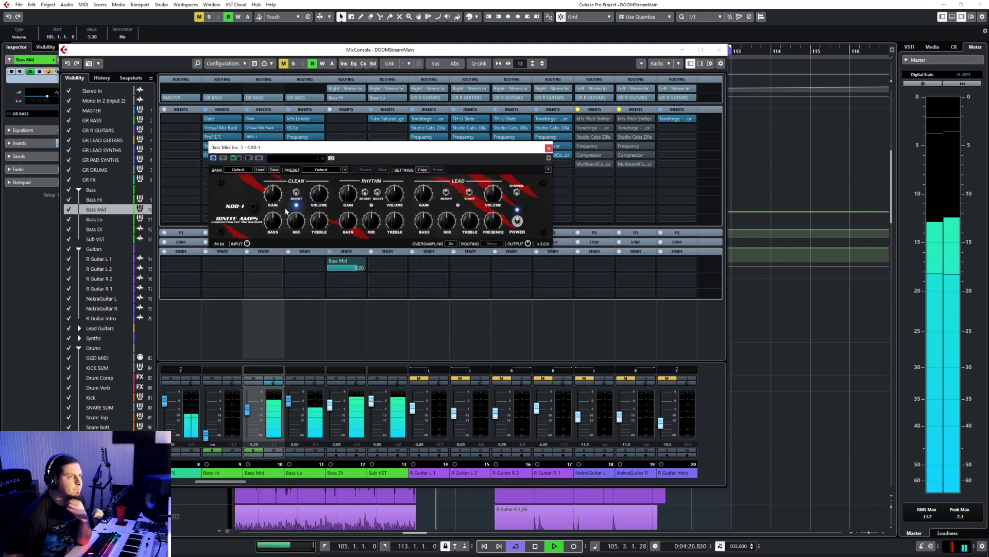
left_click_drag(278, 150, 310, 207)
left_click(264, 136)
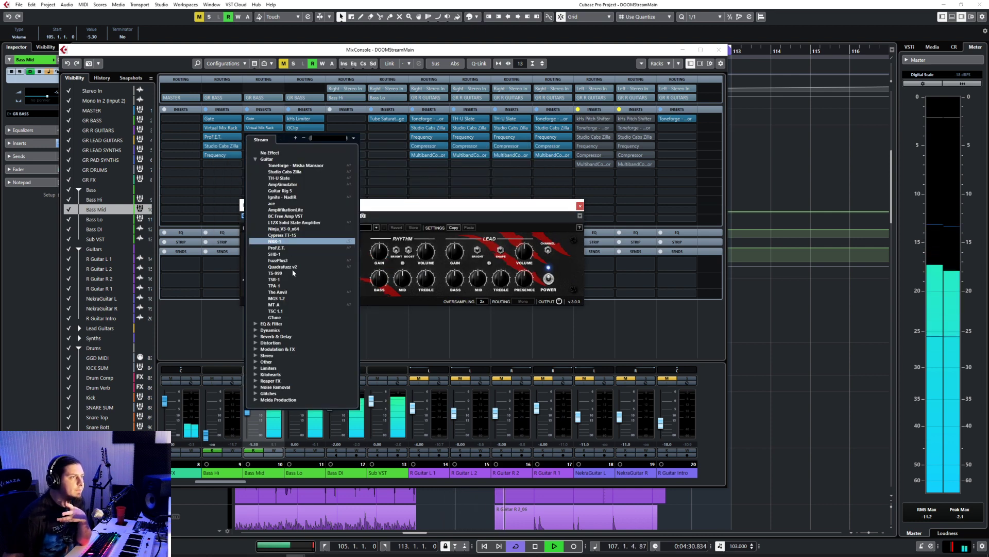
left_click(291, 272)
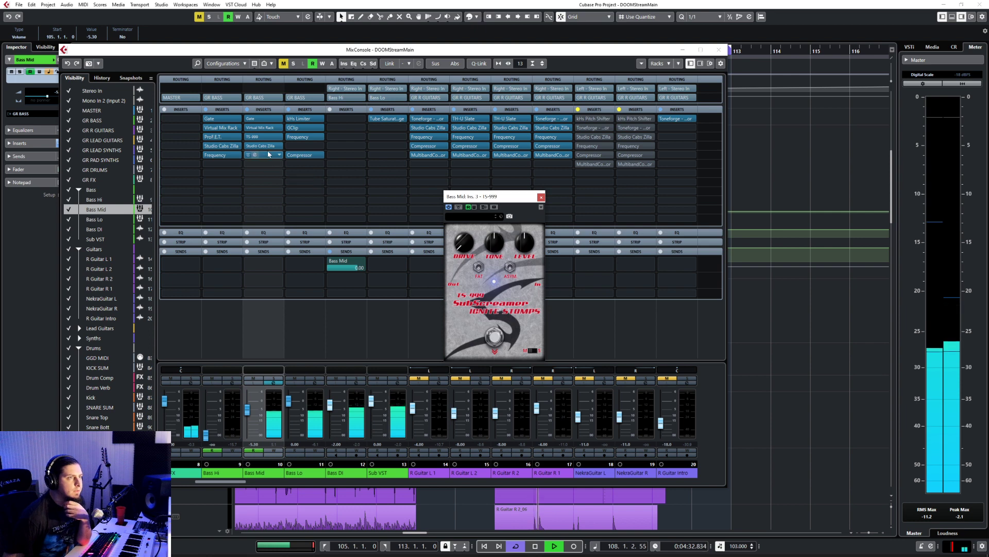
Step: Audition TSB-1, TPA-1 and MGS 1.2 in the third insert slot of Bass Mid
left_click(280, 137)
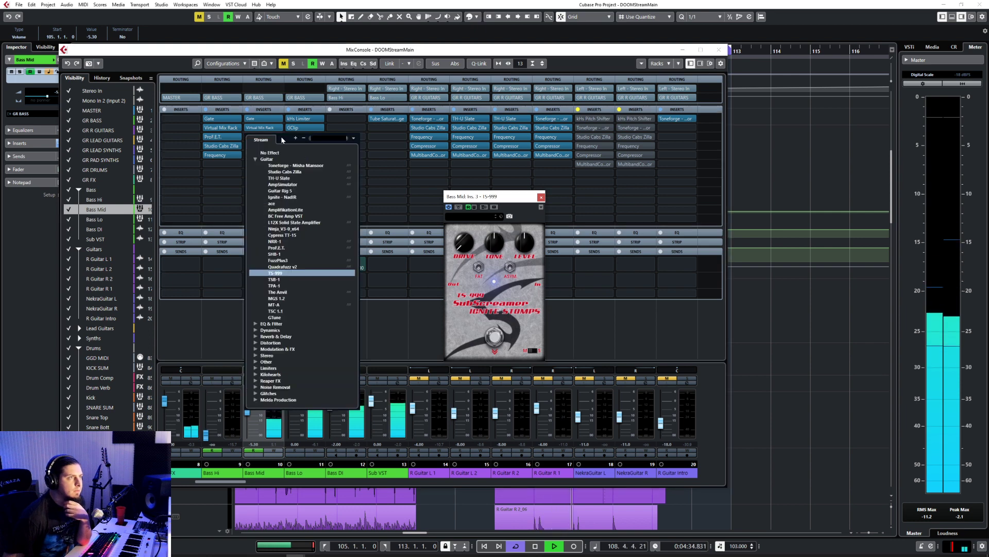
left_click(275, 279)
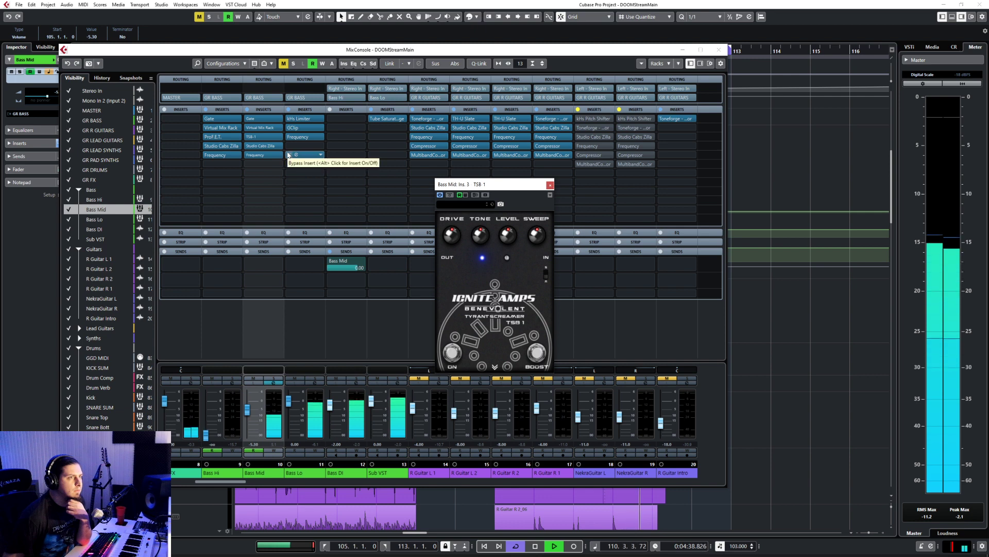
left_click(280, 137)
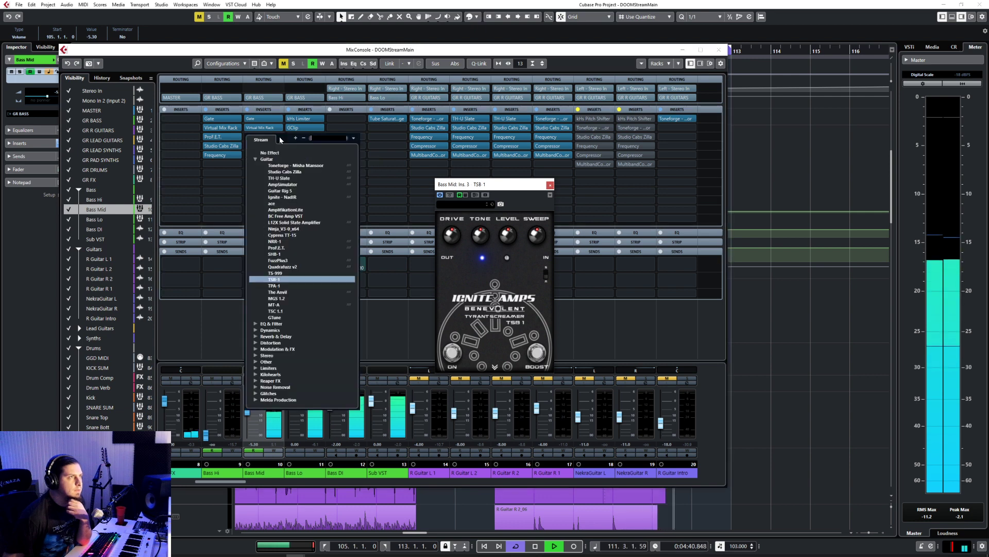
left_click(274, 285)
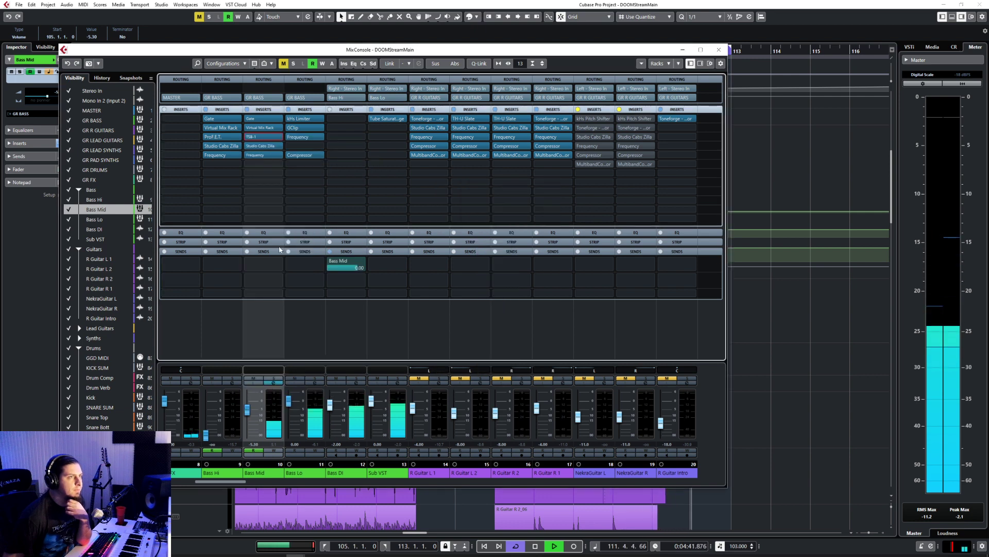
left_click(280, 137)
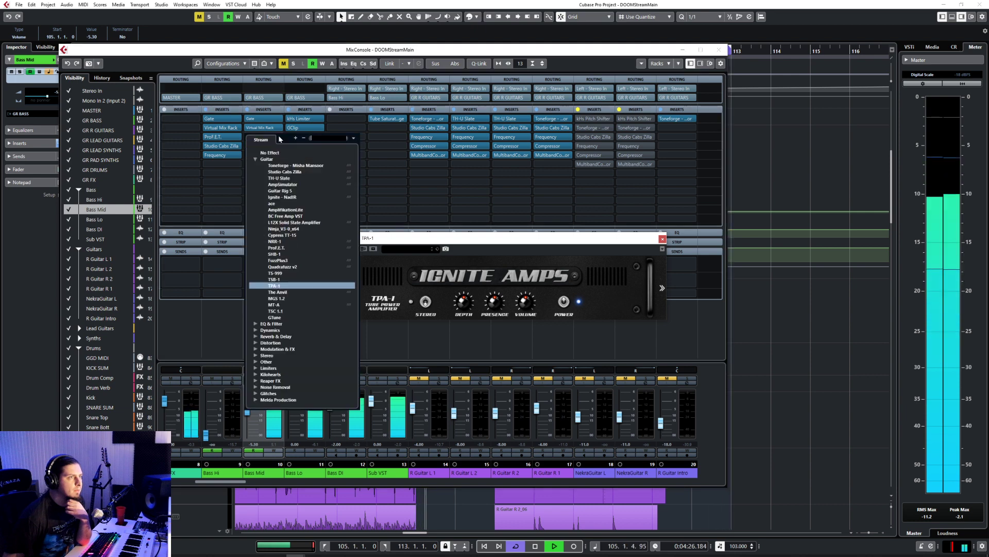
left_click(278, 298)
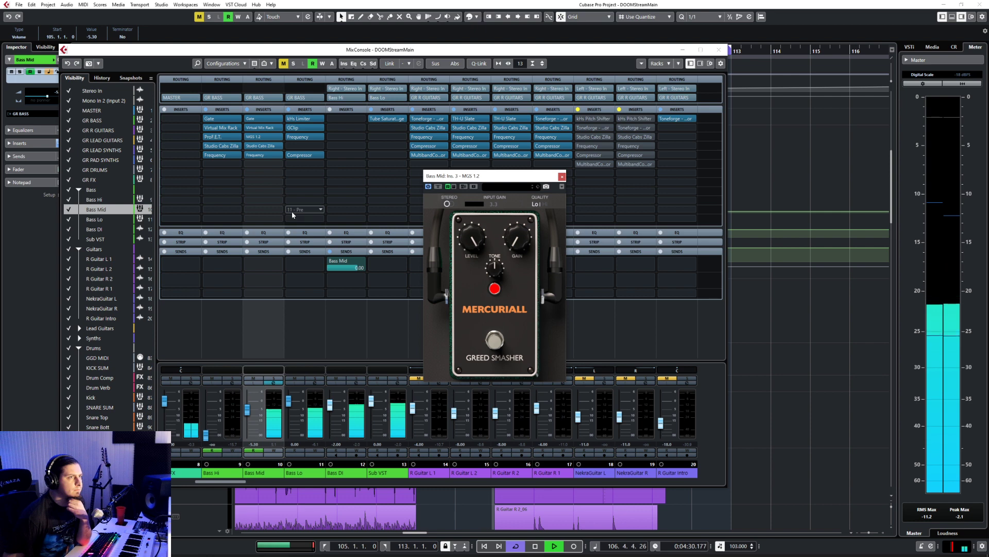
Step: Audition the Mercuriall MT-A and TSC 1.1 pedals in Bass Mid's third insert slot
left_click(279, 138)
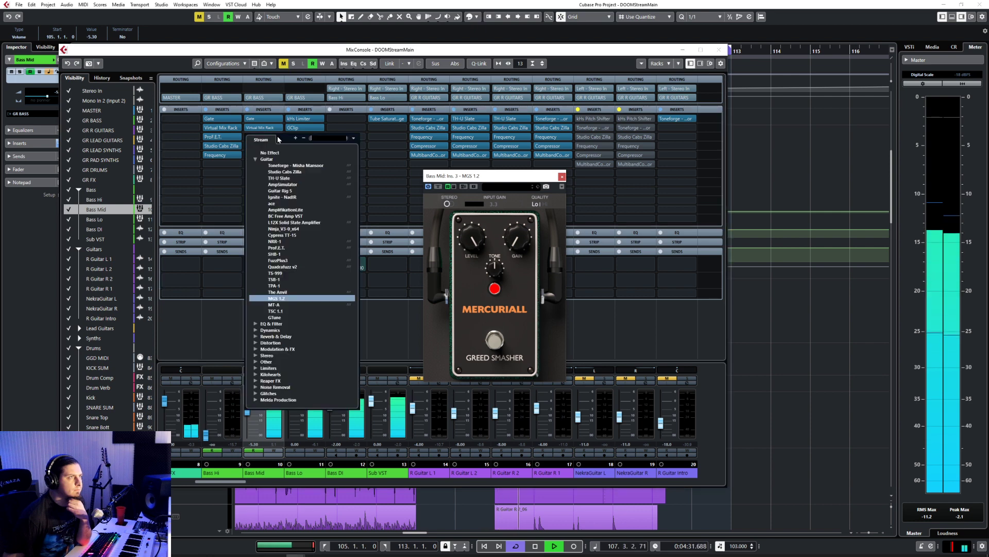
left_click(273, 304)
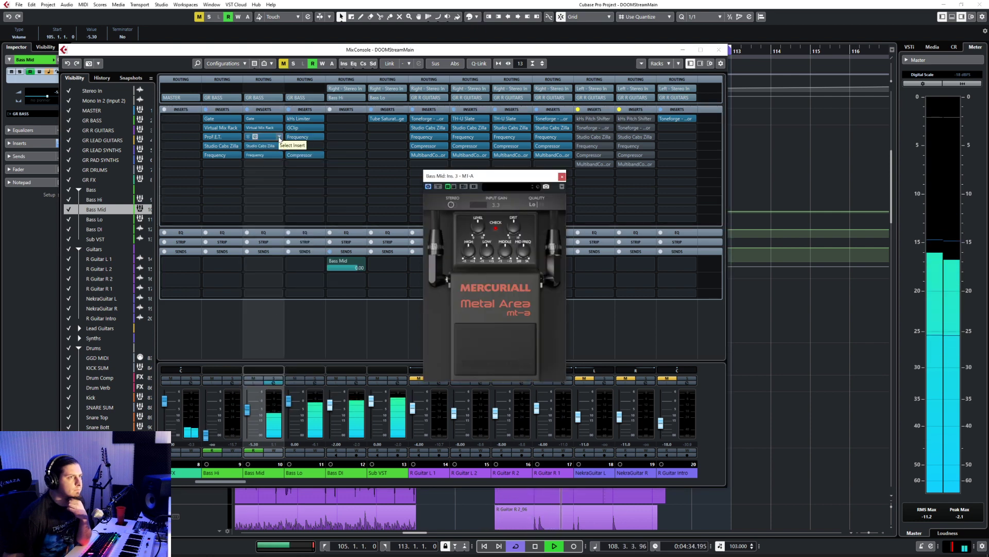
left_click(280, 138)
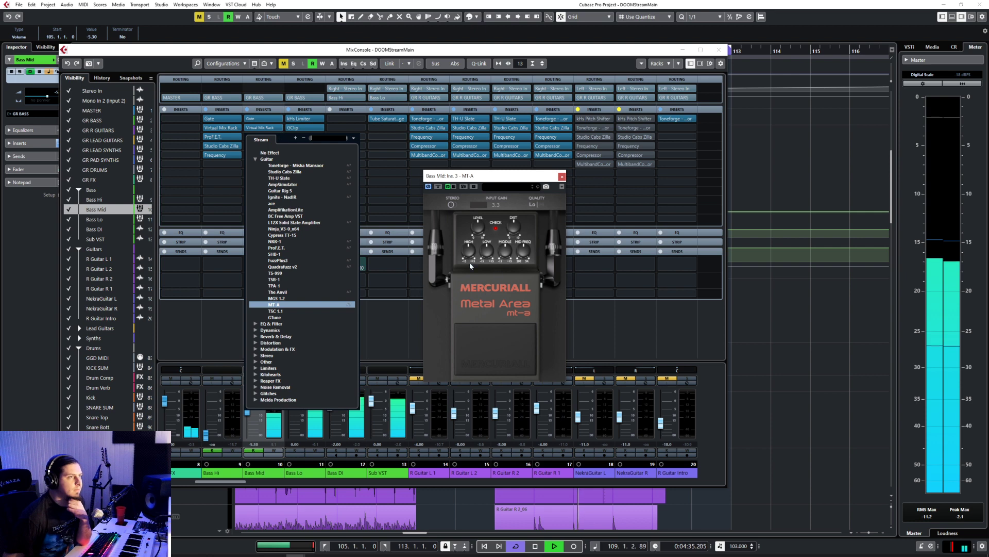
left_click(322, 311)
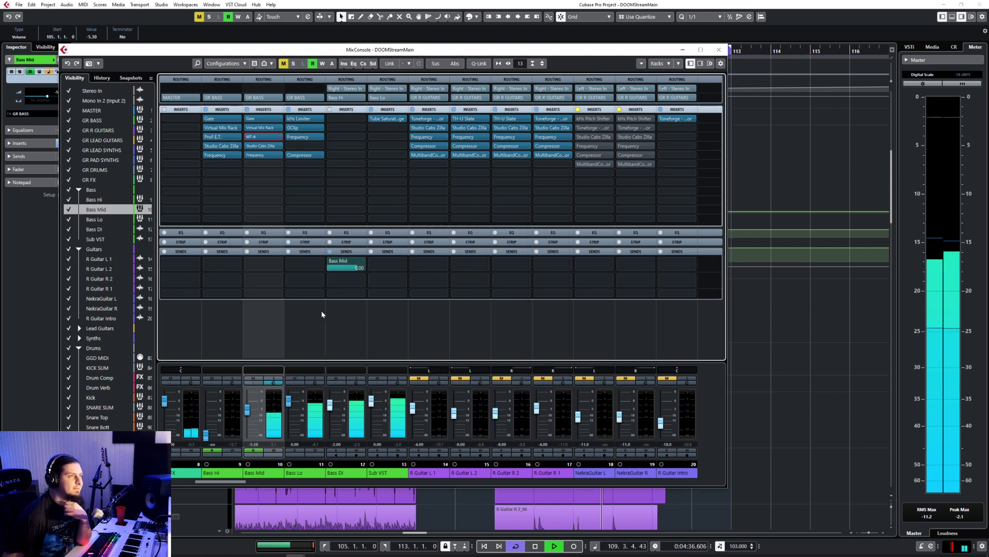
Step: Load Toneforge - Misha Mansoor into Bass Mid's third insert slot, compare its crunch tone and choose the clean (CLN) channel
left_click(279, 137)
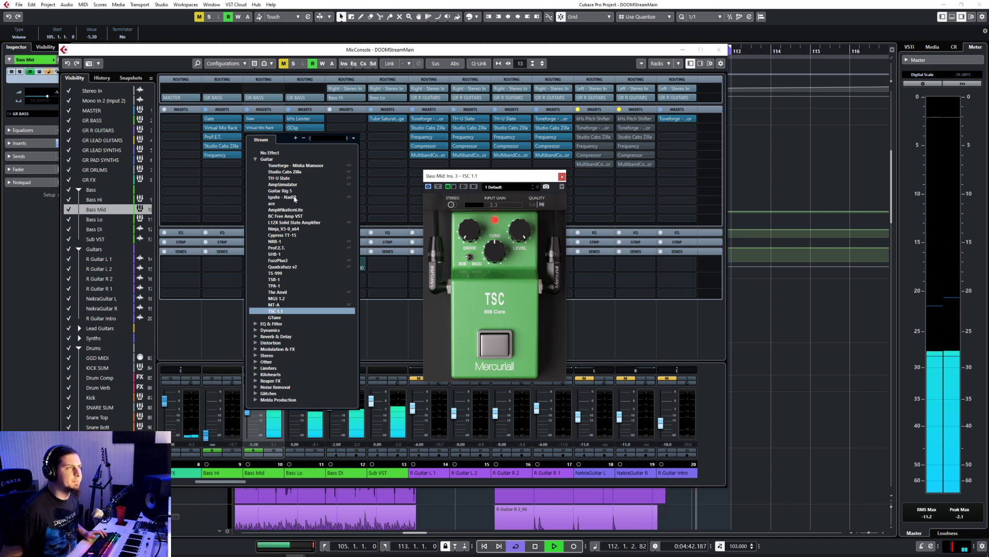
left_click(296, 165)
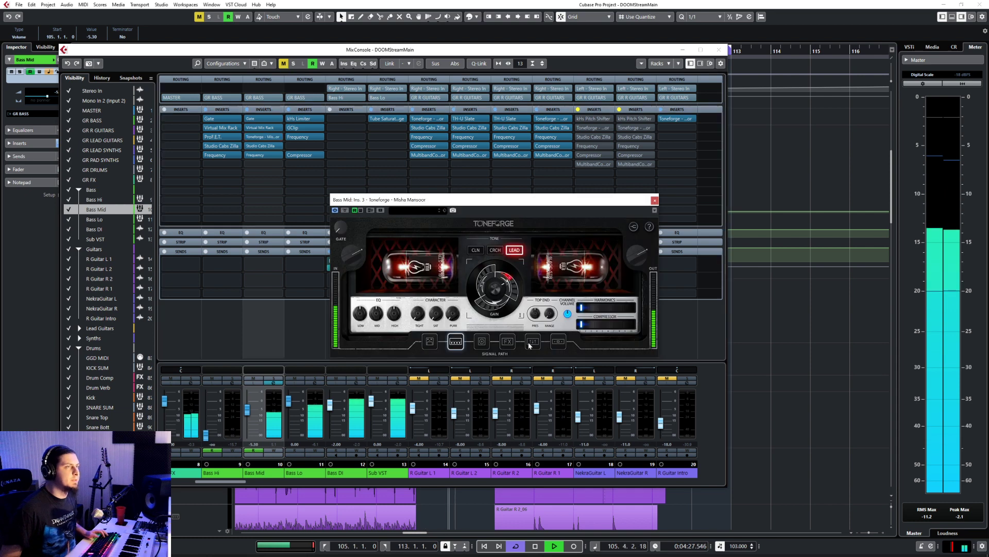
left_click(495, 250)
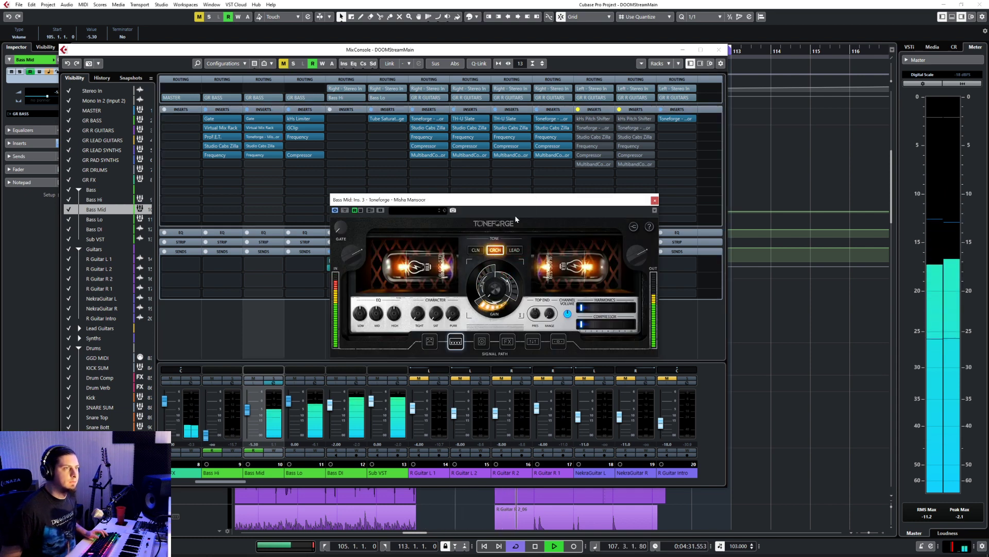
left_click(475, 250)
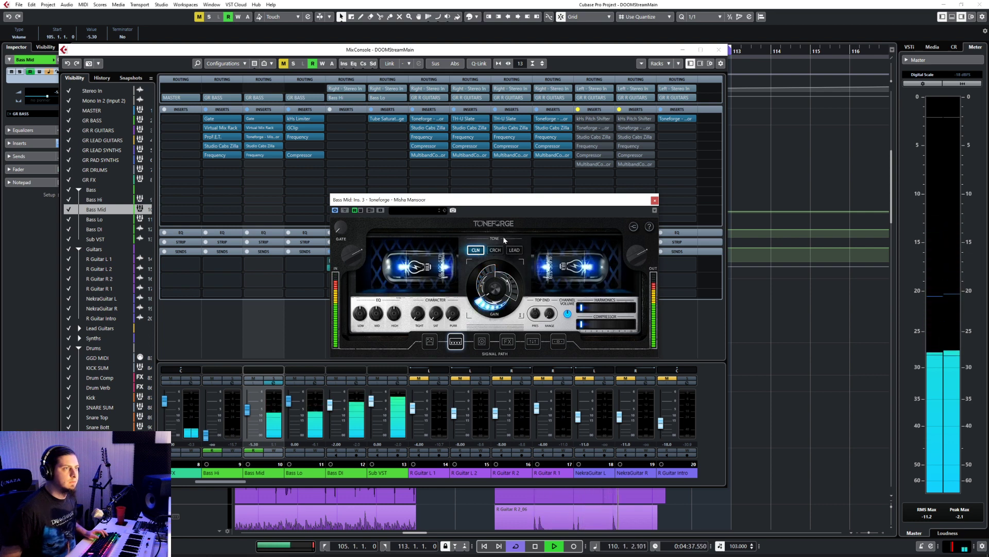
Step: Switch on Toneforge's Precision Drive pedal and set the plug-in input to -6, checking the amp and pedal pages before closing it
left_click(429, 342)
left_click(491, 305)
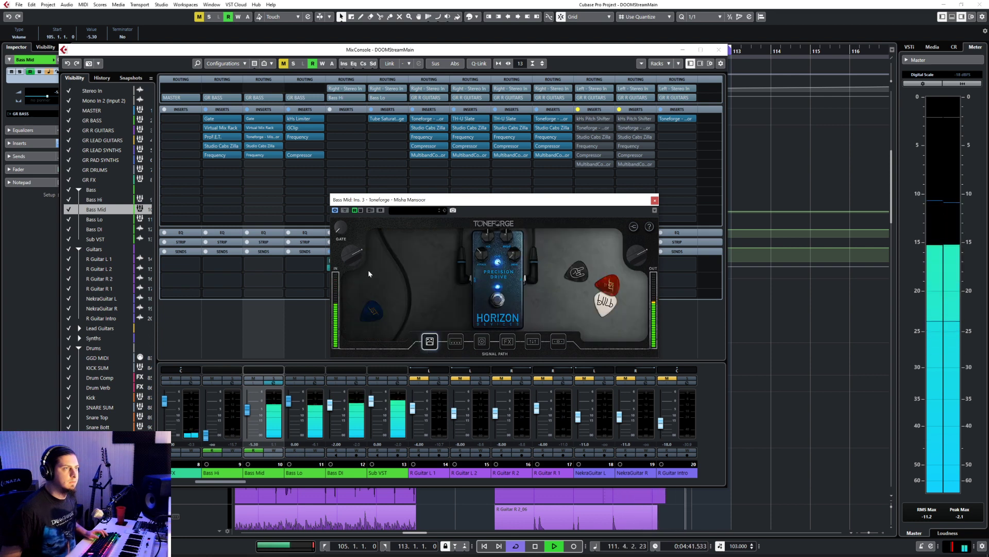
left_click_drag(358, 254, 357, 269)
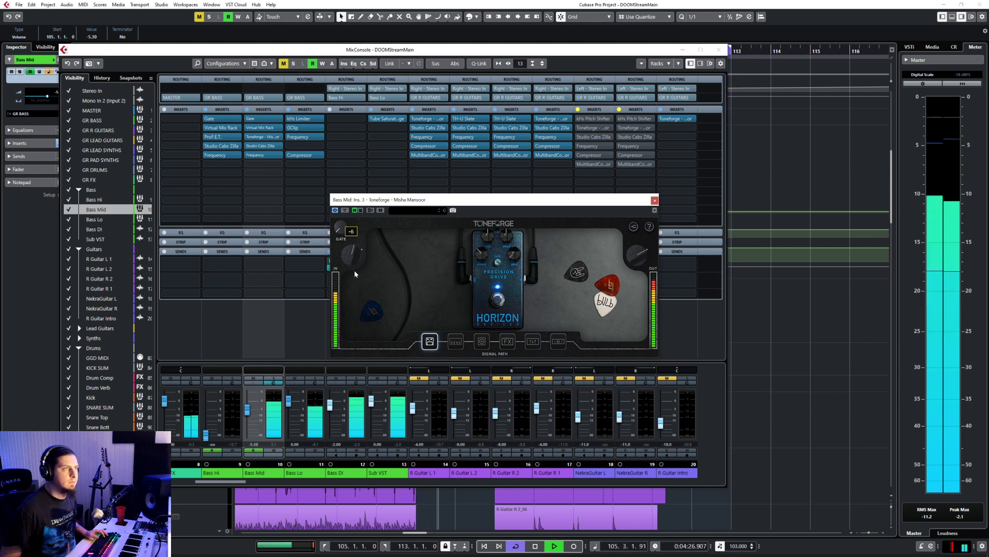
left_click(456, 342)
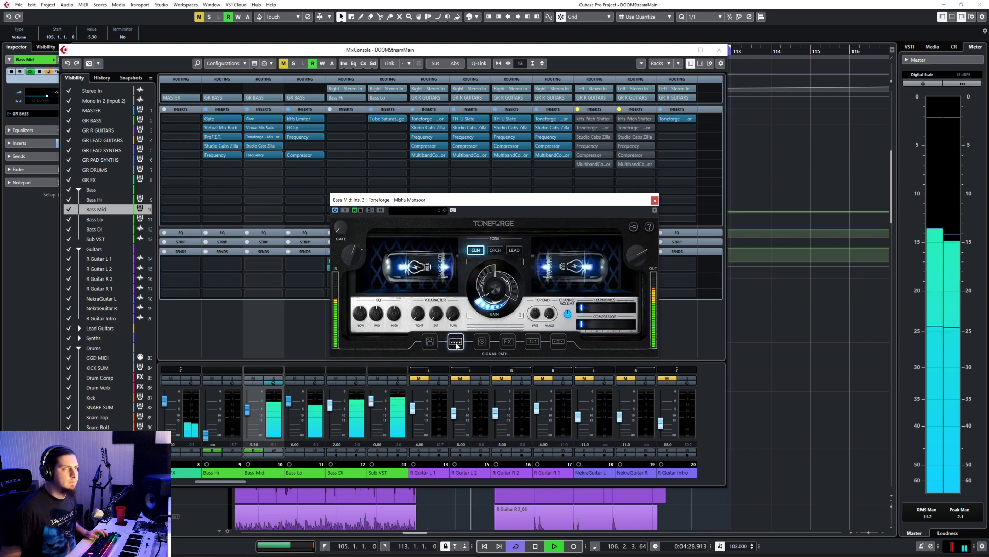
left_click(429, 341)
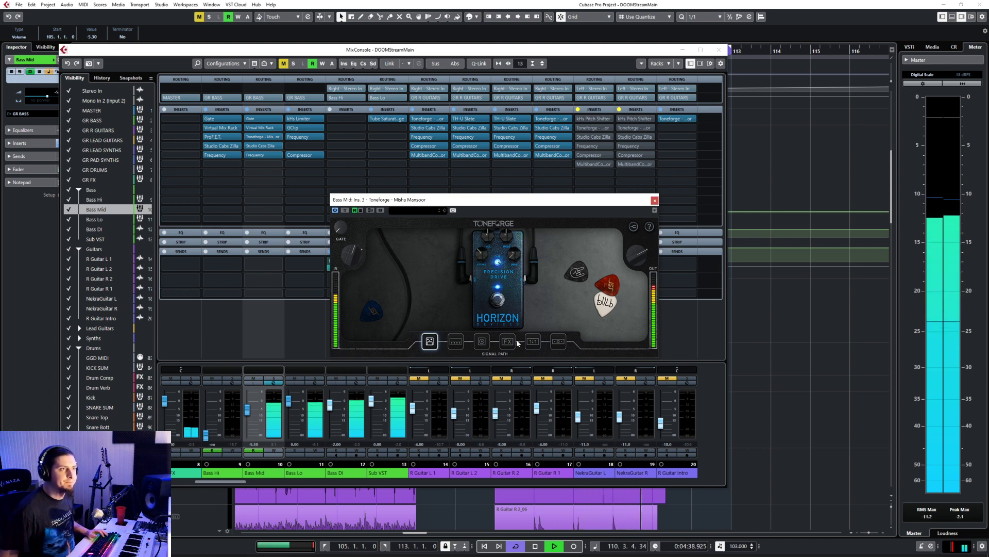
left_click(456, 342)
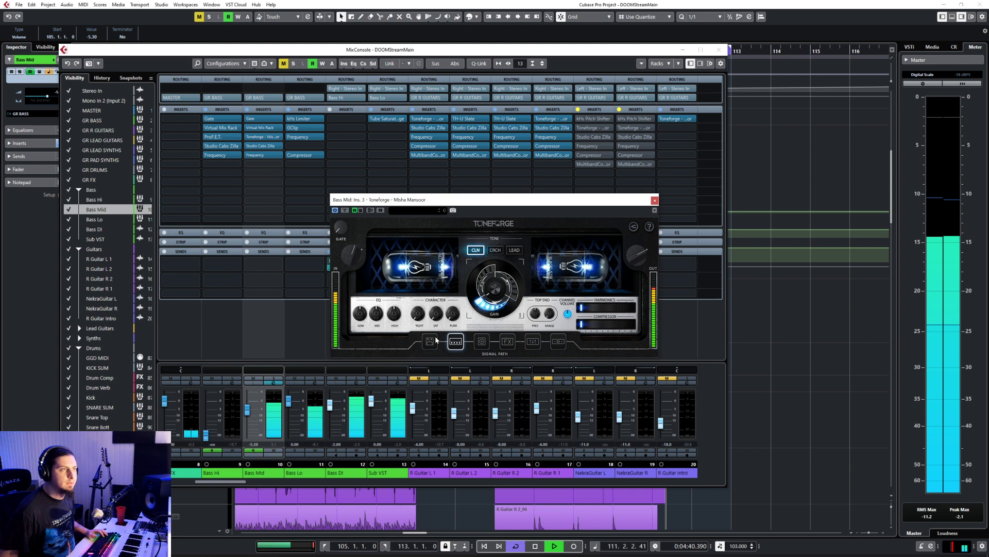
left_click(655, 200)
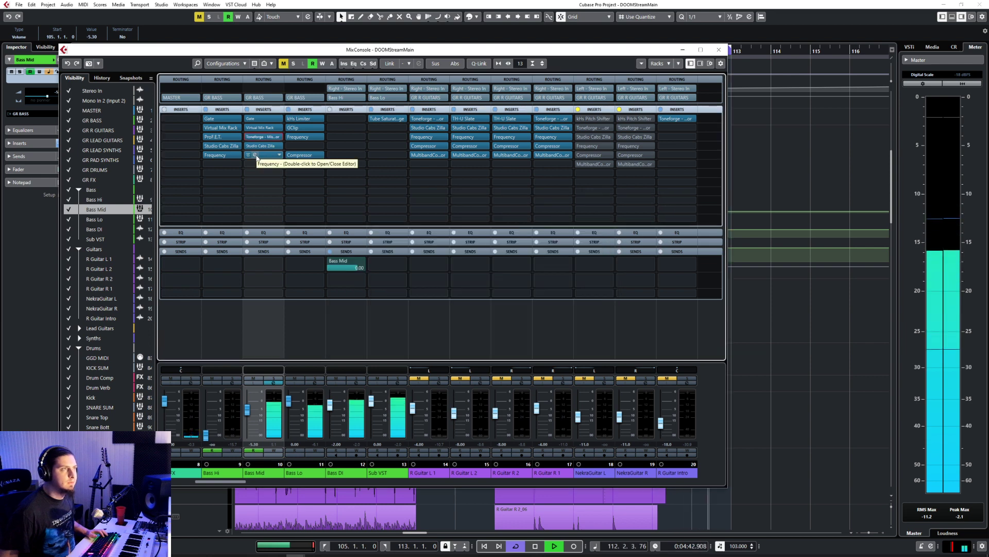
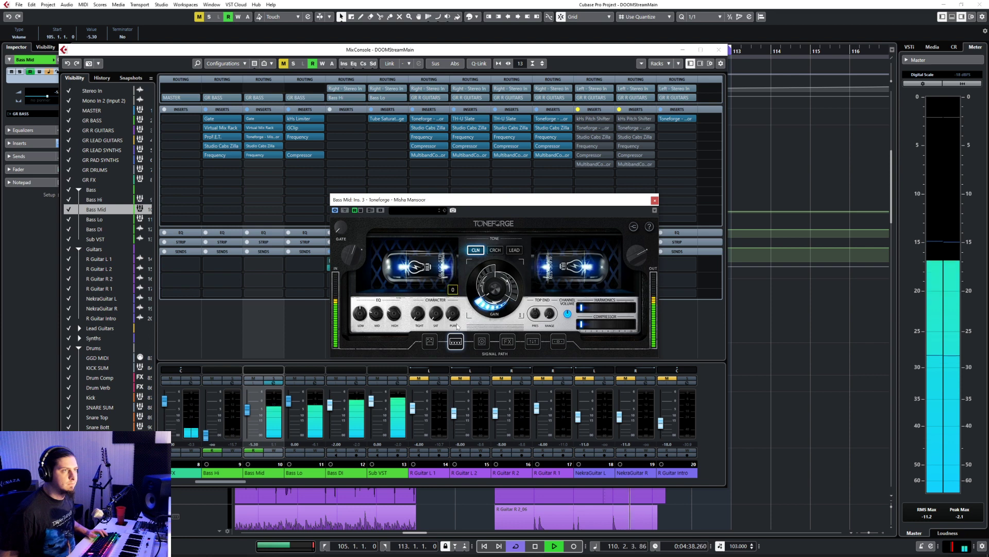
Step: Turn up the last Character knob on Toneforge's amp, set Harmonics to 32 and add a little Compressor
left_click_drag(456, 293, 456, 283)
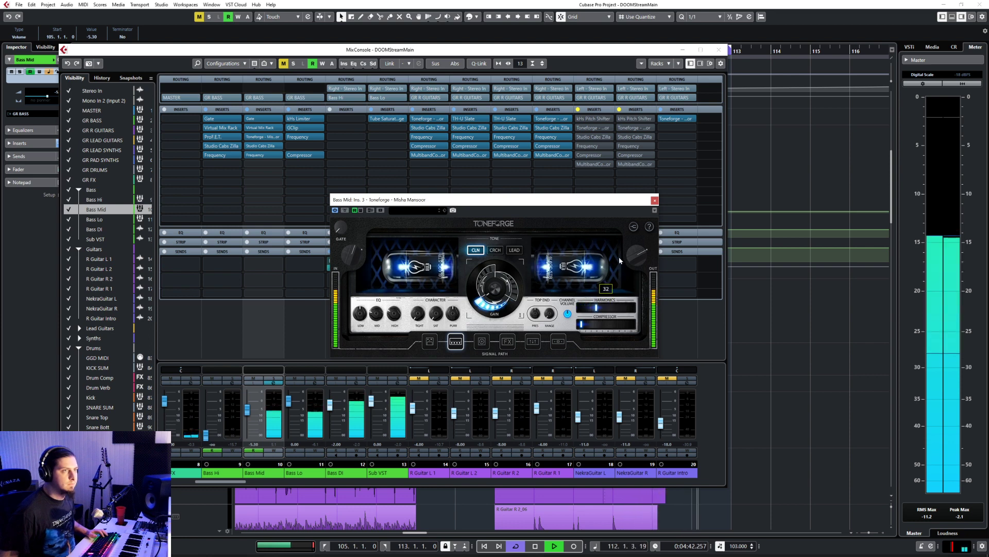
left_click_drag(605, 330, 620, 251)
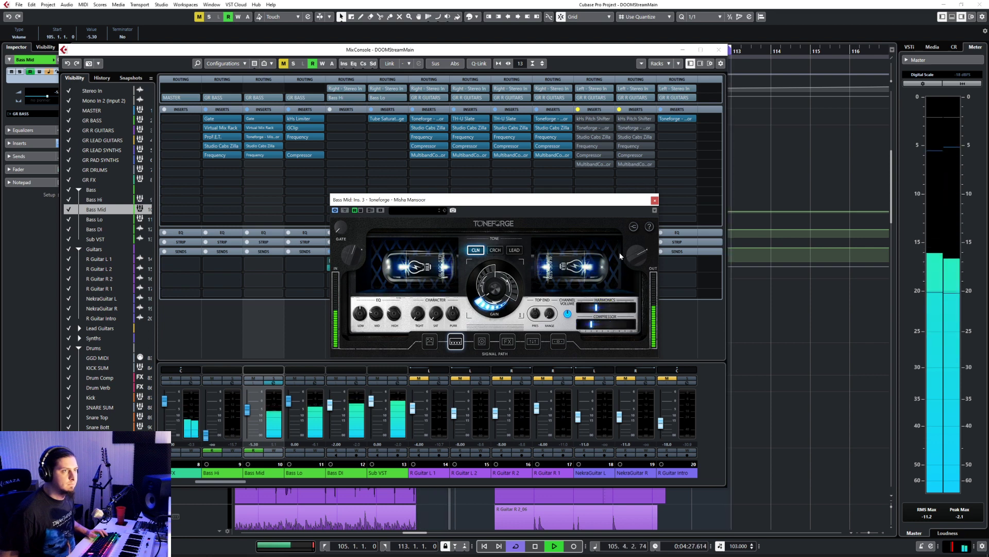
Step: Check Toneforge's cab and effects pages, switch off the Cab module in the signal path and return to the amp
left_click(483, 342)
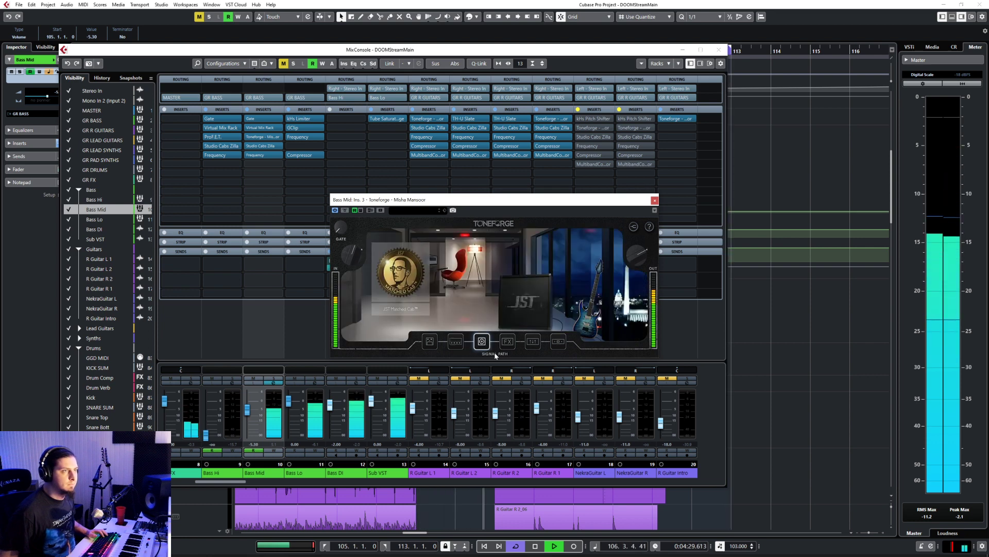
left_click(507, 342)
left_click(483, 343)
left_click(495, 354)
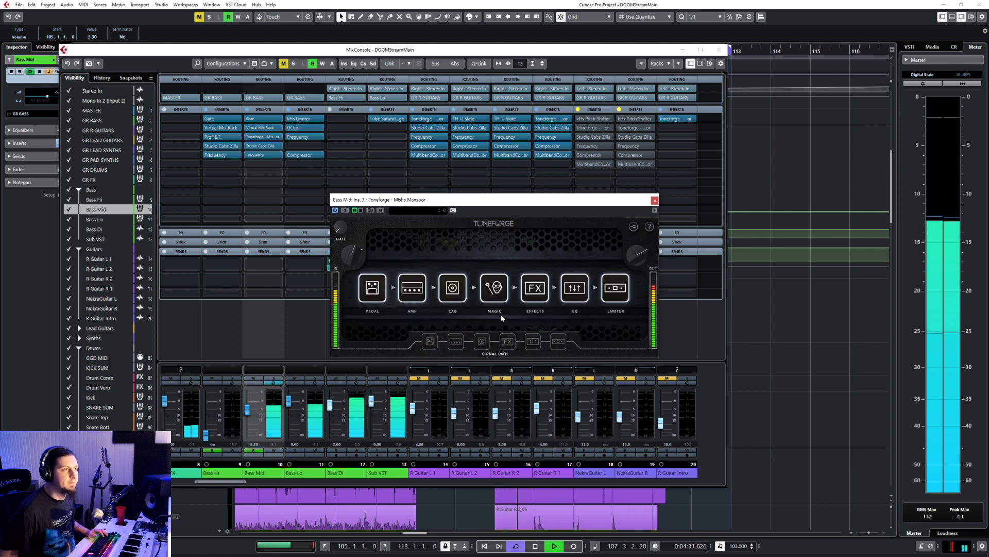
left_click(456, 344)
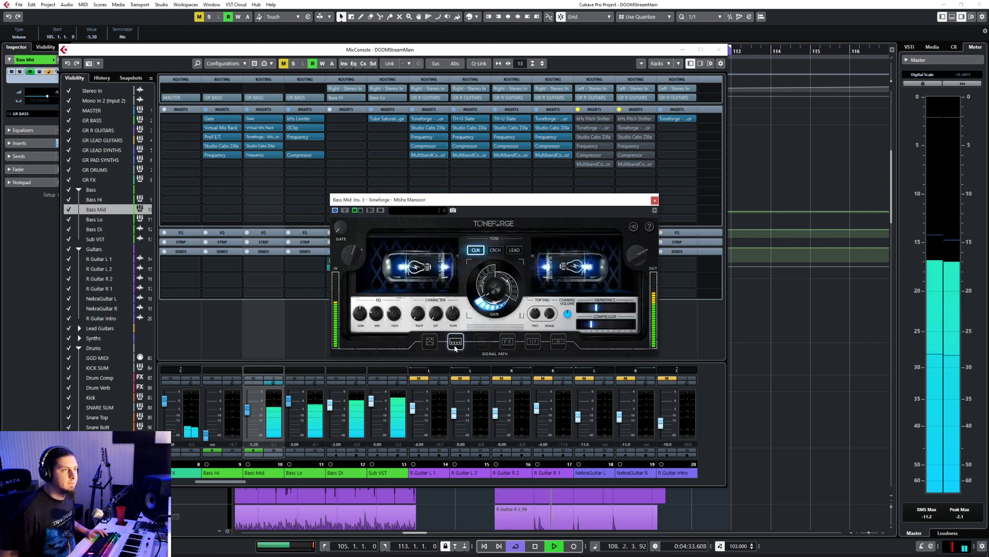
Step: Adjust the amp's EQ and set its Tight character knob to about 26
mouse_move(377, 316)
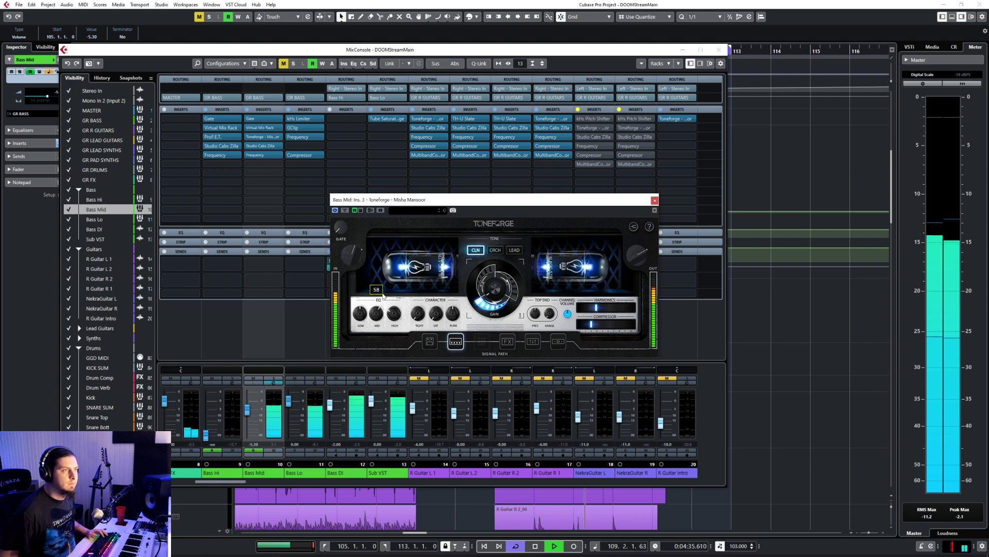
mouse_move(390, 313)
left_mouse_down()
mouse_move(396, 298)
mouse_move(383, 308)
left_mouse_up()
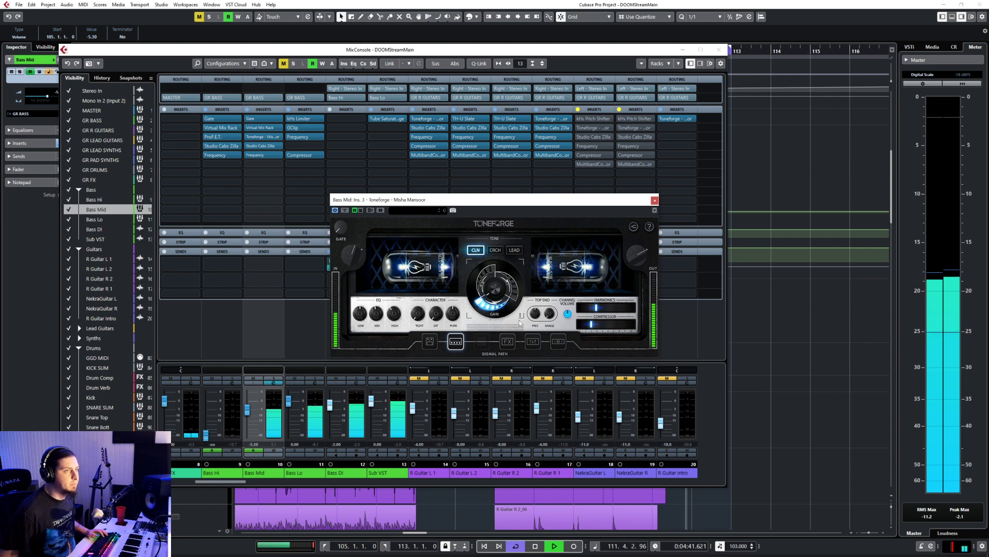
mouse_move(416, 317)
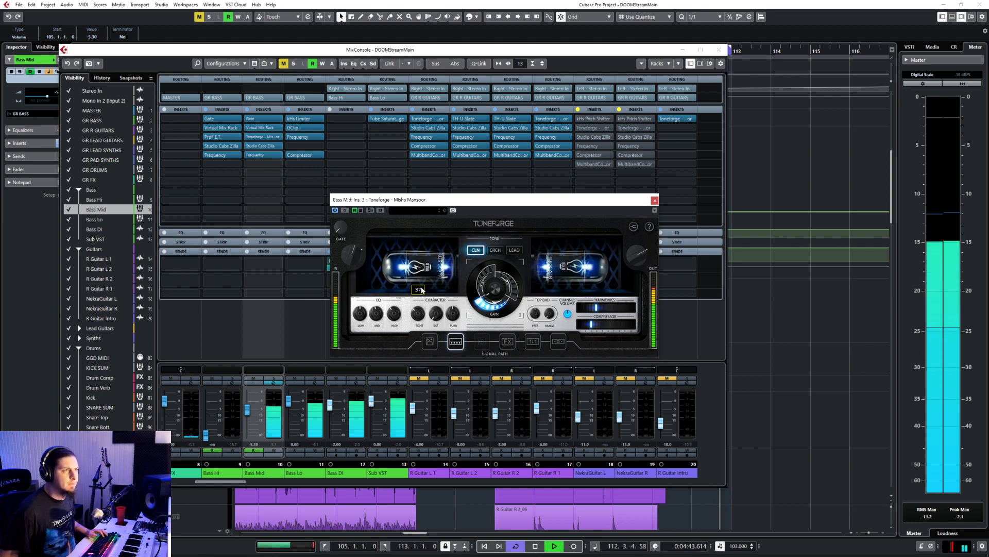
left_click_drag(422, 290, 419, 292)
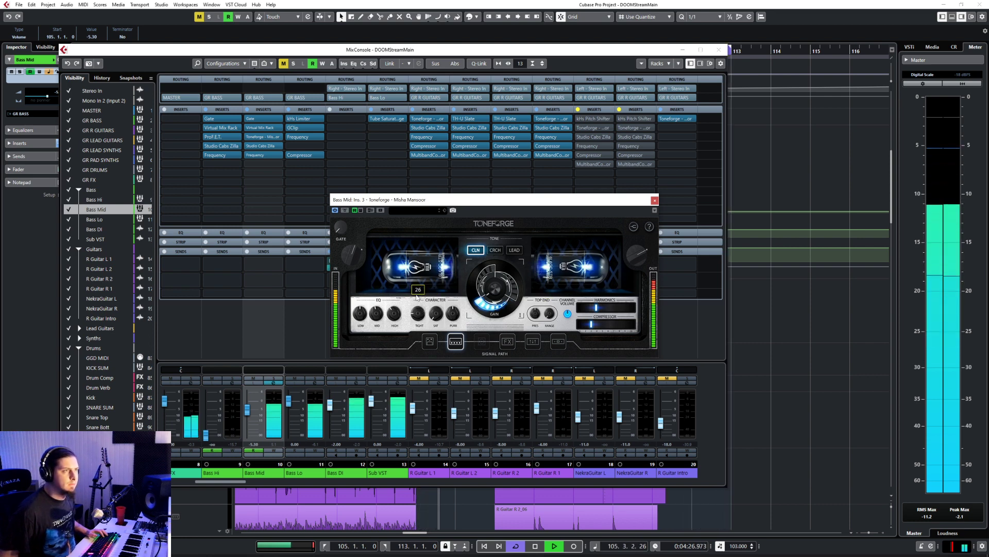
mouse_move(373, 321)
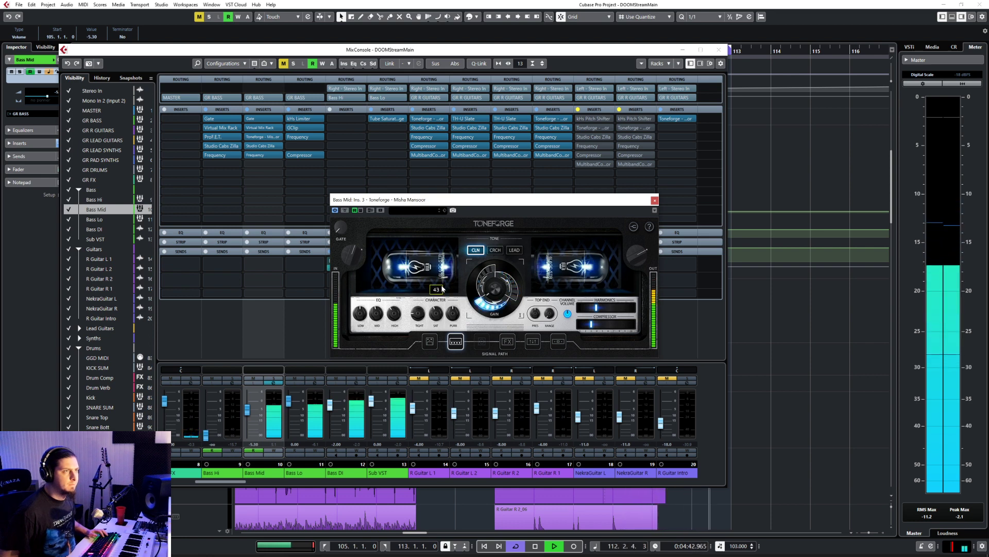
Step: Rebalance the knobs of Toneforge's Precision Drive pedal, setting its upper-right knob to about 30, and return to the amp
left_click(430, 341)
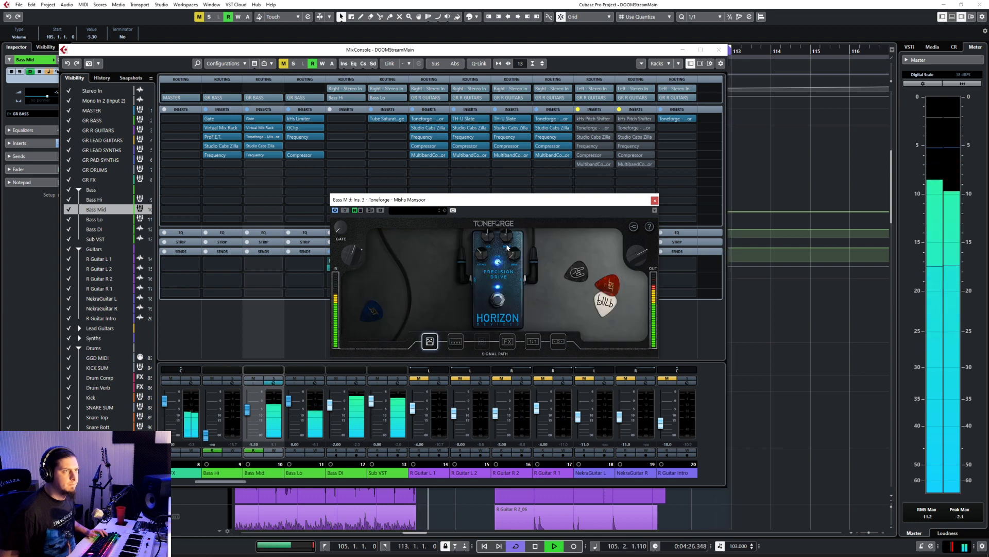
left_click_drag(505, 239, 498, 316)
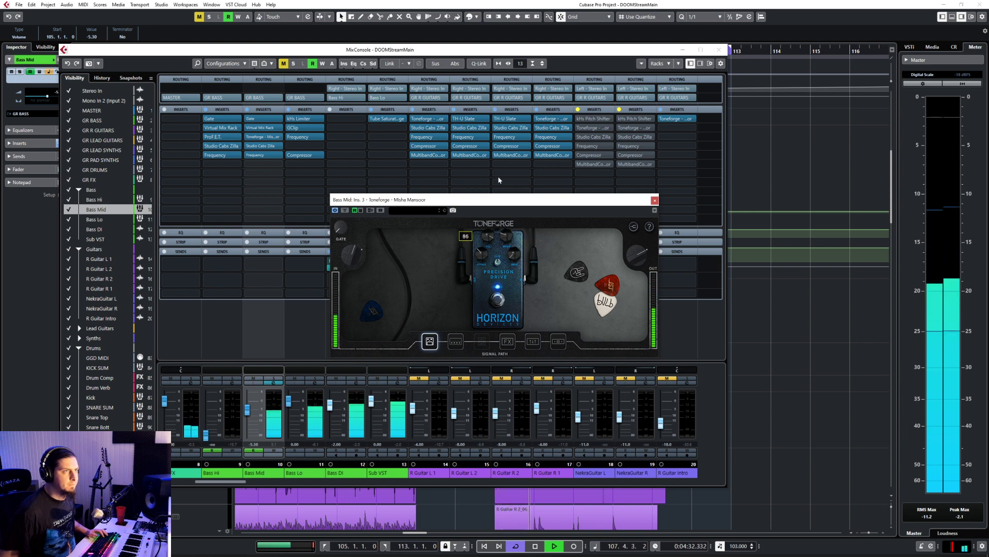
left_click_drag(499, 180, 490, 220)
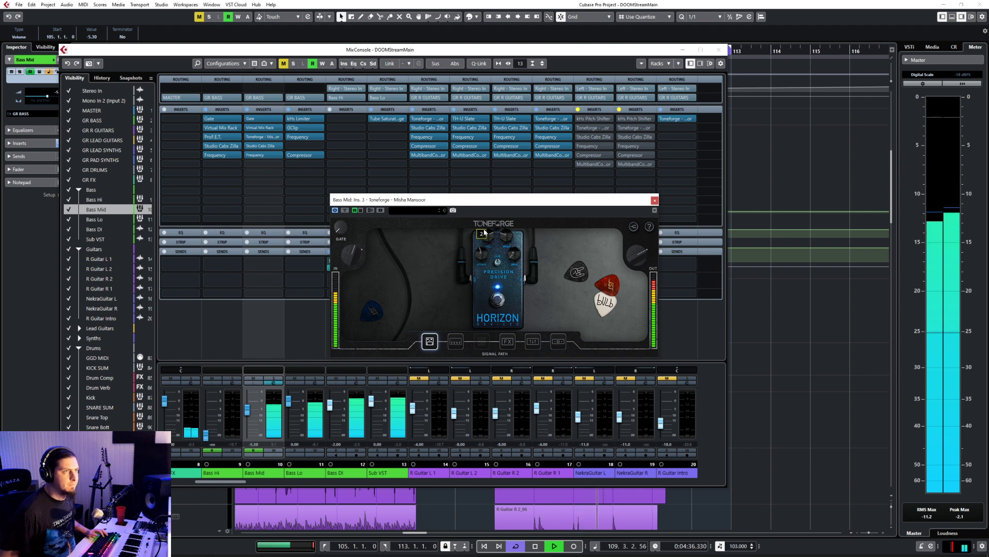
left_click_drag(519, 259, 517, 227)
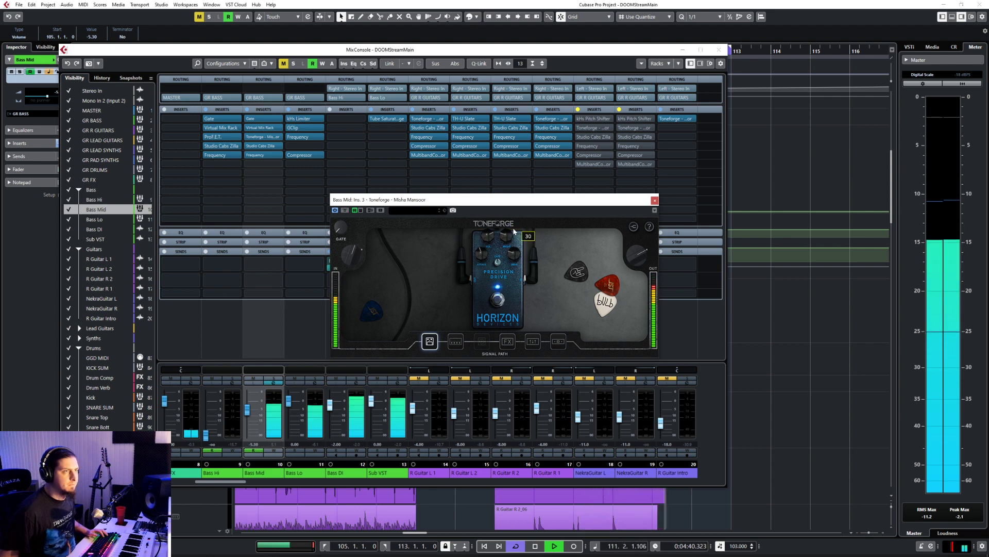
left_click(456, 341)
left_click(430, 341)
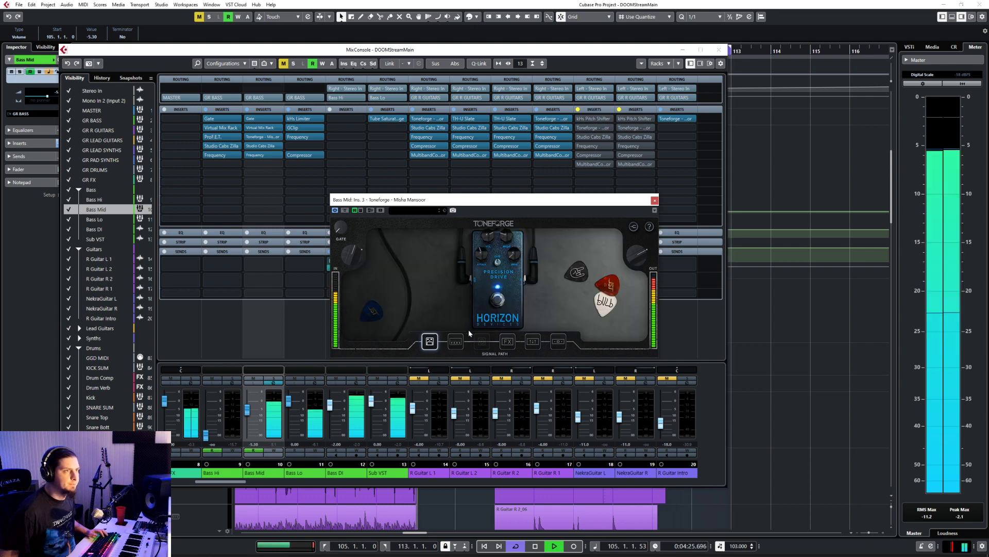
left_click(456, 342)
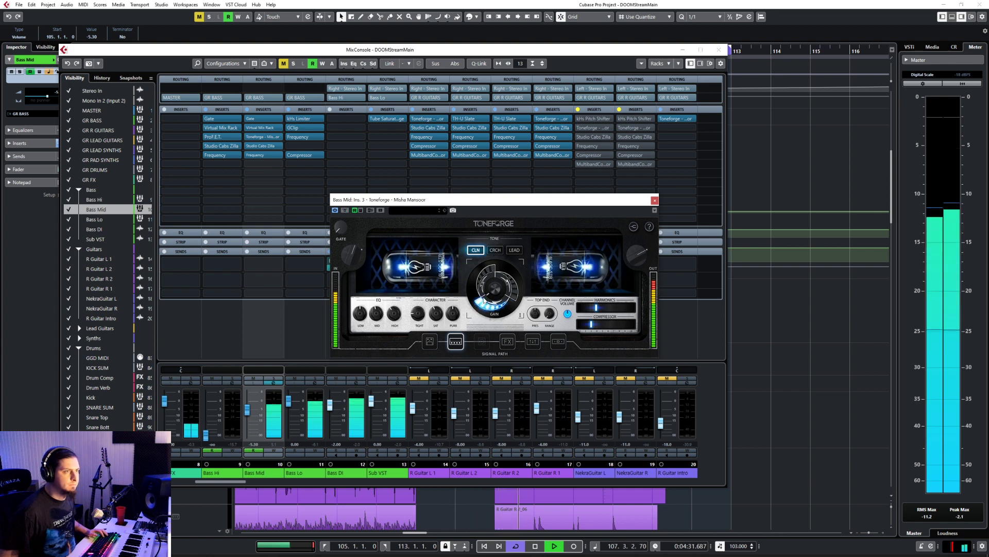
Step: Compare Toneforge's Magic module off and on, leave it on and switch off the Effects module
left_click(514, 343)
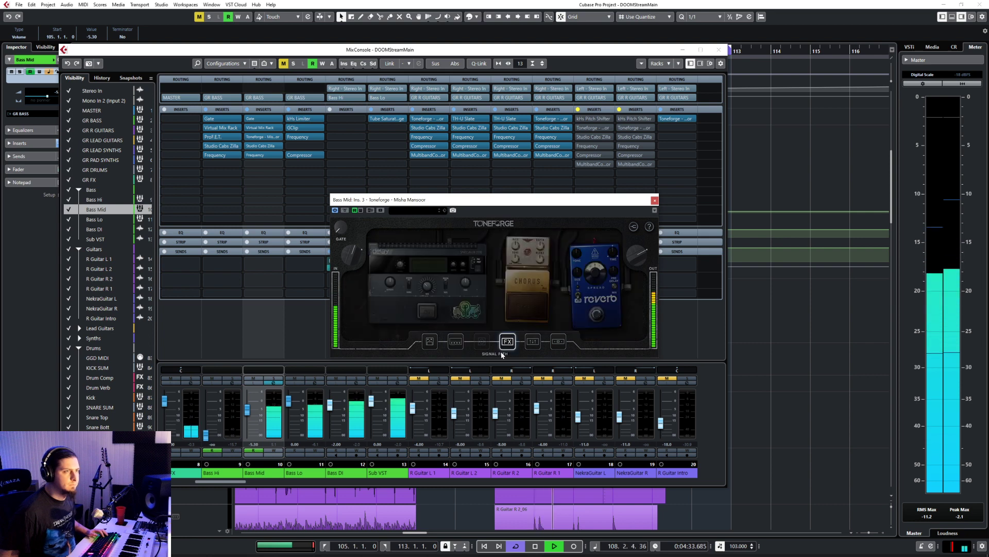
left_click(502, 355)
left_click(500, 295)
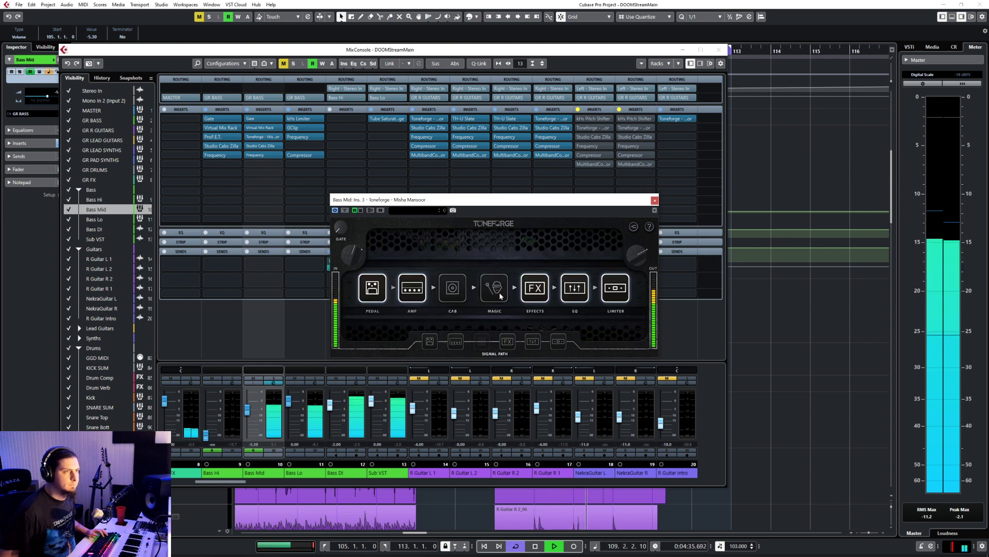
left_click(501, 292)
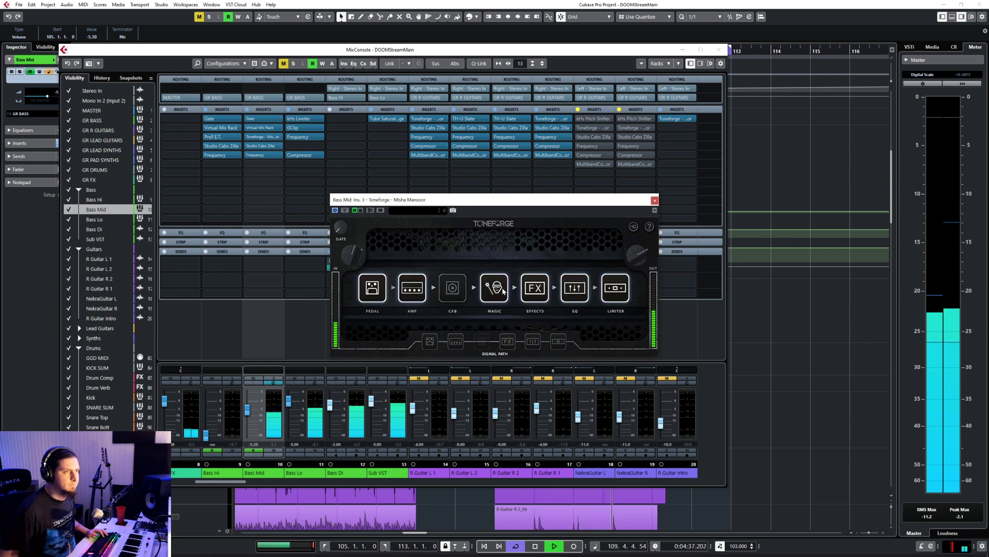
left_click(542, 292)
Step: Compare Toneforge with its EQ and Amp modules bypassed, leave both switched on and close the plug-in
left_click(572, 291)
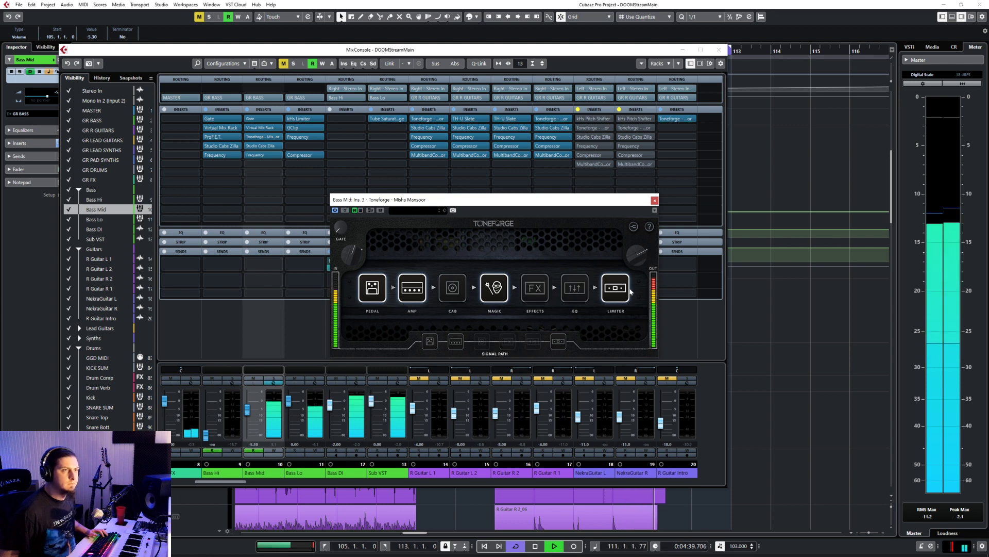
left_click(579, 291)
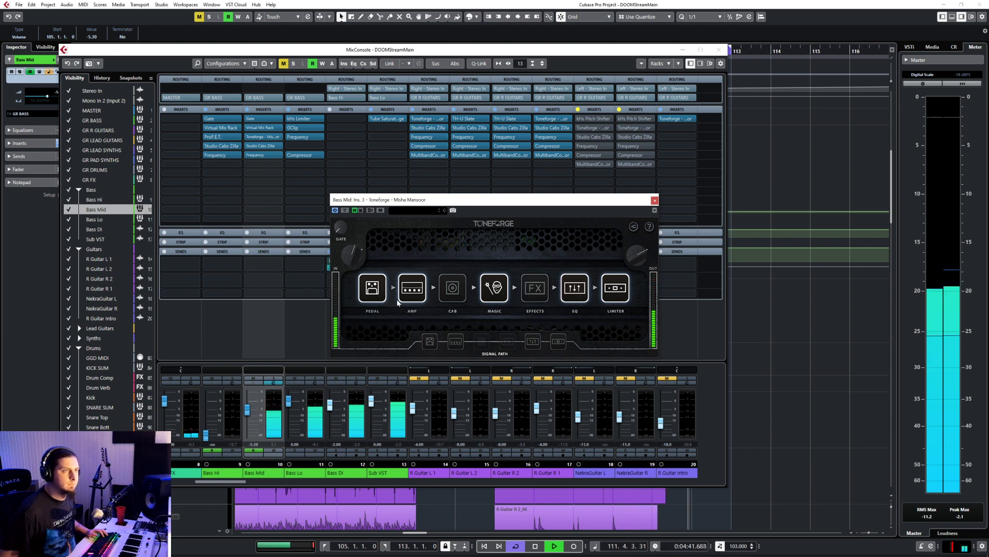
left_click(420, 295)
left_click(421, 297)
left_click(576, 292)
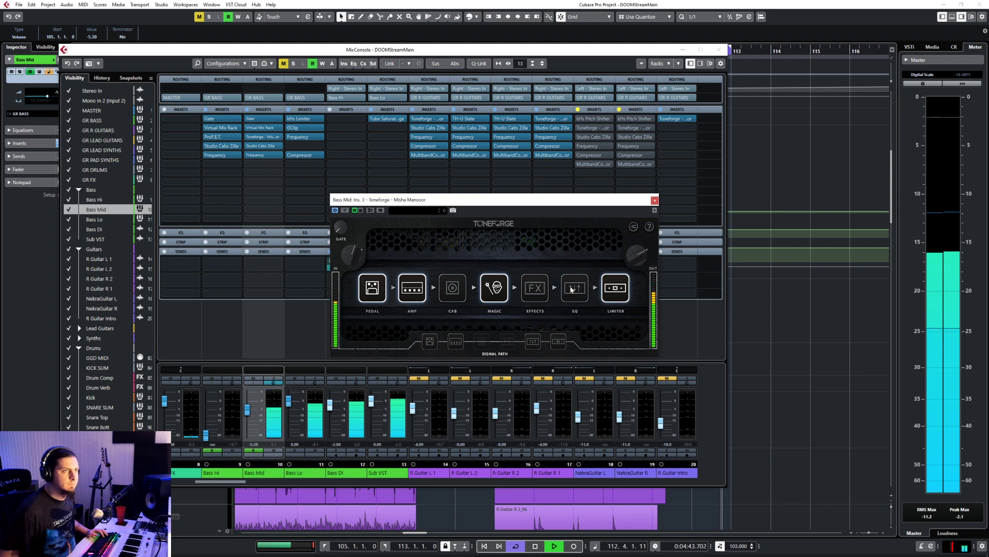
left_click(576, 293)
left_click(655, 201)
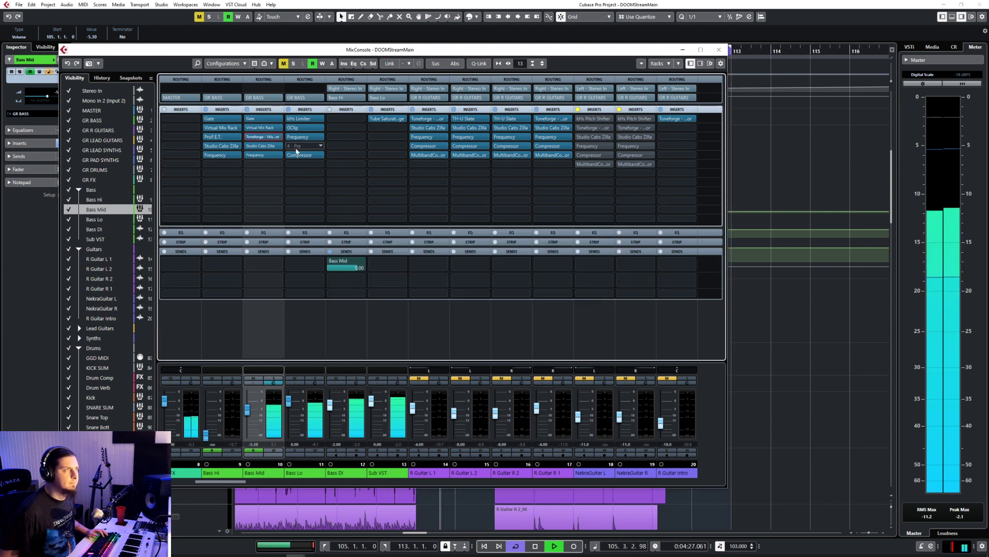
Step: In Bass Mid's Frequency EQ, set the 24 dB low cut to 347 Hz and dip band 4 about 9 dB at 1.04 kHz
left_click(254, 155)
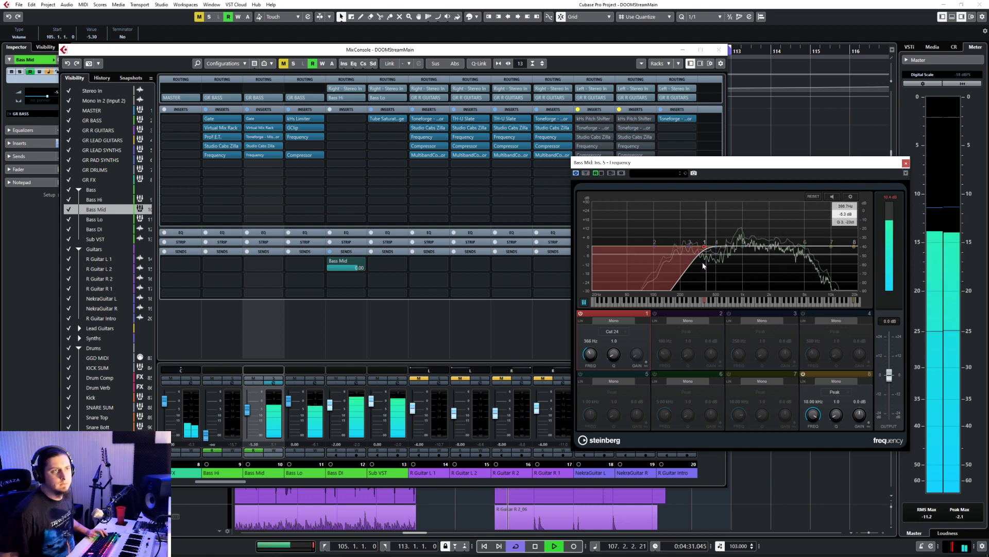
left_click_drag(596, 351, 598, 355)
left_click_drag(716, 247, 745, 261)
left_click(803, 314)
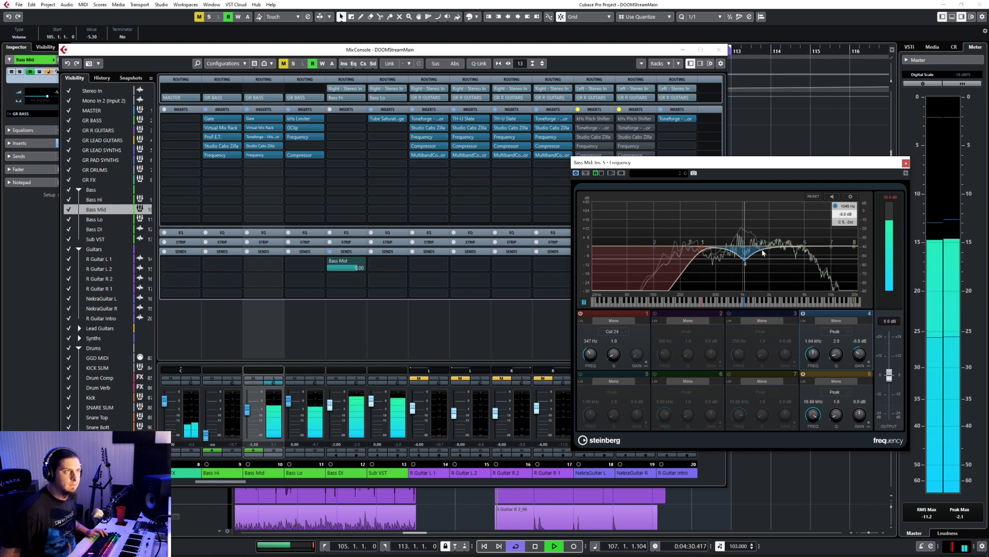
left_click(906, 163)
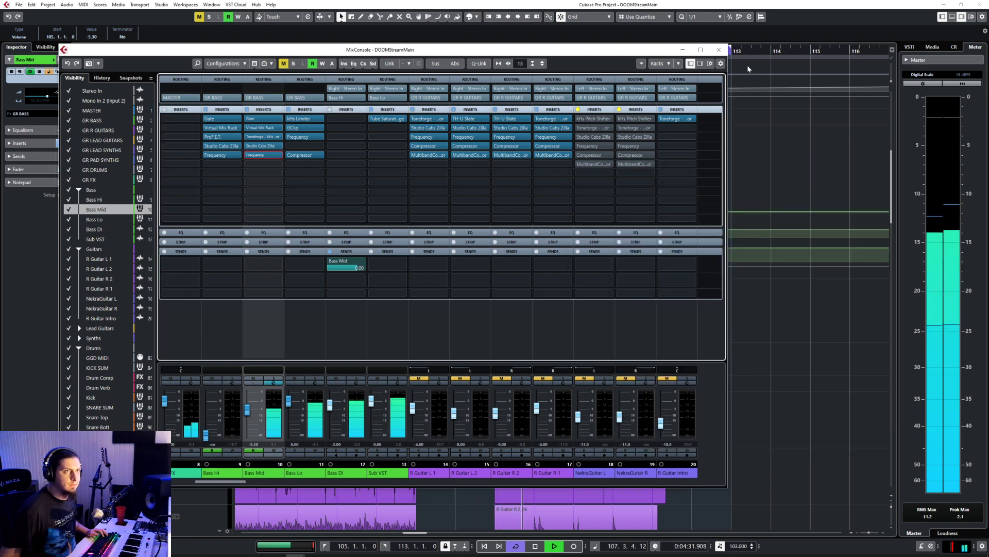
left_click(723, 53)
scroll(487, 317, "down", 5)
scroll(486, 317, "up", 2)
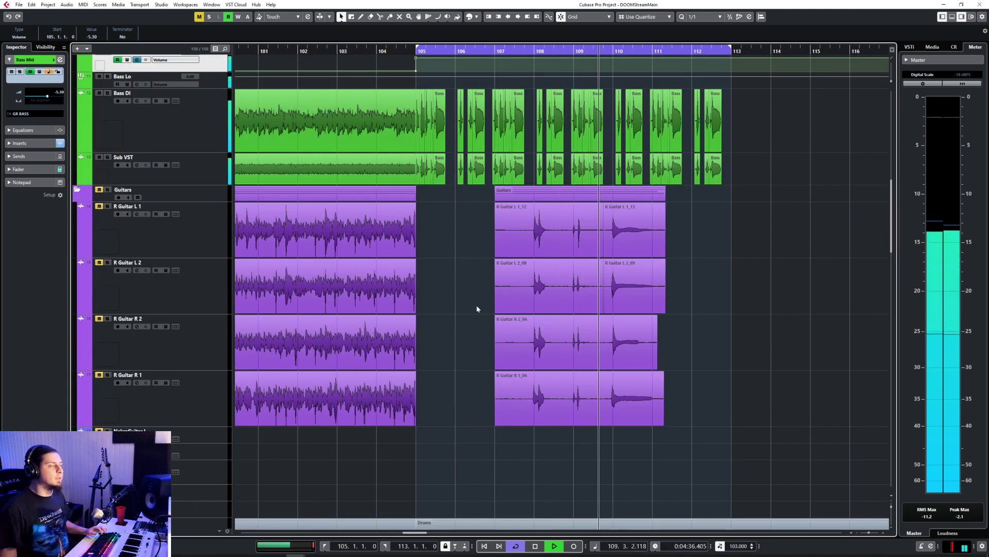
scroll(475, 296, "up", 3)
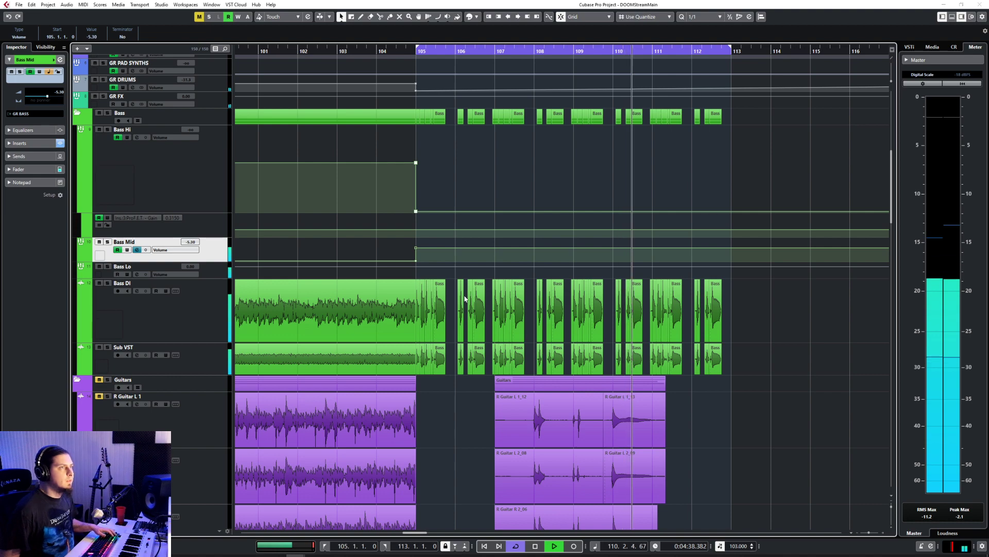
key("F3")
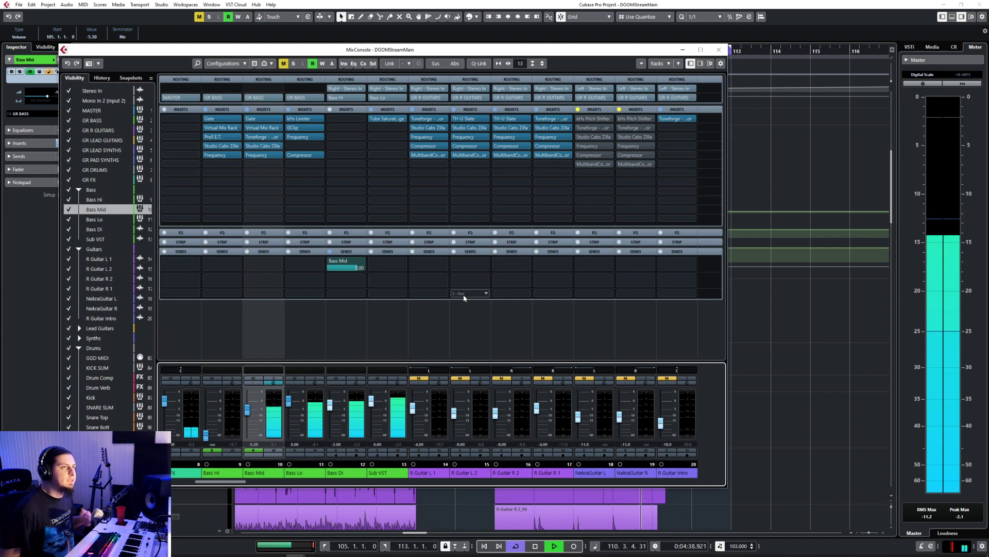
Step: Reopen Toneforge on Bass Mid, review the pedal and fine-tune the amp's middle Character knob and the plug-in's input level
left_click(257, 137)
left_click(279, 144)
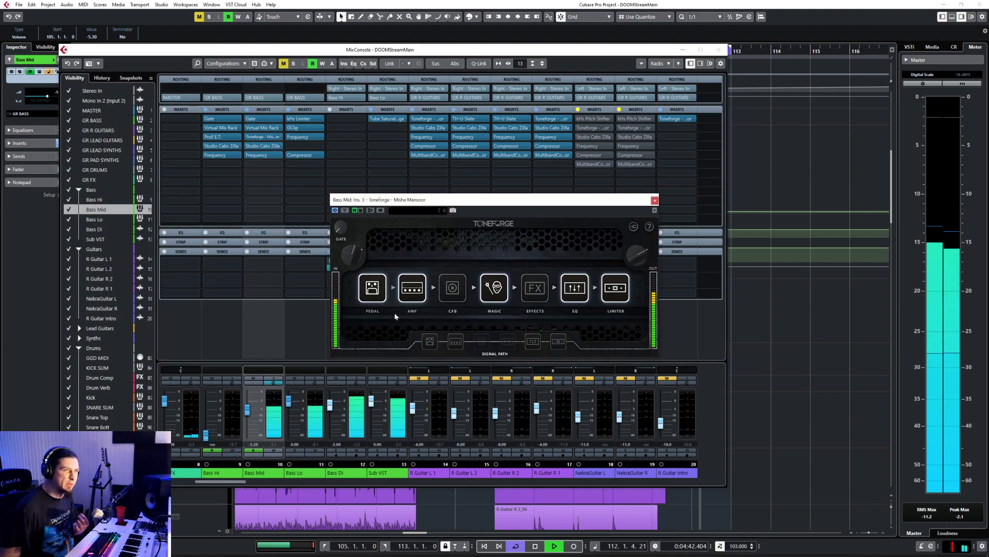
left_click(430, 341)
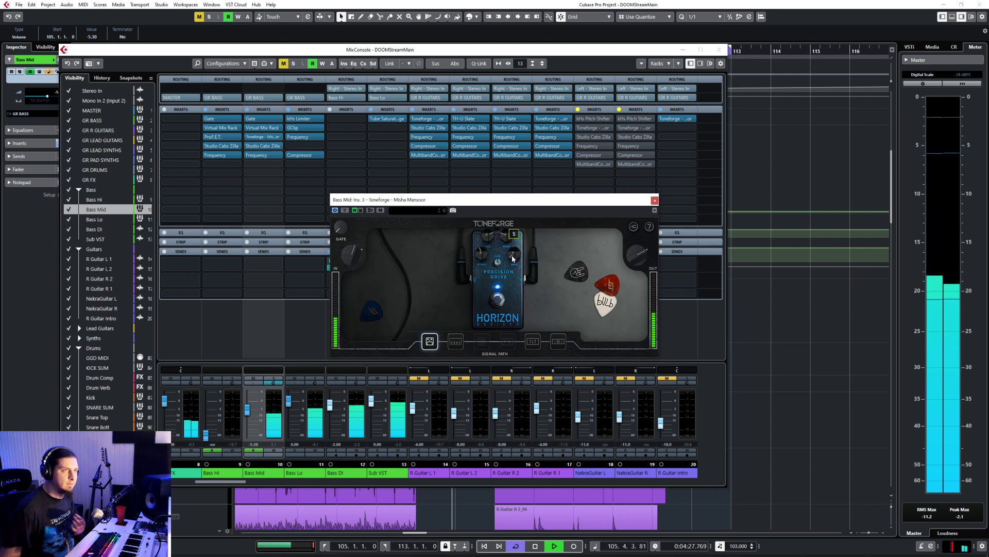
left_click(456, 341)
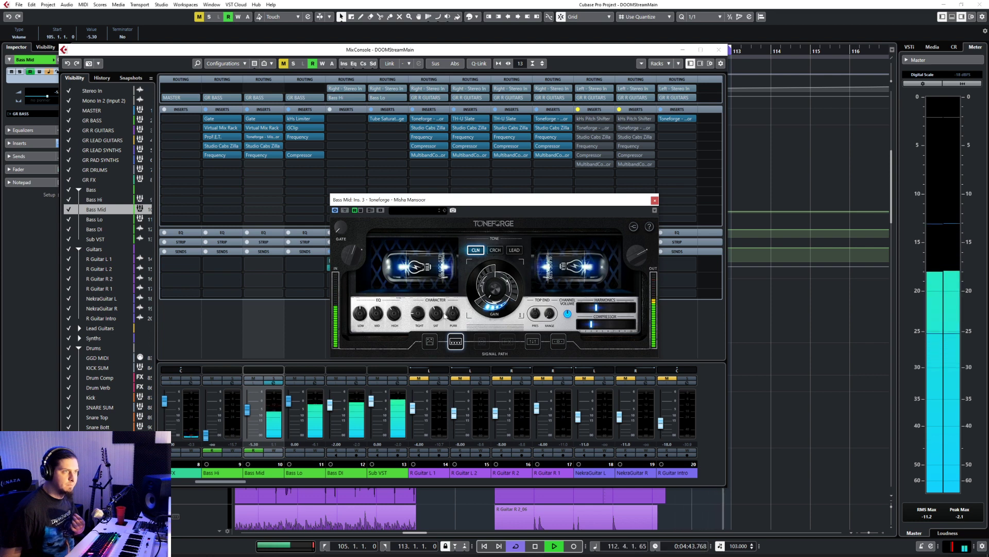
mouse_move(436, 314)
left_mouse_down()
mouse_move(450, 271)
mouse_move(446, 312)
left_mouse_up()
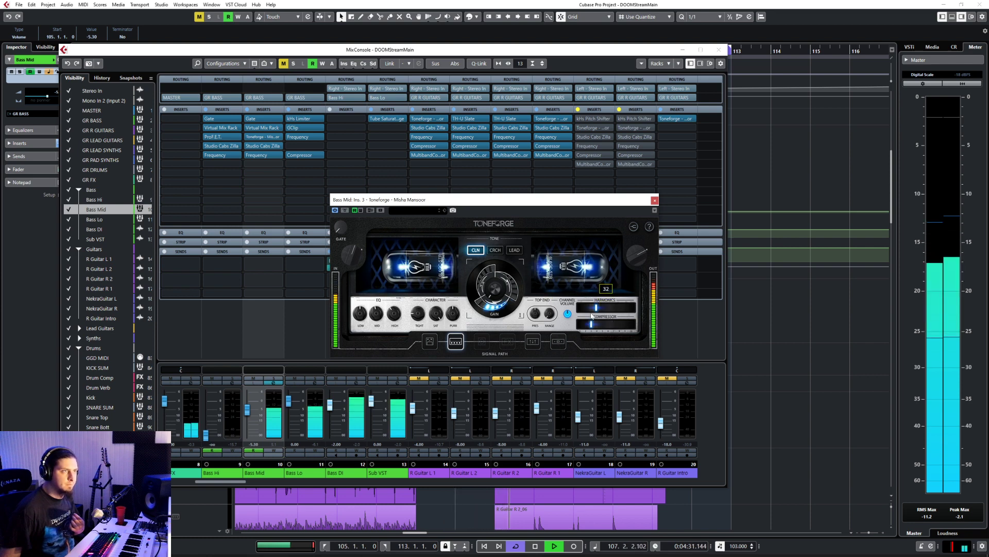
mouse_move(348, 258)
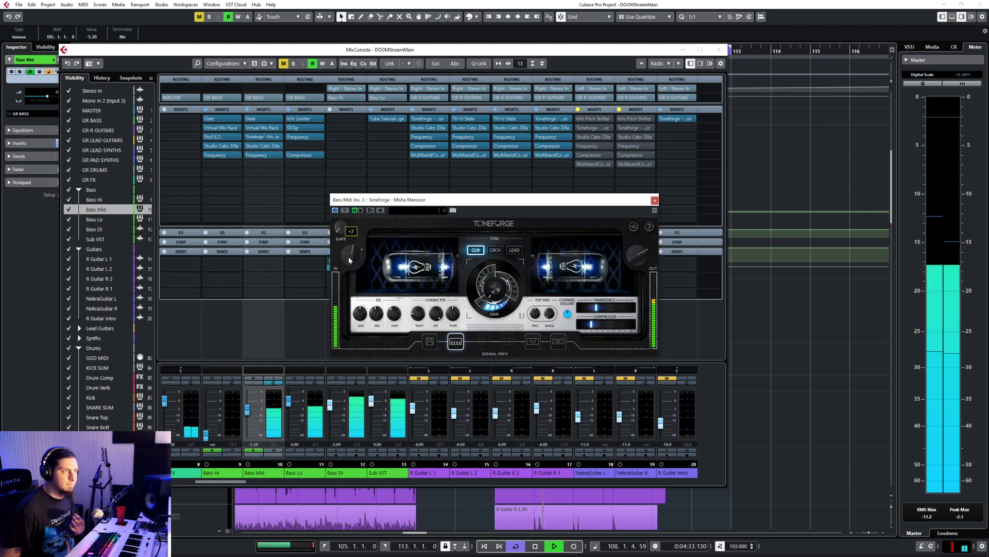
mouse_move(348, 257)
left_mouse_down()
mouse_move(354, 245)
mouse_move(351, 253)
left_mouse_up()
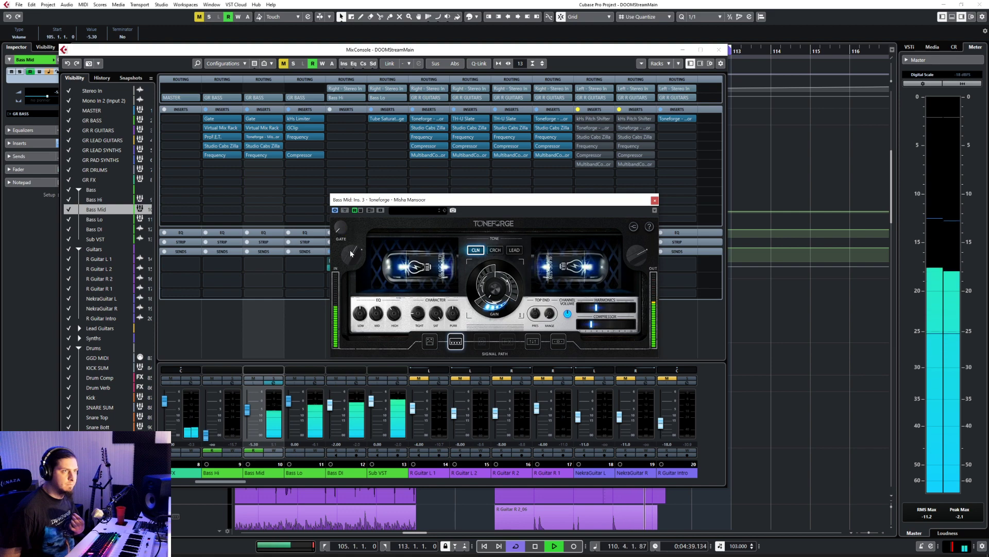
Step: Close Toneforge and the mixer and lower the GR BASS volume automation to -14.7 dB from bar 105 onward
left_click(654, 200)
key("F3")
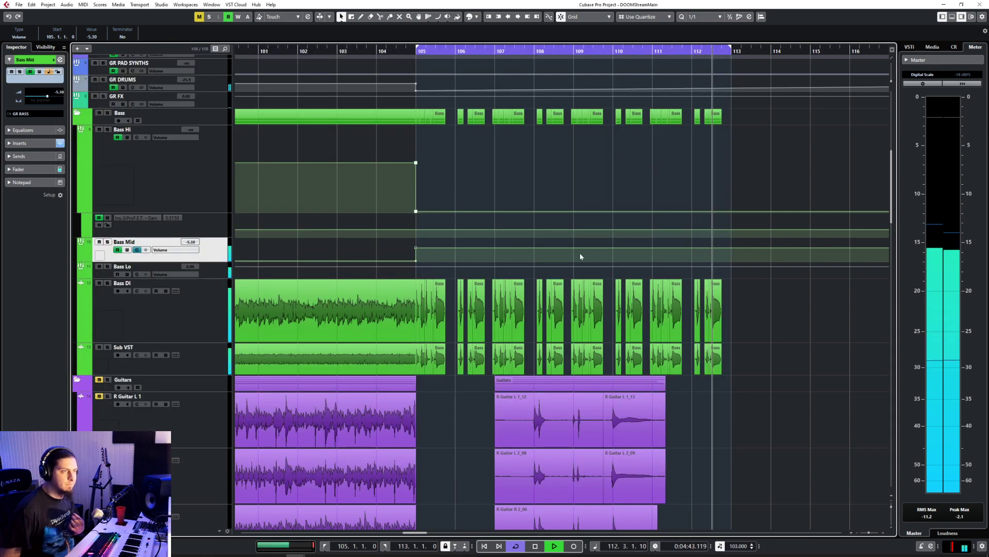
scroll(577, 251, "down", 3)
scroll(524, 273, "down", 4)
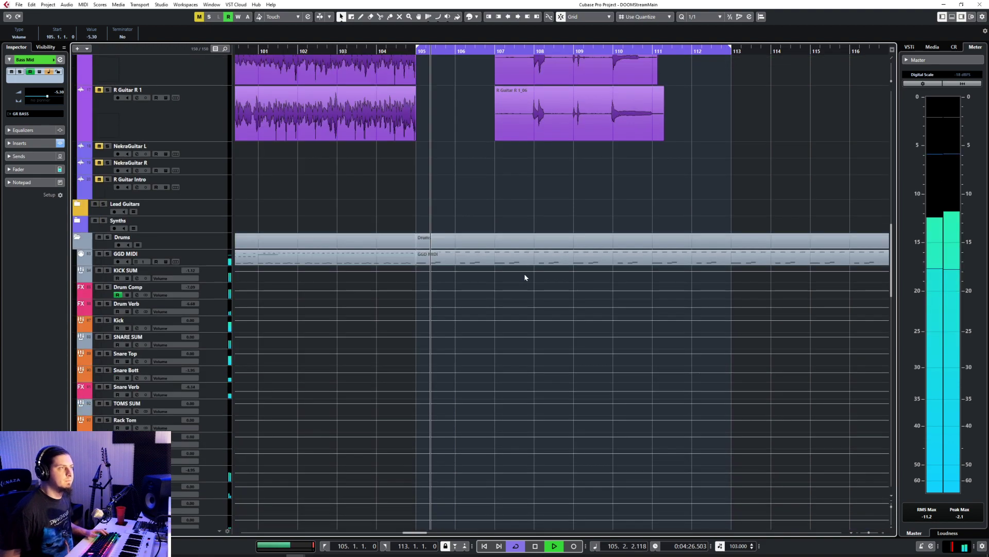
scroll(524, 274, "up", 10)
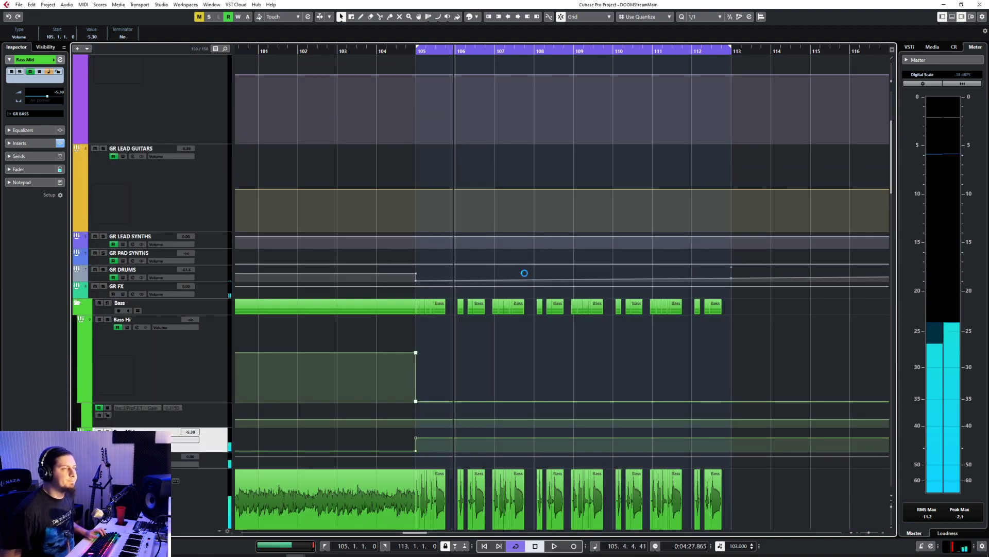
scroll(524, 274, "up", 3)
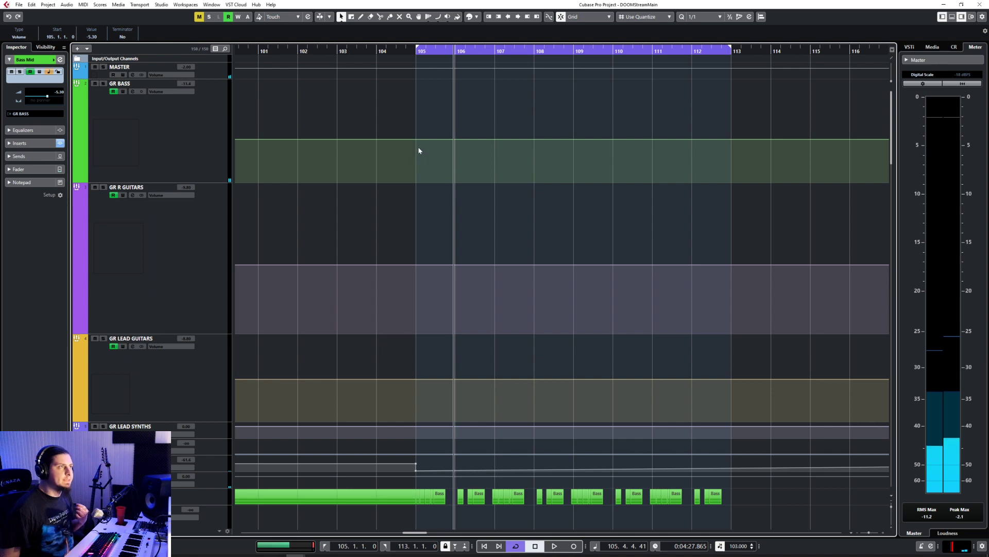
left_click_drag(417, 144, 415, 140)
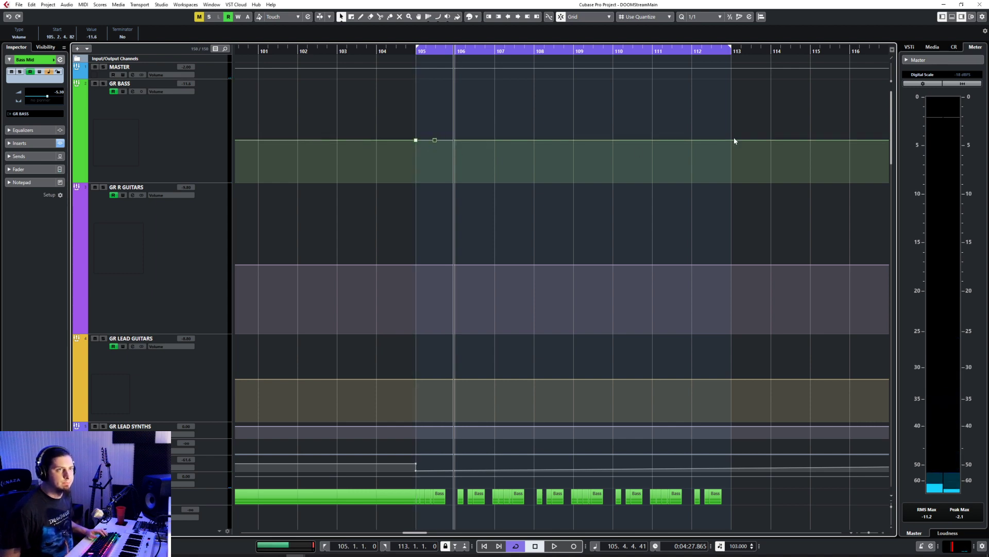
left_click_drag(435, 142, 418, 148)
key("space")
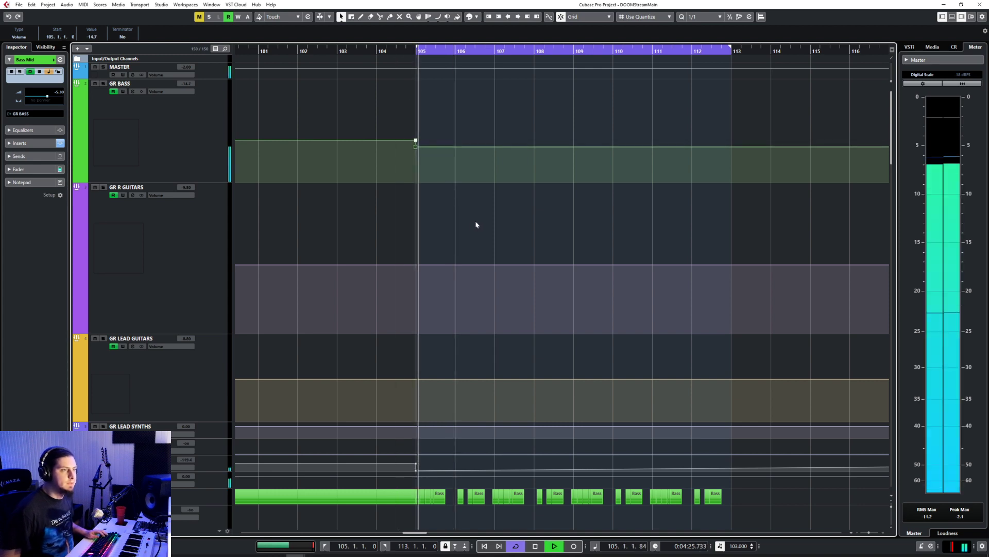
Step: Lower the Bass Mid volume automation to -10.3 dB from bar 105 onward
scroll(475, 221, "down", 5)
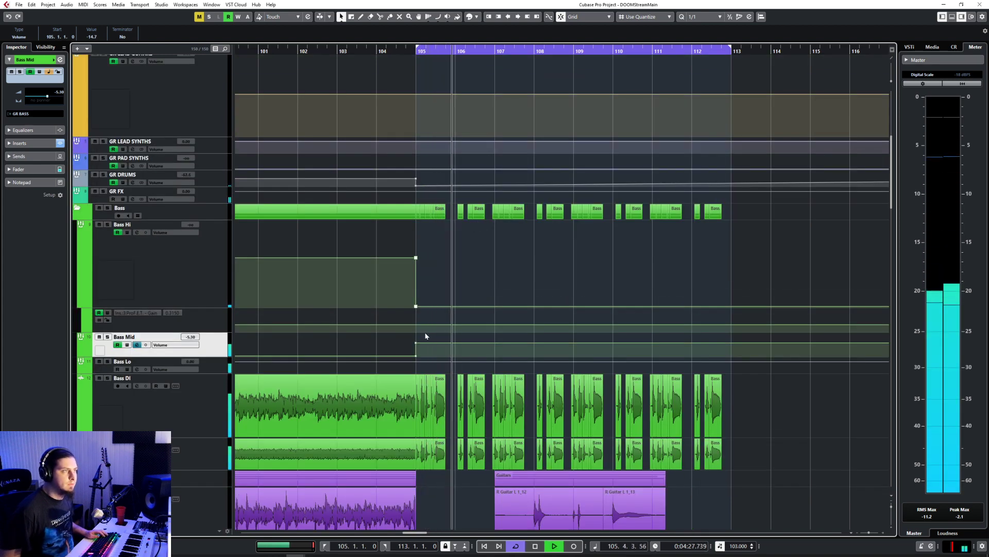
left_click_drag(417, 347, 417, 350)
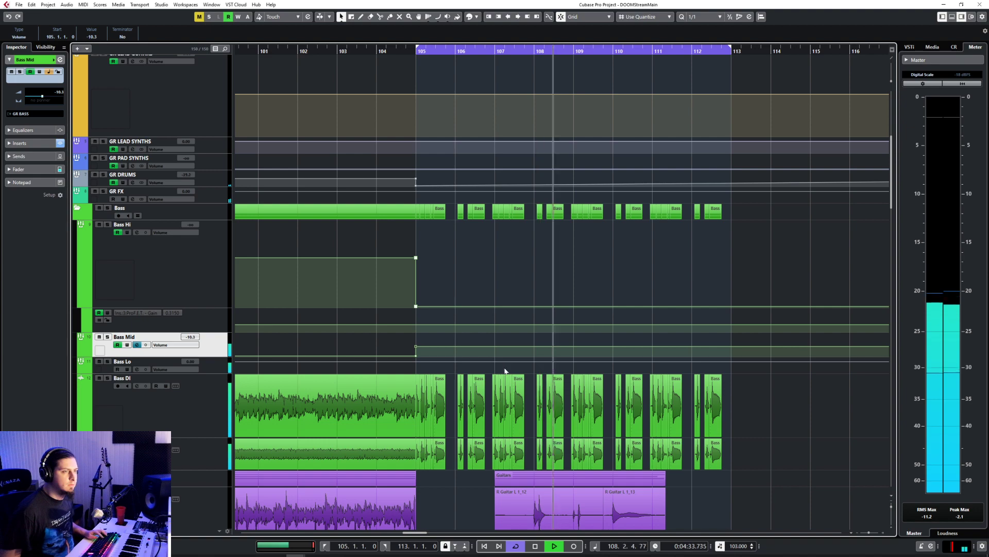
scroll(507, 364, "down", 5)
scroll(507, 364, "up", 4)
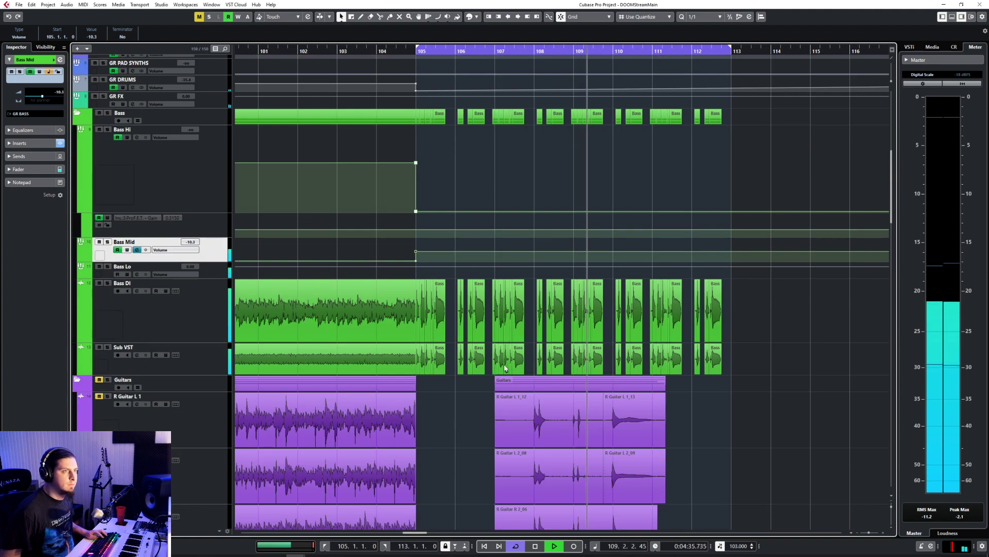
Step: Compare the cut bass events around bar 107 with the guitar events below while the section plays
scroll(505, 367, "down", 3)
scroll(504, 367, "up", 3)
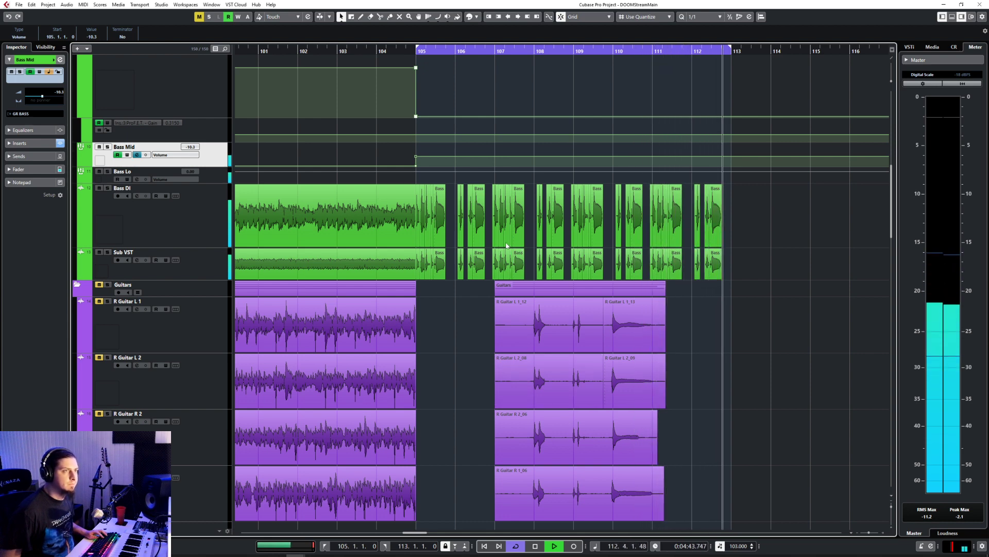
left_click_drag(488, 224, 524, 268)
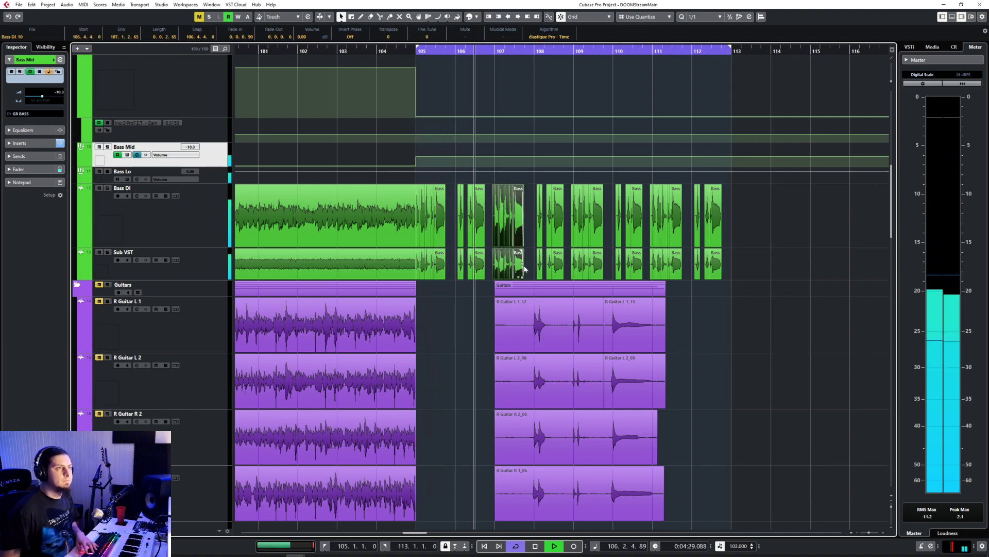
left_click(740, 323)
scroll(721, 335, "down", 5)
scroll(702, 351, "up", 2)
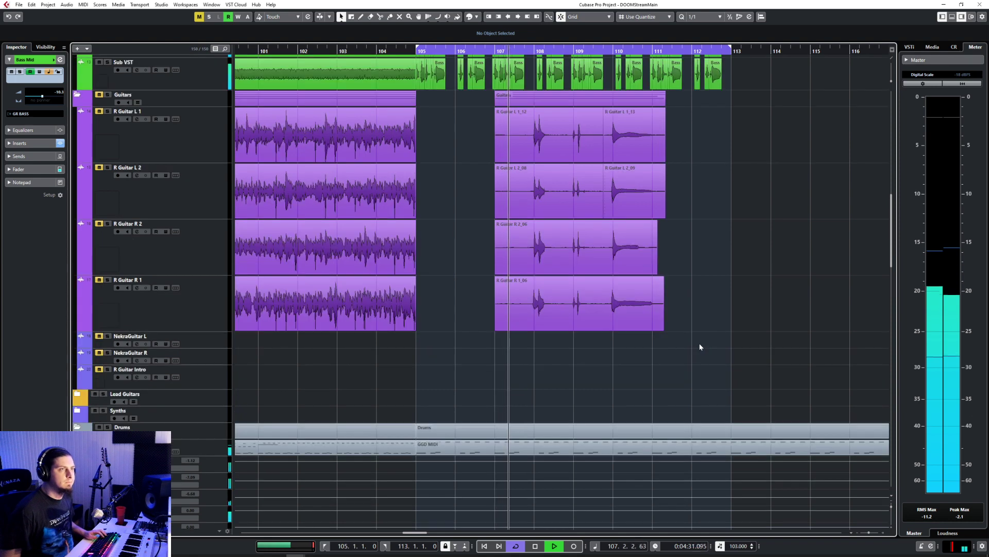
scroll(700, 346, "up", 2)
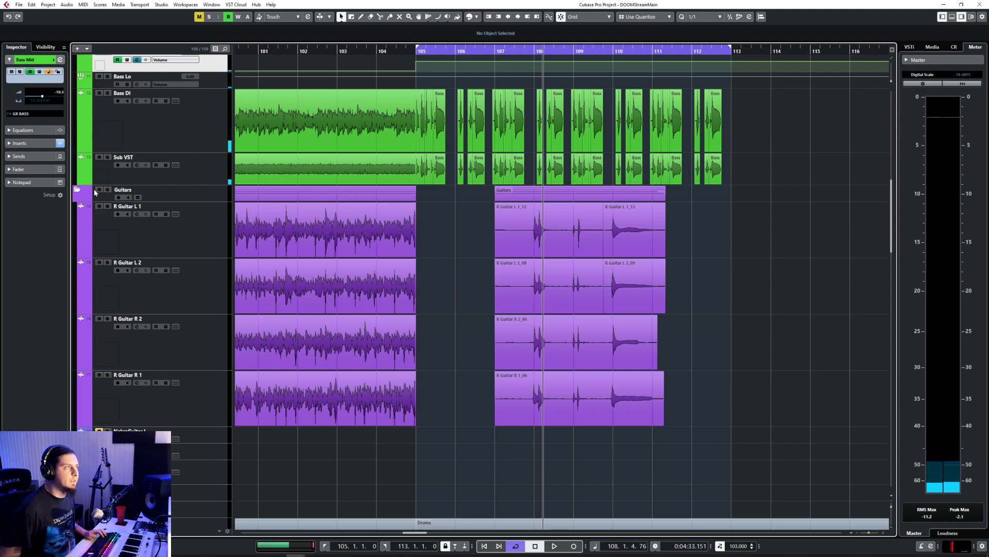
Step: Switch off cycle playback and move both R Guitar L 1 events at bar 107 so that they start at bar 108
left_click(496, 229)
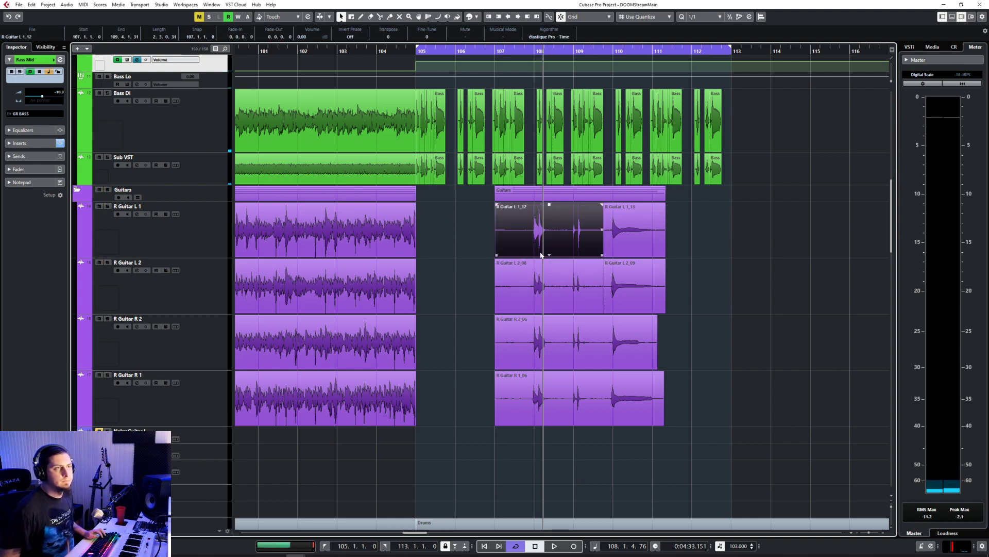
scroll(536, 251, "up", 3)
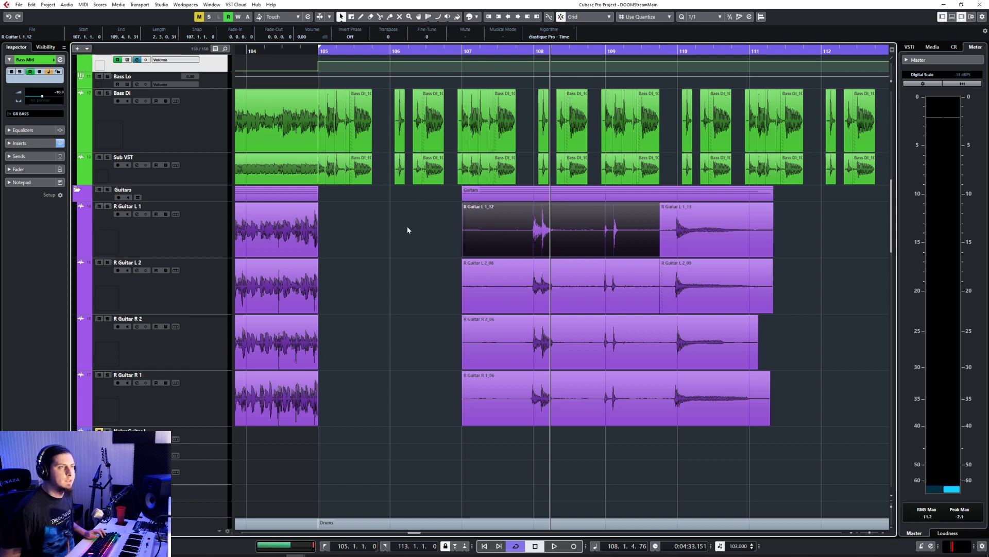
scroll(404, 222, "down", 2)
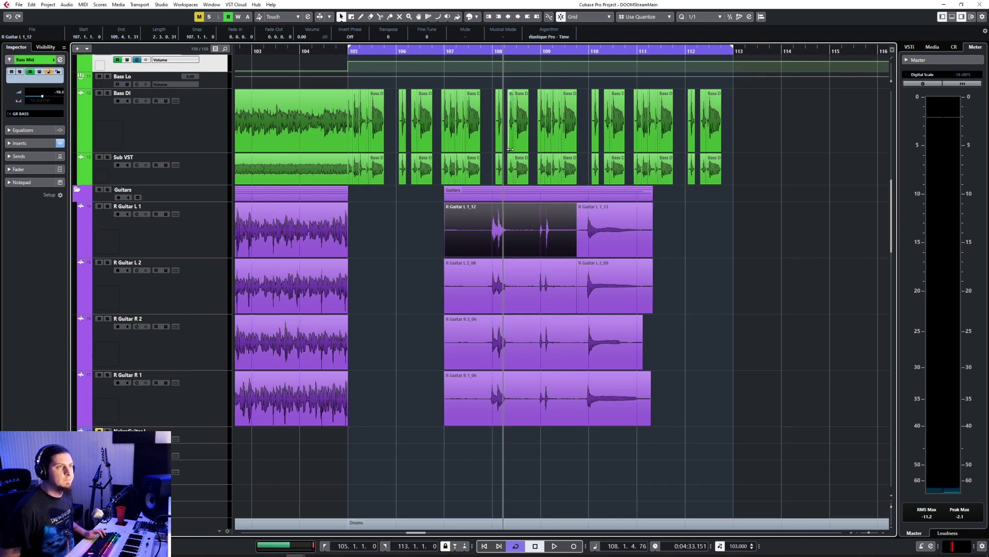
left_click(514, 548)
scroll(468, 283, "right", 2)
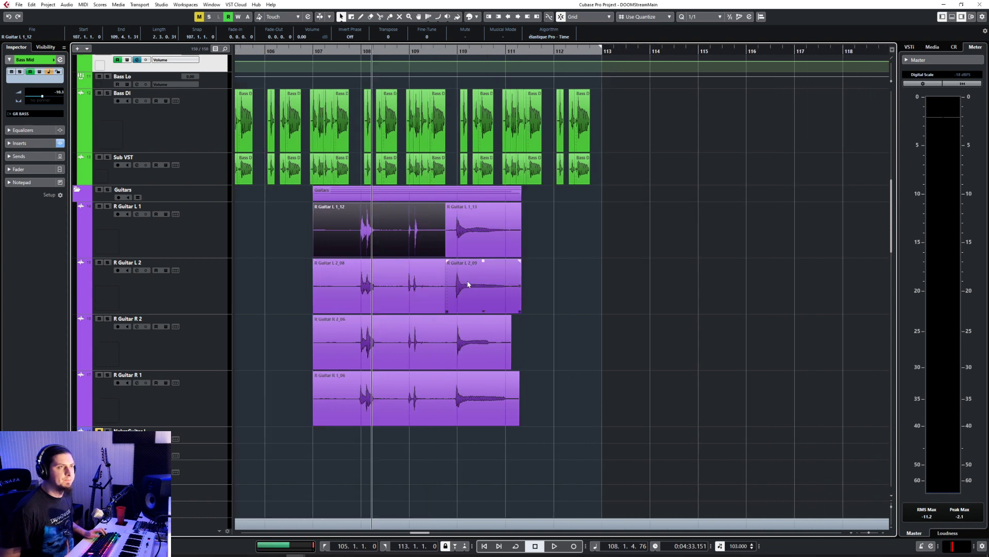
scroll(468, 283, "left", 2)
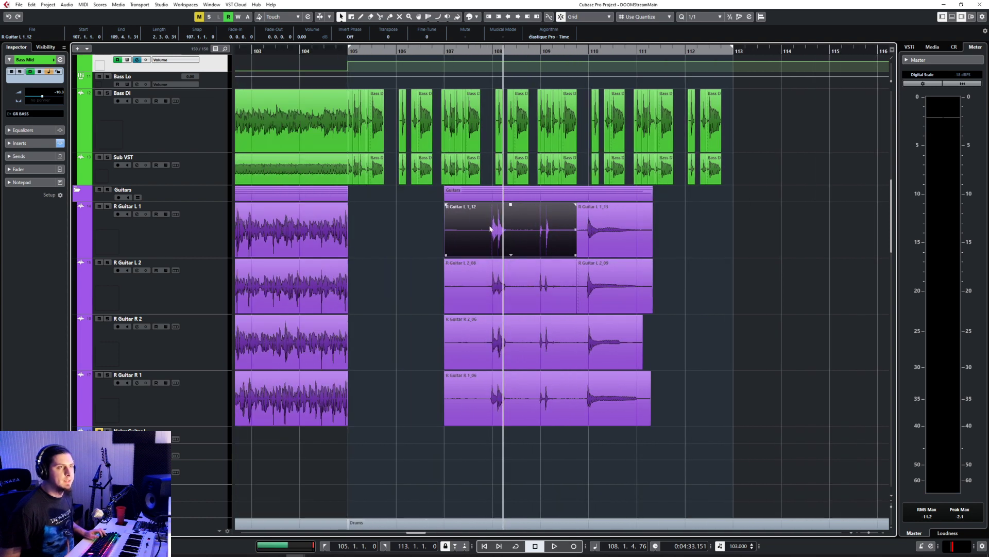
left_click_drag(674, 223, 535, 236)
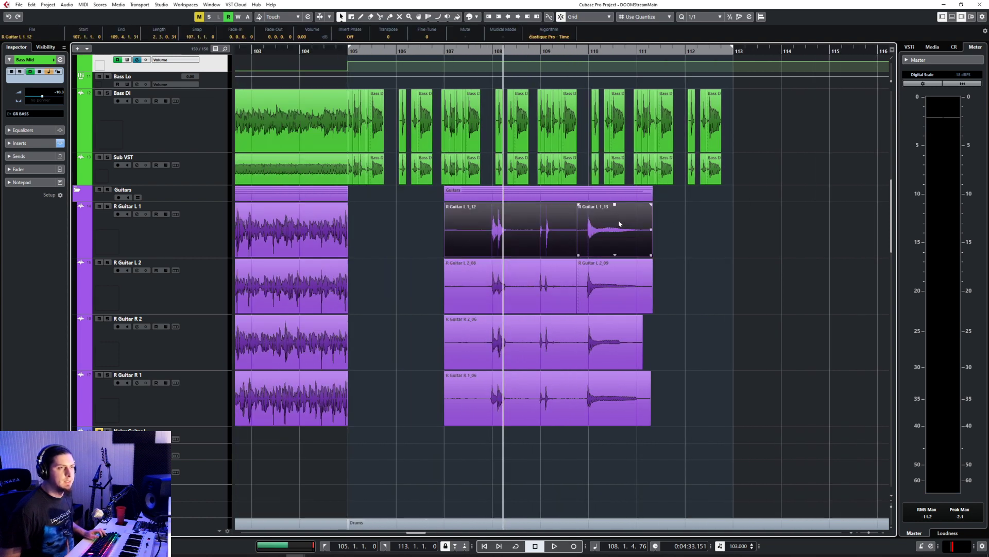
left_click_drag(619, 223, 724, 222)
scroll(549, 253, "up", 4)
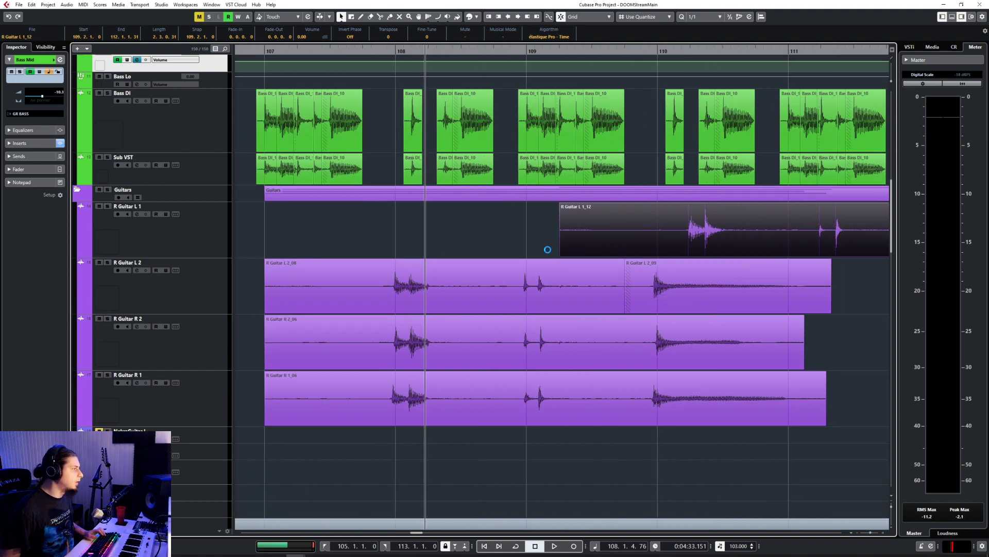
scroll(548, 253, "down", 4)
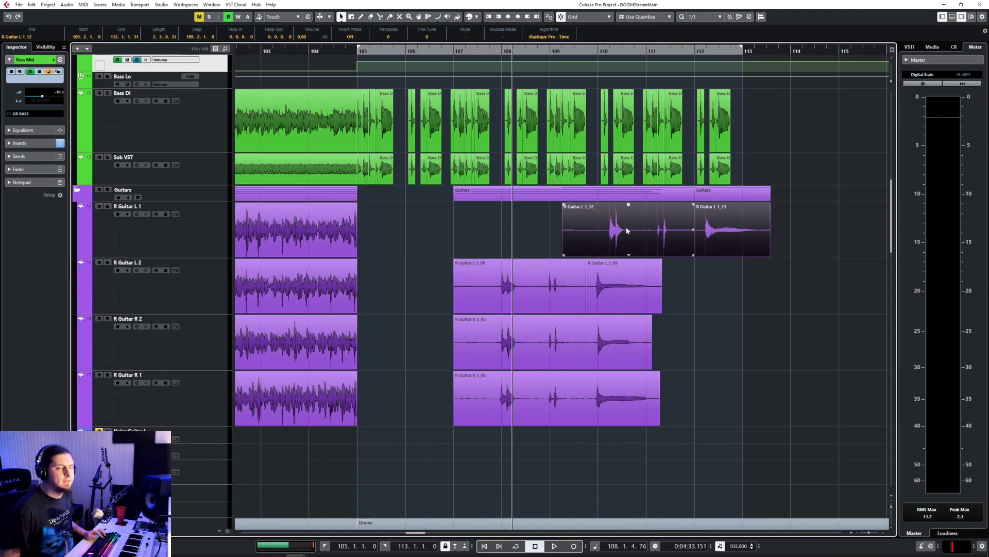
left_click_drag(593, 217, 536, 257)
Step: Nudge the moved R Guitar L 1 events slightly later to line up their hits with the bass at bar 109
scroll(512, 254, "up", 4)
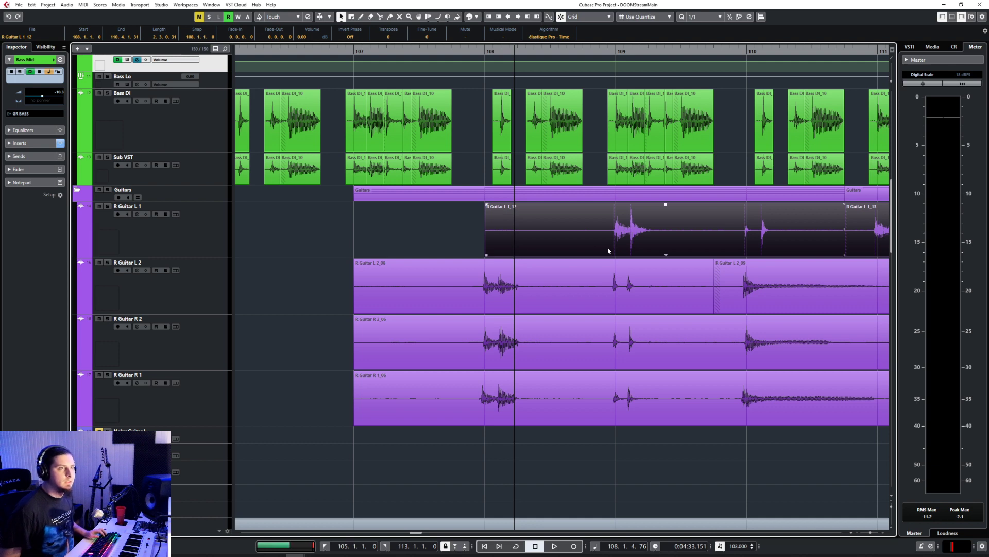
scroll(643, 215, "up", 2)
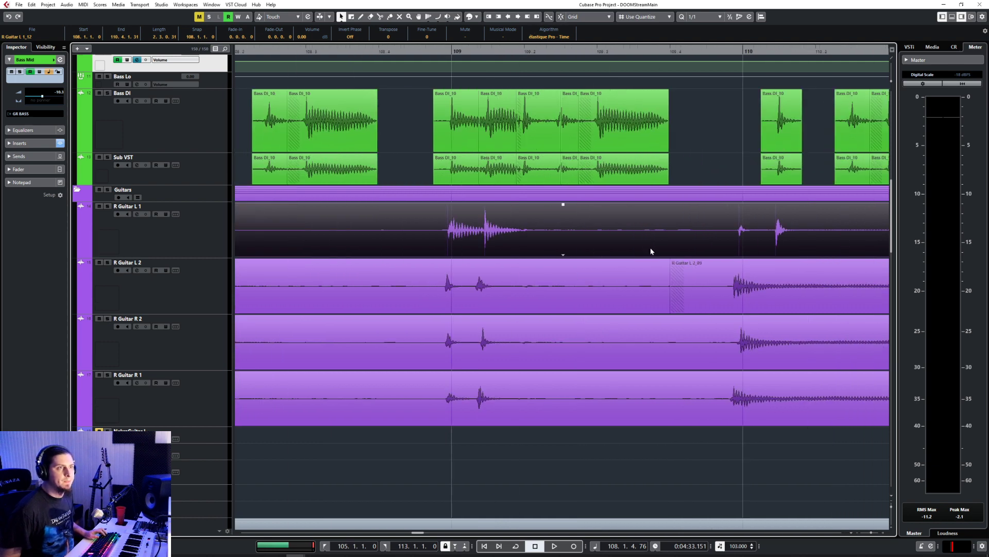
left_click_drag(512, 235, 513, 233)
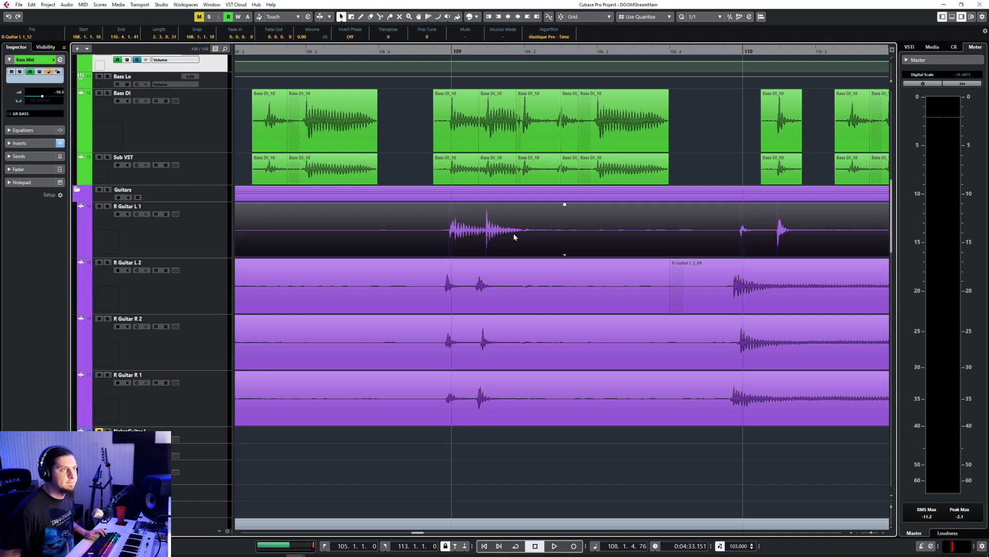
scroll(507, 232, "up", 2)
scroll(507, 230, "down", 2)
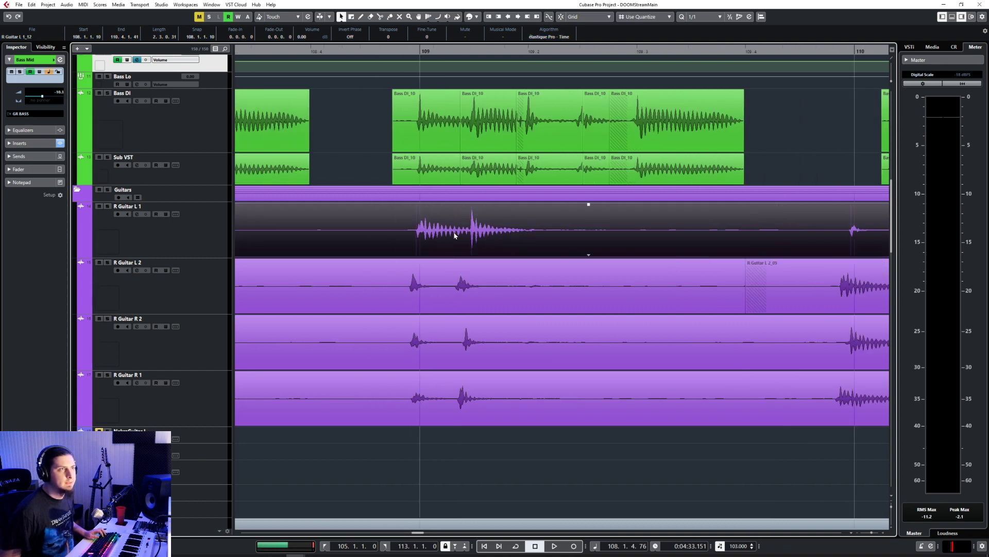
Step: Select the R Guitar L 1 track and set the quantize value to 1/16
left_click(180, 240)
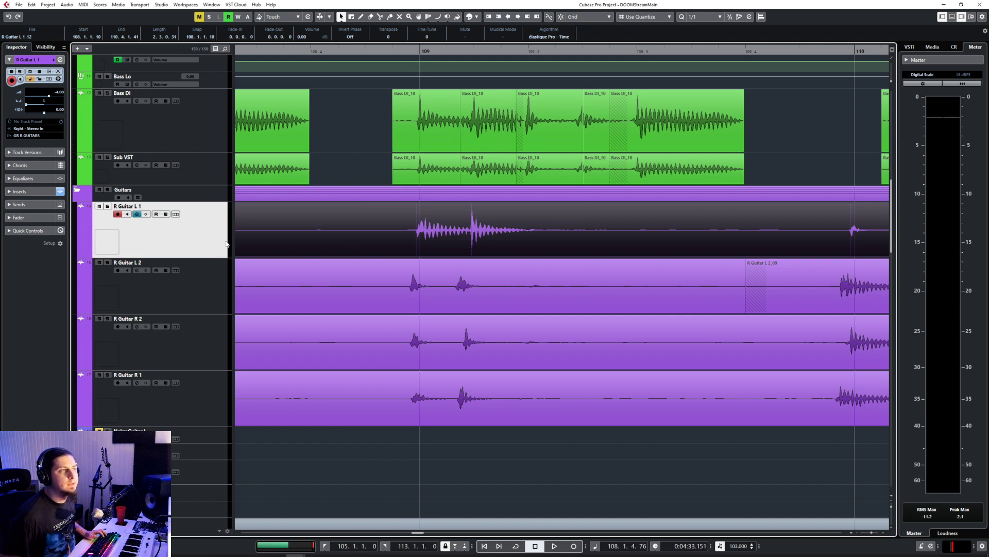
left_click(701, 16)
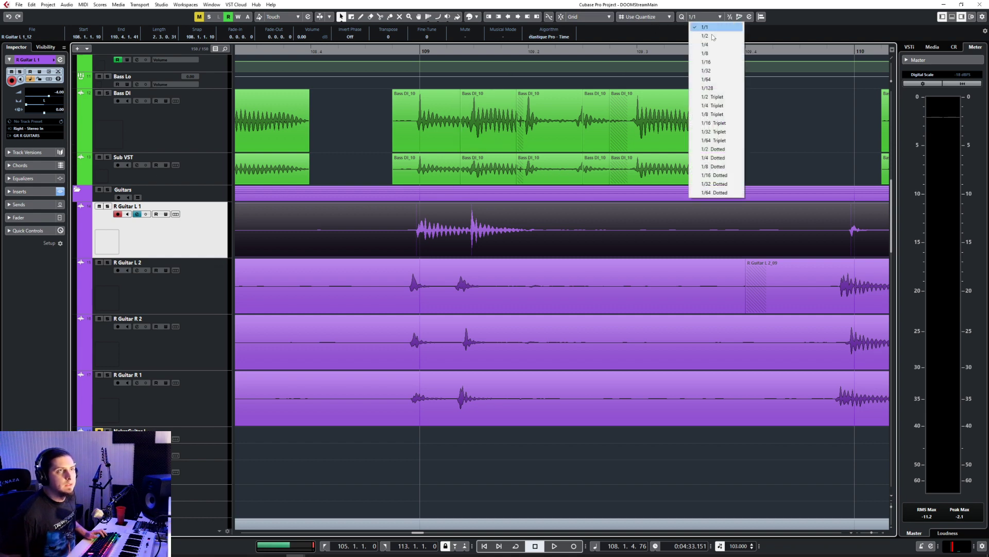
left_click(721, 61)
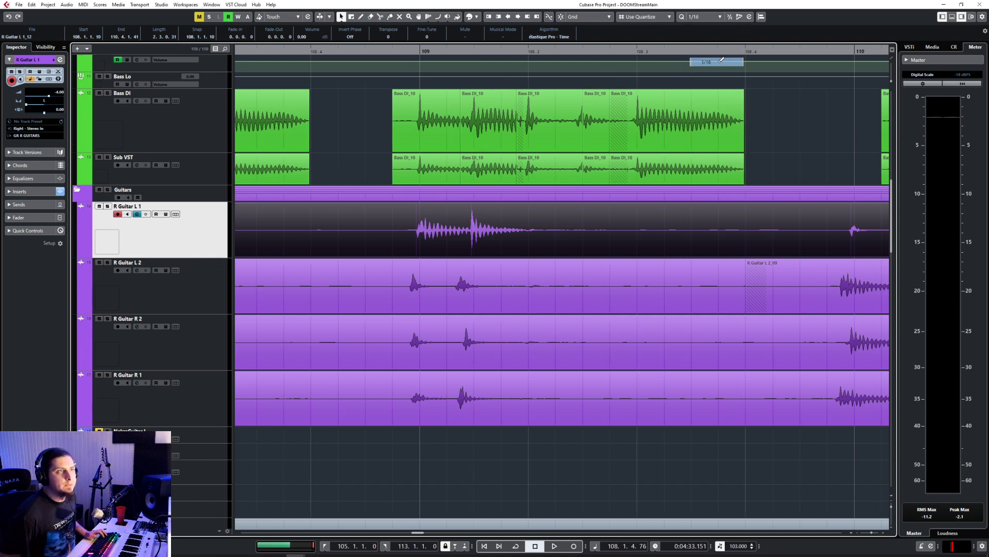
Step: Split the first R Guitar L 1 event between its two hits just after bar 109 and crossfade the realigned pieces
left_click_drag(463, 235, 458, 255)
right_click(456, 237)
left_click(499, 240)
left_click(460, 237)
right_click(460, 240)
left_click(460, 240)
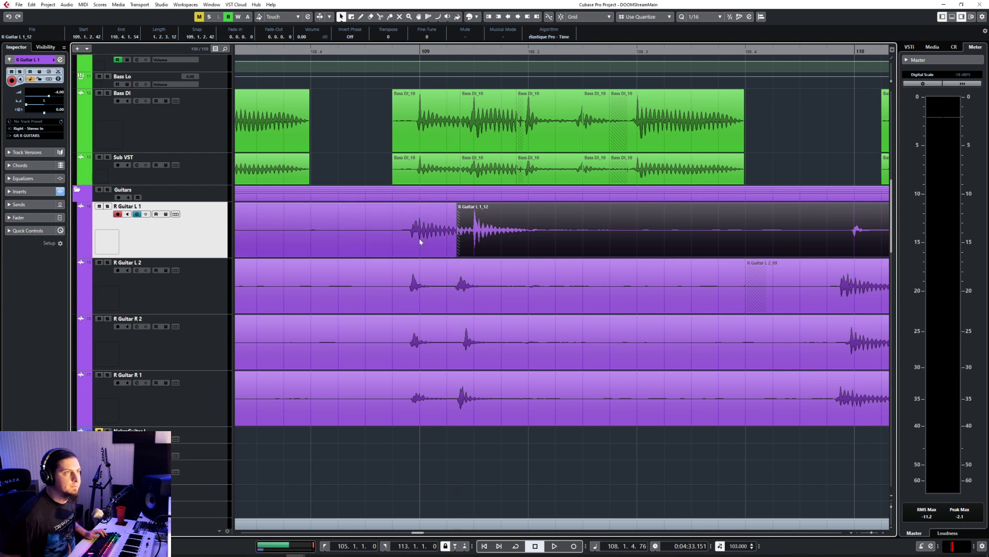
left_click(421, 240, "shift")
key("x")
left_click(491, 239)
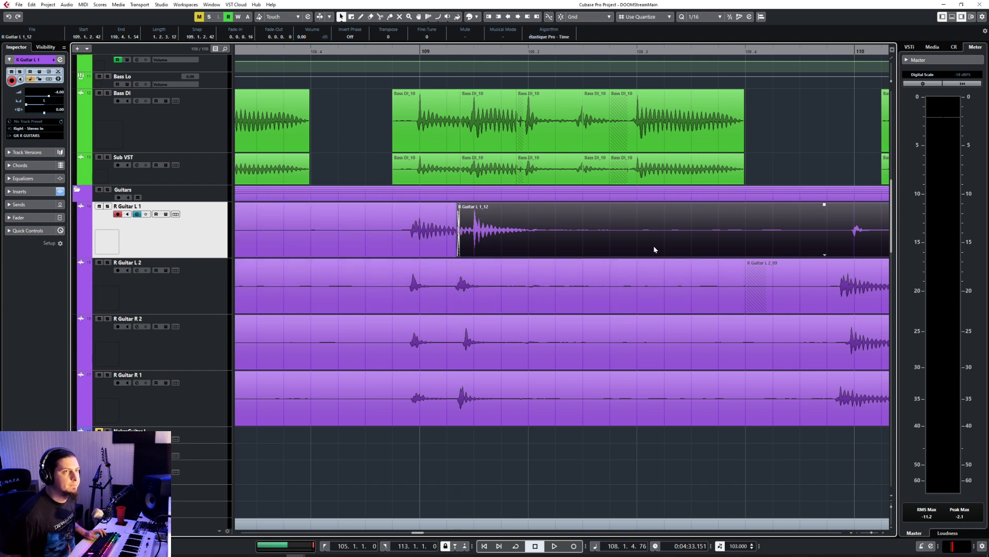
Step: Split the remaining R Guitar L 1 event just before bar 110 and trim its front piece to end shortly after its hit
scroll(601, 240, "down", 3)
scroll(598, 239, "right", 1)
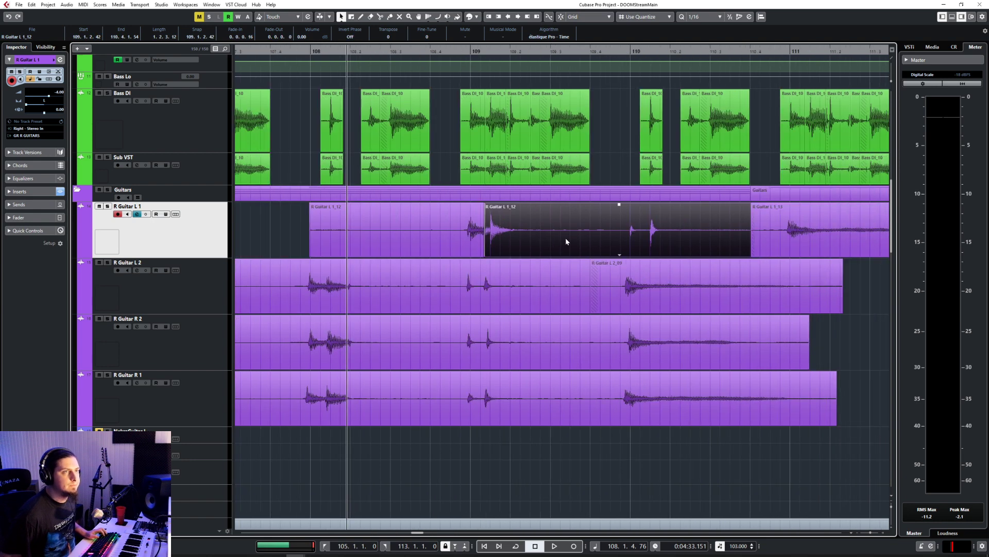
right_click(567, 237)
left_click(613, 235)
left_click(626, 237)
key("1")
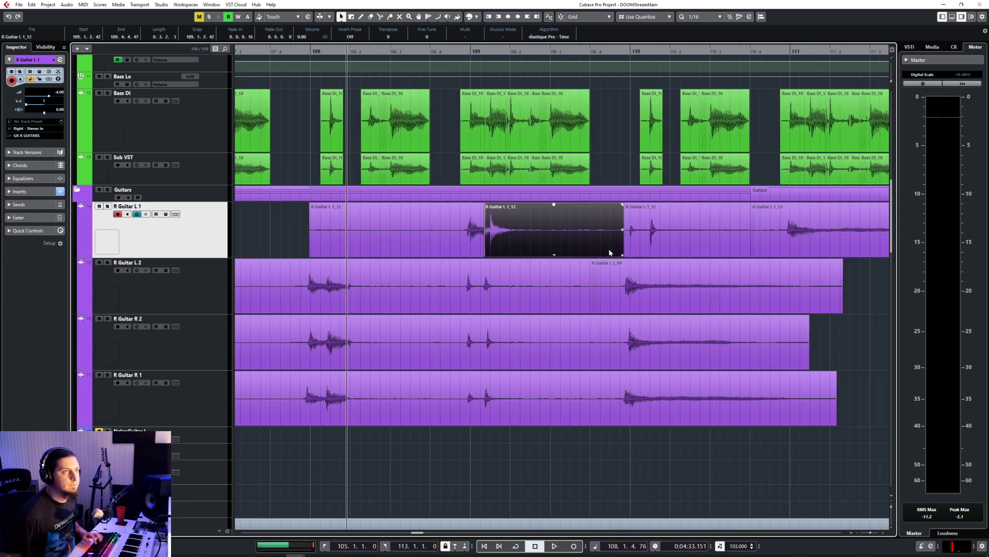
left_click_drag(622, 256, 506, 256)
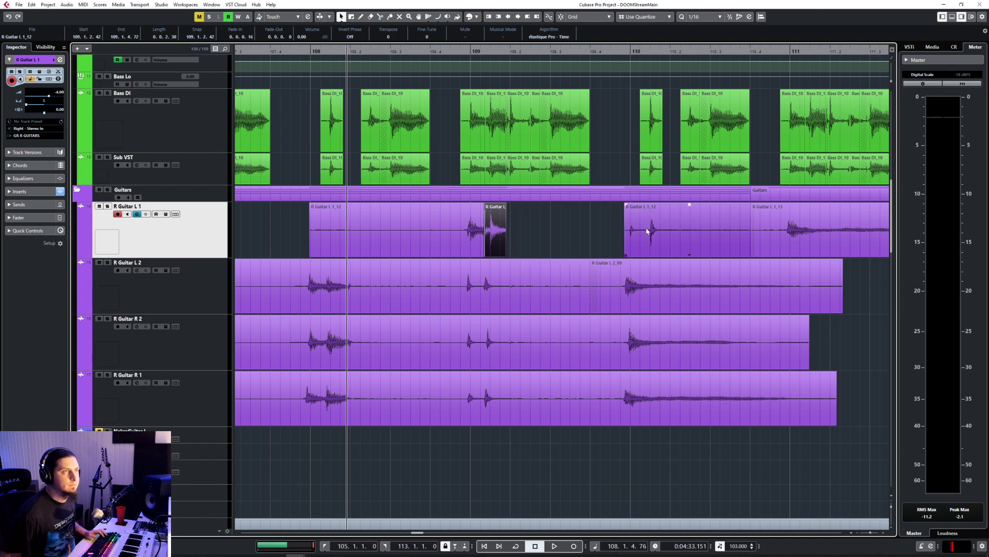
Step: Move the split-off R Guitar L 1 piece from bar 110 back to the trimmed piece's end and align its hits with the bass
left_click_drag(676, 224, 560, 238)
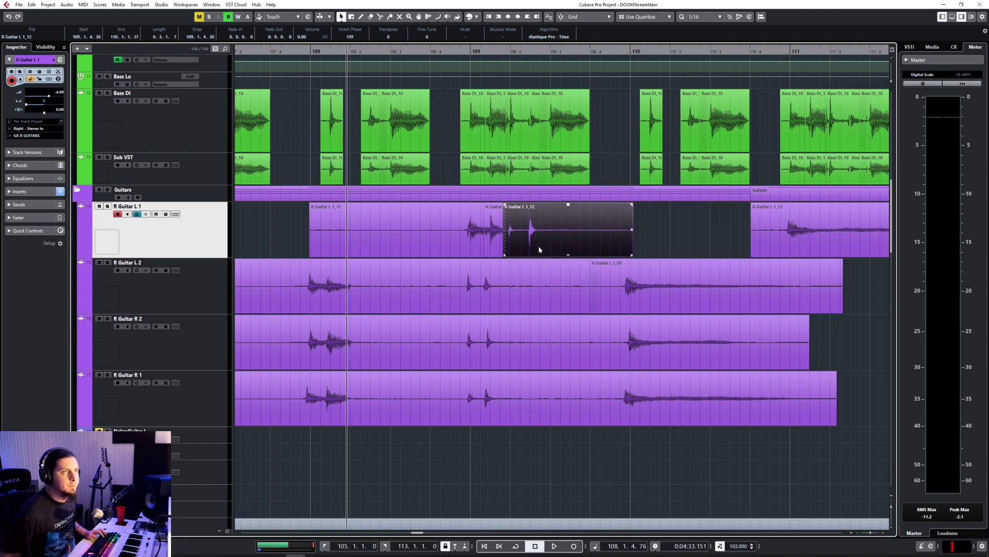
scroll(473, 250, "right", 3)
scroll(472, 250, "up", 6)
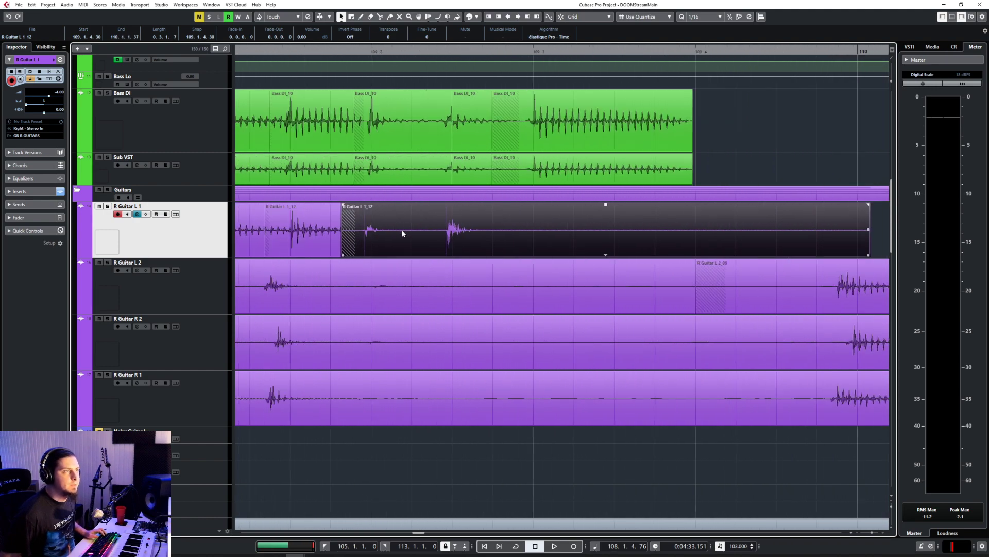
left_click_drag(380, 233, 382, 234)
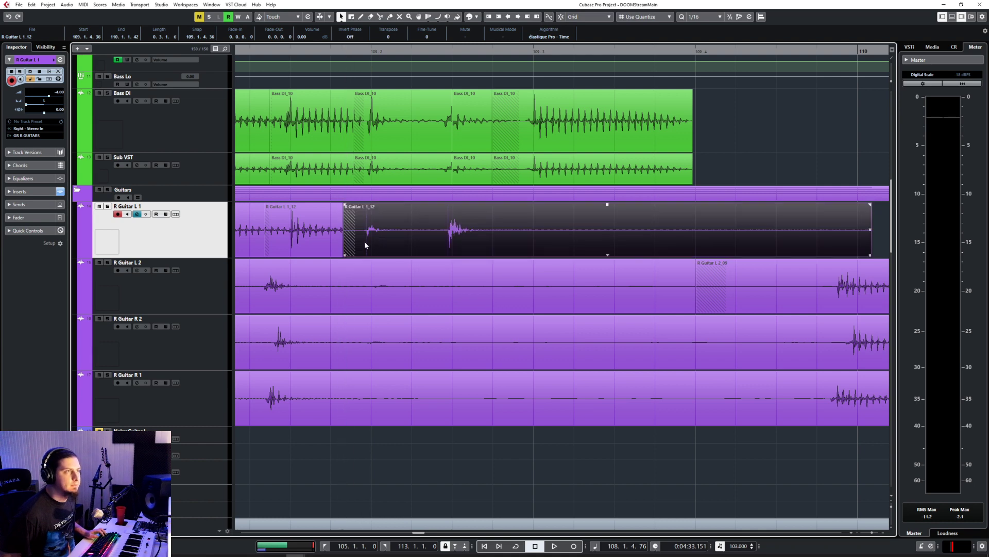
Step: Crossfade the moved R Guitar L 1 piece, split it before its second hit, and align and crossfade the new piece with the bass
key("x")
key("3")
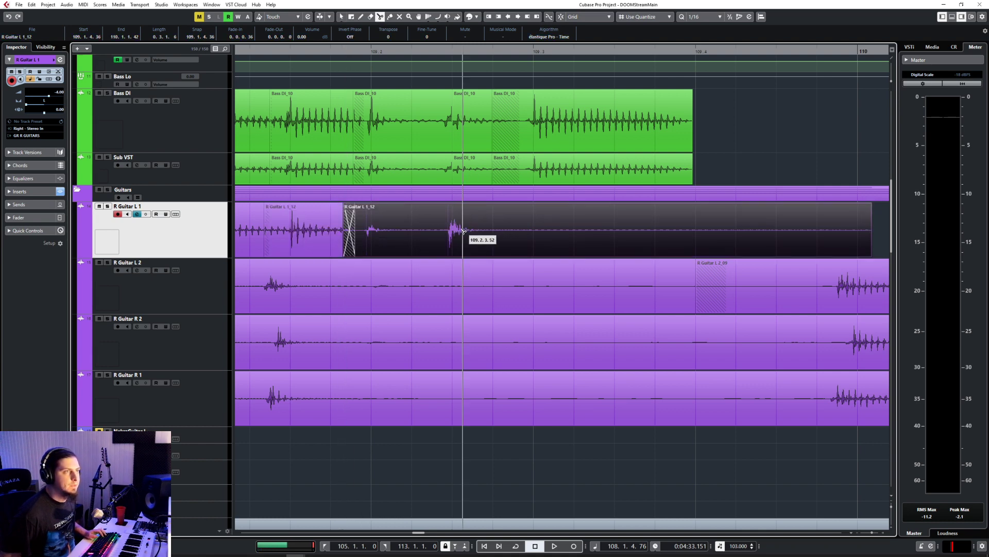
left_click(441, 238)
key("1")
left_click_drag(468, 237, 465, 241)
left_click(413, 244, "shift")
key("x")
Step: Trim the end of the last R Guitar L 1_12 piece to shortly after its hit, before beat 109.3
scroll(440, 247, "down", 2)
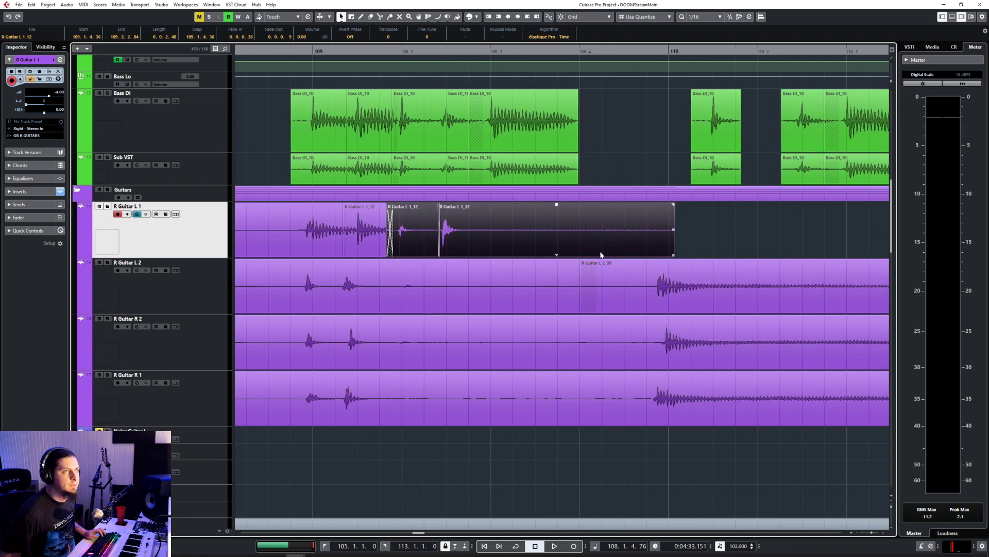
left_click(602, 253)
left_click_drag(672, 255, 478, 255)
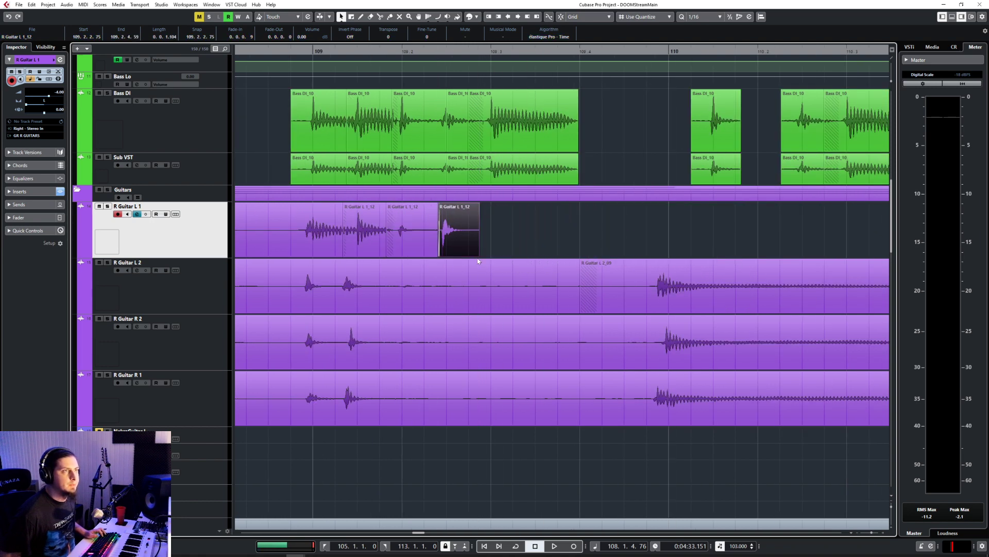
Step: Move the R Guitar L 1_13 event back to the trimmed piece's end, align its hit with the bass at 109.3, and crossfade them
scroll(619, 241, "right", 5)
left_click(692, 243)
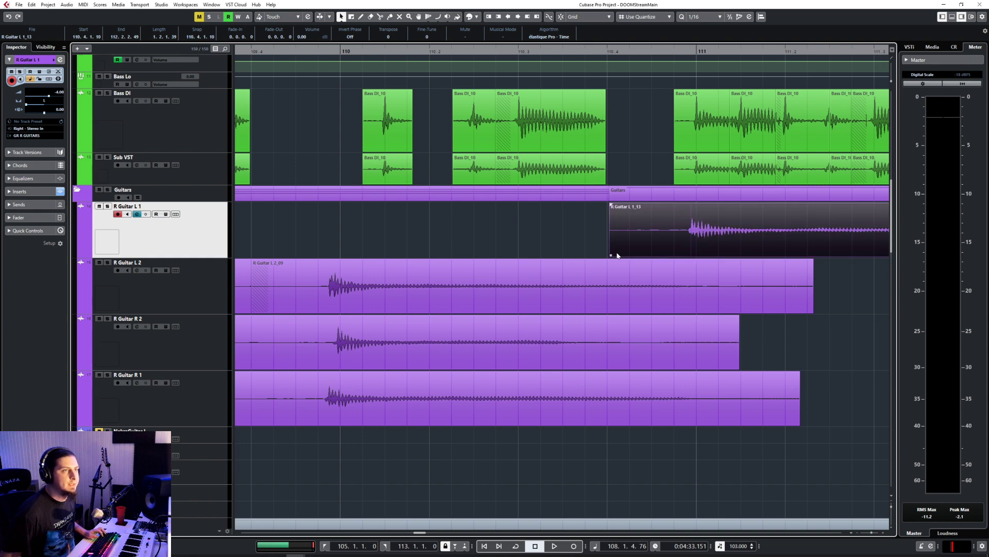
left_click_drag(618, 255, 495, 238)
left_click(404, 248)
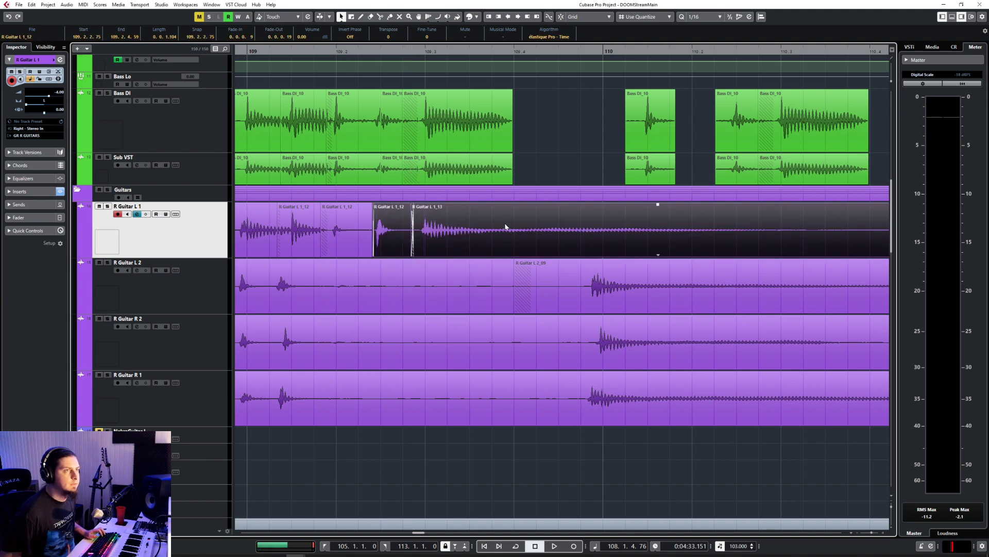
Step: Select the R Guitar L 2, R 2 and R 1 tracks, and shift the R Guitar L 2 events one bar later to start hitting at bar 109
scroll(505, 223, "down", 6, "ctrl")
left_click(194, 289)
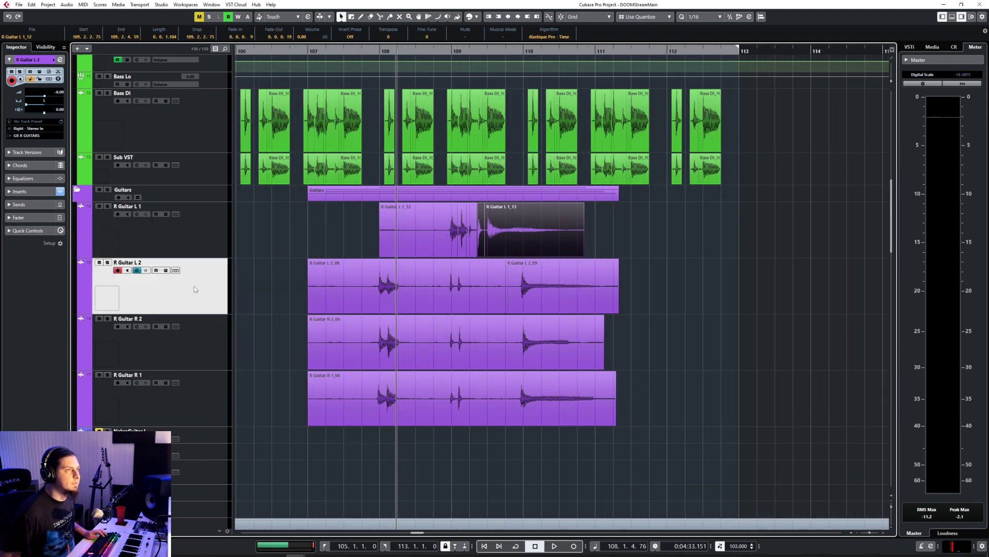
left_click(198, 400, "shift")
left_click(415, 265)
scroll(409, 297, "up", 5, "ctrl")
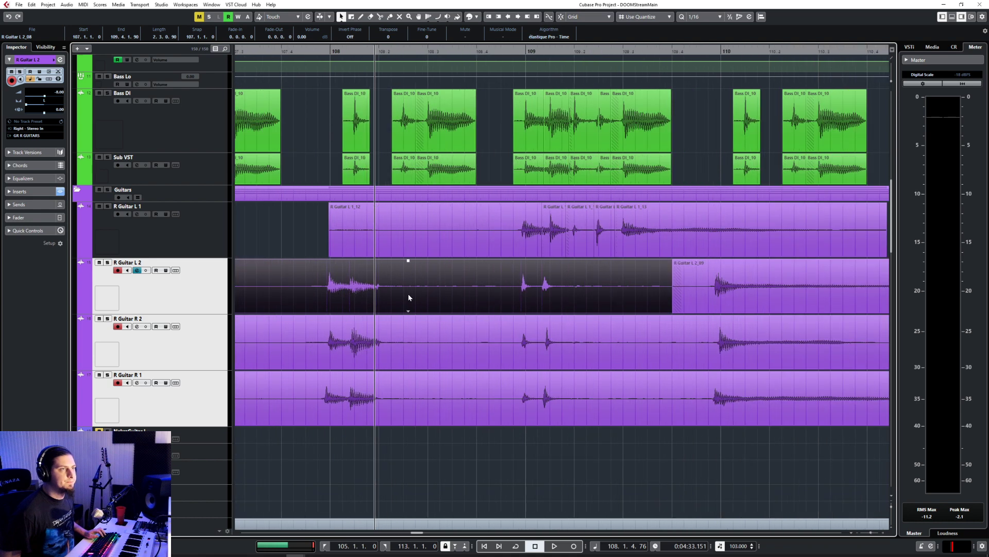
left_click(679, 290, "shift")
left_click_drag(497, 290, 694, 286)
scroll(580, 294, "up", 3, "ctrl")
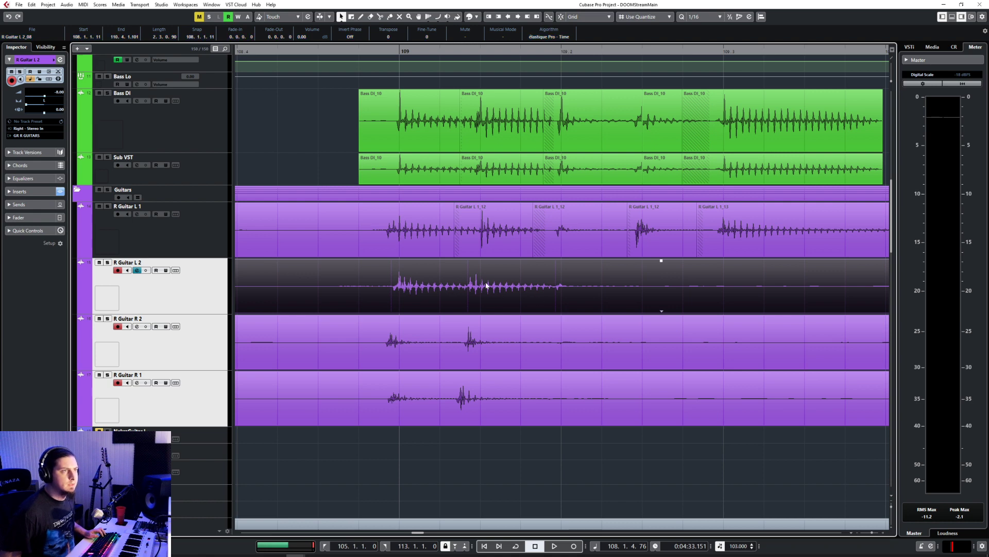
Step: Split the R Guitar L 2 event before its second hit after bar 109, move the back piece later and crossfade it with the front
scroll(486, 285, "up", 3, "ctrl")
left_click(530, 242)
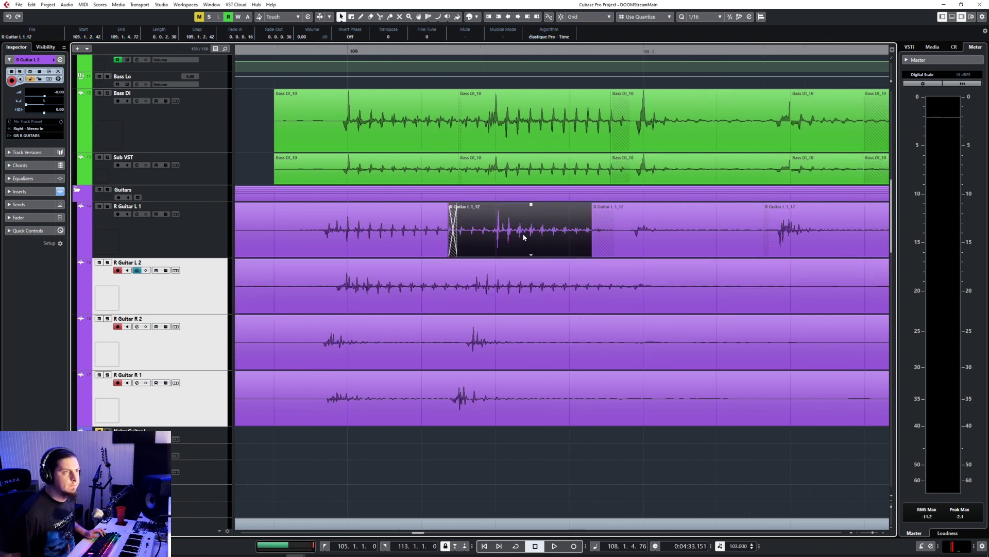
left_click(442, 294)
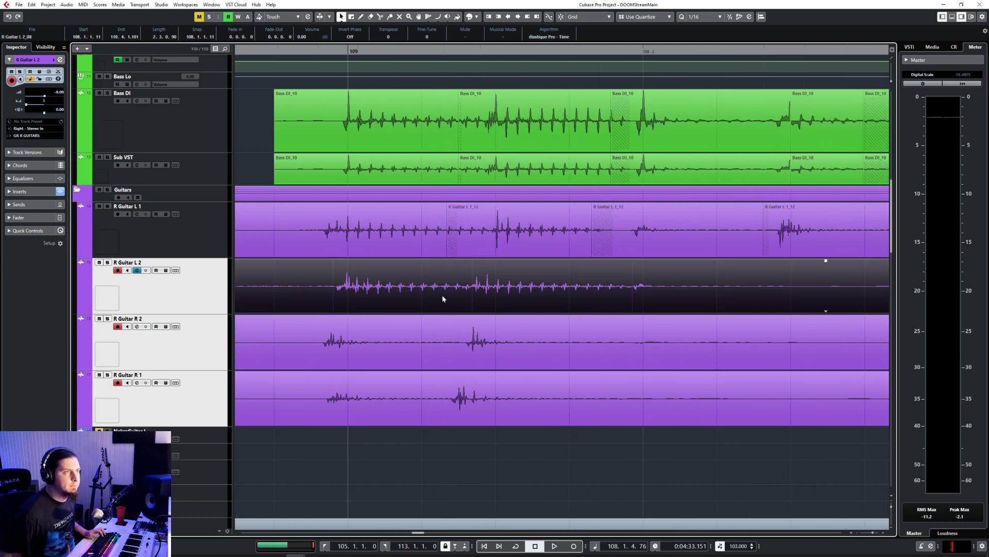
right_click(442, 294)
left_click(481, 296)
left_click(465, 297)
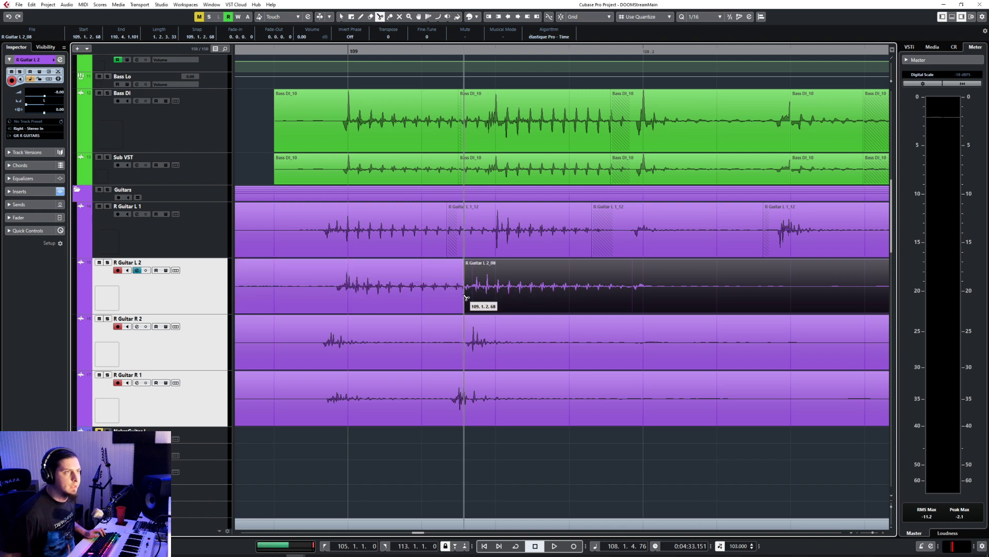
right_click(520, 296)
left_click(464, 295)
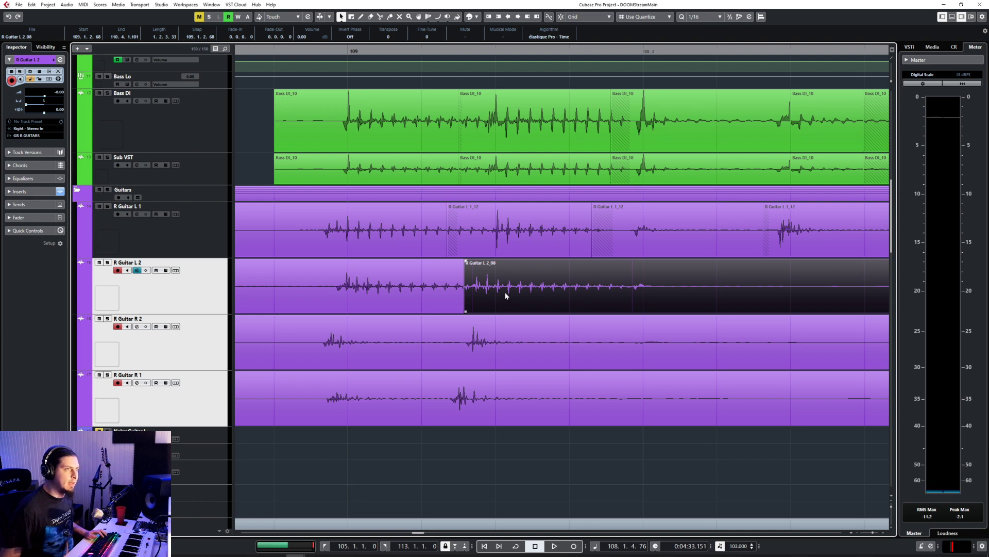
left_click_drag(505, 295, 461, 311)
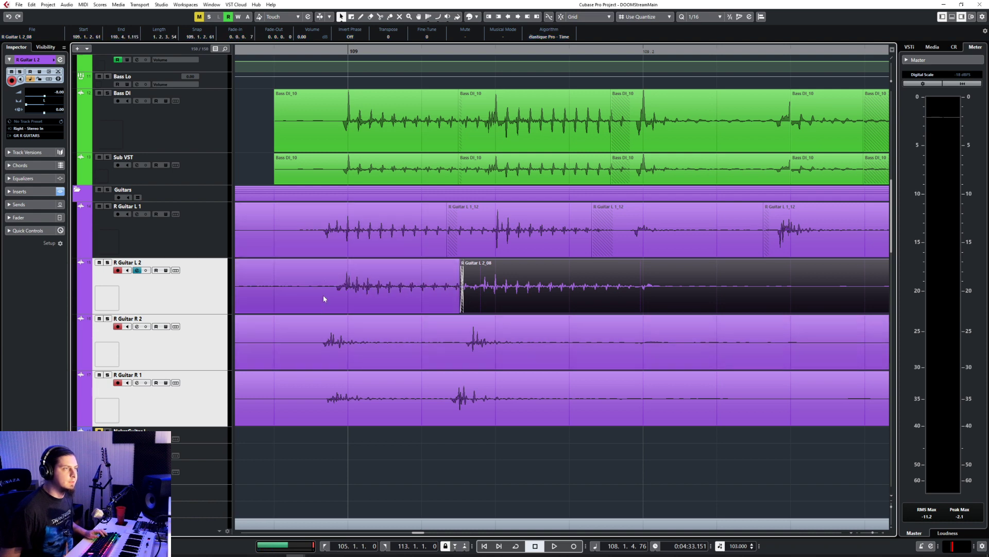
mouse_move(384, 364)
left_mouse_down()
mouse_move(408, 365)
mouse_move(399, 363)
left_mouse_up()
mouse_move(368, 402)
left_mouse_down()
mouse_move(391, 405)
mouse_move(382, 408)
left_mouse_up()
left_click(373, 353)
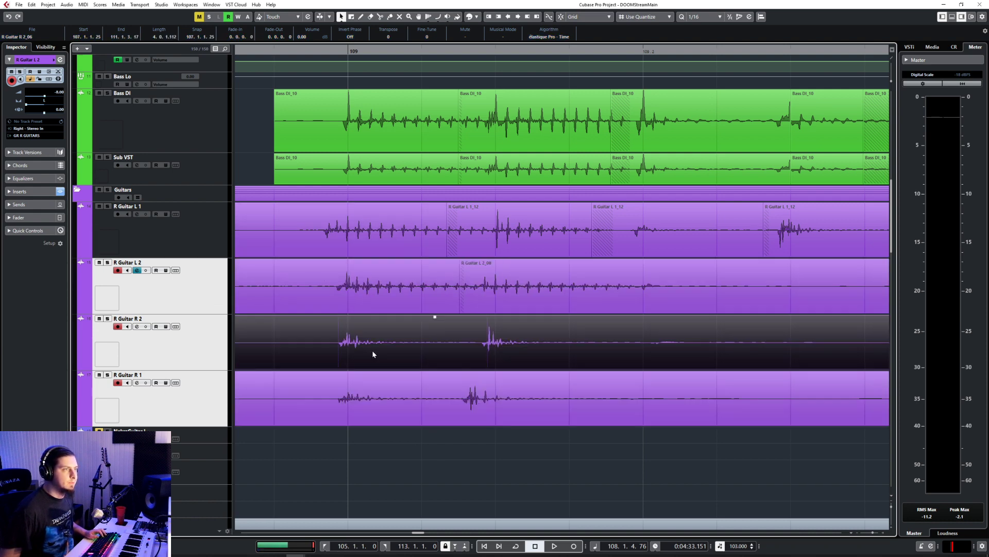
right_click(479, 341)
left_click(517, 341)
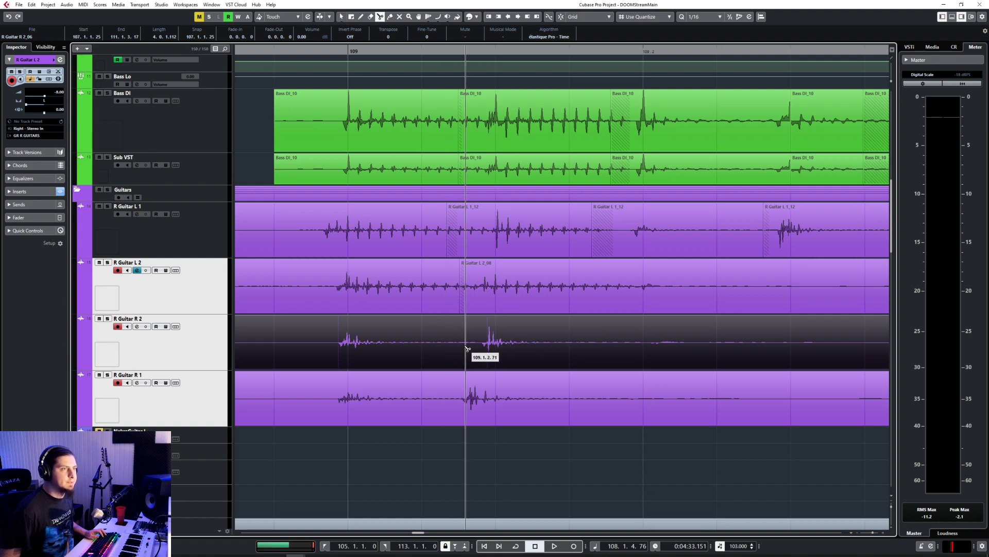
left_click(465, 347)
right_click(465, 347)
left_click(466, 348)
scroll(477, 355, "down", 5)
key("ctrl+z")
scroll(477, 355, "down", 5)
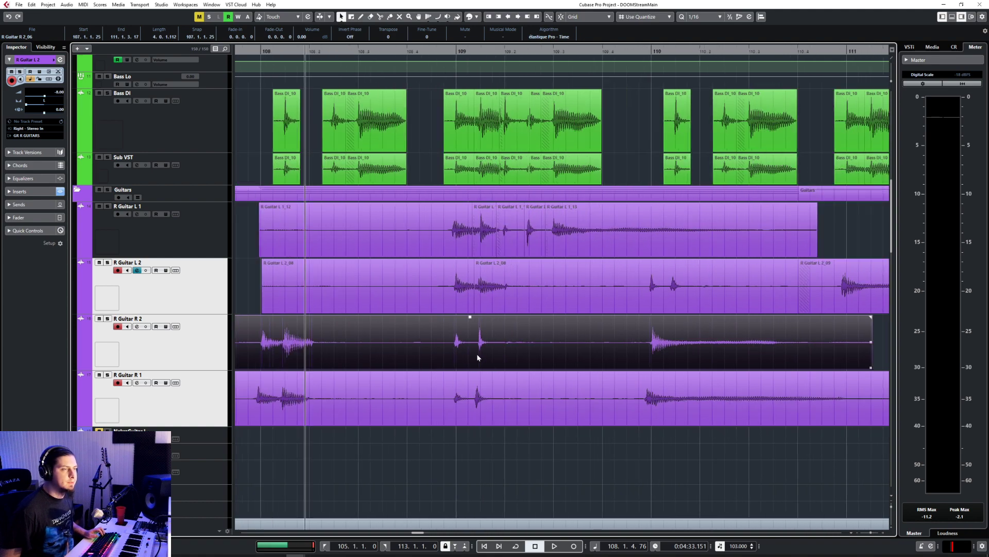
Step: Move the R Guitar R 2 and R Guitar R 1 events about one bar later so their first hits align with the bass at bar 109
left_click(373, 388, "shift")
left_click_drag(373, 355, 581, 345)
scroll(456, 347, "up", 5)
scroll(455, 350, "up", 4)
mouse_move(514, 397)
left_mouse_down()
mouse_move(550, 407)
mouse_move(500, 410)
left_mouse_up()
Step: Split R Guitar R 2 before its second hit, move the back piece later onto the bass hit, and extend its start to close the gap
left_click(636, 348)
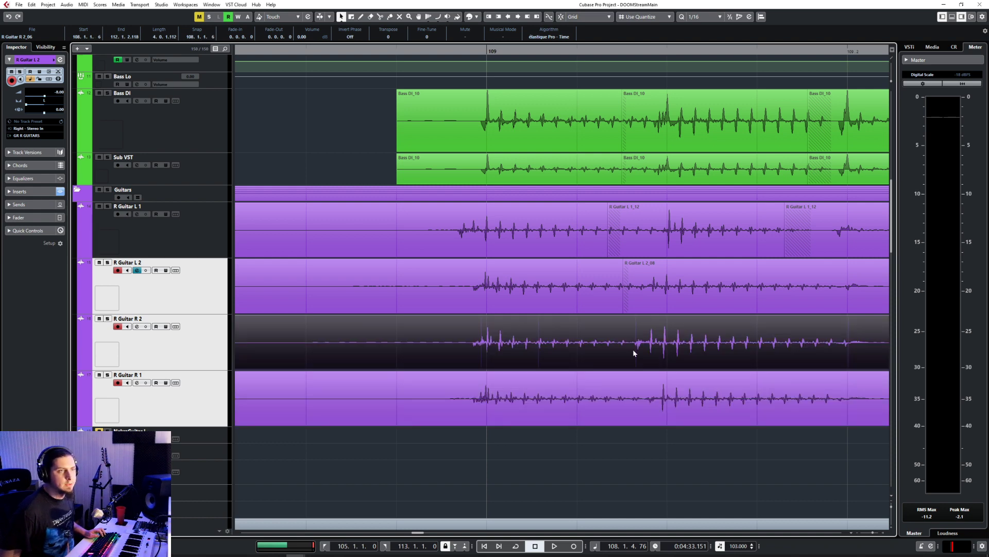
key("3")
left_click(624, 351)
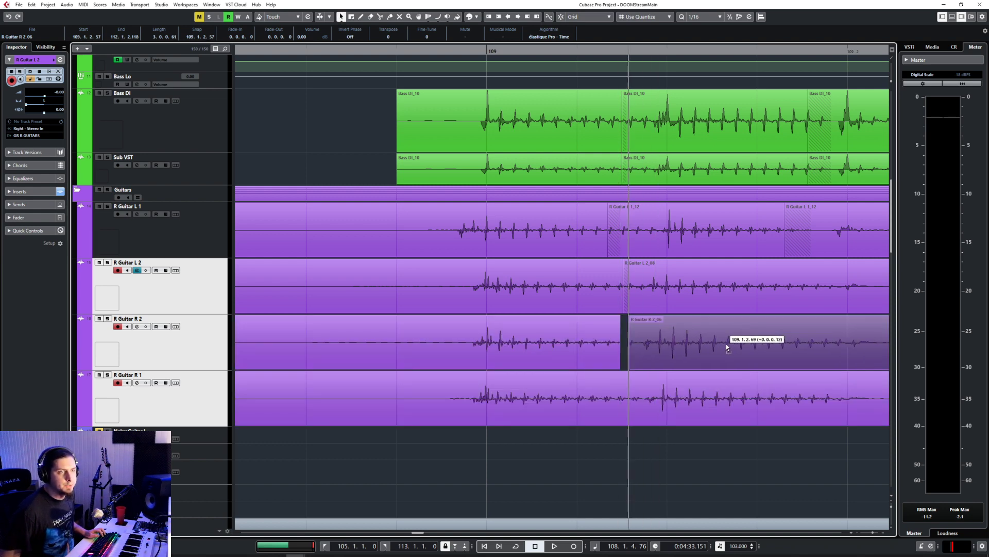
key("1")
key("Delete")
left_click_drag(720, 348, 736, 348)
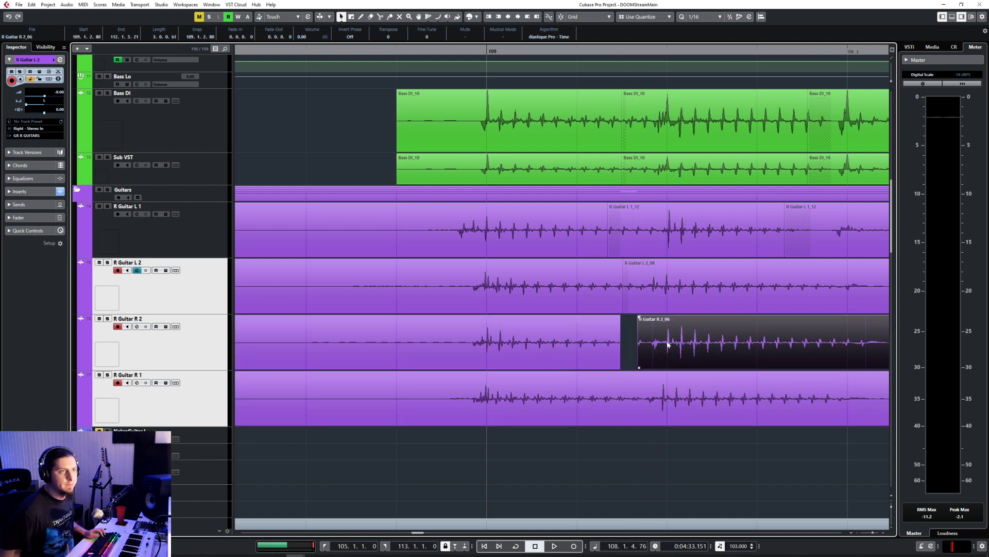
left_click_drag(639, 367, 614, 367)
Step: Shift the second R Guitar L 2 piece later onto the bass's second hit, extend its start back and crossfade the two pieces
left_click(680, 292)
left_click_drag(679, 292, 623, 310)
left_click(596, 304, "shift")
key("x")
Step: Split the R Guitar R 1 event before its second hit after bar 109, align the back piece with the bass and crossfade the join
scroll(713, 337, "right", 3)
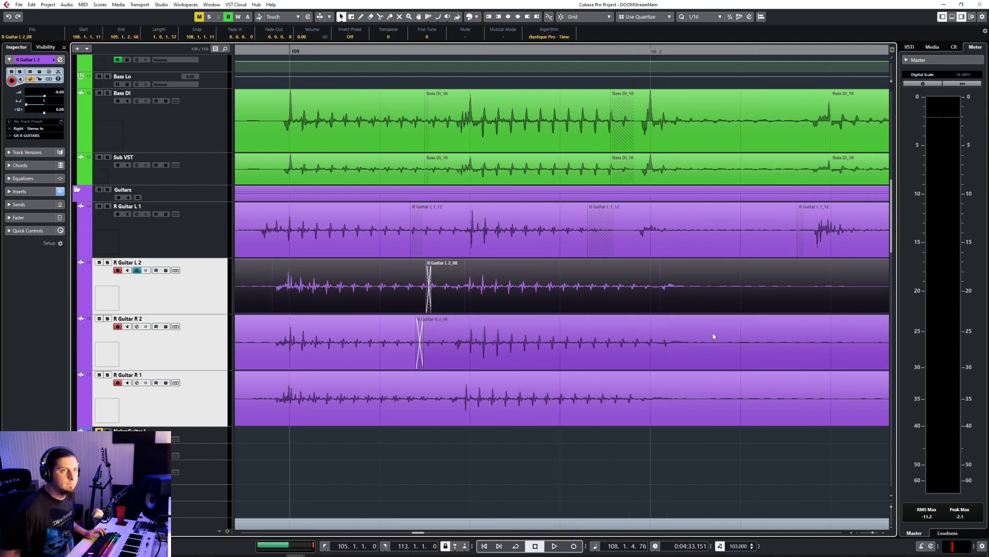
scroll(713, 336, "right", 2)
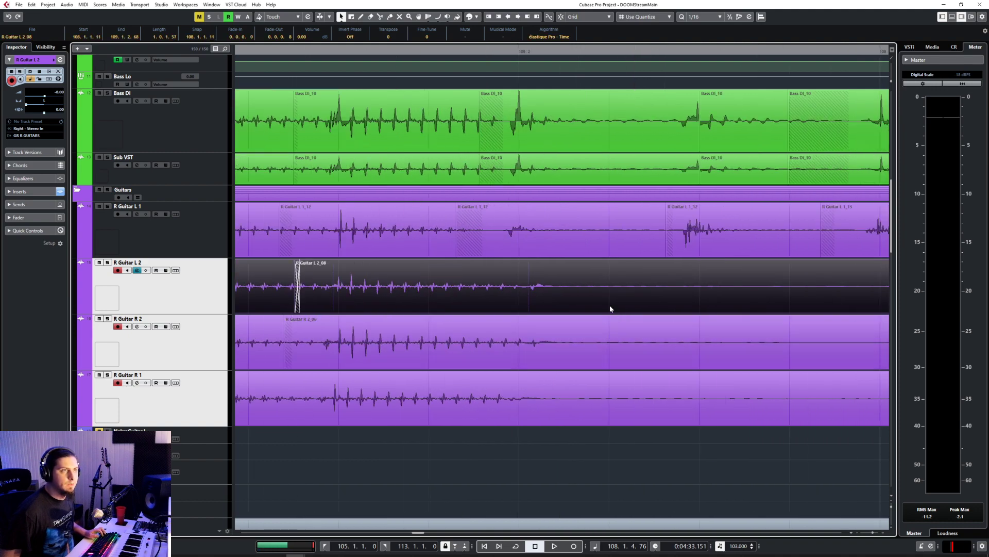
scroll(588, 296, "down", 4)
scroll(564, 336, "up", 1)
scroll(565, 337, "down", 5)
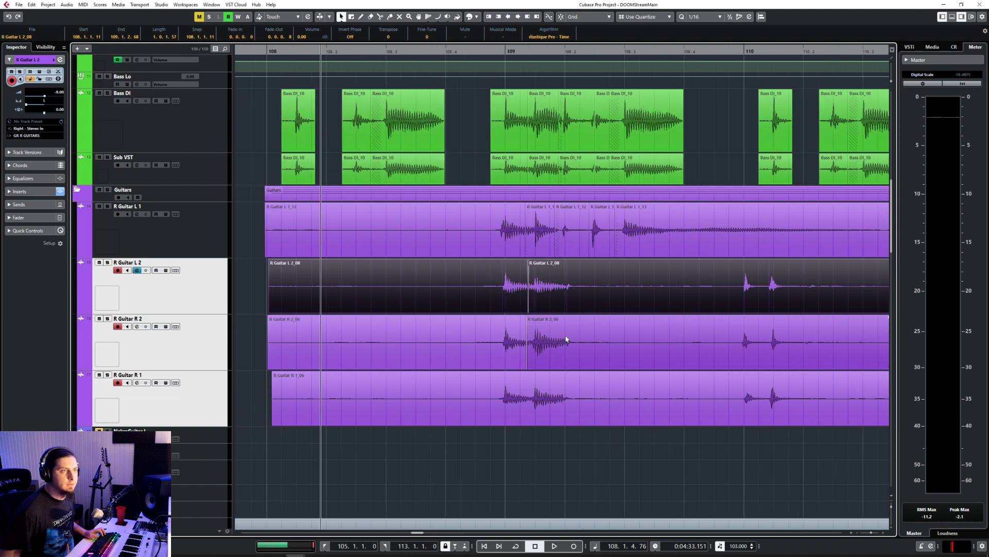
scroll(566, 338, "up", 7)
left_click(493, 367)
left_click(477, 406)
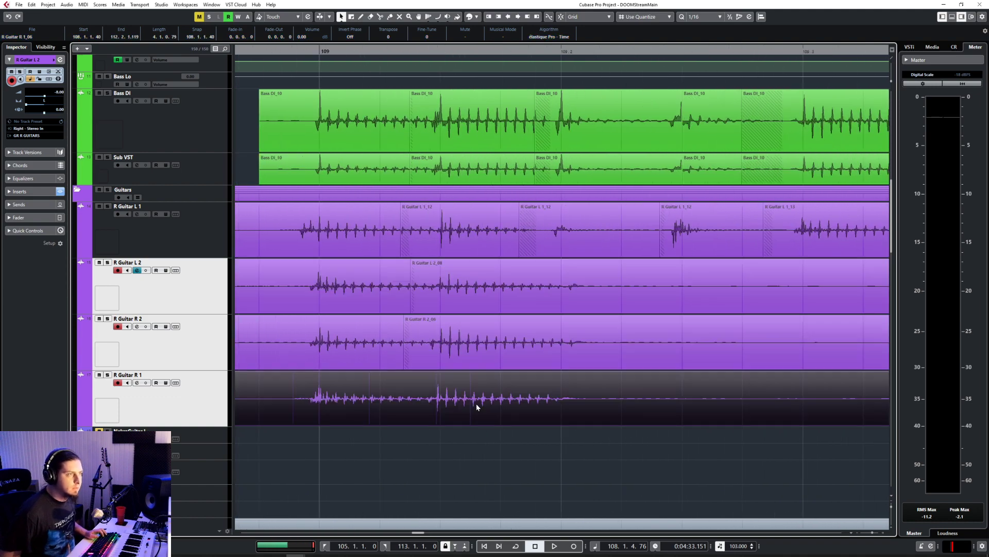
left_click_drag(397, 400, 397, 401)
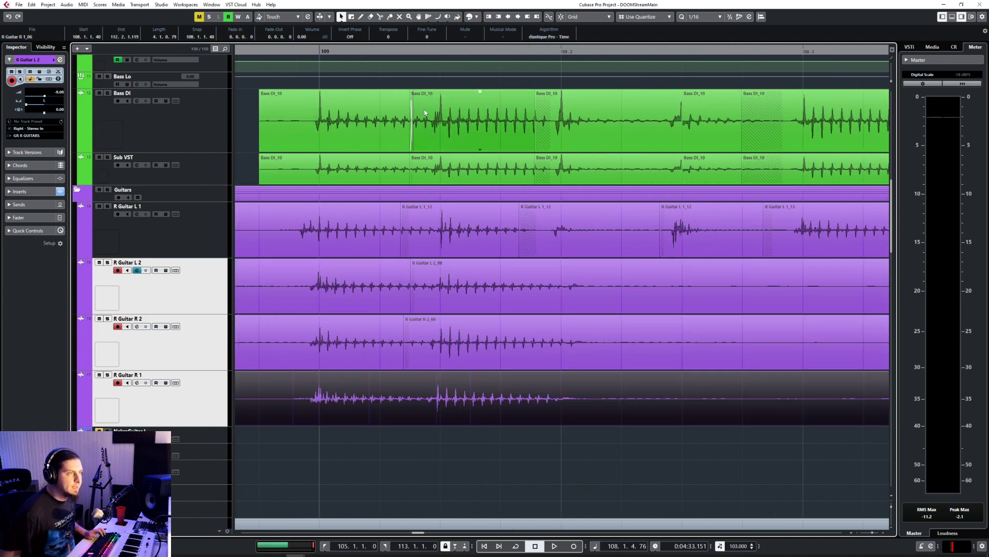
right_click(424, 404)
left_click(467, 410)
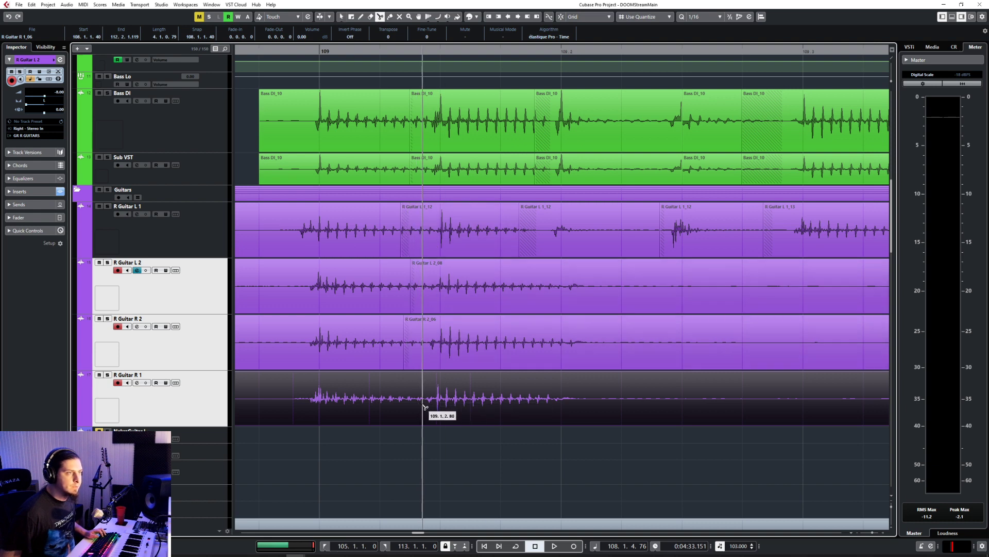
left_click(423, 405)
right_click(424, 400)
left_click(429, 404)
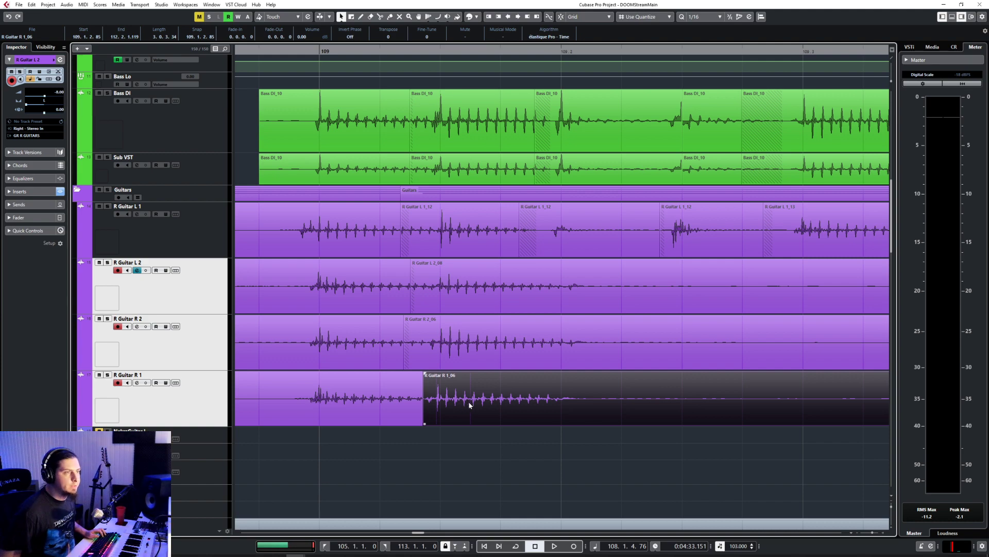
left_click_drag(465, 407, 416, 424)
left_click(361, 412, "shift")
key("x")
Step: Turn on grid snapping and trim the start of the first R Guitar L 1 piece to 108.4.4.0, matching the bass event
scroll(336, 415, "down", 2)
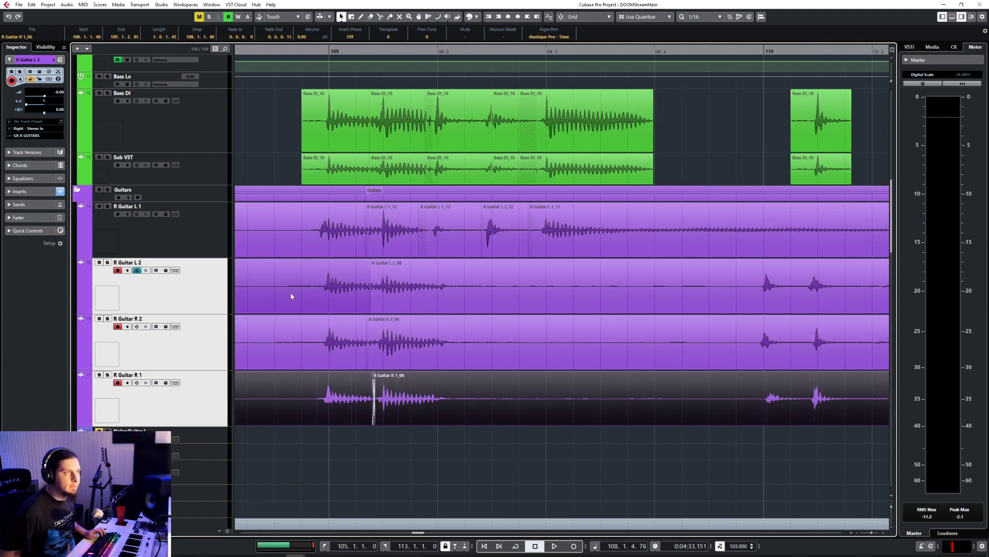
scroll(292, 294, "down", 2)
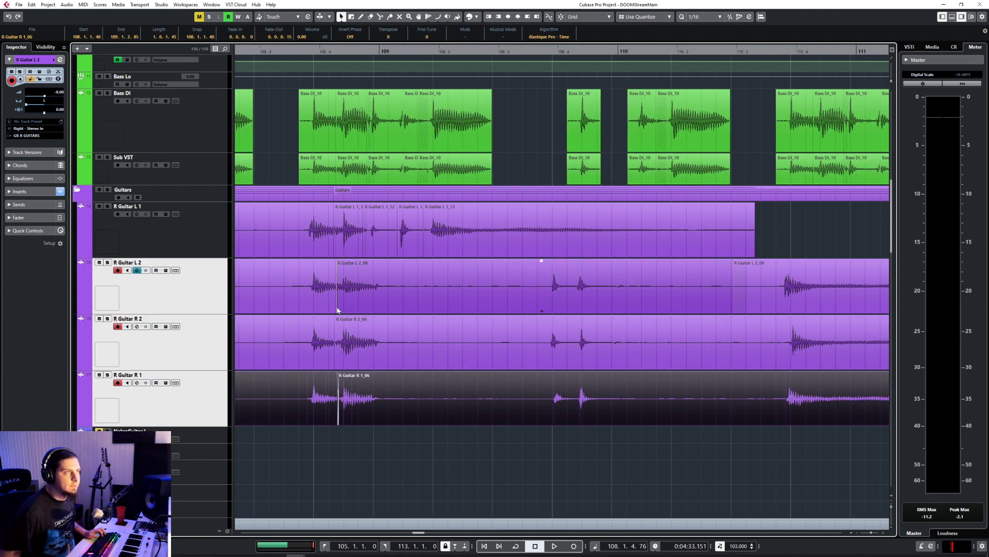
scroll(339, 309, "left", 3)
left_click_drag(313, 231, 455, 419)
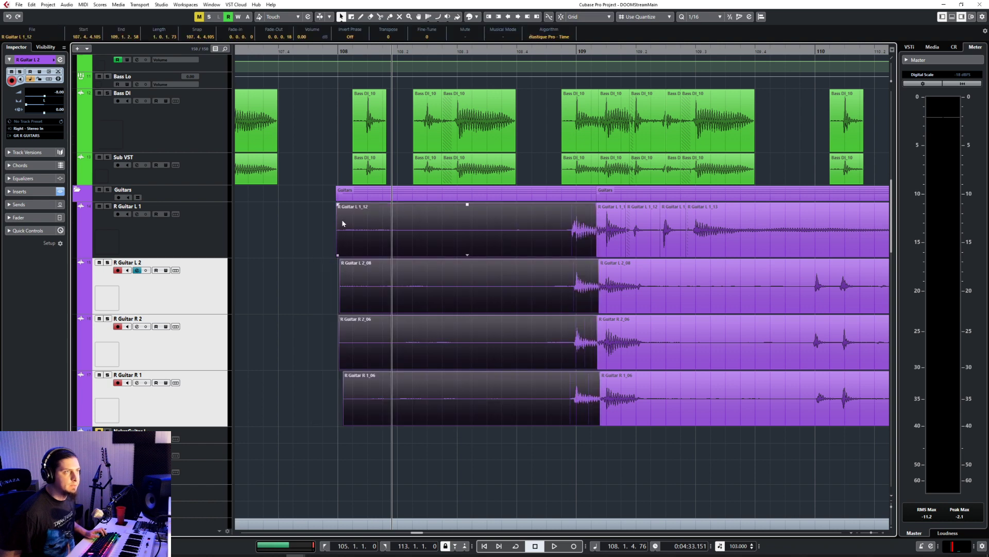
left_click_drag(338, 253, 565, 252)
left_click(422, 287)
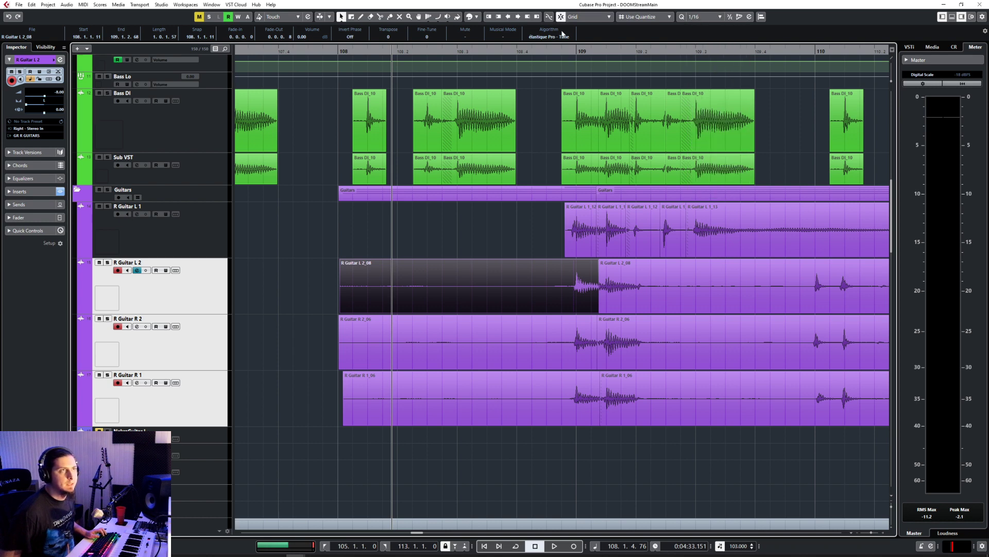
left_click(582, 252)
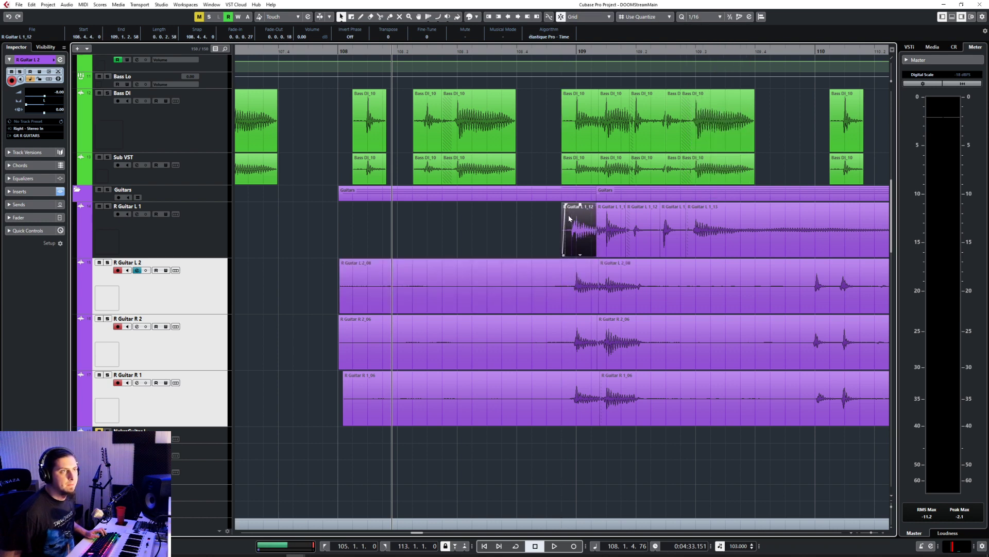
Step: Trim the start of the first R Guitar L 2 piece to 108.4.4.0
left_click(345, 335)
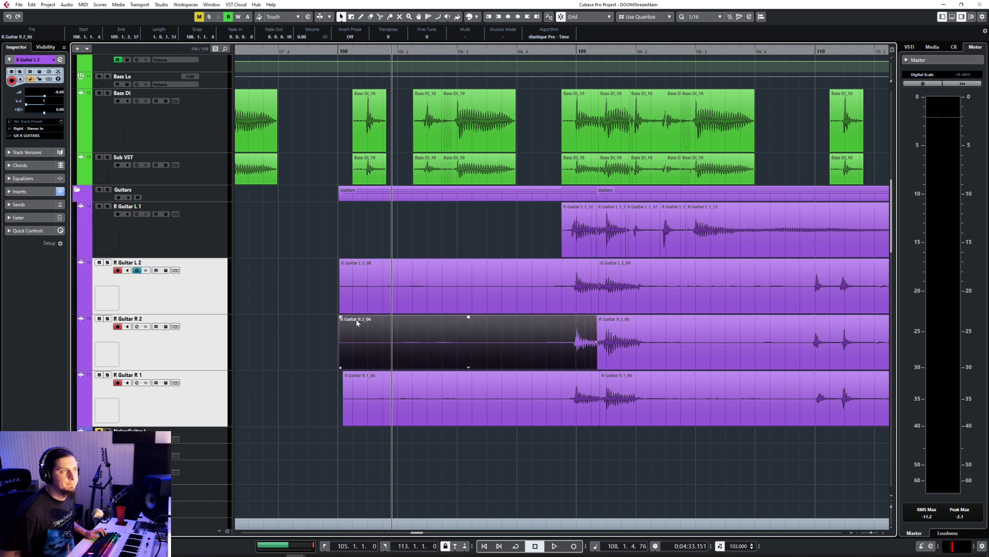
left_click(344, 308)
left_click_drag(341, 311, 577, 311)
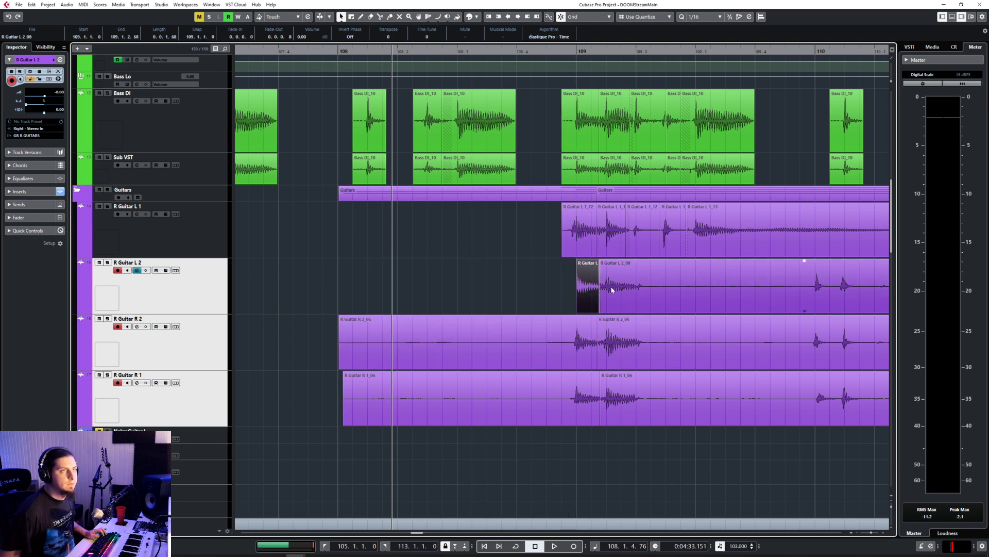
key("ctrl+z")
left_click_drag(341, 310, 561, 311)
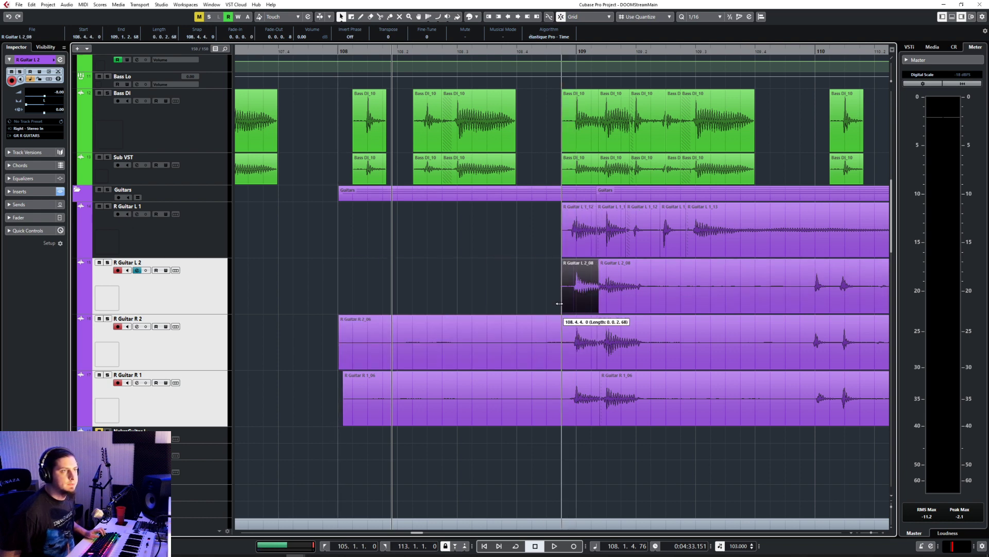
Step: Trim the starts of the first R Guitar R 2 and R Guitar R 1 pieces to 108.4.4.0
left_click(345, 367)
left_click_drag(342, 368, 562, 368)
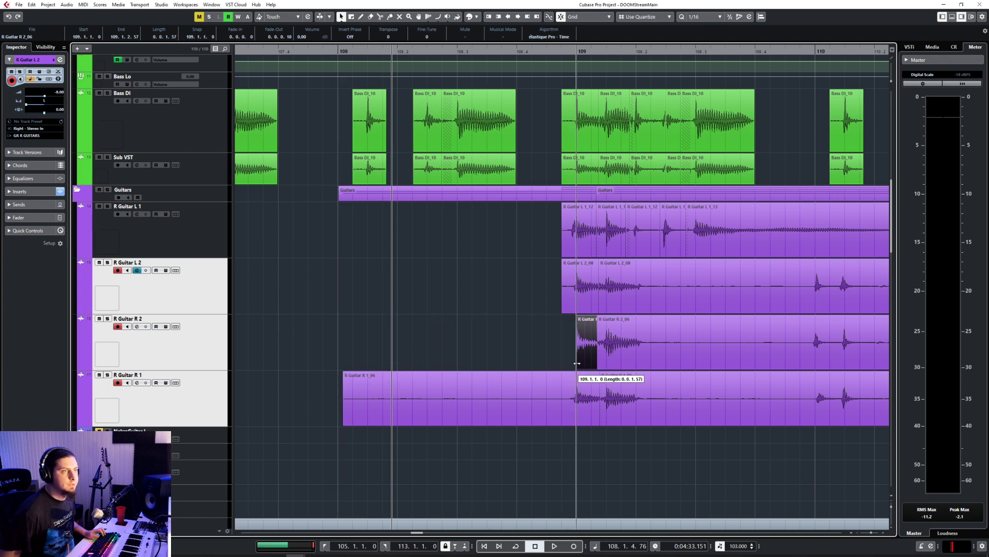
left_click(346, 420)
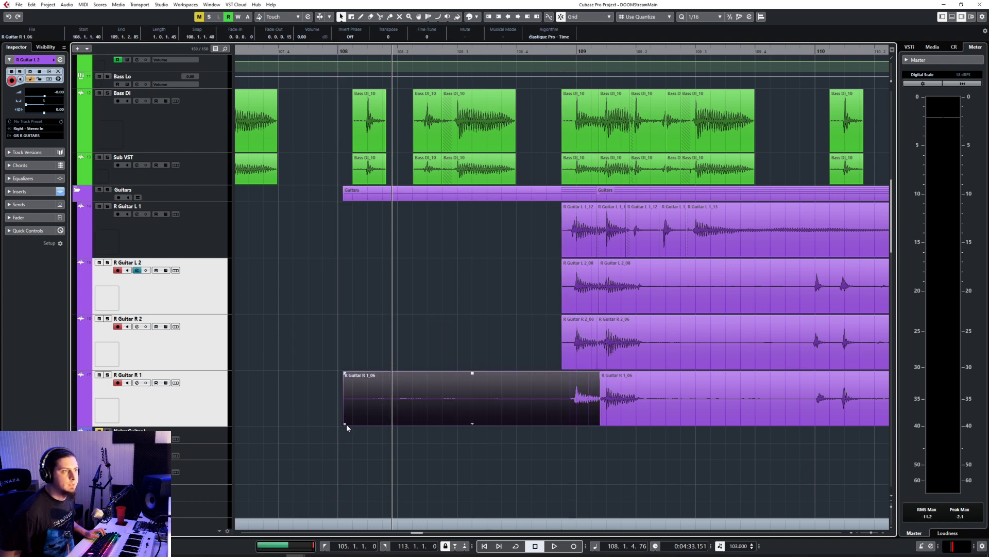
left_click_drag(347, 427, 562, 427)
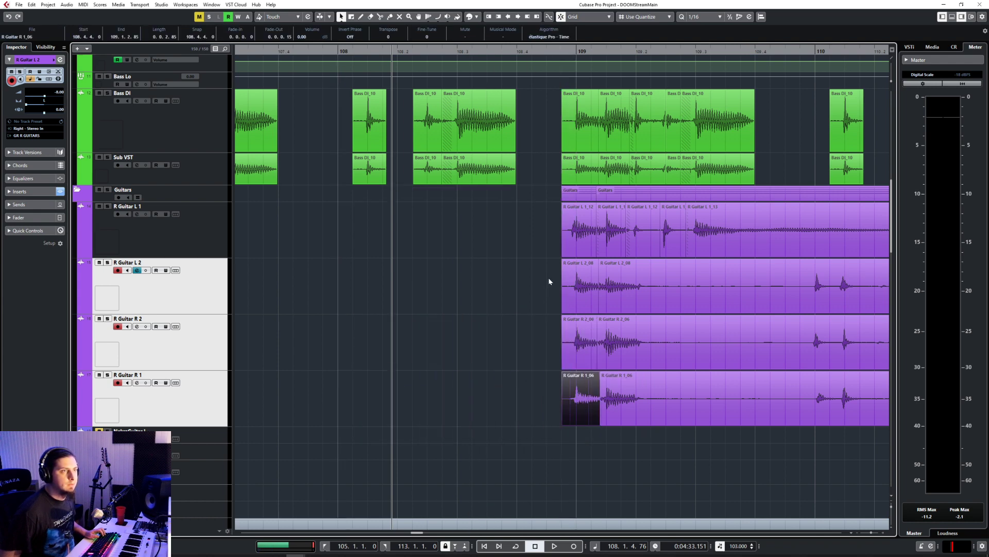
Step: Add a matching fade-in to the first R Guitar L 2, R 2 and R 1 pieces and play back the passage through bar 109
left_click_drag(549, 281, 570, 368)
left_click_drag(570, 260, 576, 260)
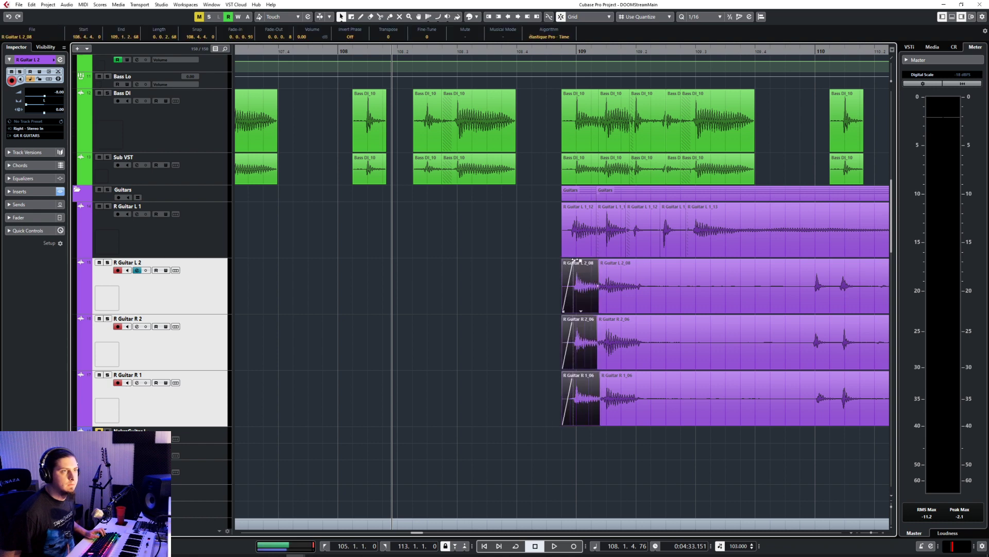
left_click(477, 50)
key("space")
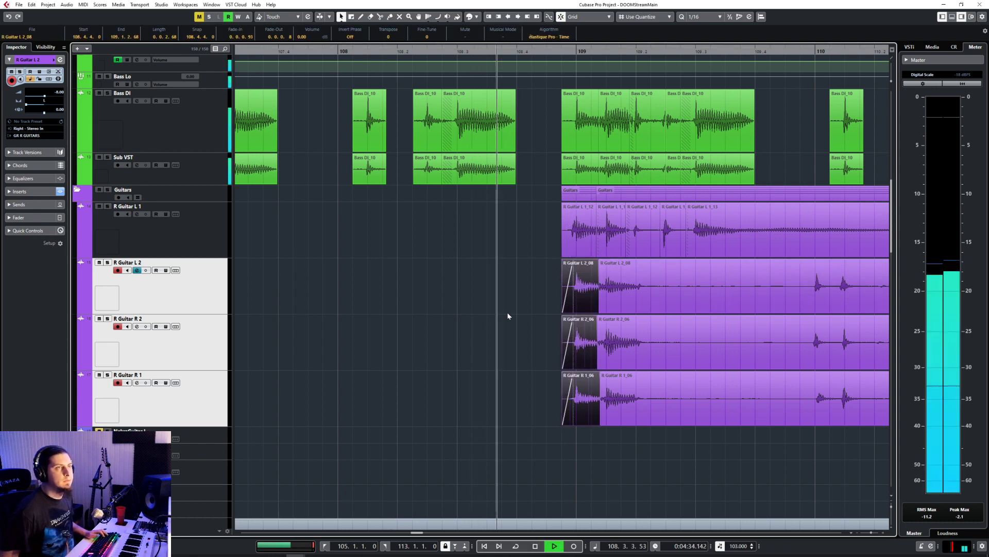
left_click(512, 310)
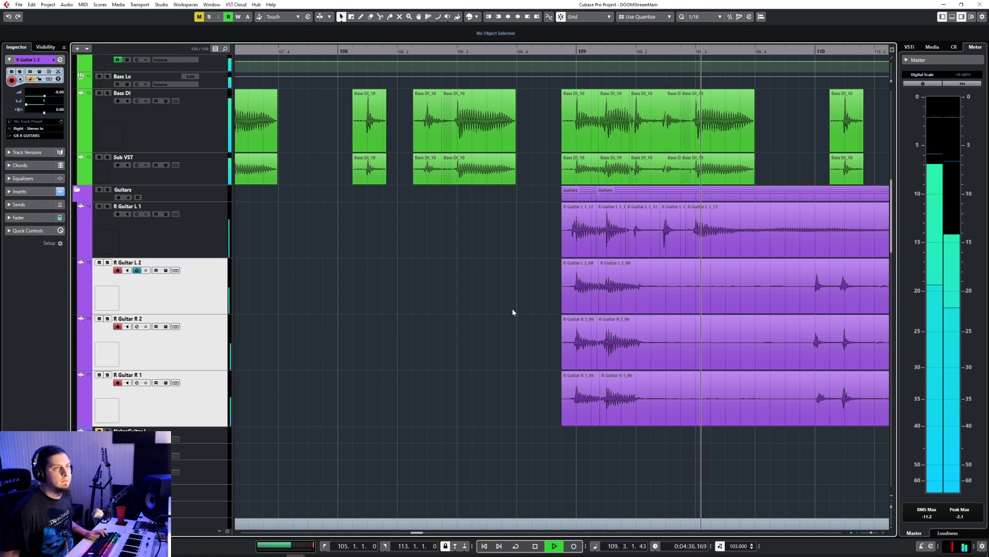
key("space")
Step: Split the R Guitar L 2, R Guitar R 2 and R Guitar R 1 events at 109.2.1.0
key("g")
key("g")
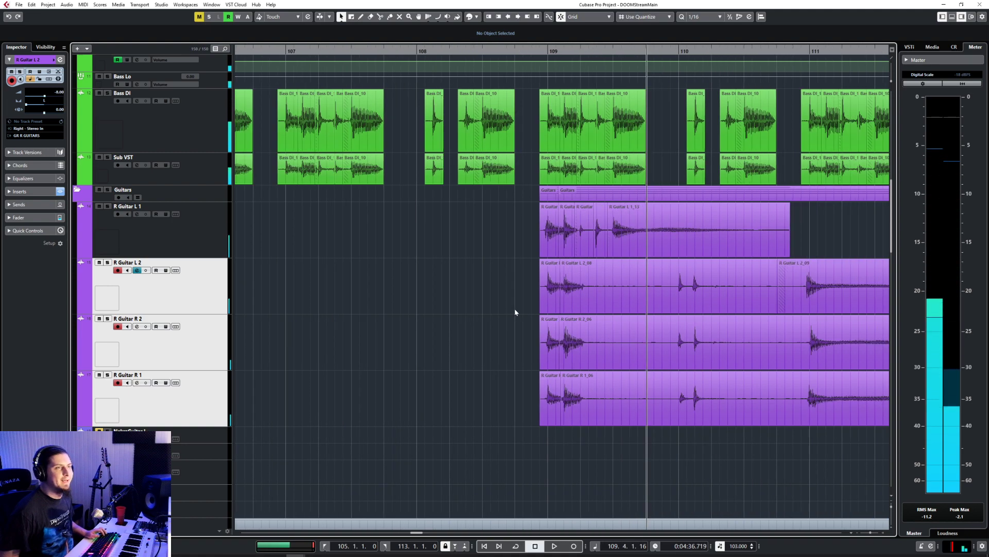
key("h")
key("h")
left_click(486, 301)
right_click(482, 302)
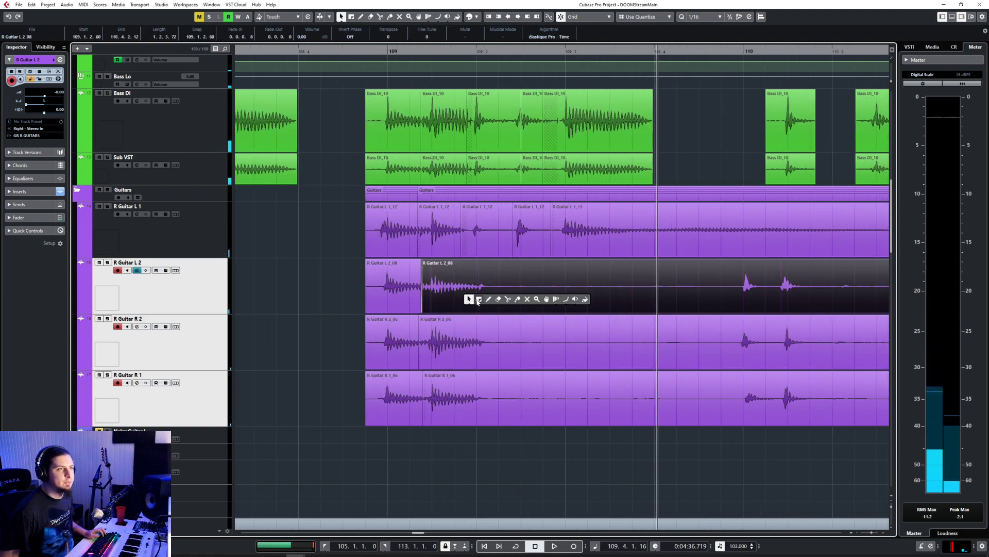
left_click(509, 300)
left_click(477, 290)
left_click(478, 361)
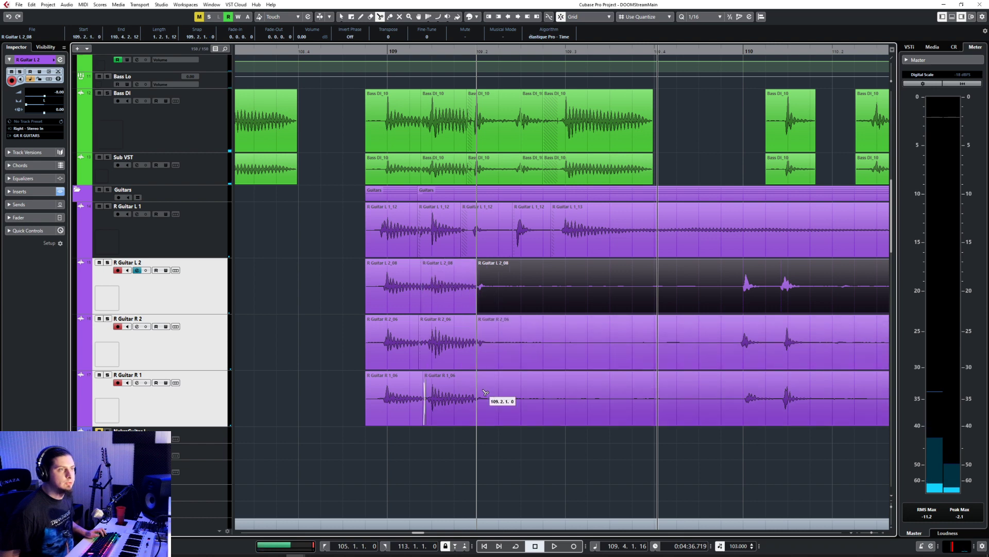
left_click(484, 393)
key("1")
Step: Trim the starts of the three back pieces to bar 110 and move the pieces to 109.2.1.0
left_click(502, 343, "shift")
left_click(489, 411, "shift")
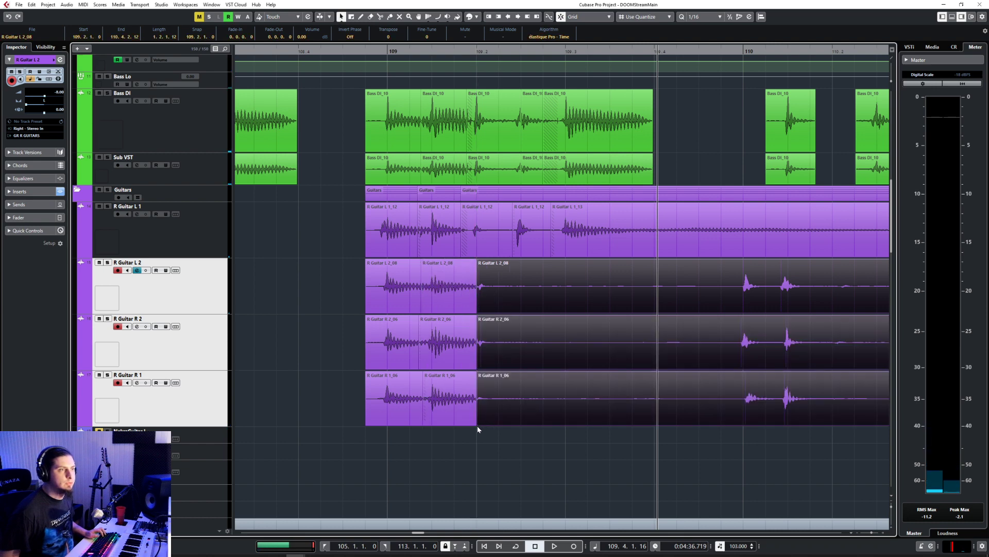
left_click_drag(479, 420, 746, 379)
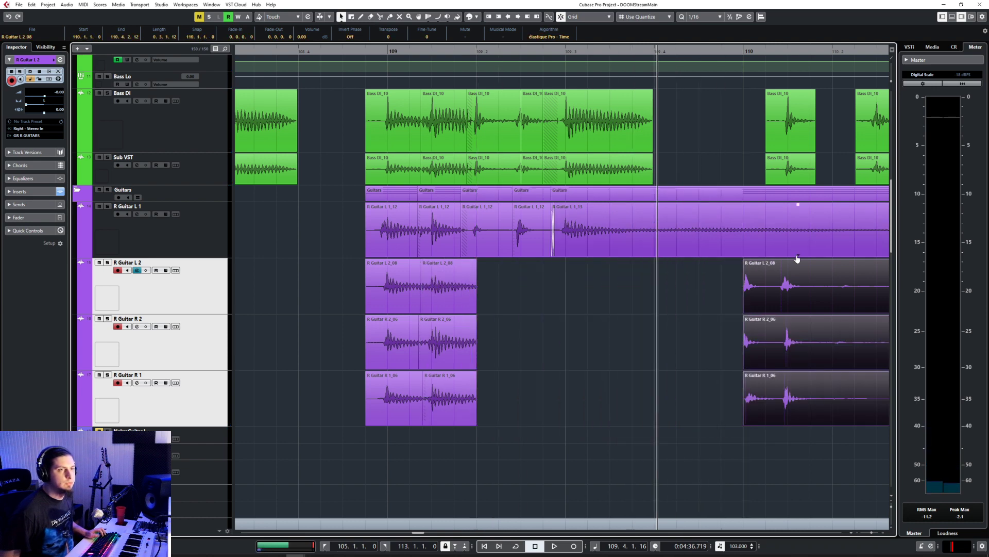
left_click_drag(797, 259, 517, 294)
Step: Turn off grid snapping and trim the ends of the three front pieces to about 109.1.4.106
scroll(486, 328, "up", 3)
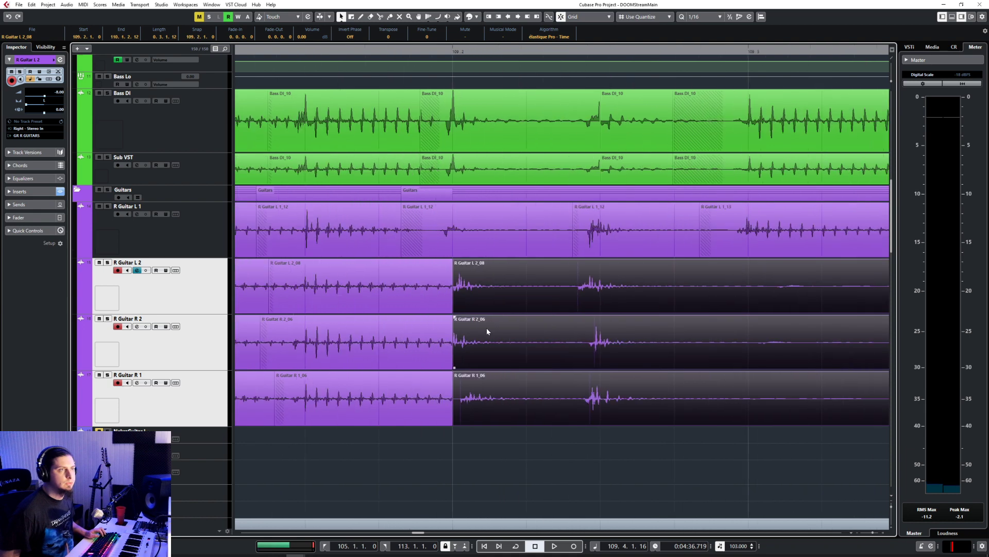
scroll(487, 328, "up", 2)
left_click(561, 18)
left_click(399, 289)
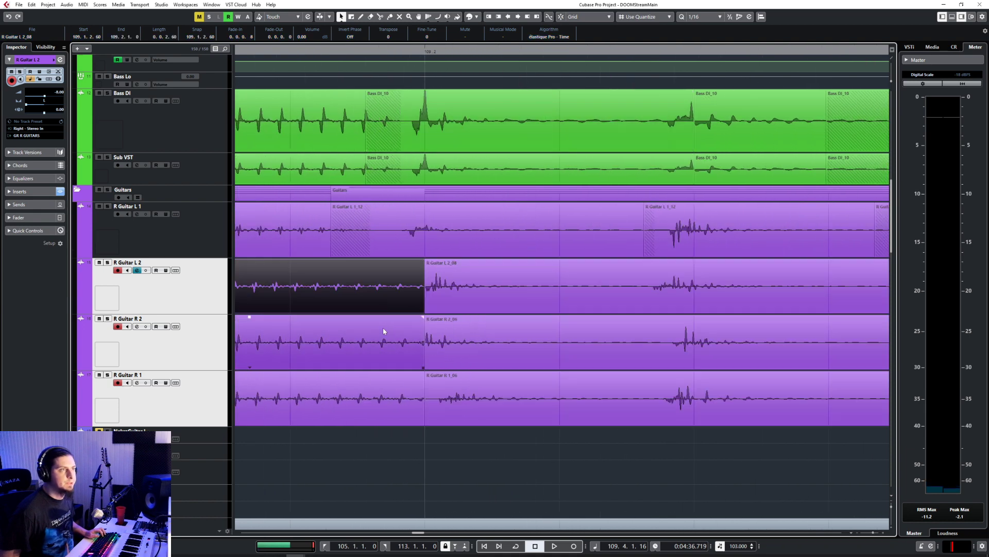
left_click(384, 331, "shift")
left_click(396, 385, "shift")
left_click_drag(418, 425, 407, 424)
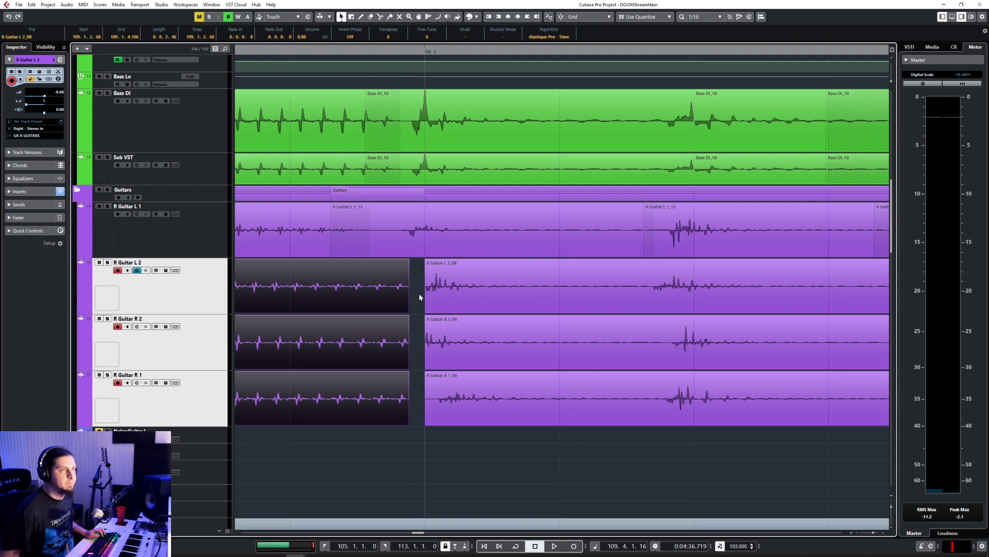
Step: Move the R Guitar L 2, R 2 and R 1 back pieces so their first hits align with the bass hit at 109.2
left_click_drag(419, 294, 484, 427)
left_click_drag(455, 300, 444, 297)
left_click(431, 351)
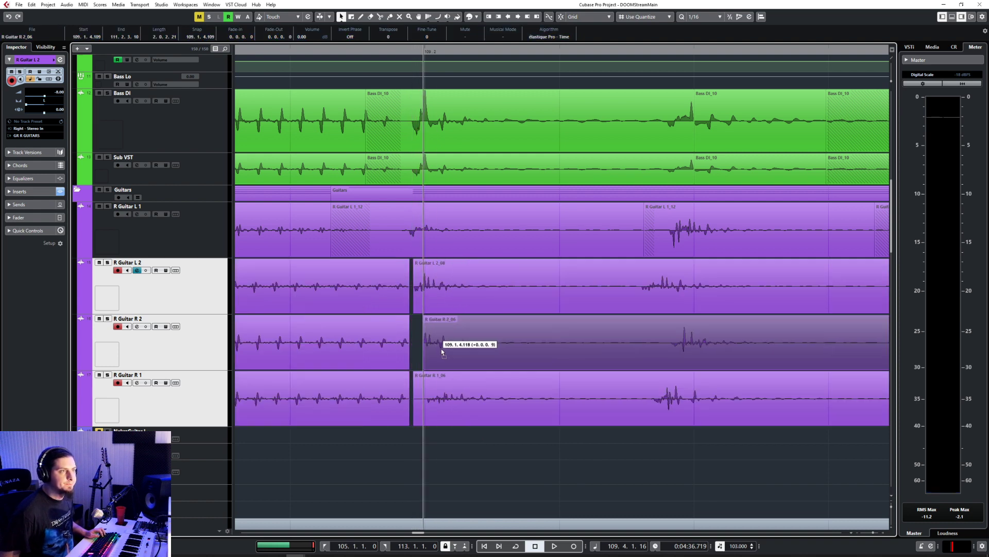
left_click_drag(415, 367, 412, 368)
left_click(425, 392)
Step: Extend the starts of the three back pieces over the front pieces, crossfade the joins before 109.2 and play back from 109.1.3
left_click_drag(415, 423, 450, 415)
left_click(432, 352)
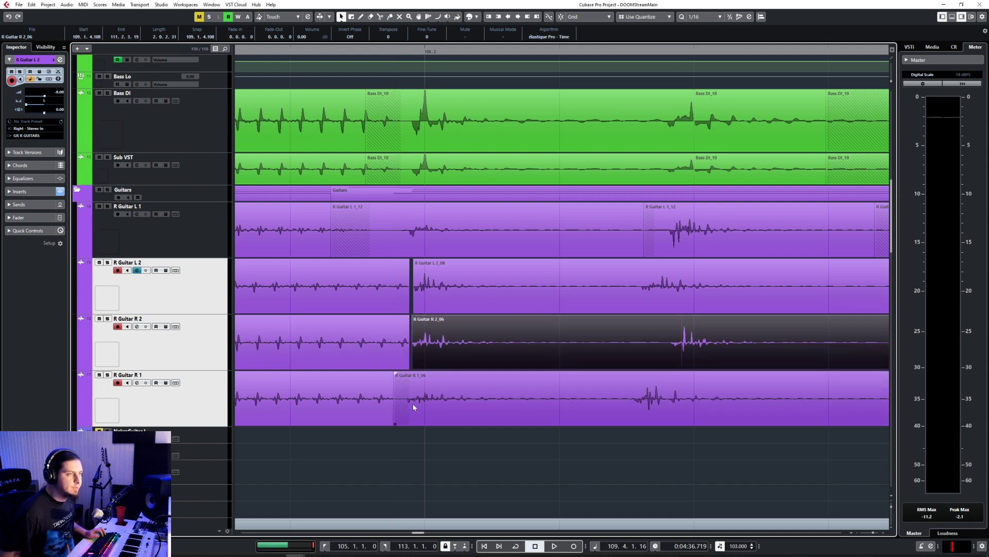
left_click(421, 302)
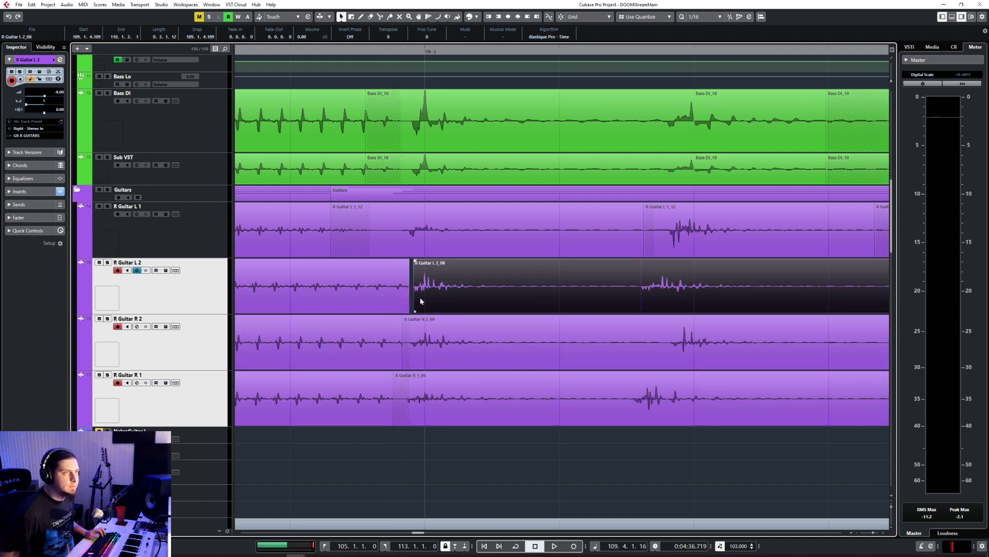
left_click_drag(459, 473, 363, 330)
key("x")
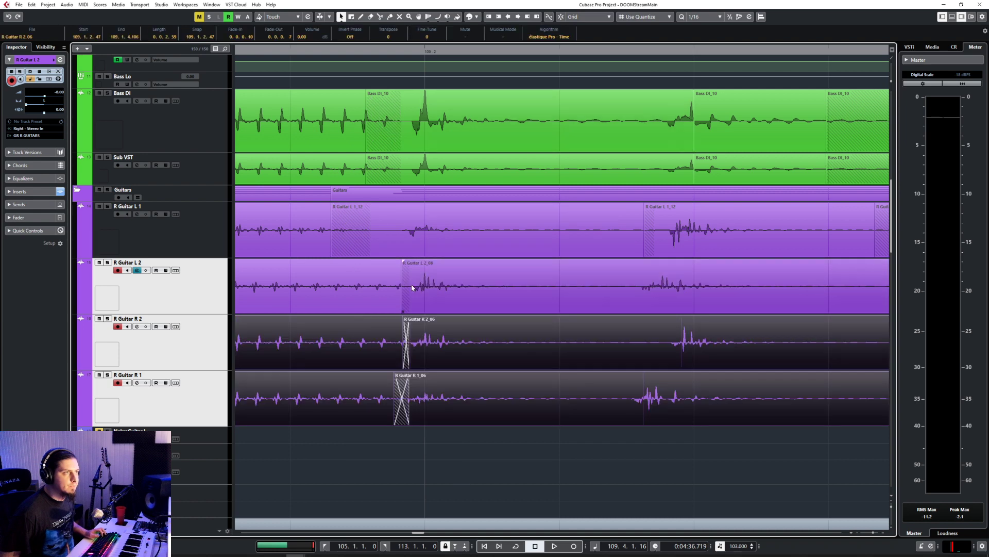
left_click(412, 287)
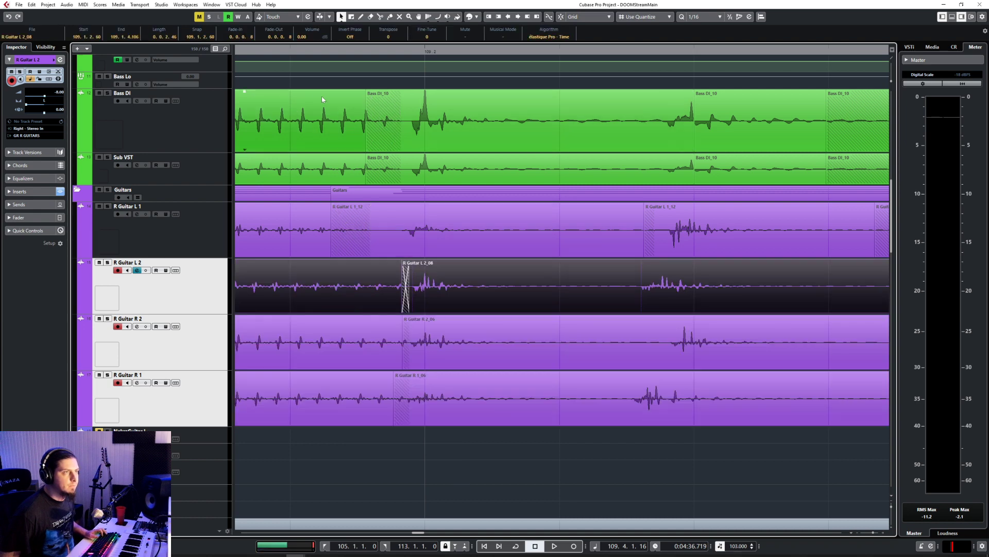
left_click(261, 50)
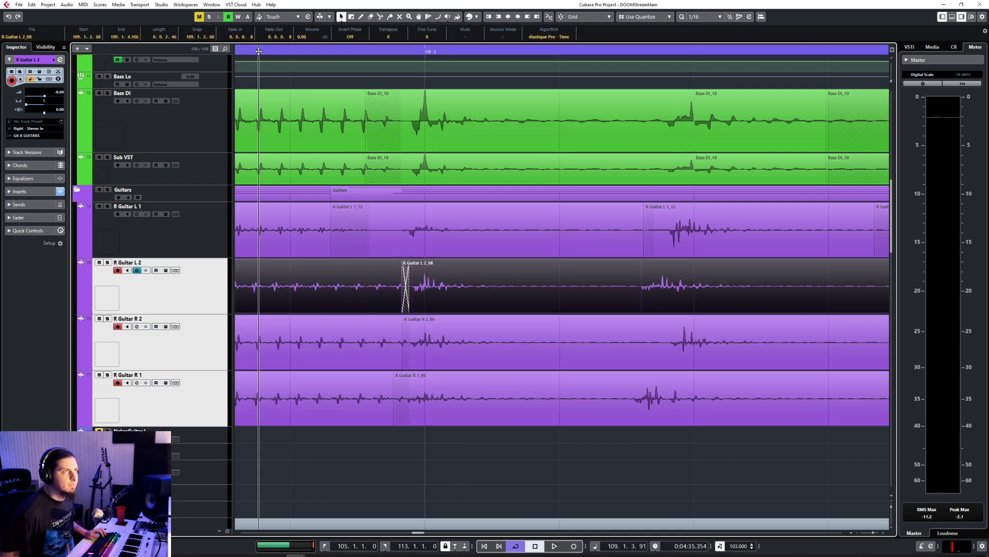
key("space")
Step: Split the R Guitar L 2 event before the hit after 109.2, align the back piece with the bass and crossfade the join
left_click(721, 302)
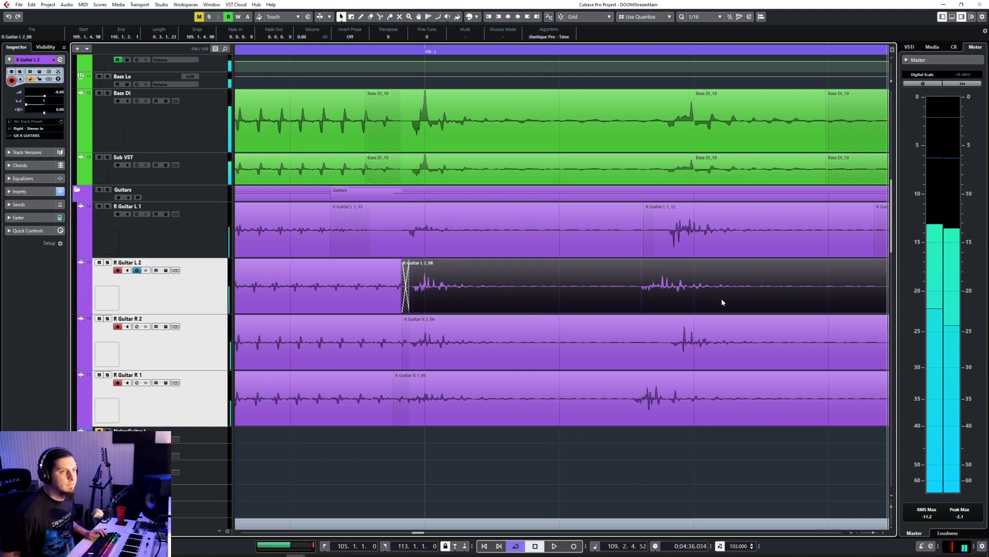
scroll(598, 287, "down", 3)
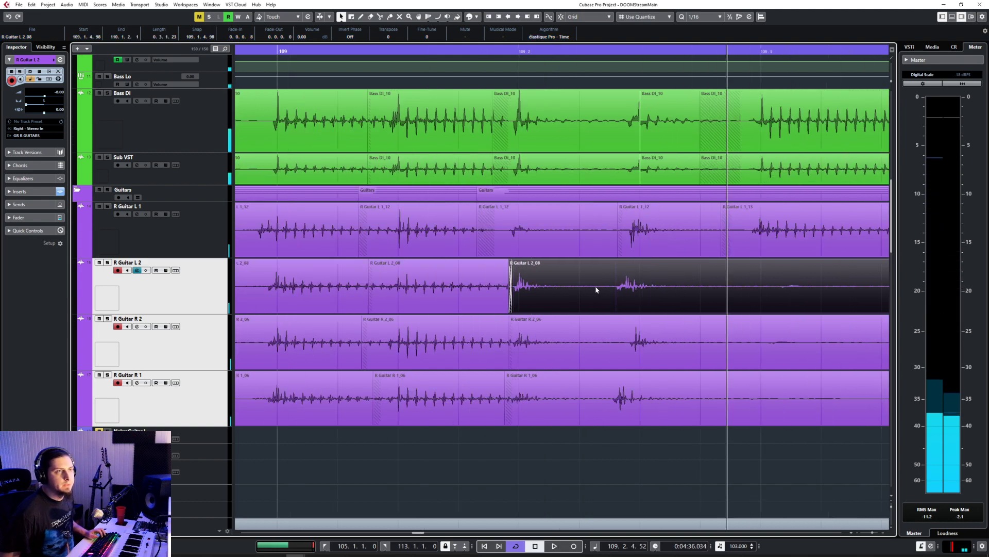
scroll(410, 290, "right", 2)
left_click_drag(437, 295, 474, 310)
Step: Split the R Guitar R 2 event before the hit after 109.2, align the back piece with the bass and crossfade the join
left_click(503, 367)
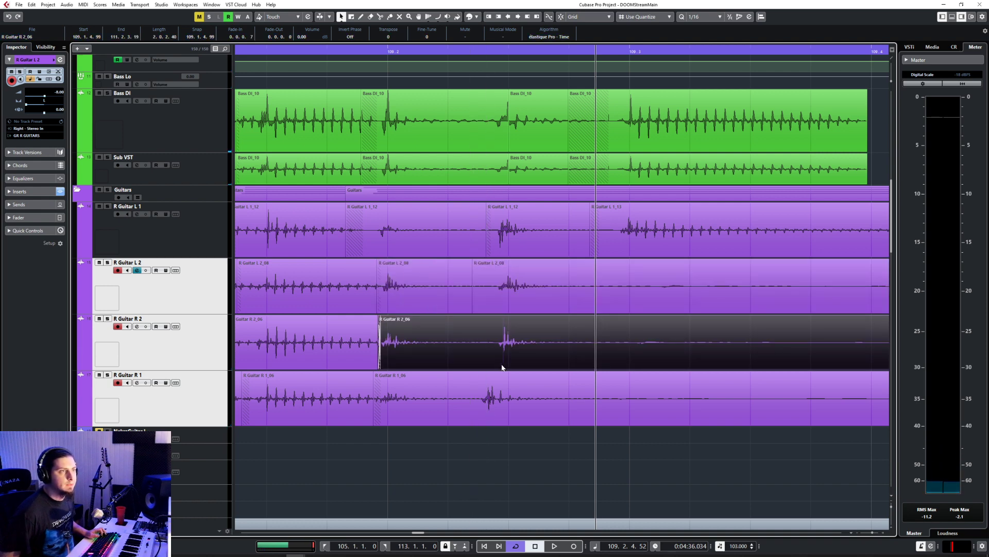
left_click(524, 362)
left_click(488, 356)
right_click(487, 356)
left_click(488, 355)
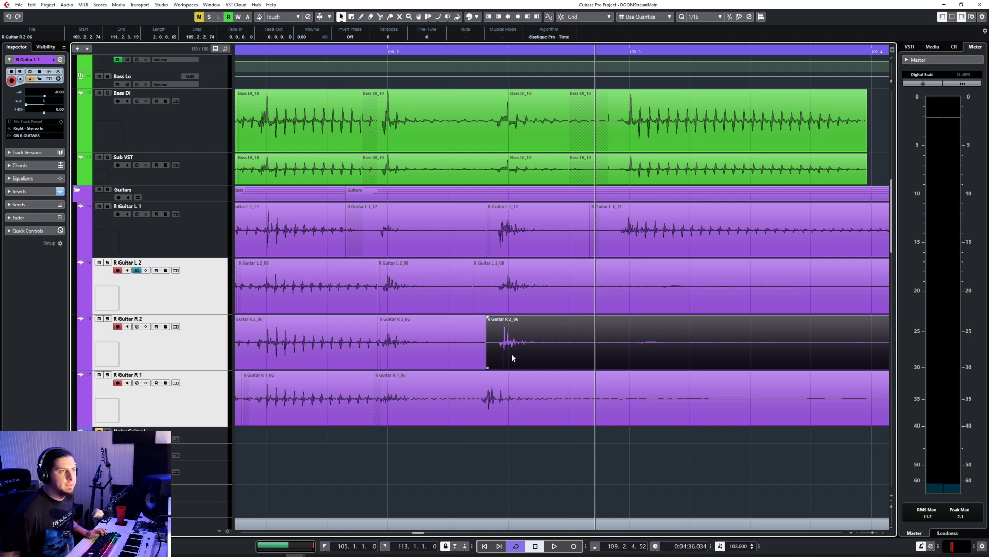
left_click_drag(510, 355, 484, 368)
Step: Split the R Guitar R 1 event at 109.2.2.52, move the back piece onto the bass hit and close the join
left_click(465, 416)
right_click(466, 415)
left_click(503, 416)
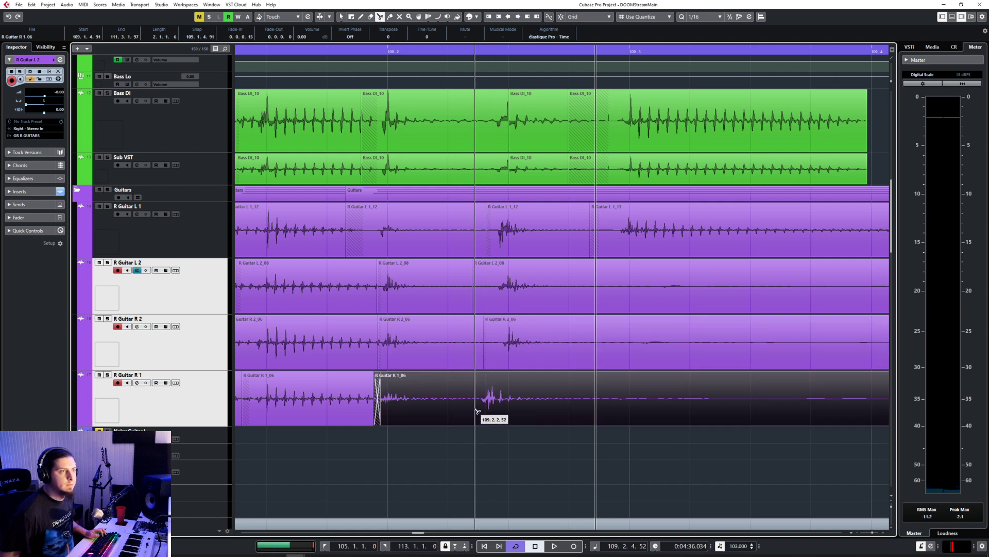
left_click(474, 410)
right_click(475, 410)
left_click(475, 410)
left_click_drag(494, 405, 474, 424)
left_click(461, 421, "shift")
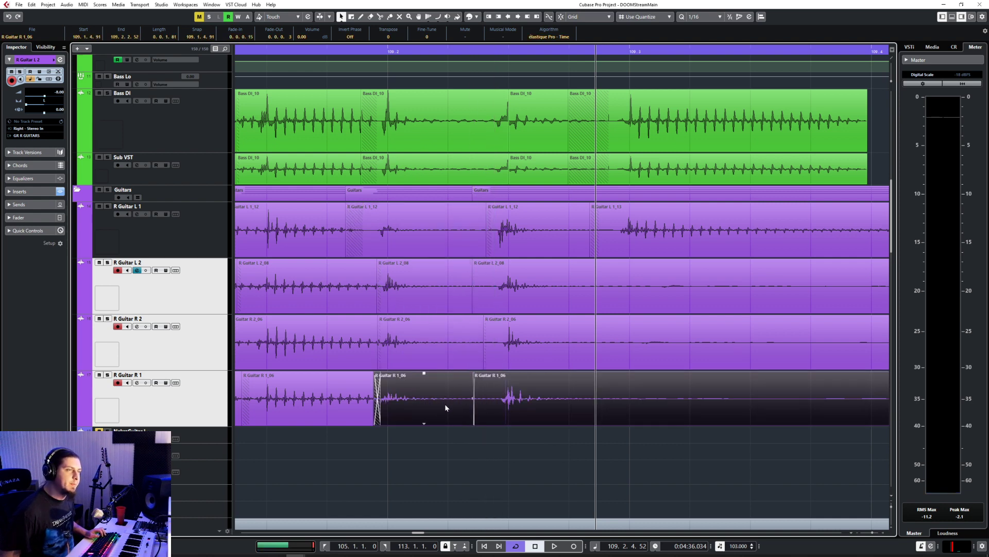
Step: Split all four rhythm guitar tracks just after the 109.2 hit and delete the silent pieces before the following hit
left_click(436, 215)
right_click(436, 216)
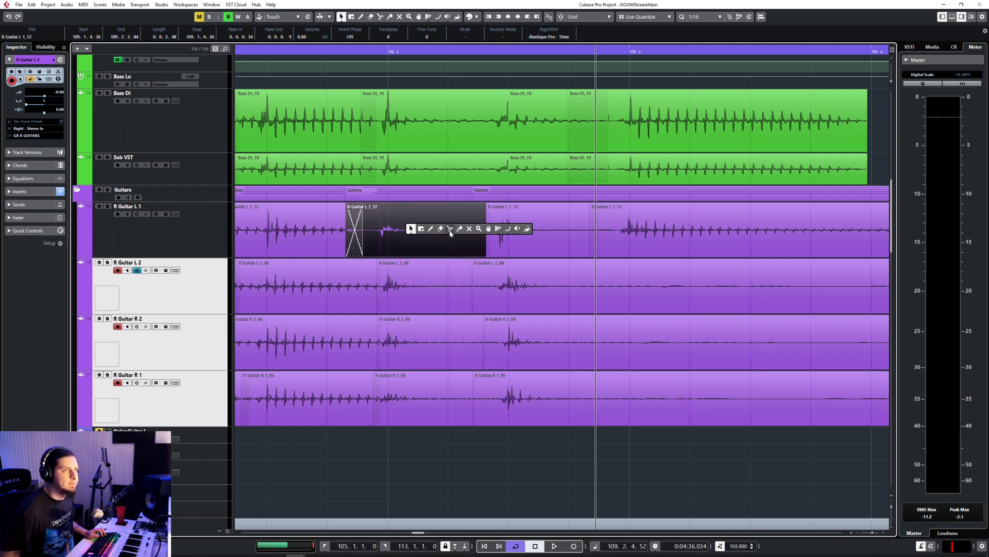
left_click(450, 229)
left_click(410, 238)
left_click(410, 288)
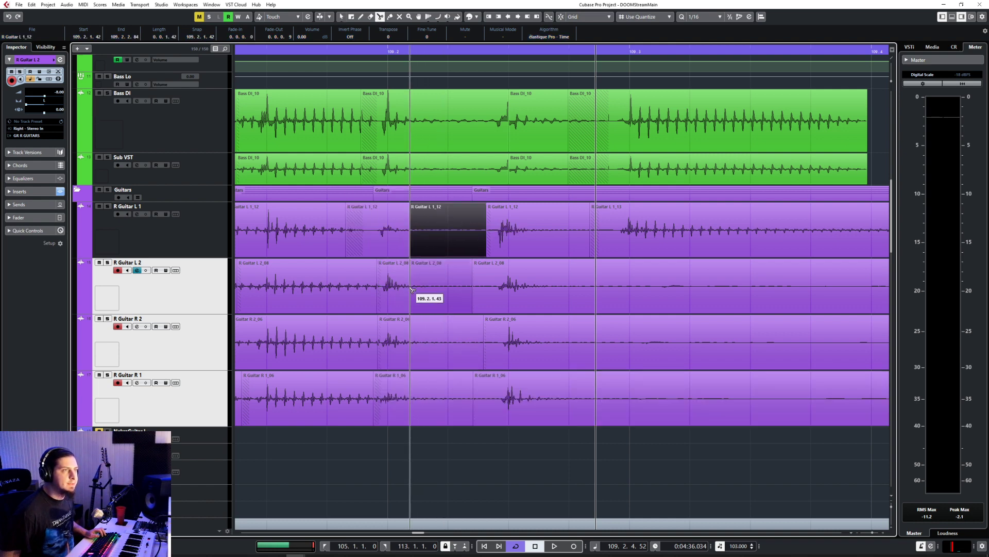
left_click(412, 341)
key("1")
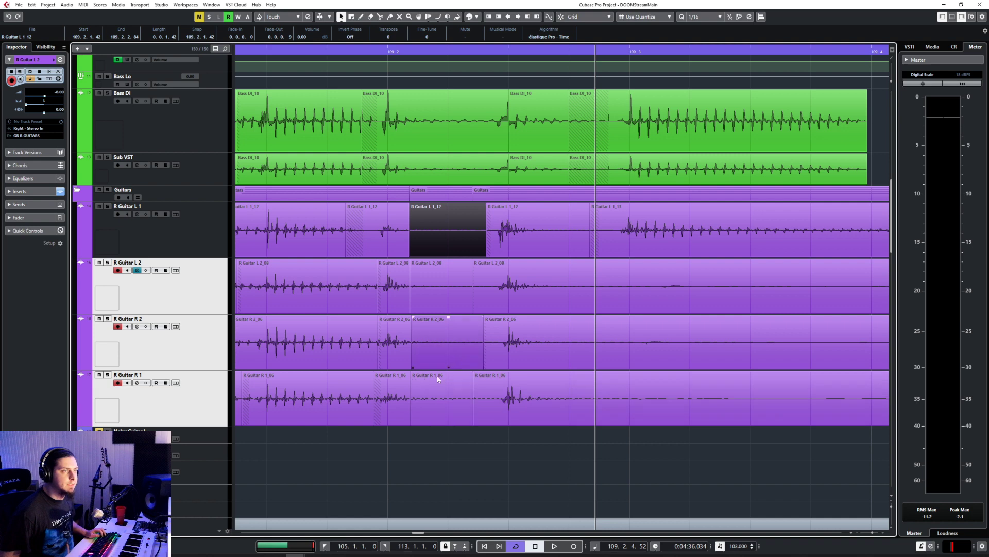
left_click_drag(431, 454, 451, 244)
key("Delete")
Step: Trim the starts of the R Guitar L 2, R 2 and R 1 back pieces to about 109.2.2.75, level with R Guitar L 1
left_click(481, 298)
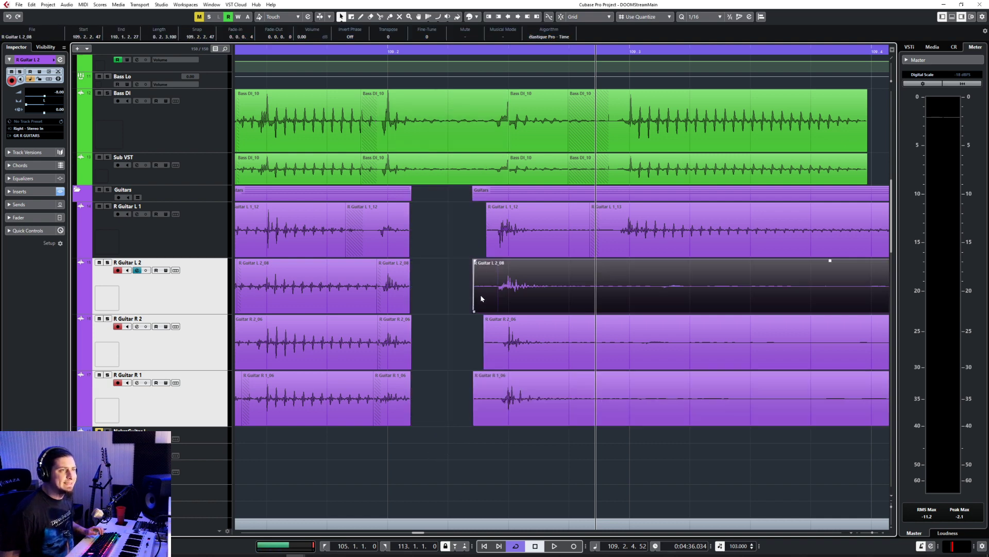
left_click_drag(488, 310, 489, 313)
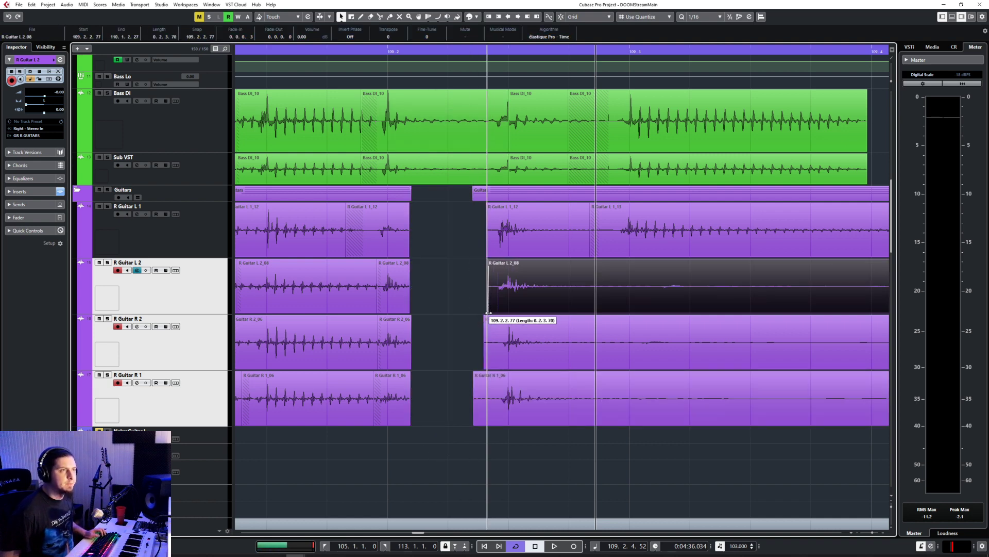
left_click(487, 355)
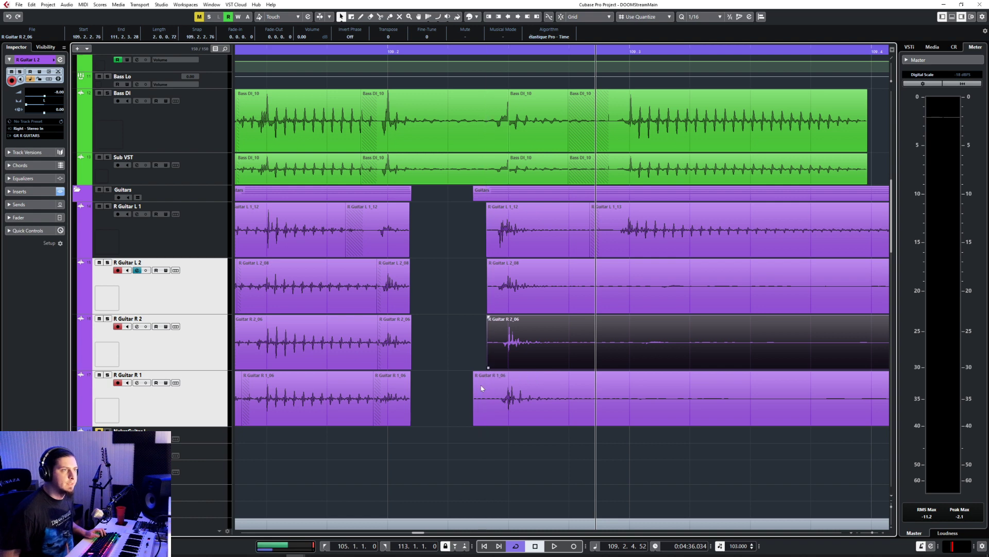
left_click(475, 416)
left_click_drag(475, 418, 487, 421)
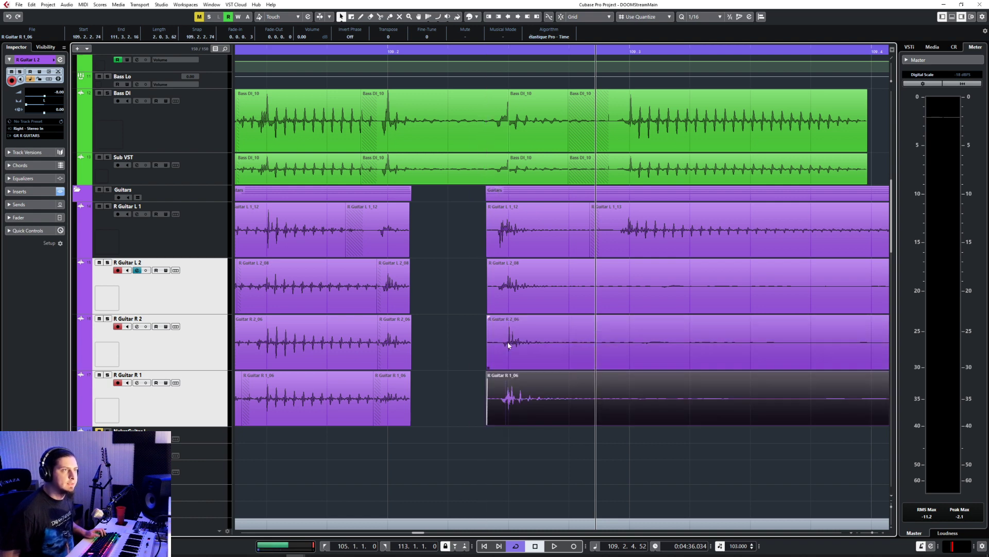
Step: Extend the ends of the four short pieces at 109.2 to about 109.2.1.69, fade them out and play back the result
left_click_drag(419, 233, 423, 426)
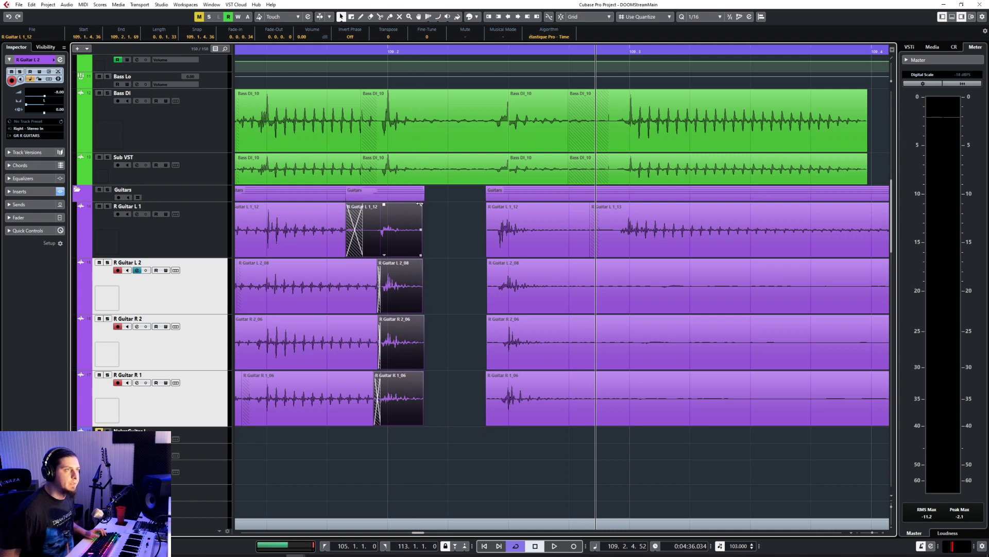
left_click_drag(420, 204, 407, 213)
scroll(418, 274, "down", 4)
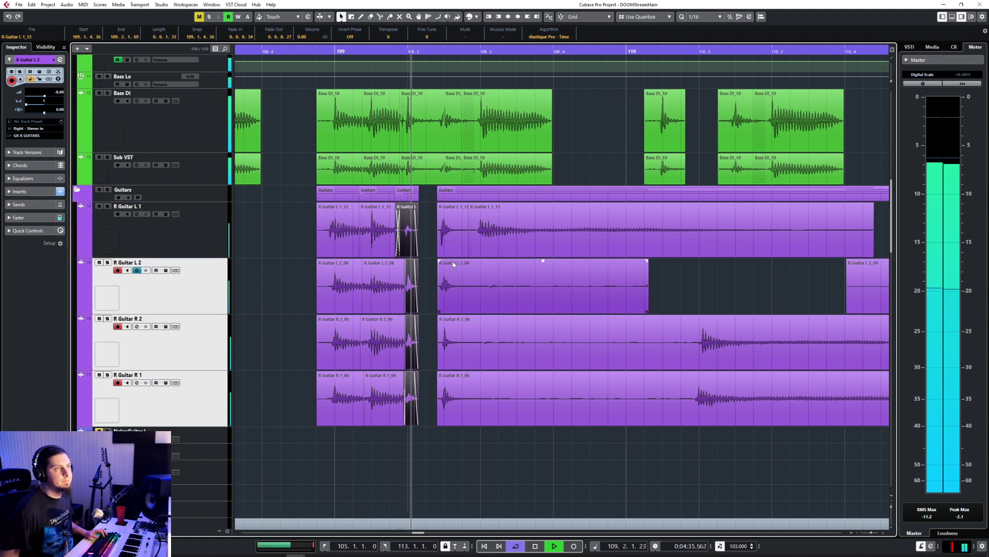
Step: Trim the starts of the R Guitar L 2 and R 2 pieces to about 109.2.2.74, level with the other rhythm guitars
scroll(446, 242, "up", 6)
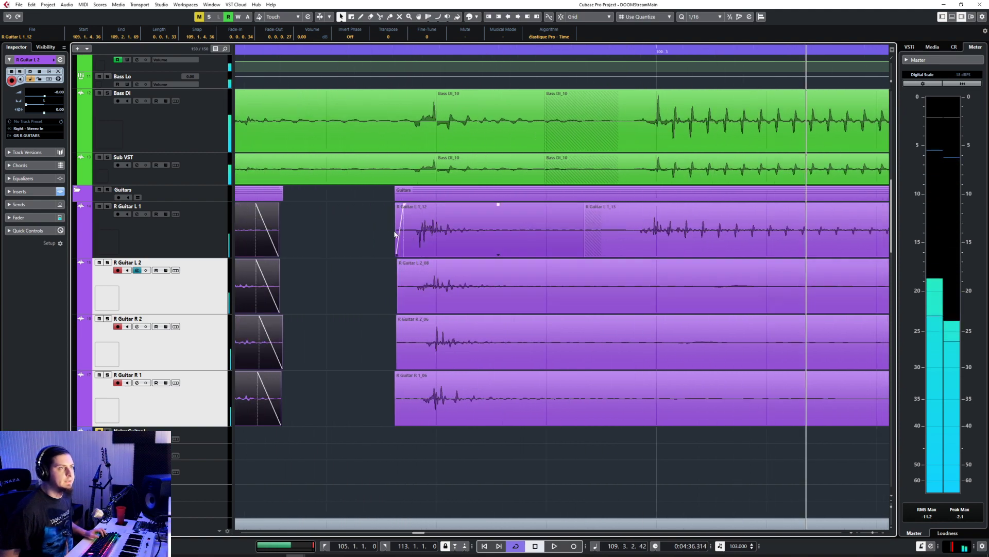
left_click_drag(387, 221, 438, 427)
left_click(405, 306)
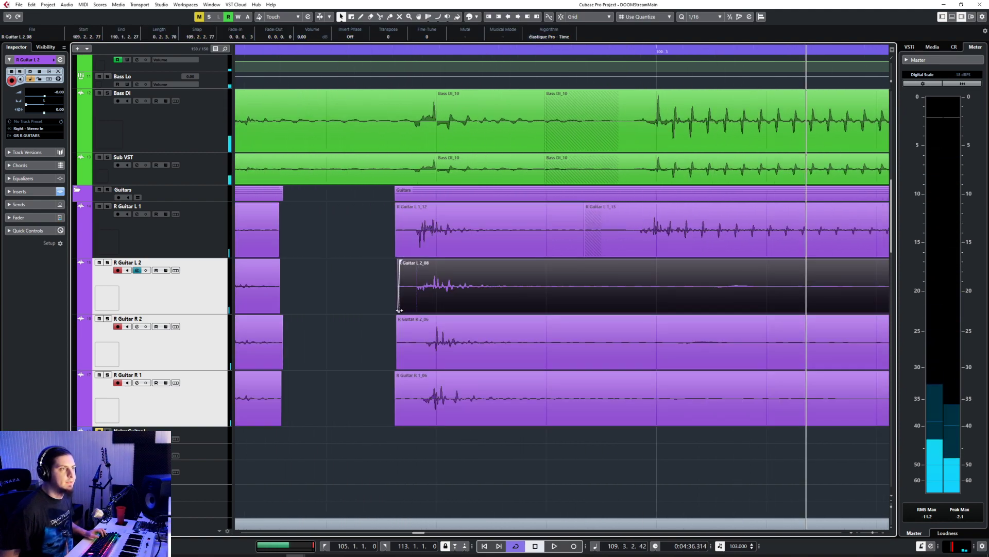
left_click(405, 366)
left_click_drag(396, 368, 395, 368)
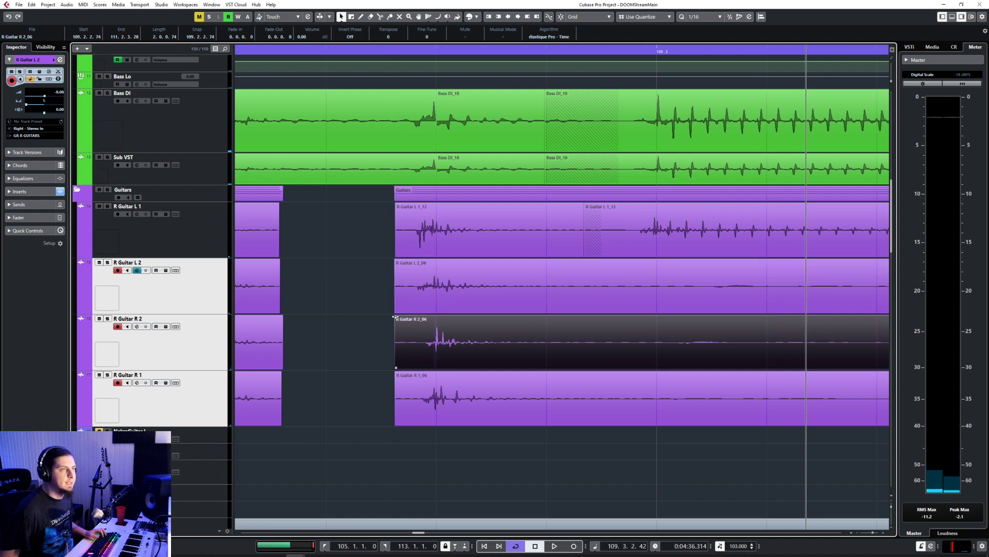
Step: Add short fade-ins to the four rhythm guitar pieces starting at about 109.2.2.74
left_click_drag(418, 321, 396, 317)
left_click(402, 271)
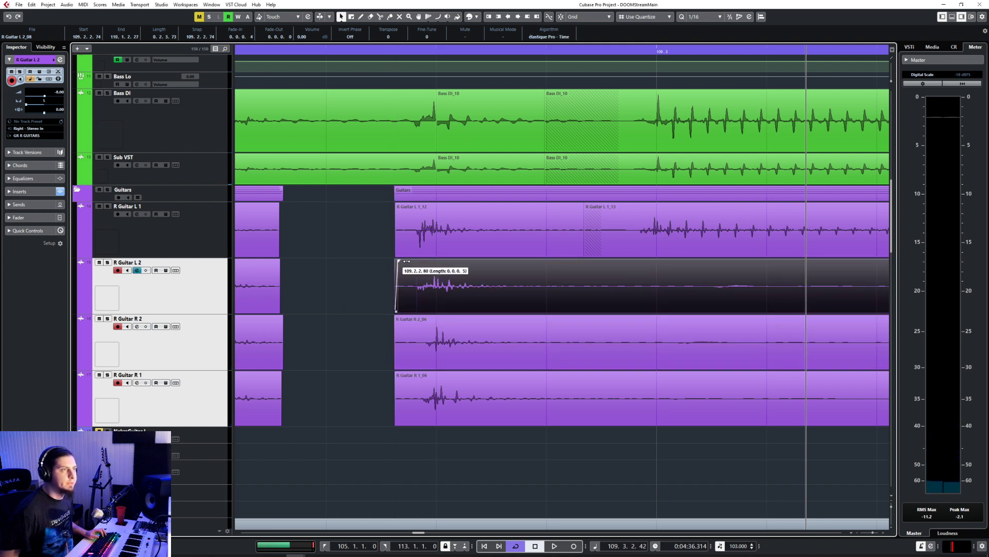
left_click_drag(415, 264, 415, 264)
mouse_move(396, 204)
left_mouse_down()
mouse_move(394, 214)
mouse_move(409, 204)
left_mouse_up()
left_click(401, 383)
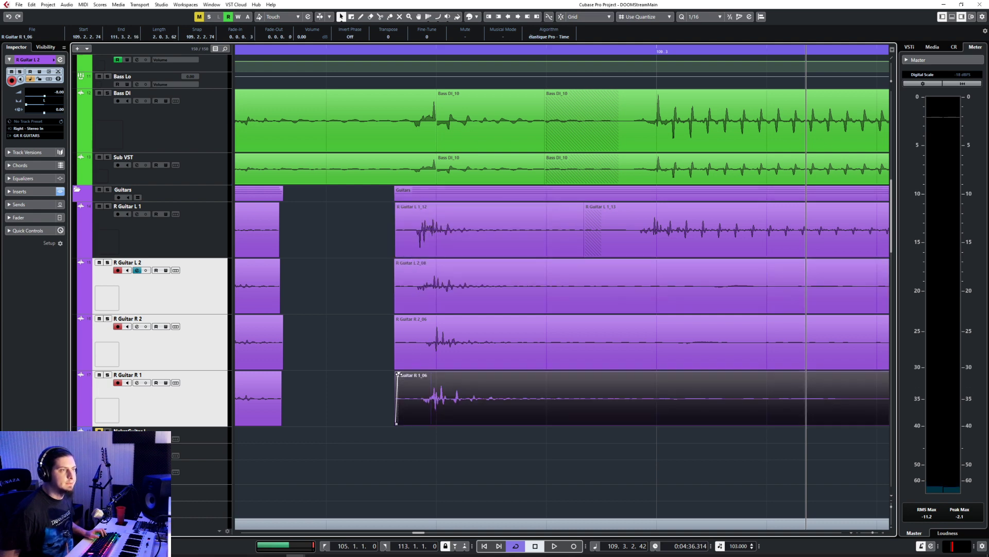
Step: Split all four rhythm guitar tracks at about 109.2.3.79 and delete the short silent R Guitar L 1 piece before the 109.3 hit
left_click_drag(625, 464, 472, 234)
right_click(481, 234)
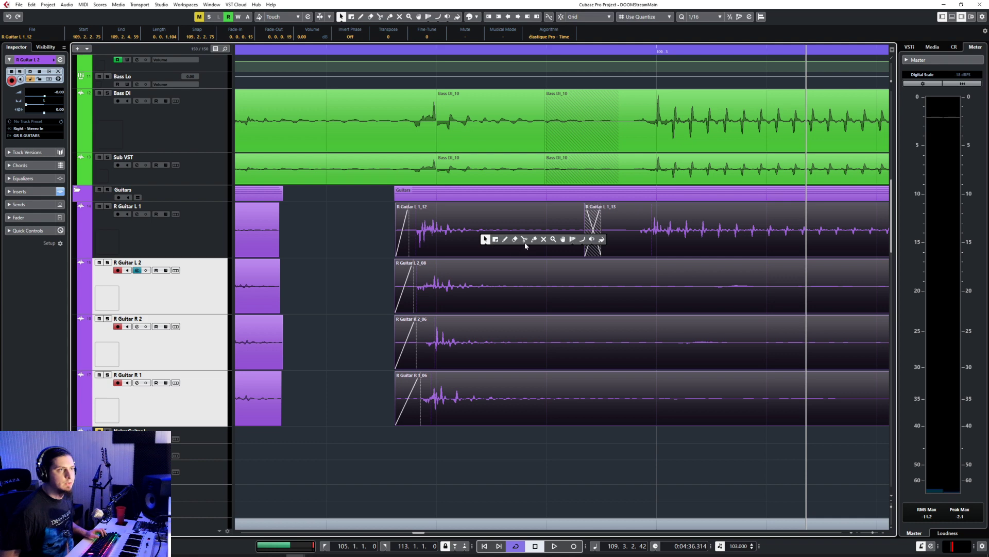
left_click(525, 239)
left_click(510, 249)
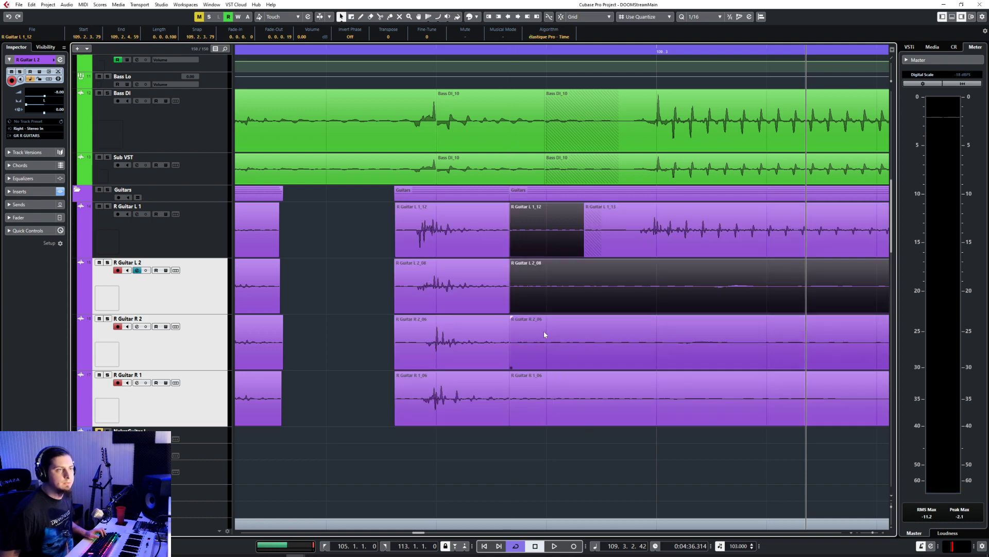
left_click(544, 335, "shift")
left_click(540, 399, "shift")
left_click(599, 234)
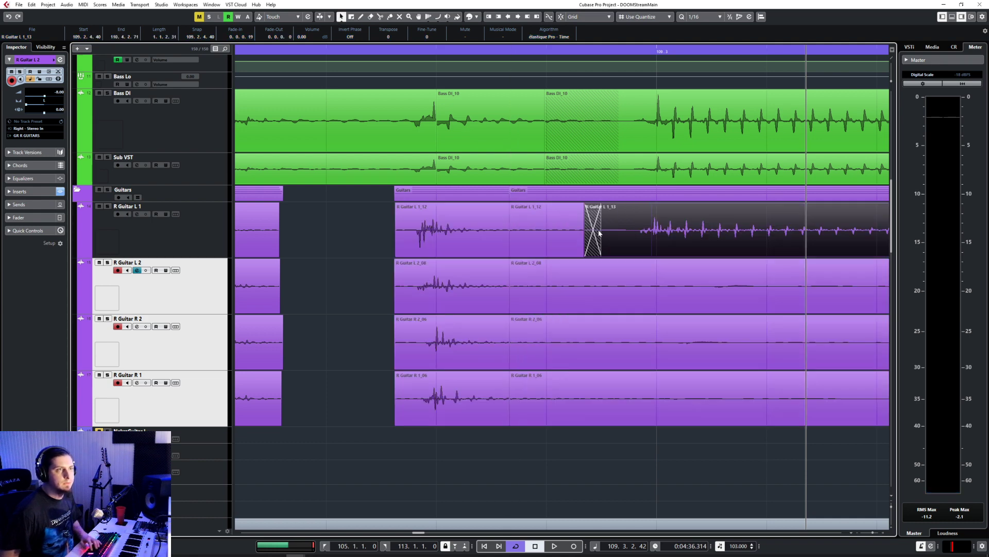
left_click(570, 243)
key("Delete")
Step: Trim the starts of the R Guitar L 2, R 2 and R 1 back pieces to about 109.2.4.93 and fade in the R Guitar L 1 piece
left_click(552, 281)
left_click_drag(536, 250, 633, 425)
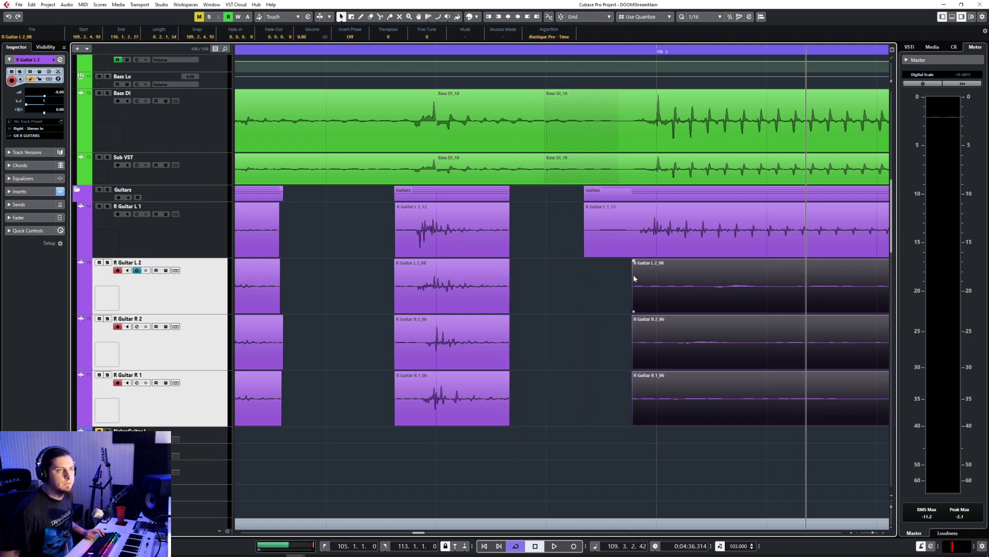
left_click(624, 231)
left_click_drag(624, 231, 622, 255)
Step: Delete the silent R Guitar L 2 event that follows beat 109.3
scroll(621, 310, "down", 4)
scroll(623, 340, "right", 4)
scroll(621, 337, "left", 4)
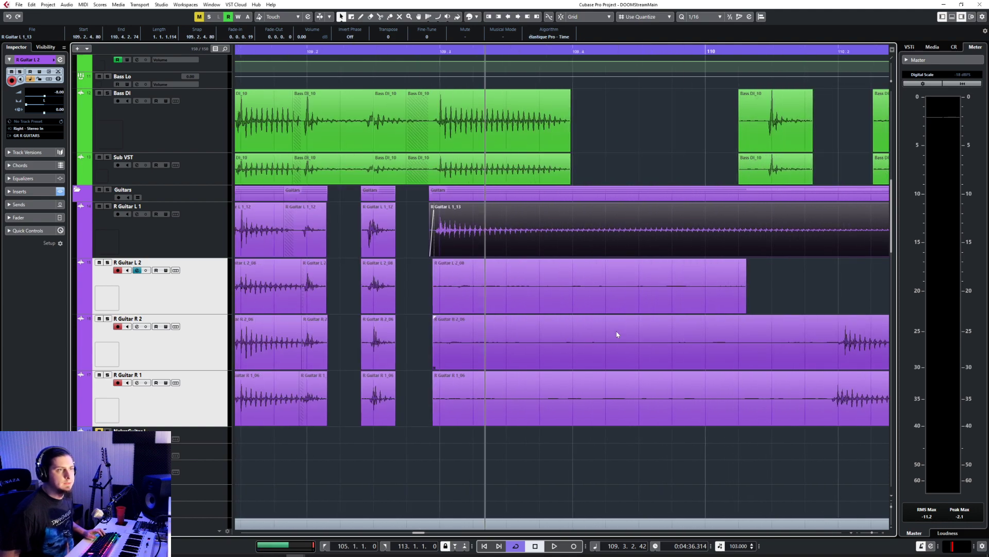
left_click(621, 301)
key("Delete")
Step: Move the R Guitar L 2_09 event onto the bass hit at 109.3 and trim its start level with R Guitar L 1
scroll(632, 325, "down", 5)
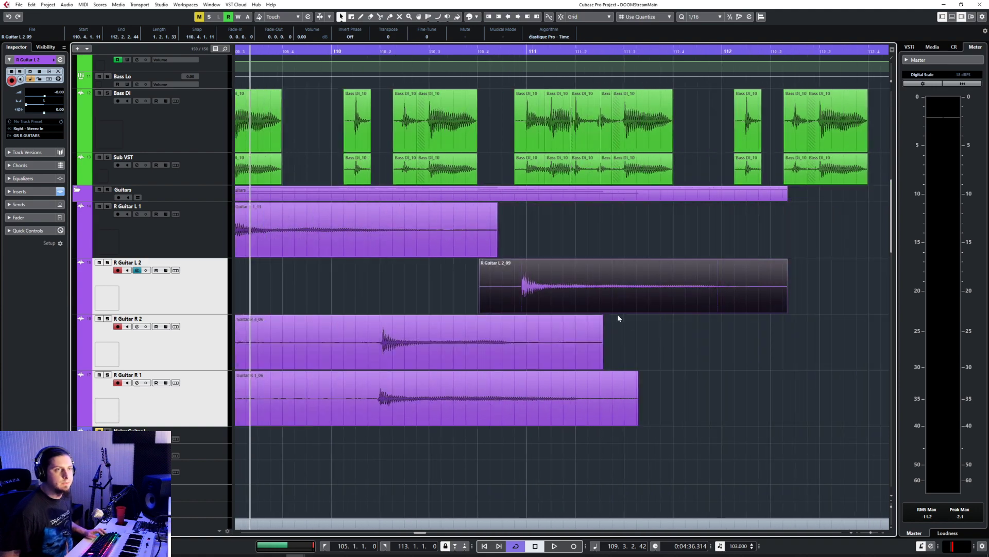
left_click_drag(617, 311, 332, 307)
scroll(335, 309, "up", 5)
scroll(368, 315, "left", 5)
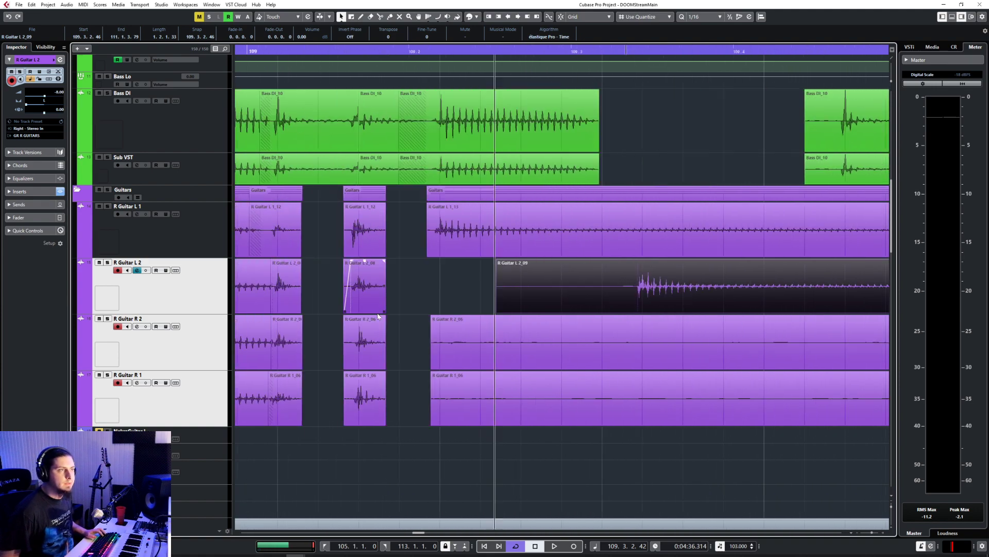
left_click_drag(747, 305, 540, 292)
scroll(577, 292, "up", 4)
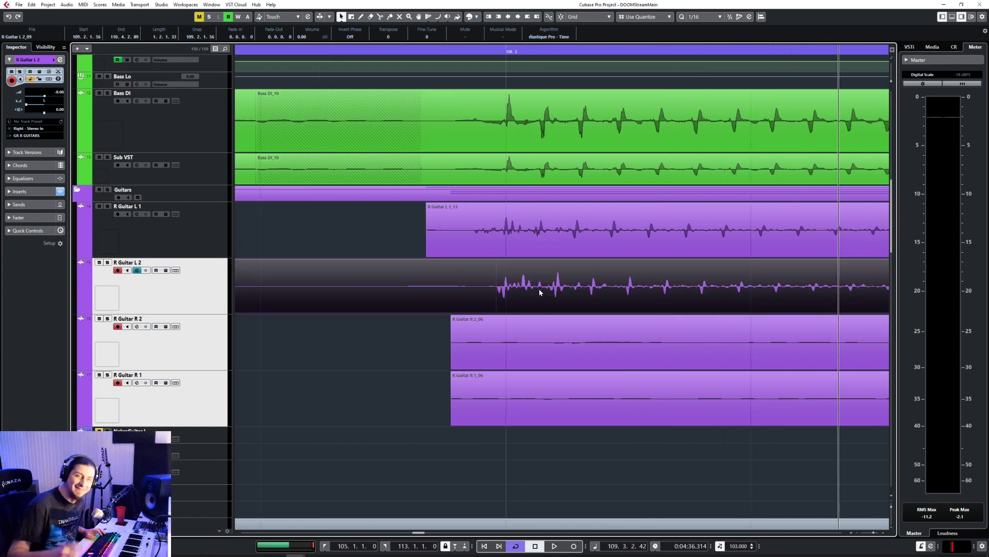
scroll(539, 292, "down", 4)
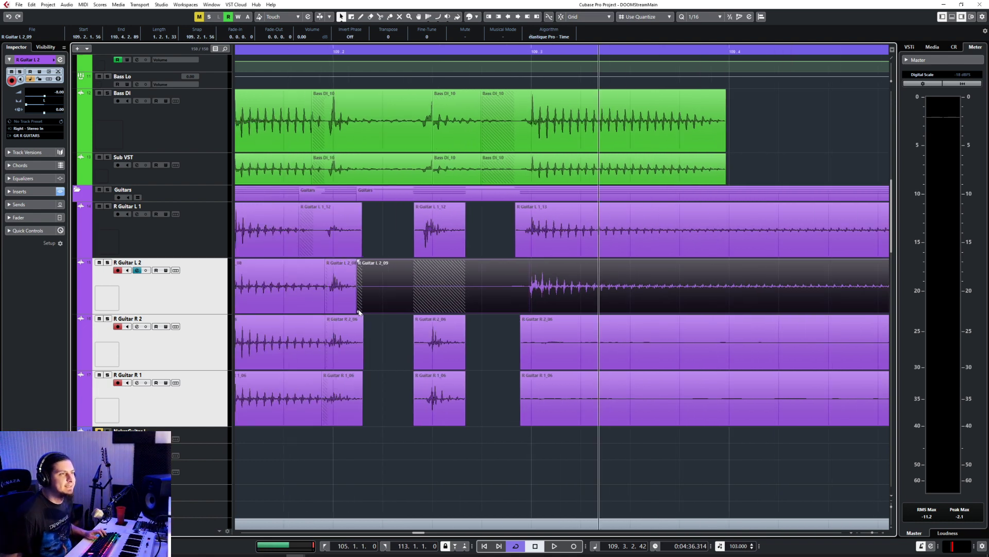
left_click_drag(378, 311, 536, 312)
Step: Trim the R Guitar R 2 and R 1 events up to their next hit and move them back to beat 109.3
scroll(540, 328, "down", 3)
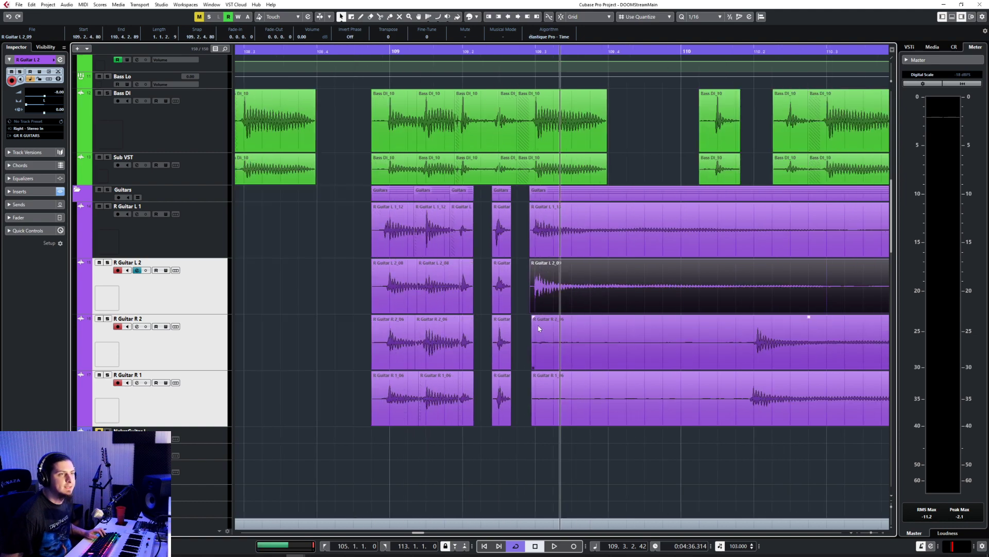
left_click_drag(523, 365, 745, 422)
left_click_drag(777, 328, 556, 326)
scroll(515, 327, "up", 5)
Step: Fine-align the R Guitar R 2 and R 1 attacks with the bass hit at 109.3
left_click(514, 327)
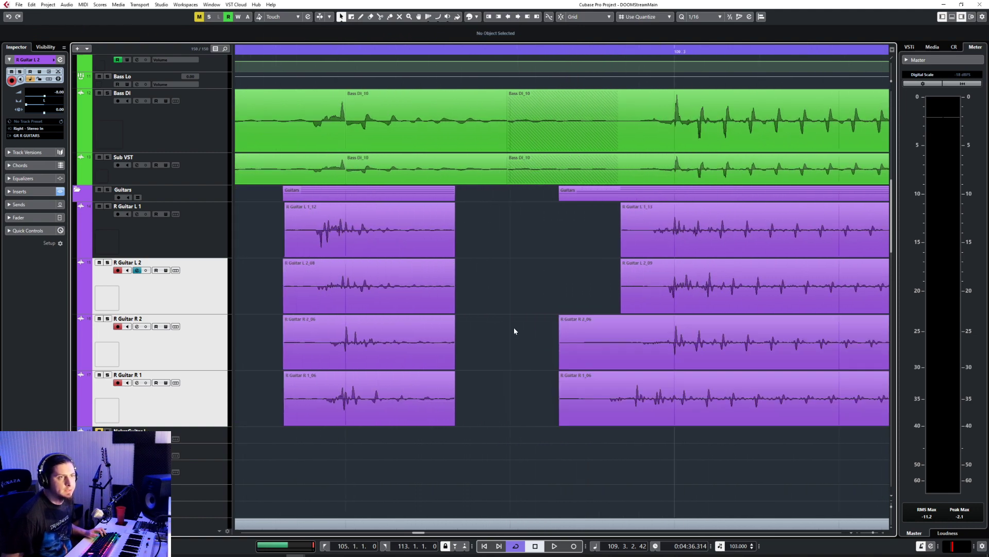
scroll(543, 338, "up", 4)
left_click(730, 348)
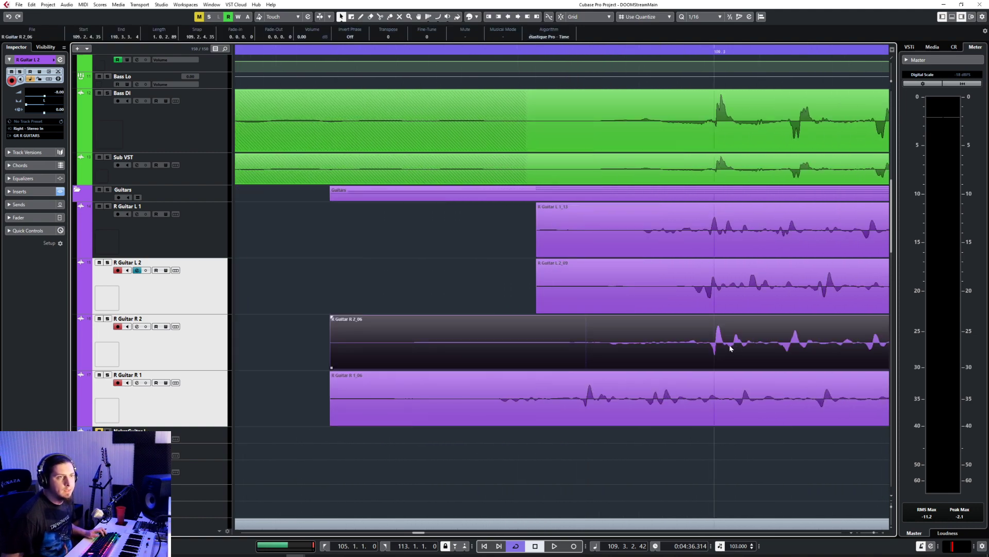
left_click_drag(737, 349, 732, 348)
left_click_drag(637, 424, 761, 414)
Step: Trim the starts of all four rhythm guitar events to about 109.2.4.97, just before the 109.3 hit
scroll(583, 391, "down", 4)
left_click(512, 365)
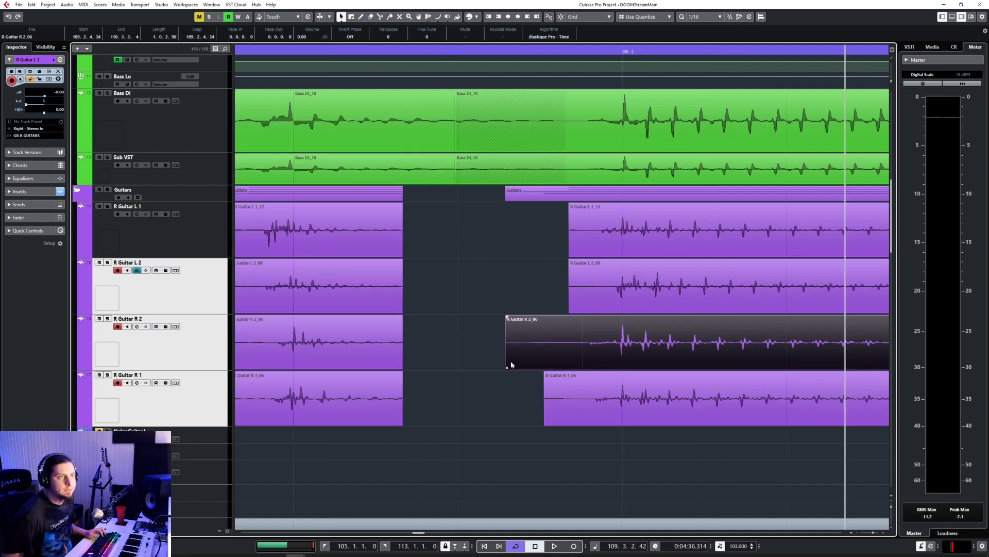
left_click_drag(511, 367, 592, 367)
left_click_drag(569, 309, 592, 309)
left_click(569, 238)
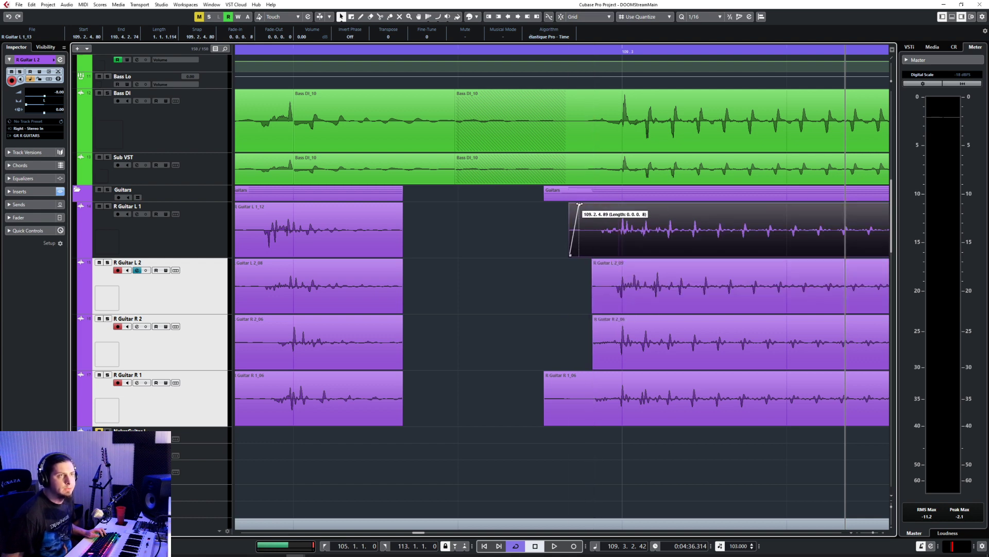
left_click_drag(570, 254, 592, 254)
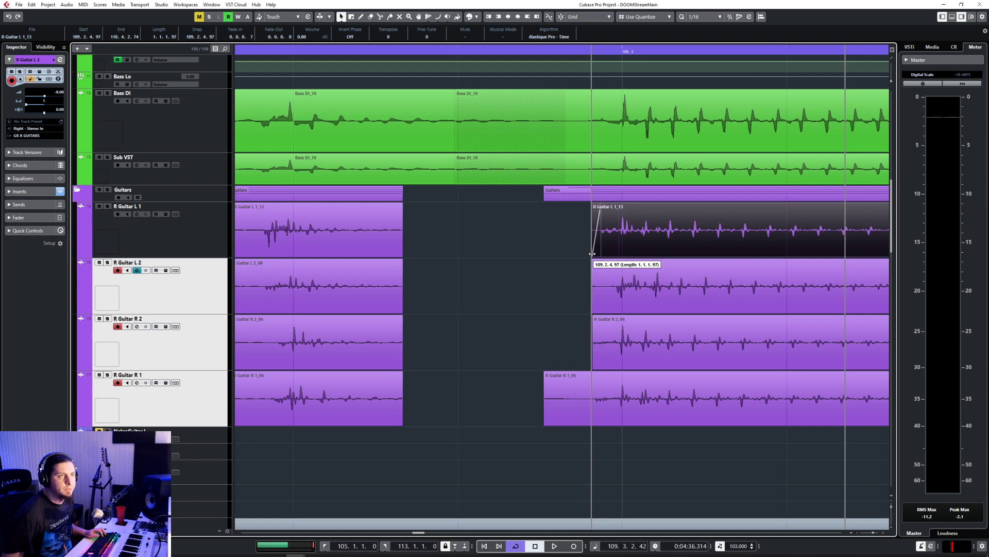
left_click(590, 389)
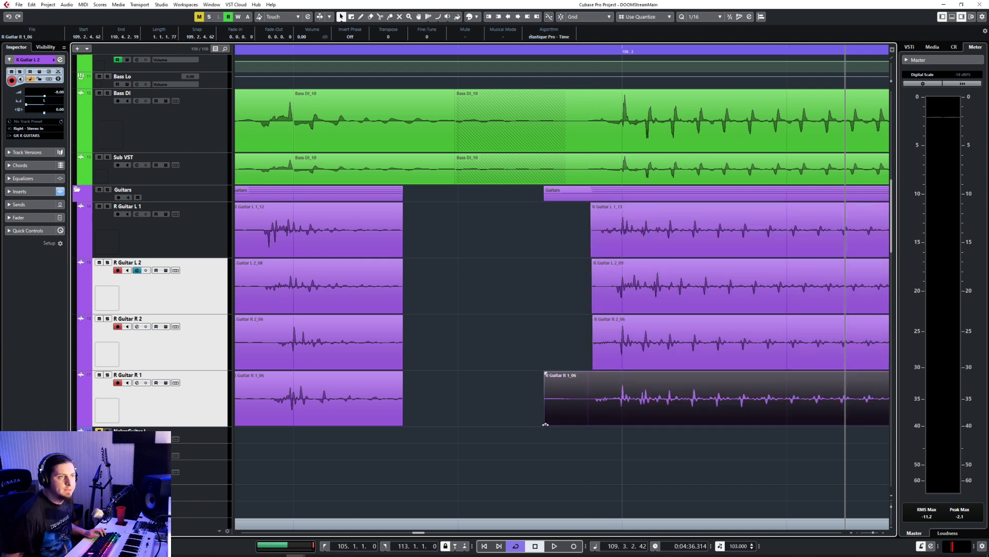
left_click_drag(545, 424, 590, 424)
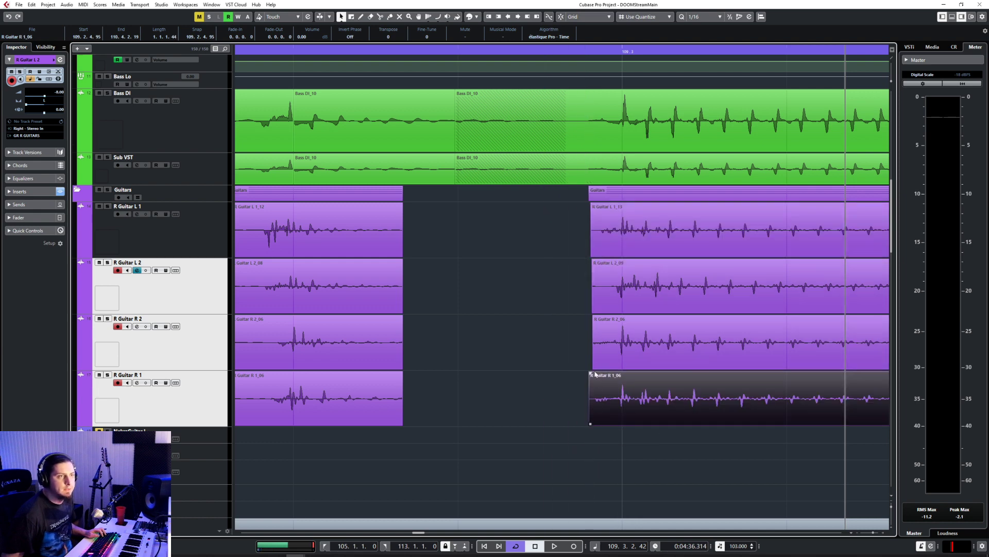
Step: Add short fade-ins to the R Guitar R 2 and L 2 events at 109.3
left_click(593, 342)
left_click_drag(595, 317, 595, 317)
left_click(594, 284)
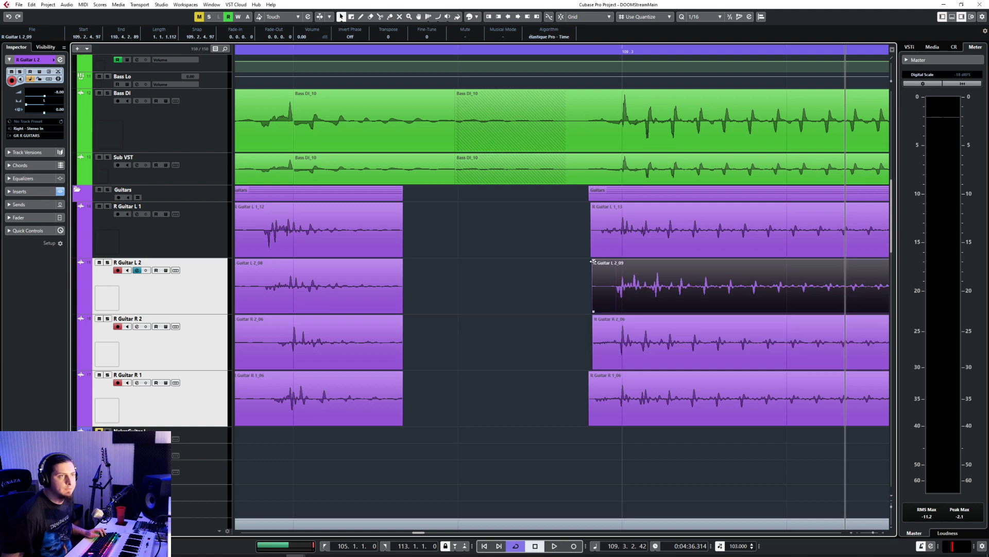
Step: Play back the edited guitars from 108.4.4.0 to check them against the bass
scroll(575, 313, "down", 8)
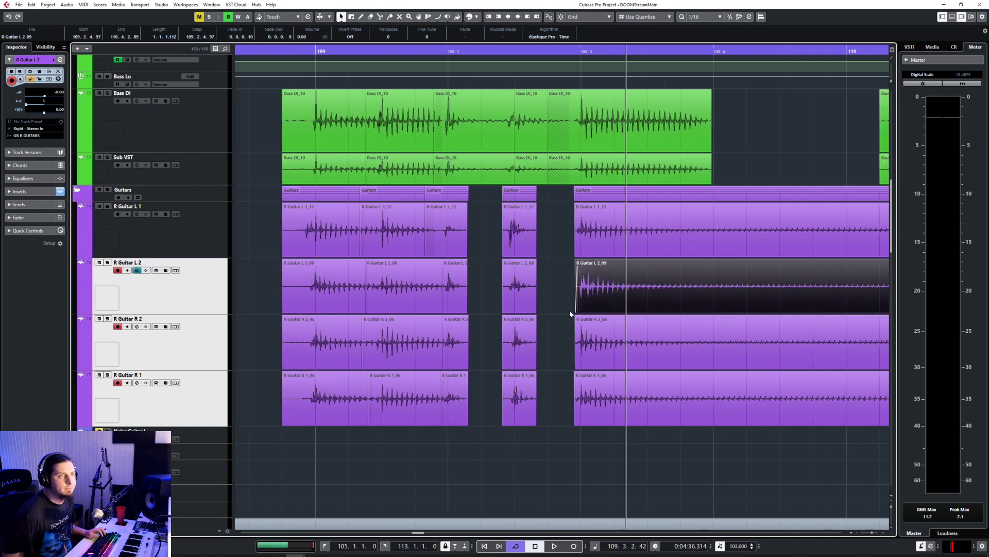
left_click(484, 51)
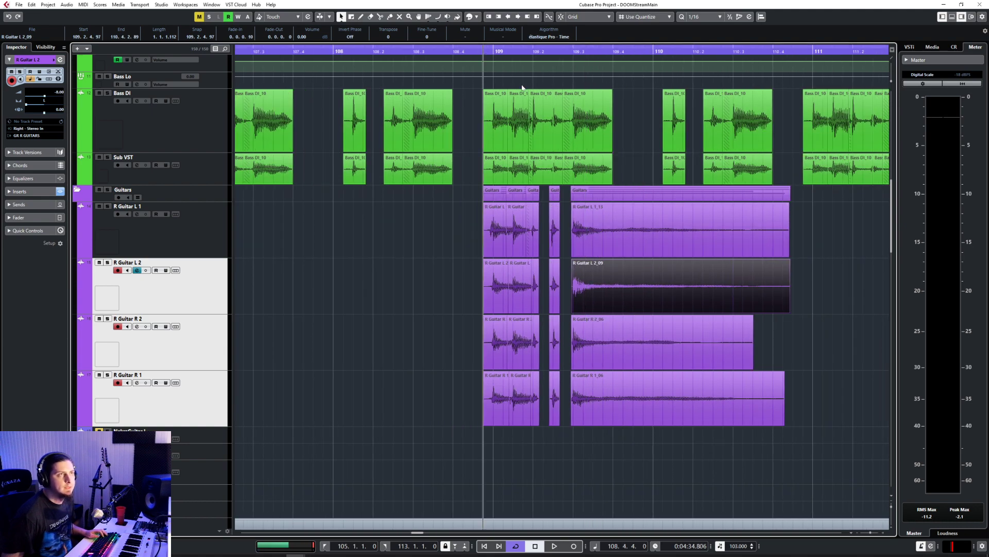
key("space")
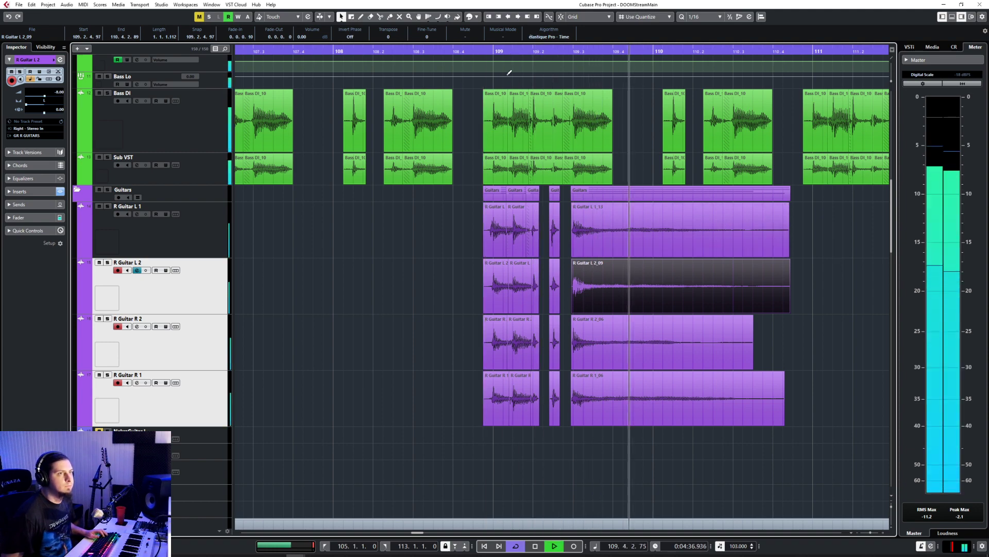
key("space")
Step: Shorten the ends of all four rhythm guitar events at 109.3 to match the end of the bass note just before 109.4
scroll(578, 261, "up", 4)
scroll(677, 275, "right", 4)
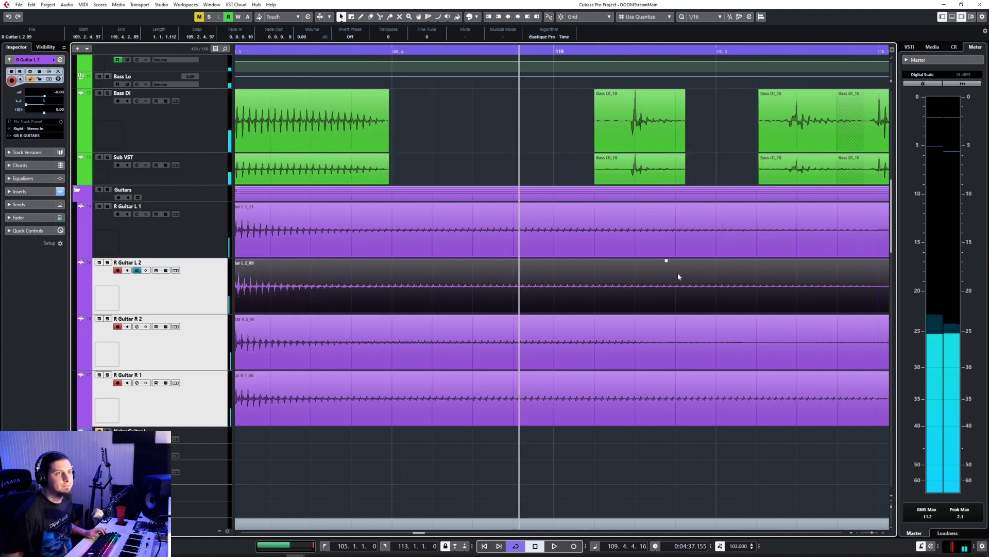
scroll(616, 265, "down", 3)
left_click(751, 247)
left_click_drag(794, 256, 534, 260)
left_click(597, 310)
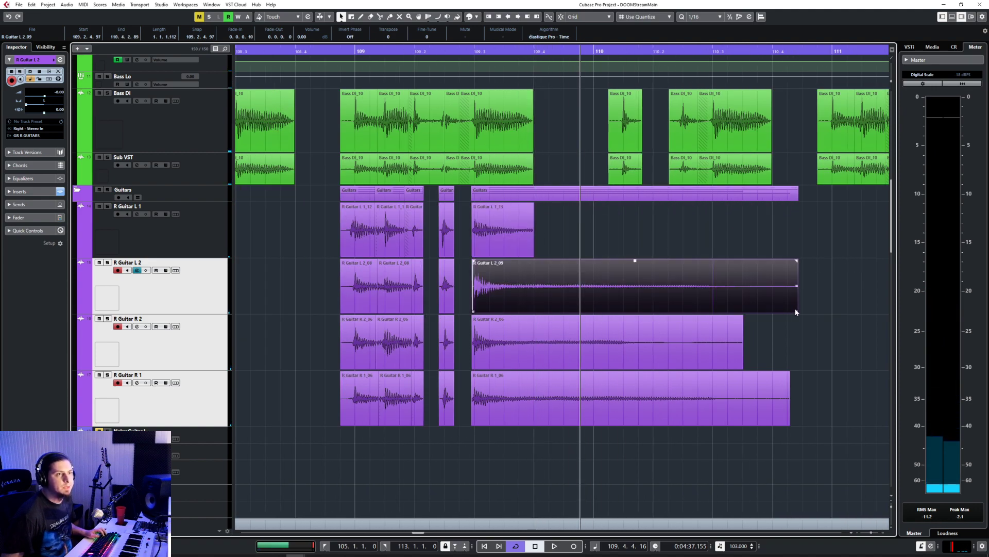
left_click_drag(796, 311, 534, 322)
left_click(773, 401)
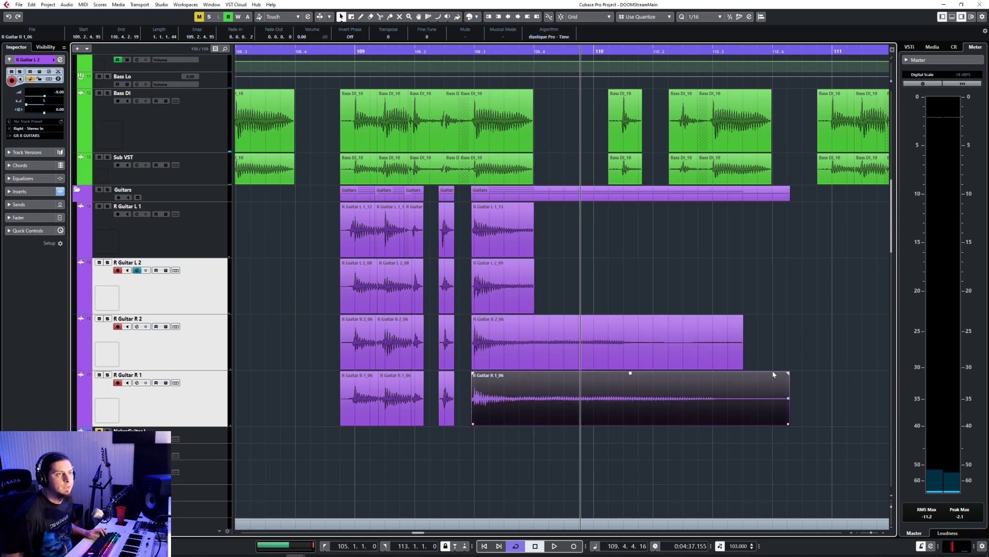
left_click(731, 366)
left_click_drag(741, 368, 535, 369)
left_click(773, 406)
left_click_drag(787, 426, 535, 431)
Step: Fade out the ends of the four guitar events at 109.3 and fade in the start of the R Guitar L 1 event
left_click_drag(470, 428, 535, 252)
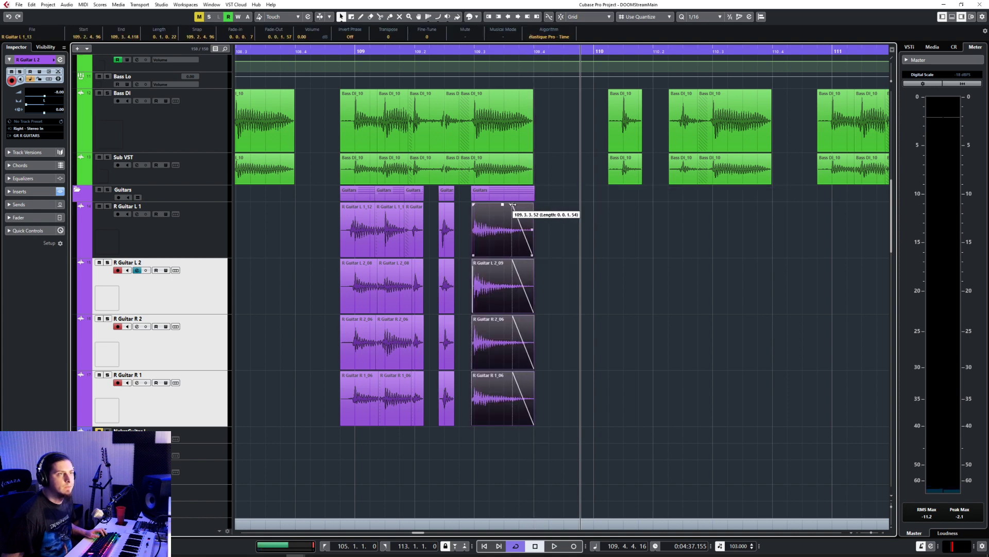
left_click_drag(512, 205, 525, 206)
left_click(478, 206)
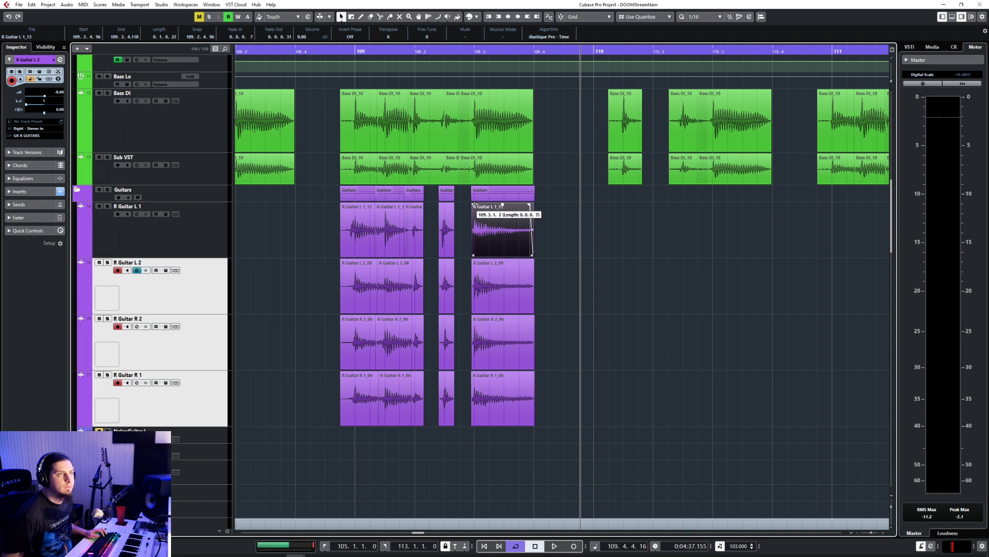
Step: Play back the section from the second half of bar 108 to check the cut guitars in context
scroll(511, 270, "down", 4)
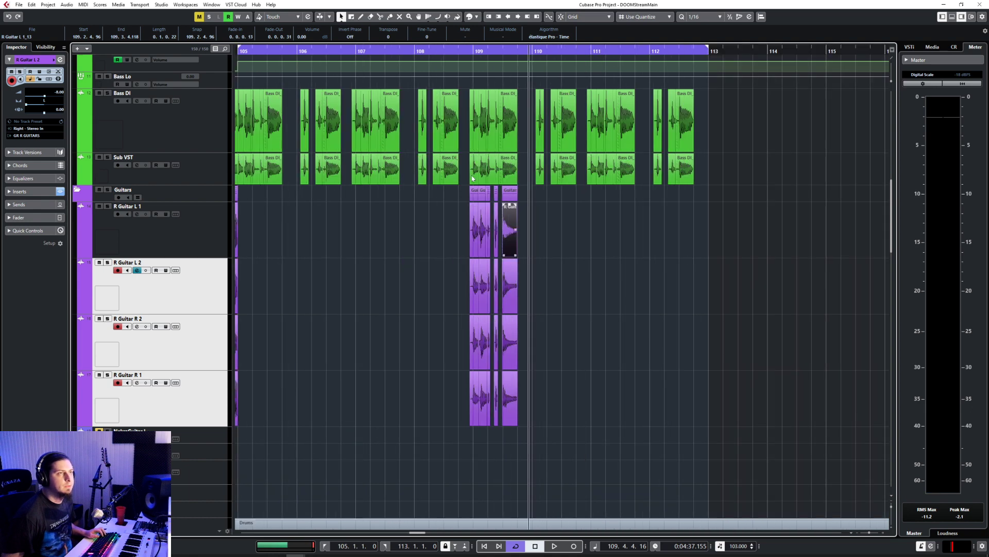
left_click(449, 53)
key("space")
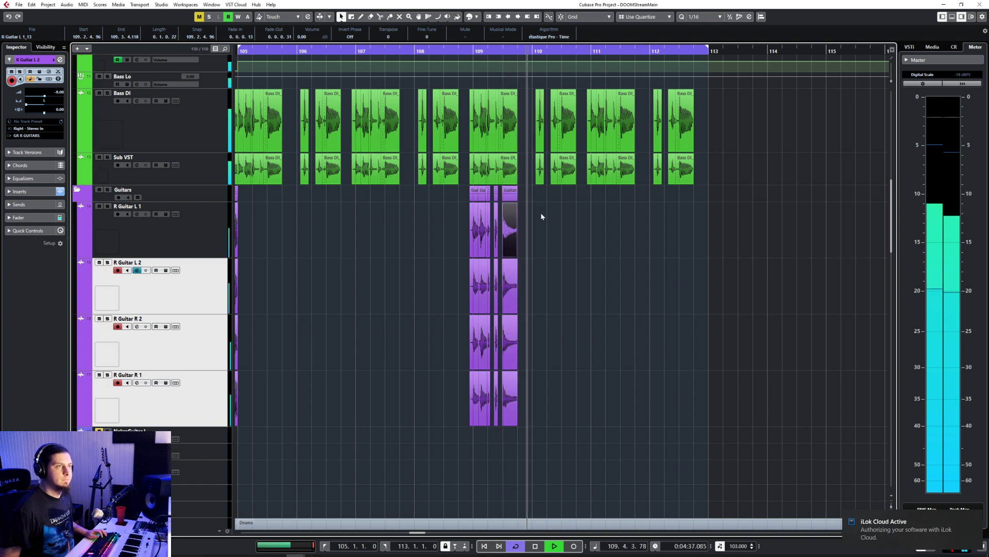
Step: Copy the guitar events around bar 109 on all four rhythm guitar tracks and paste them at 110.4.4.0
left_click_drag(418, 212, 596, 403)
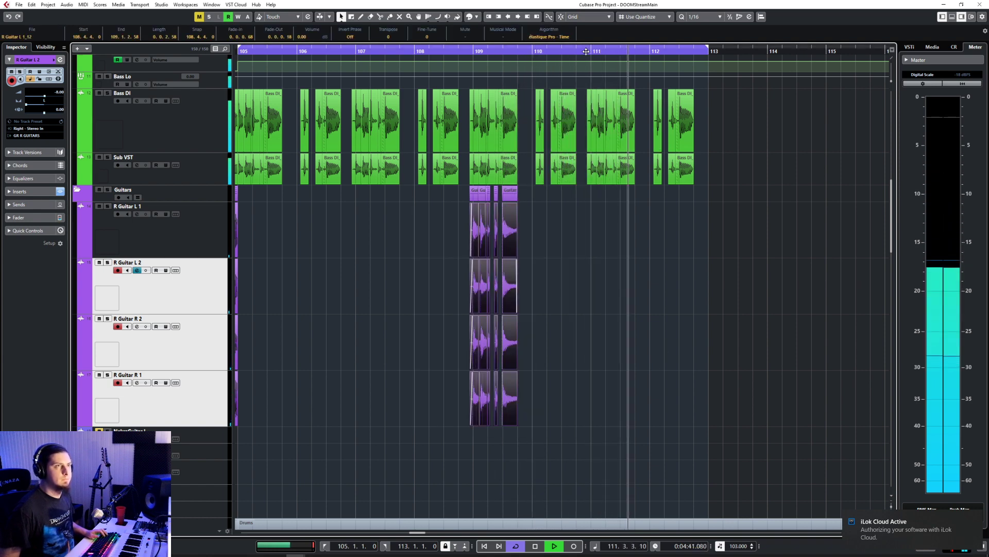
key("space")
scroll(617, 259, "up", 3)
scroll(617, 259, "up", 3)
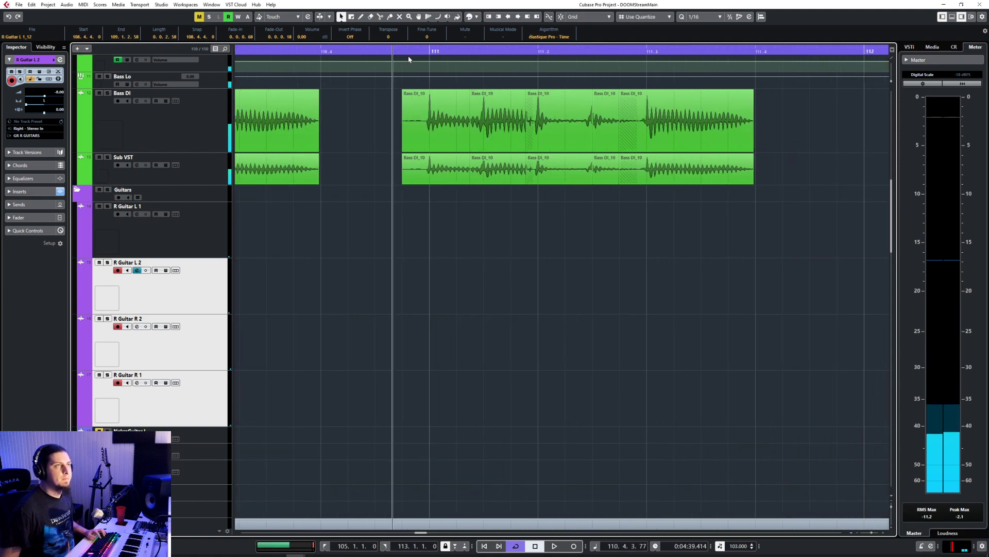
scroll(626, 286, "down", 5)
scroll(570, 292, "up", 5)
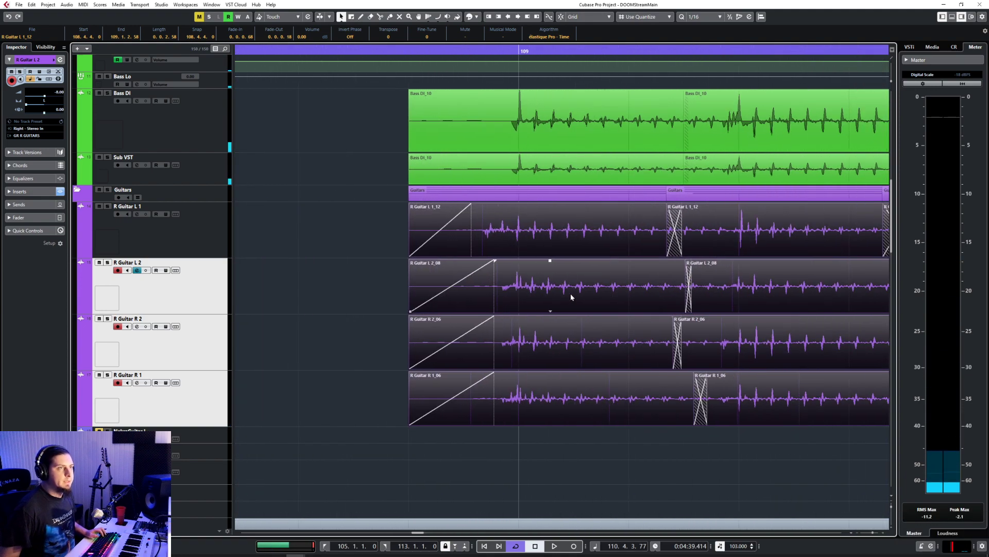
scroll(571, 293, "down", 2)
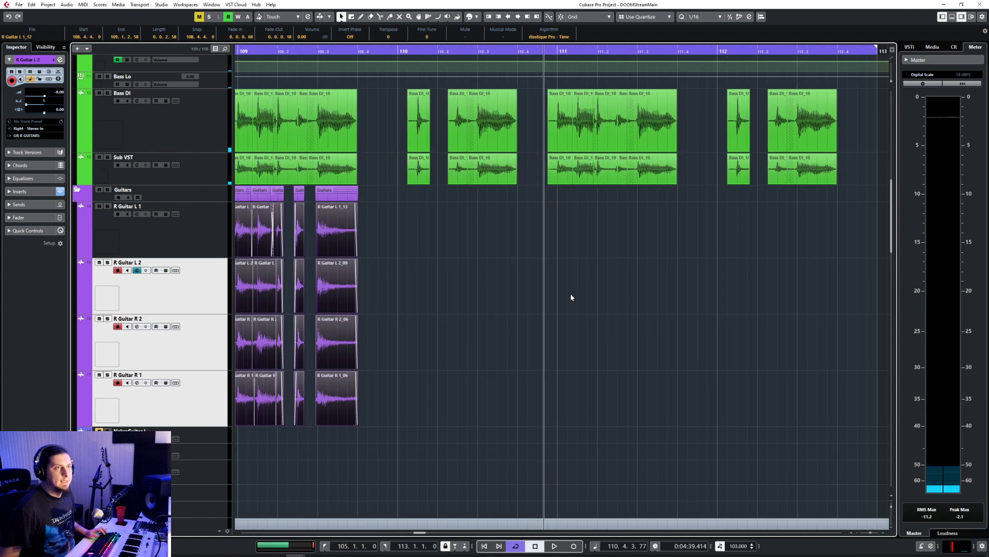
left_click(550, 52)
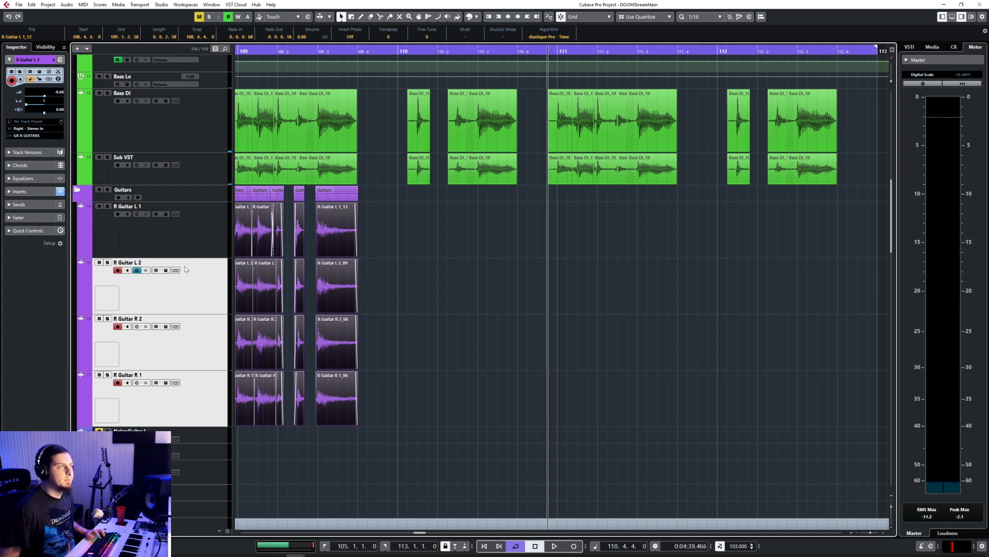
left_click(186, 241)
key("ctrl+v")
scroll(682, 370, "down", 3)
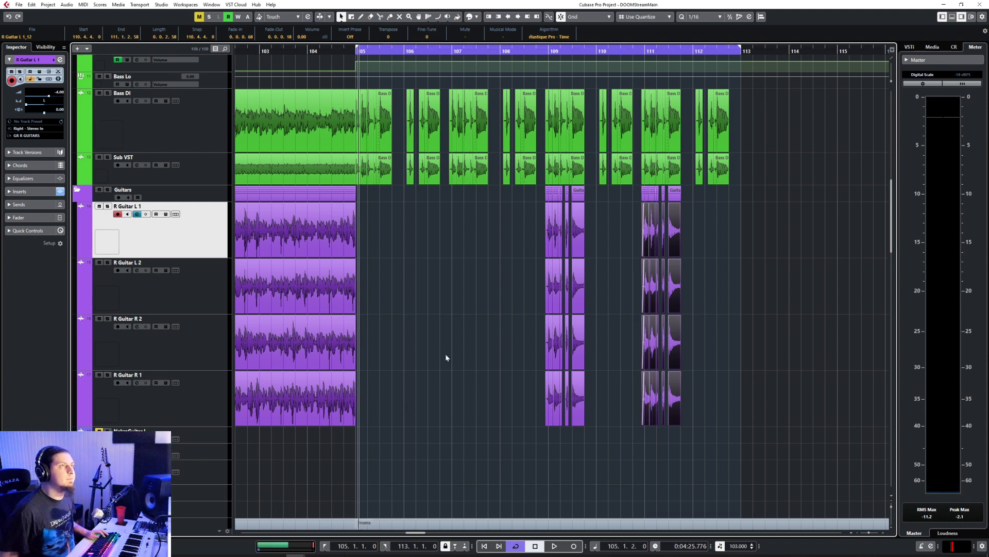
Step: Play back the section from bar 105 to judge the repeated guitars and view the group volume automation
scroll(453, 372, "down", 10)
scroll(454, 373, "up", 15)
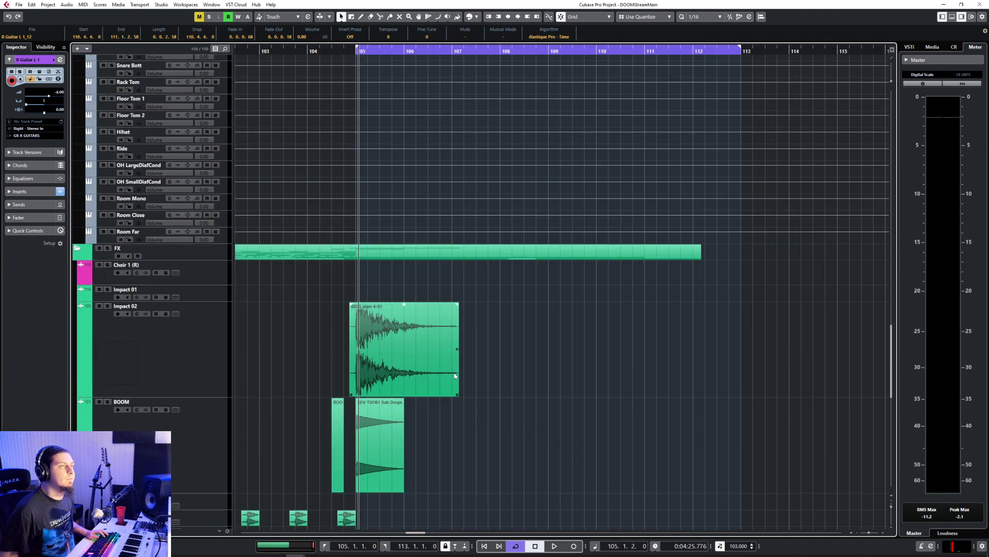
key("space")
scroll(454, 376, "up", 8)
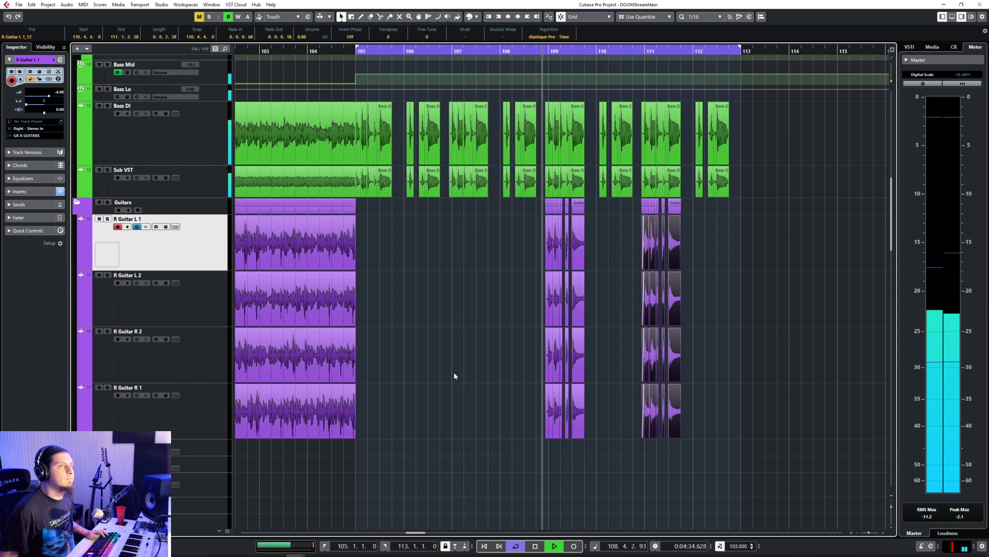
scroll(455, 374, "up", 4)
scroll(455, 370, "up", 5)
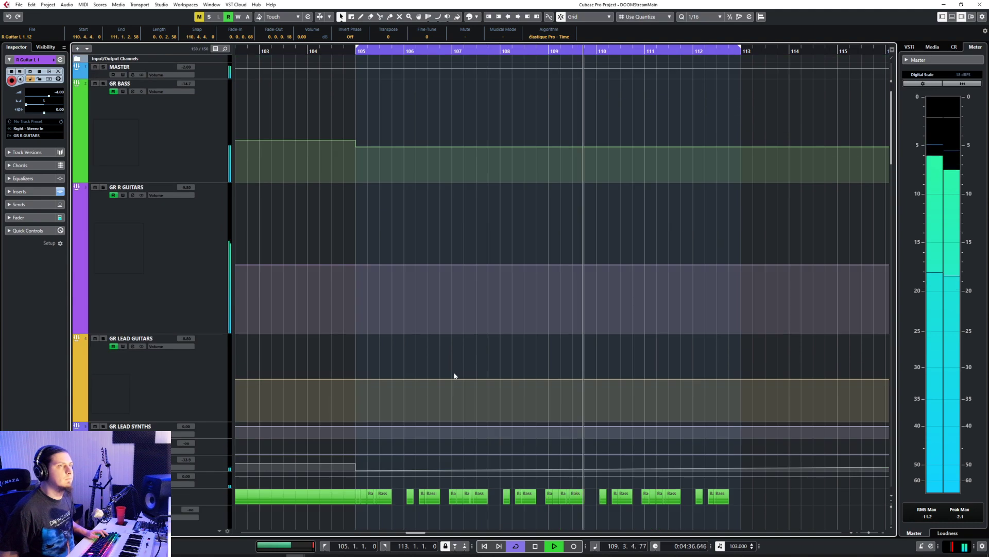
key("space")
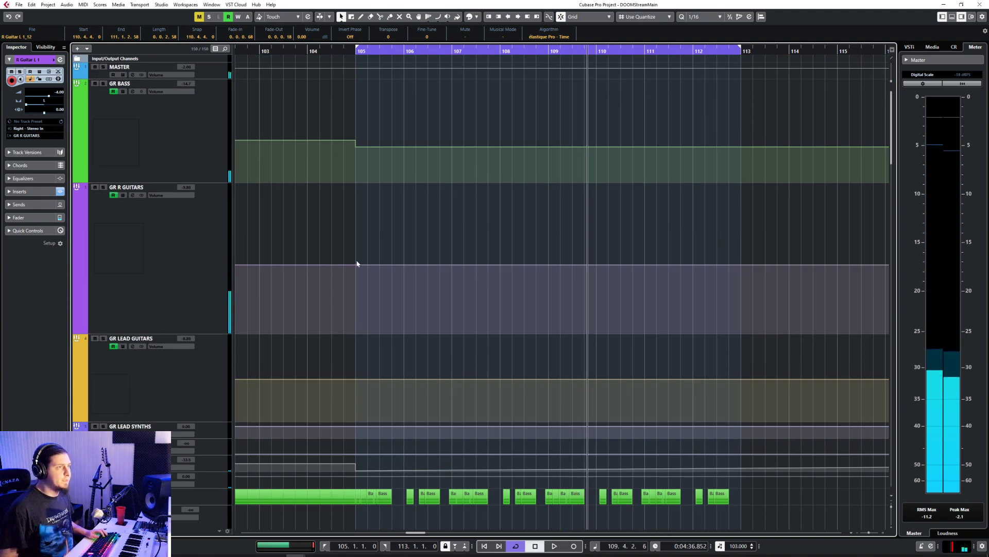
Step: Lower the GR R GUITARS volume automation from bar 105 onward and play back the section
left_click(356, 266)
left_click_drag(356, 268, 355, 293)
left_click(345, 58)
key("space")
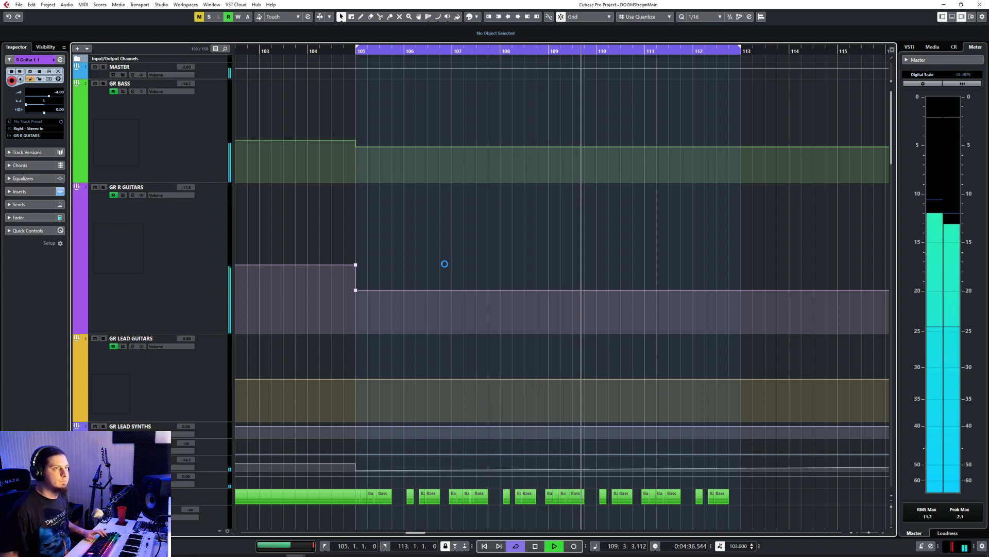
scroll(445, 263, "down", 10)
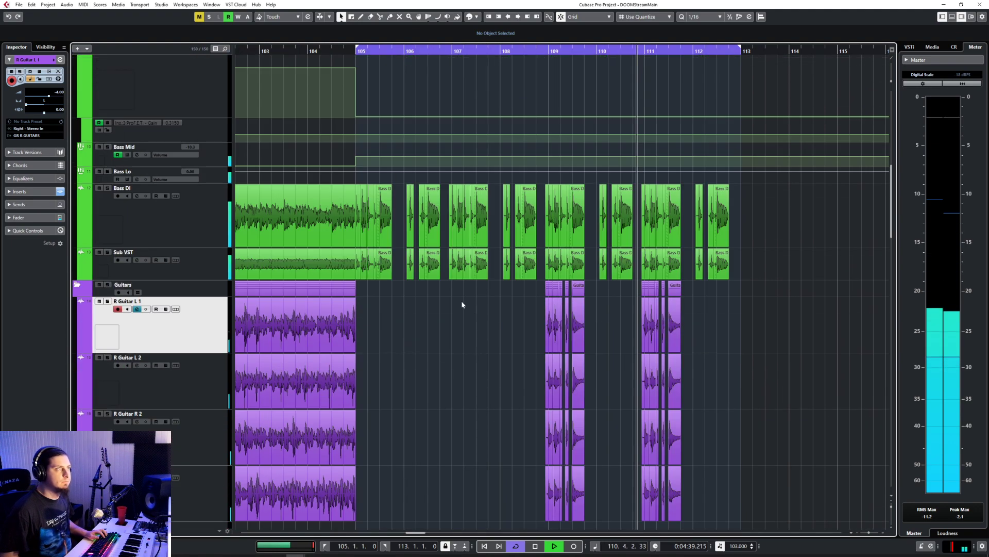
Step: Show the volume automation of R Guitar L 1 and R Guitar R 1, and add a -4.00 point at 105.1.1.0 on R Guitar L 1
left_click(80, 349)
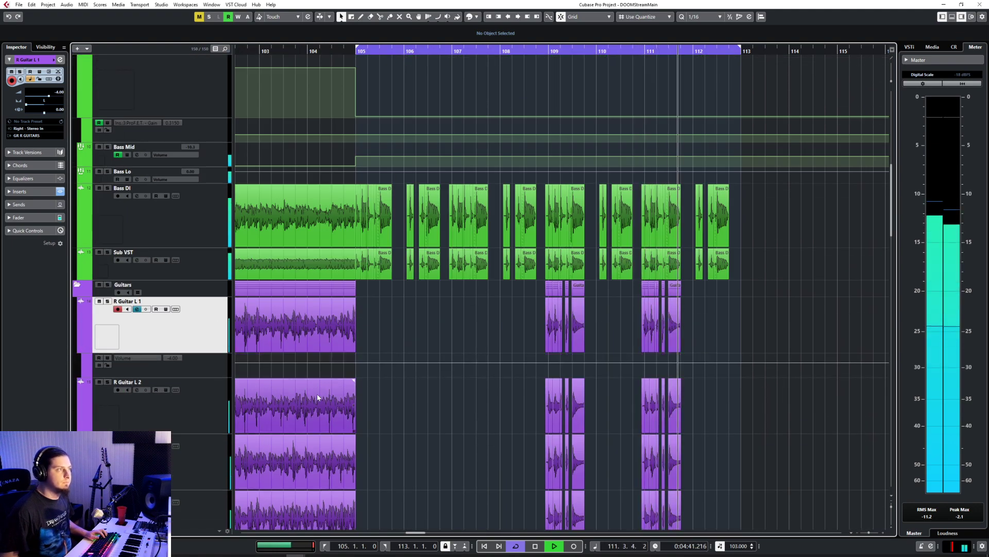
scroll(309, 394, "down", 4)
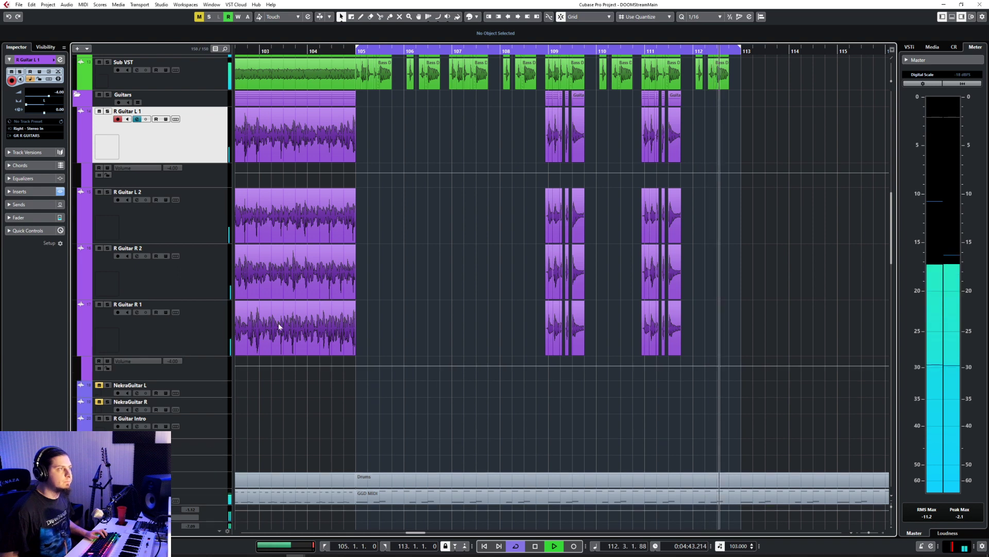
key("space")
left_click(356, 176)
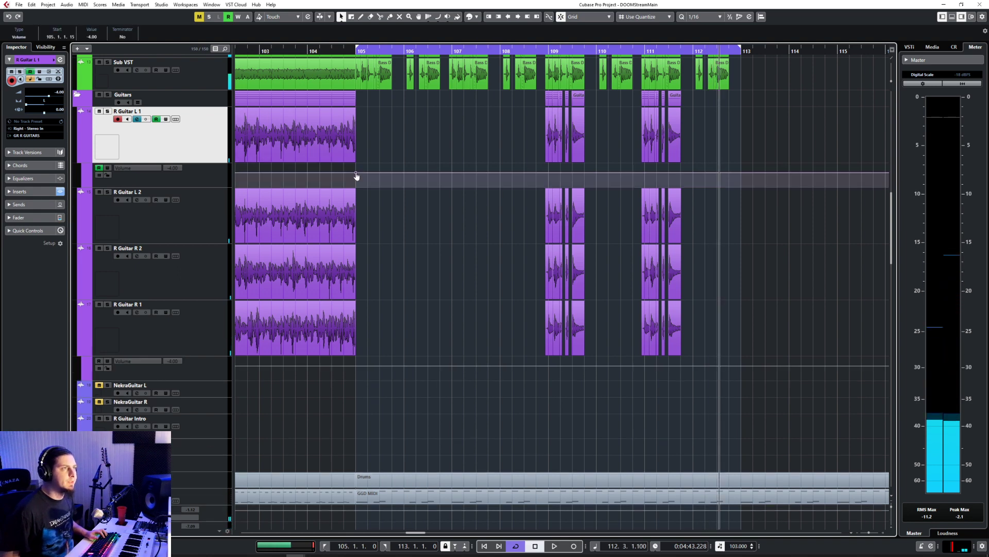
left_click_drag(356, 176, 355, 175)
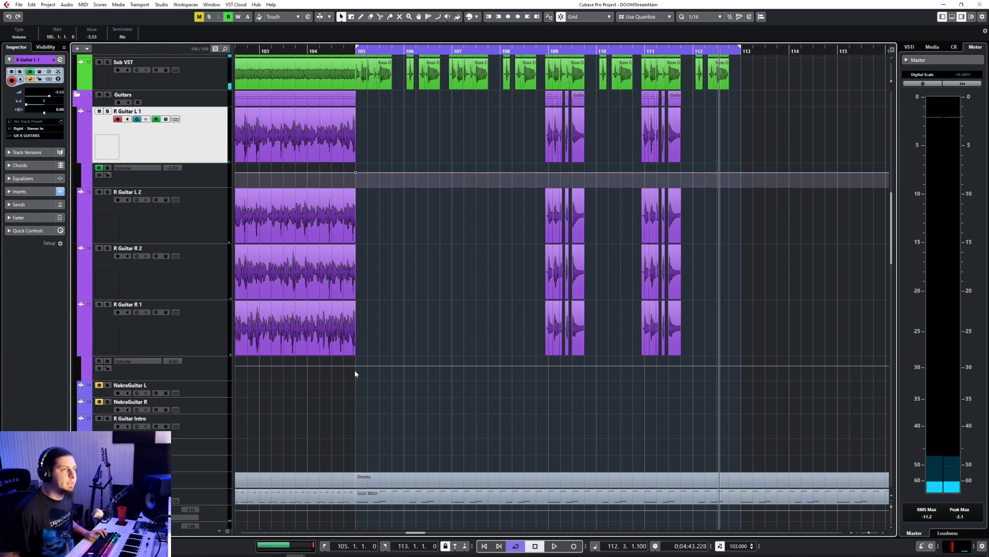
left_click(356, 175)
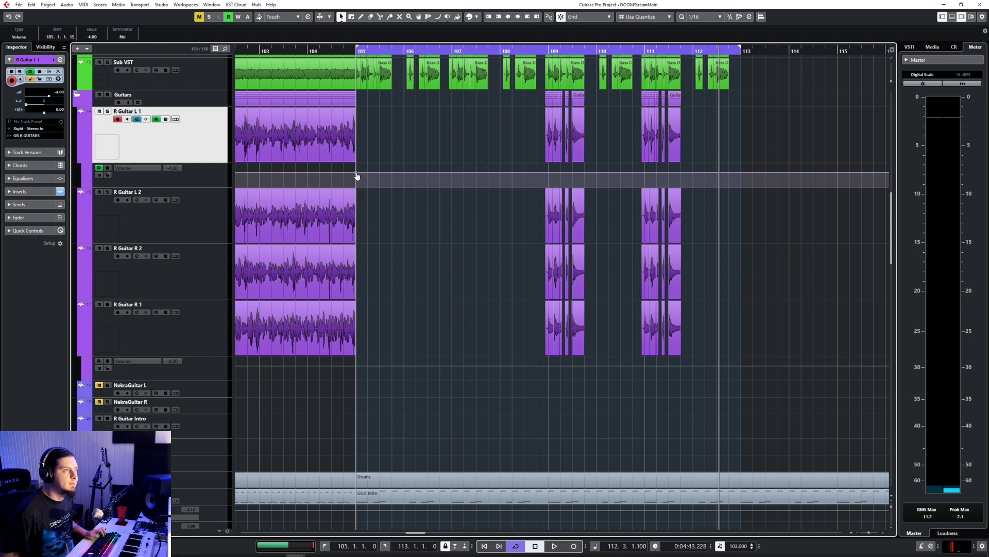
Step: Add a -4.00 volume automation point at 105.1.1.0 on R Guitar R 1 and save the project
left_click(357, 366)
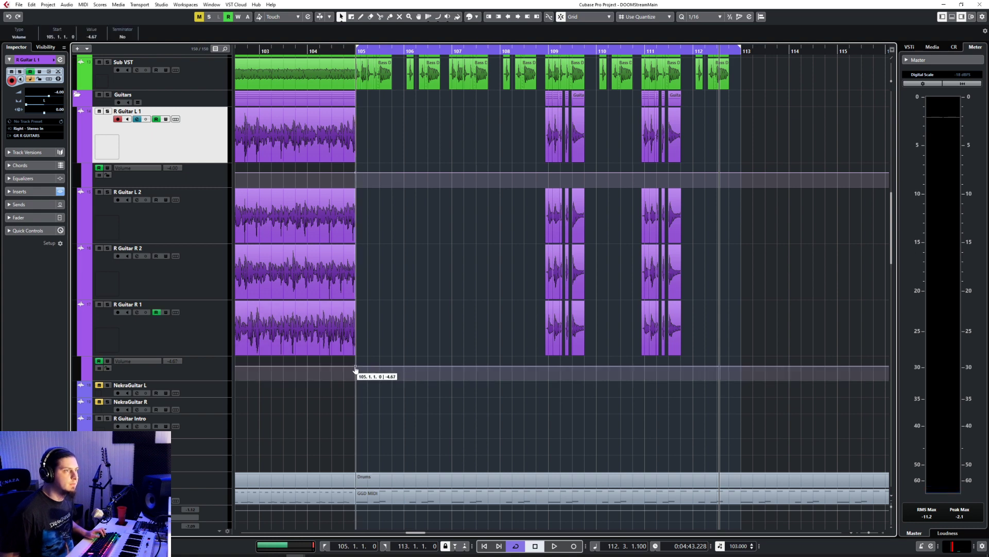
left_click_drag(355, 368, 355, 366)
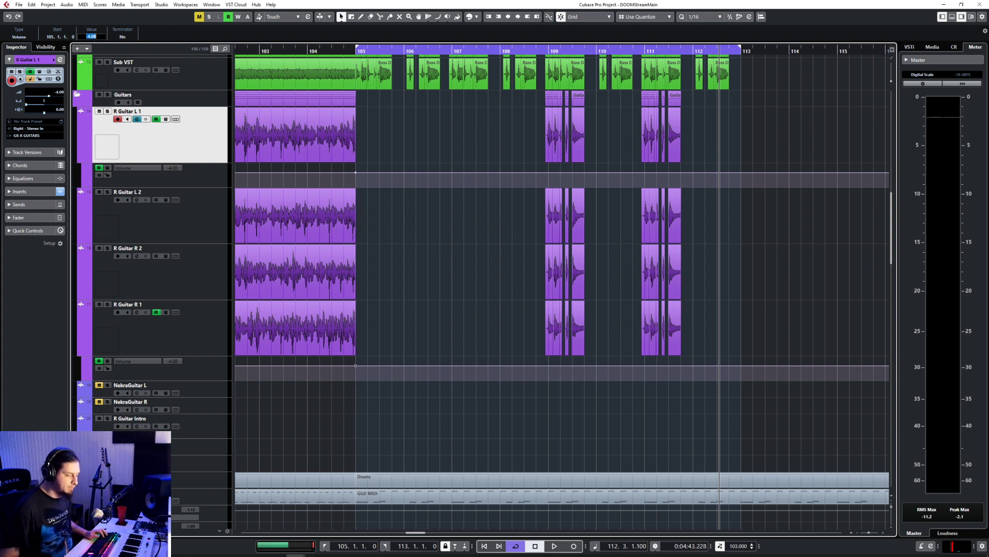
type("-4")
key("ctrl+s")
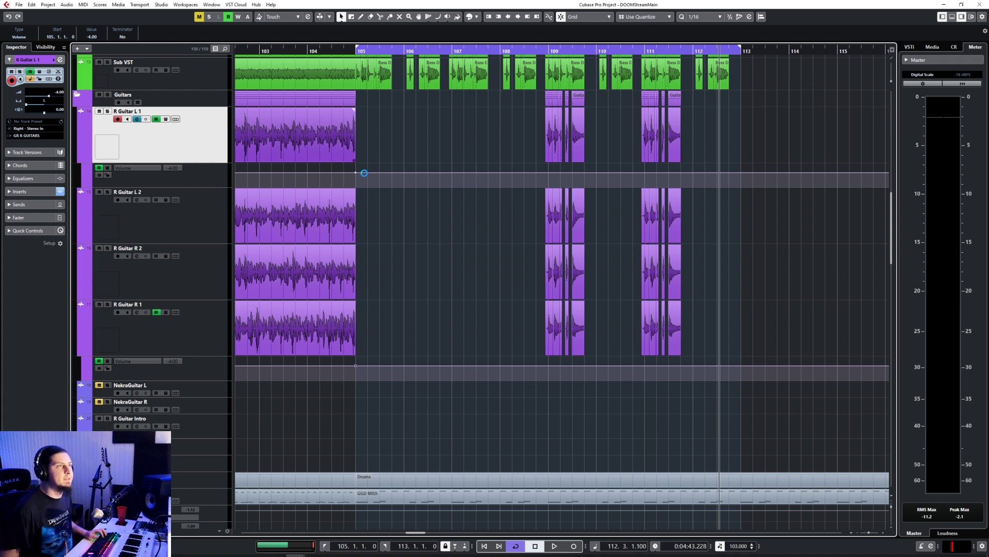
Step: Step the R Guitar L 1 volume automation down at bar 105 and set its value to -8
left_click_drag(356, 173, 355, 179)
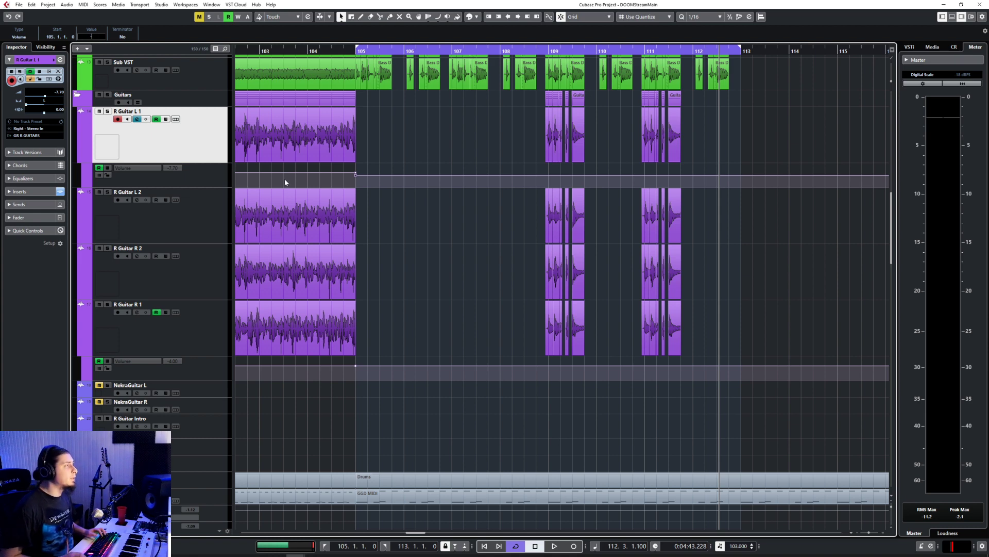
type("-6")
key("Return")
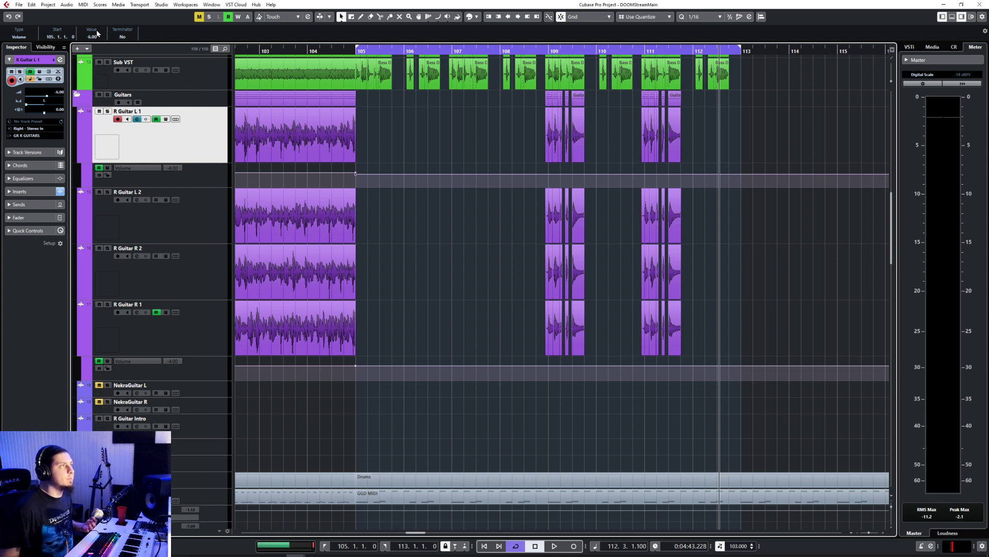
type("-8")
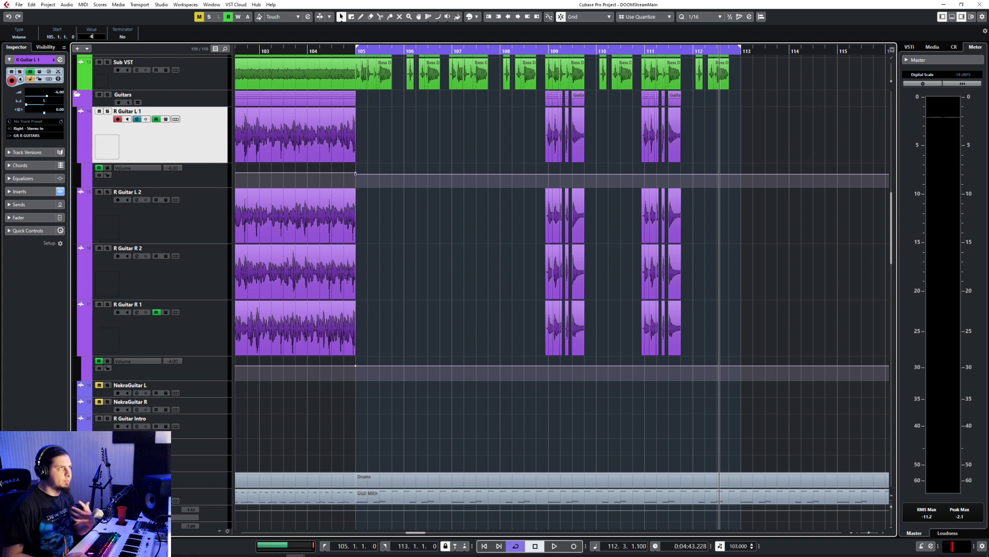
key("Return")
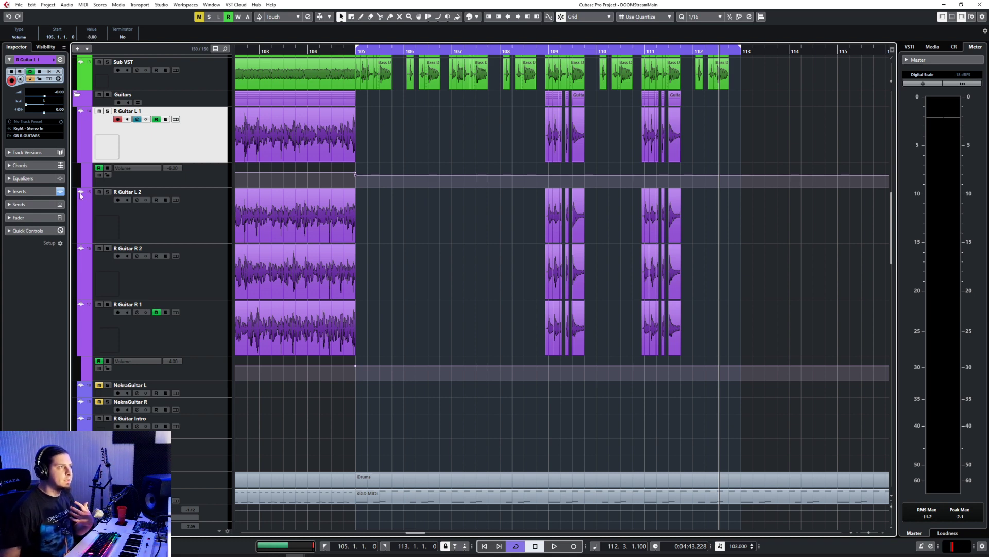
Step: Enlarge both volume automation lanes and lower the R Guitar R 1 volume from bar 105 to -8
left_click(164, 184)
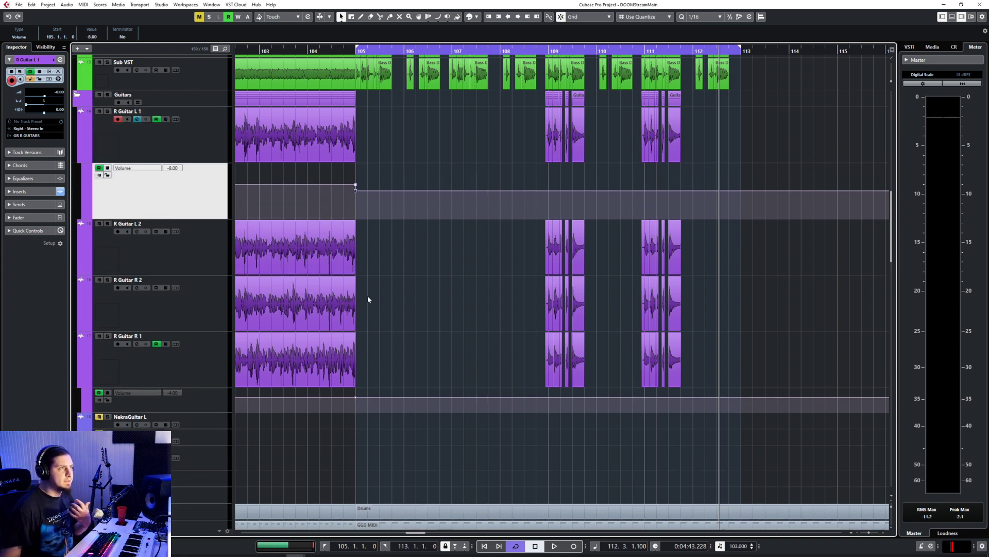
left_click(207, 411)
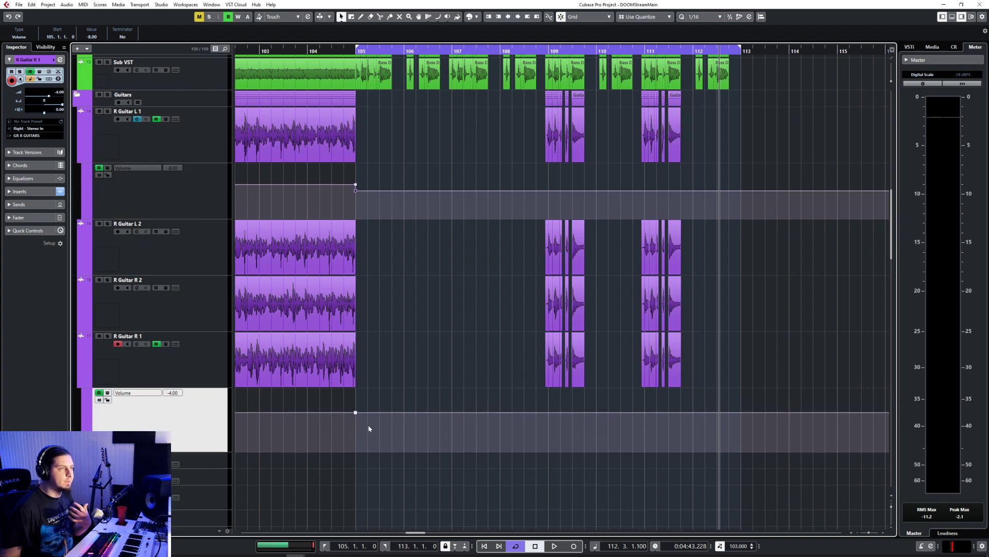
left_click_drag(366, 411, 366, 420)
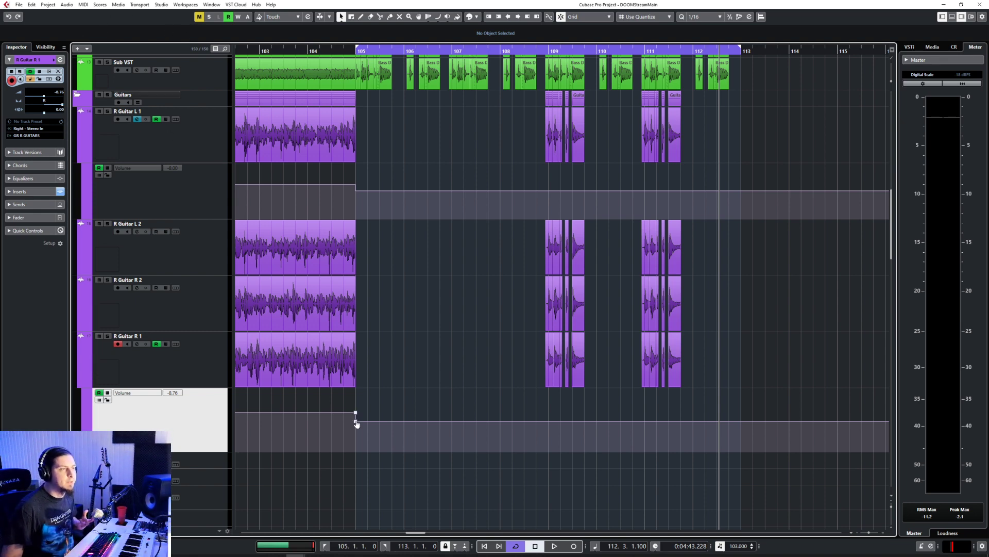
left_click_drag(357, 424, 356, 422)
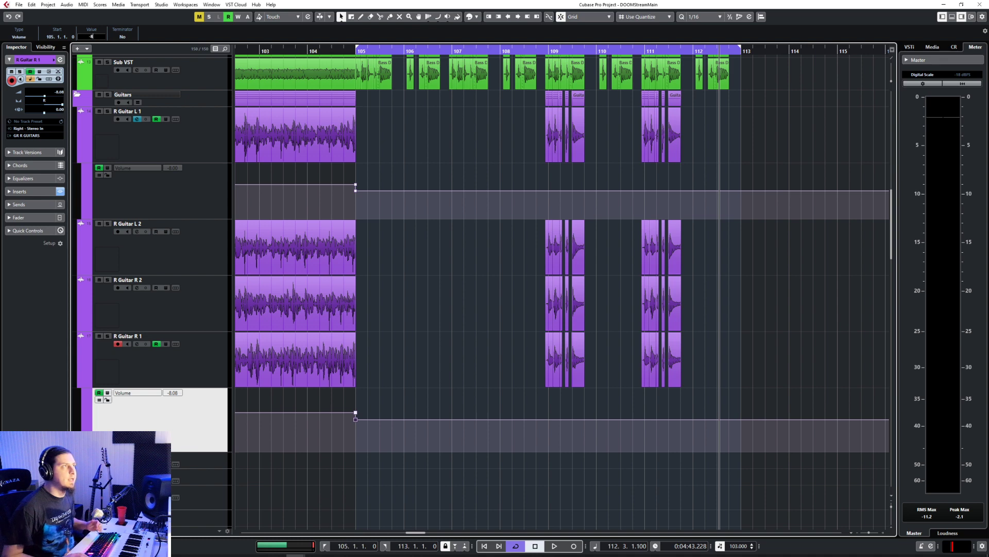
Step: Compare the fader levels of R Guitar L 2 and R Guitar R 2
left_click(201, 269)
left_click(201, 304)
left_click(202, 263)
left_click(205, 309)
left_click(201, 262)
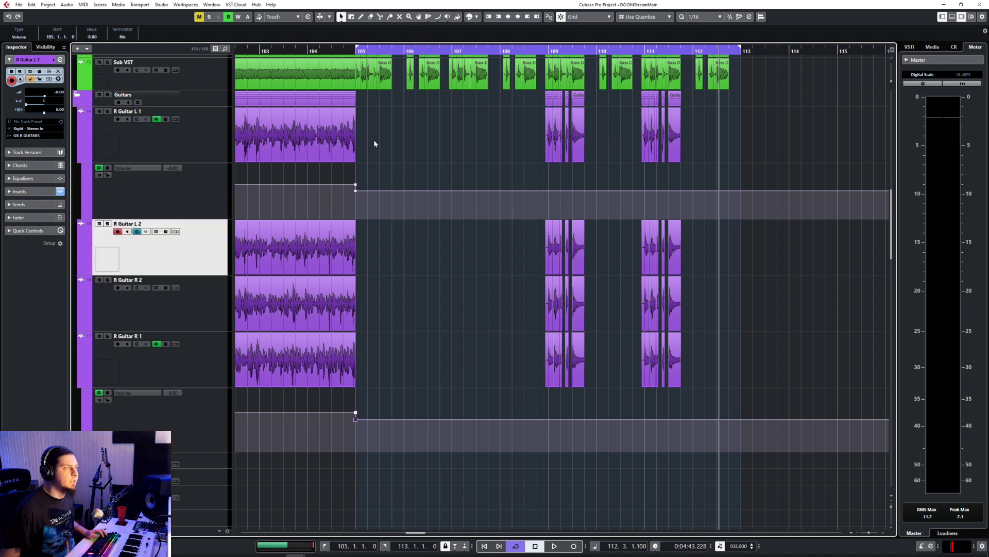
Step: Turn off cycle mode and play back the section from 108.3.2.0
scroll(384, 232, "down", 3)
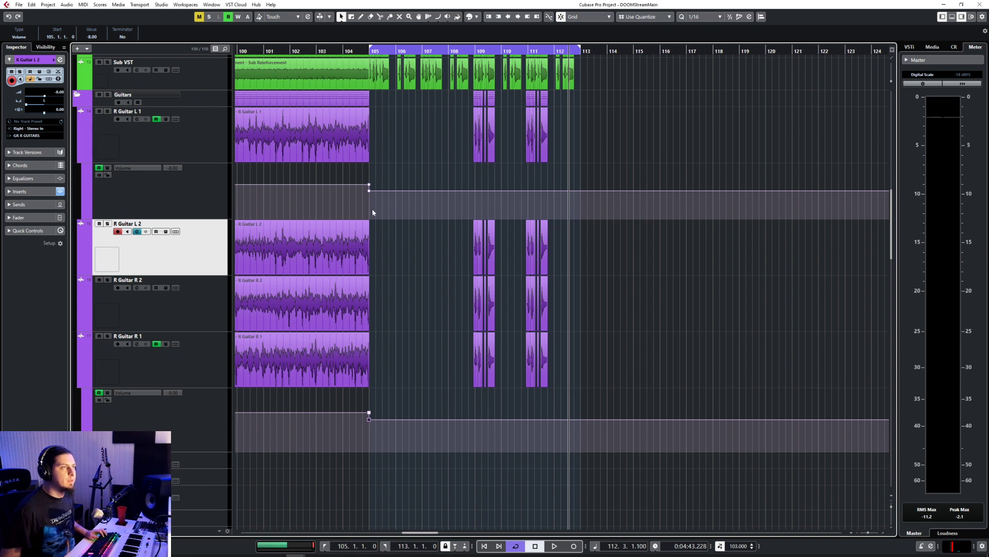
left_click(337, 49)
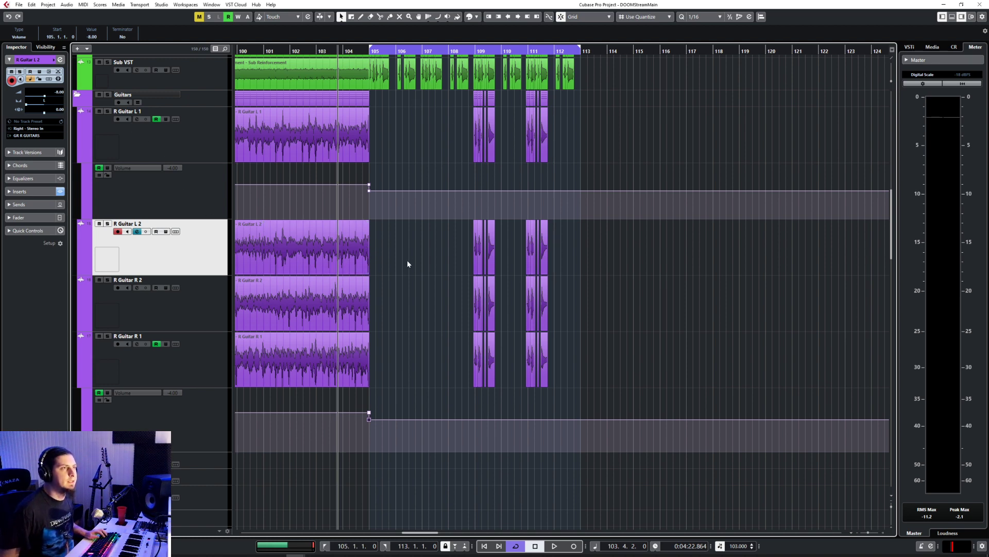
left_click(463, 49)
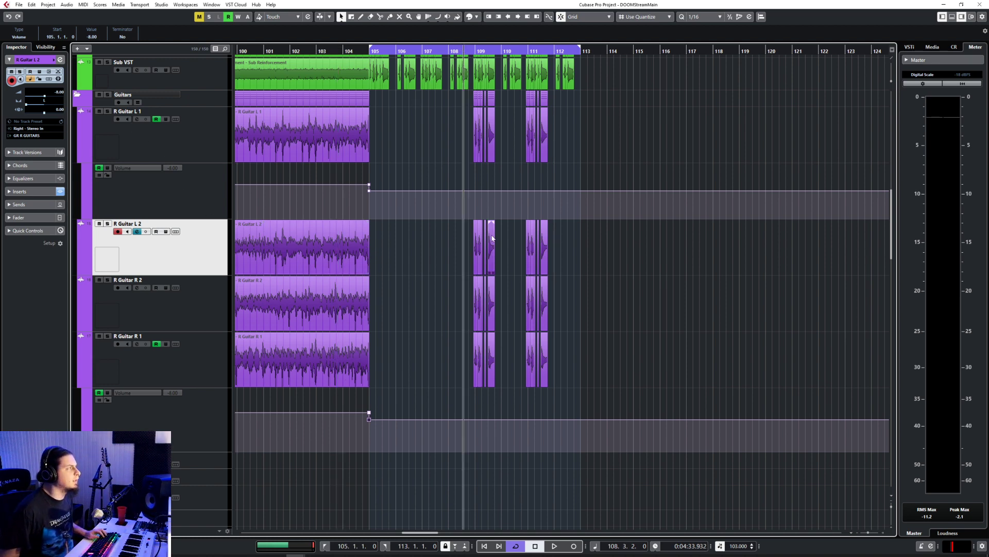
left_click(520, 548)
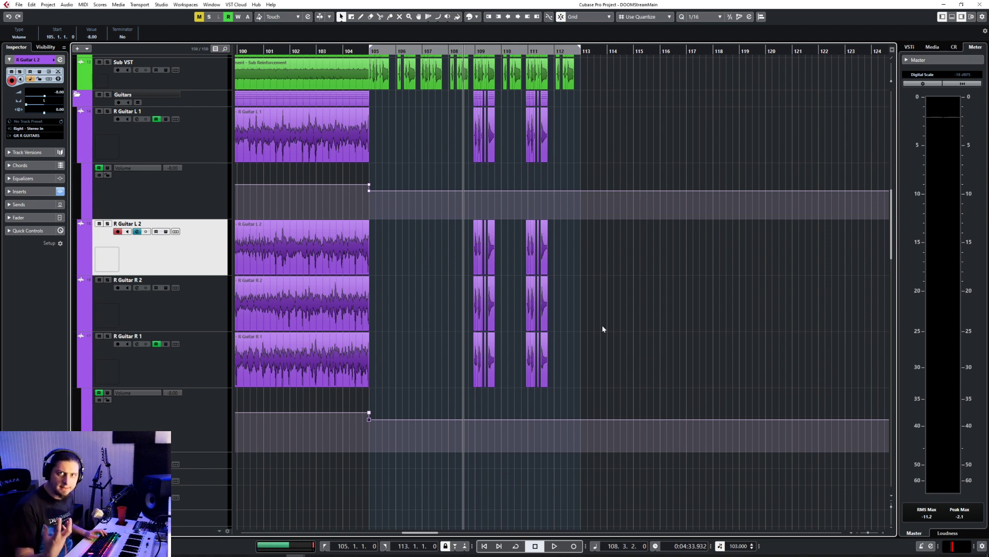
key("space")
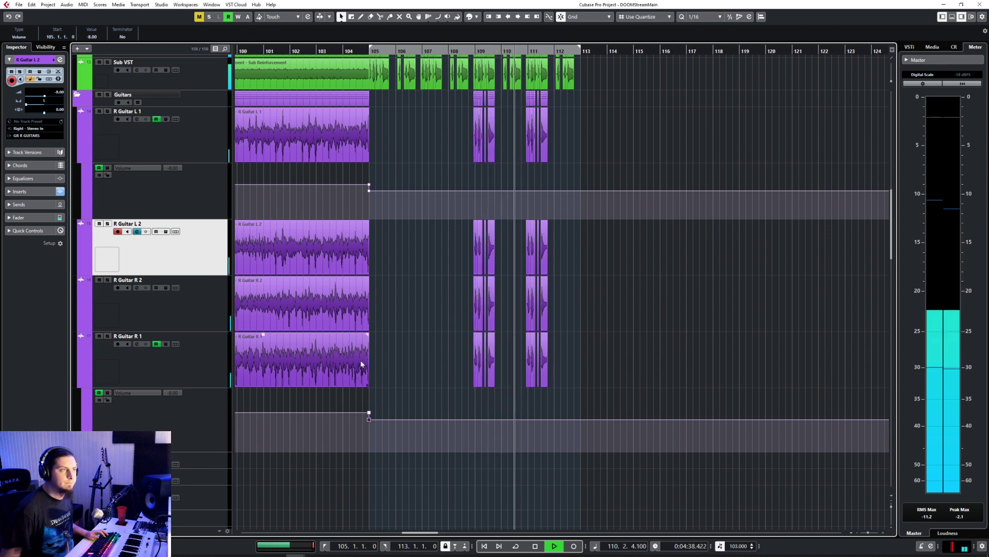
Step: Lower the R Guitar L 1 and R Guitar R 1 volume automation from bar 105 to minus infinity and audition the section
left_click_drag(369, 191, 369, 221)
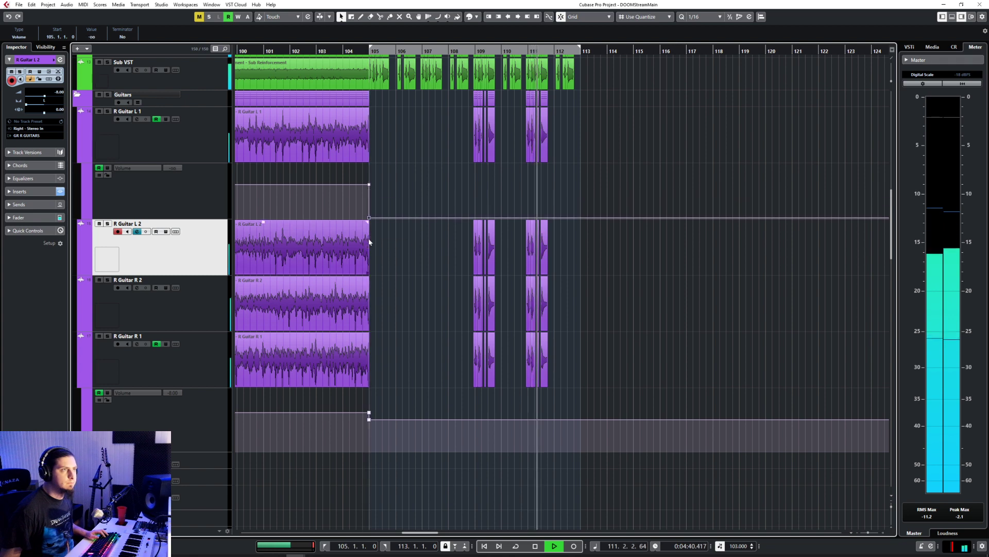
left_click(368, 420)
left_click_drag(369, 422, 369, 450)
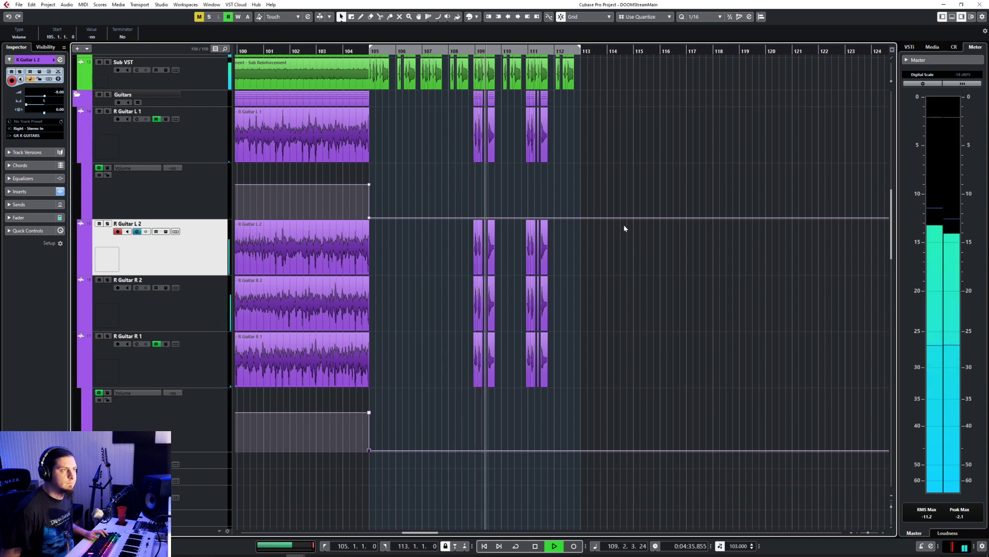
key("space")
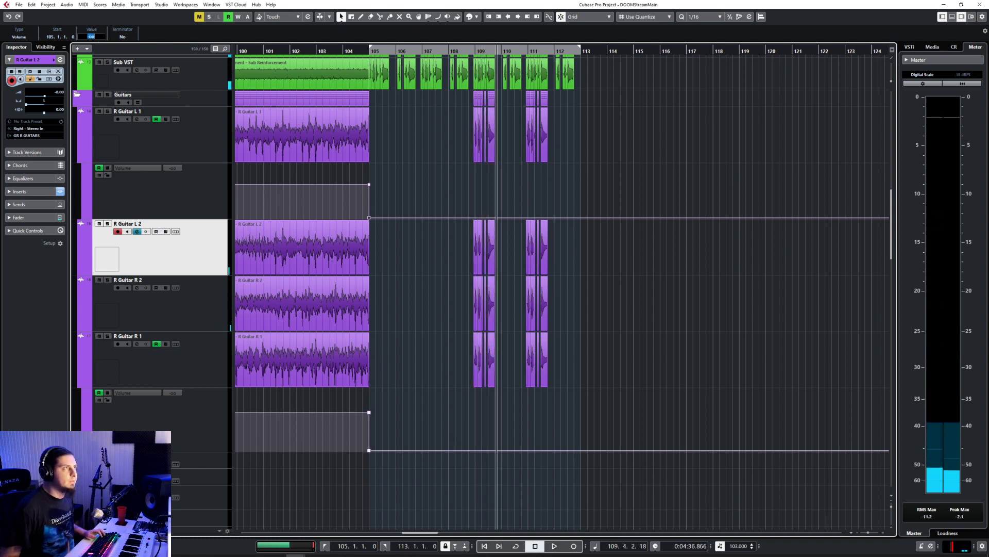
Step: Set the volume automation points at bar 105 on R Guitar L 1 and R Guitar R 1 to -12
type("-12")
key("Return")
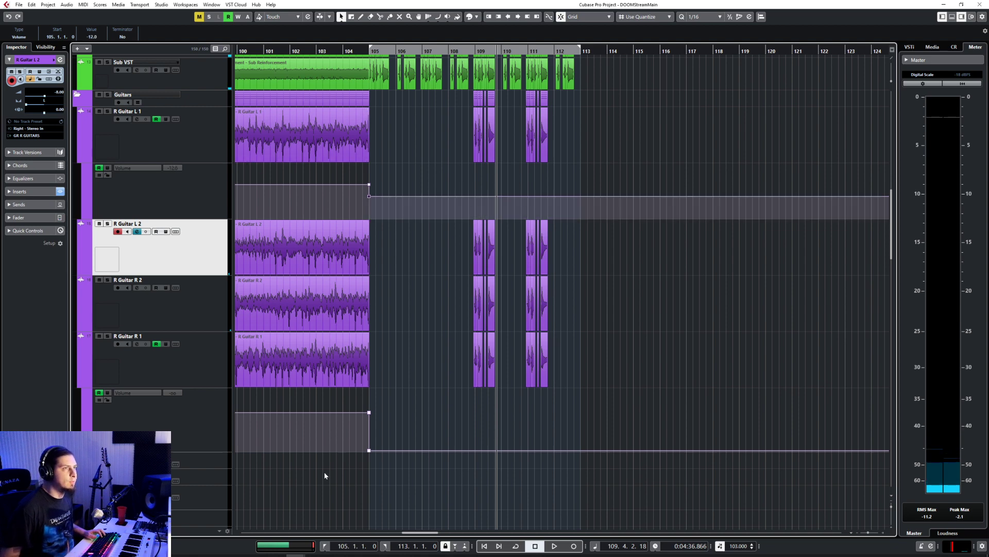
left_click_drag(344, 441, 383, 478)
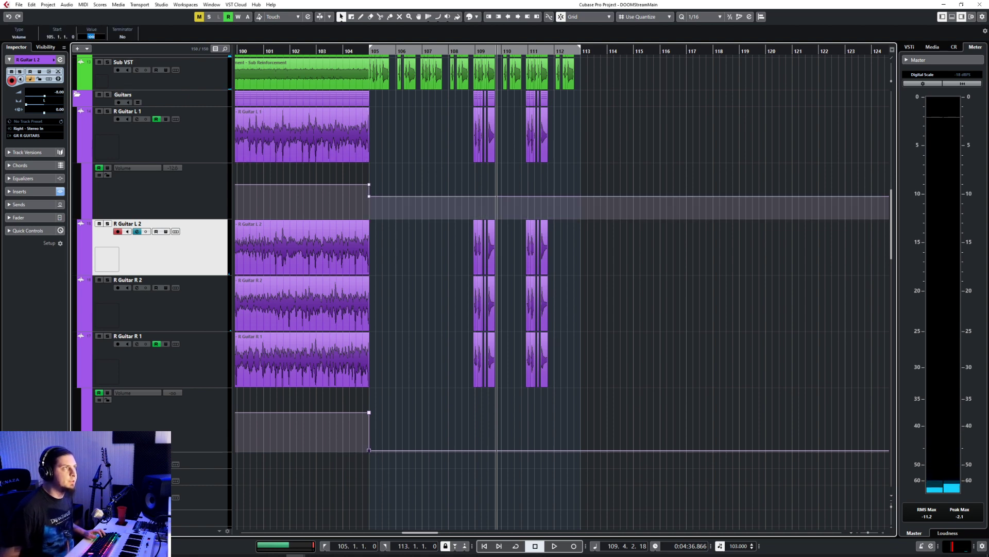
type("-12")
key("Return")
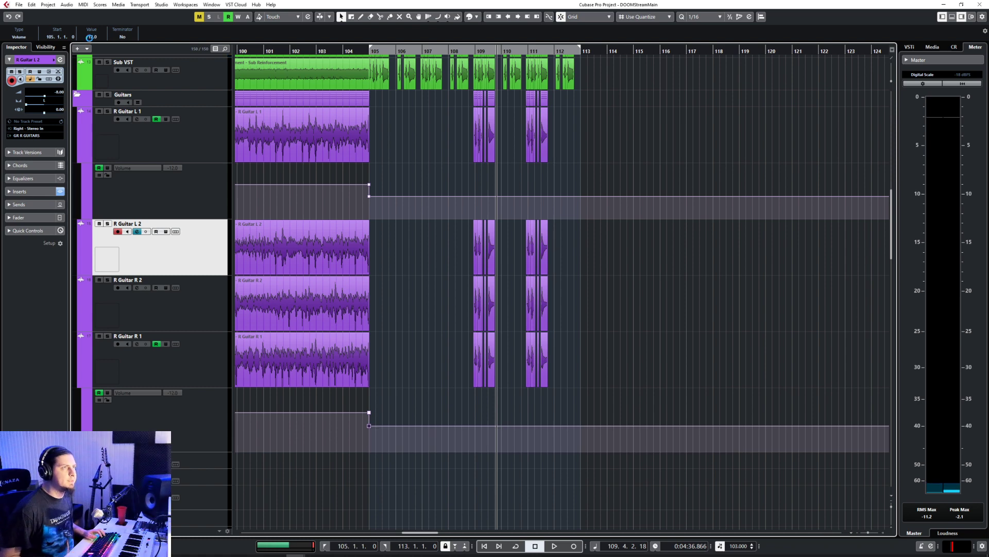
Step: Play back the cut guitar section from 108.3.3.0 to the end of bar 112
left_click(465, 52)
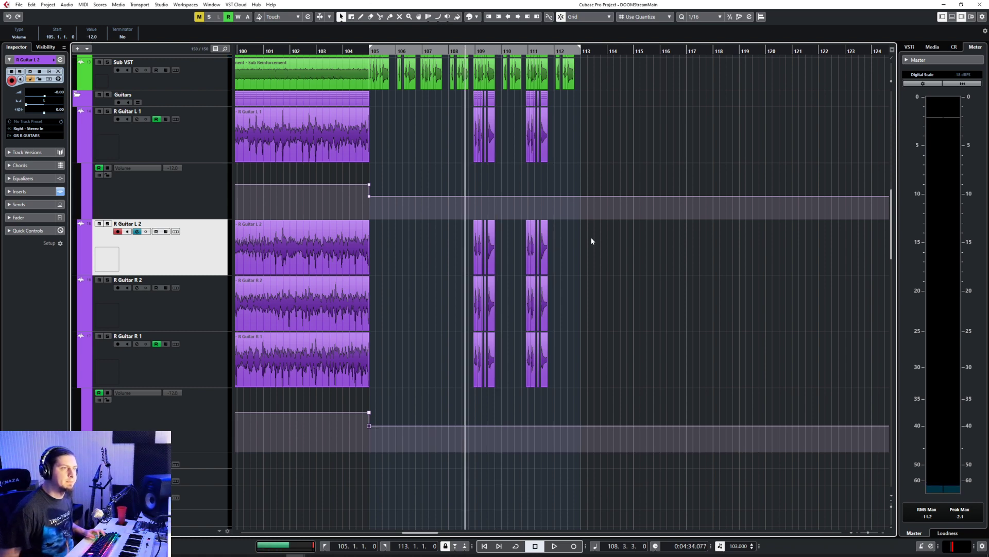
key("space")
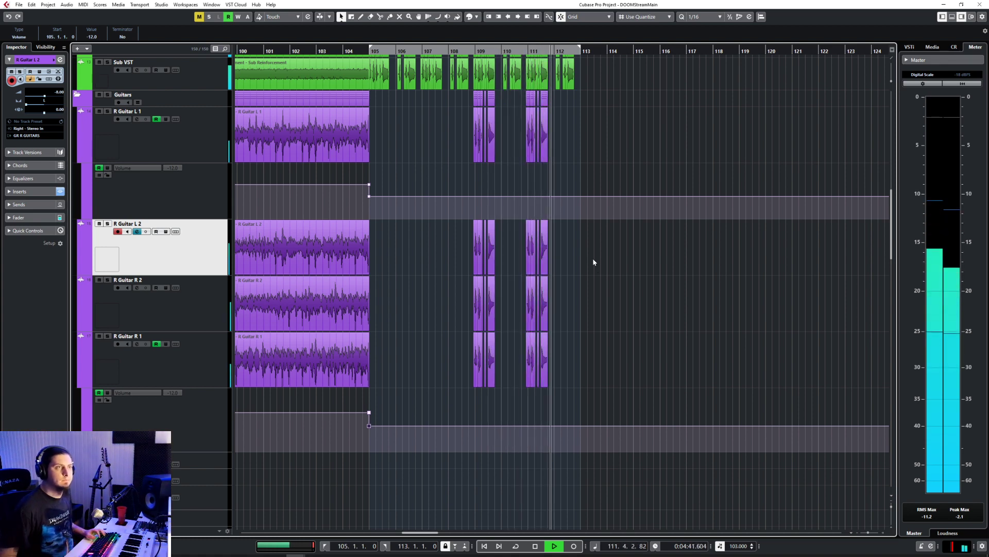
scroll(592, 261, "up", 5)
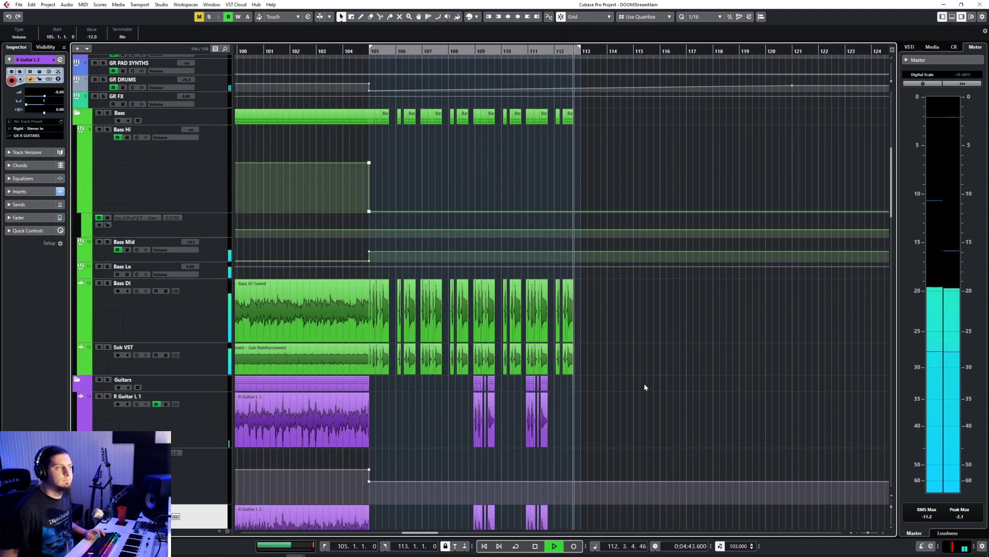
key("space")
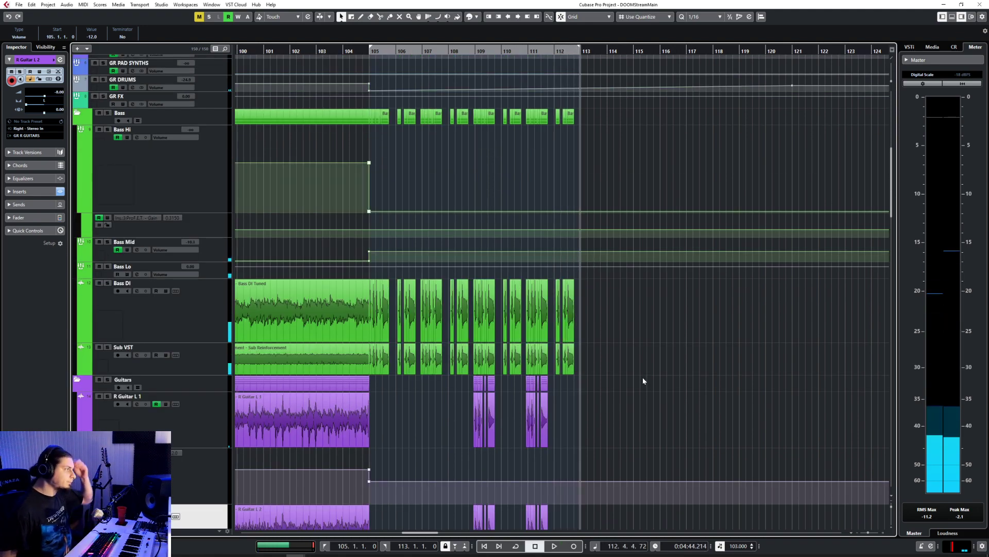
Step: Examine the effects, drum, guitar and bass tracks around bar 105 and place the playback cursor at 104.4.3.0
scroll(643, 380, "down", 15)
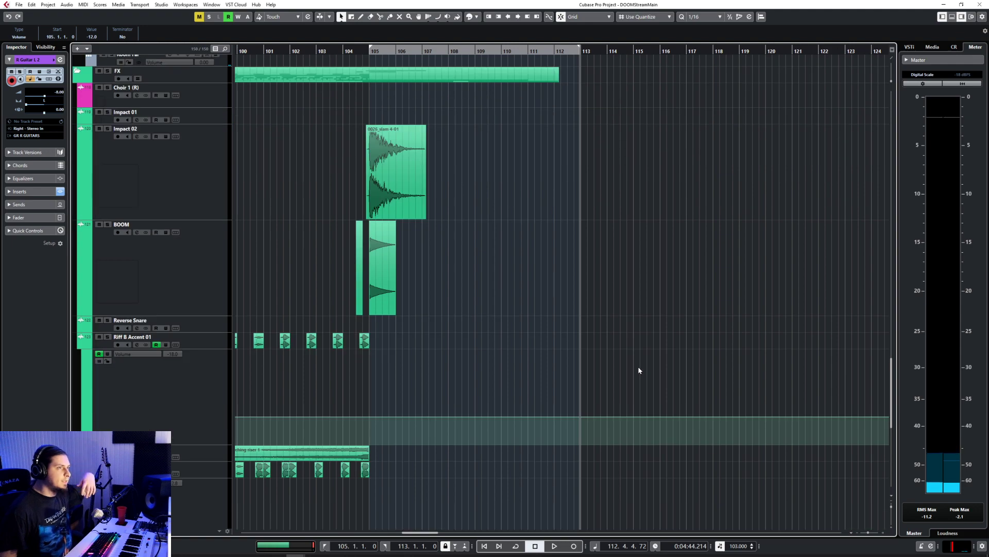
scroll(638, 366, "up", 15)
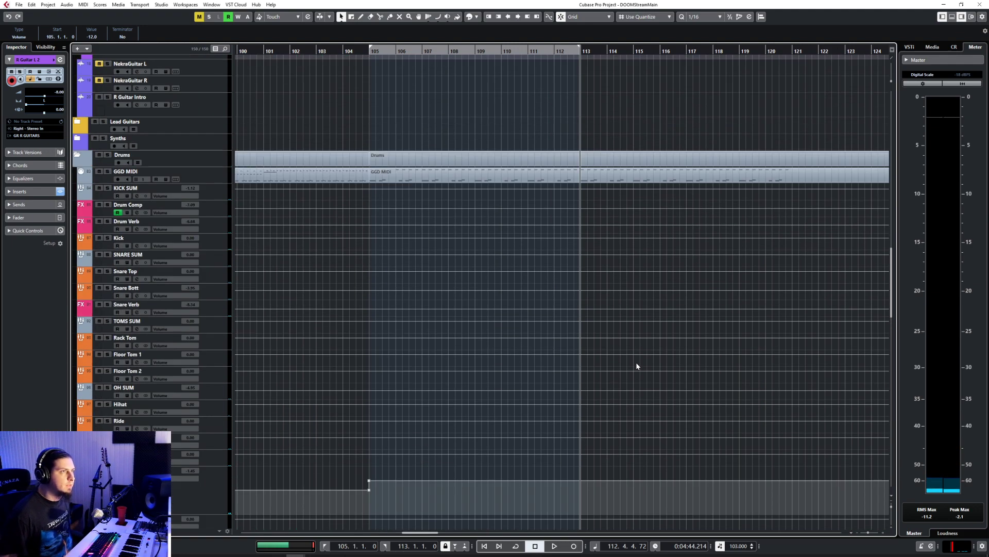
scroll(637, 365, "up", 10)
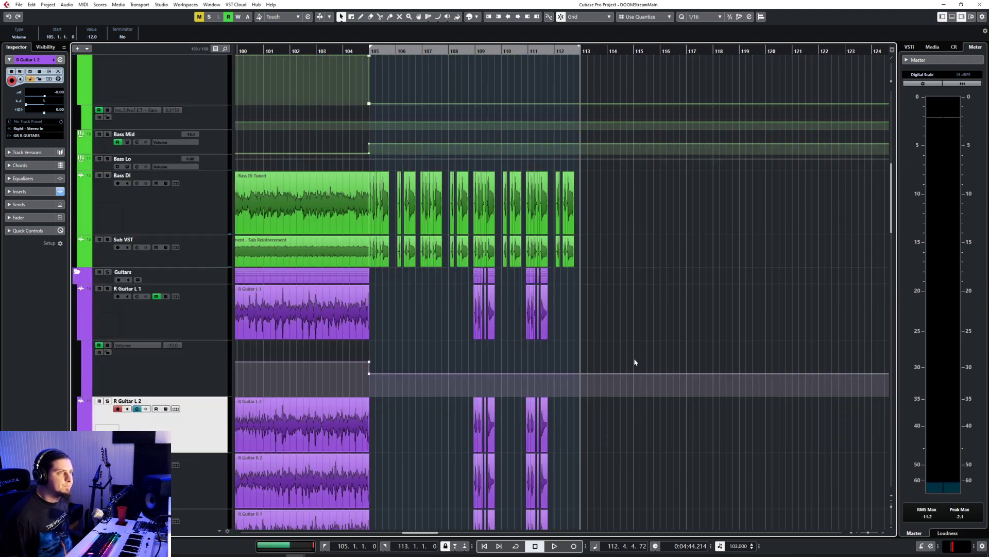
scroll(634, 362, "down", 3)
left_click(365, 58)
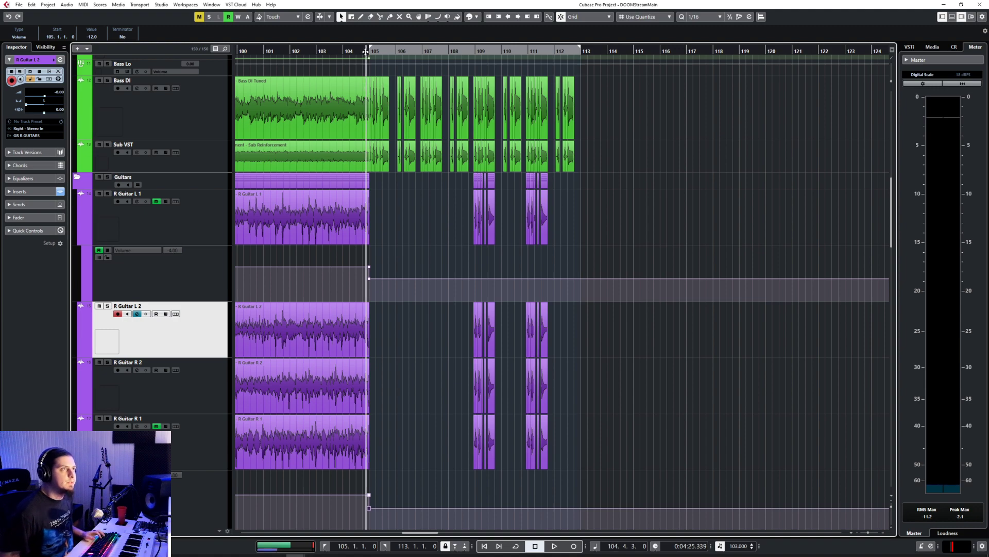
scroll(428, 281, "down", 20)
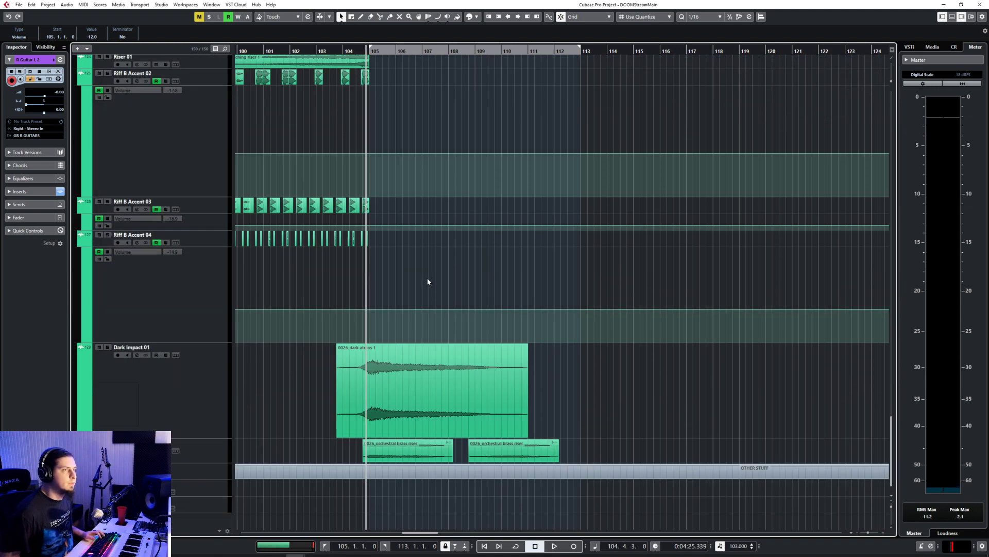
scroll(427, 281, "up", 15)
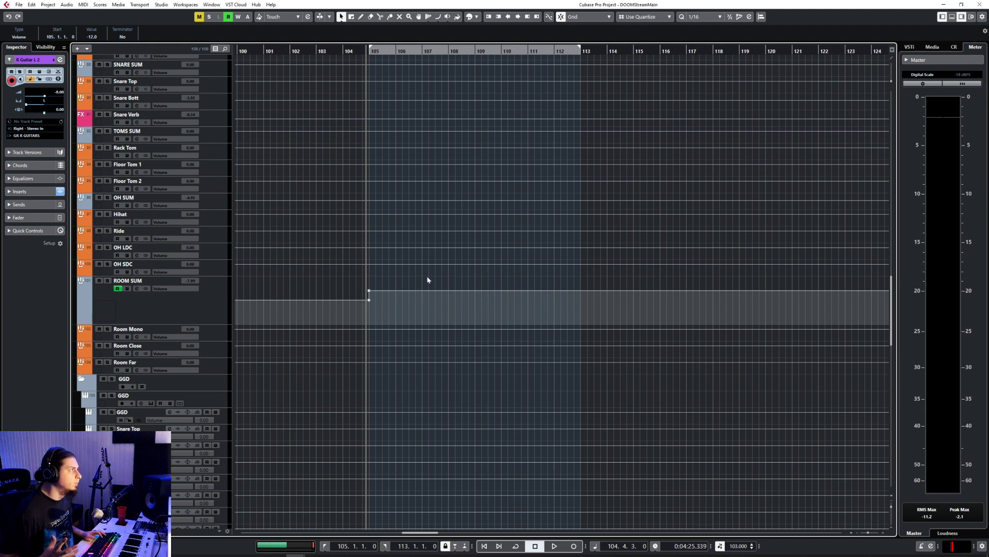
scroll(428, 278, "up", 20)
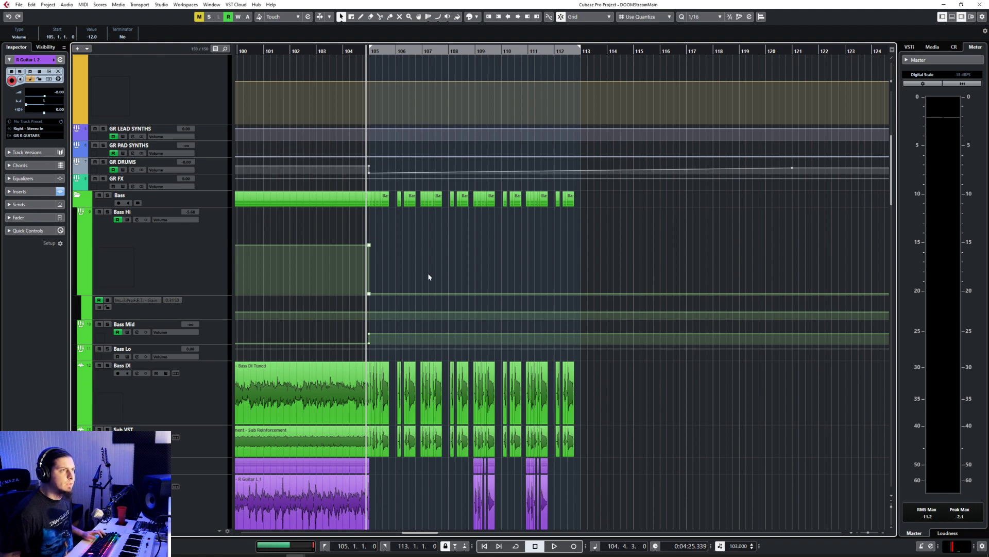
Step: Expand the Synths folder and collapse the Guitars folder to reach the synth tracks used around bars 52 to 88
scroll(427, 274, "down", 3)
scroll(428, 273, "left", 10)
scroll(428, 273, "down", 5)
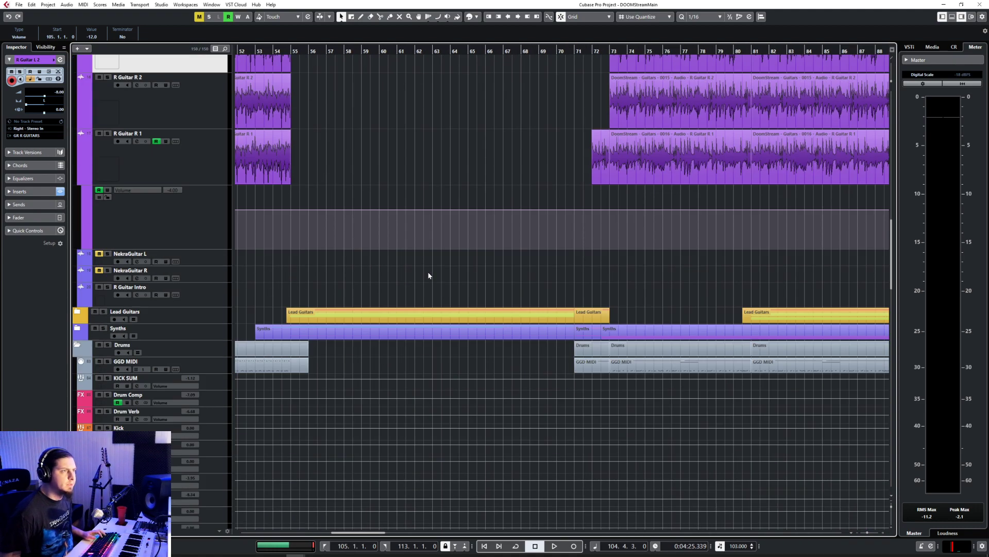
left_click(77, 331)
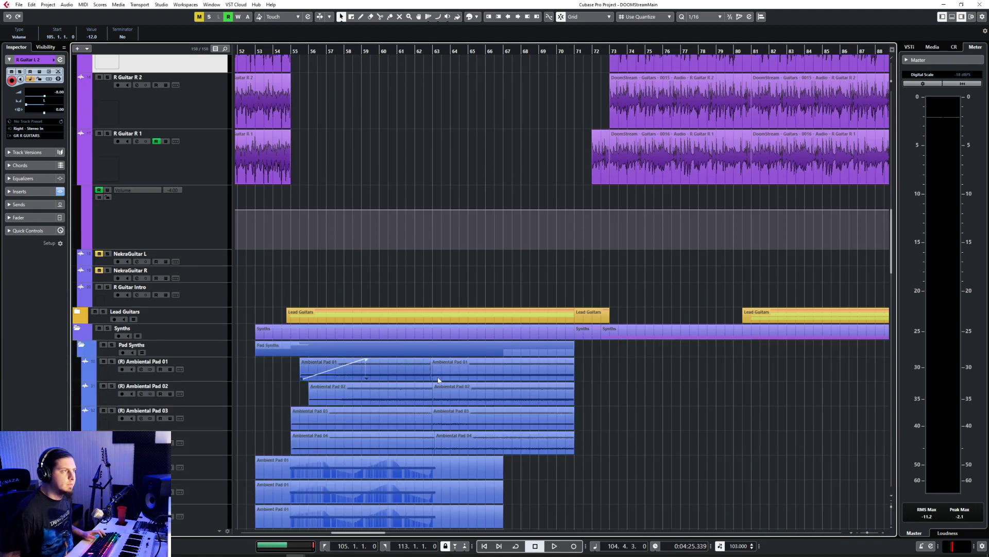
scroll(548, 379, "down", 10)
scroll(549, 375, "up", 15)
scroll(548, 375, "up", 6)
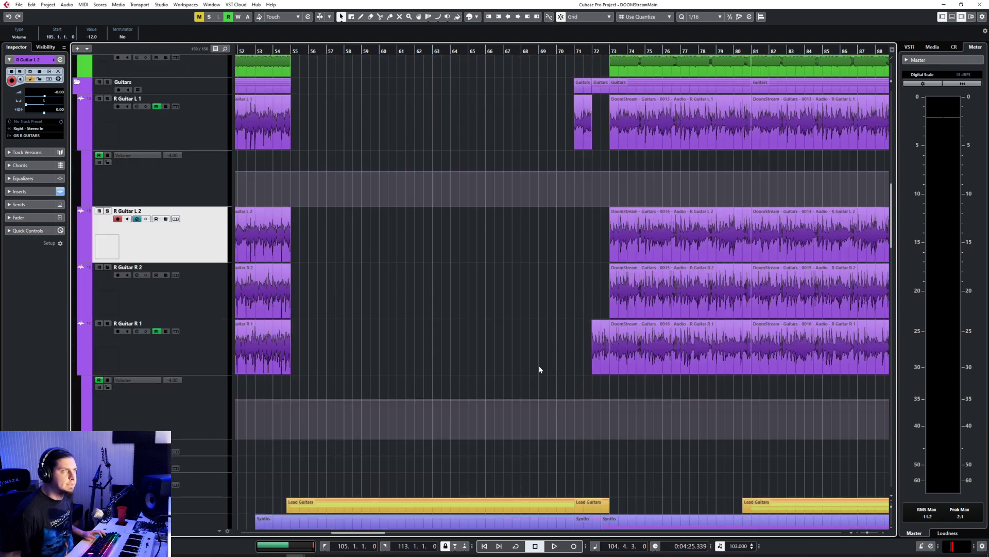
scroll(416, 309, "up", 11)
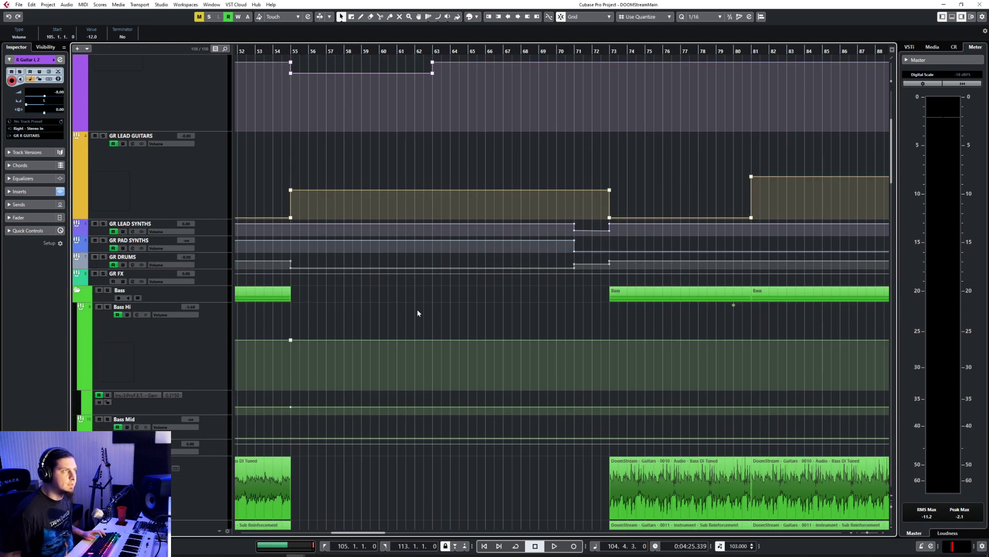
scroll(416, 309, "down", 9)
scroll(417, 309, "down", 10)
scroll(418, 305, "up", 7)
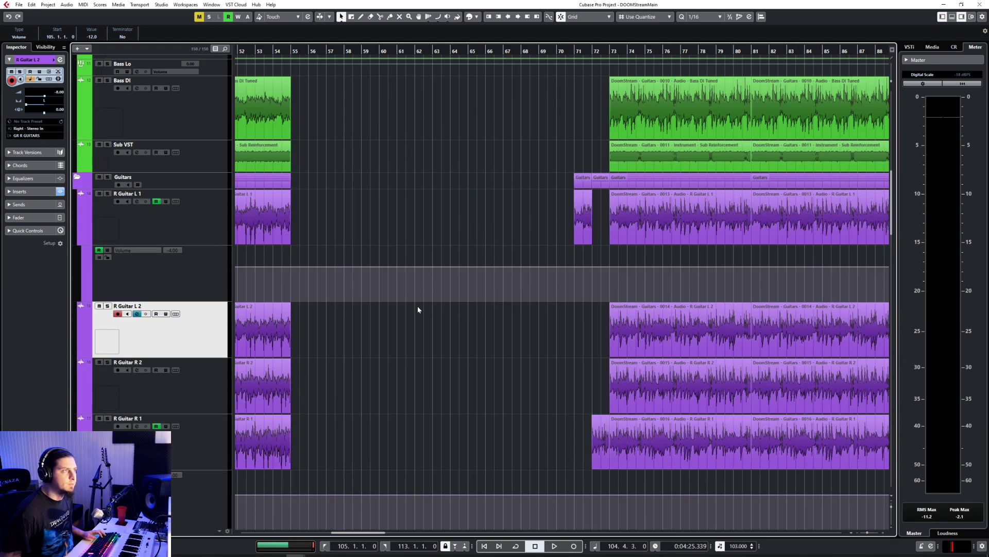
left_click(77, 274)
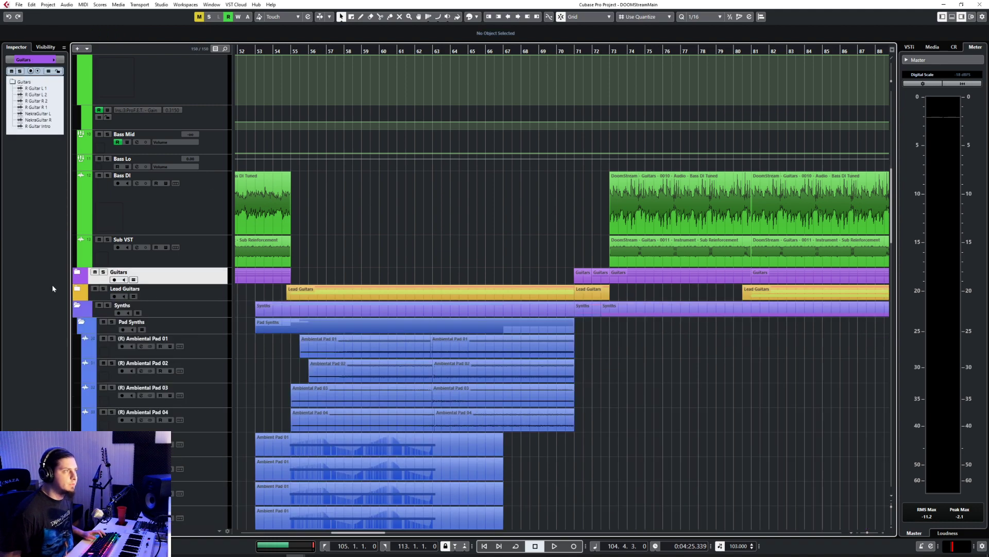
scroll(476, 377, "down", 12)
scroll(476, 379, "up", 5)
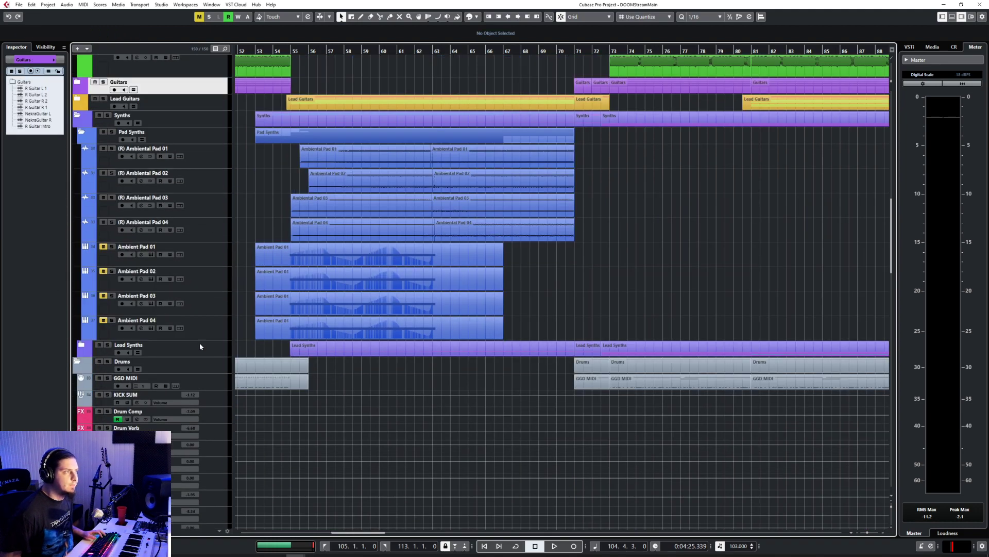
Step: Expand the Lead Synths folder and select the Ambiental Aggro Synth track
left_click(81, 346)
scroll(529, 307, "down", 8)
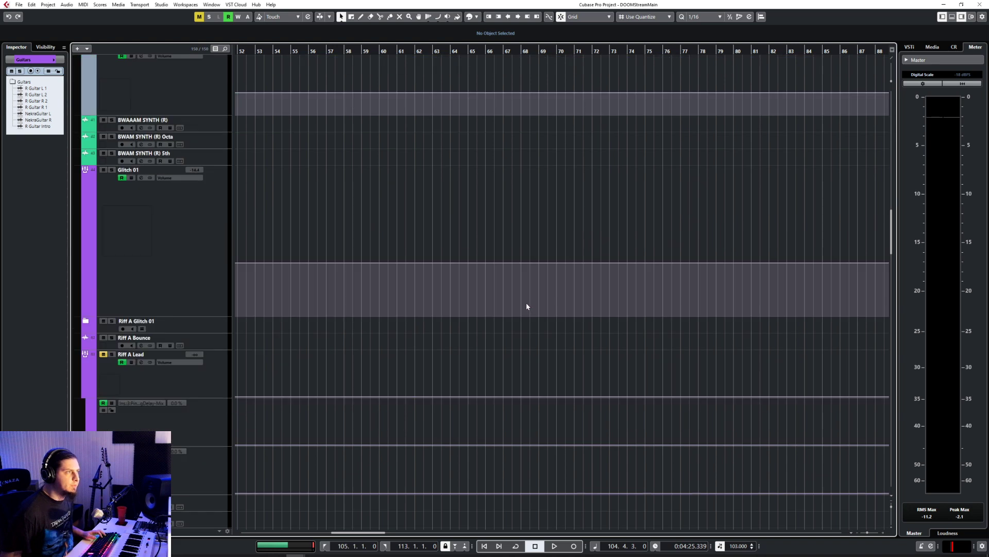
scroll(526, 301, "down", 8)
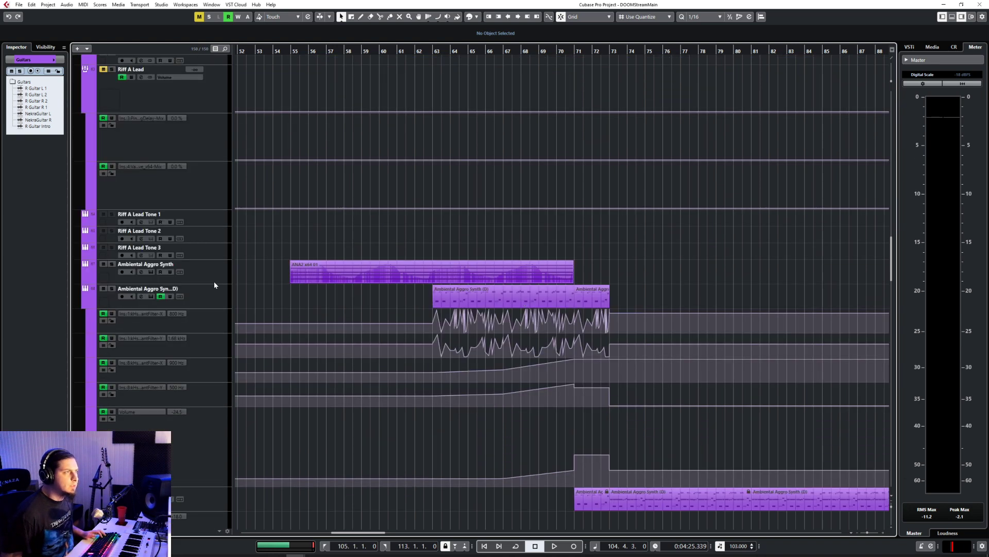
left_click(211, 281)
left_click(218, 296)
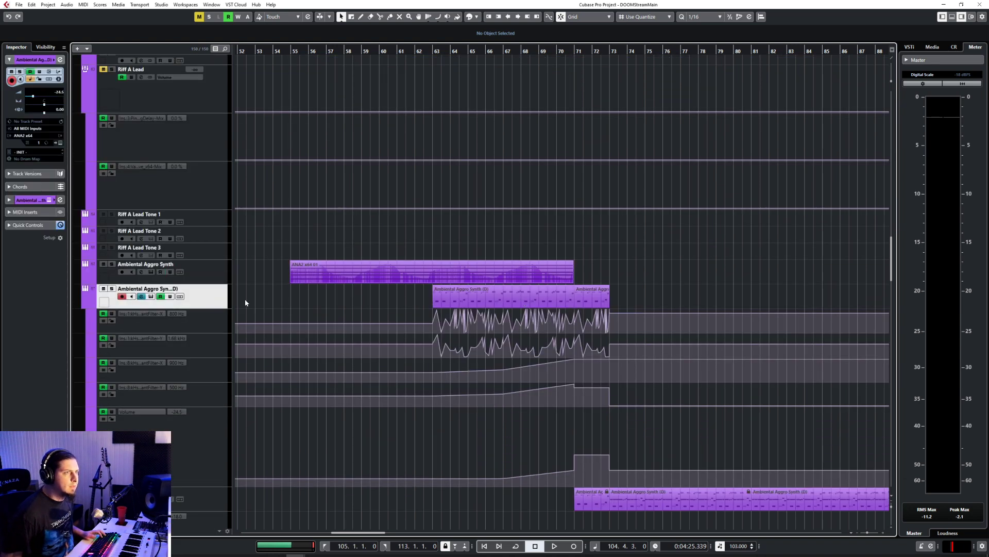
left_click(222, 274)
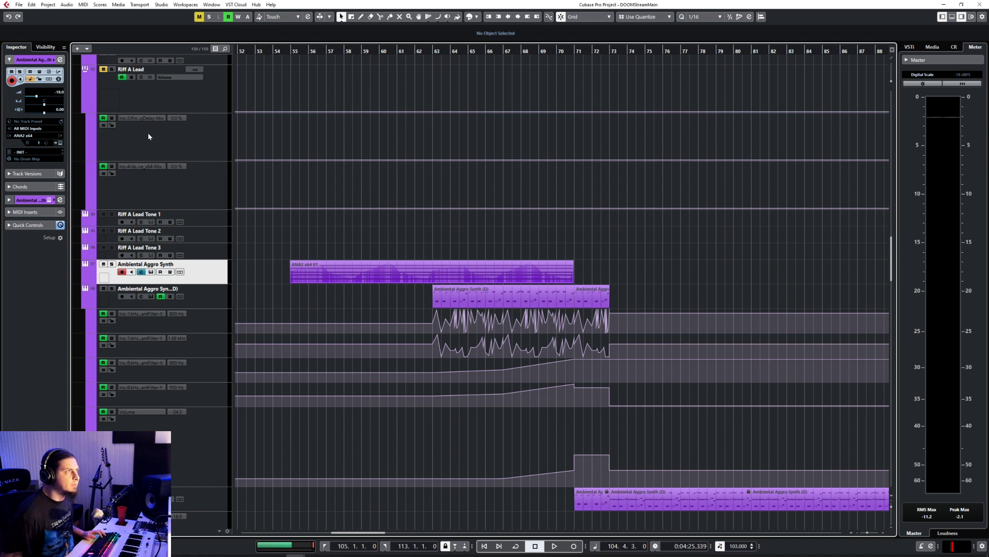
Step: Set the quantize value to 1/1 and draw a MIDI part on Ambiental Aggro Synth from bar 105 to bar 113
scroll(447, 213, "right", 10)
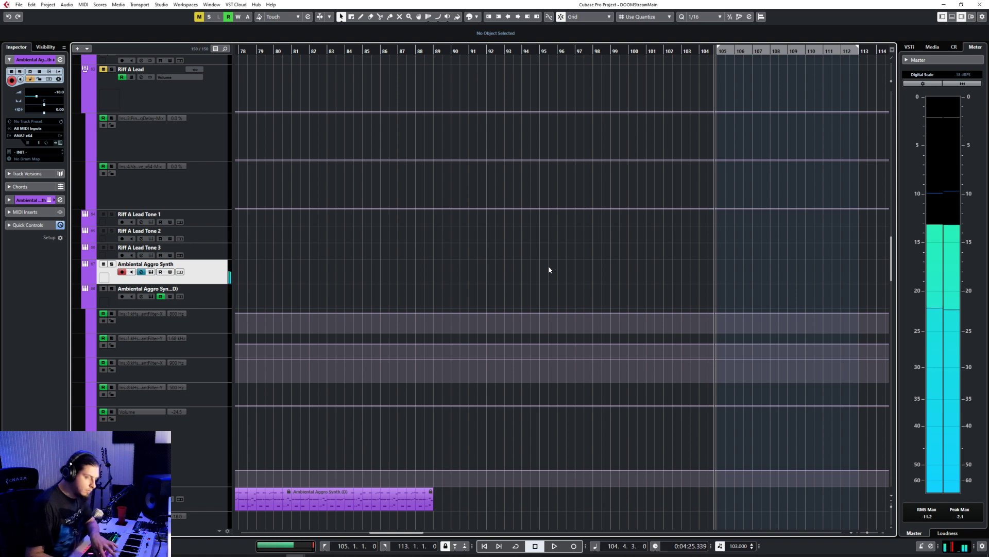
scroll(751, 291, "up", 4)
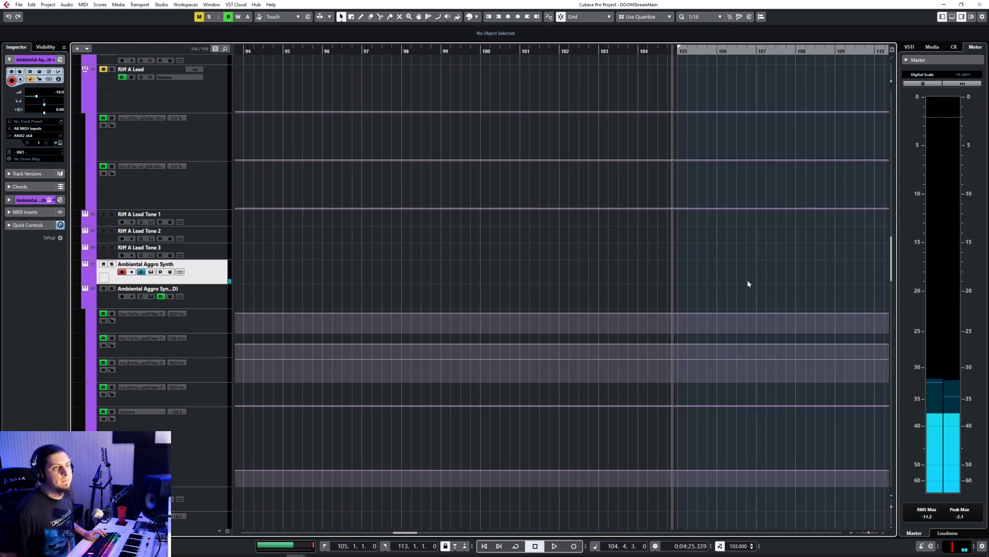
scroll(718, 281, "left", 1)
scroll(717, 280, "right", 2)
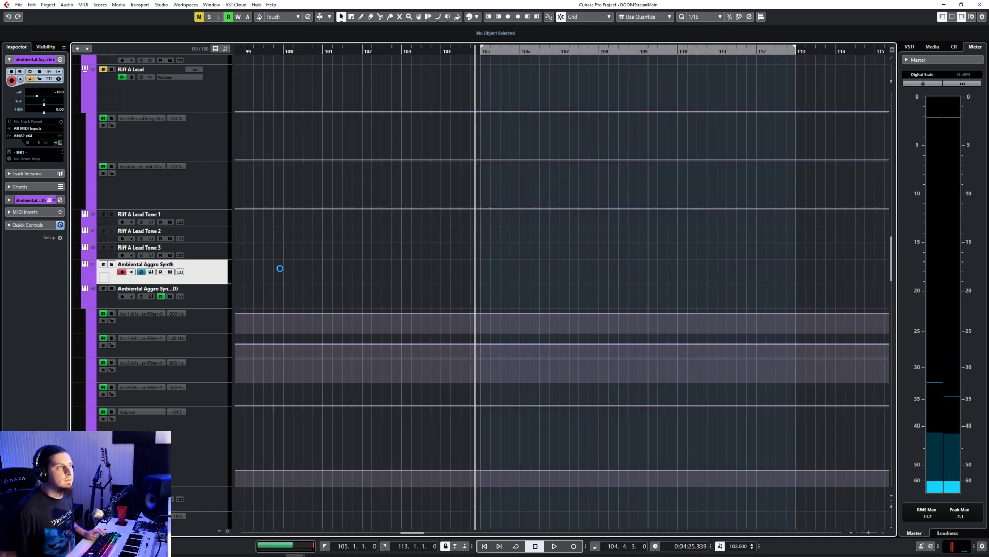
right_click(476, 281)
left_click(486, 277)
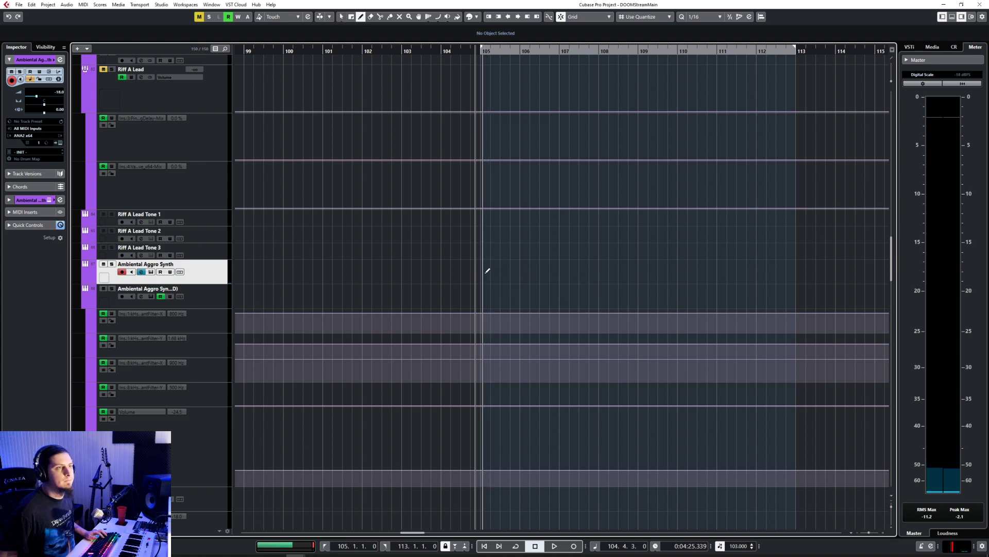
left_click(706, 17)
left_click(701, 27)
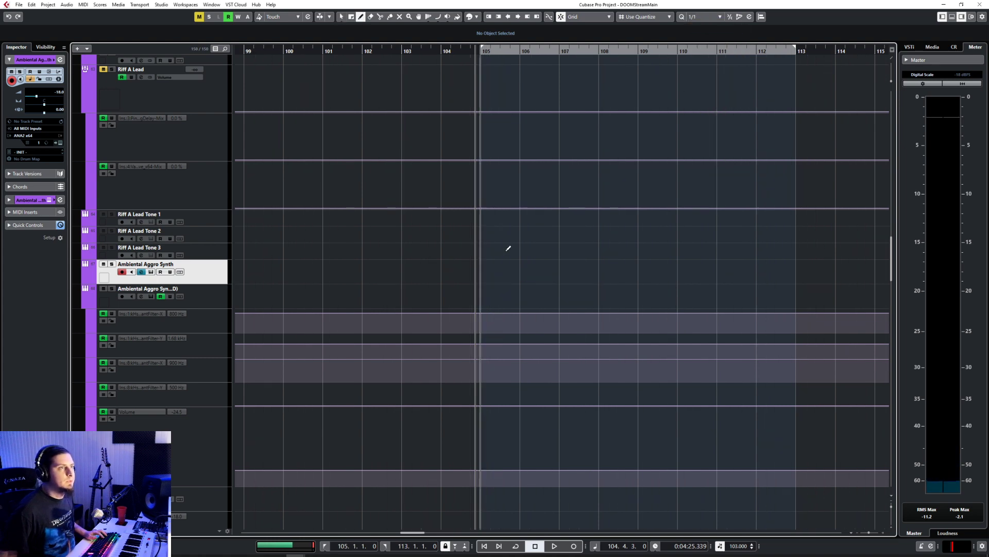
left_click_drag(488, 275, 783, 277)
right_click(783, 276)
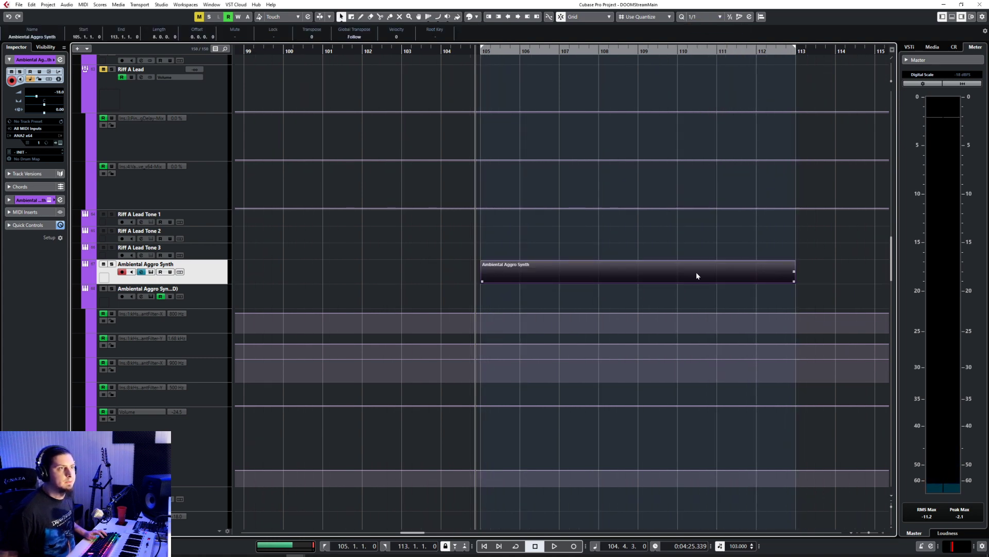
Step: Open the new Ambiental Aggro Synth part in the Key Editor at bar 105
double_click(697, 276)
scroll(166, 396, "up", 4)
scroll(167, 396, "left", 4)
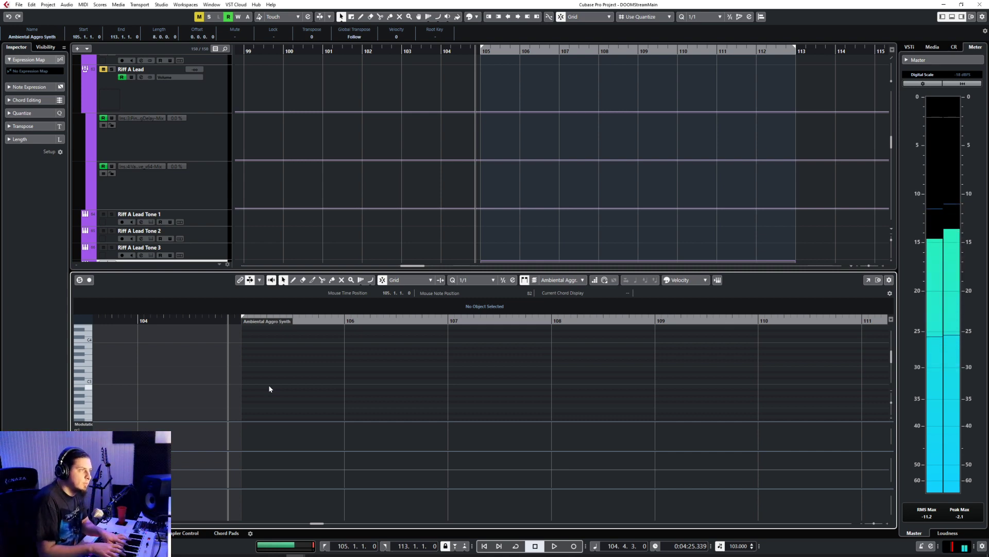
Step: Draw two-bar notes on F1 and C2 from bar 105 to bar 107 in the Ambiental Aggro Synth part
scroll(265, 393, "down", 3)
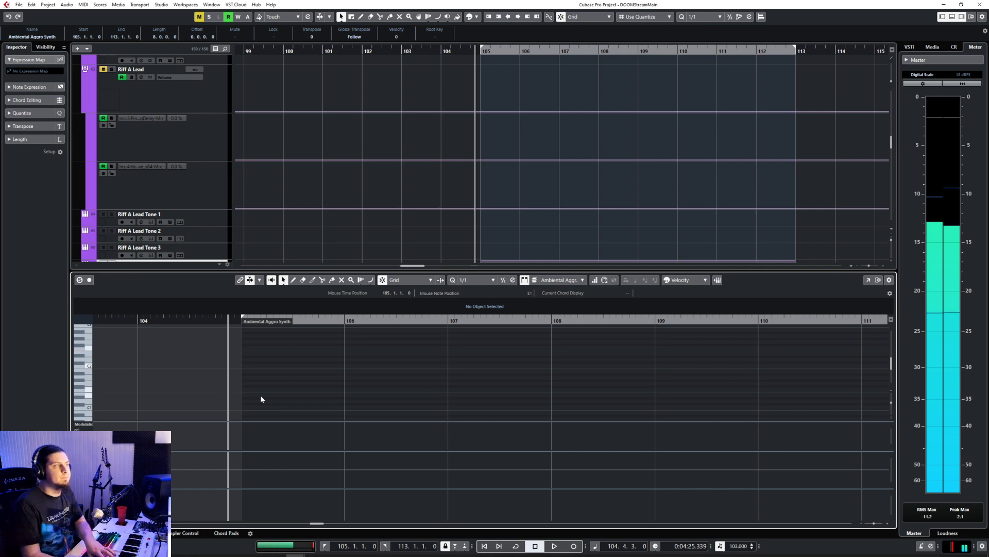
right_click(267, 408)
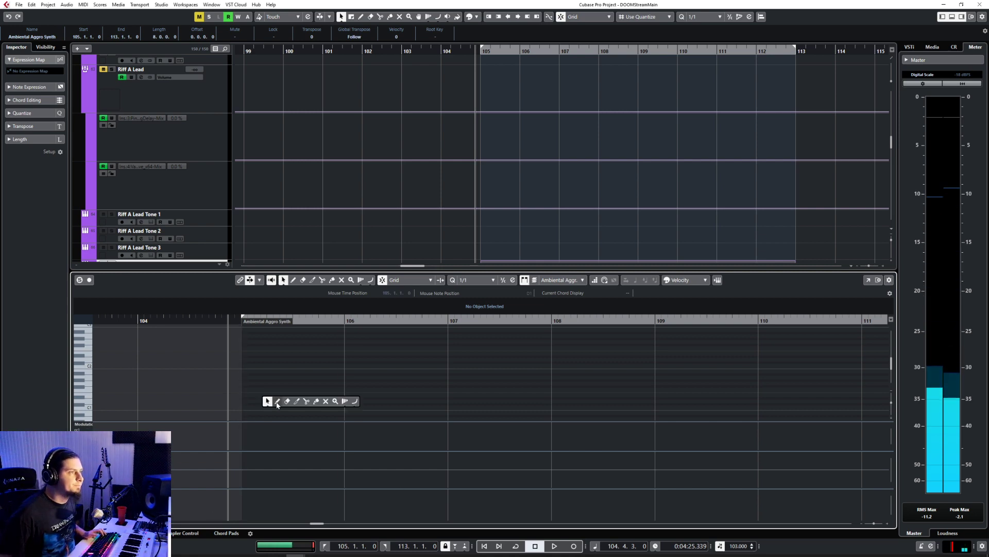
left_click(276, 402)
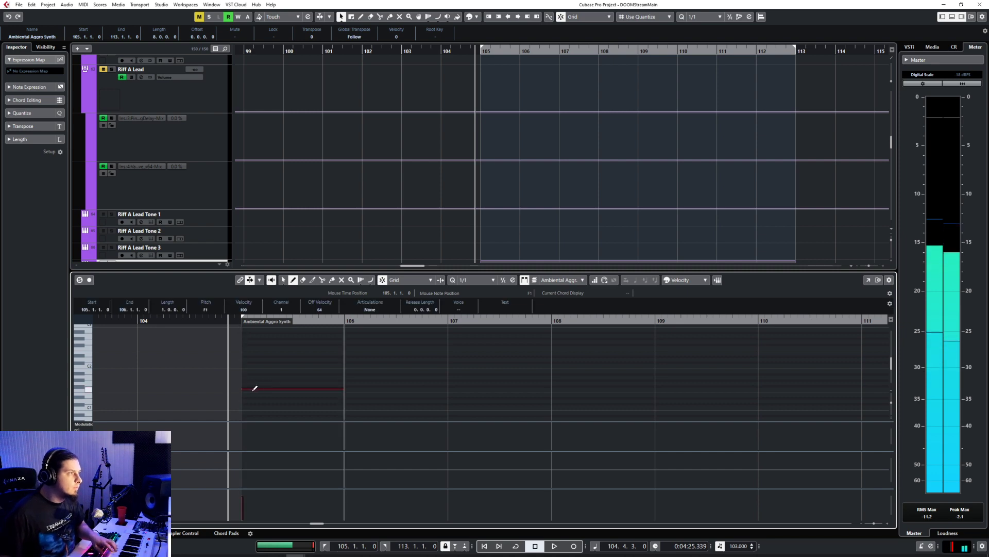
left_click_drag(252, 388, 408, 383)
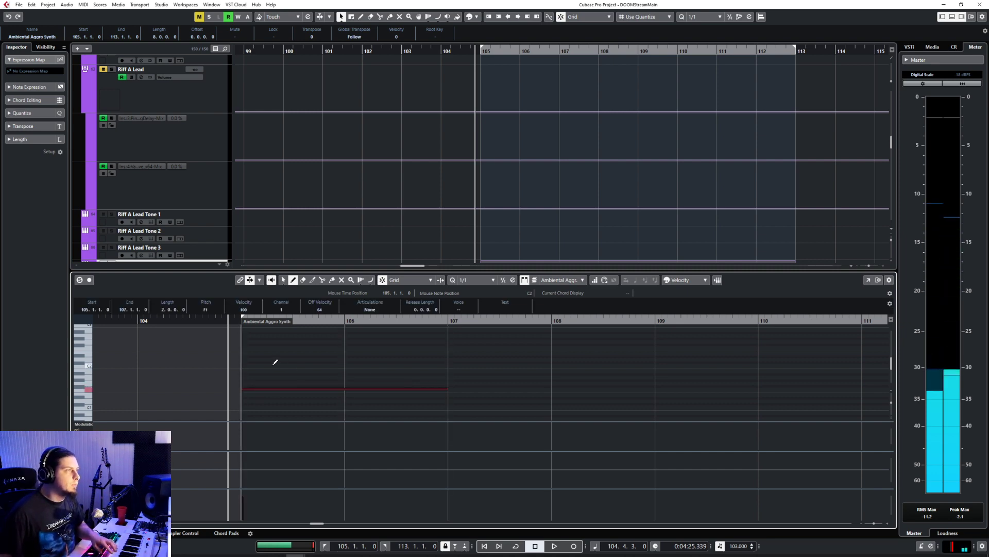
left_click_drag(274, 362, 345, 357)
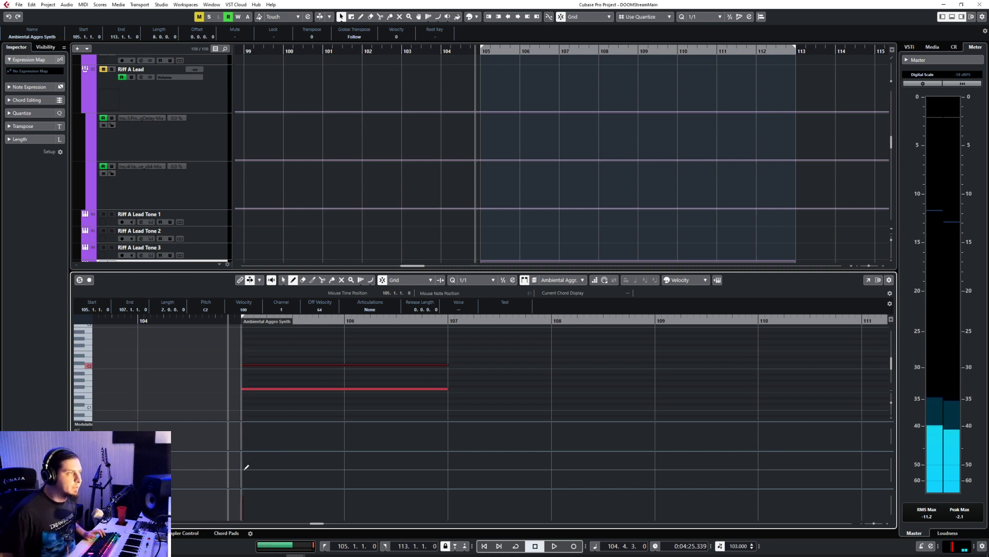
Step: Draw a gently falling pitchbend line beneath the two notes from bar 105 to bar 107
left_click(494, 281)
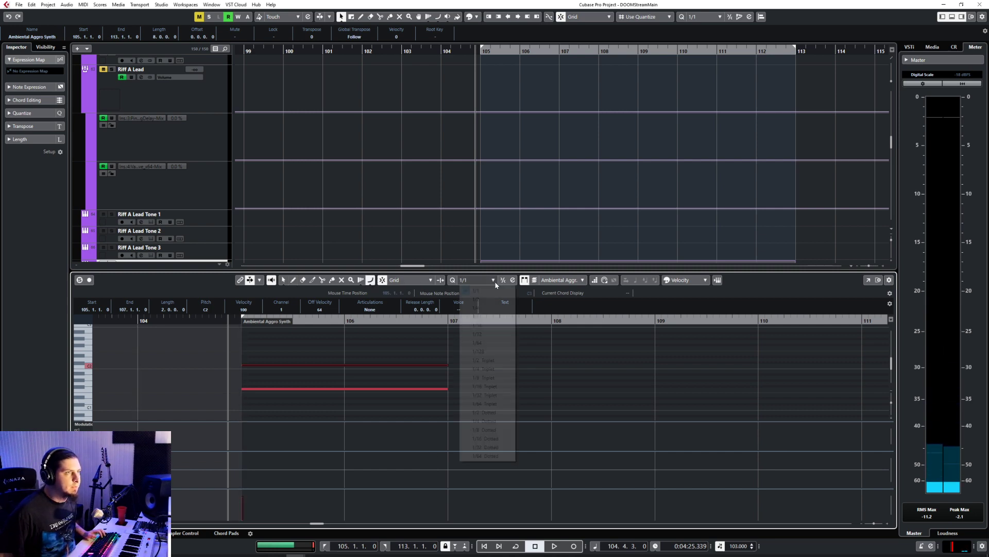
left_click(387, 283)
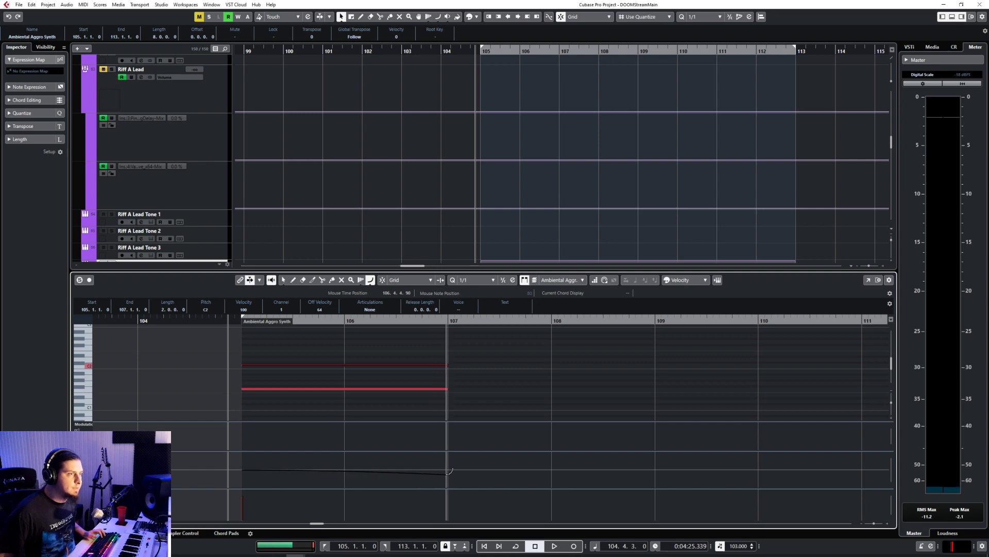
left_click_drag(449, 471, 446, 473)
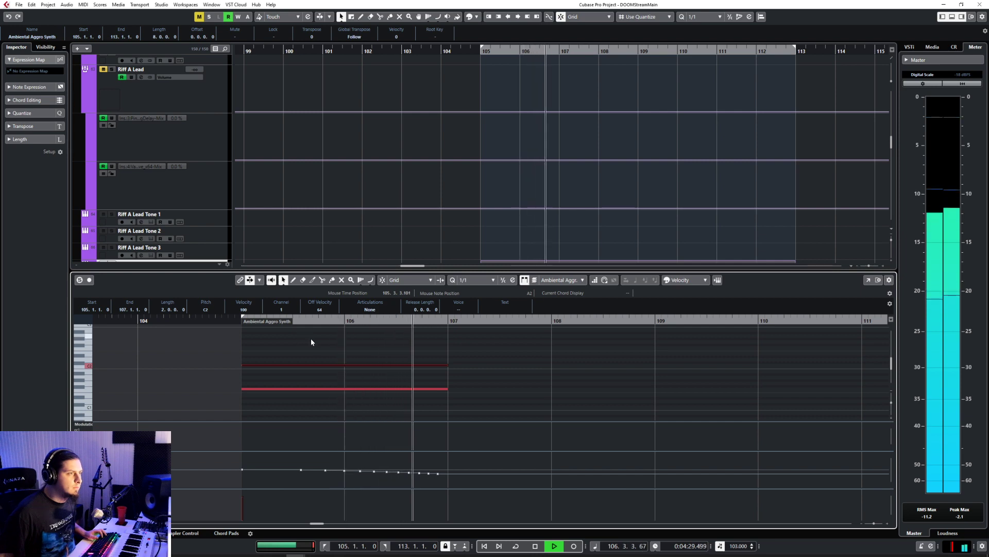
Step: Stop playback and shorten both the F1 and C2 notes to end at about bar 106
left_click_drag(310, 340, 379, 404)
key("space")
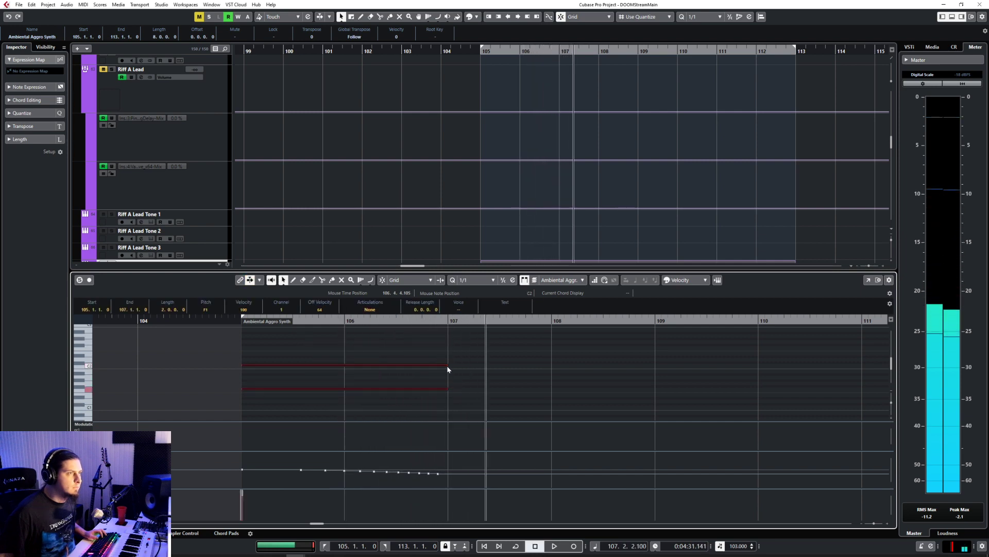
left_click_drag(447, 366, 346, 371)
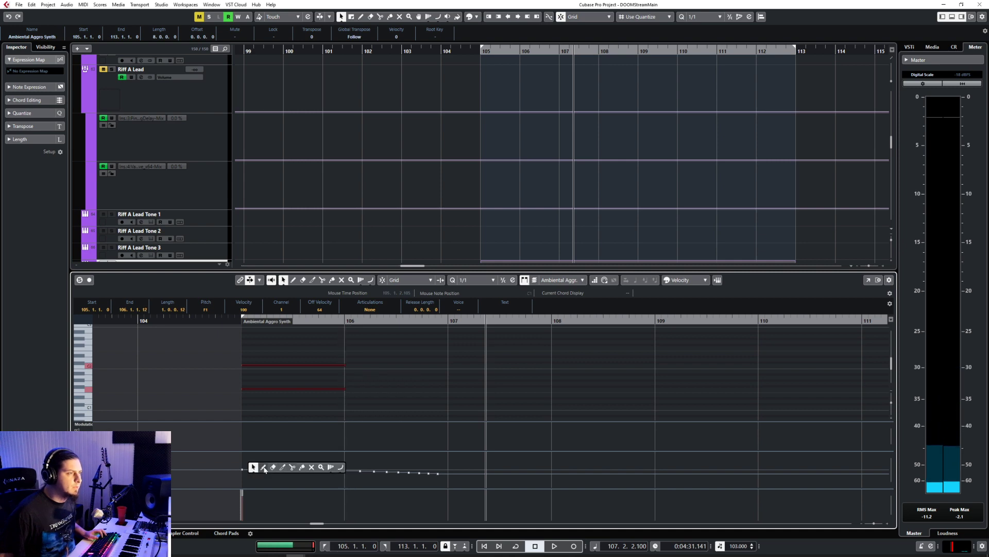
Step: Replace the old pitchbend events with a falling curve from bar 105 to bar 106, and play the result
left_click_drag(271, 459, 440, 483)
key("Delete")
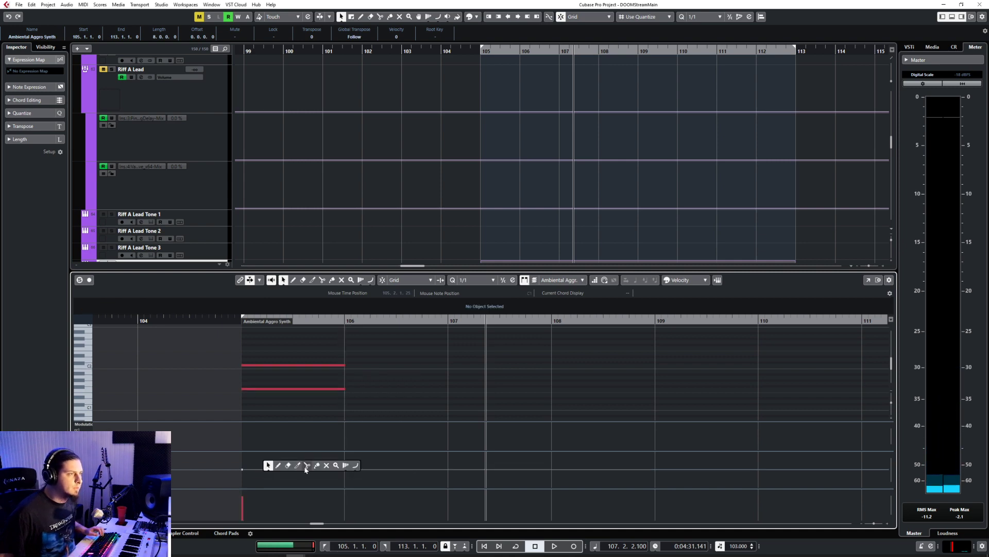
left_click(356, 466)
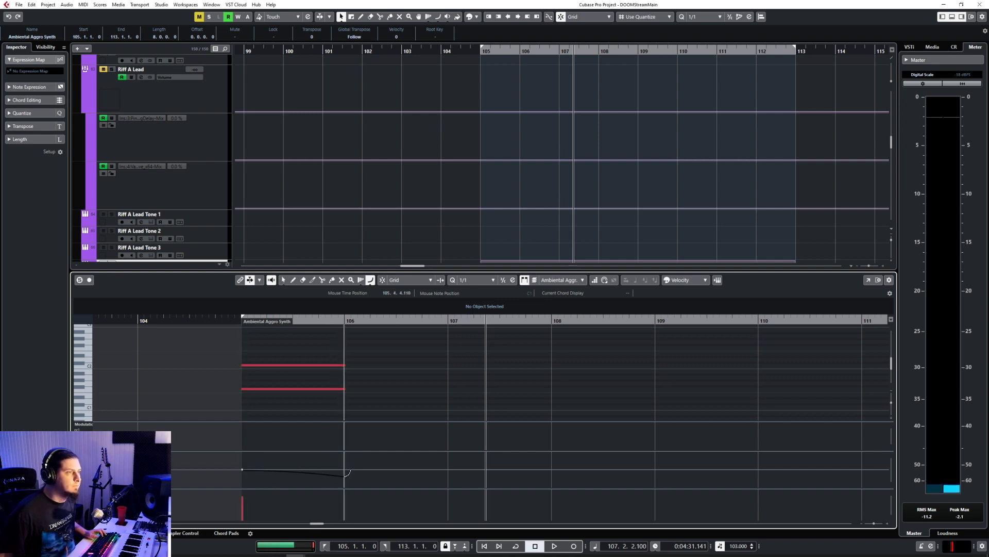
left_click_drag(348, 472, 345, 476)
key("1")
left_click(222, 320)
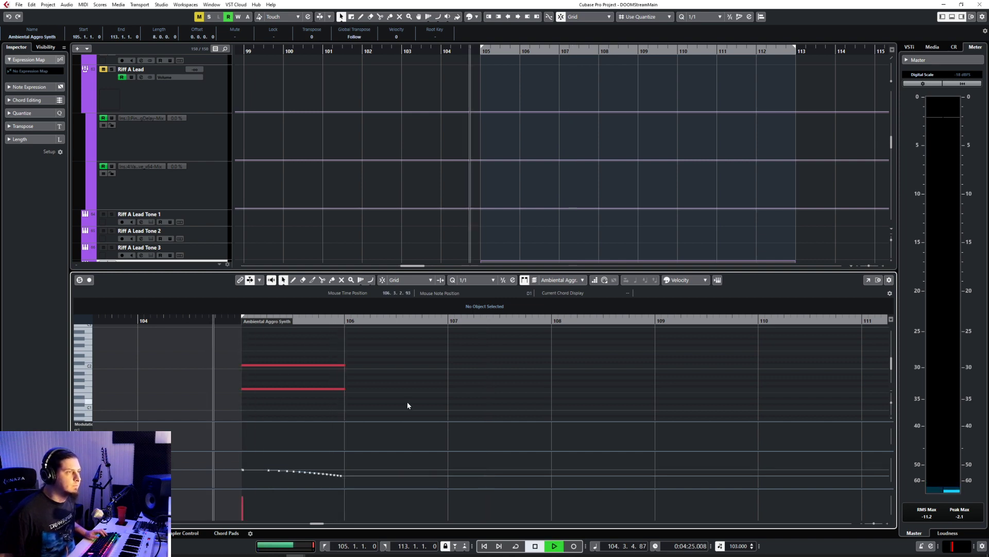
key("space")
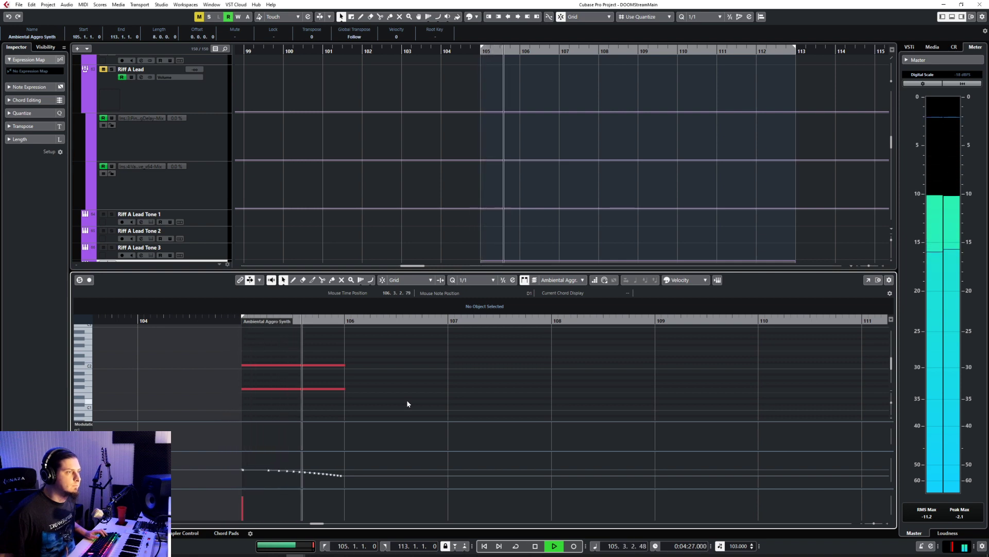
Step: Snap the ends of both notes to the grid so each is exactly one bar long
left_click_drag(325, 357, 364, 398)
left_click(383, 281)
left_click_drag(307, 356, 337, 365)
left_click_drag(286, 347, 330, 395)
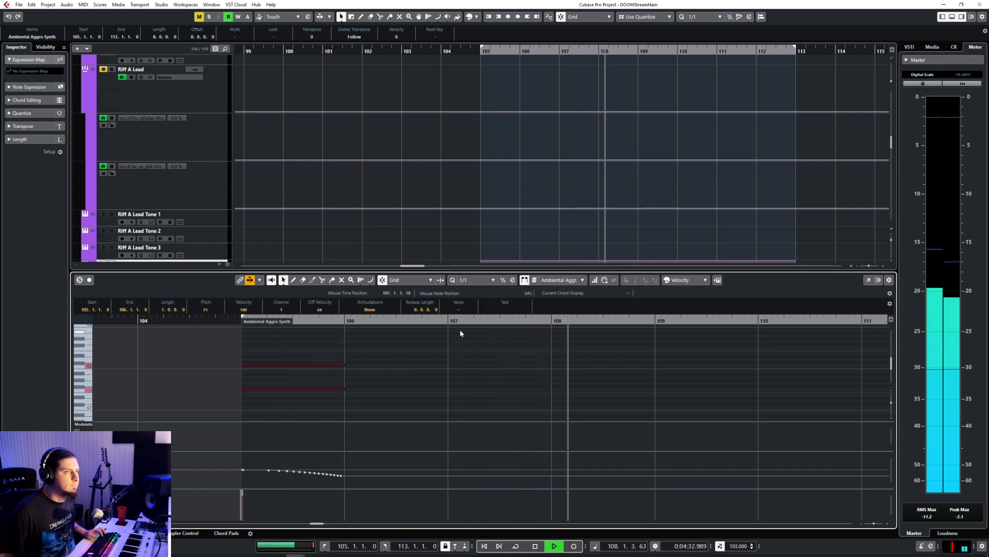
Step: Copy the two notes and their pitchbend curve from bar 105 to bar 107
key("space")
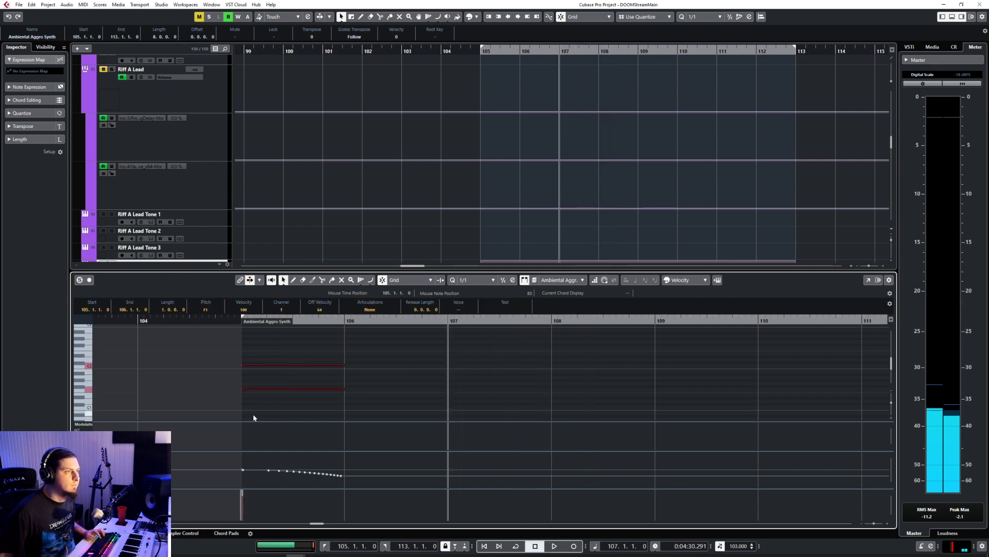
key("ctrl+v")
left_click_drag(232, 458, 411, 506)
key("ctrl+v")
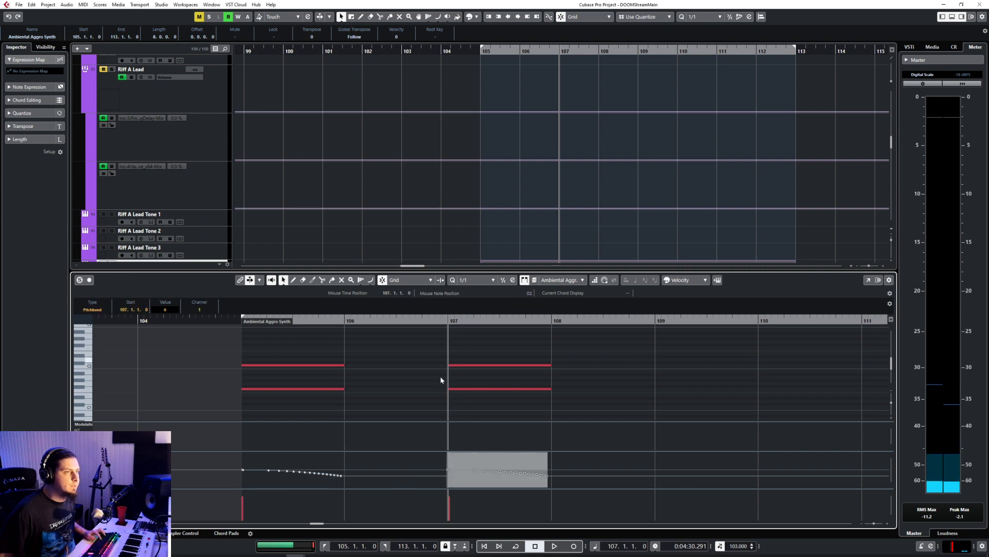
Step: Play the phrase from bar 105 in the arrangement, comparing the Ambiental Aggro Synth track soloed and in the full mix
left_click(237, 321)
key("space")
left_click(389, 376)
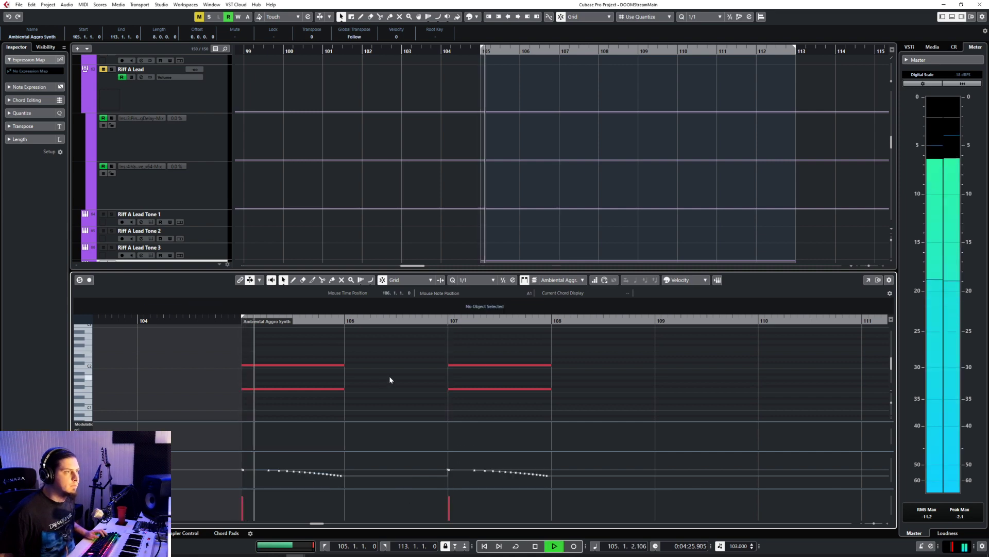
key("Return")
key("s")
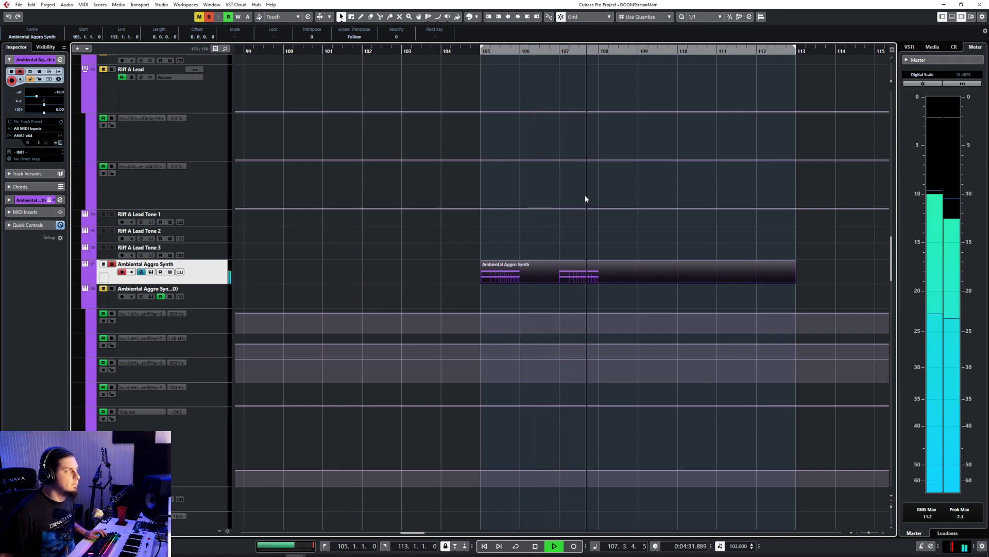
left_click(481, 53)
key("s")
Step: Reopen the part in the Key Editor, redraw the bar 105 pitchbend as a steeper falling curve, and play it back
double_click(515, 279)
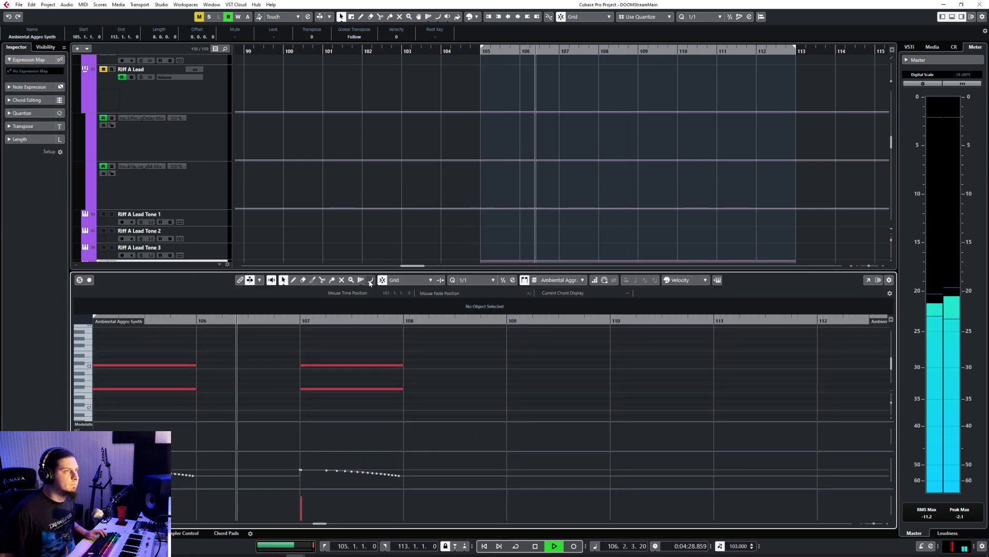
key("f")
key("space")
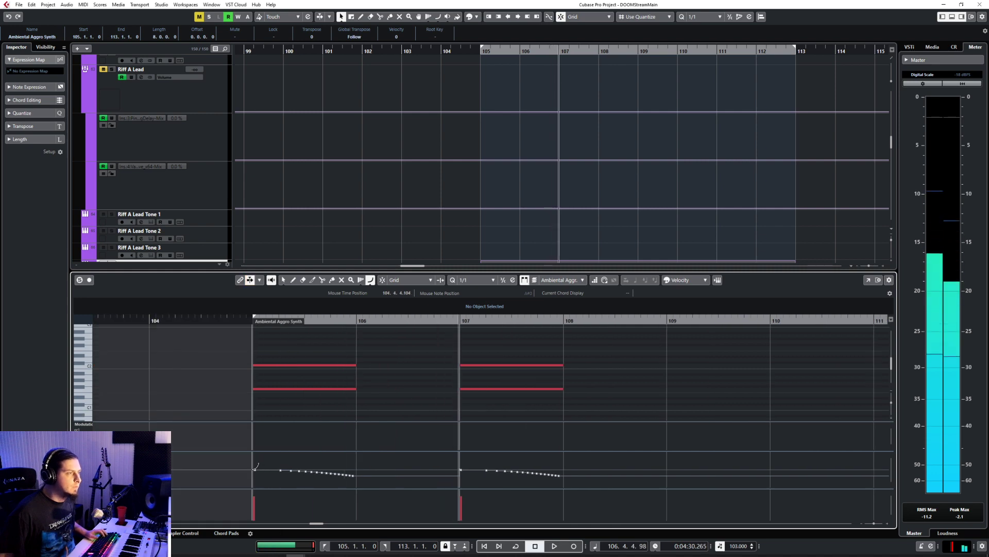
left_click_drag(256, 468, 342, 476)
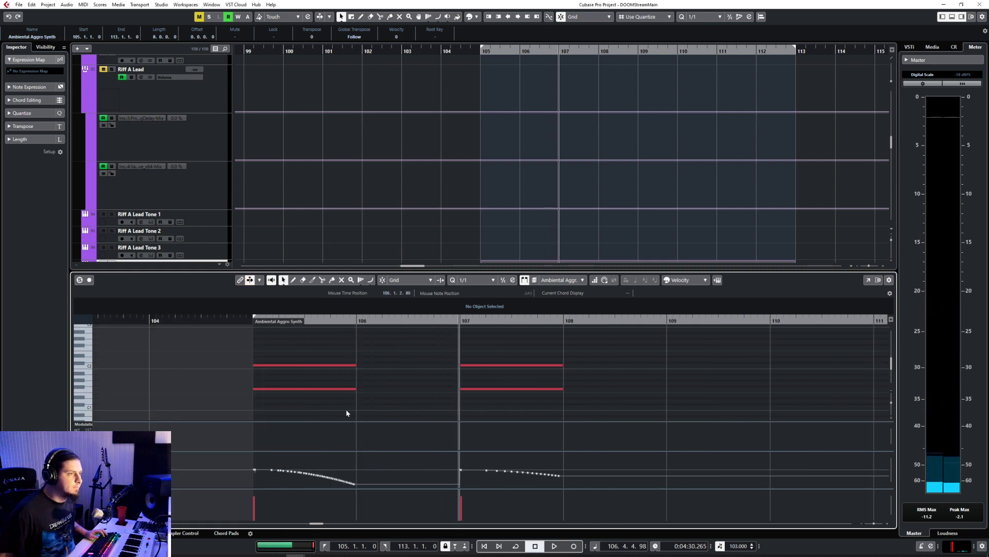
left_click(252, 324)
key("space")
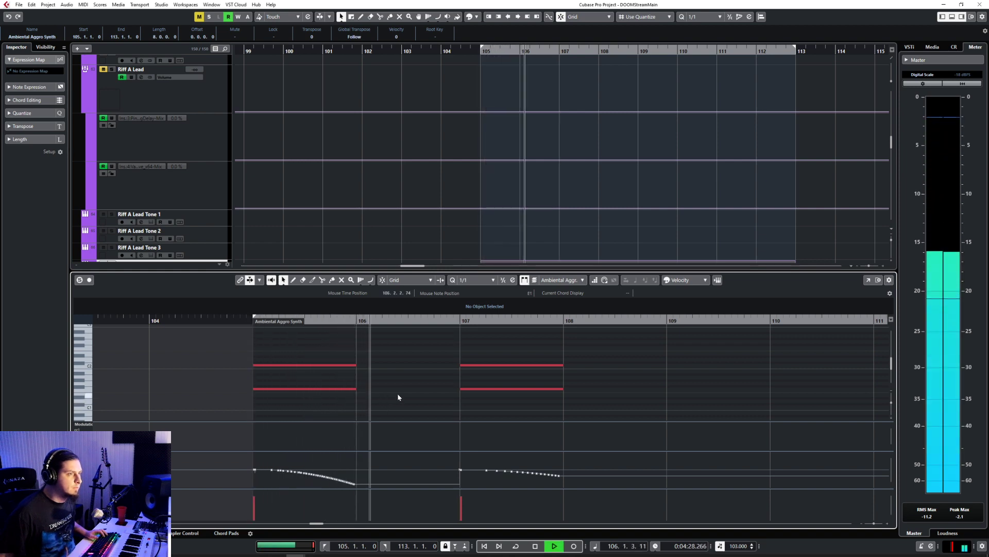
Step: Replace the pitchbend curve at bar 107 with a copy of the steeper curve from bar 105
left_click_drag(245, 464, 400, 504)
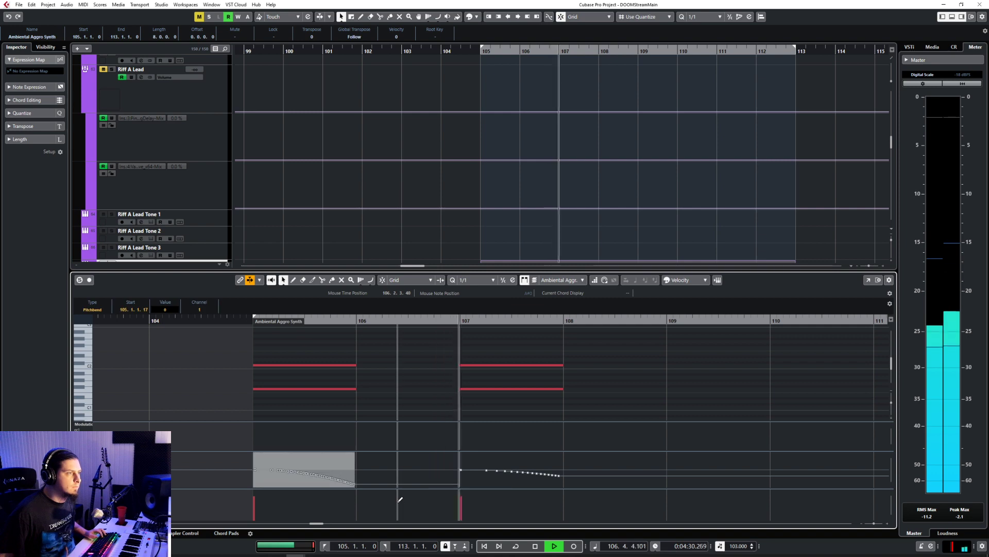
left_click_drag(453, 464, 583, 497)
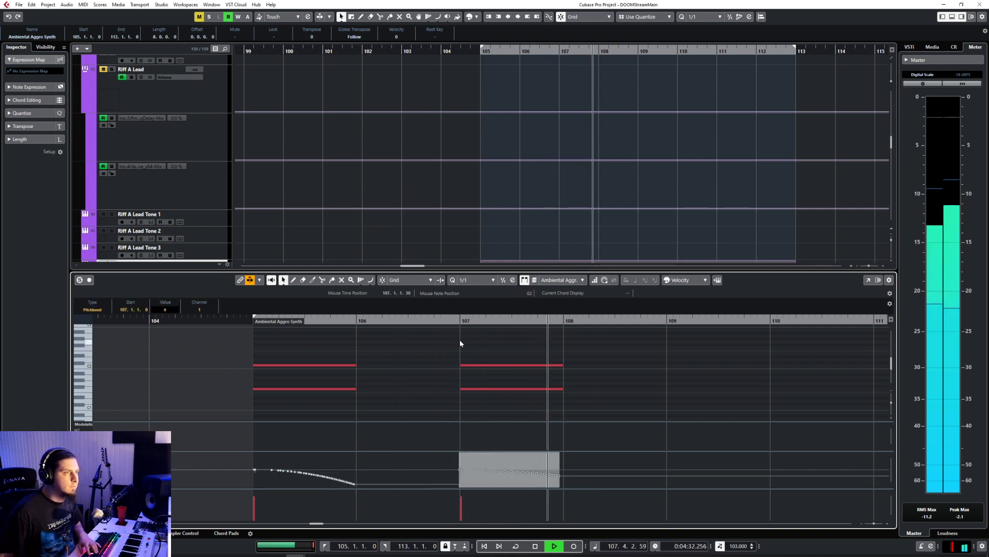
key("Delete")
key("space")
left_click(460, 320)
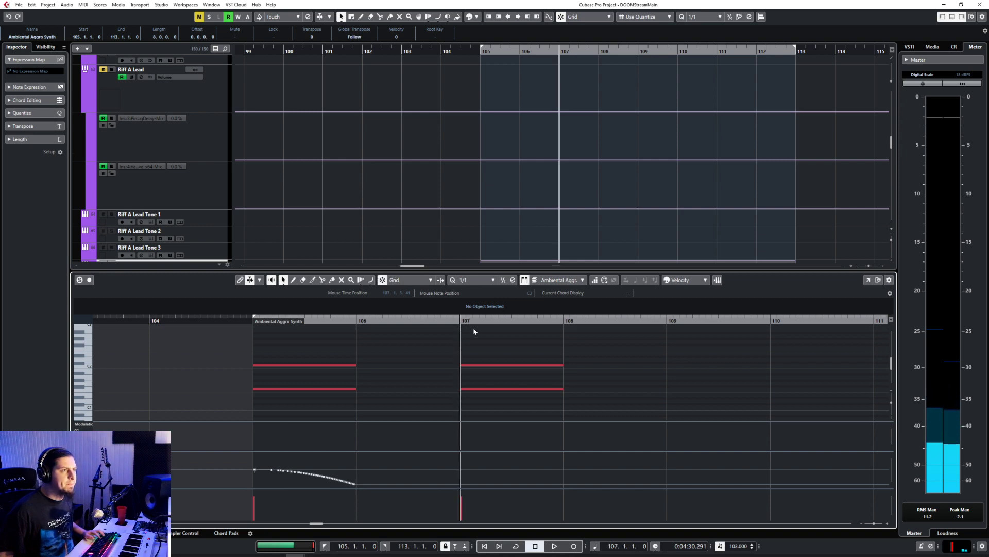
key("ctrl+z")
Step: Copy the note pairs at bars 105 and 107 to bar 109, and play the part from bar 105
left_click_drag(238, 357, 625, 425)
key("ctrl+c")
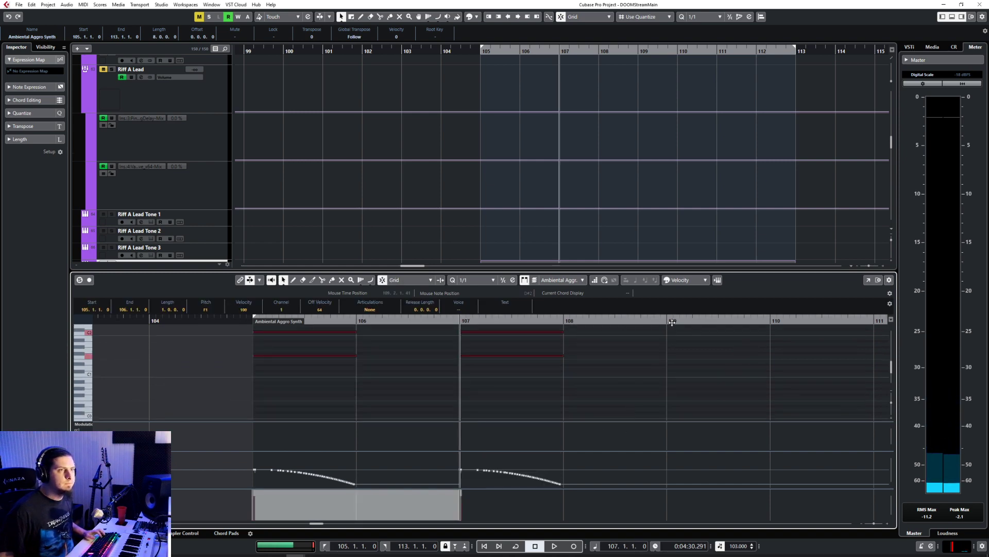
left_click(668, 320)
key("ctrl+v")
scroll(659, 383, "down", 5)
left_click(542, 322)
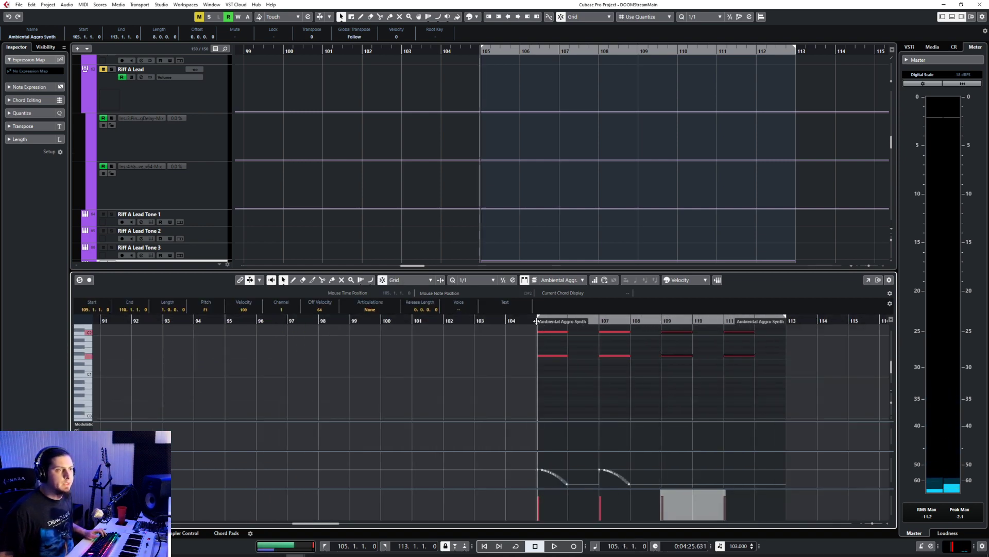
key("space")
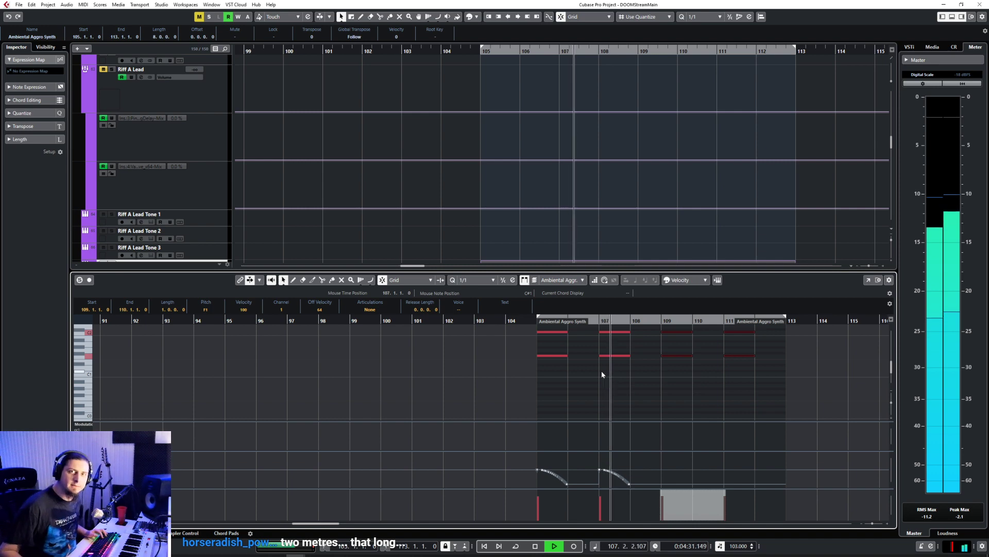
Step: Copy both pitchbend curves from bars 105 and 107 to bar 109 beneath the repeated notes
key("space")
left_click_drag(528, 460, 709, 510)
left_click(661, 321)
key("ctrl+v")
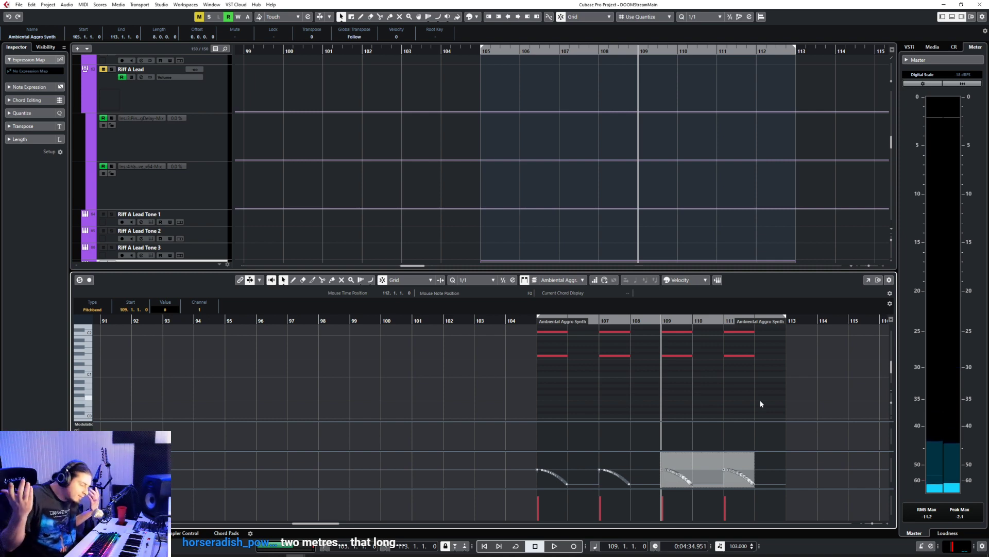
Step: Play the part from bar 104, close the Key Editor, and review the earlier synth parts and the bass tracks in the arrangement
left_click(521, 326)
key("space")
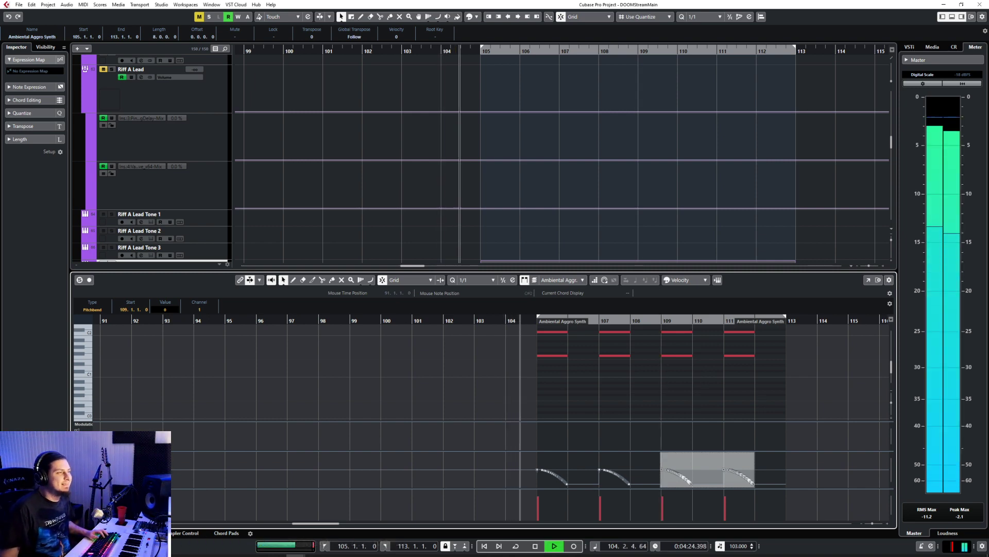
key("Return")
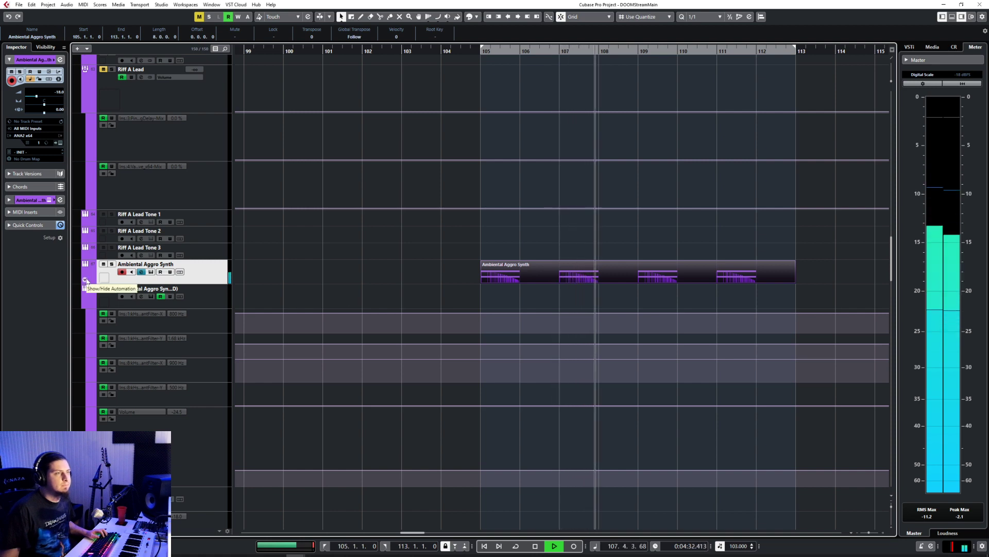
scroll(438, 358, "down", 4)
scroll(439, 361, "left", 5)
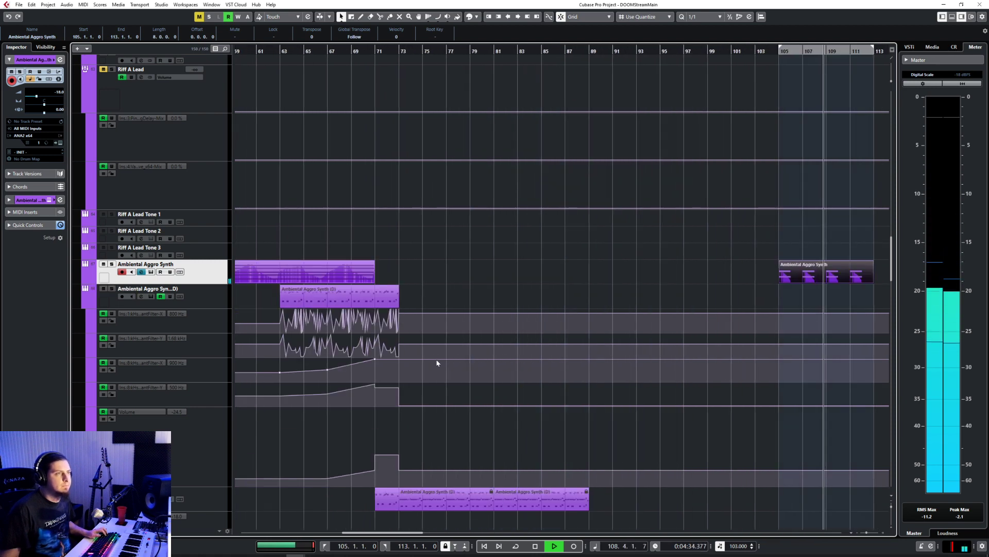
scroll(437, 362, "right", 5)
scroll(437, 362, "up", 5)
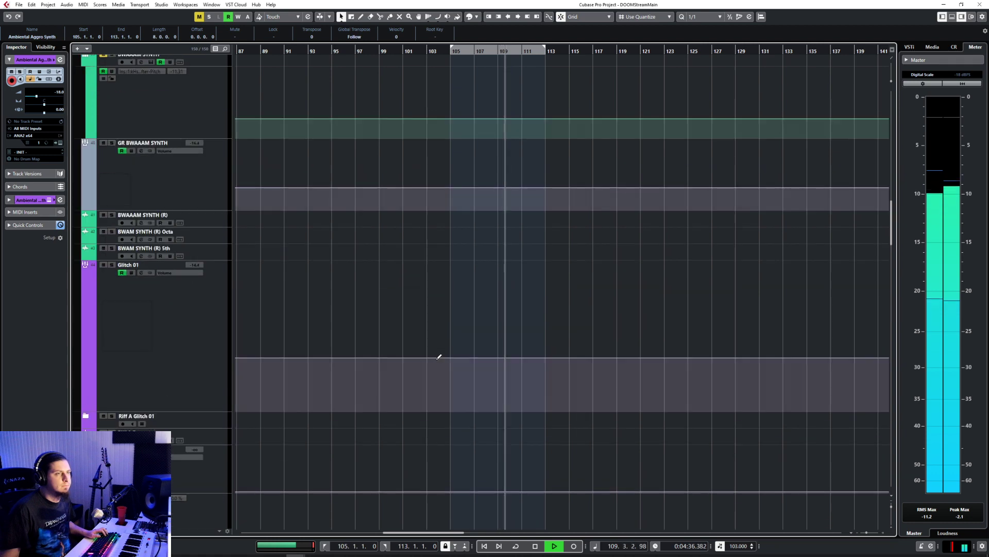
scroll(436, 362, "up", 5)
key("space")
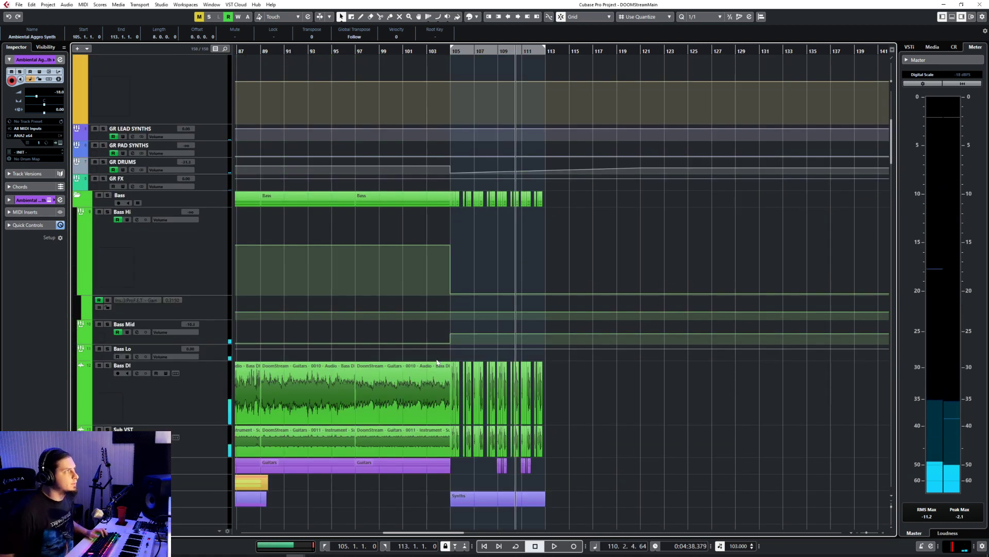
Step: Try deleting the Sub VST bass events in bar 105 and play the section from bar 105
left_click(454, 53)
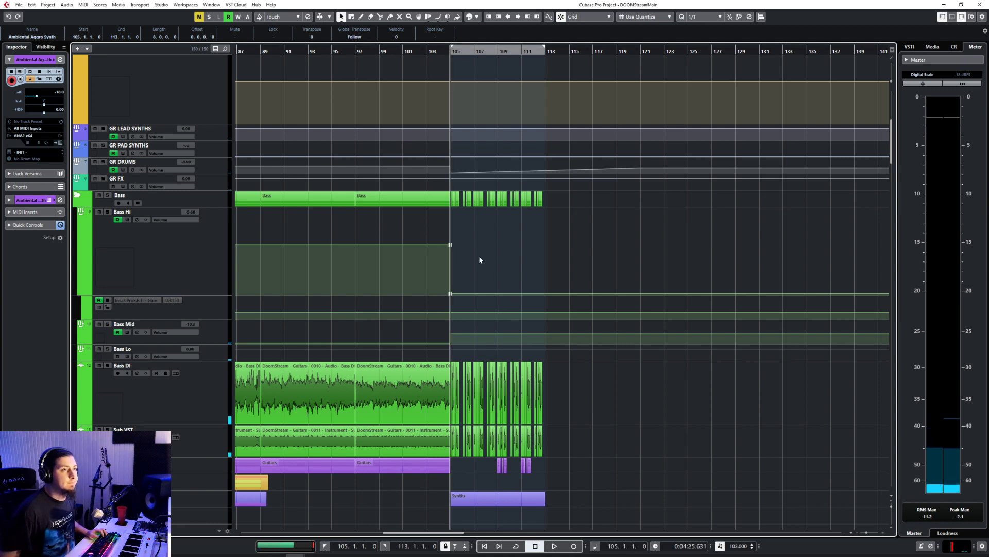
key("h")
key("h")
key("h")
scroll(478, 256, "left", 1)
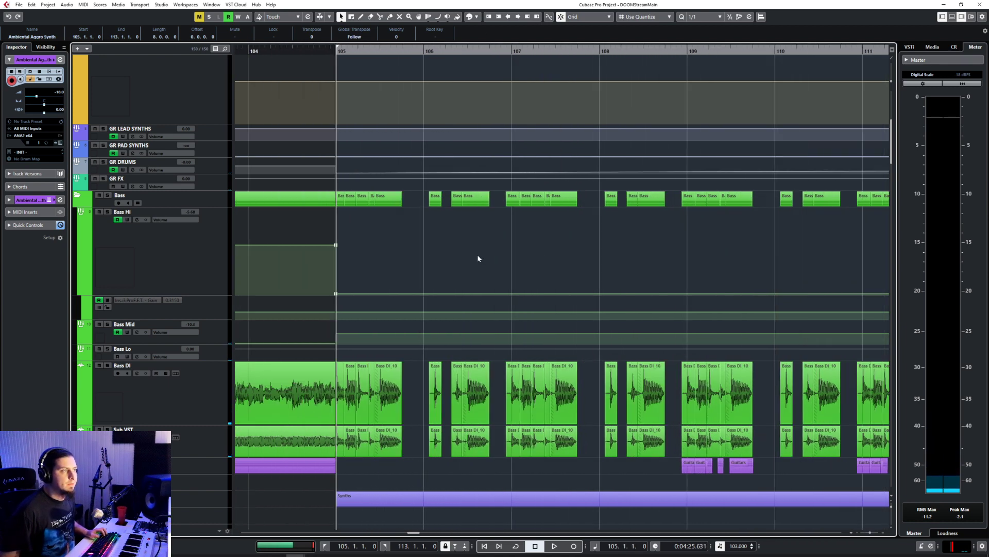
left_click_drag(339, 460, 415, 453)
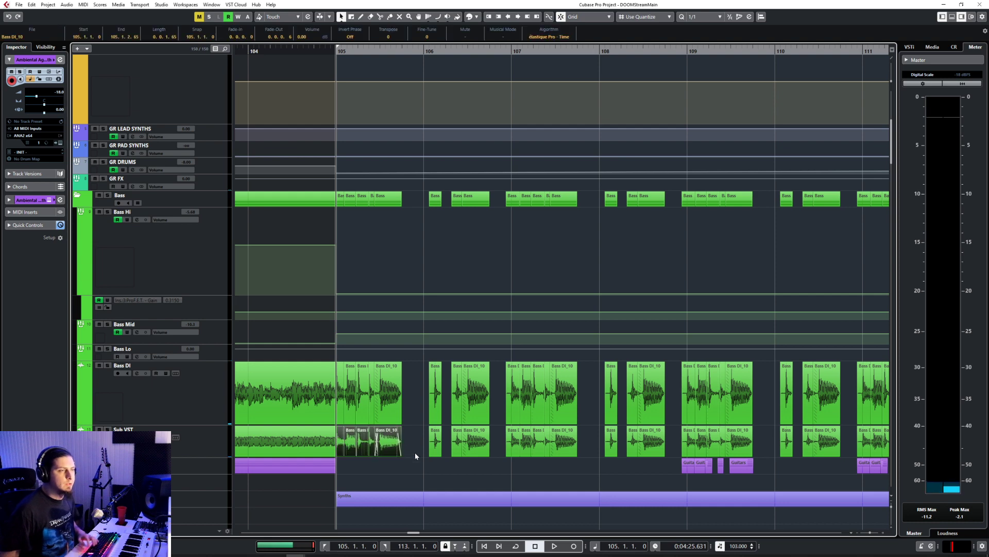
key("Delete")
key("space")
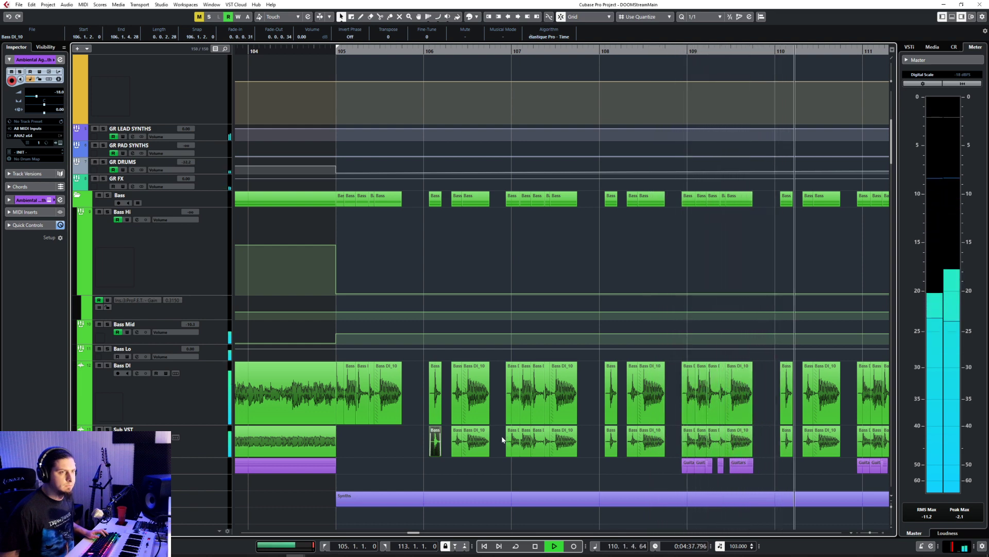
Step: Stop playback at the end of the section and restore the deleted Sub VST events in bar 105
key("g")
key("g")
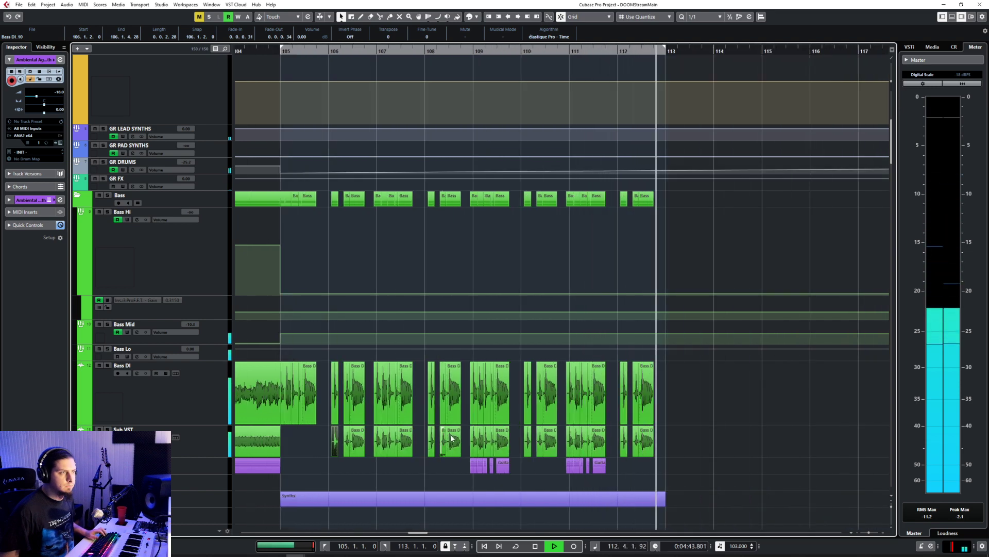
key("space")
scroll(427, 368, "up", 3)
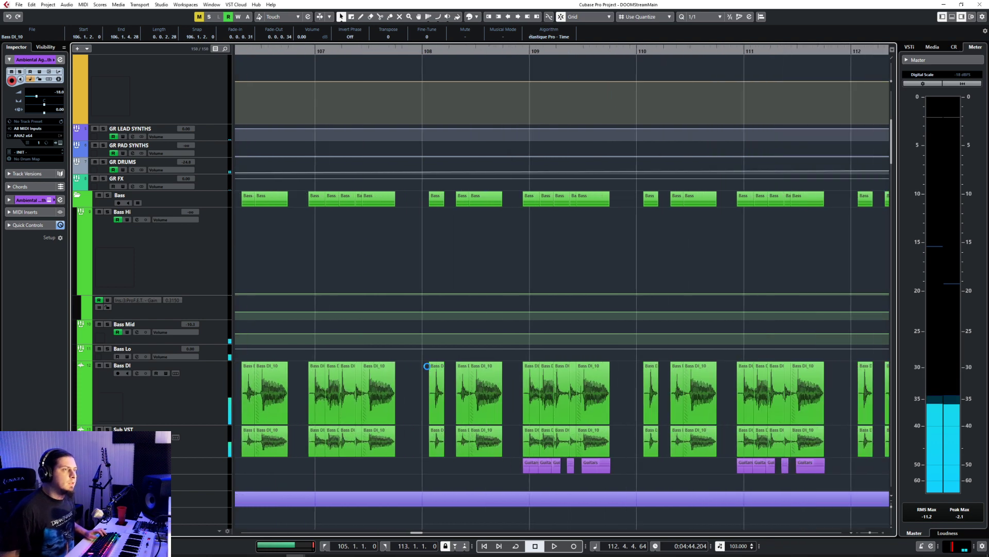
key("g")
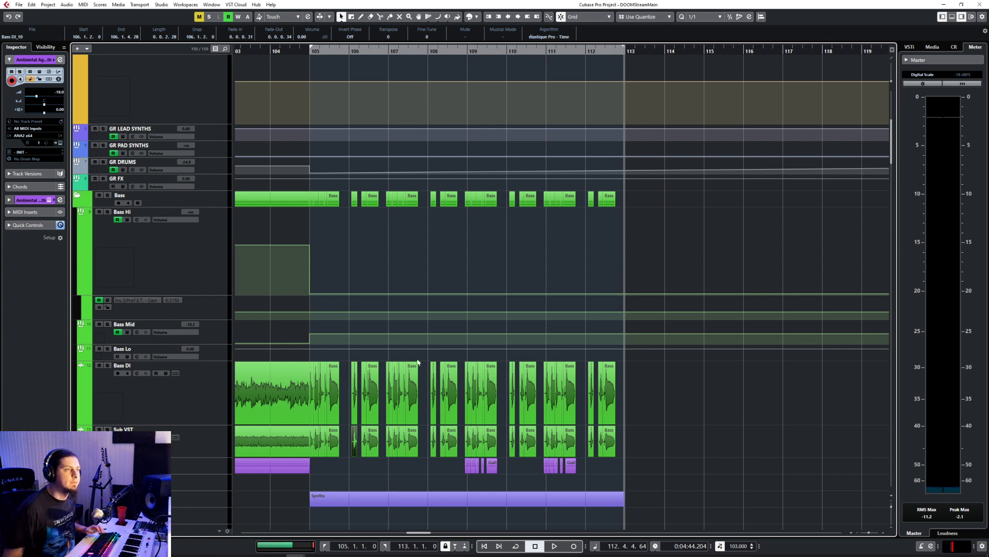
scroll(539, 424, "down", 15)
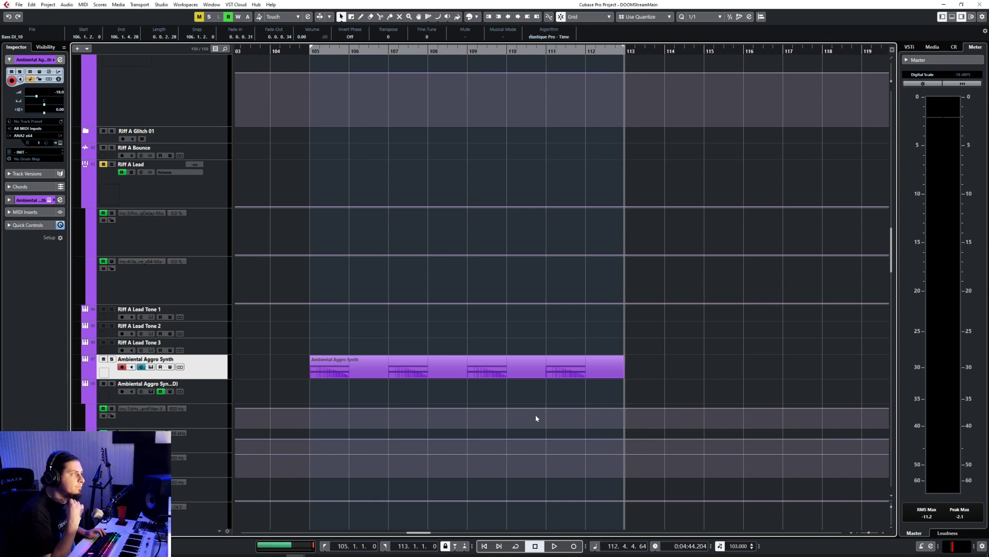
left_click(431, 376)
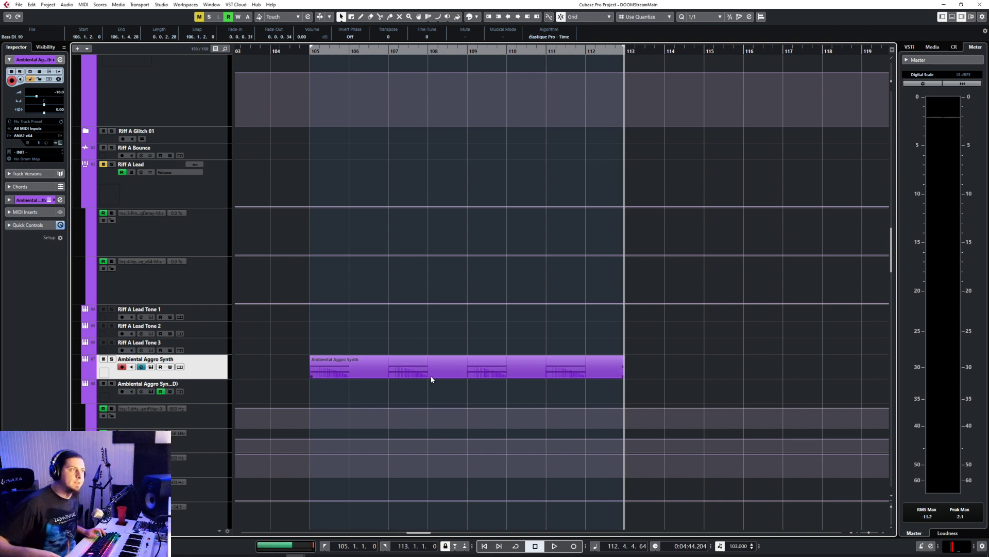
scroll(430, 377, "up", 10)
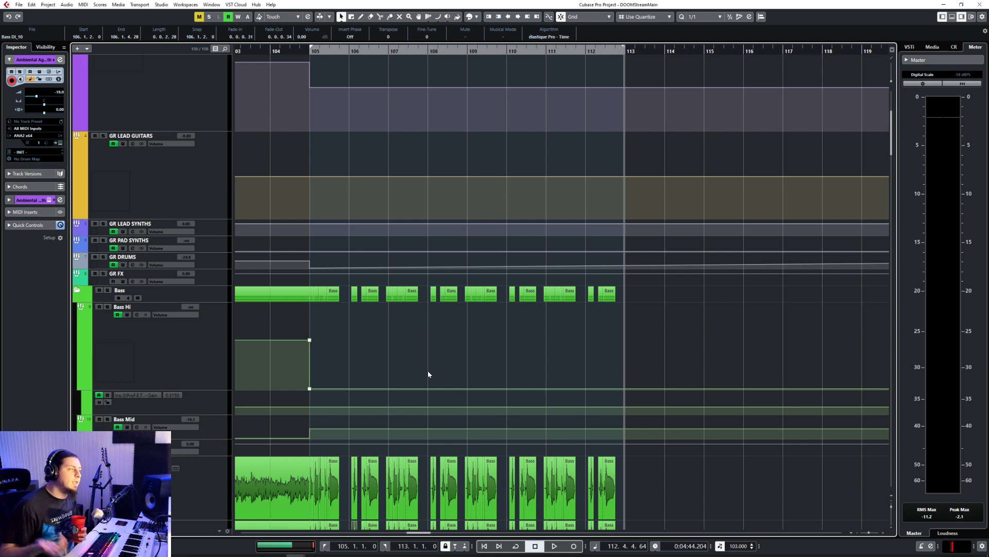
scroll(430, 375, "down", 5)
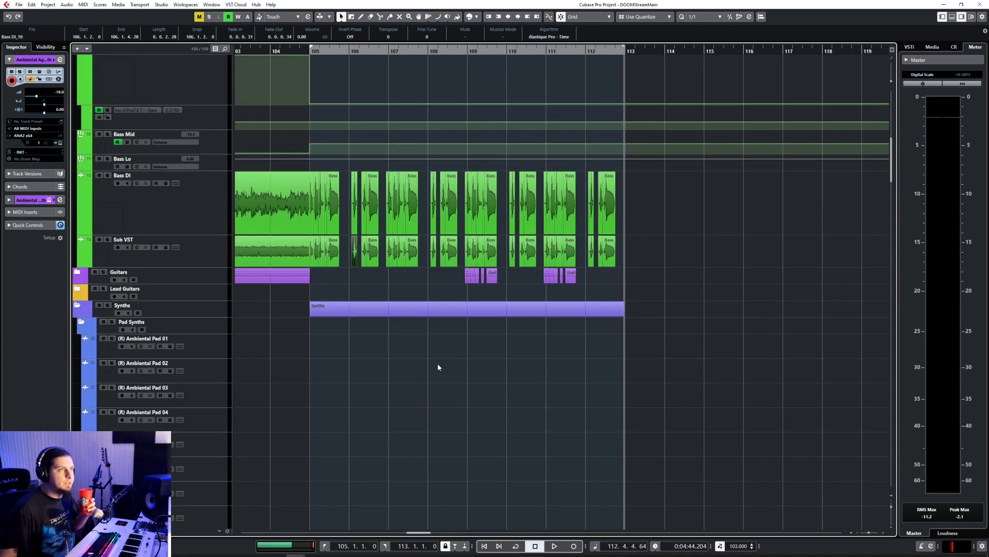